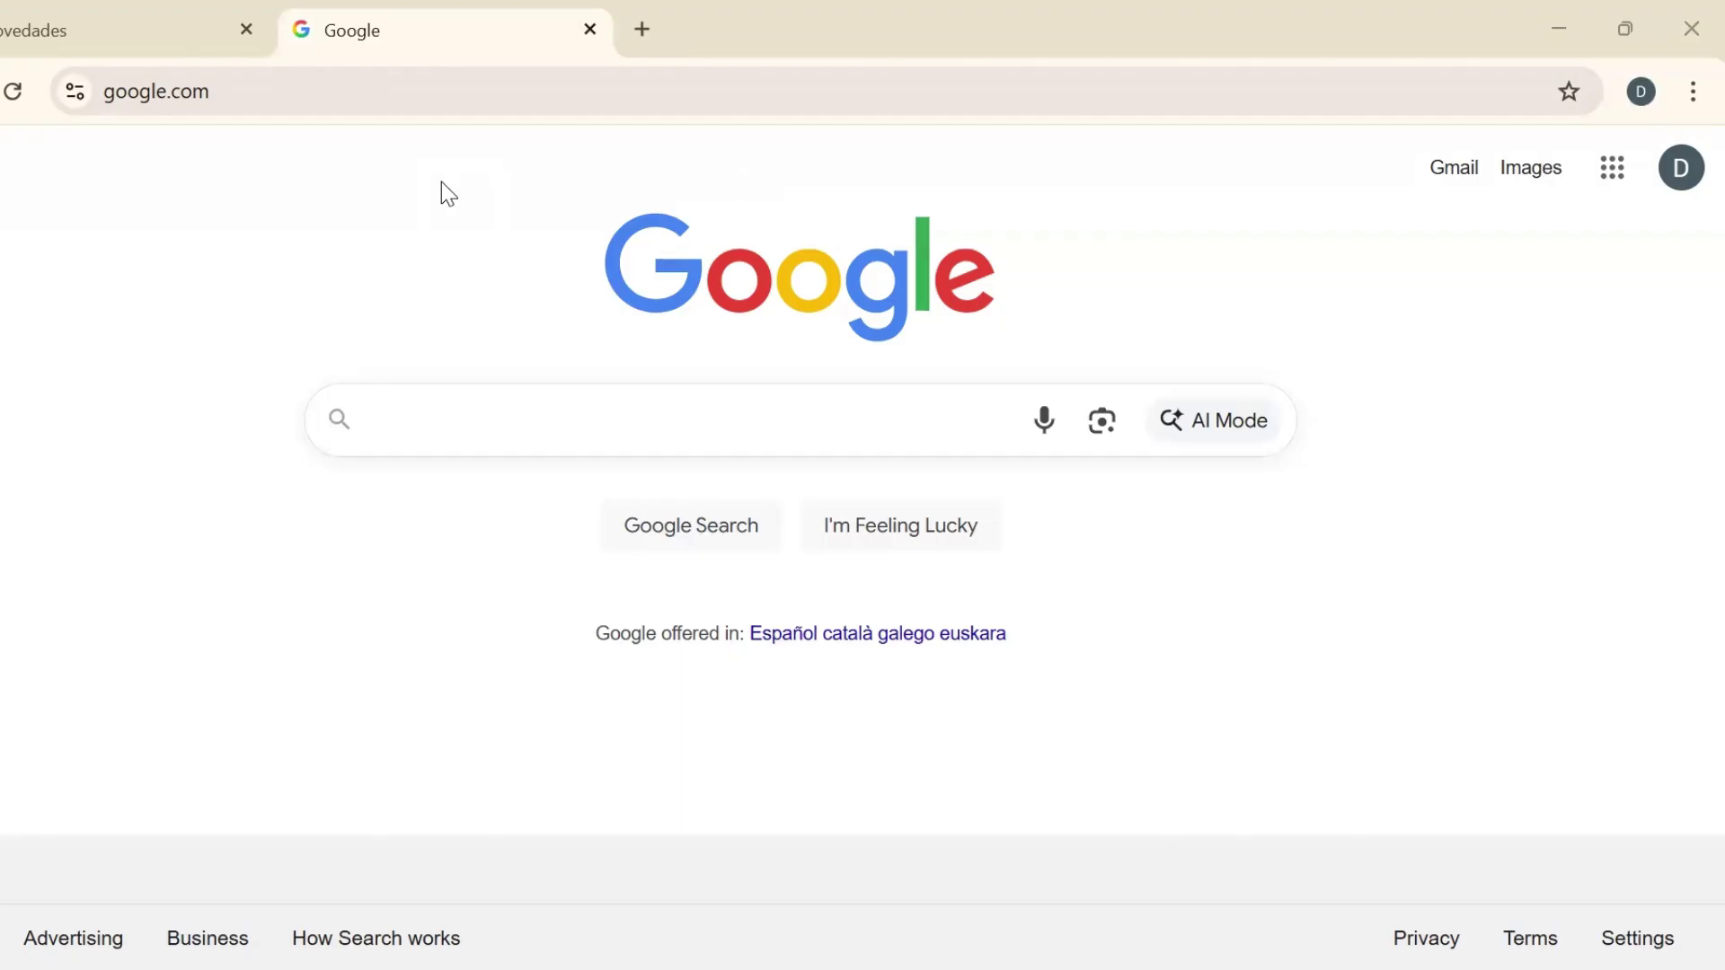
# Open Google Docs from Google's app list and create a blank document.
pyautogui.click(1624, 179)
pyautogui.scroll(-1, 1651, 453)
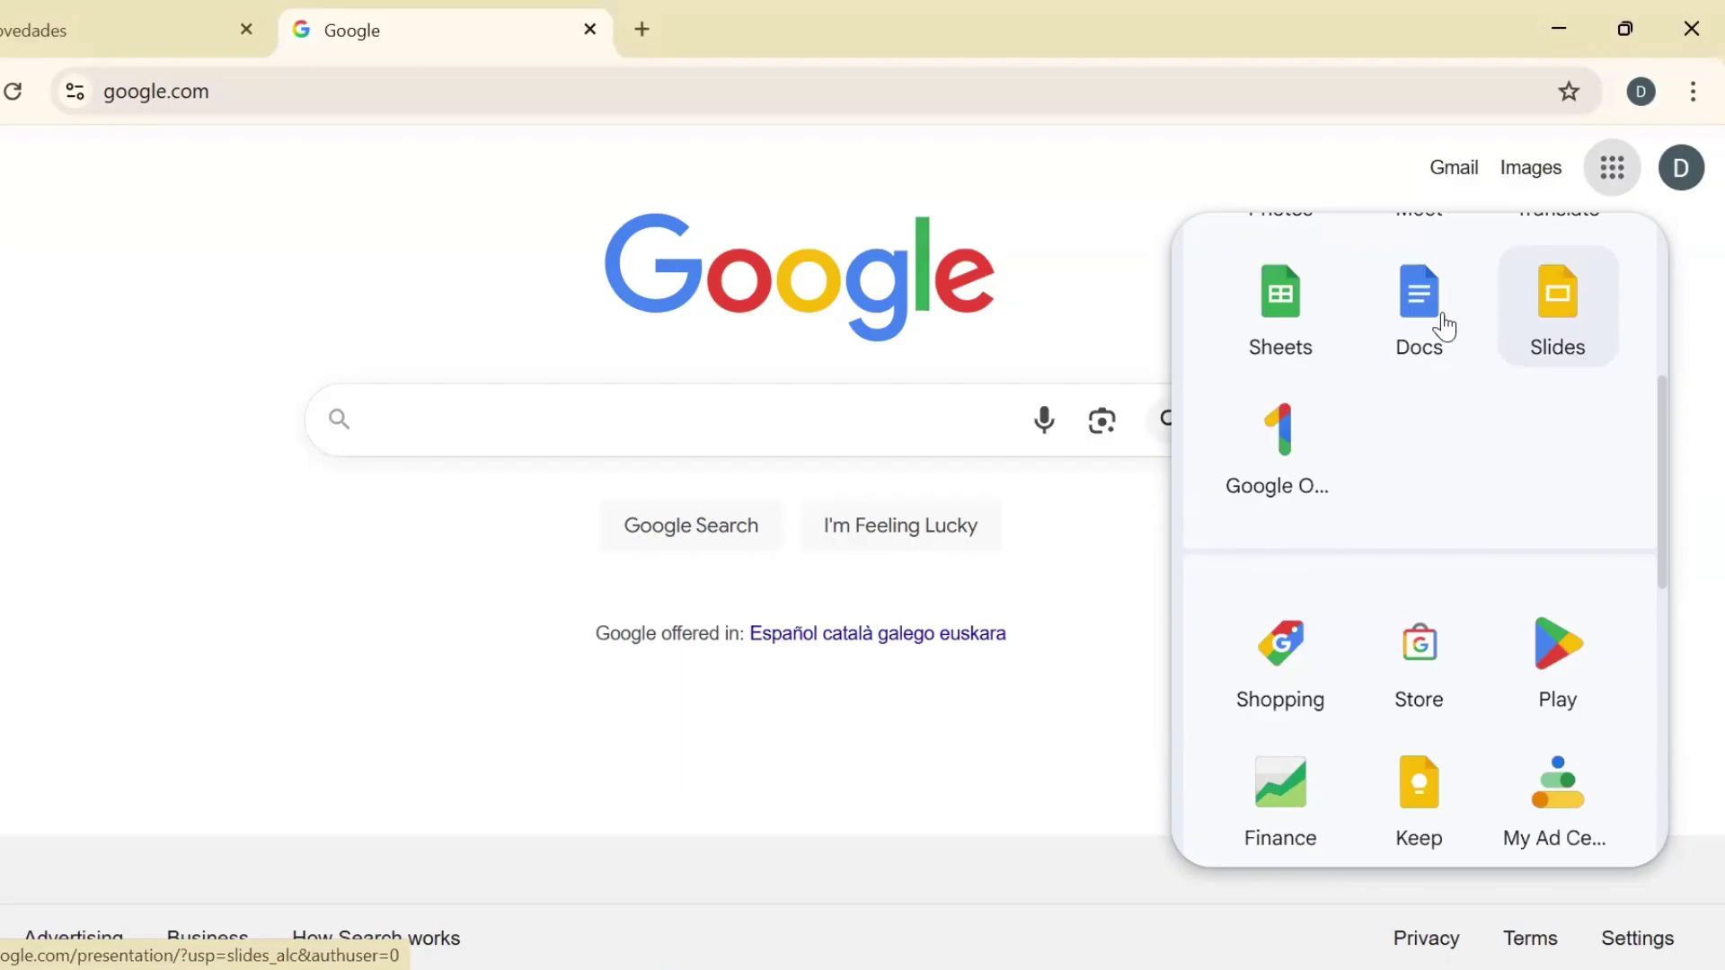
pyautogui.click(1413, 323)
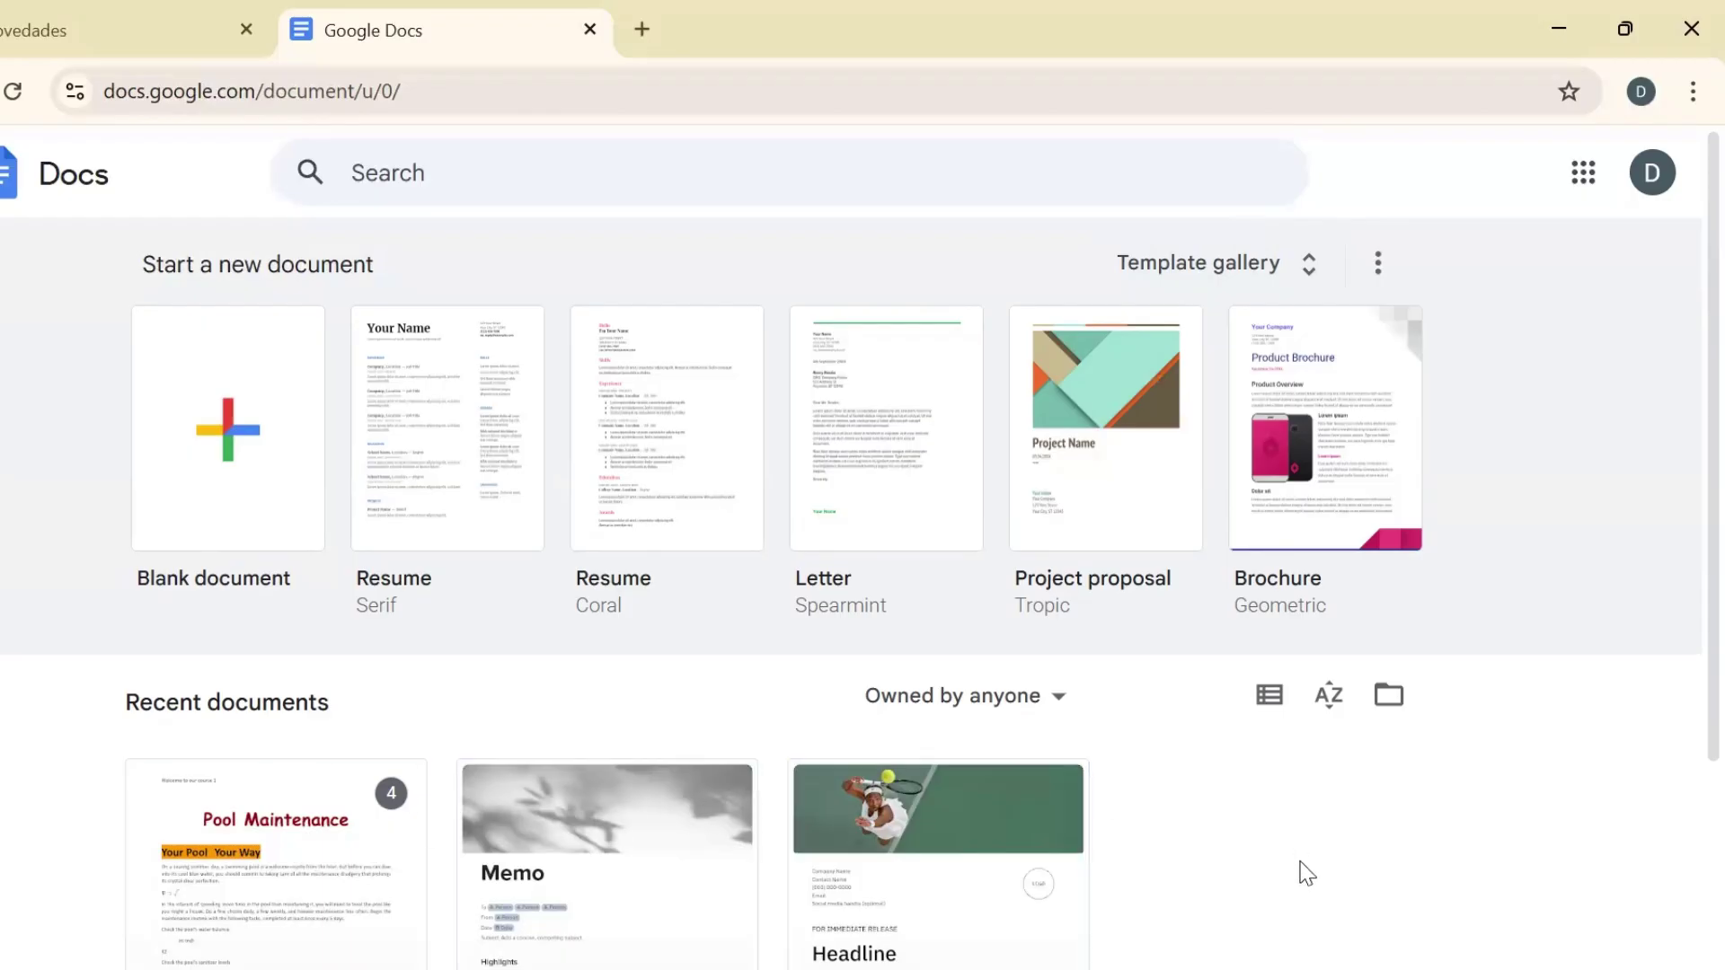
pyautogui.click(262, 503)
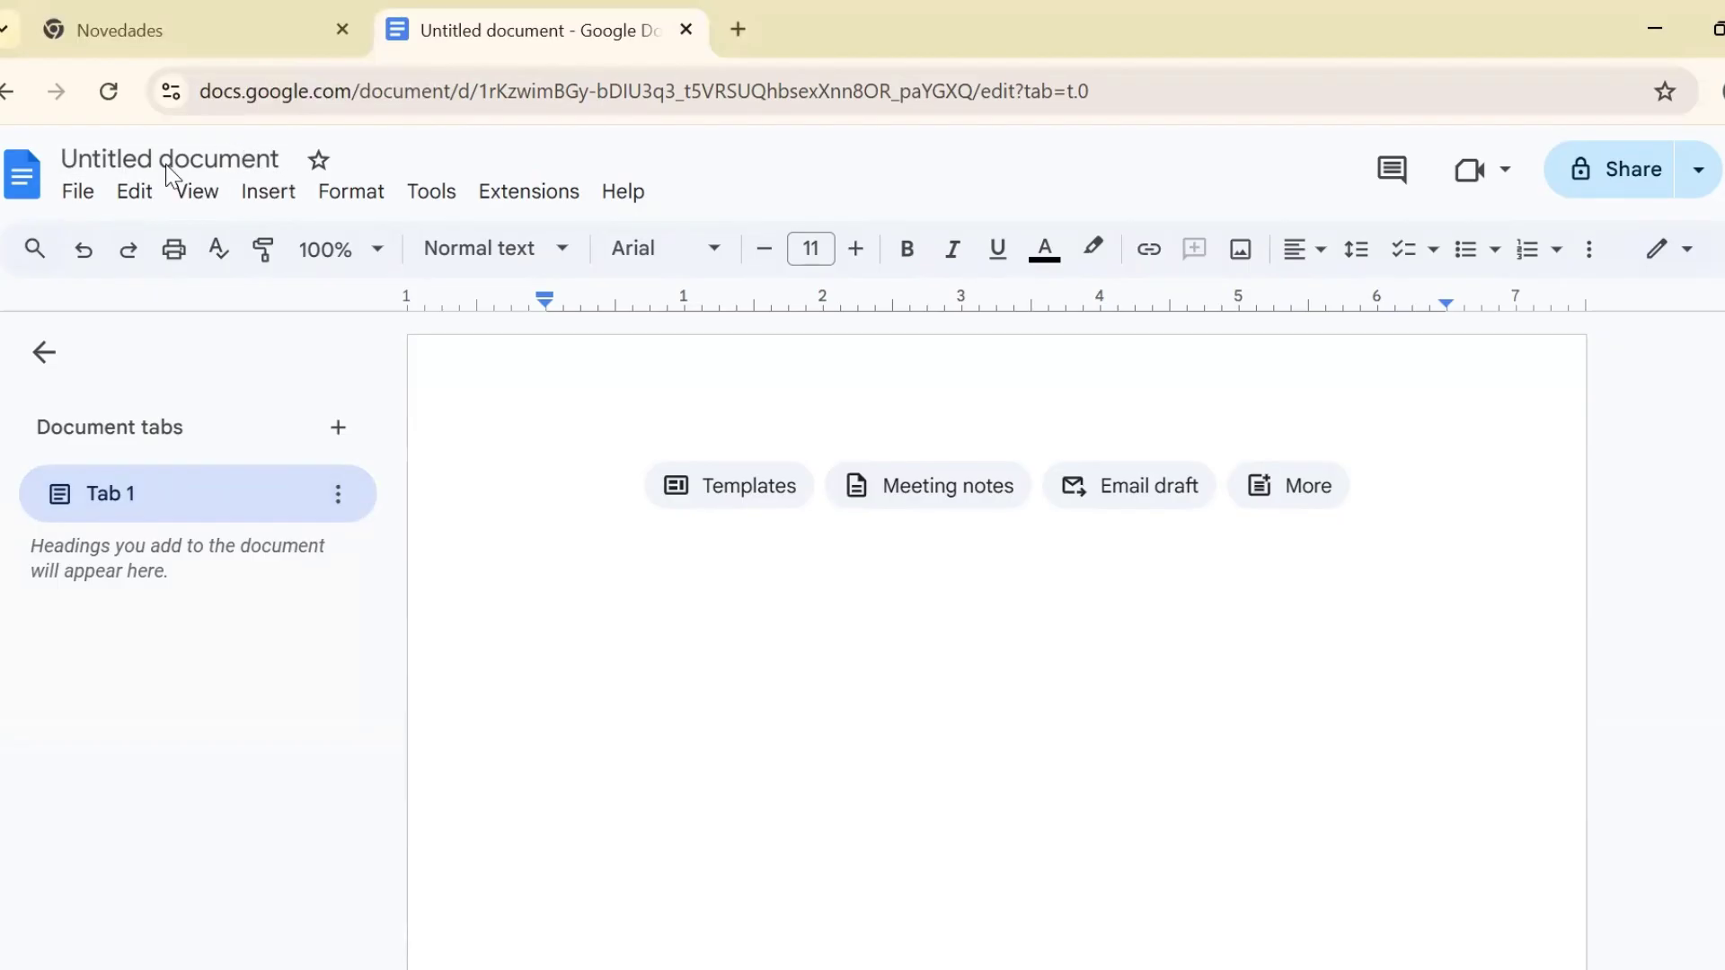
# Rename the untitled document as "My first document".
pyautogui.click(287, 158)
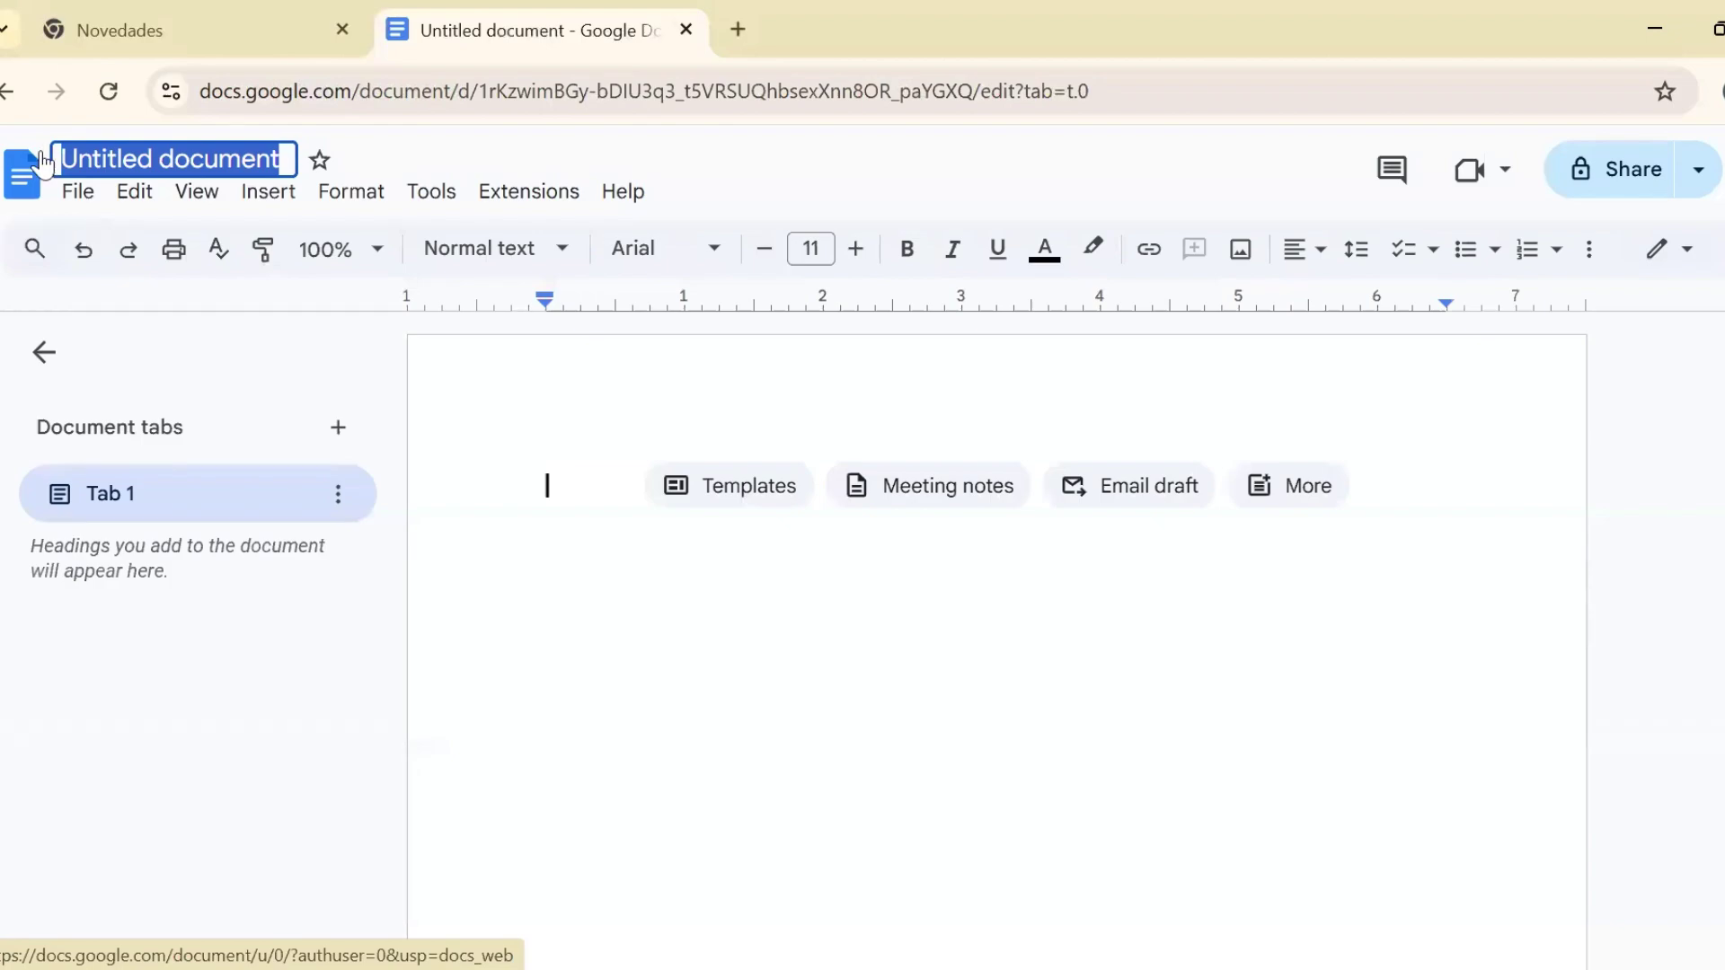
pyautogui.write('My first document')
pyautogui.press('Return')
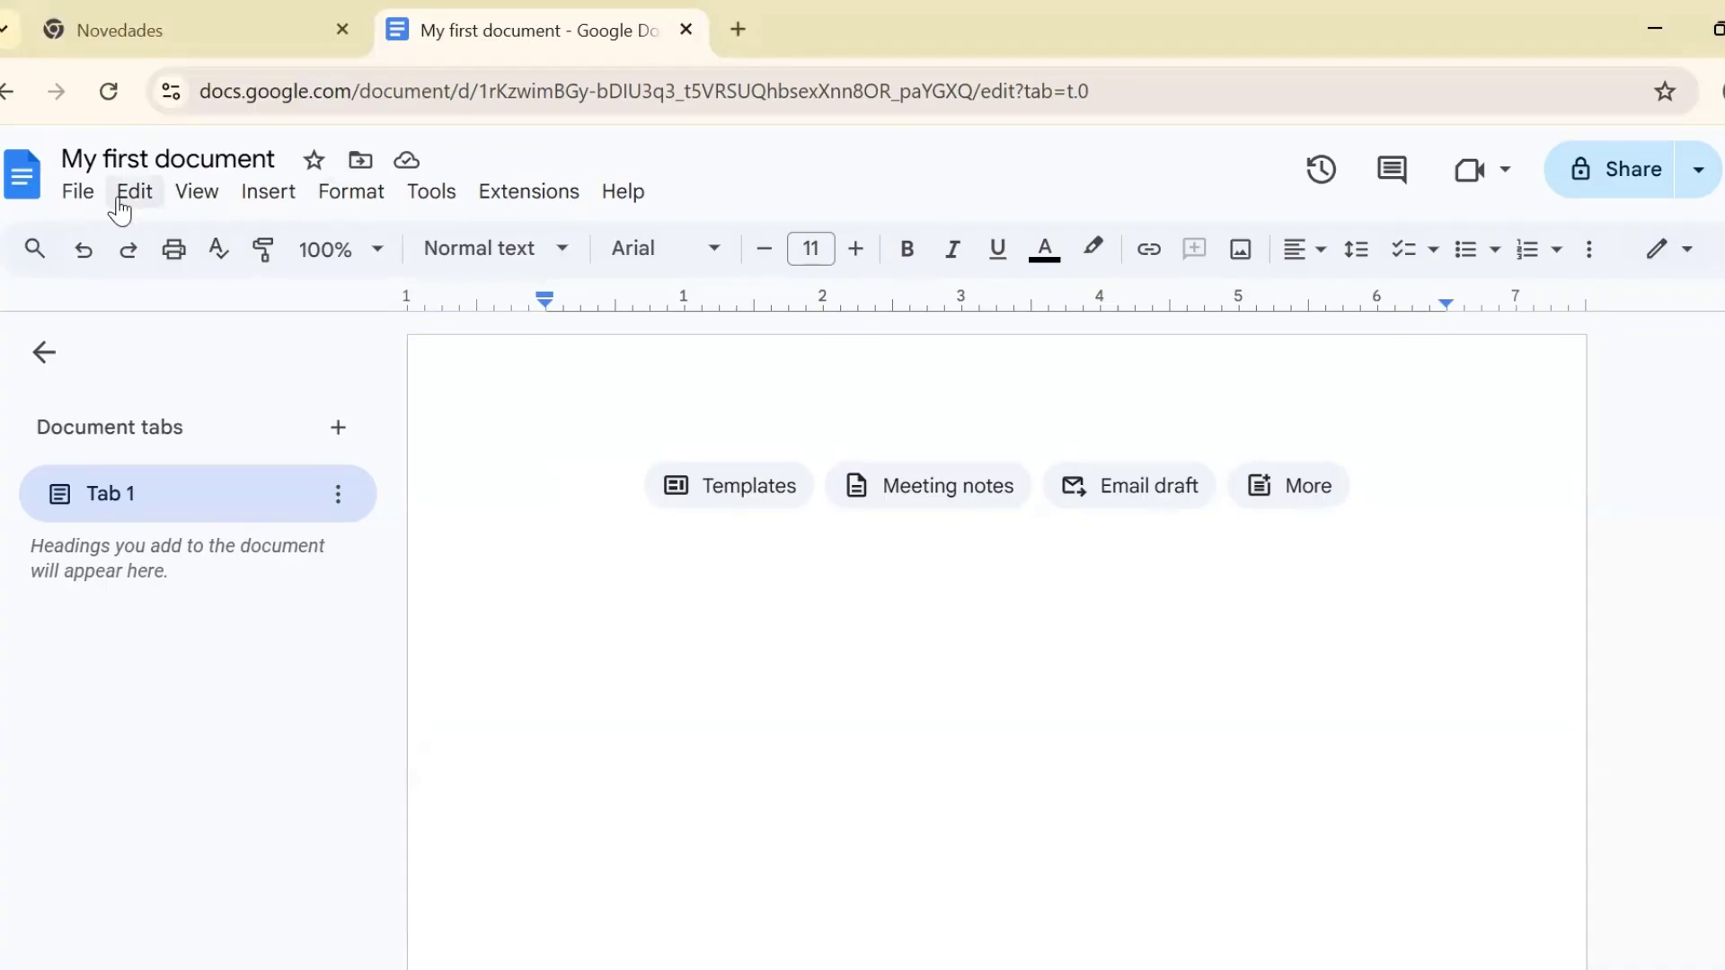
pyautogui.click(132, 192)
pyautogui.moveTo(181, 202)
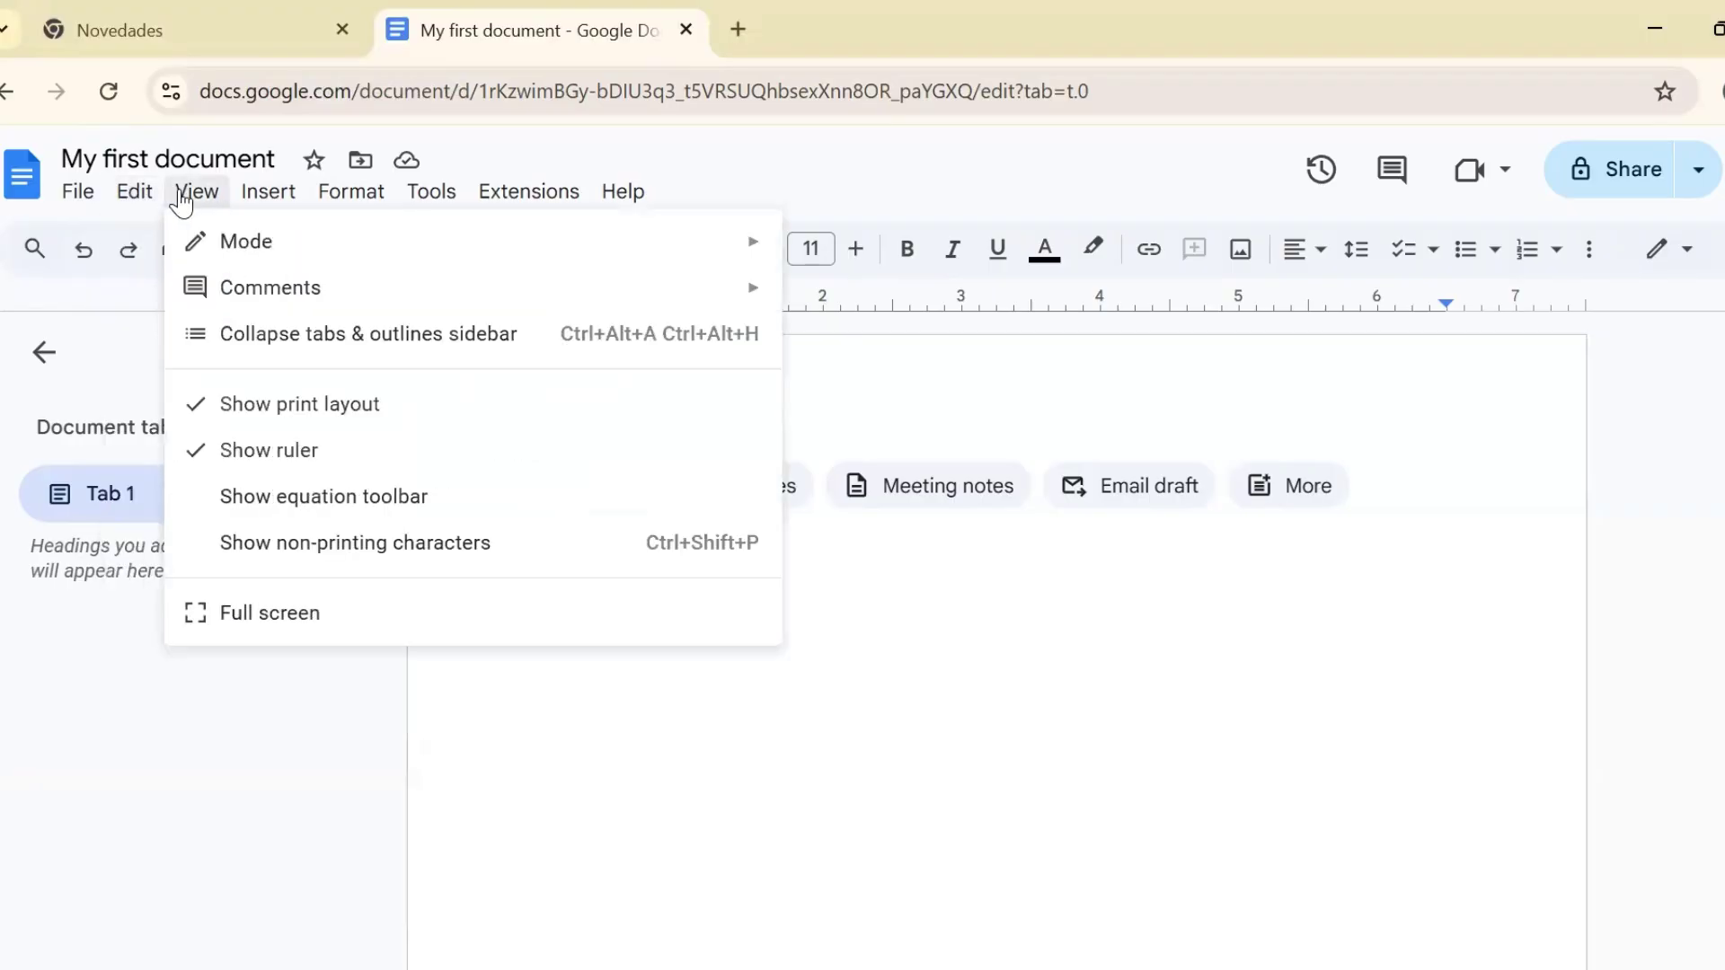
pyautogui.moveTo(496, 199)
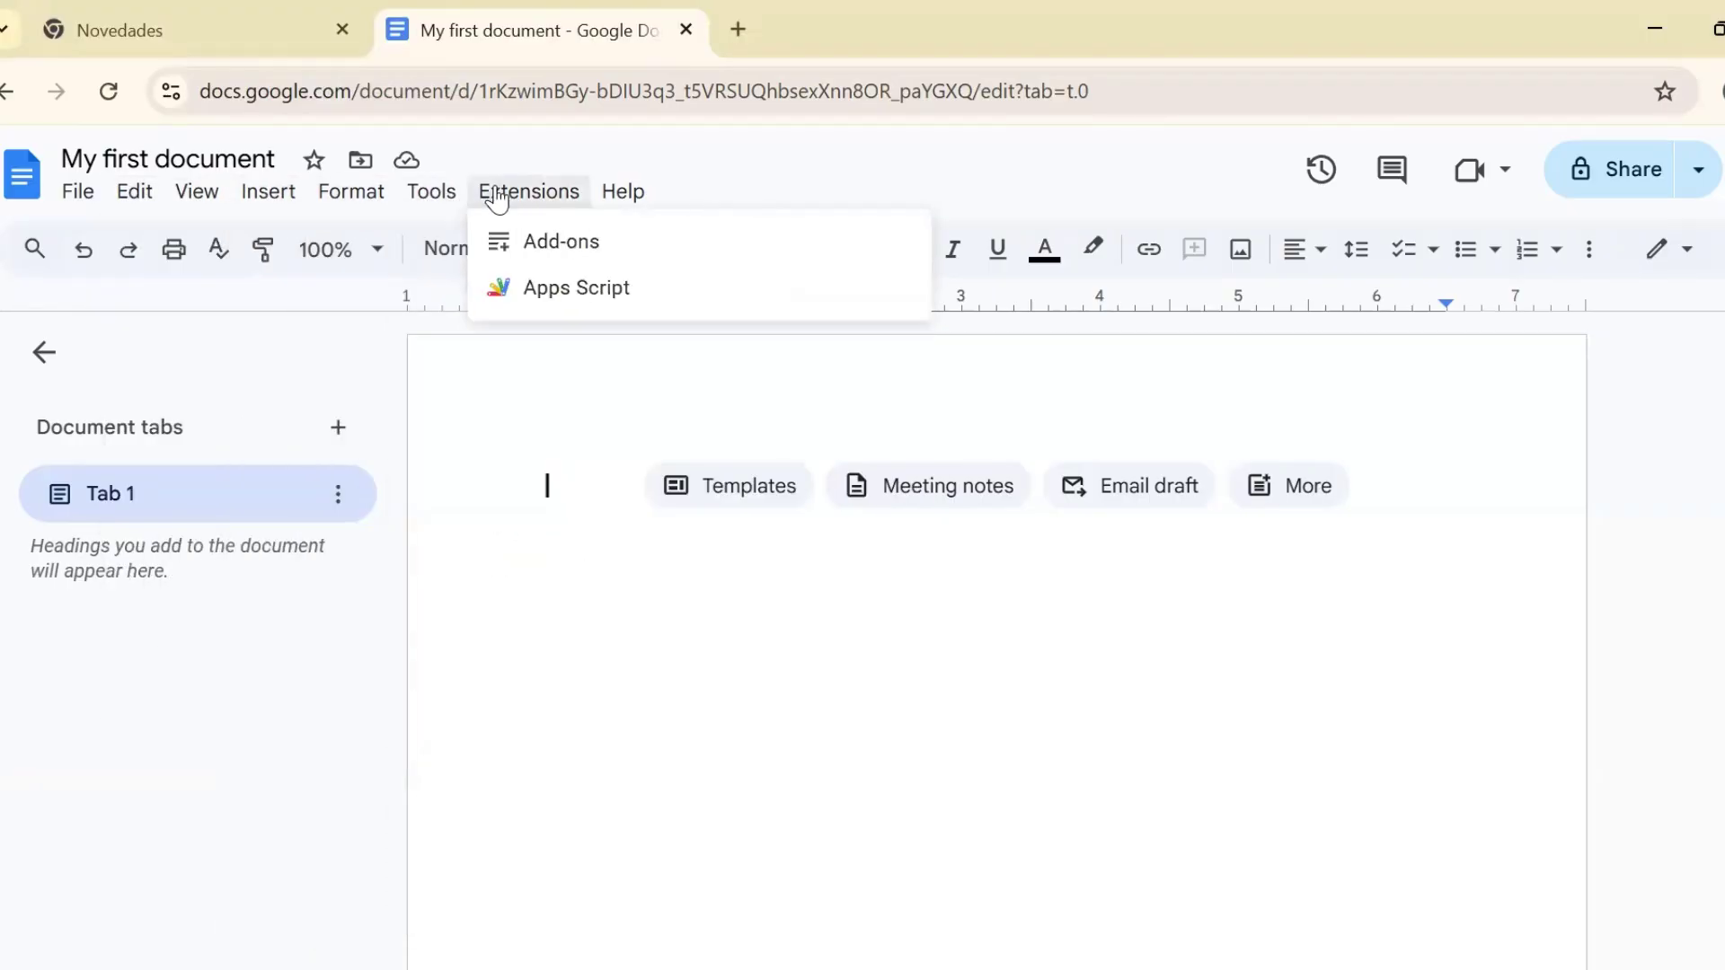
pyautogui.moveTo(328, 199)
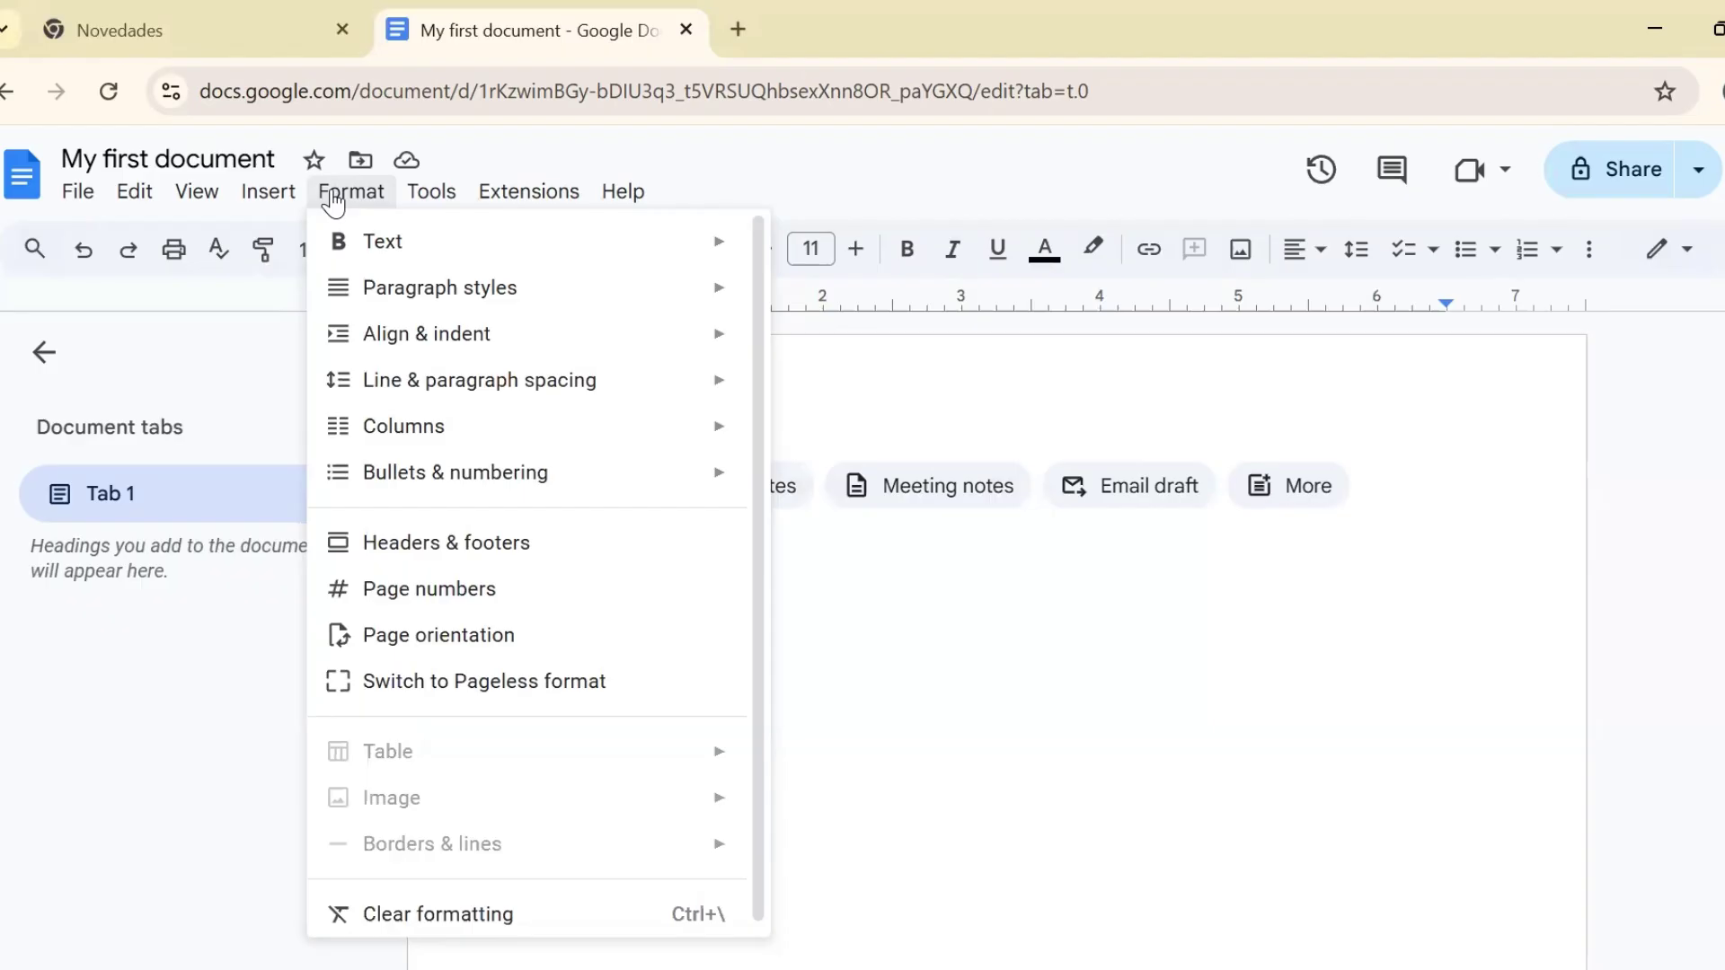
pyautogui.click(36, 258)
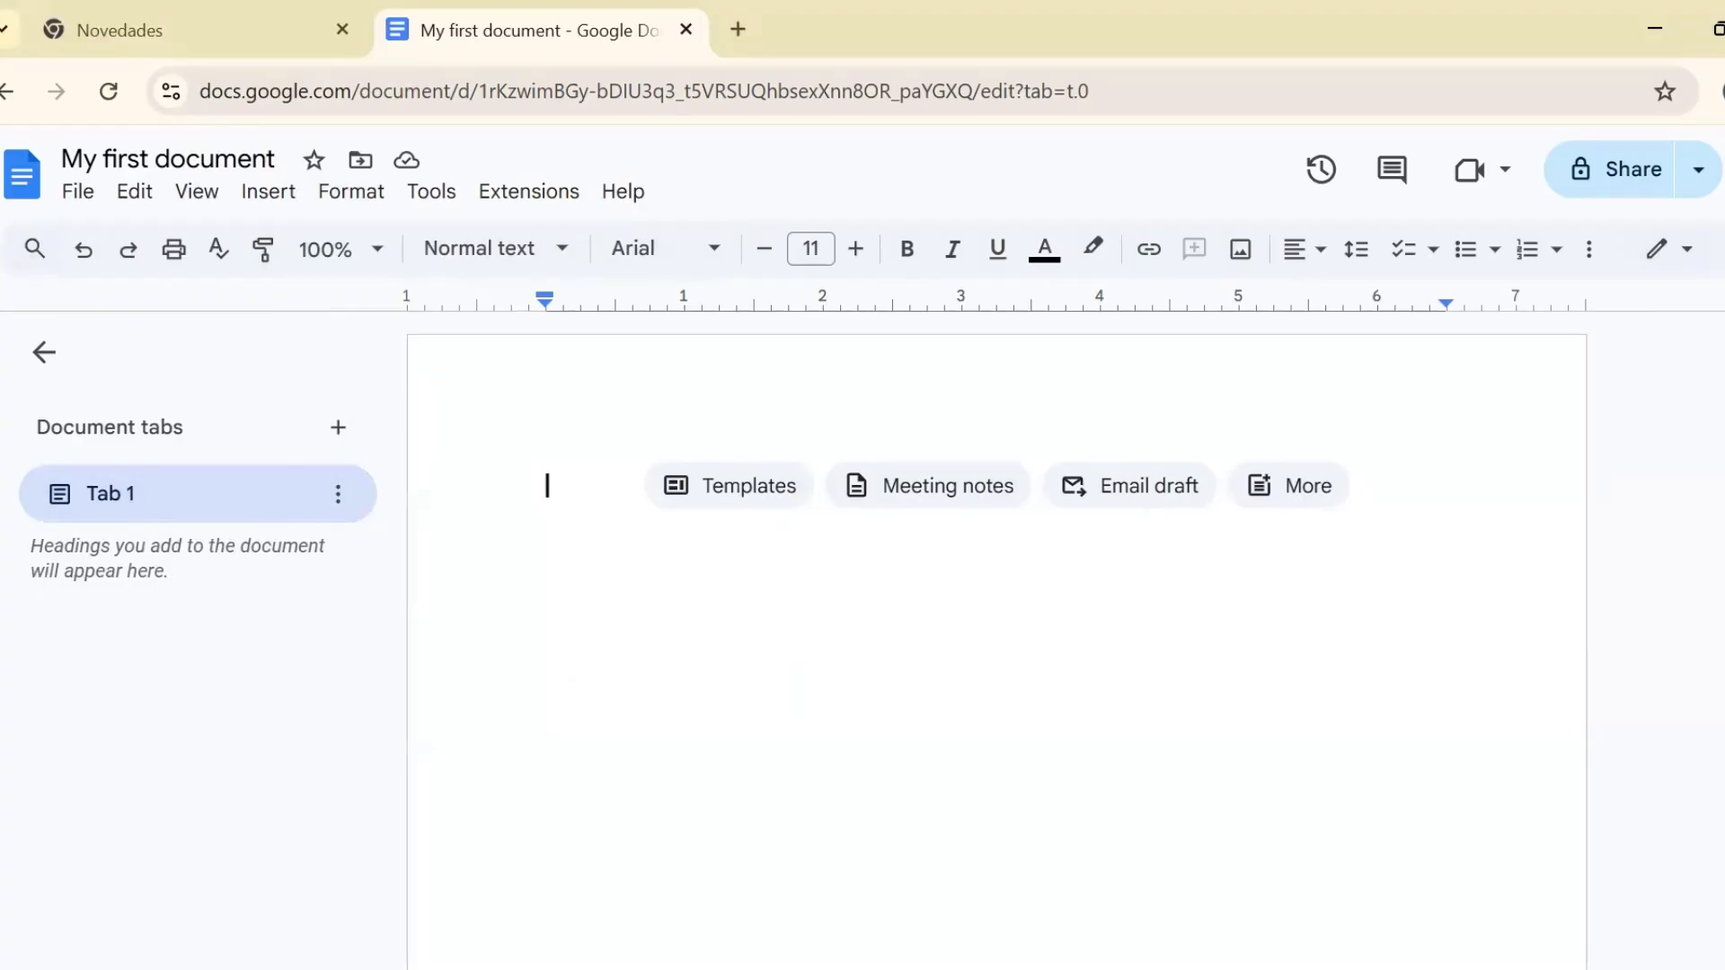
# Hide the document tabs and outlines sidebar, reopening it once before collapsing it again.
pyautogui.click(44, 352)
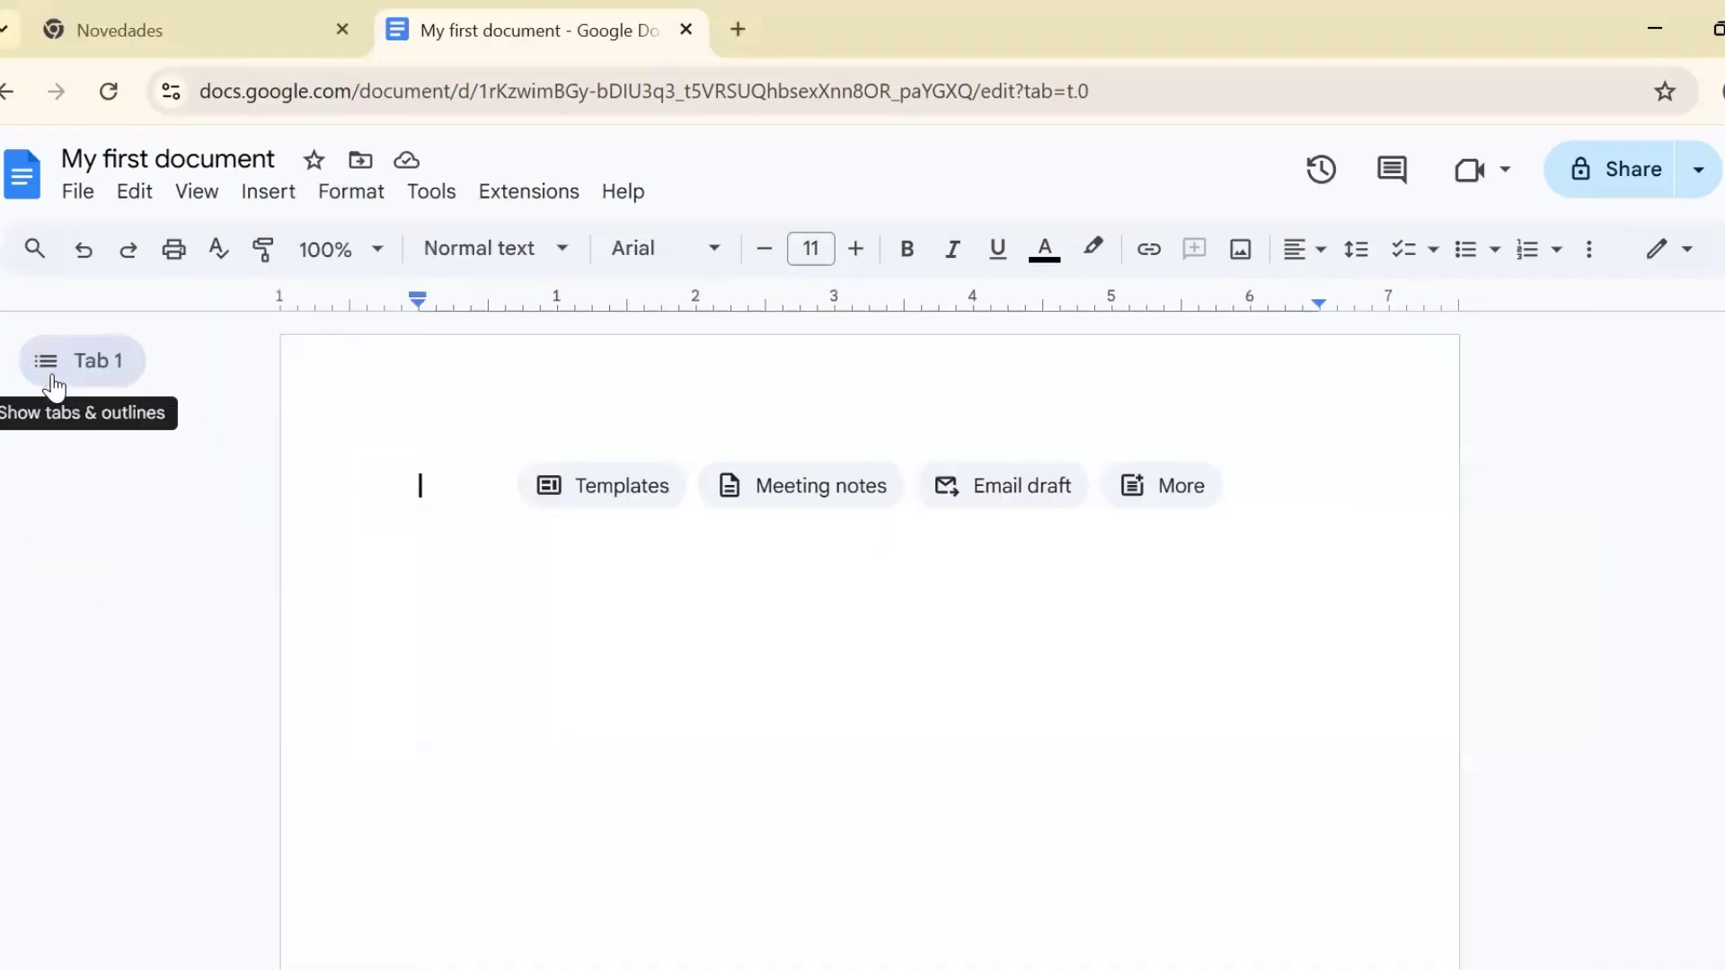
pyautogui.click(52, 374)
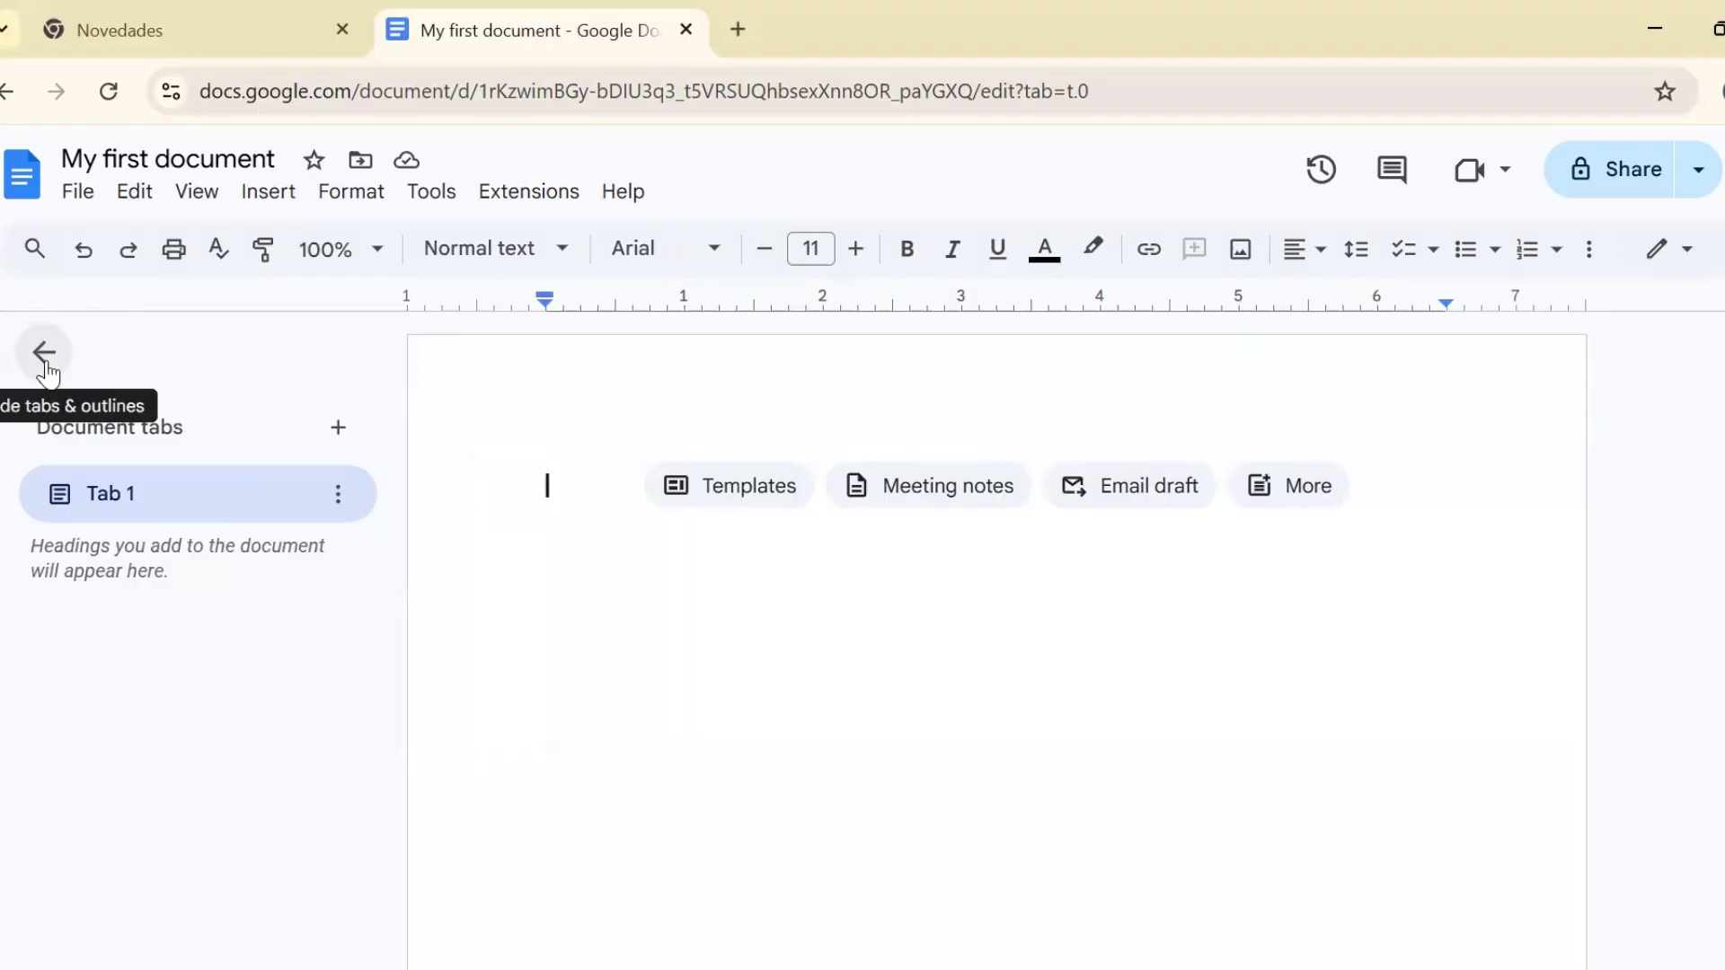
pyautogui.click(48, 372)
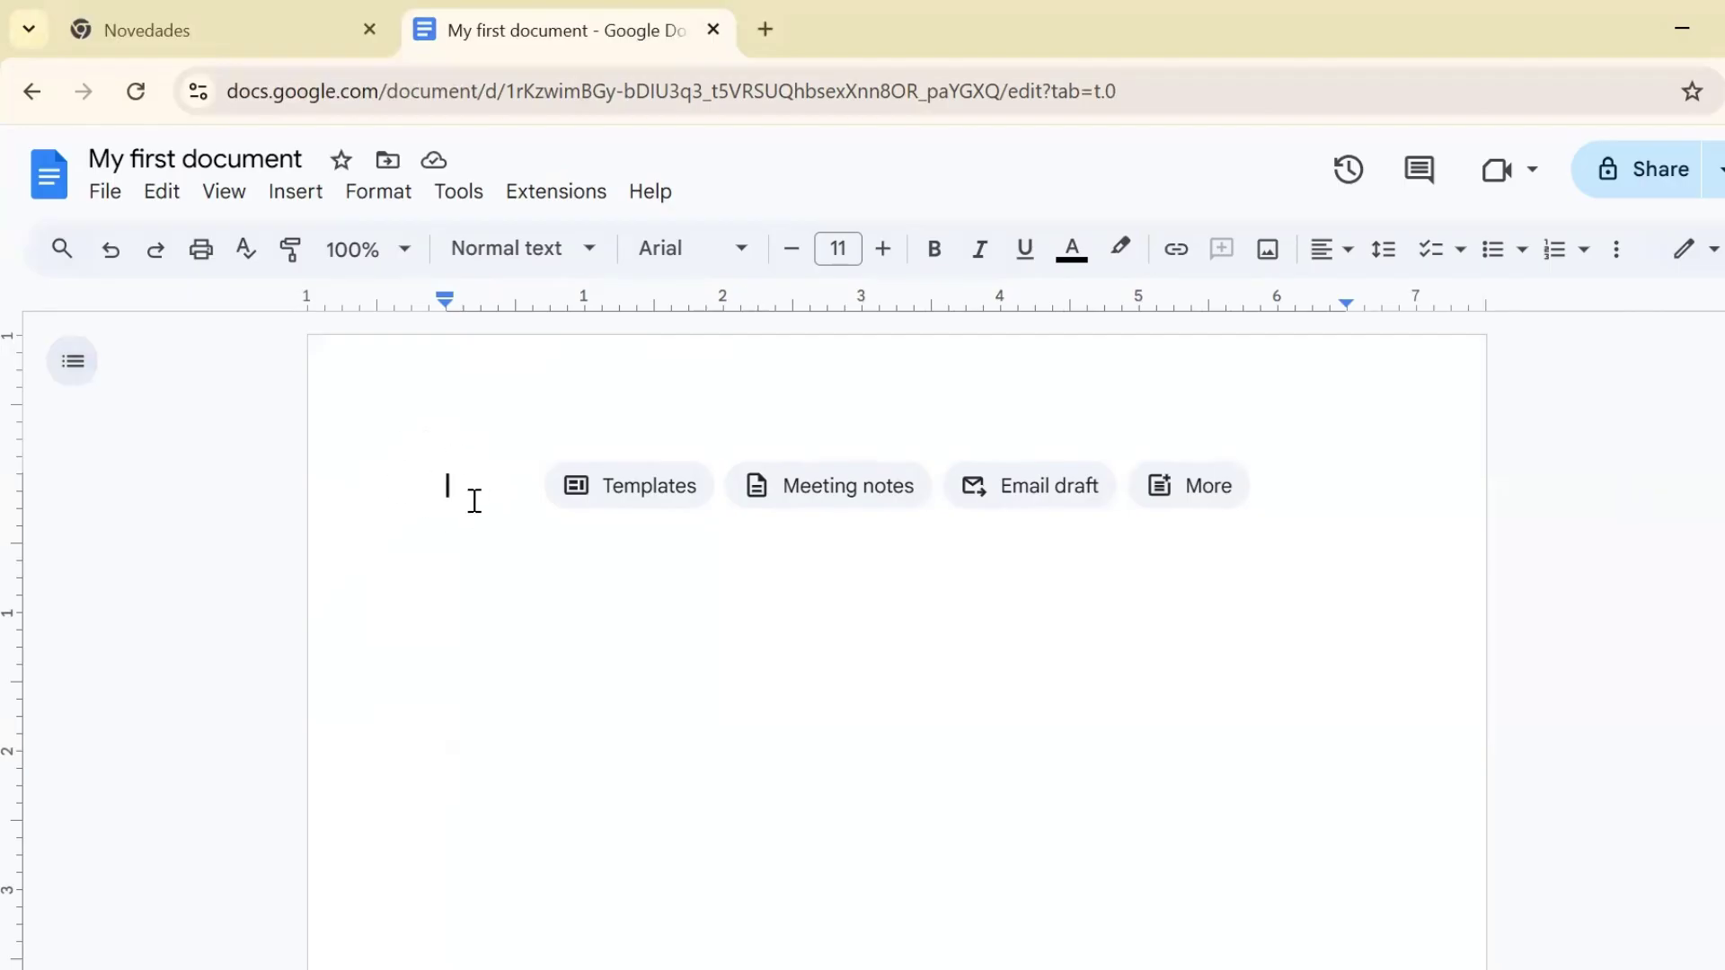
# Write "Welcome to our new course" at the start of the page and select the whole line.
pyautogui.write('We')
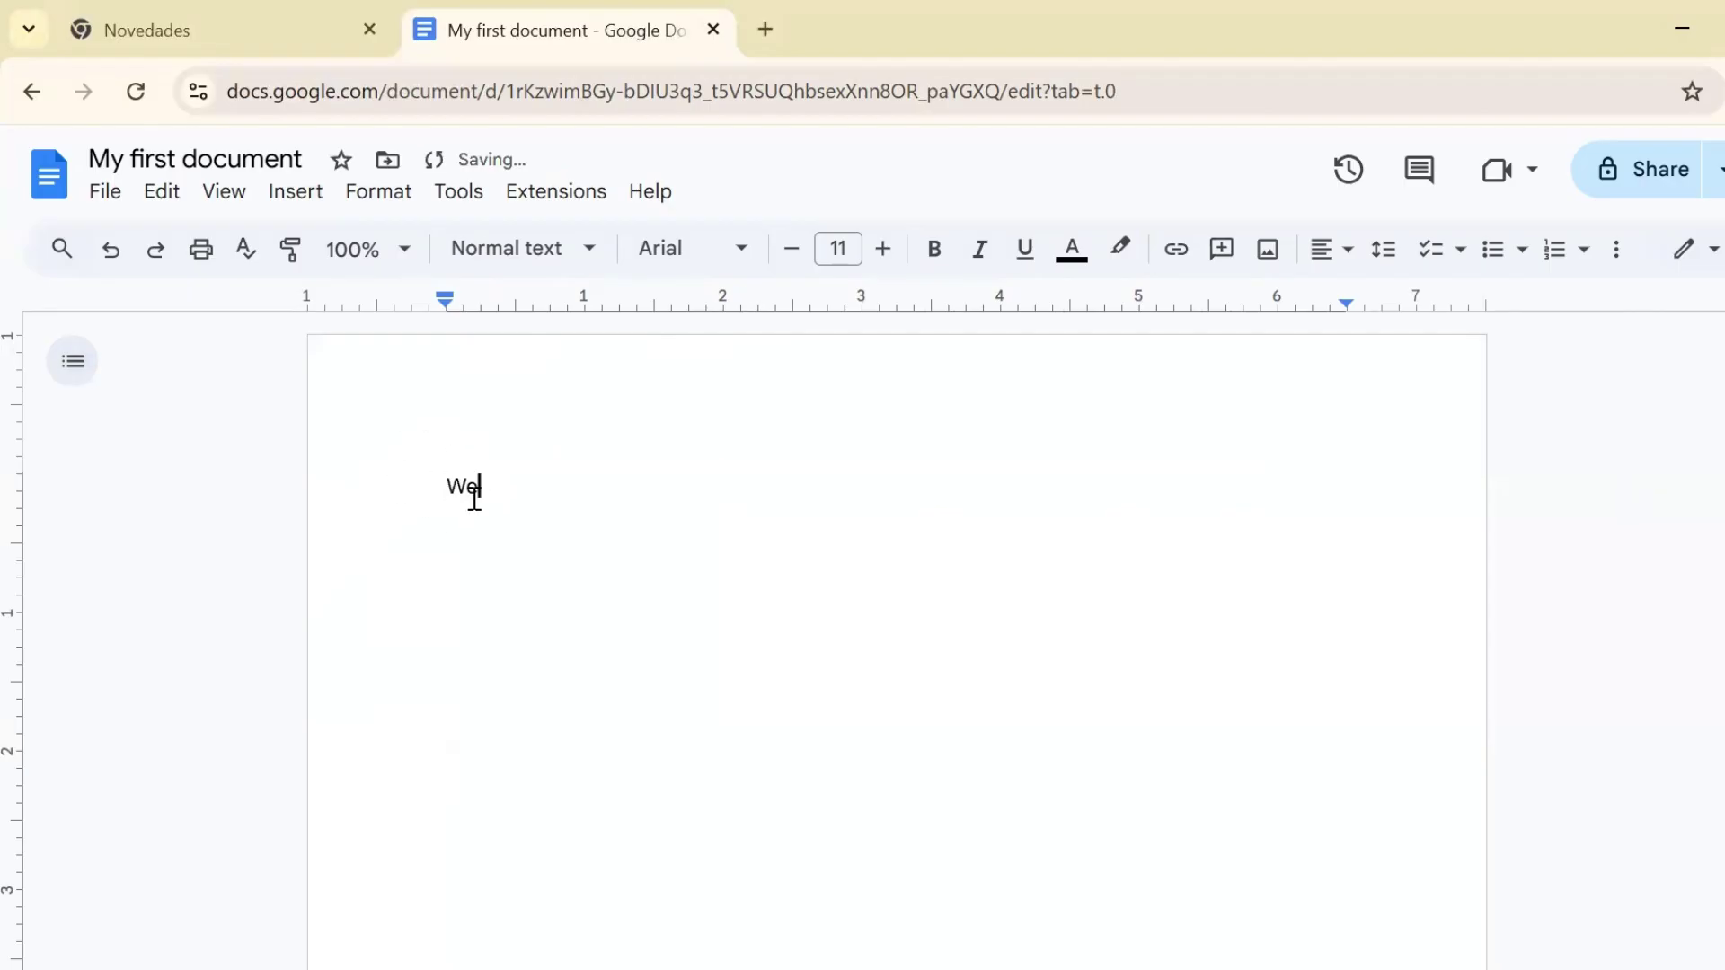
pyautogui.write('lcome to our new course')
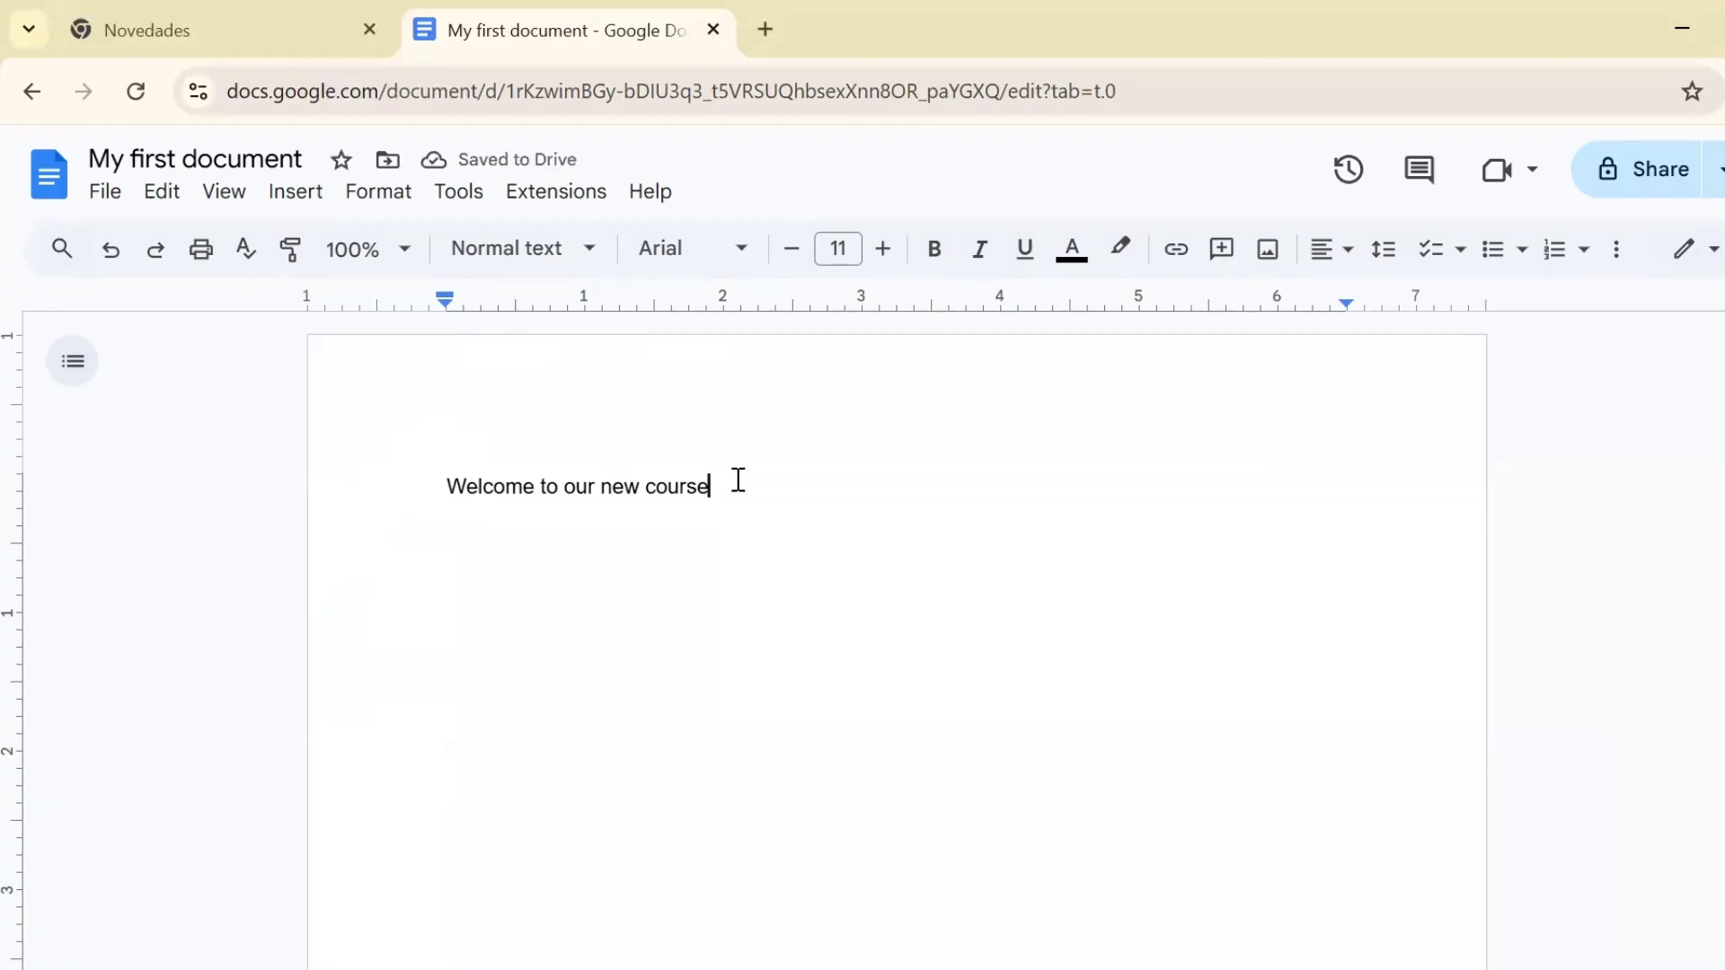
pyautogui.hotkey('ctrl', 'a')
pyautogui.click(643, 531)
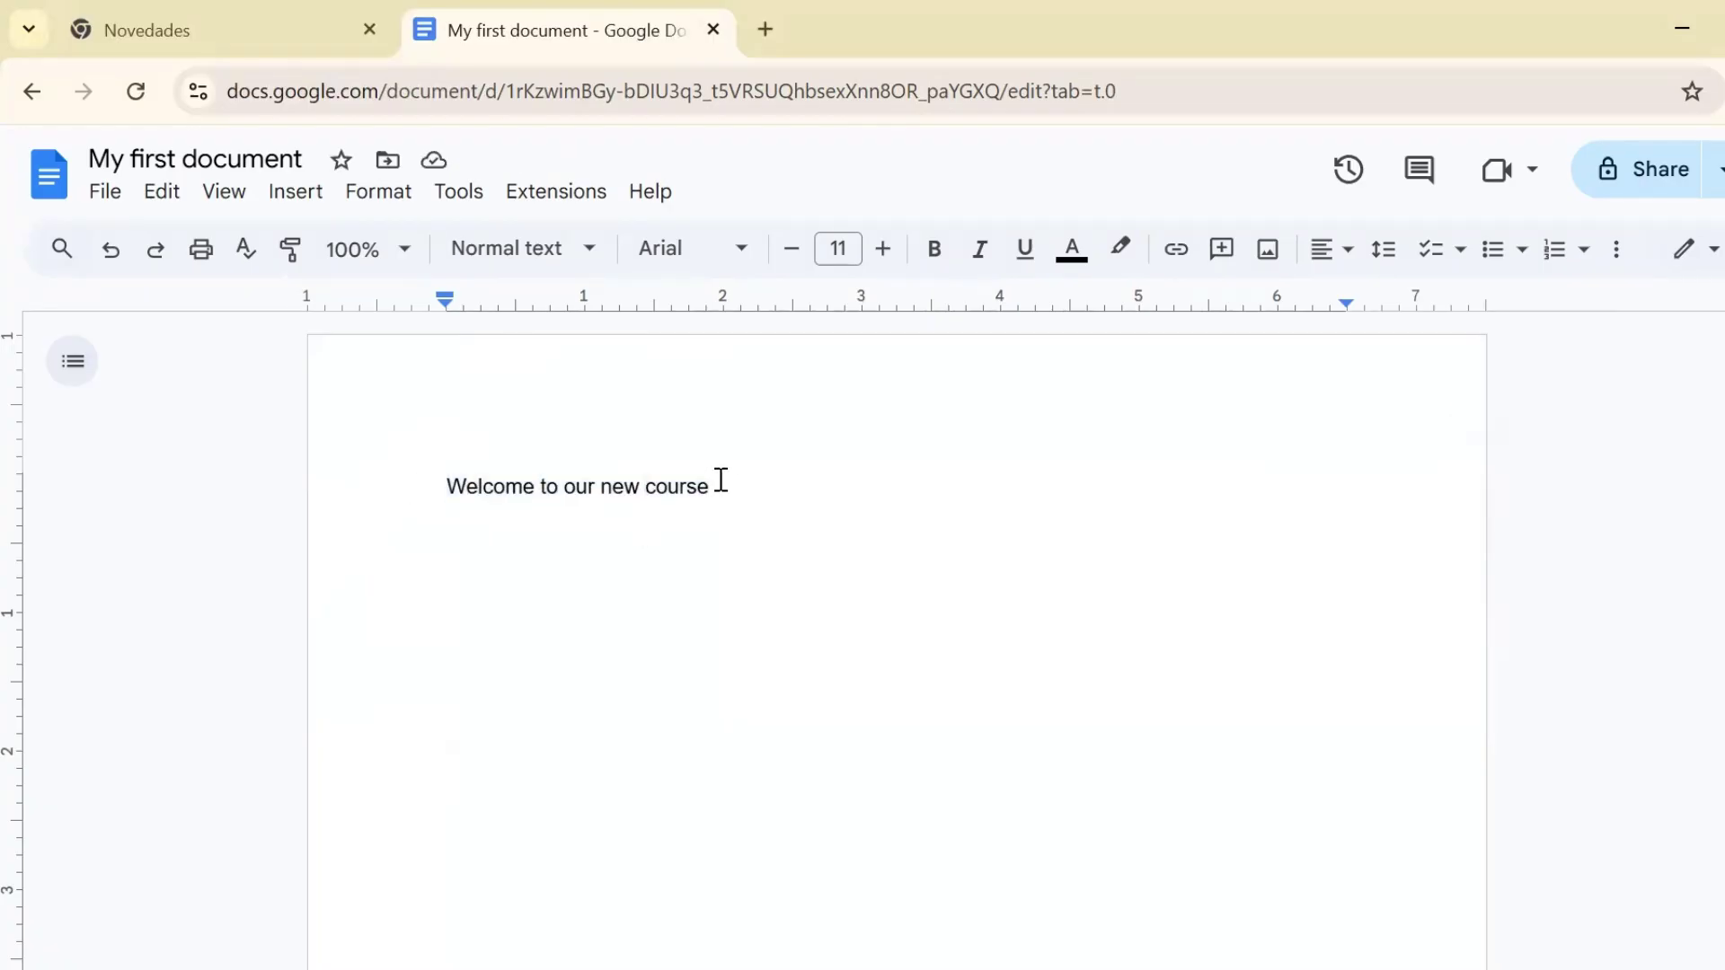
pyautogui.hotkey('ctrl', 'a')
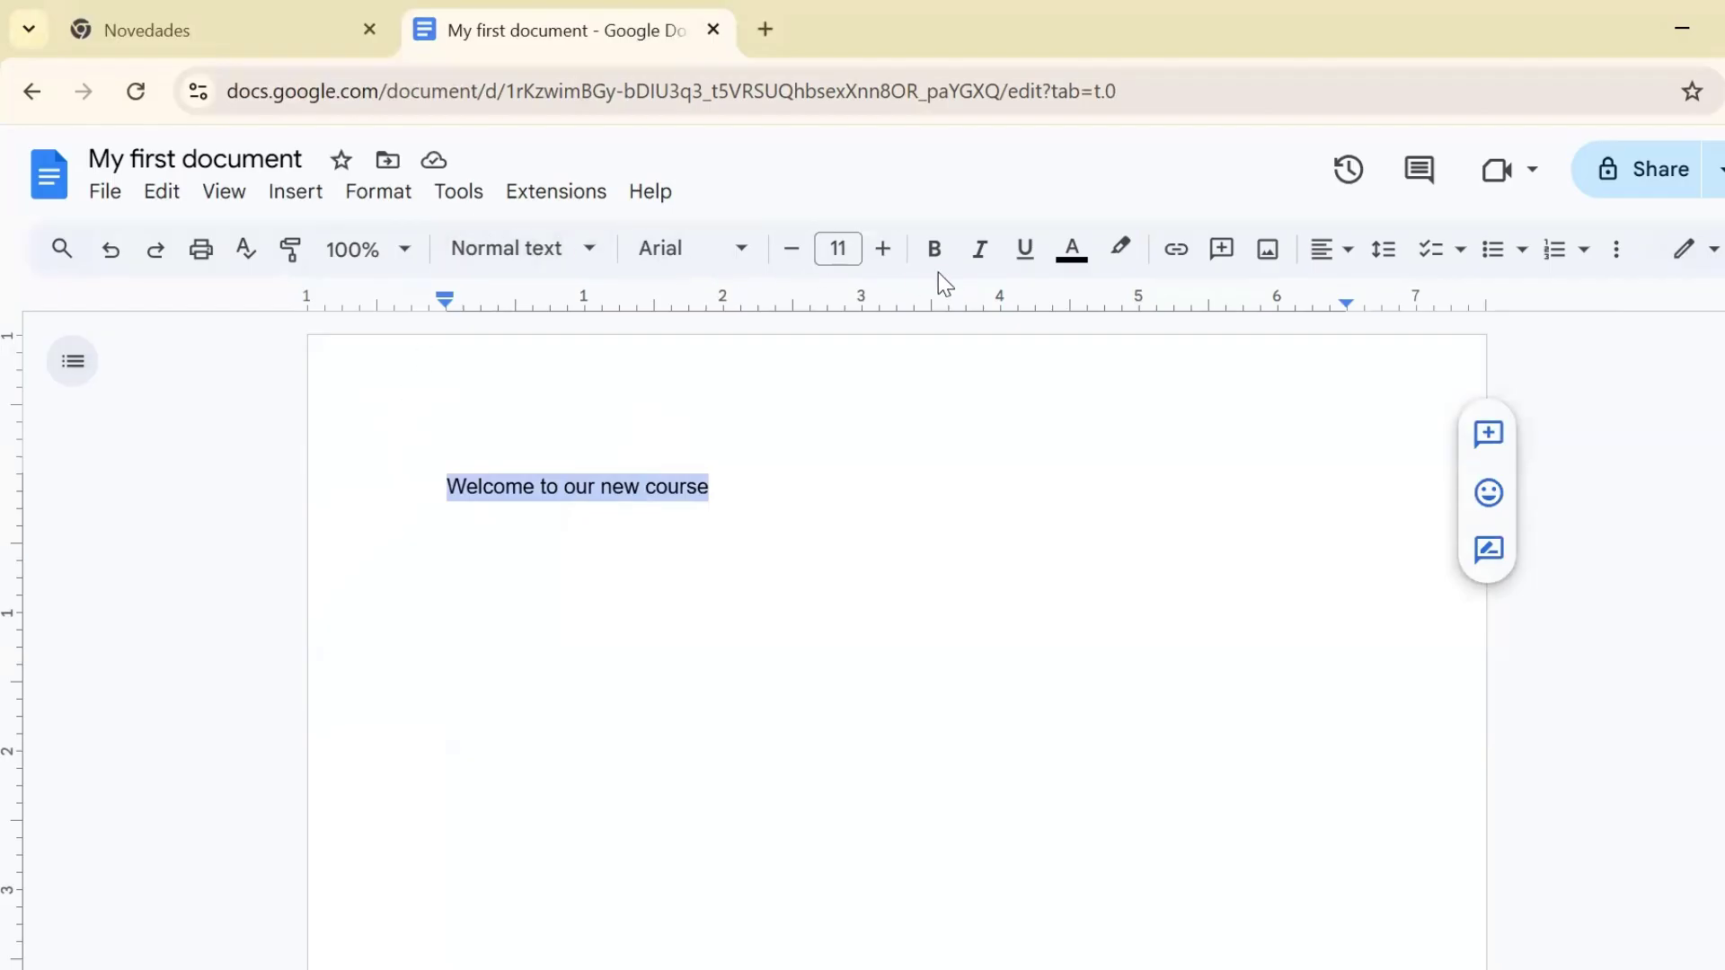
pyautogui.click(586, 253)
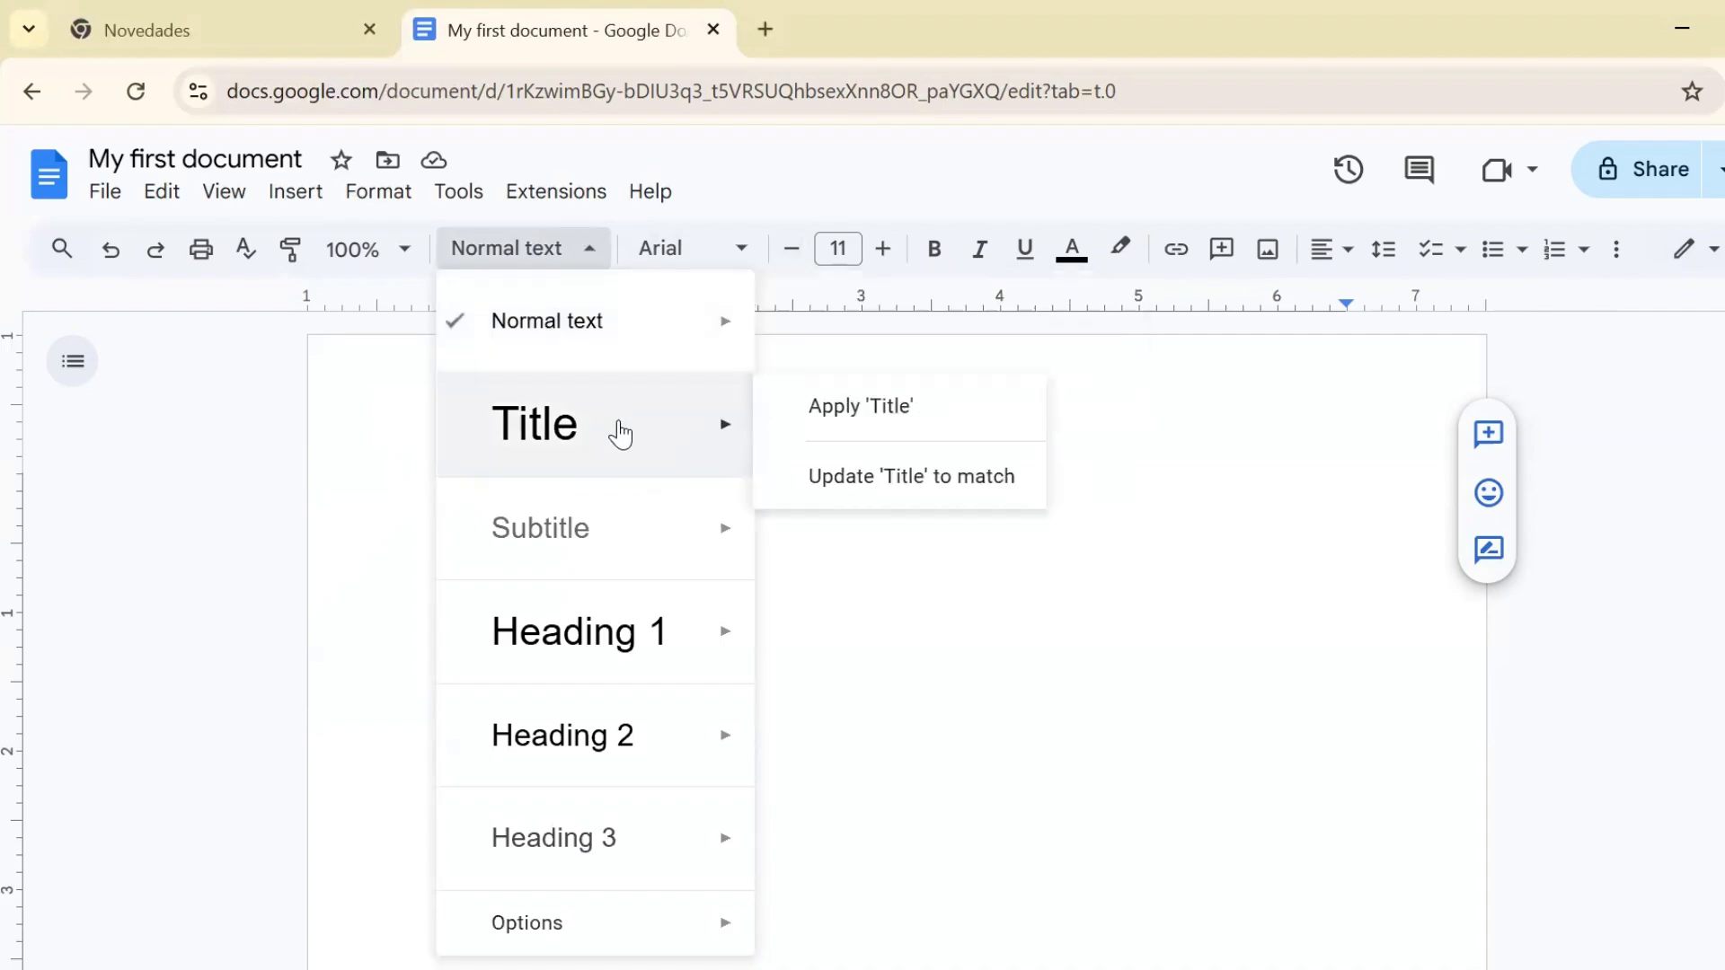
pyautogui.moveTo(562, 646)
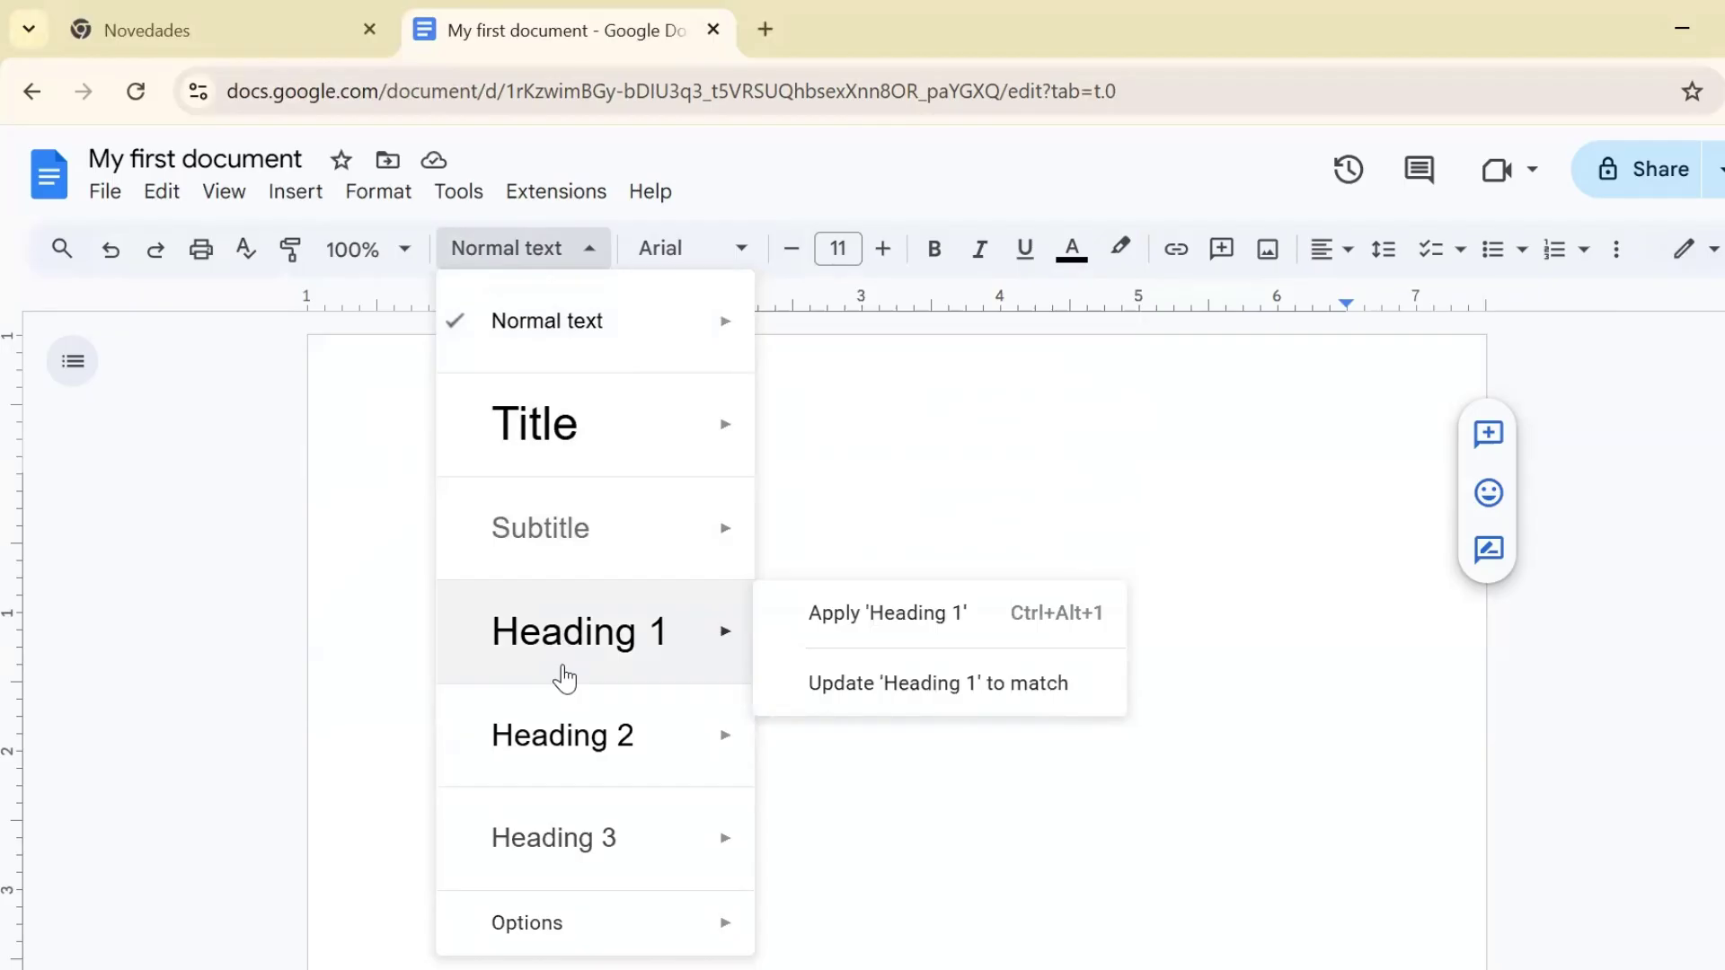
pyautogui.moveTo(570, 731)
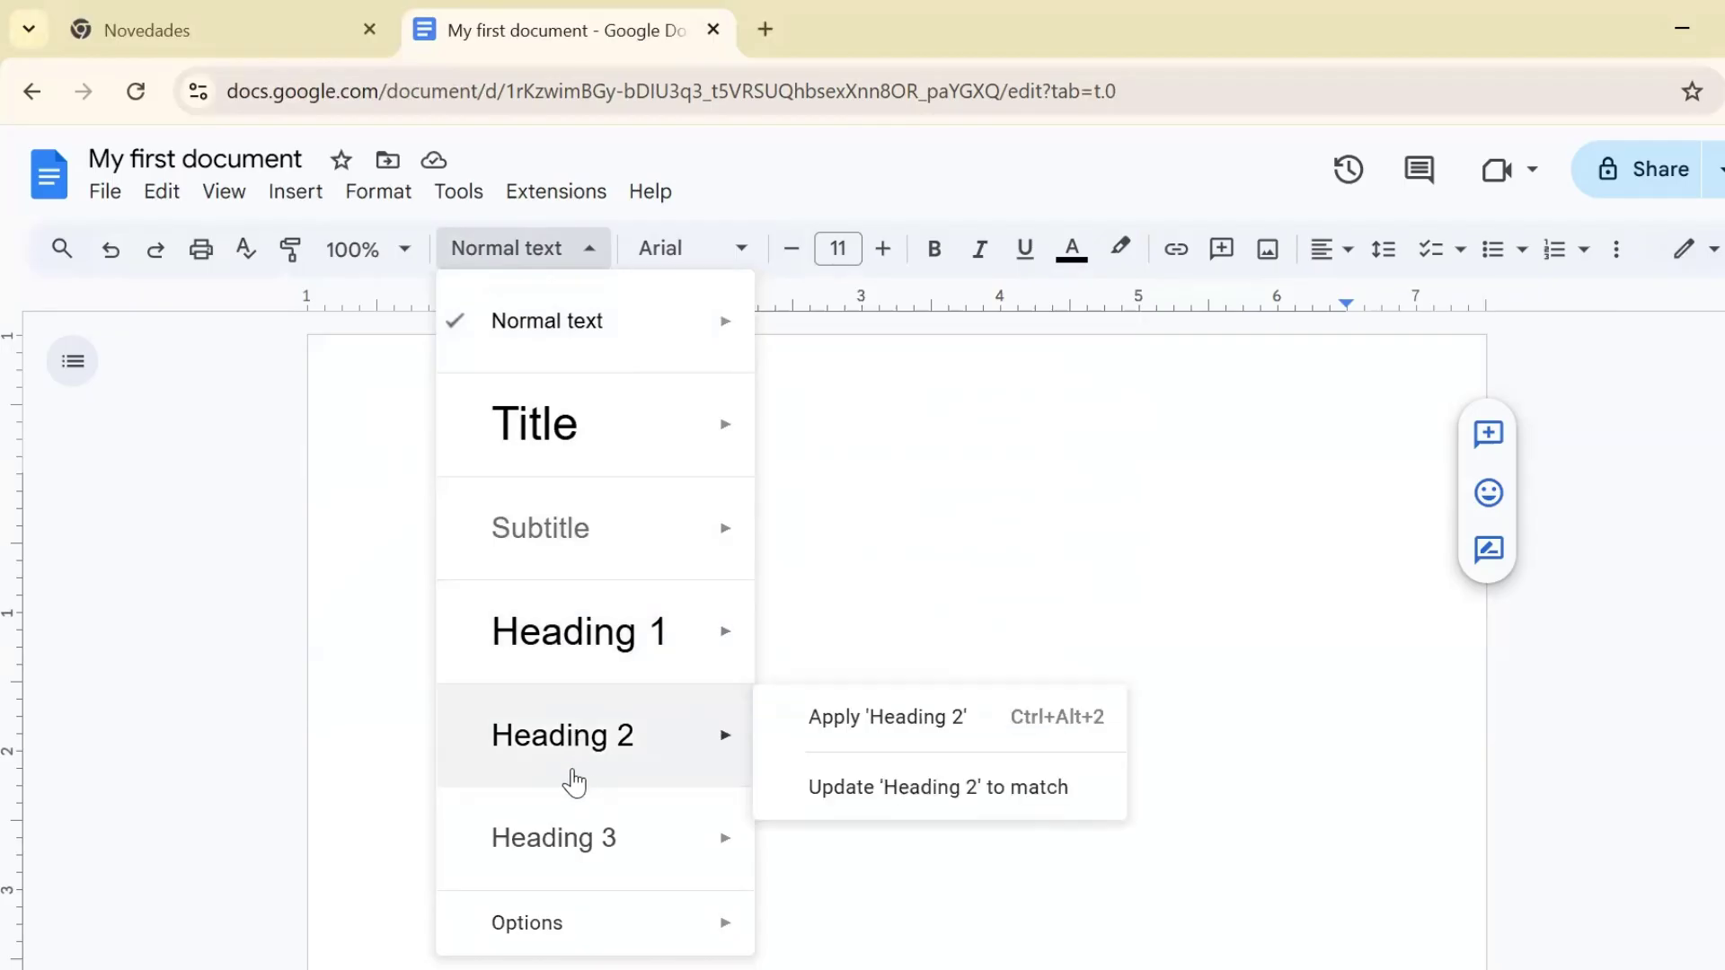
pyautogui.moveTo(544, 284)
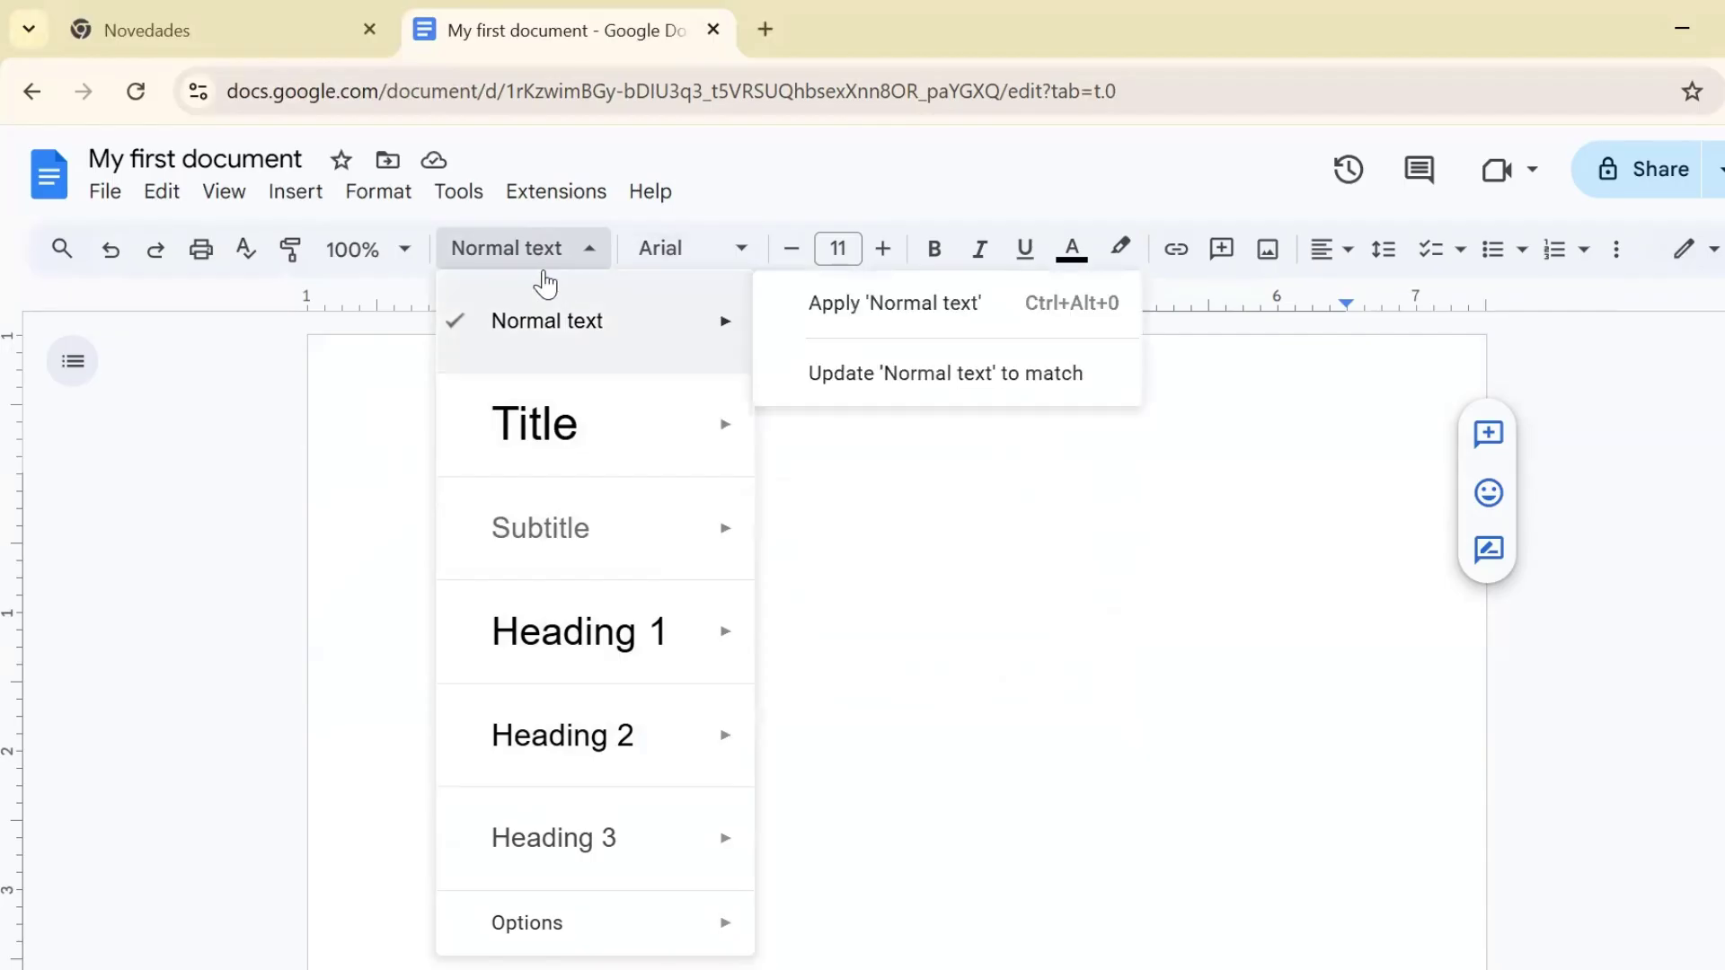
pyautogui.moveTo(567, 395)
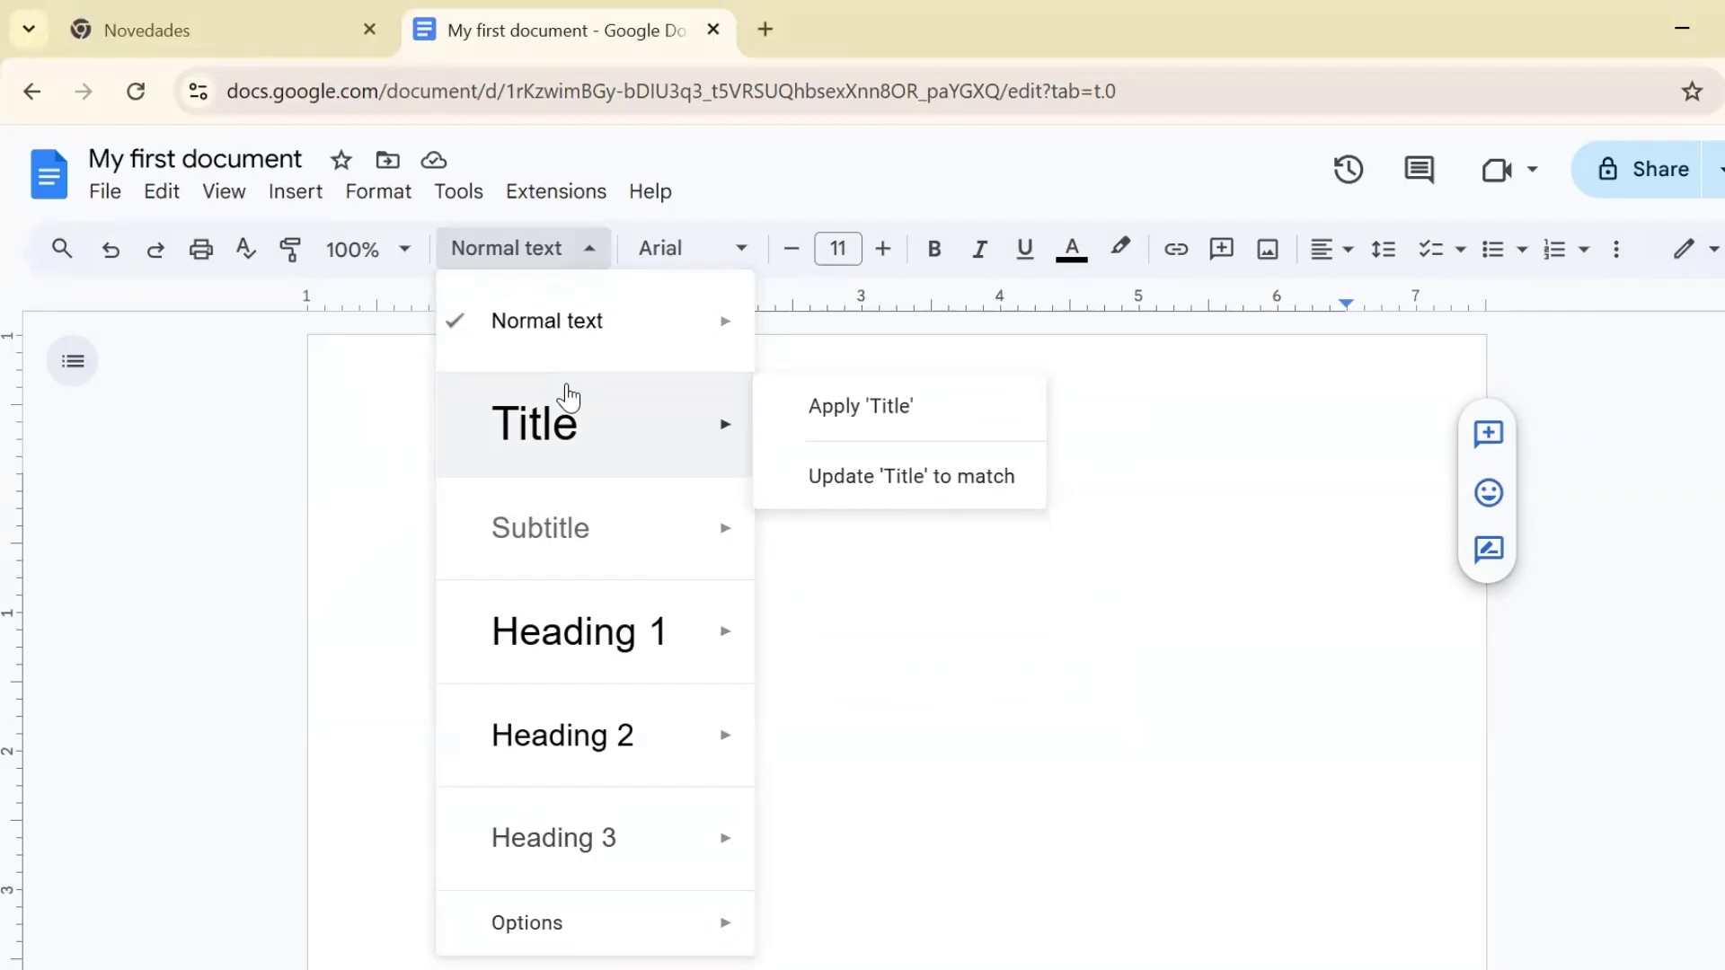
pyautogui.press('Escape')
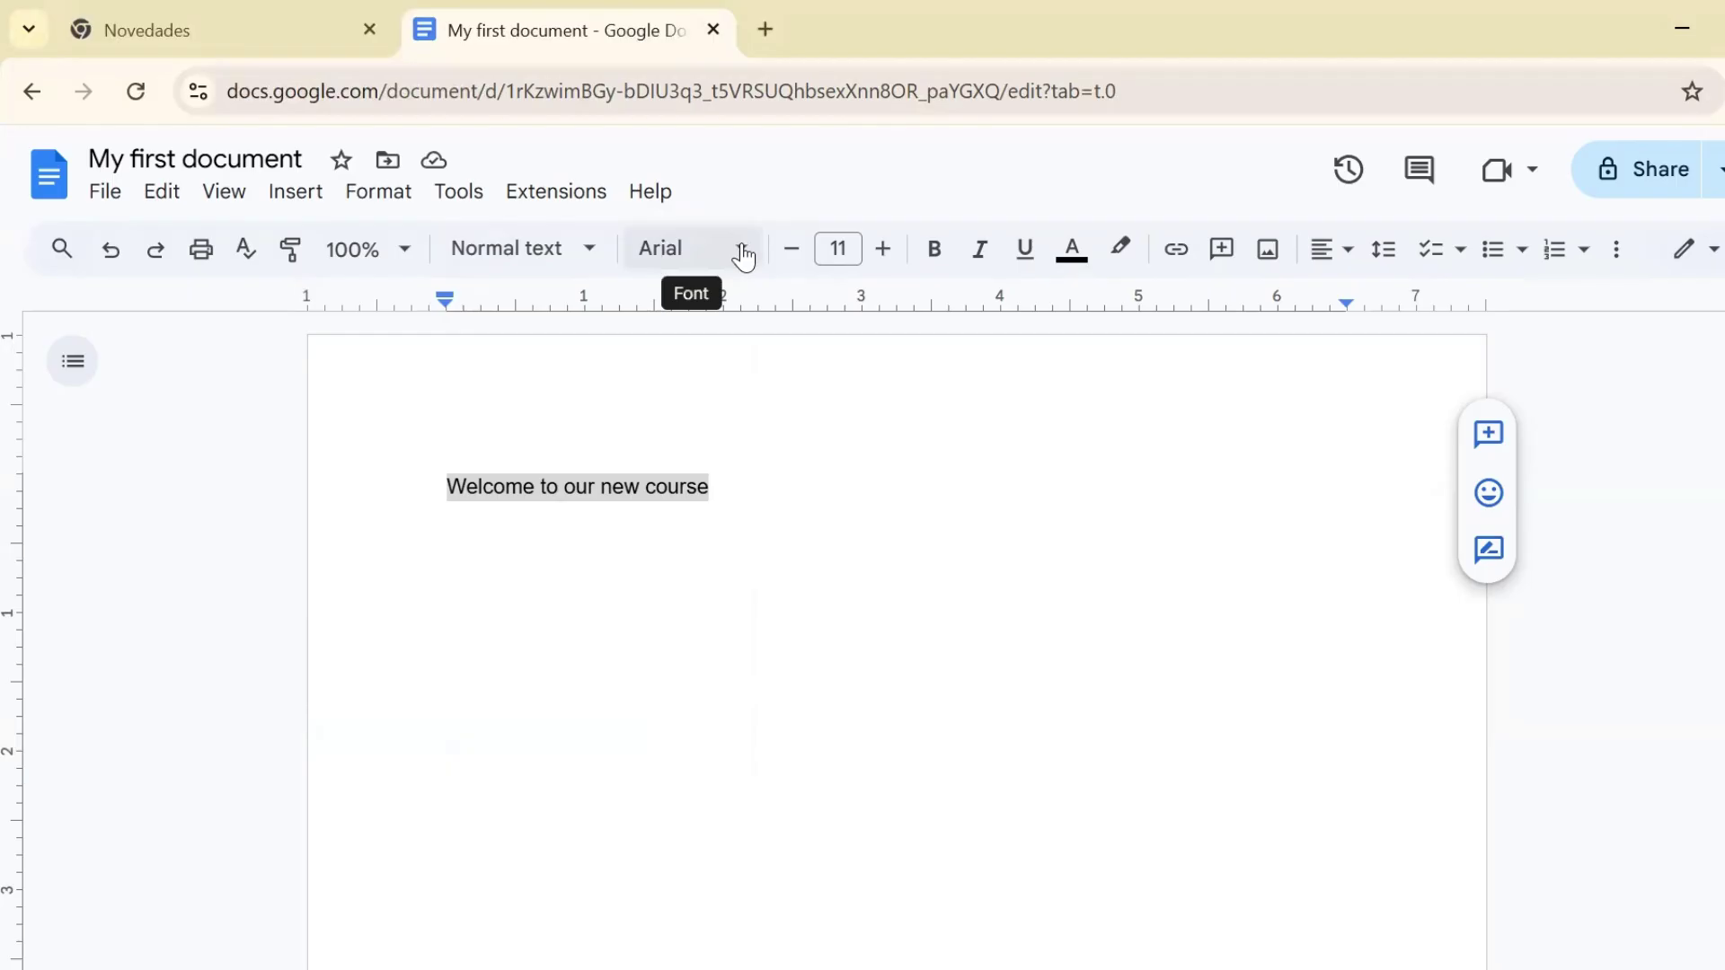
# Change the font of the selected welcome line to Pacifico.
pyautogui.click(744, 258)
pyautogui.scroll(-10, 943, 763)
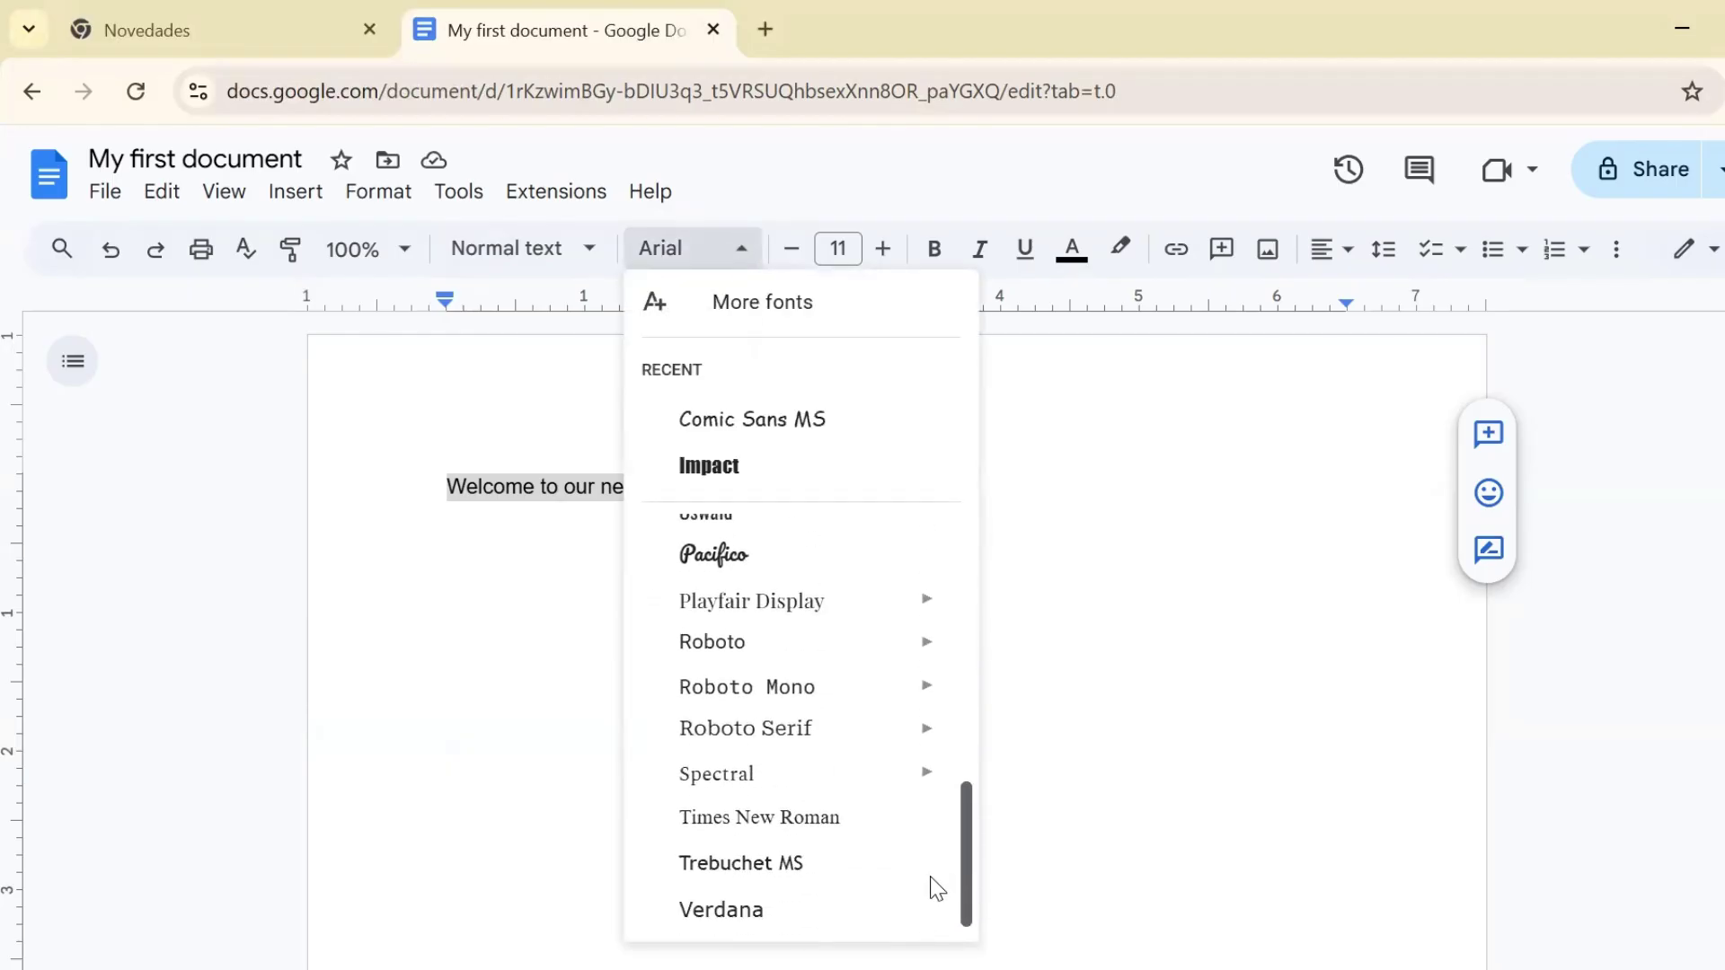
pyautogui.click(722, 559)
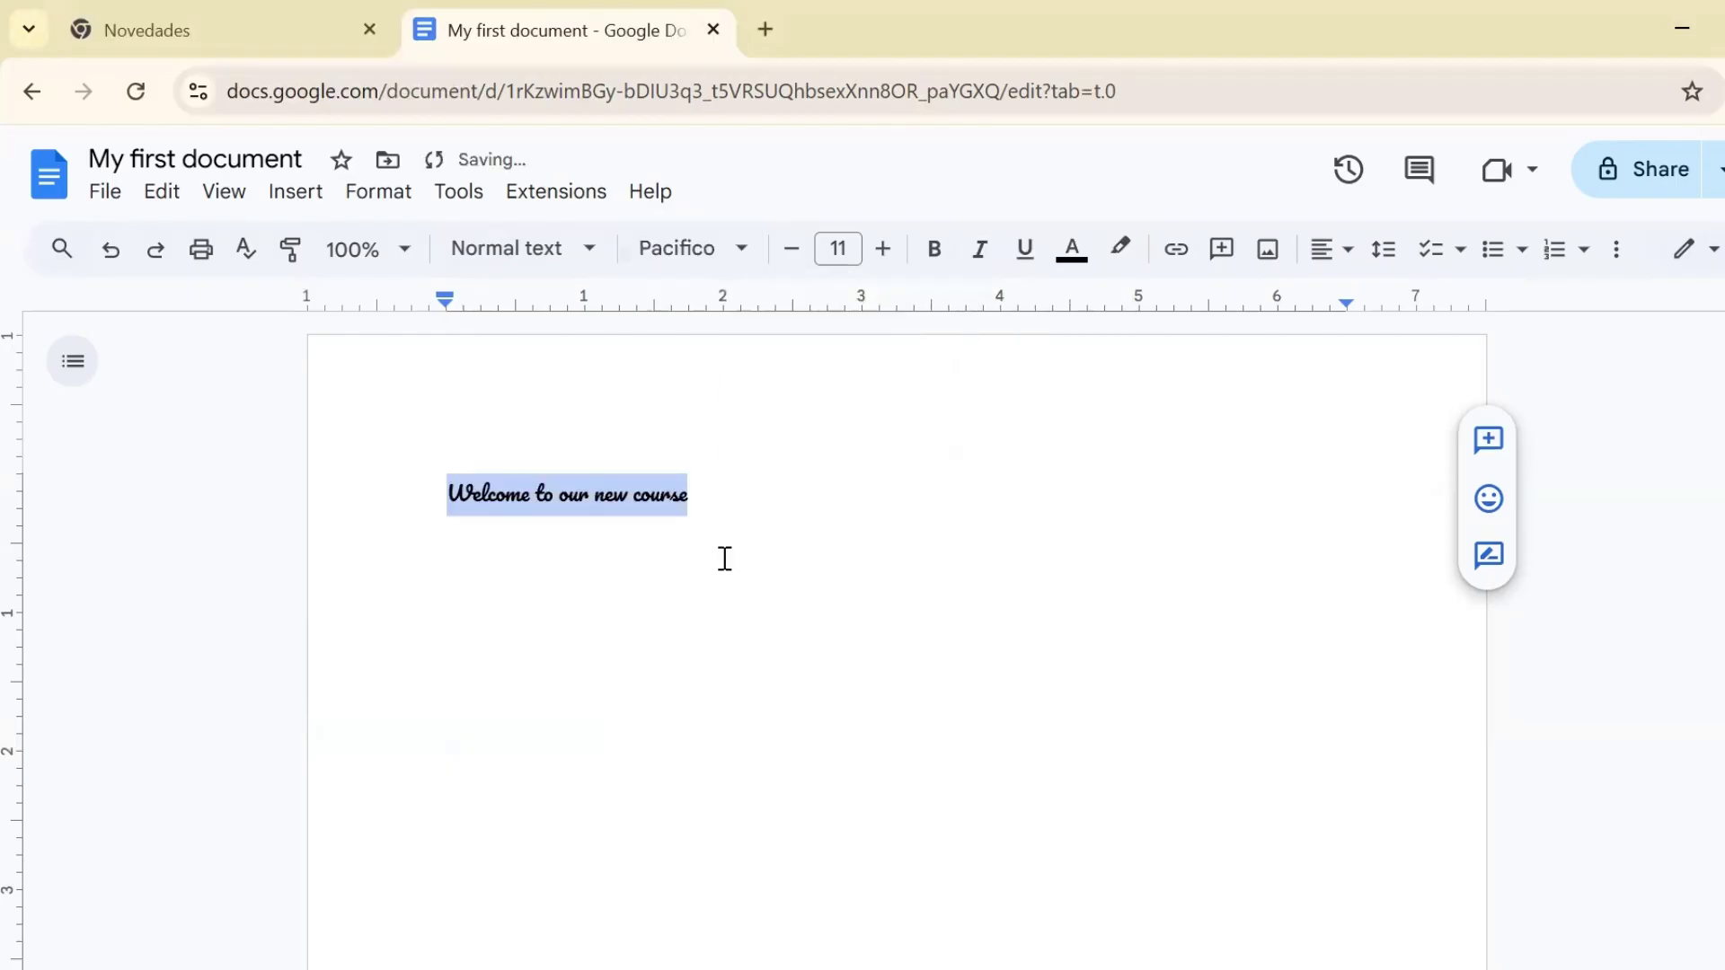
# Set the welcome line's font size to 30 and reduce it one point at a time to 25.
pyautogui.click(861, 251)
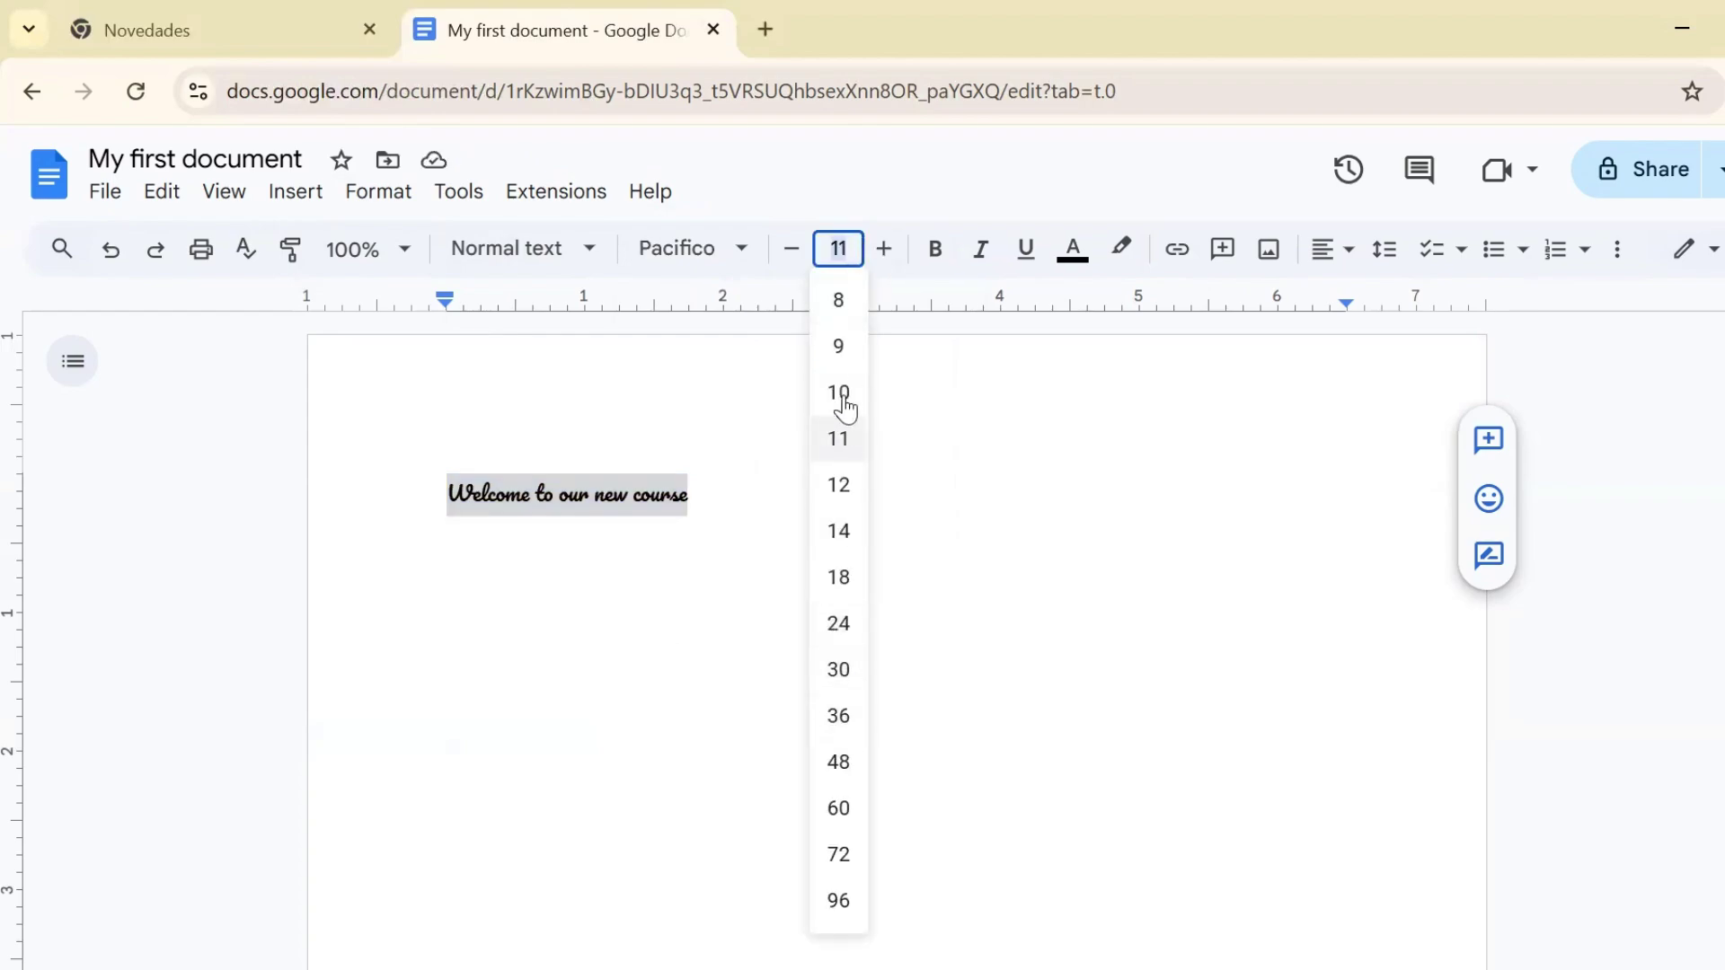
pyautogui.click(842, 676)
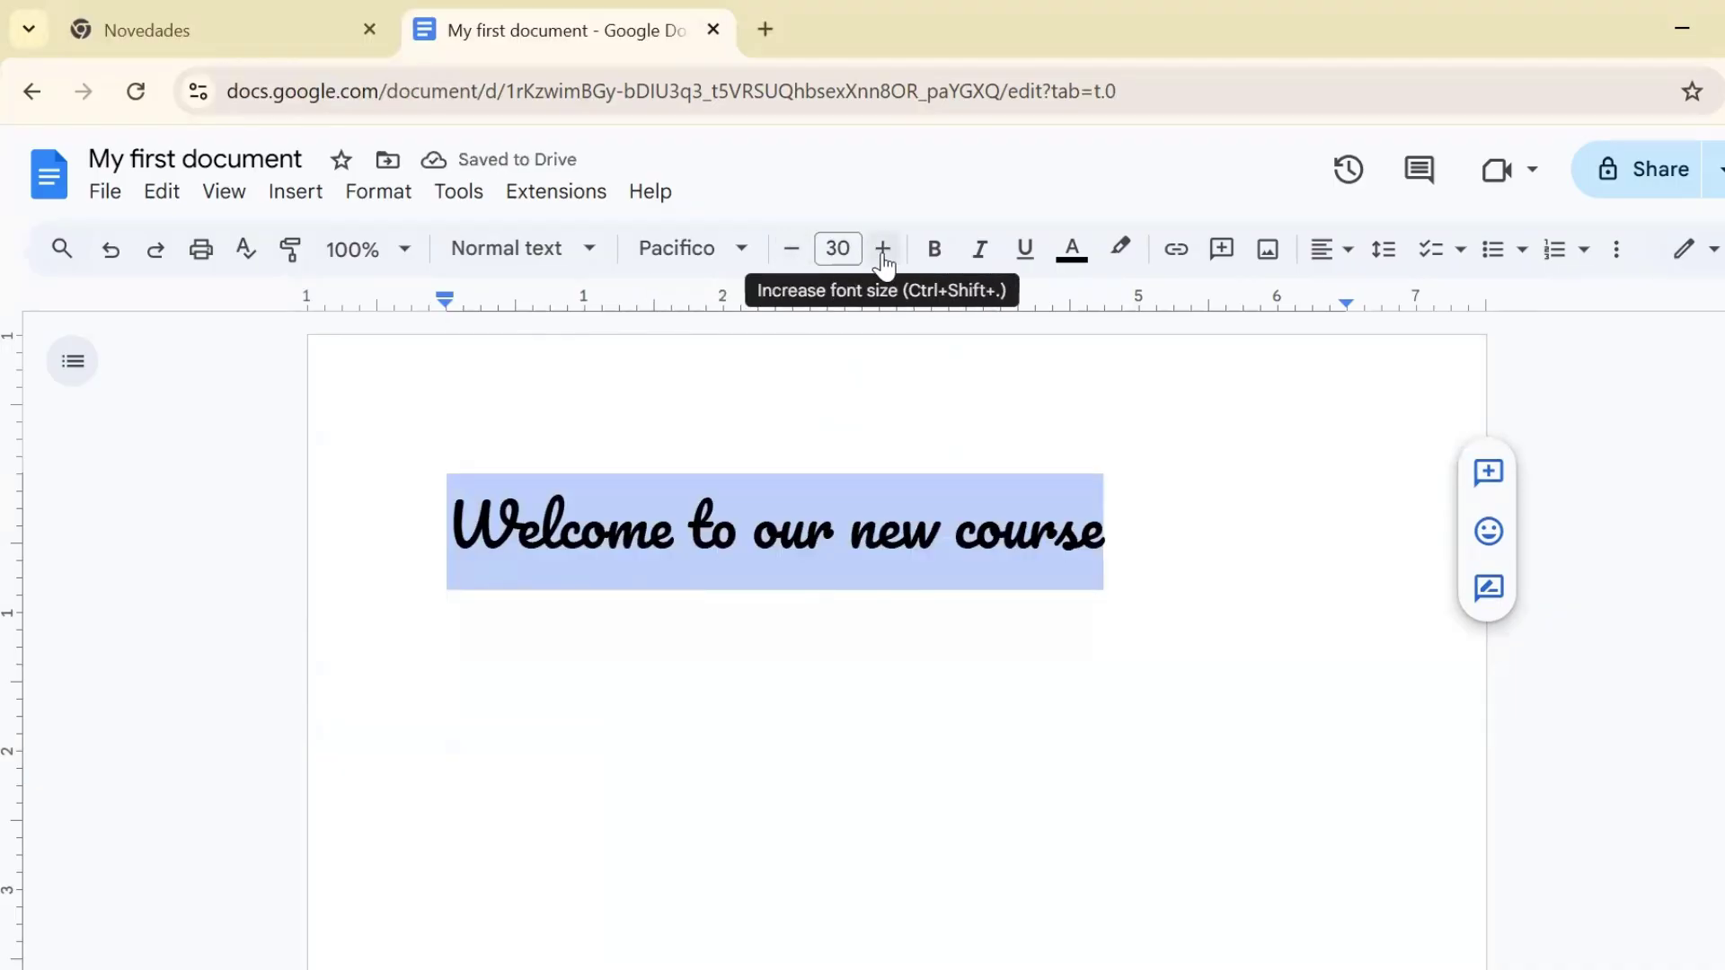
pyautogui.click(789, 256)
pyautogui.click(789, 256)
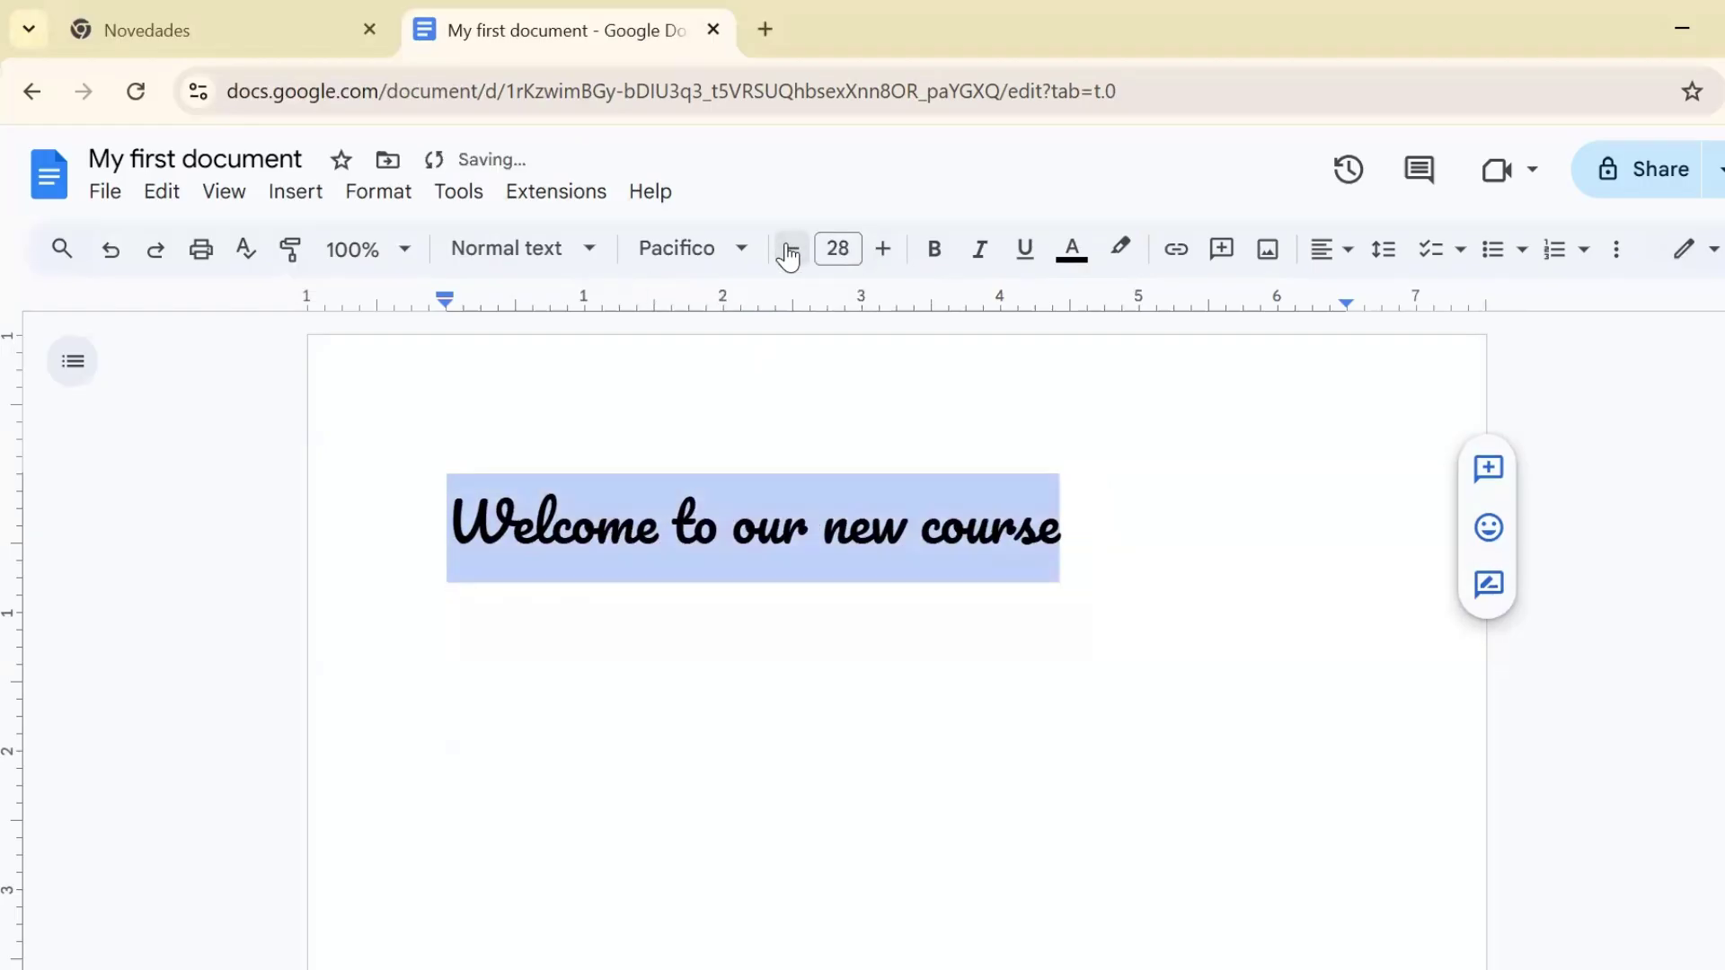
pyautogui.click(789, 256)
pyautogui.click(788, 256)
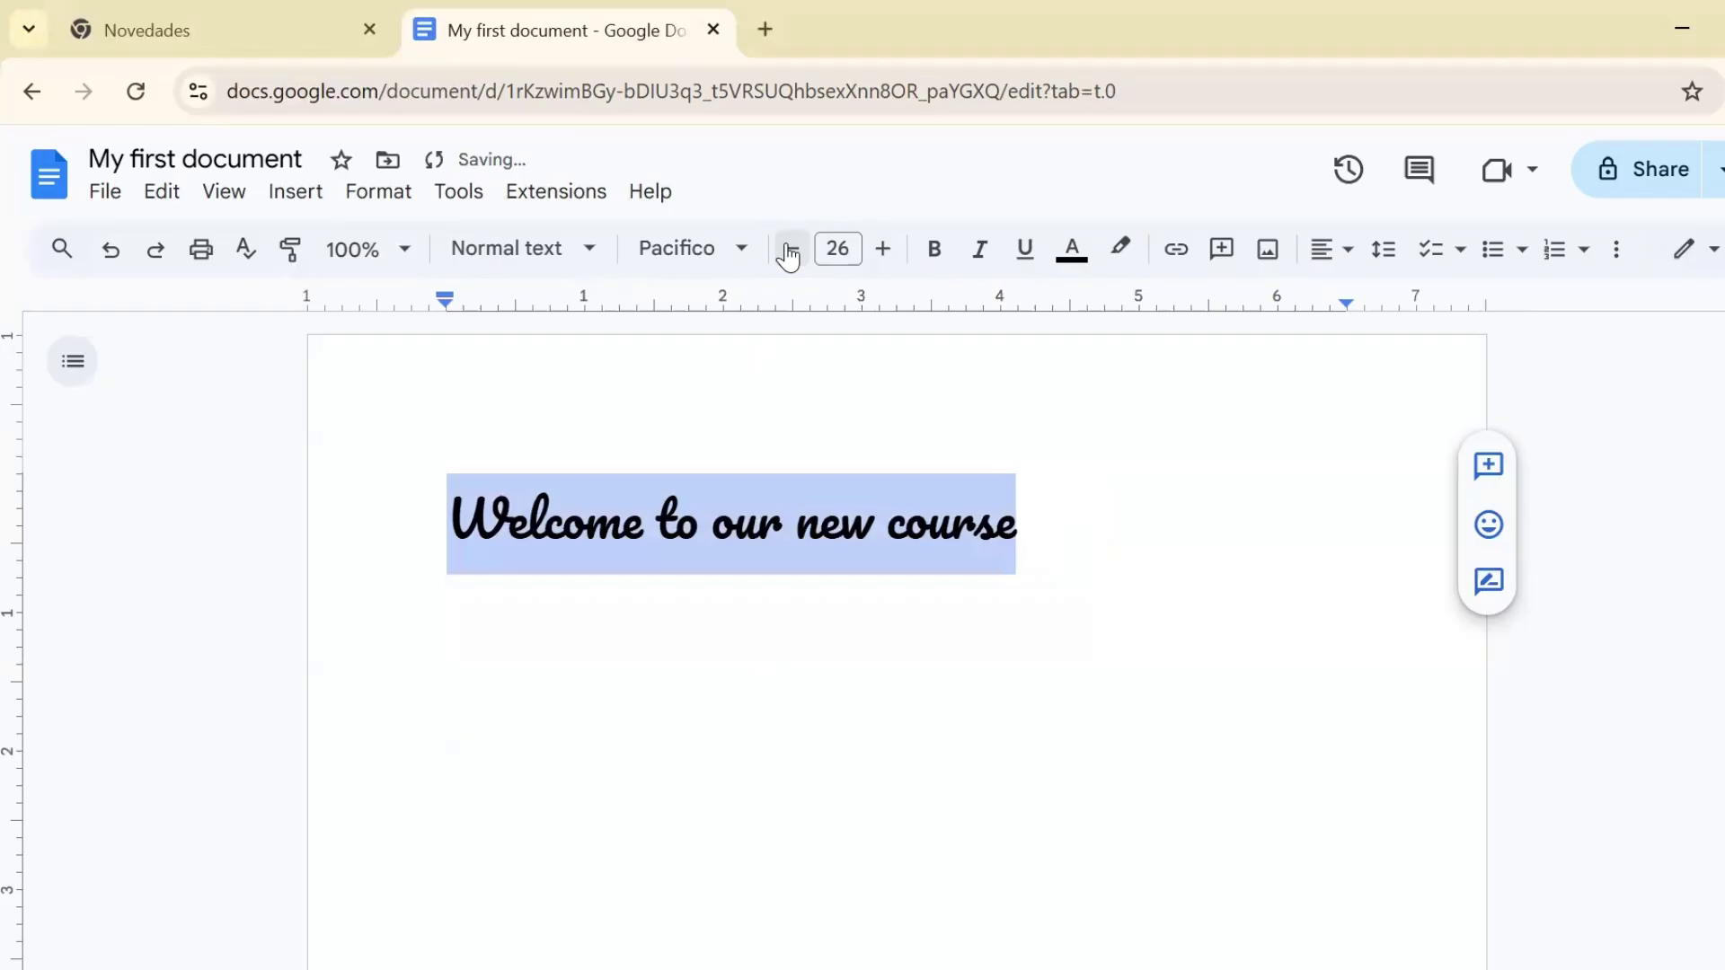
pyautogui.click(789, 256)
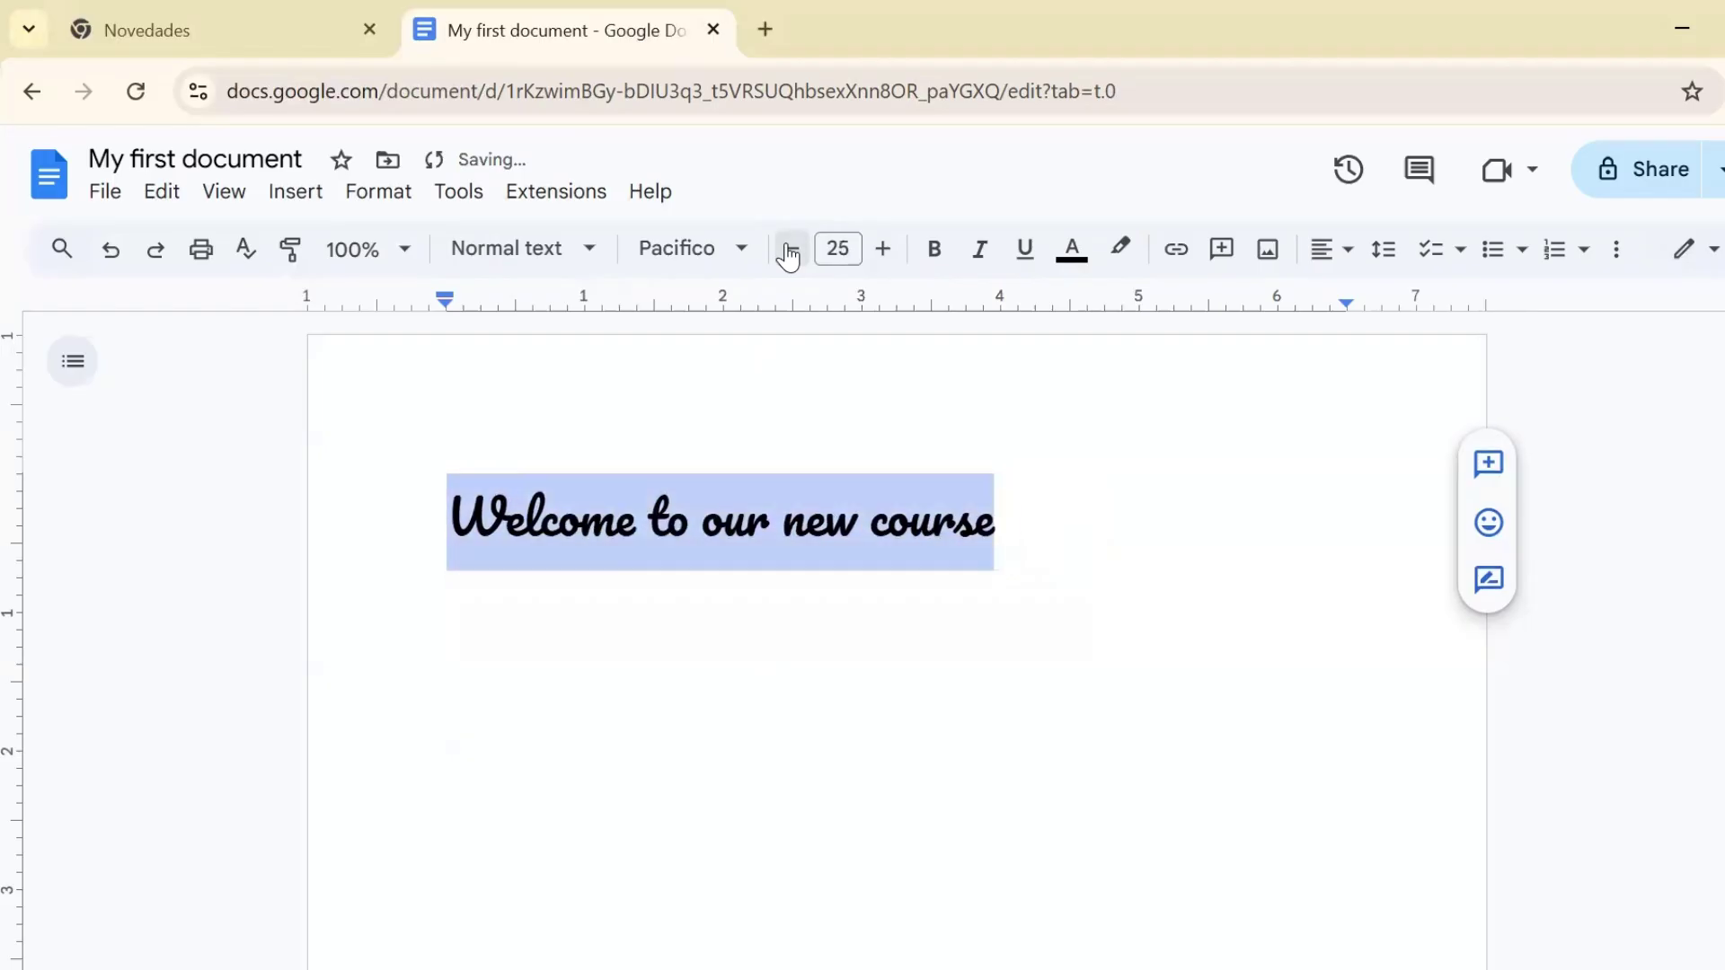
# Increase the welcome line's font size one point at a time to 29.
pyautogui.click(883, 254)
pyautogui.click(883, 253)
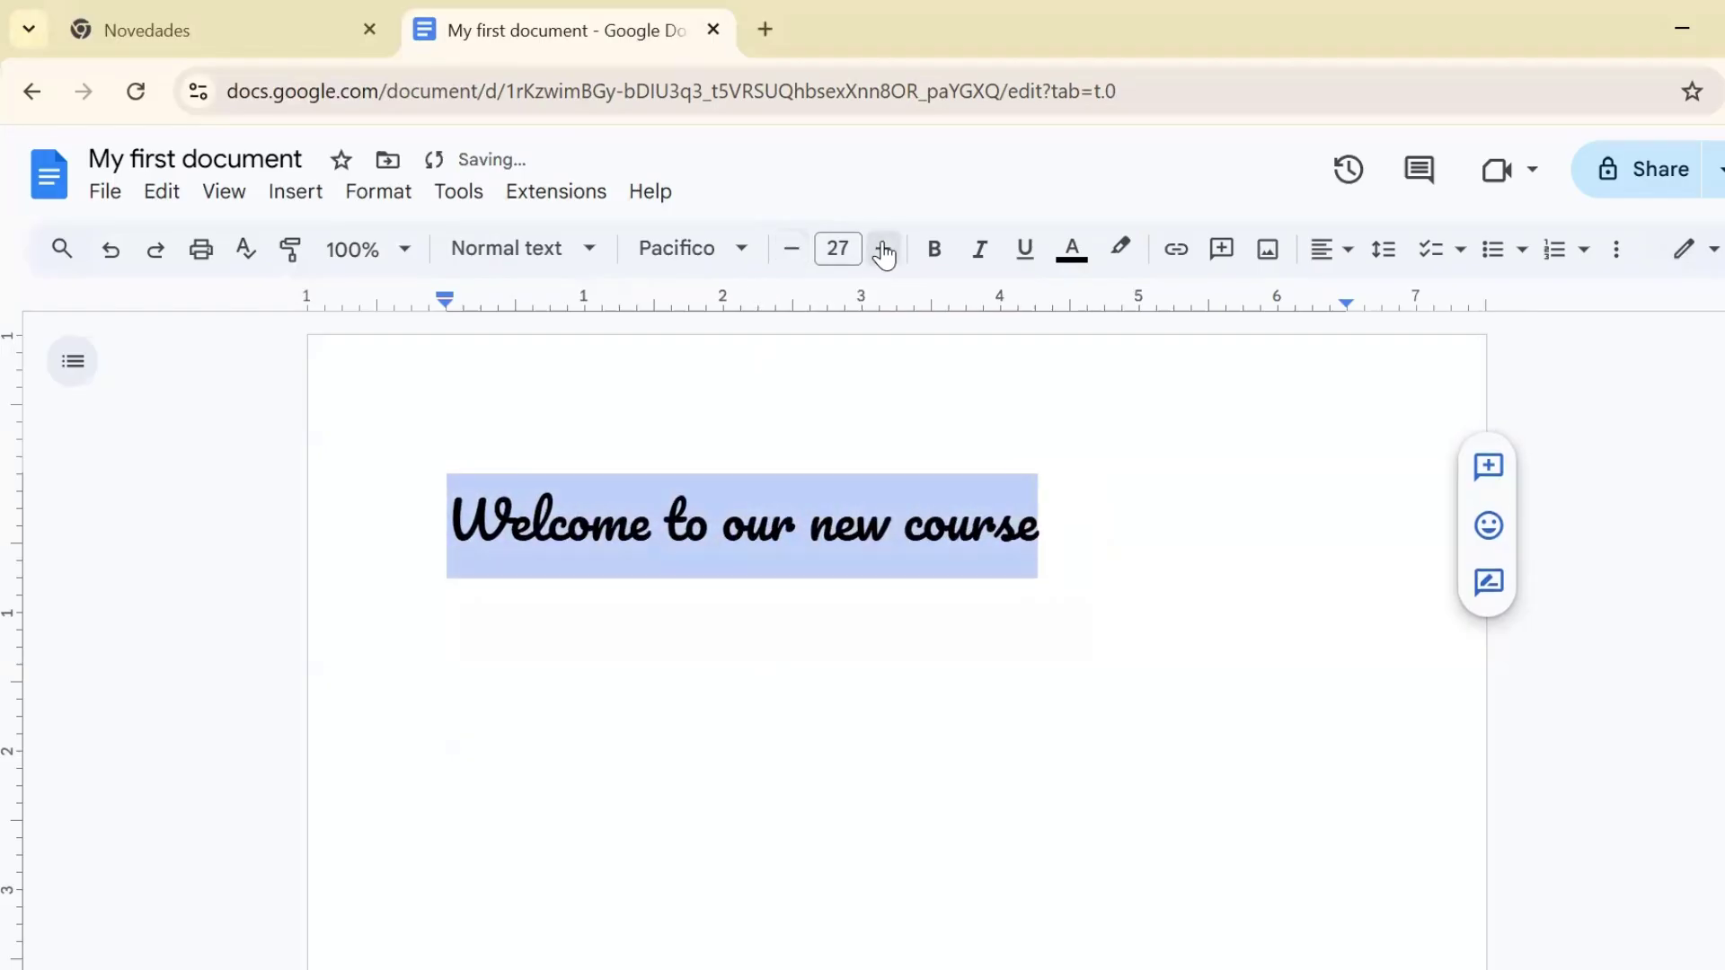
pyautogui.click(883, 253)
pyautogui.click(883, 253)
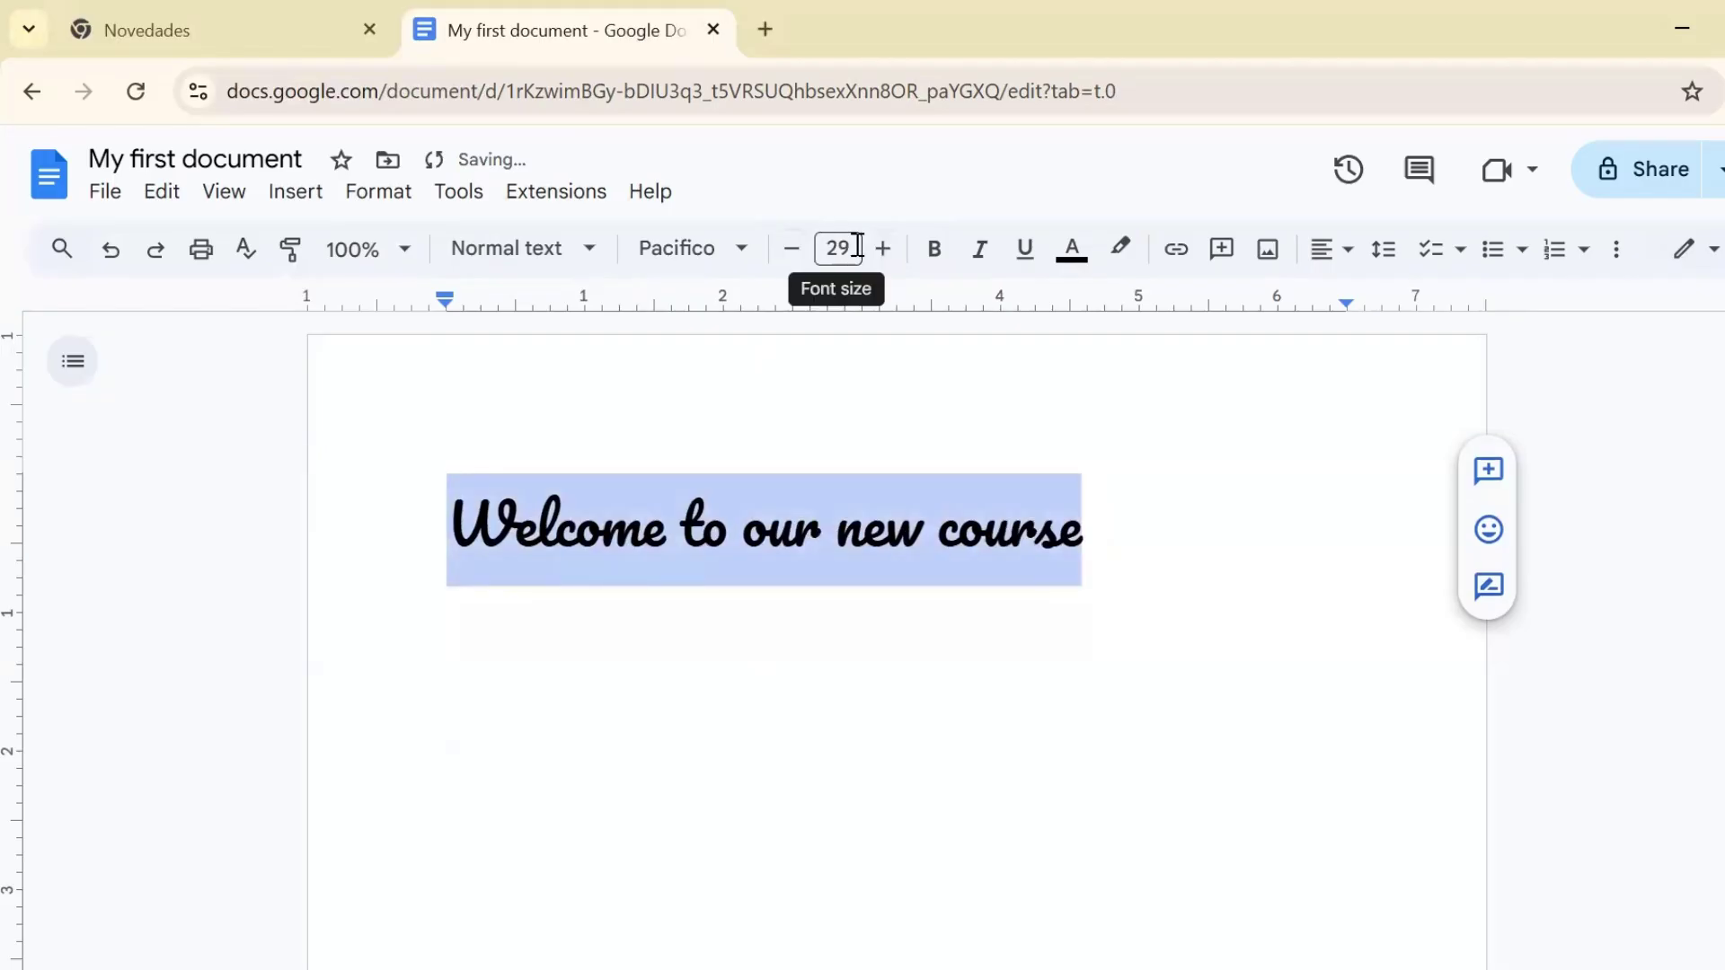
# Apply bold, italic and underline to the welcome line, and remove the bold again.
pyautogui.click(939, 261)
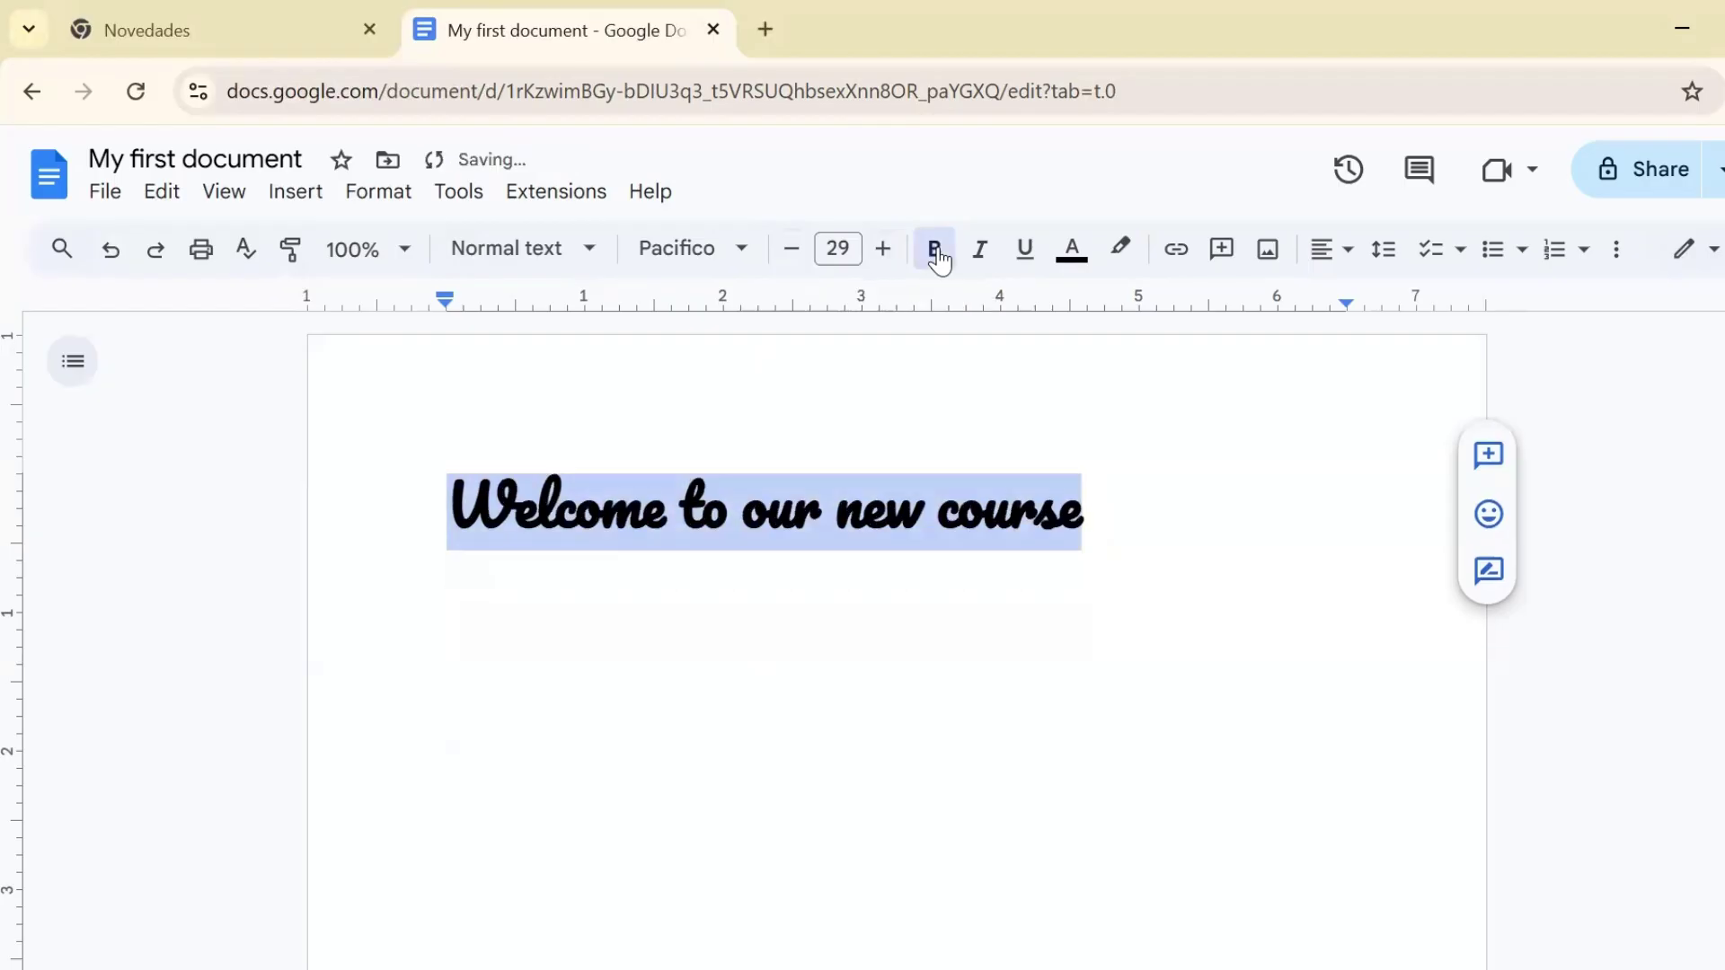
pyautogui.click(983, 259)
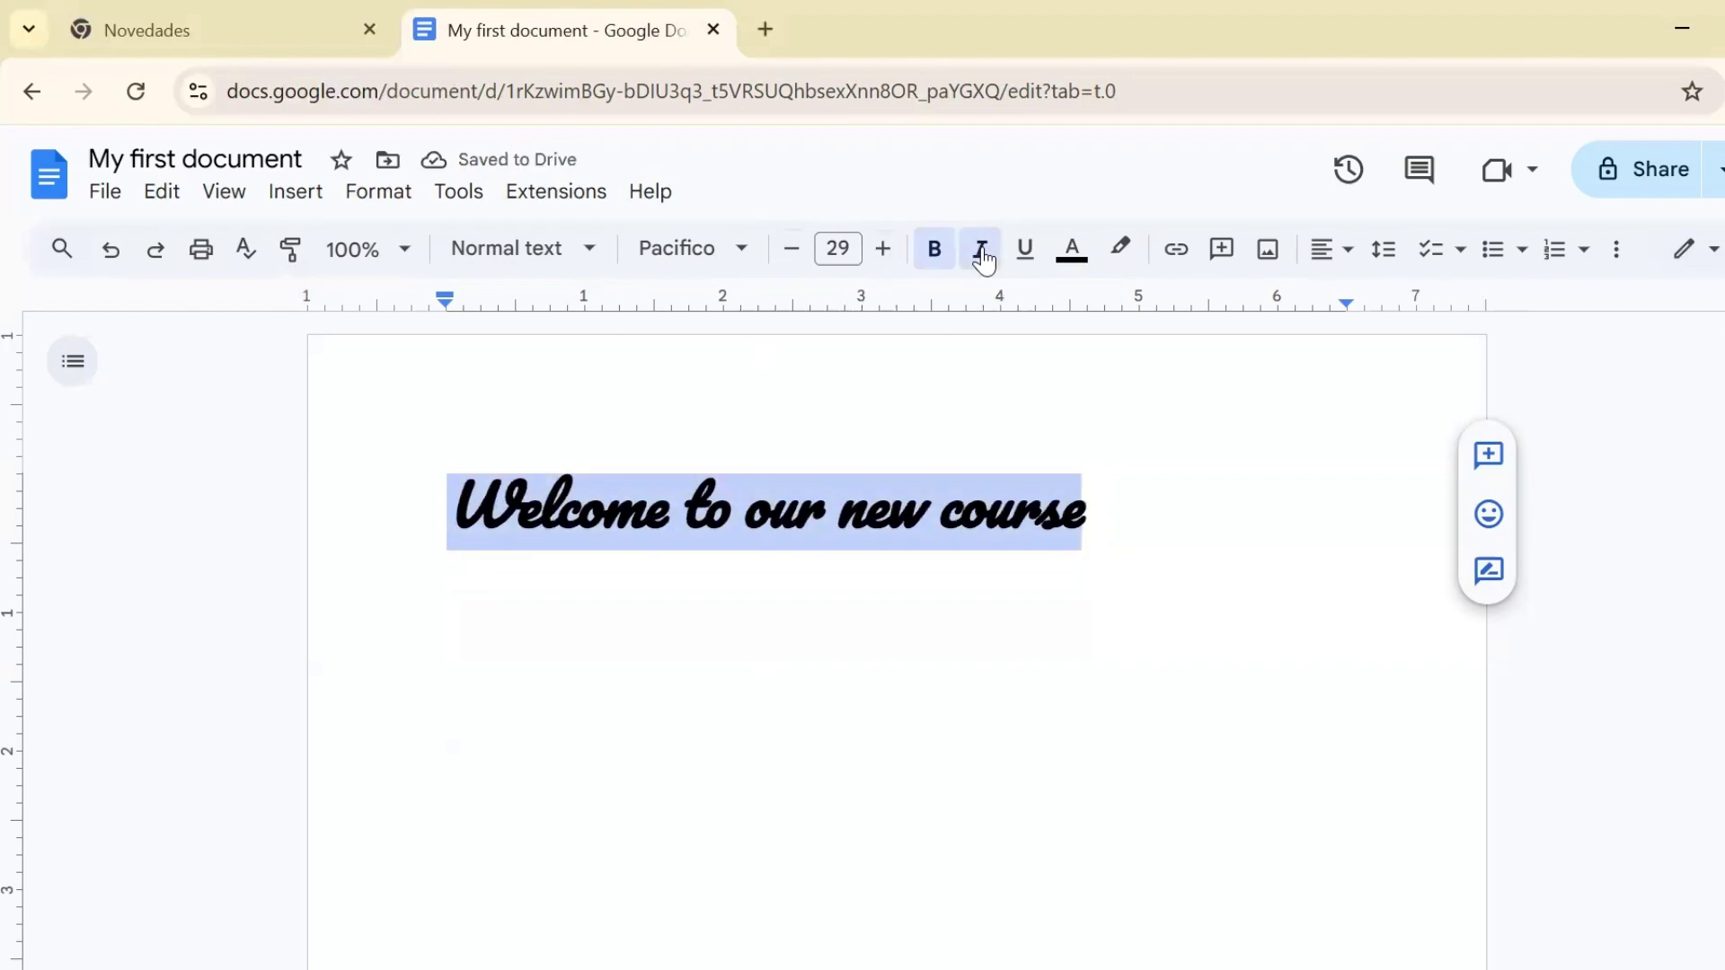
pyautogui.click(1029, 258)
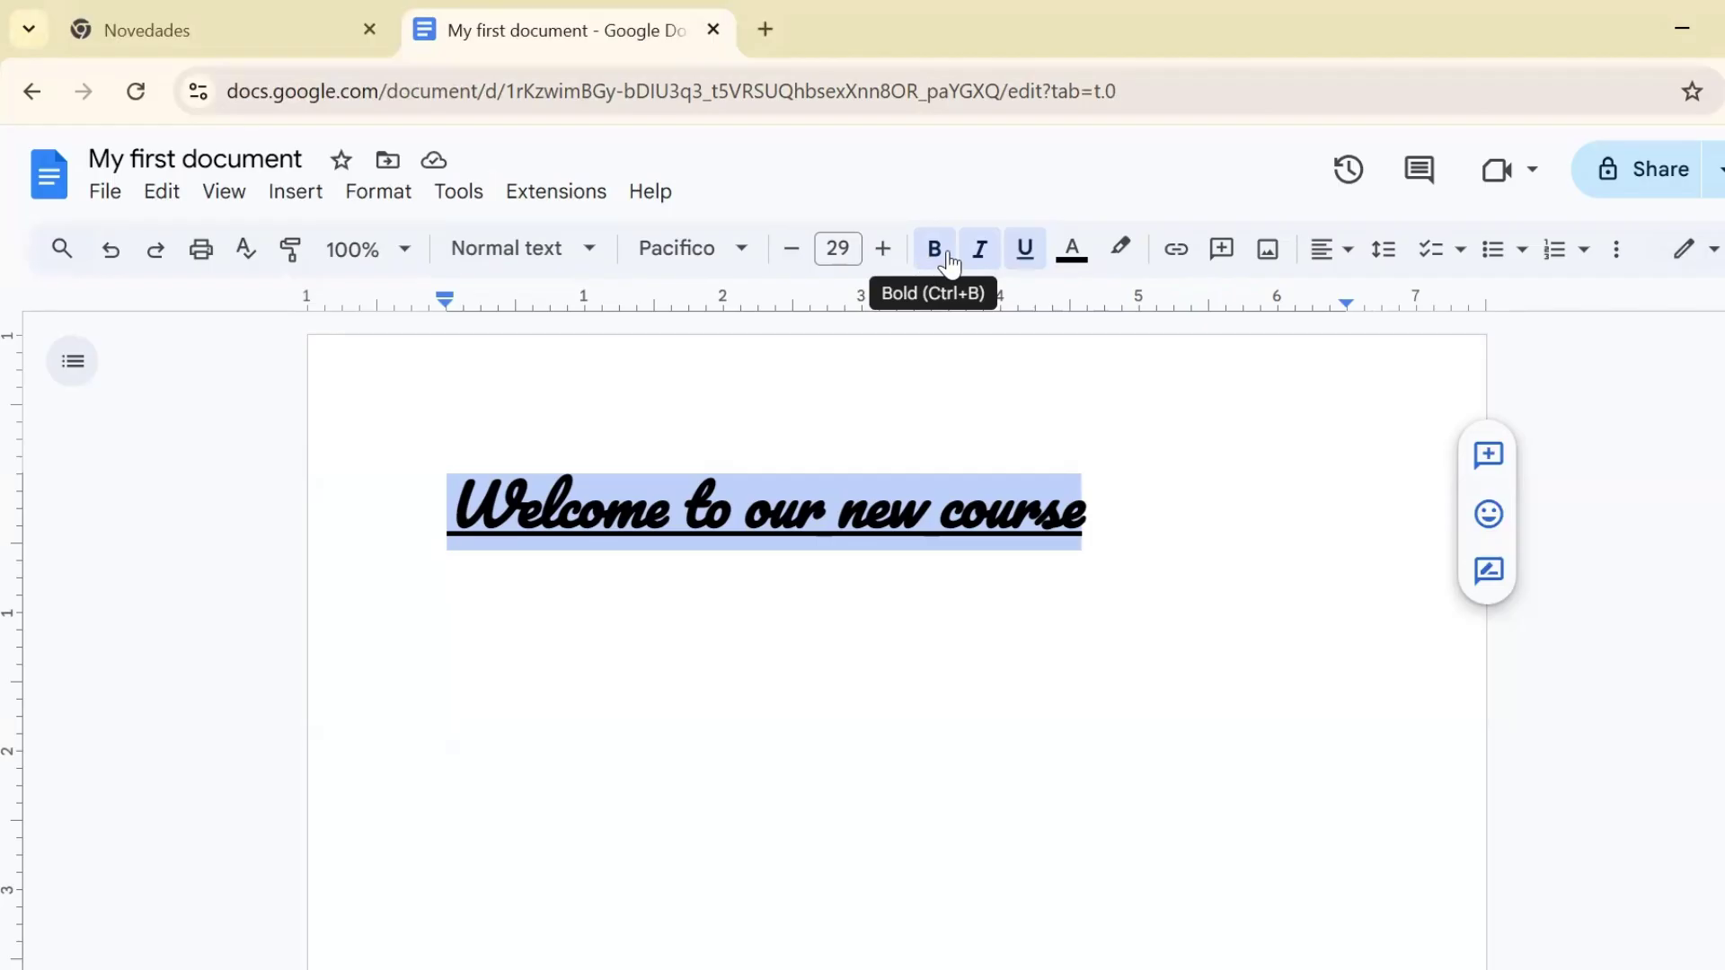
pyautogui.click(949, 263)
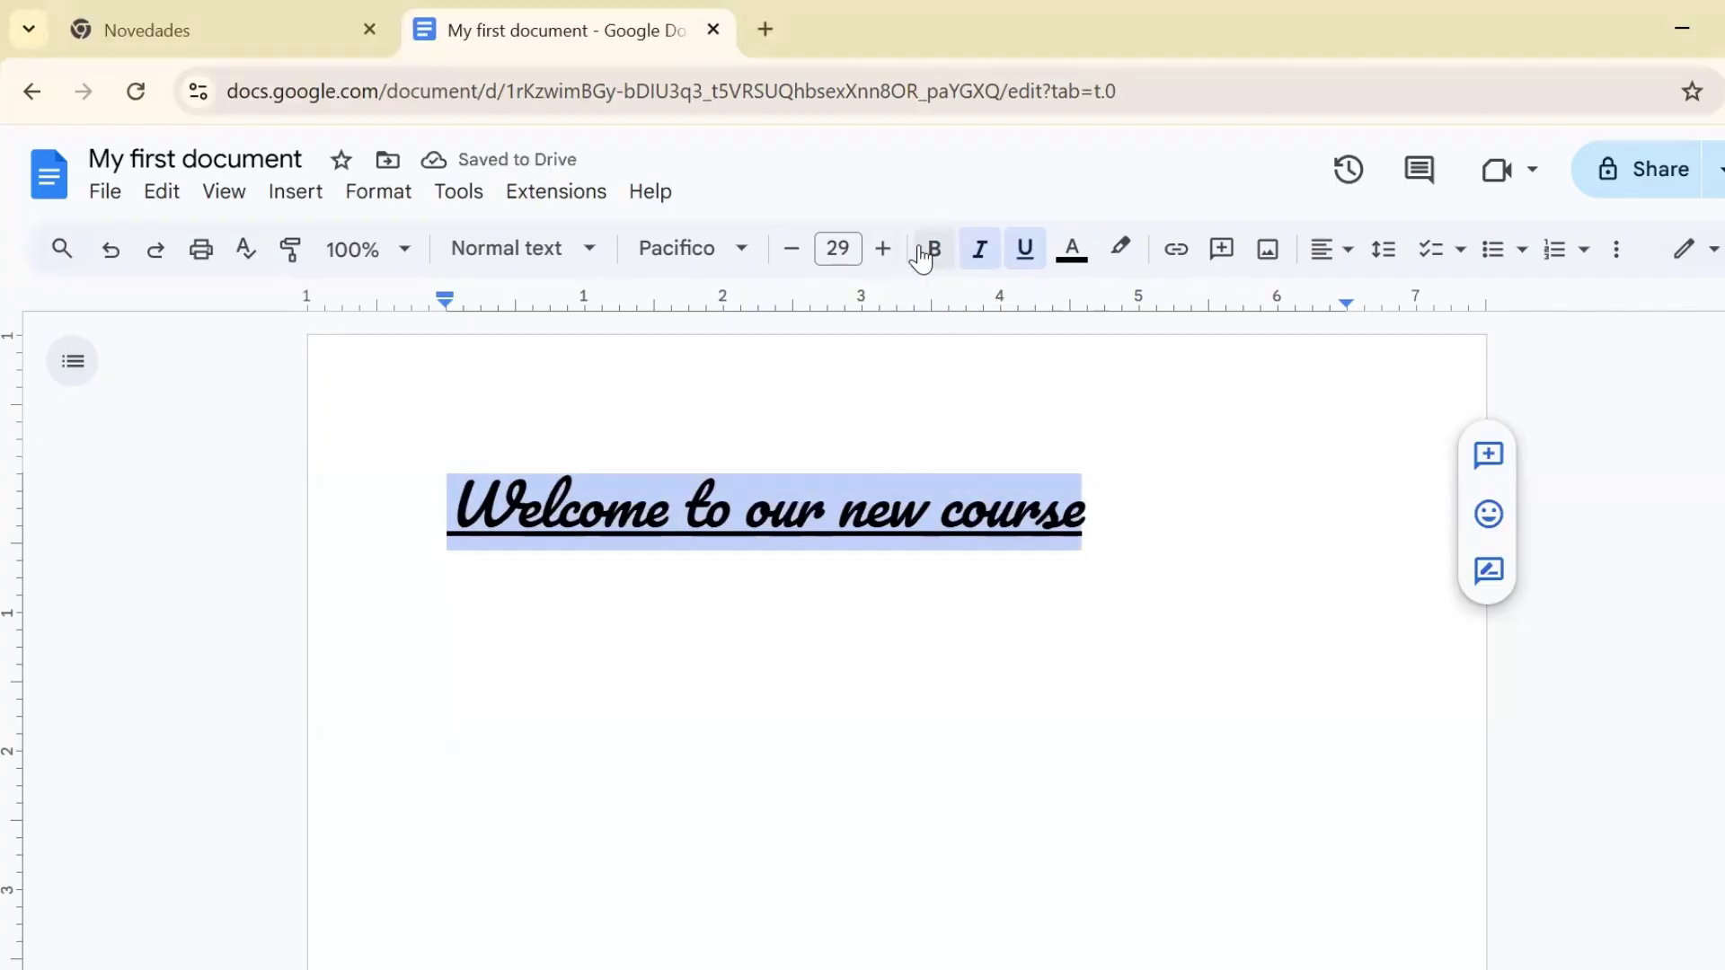
# Remove the italic and underline formatting from the welcome line.
pyautogui.click(987, 244)
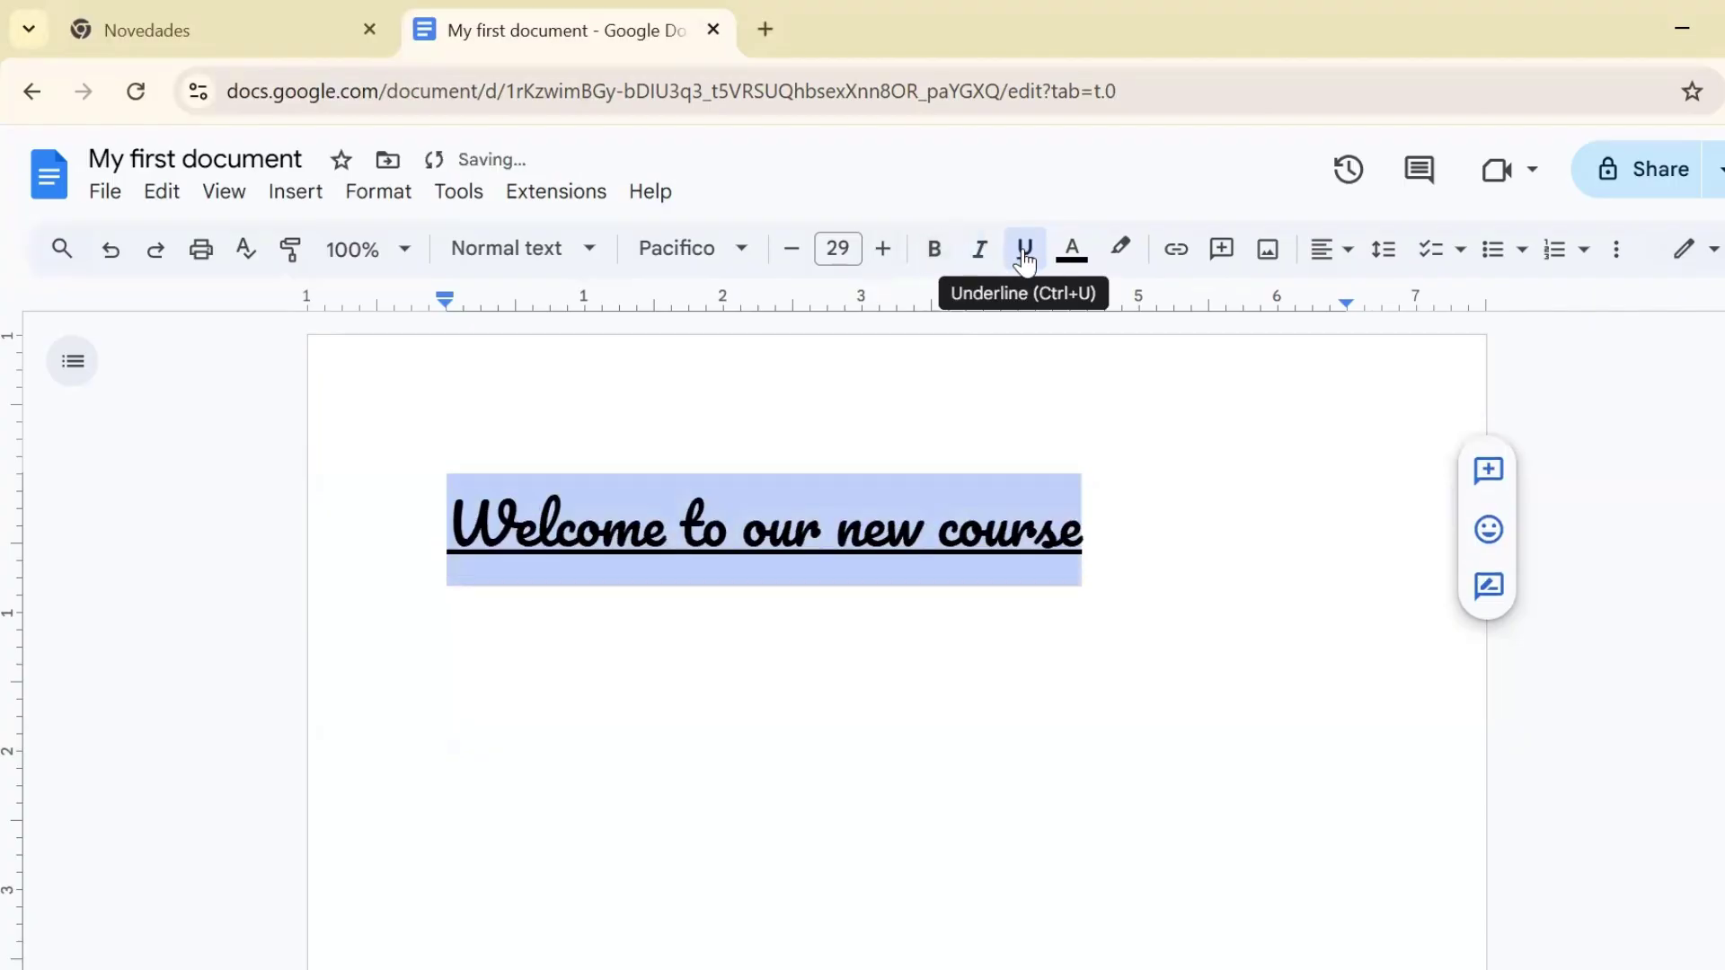
pyautogui.click(1025, 260)
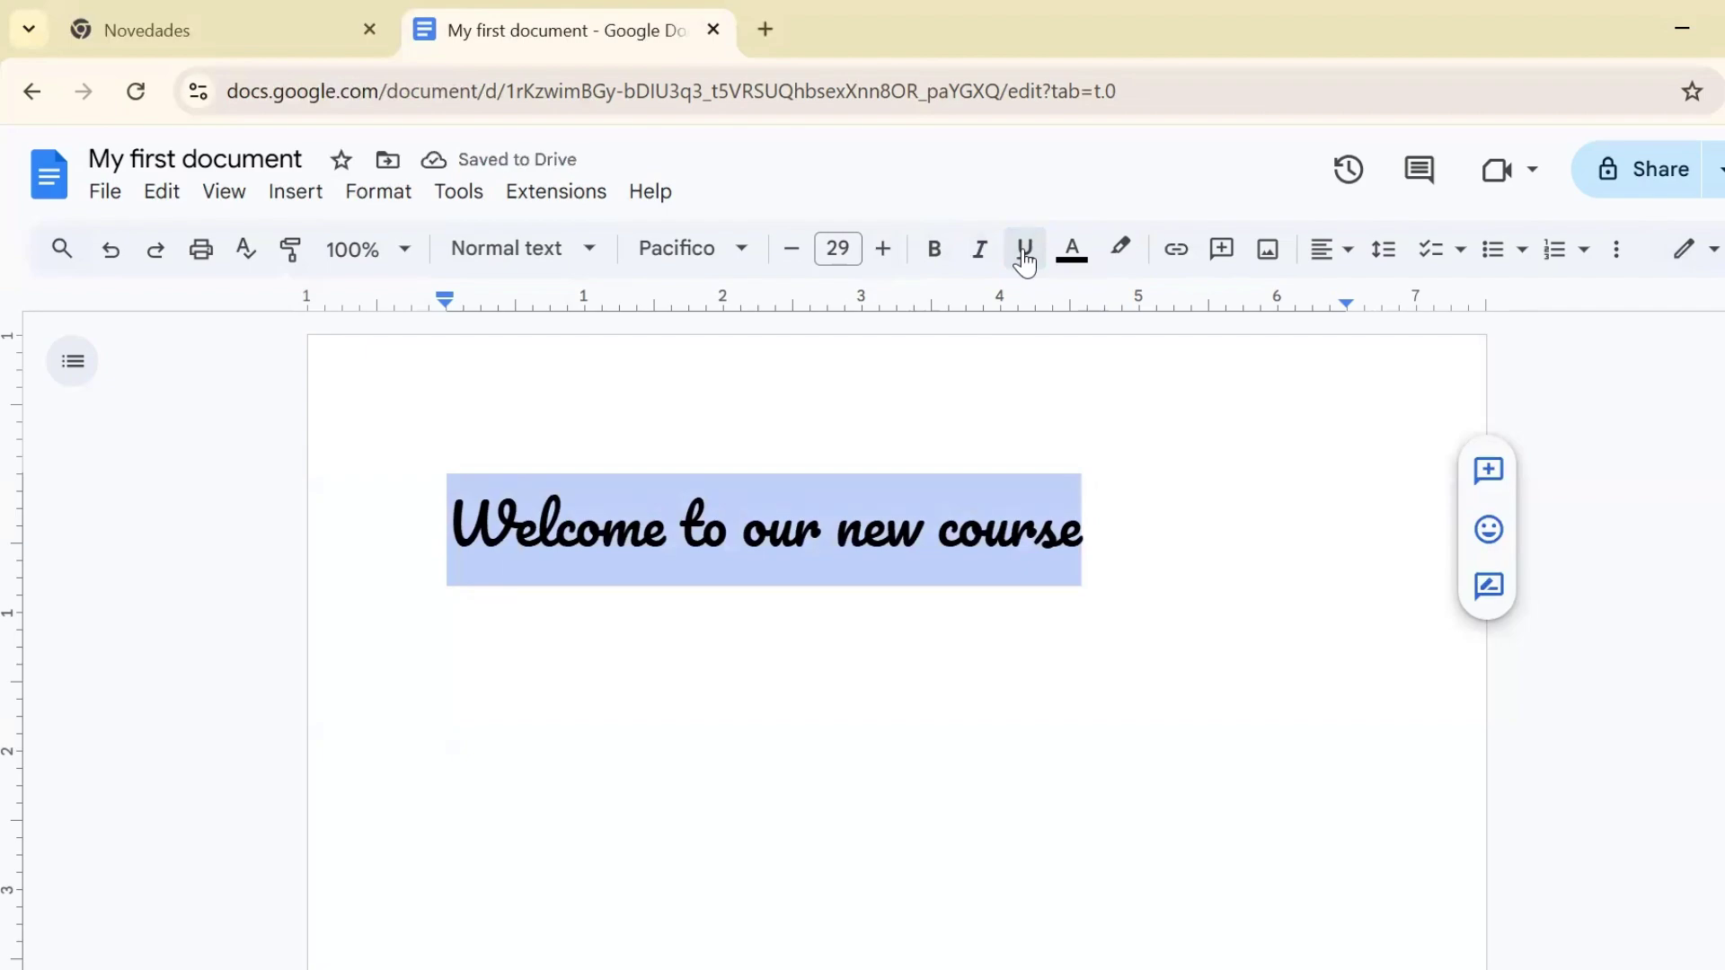
# Colour the welcome line's text red and highlight it in cyan.
pyautogui.click(1076, 260)
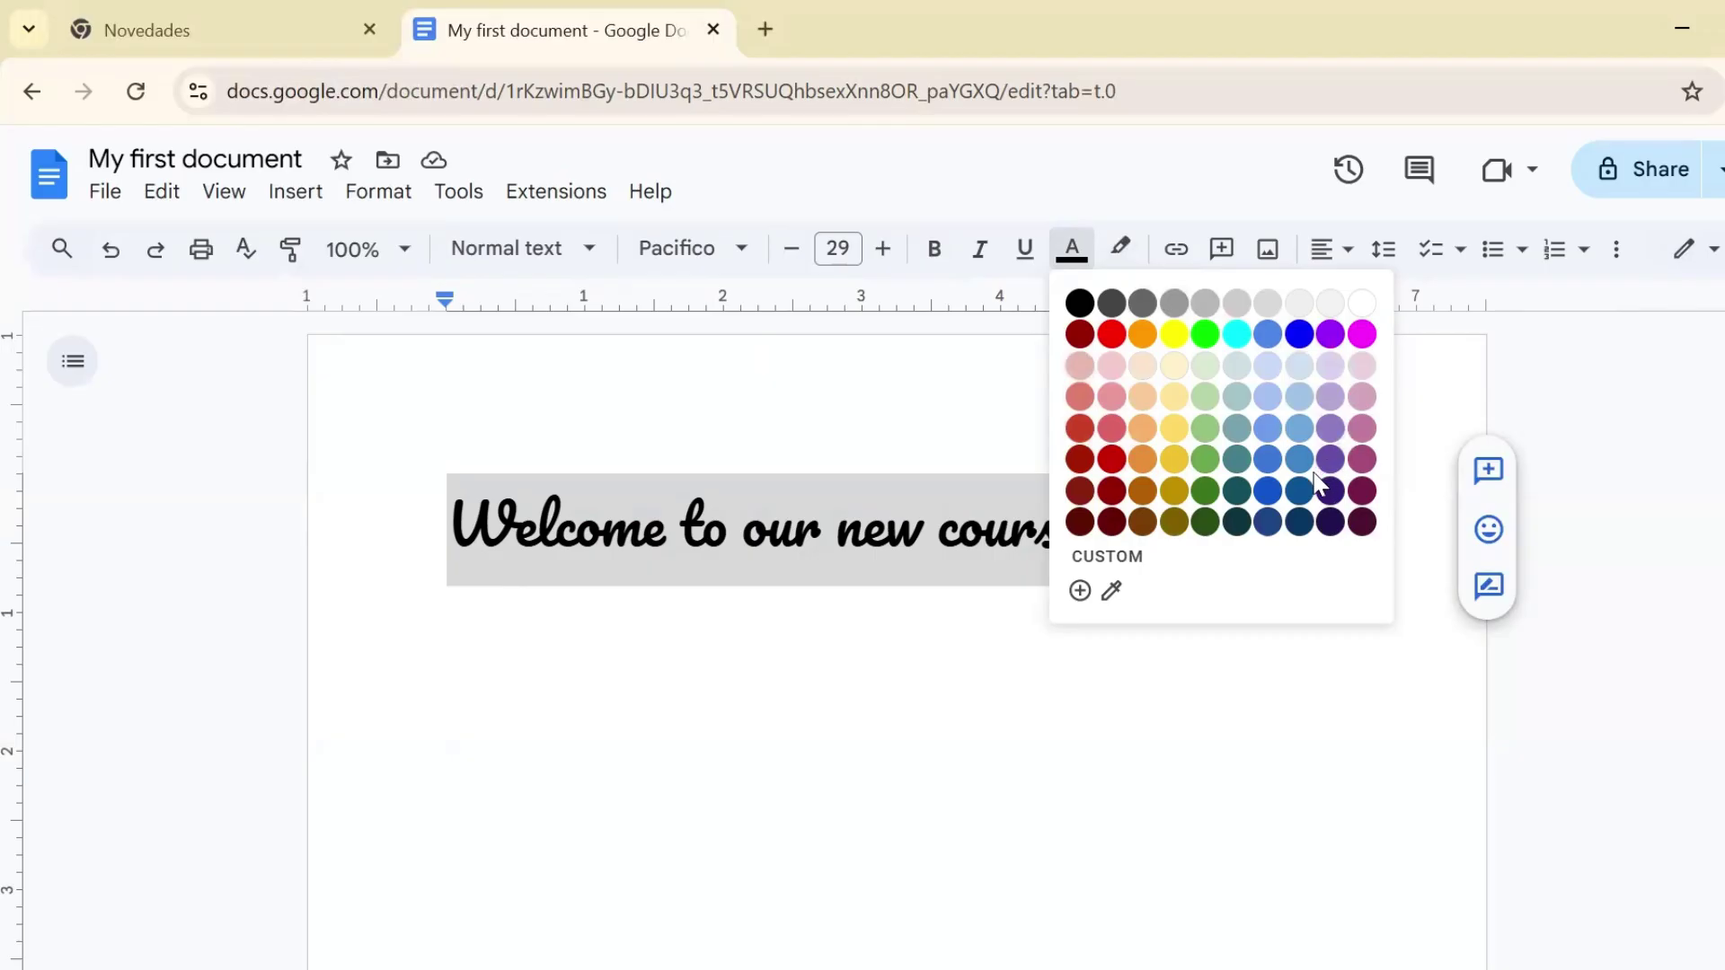
pyautogui.click(1111, 334)
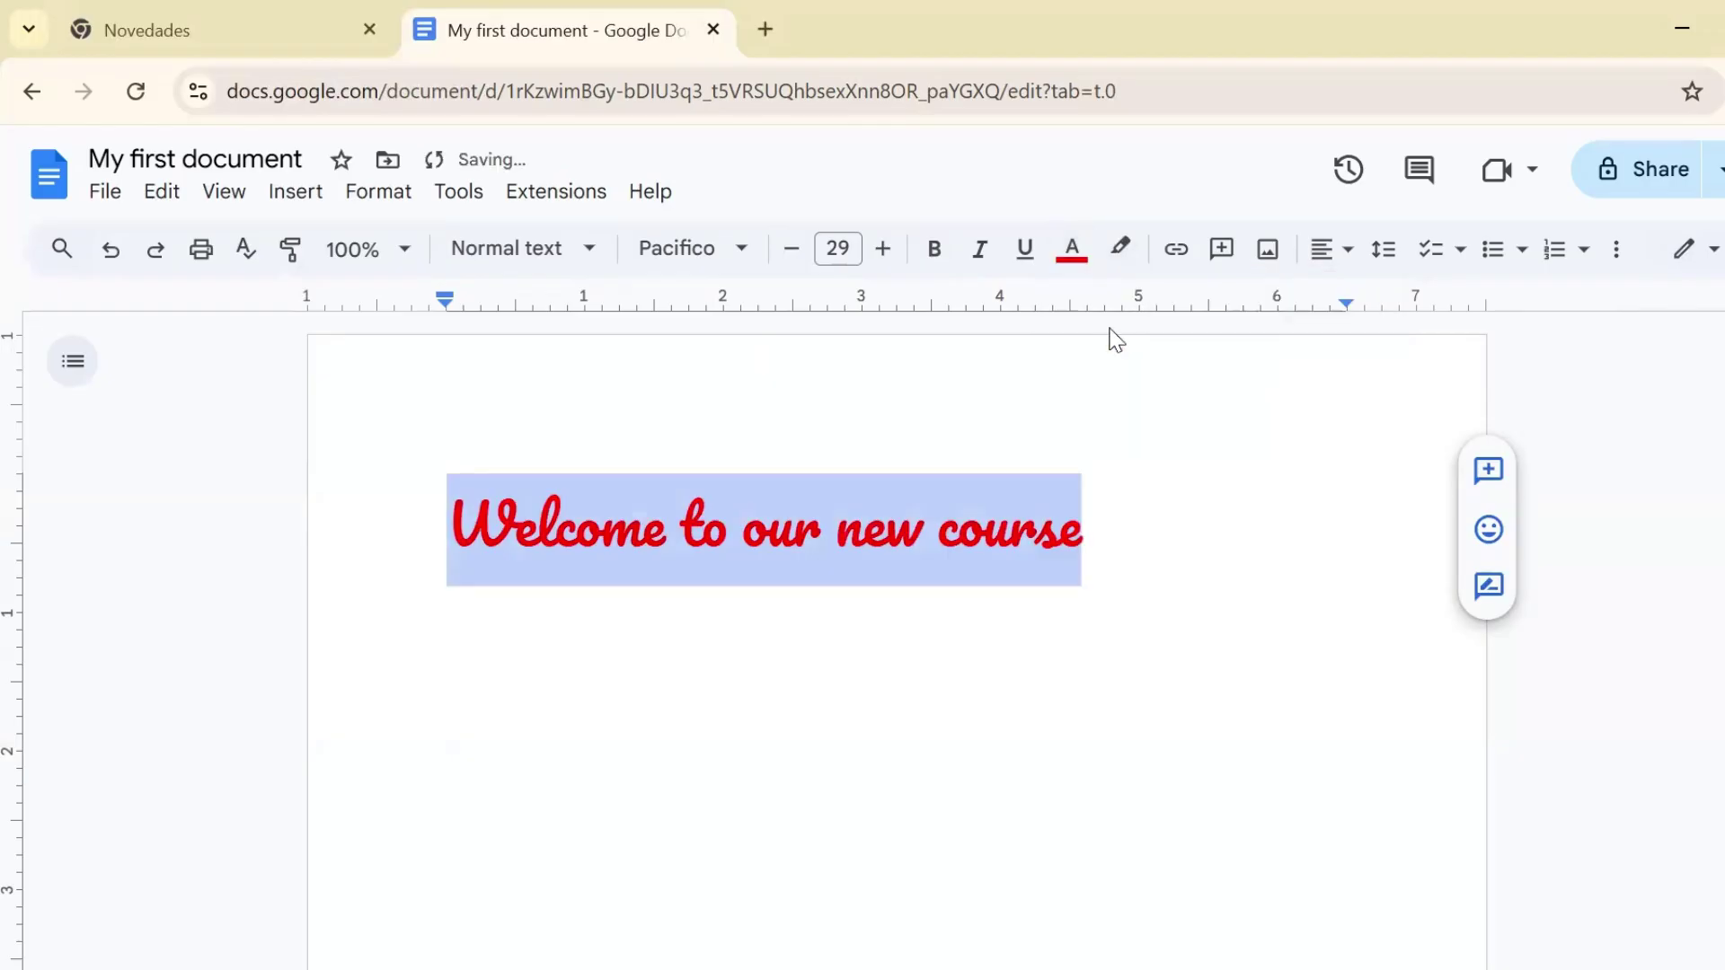
pyautogui.click(1118, 260)
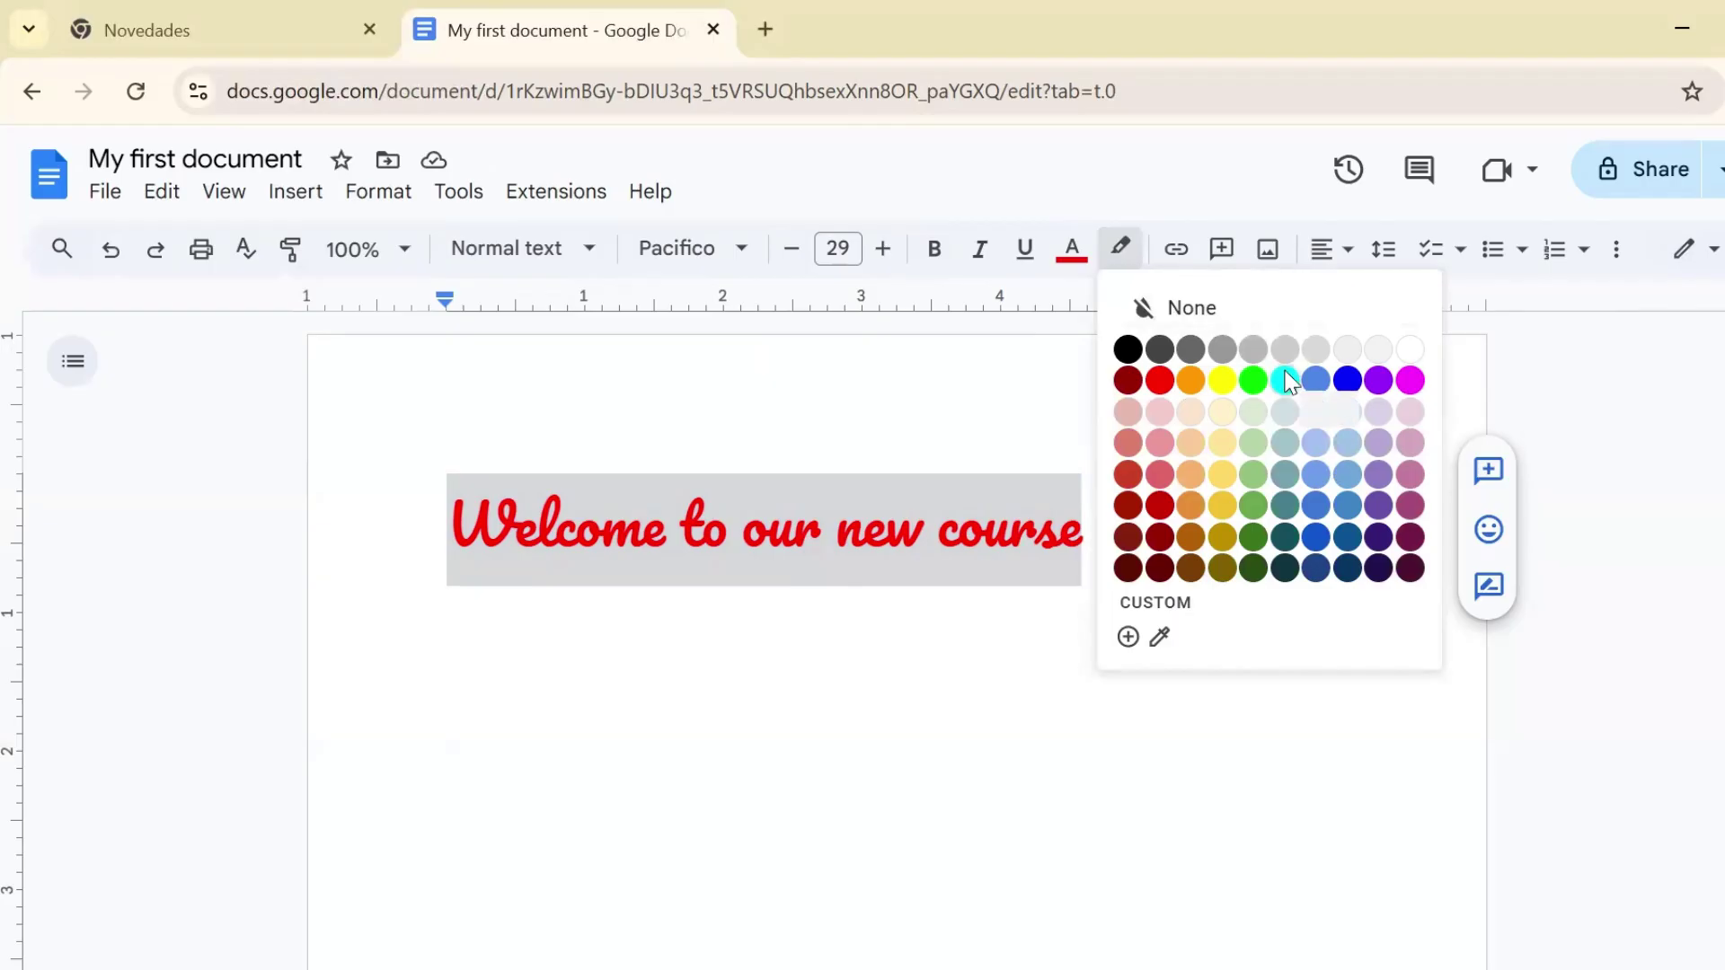
pyautogui.click(1285, 381)
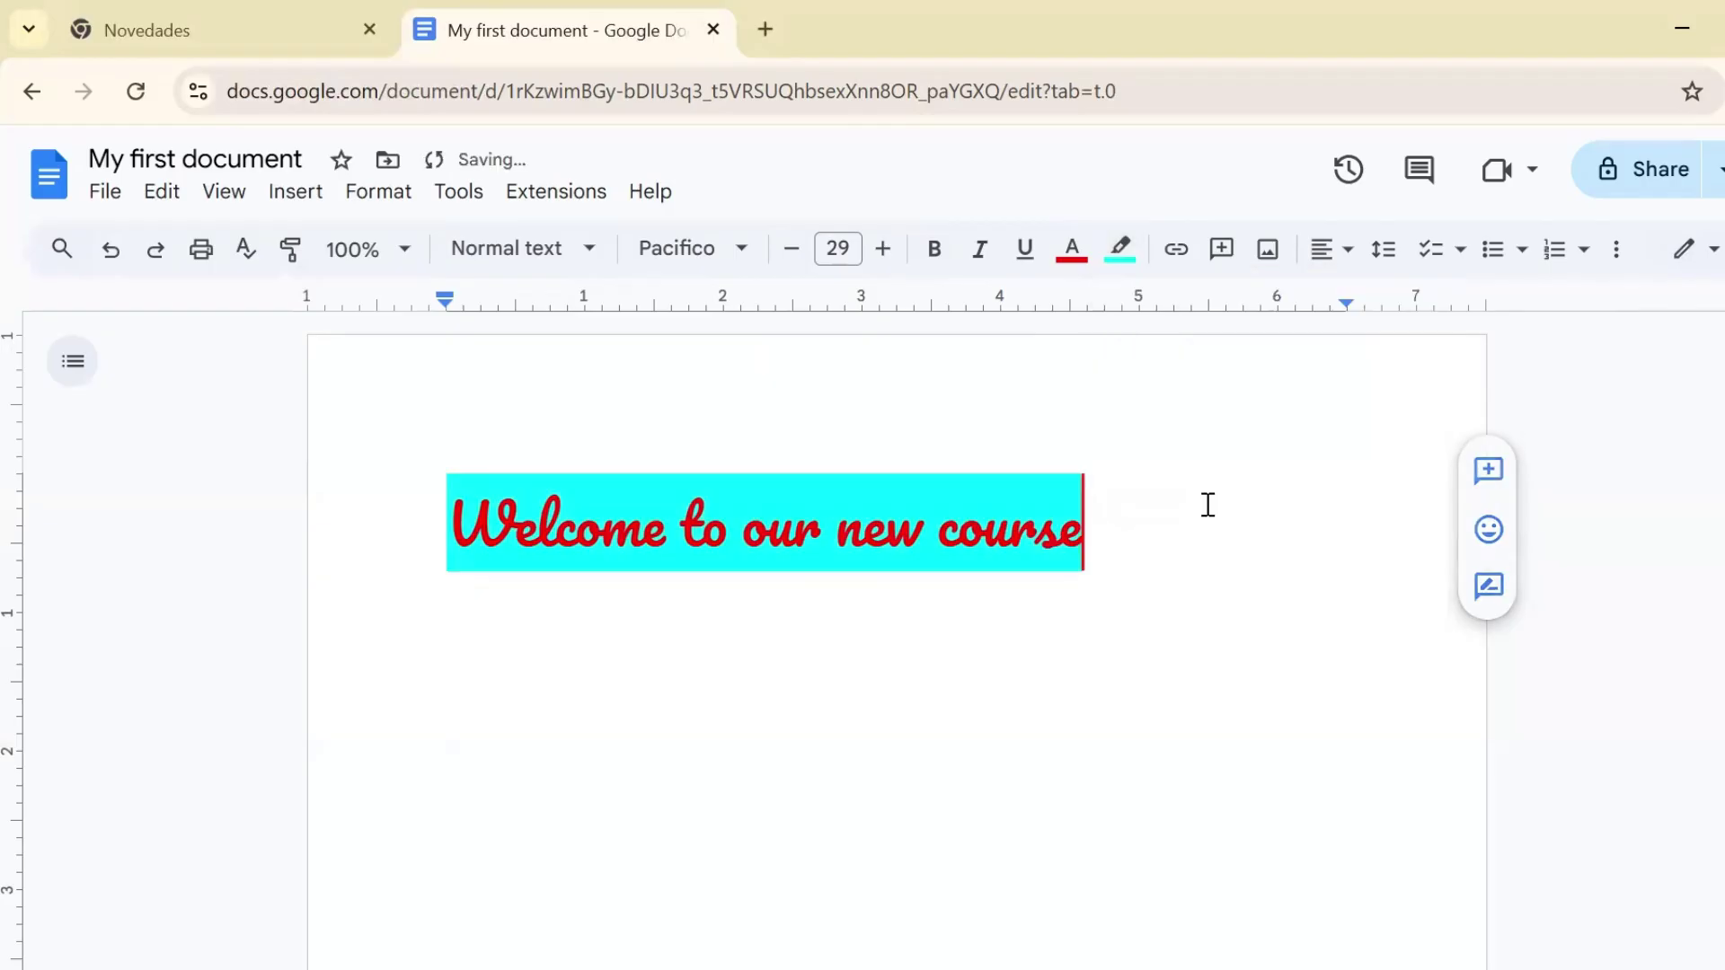
# Try right alignment on the welcome line and set it to centered.
pyautogui.click(1349, 251)
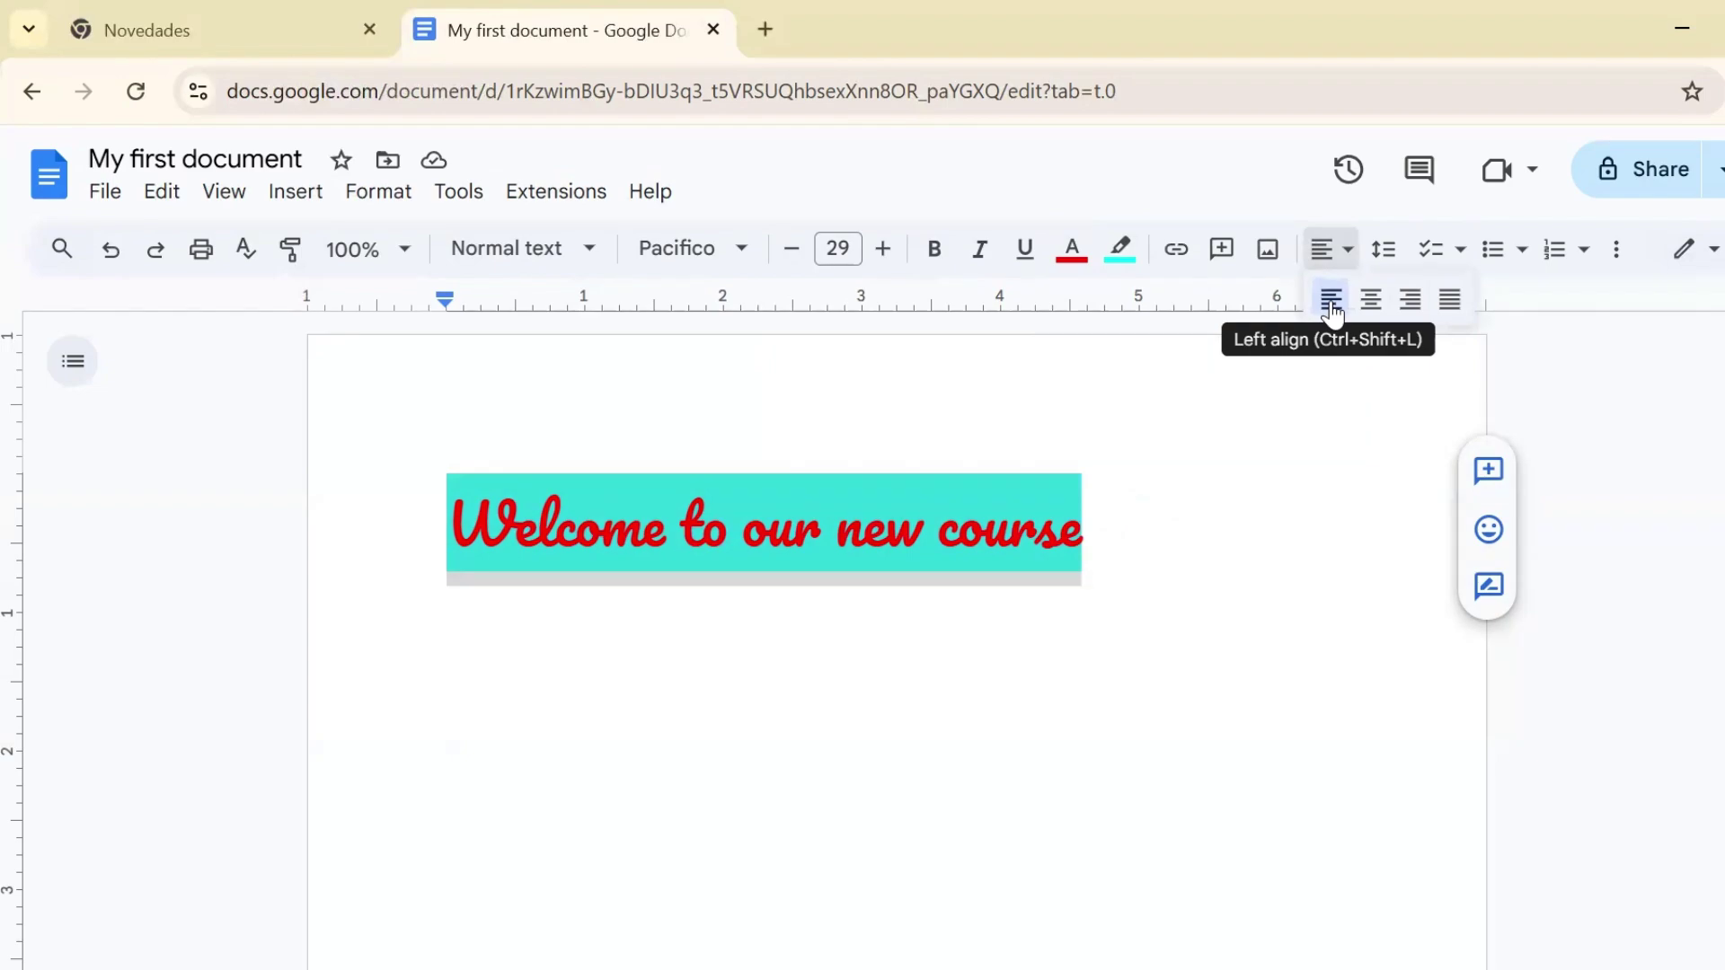
pyautogui.click(1408, 306)
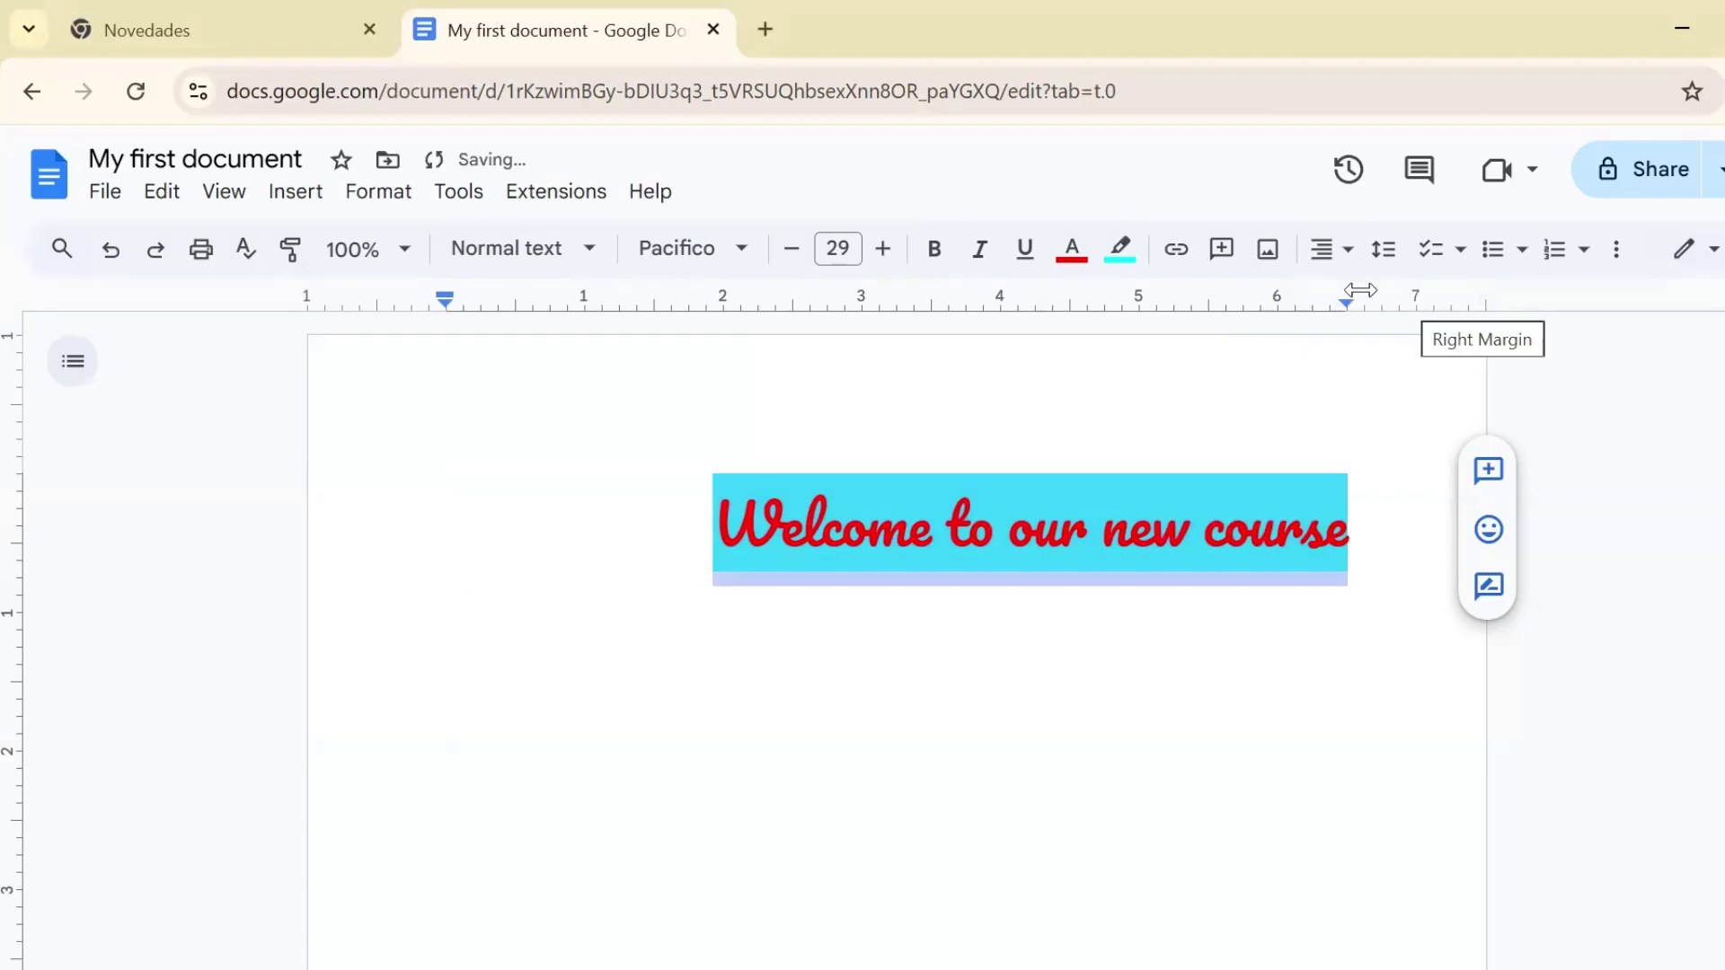
pyautogui.click(1334, 249)
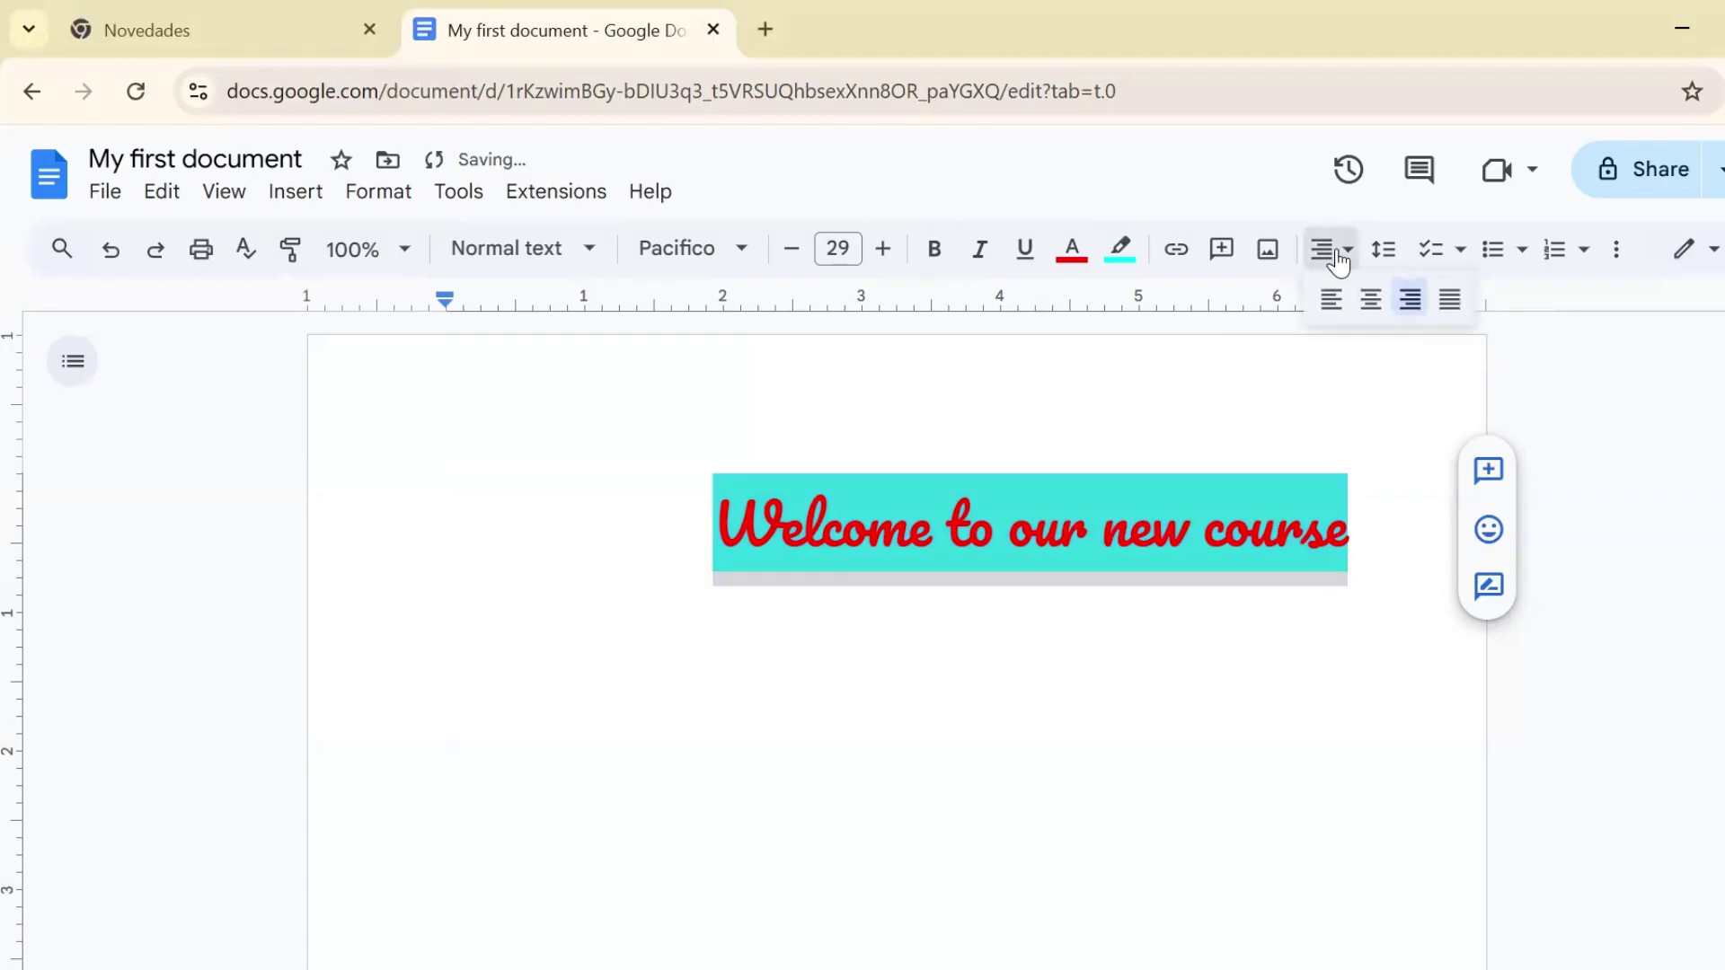
pyautogui.click(1370, 299)
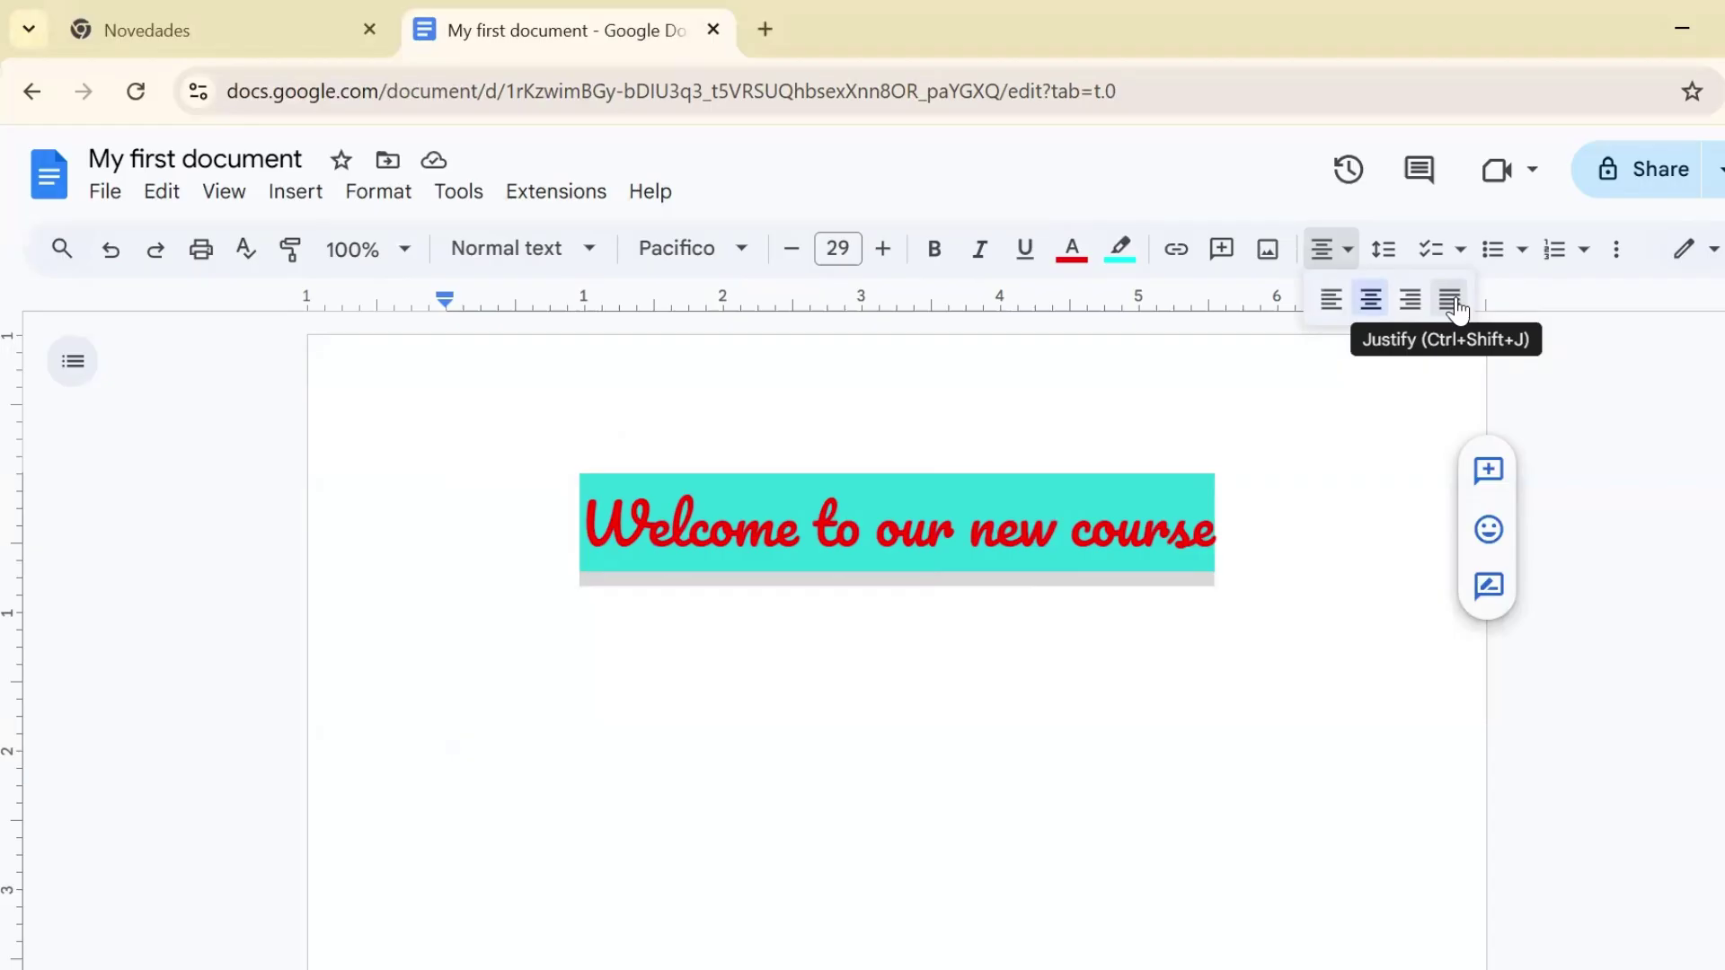
pyautogui.press('Escape')
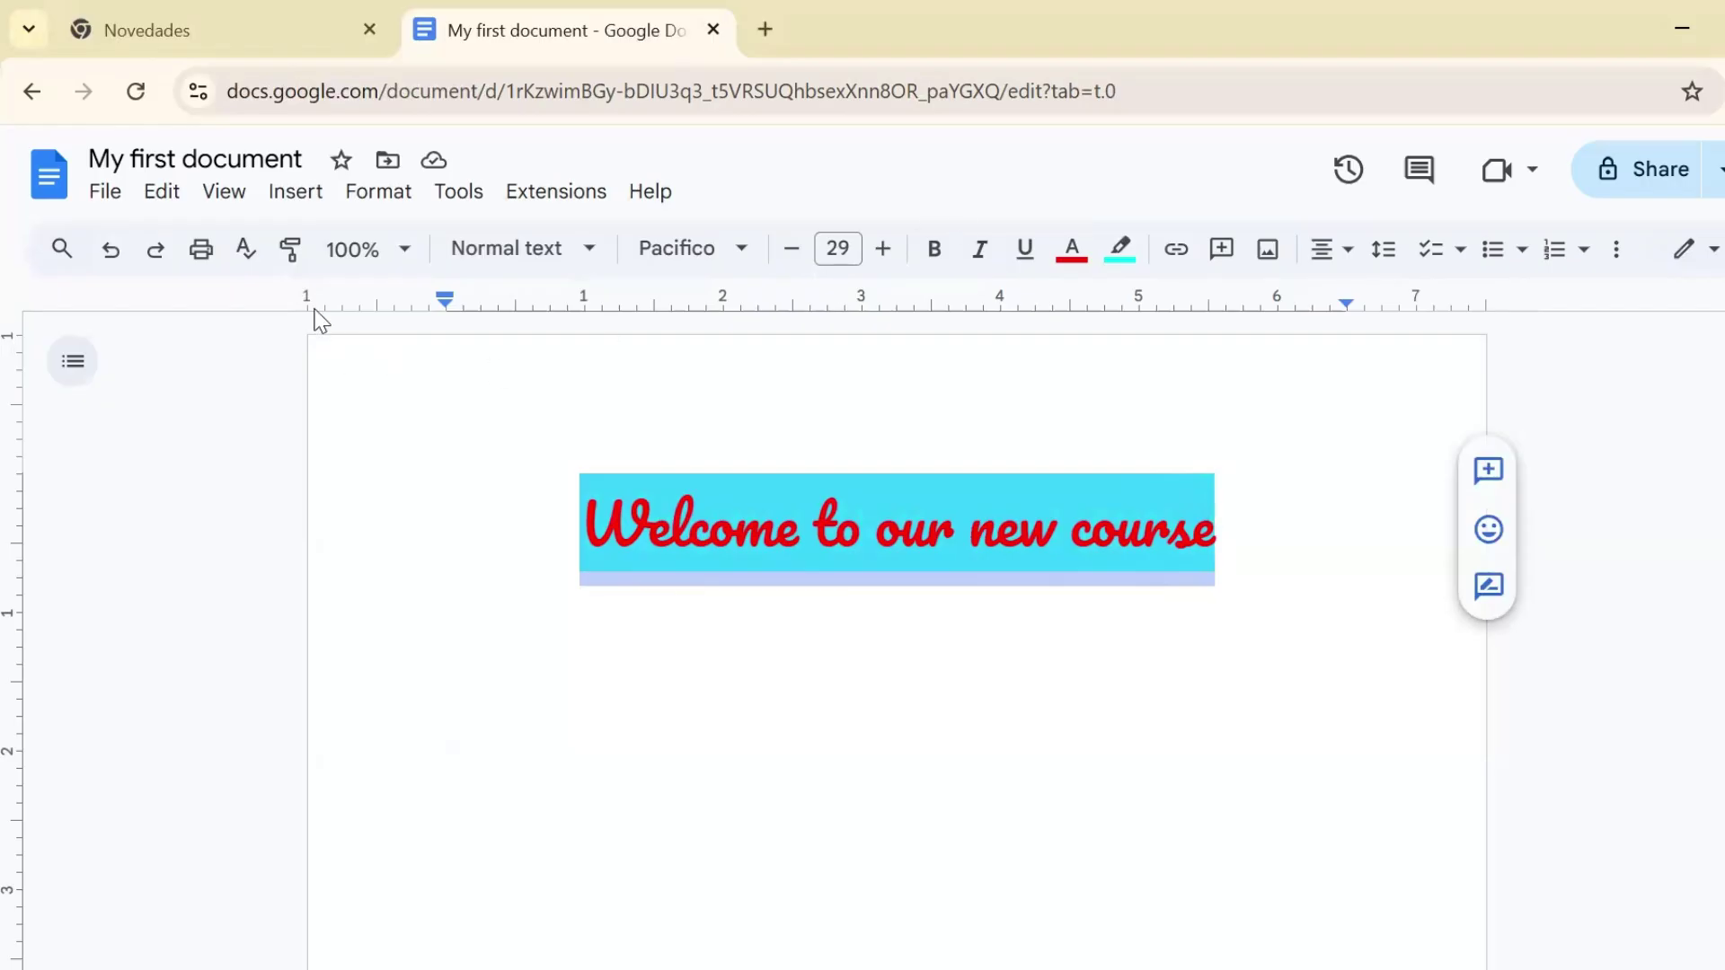
# Examine the document's text, paragraph style, and align and indent formatting options.
pyautogui.click(374, 212)
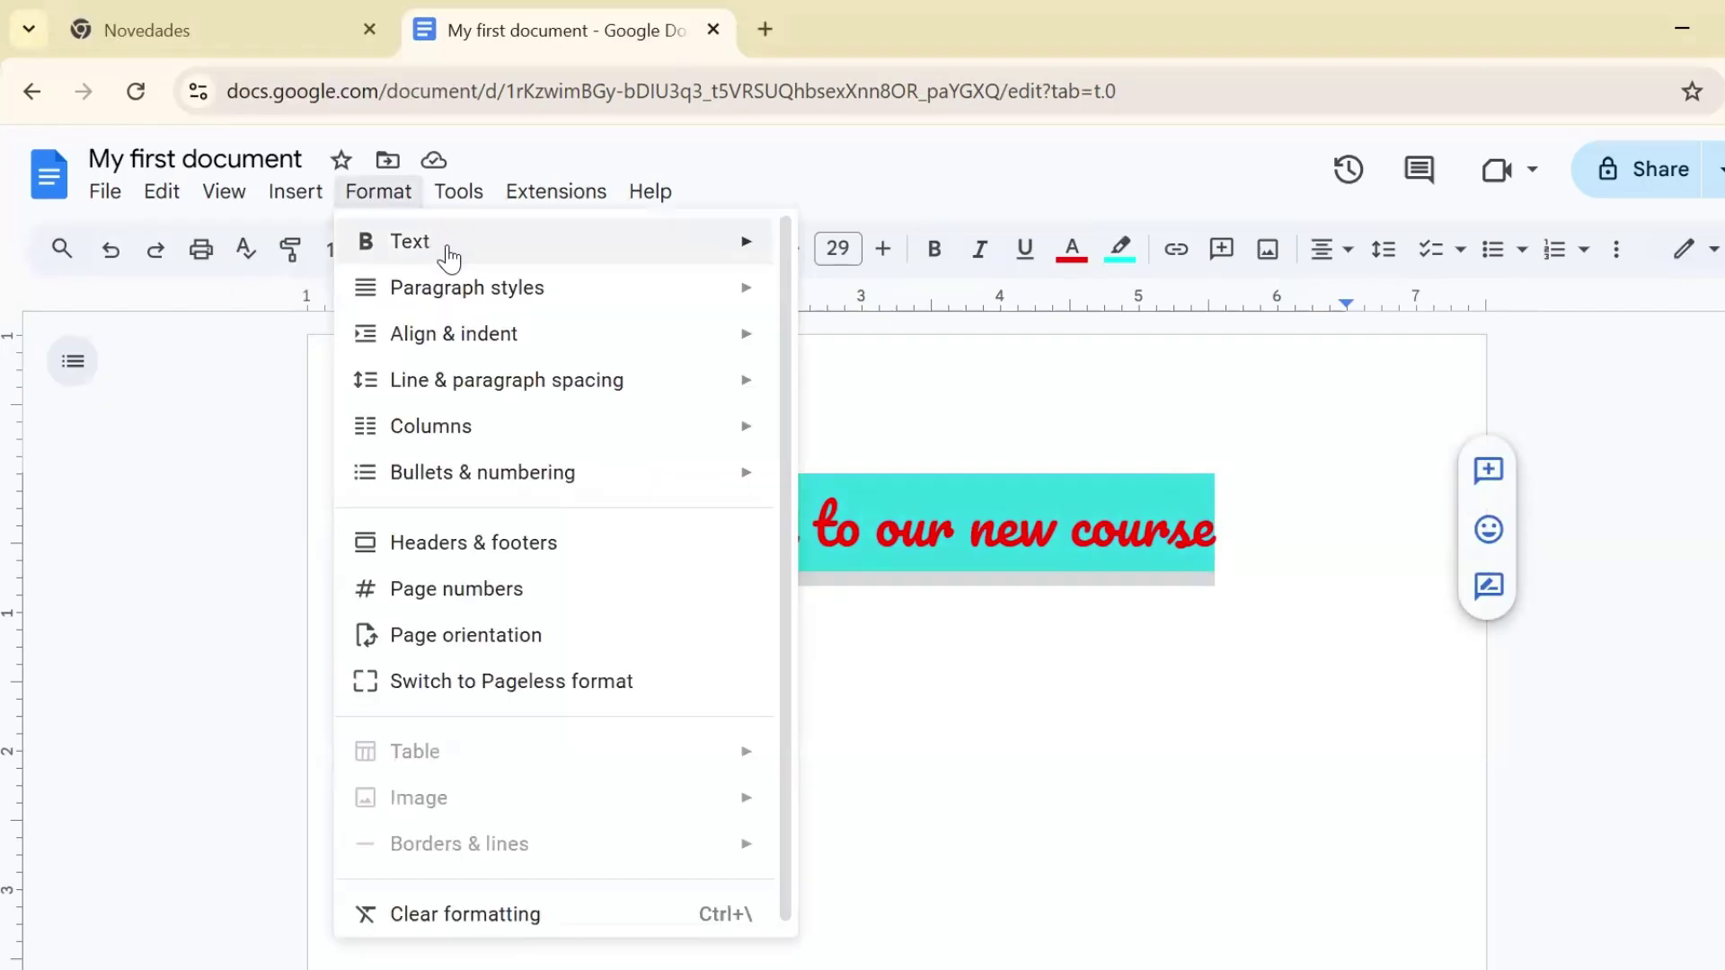
pyautogui.moveTo(450, 259)
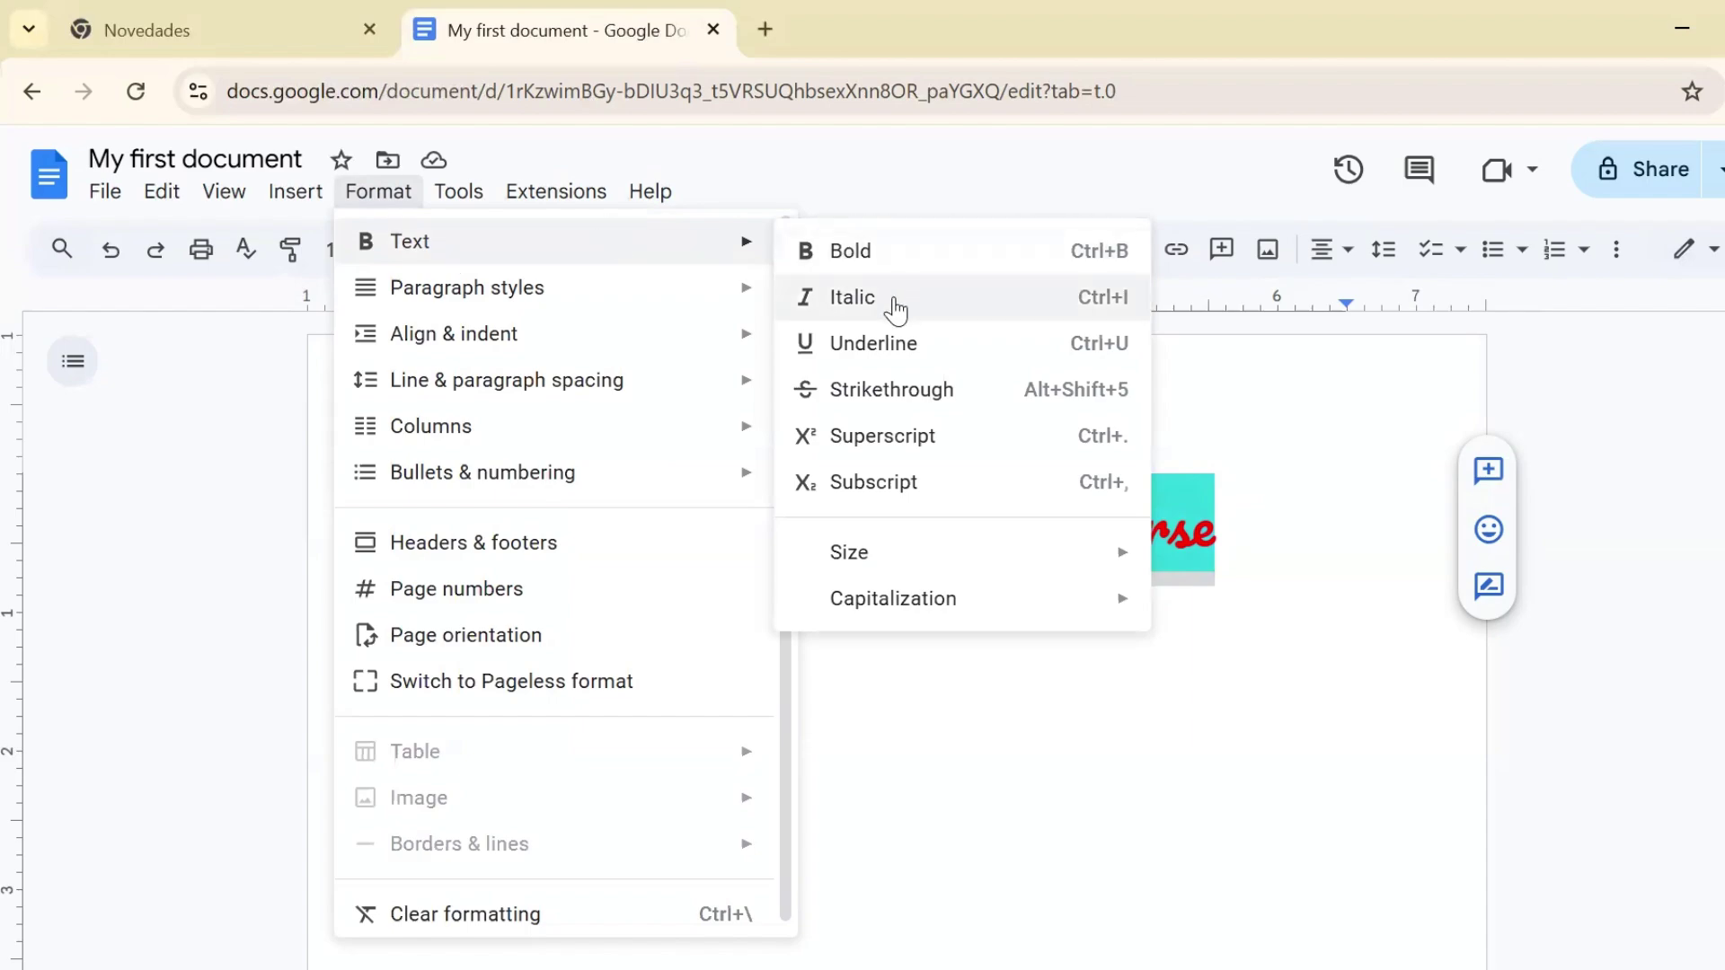
pyautogui.click(1255, 404)
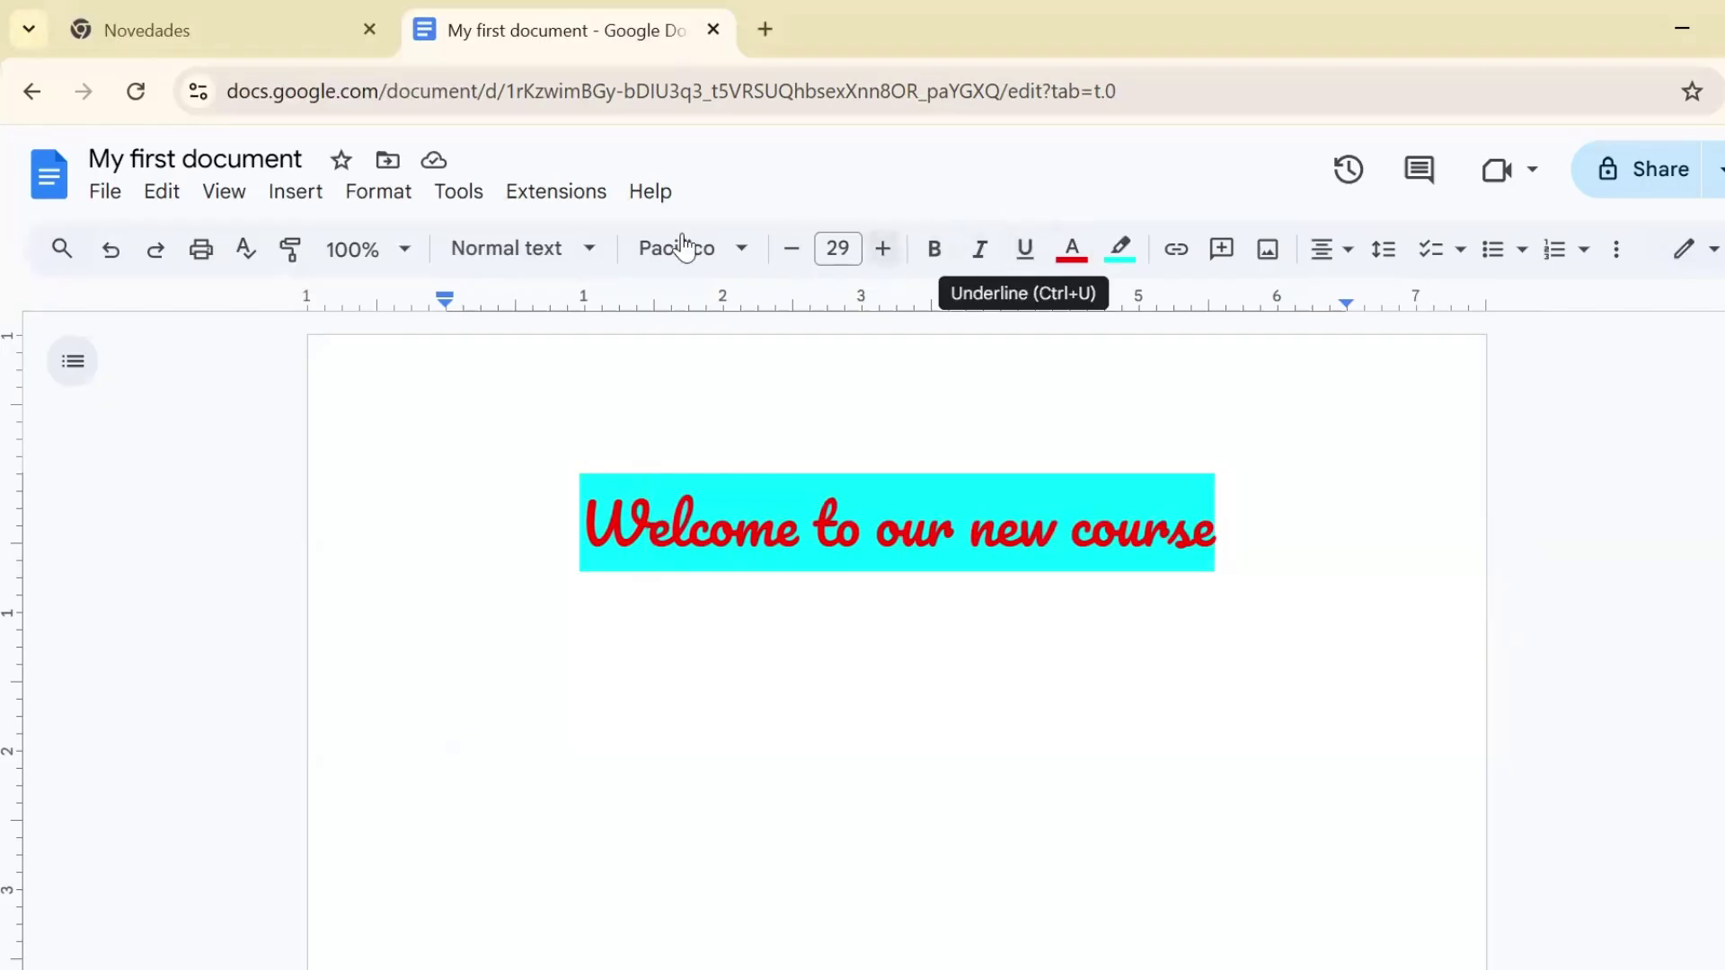
pyautogui.click(398, 201)
pyautogui.moveTo(676, 297)
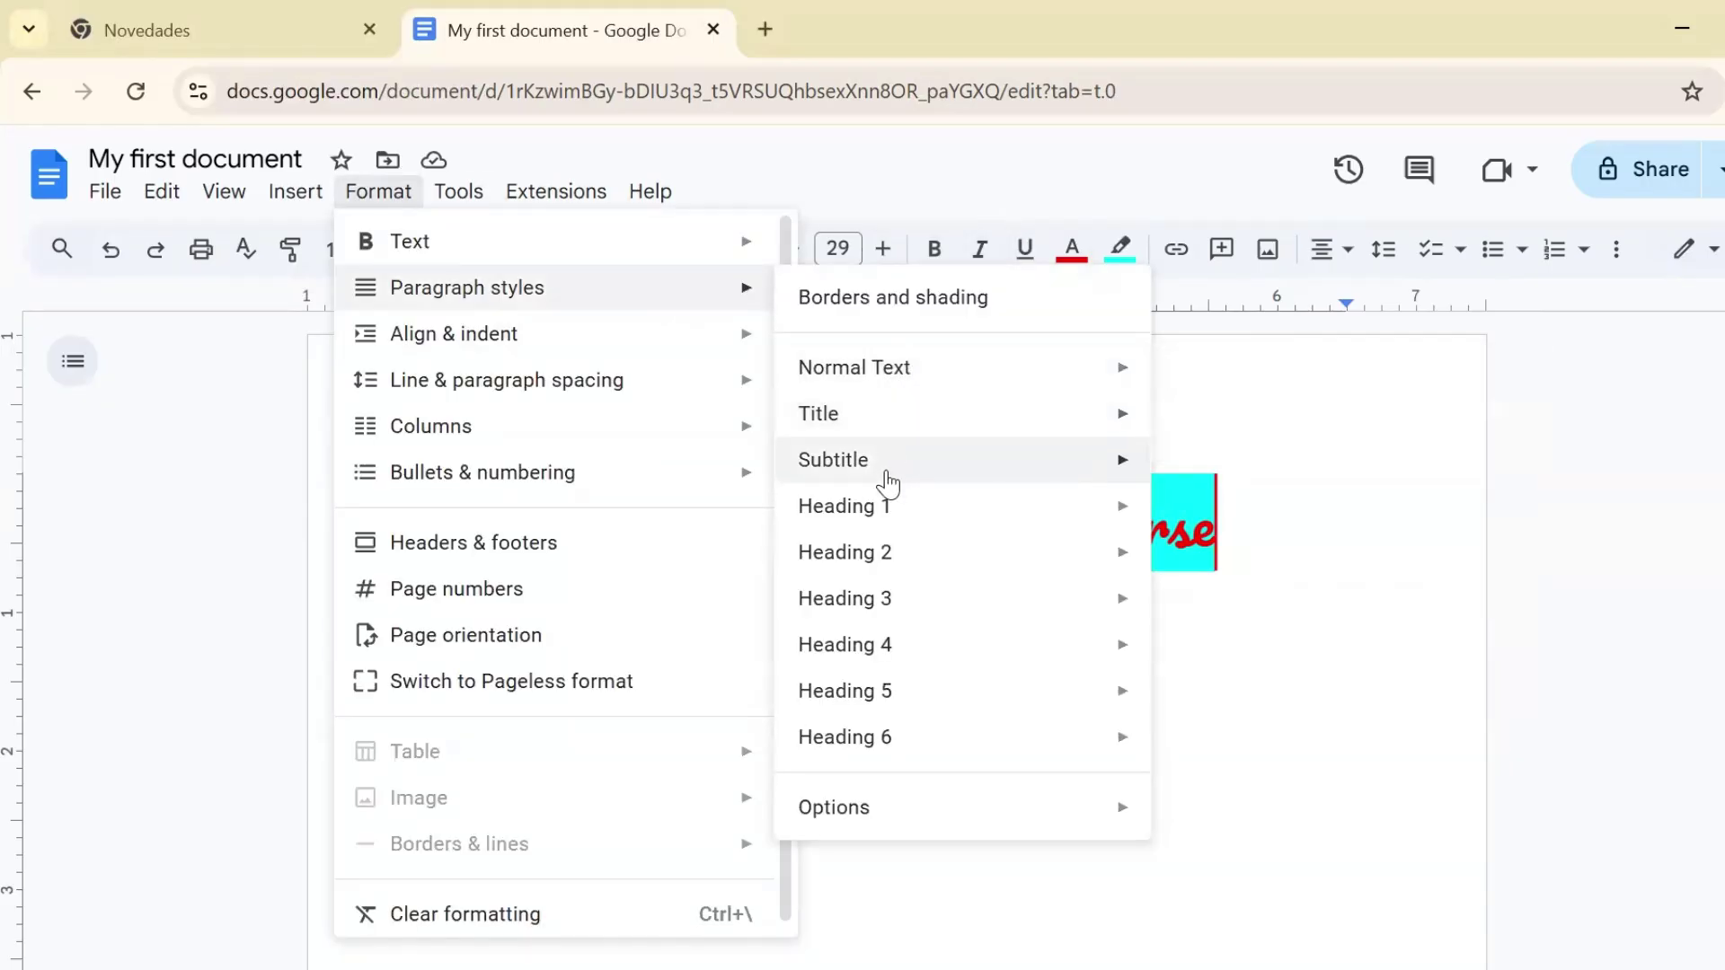
pyautogui.moveTo(888, 478)
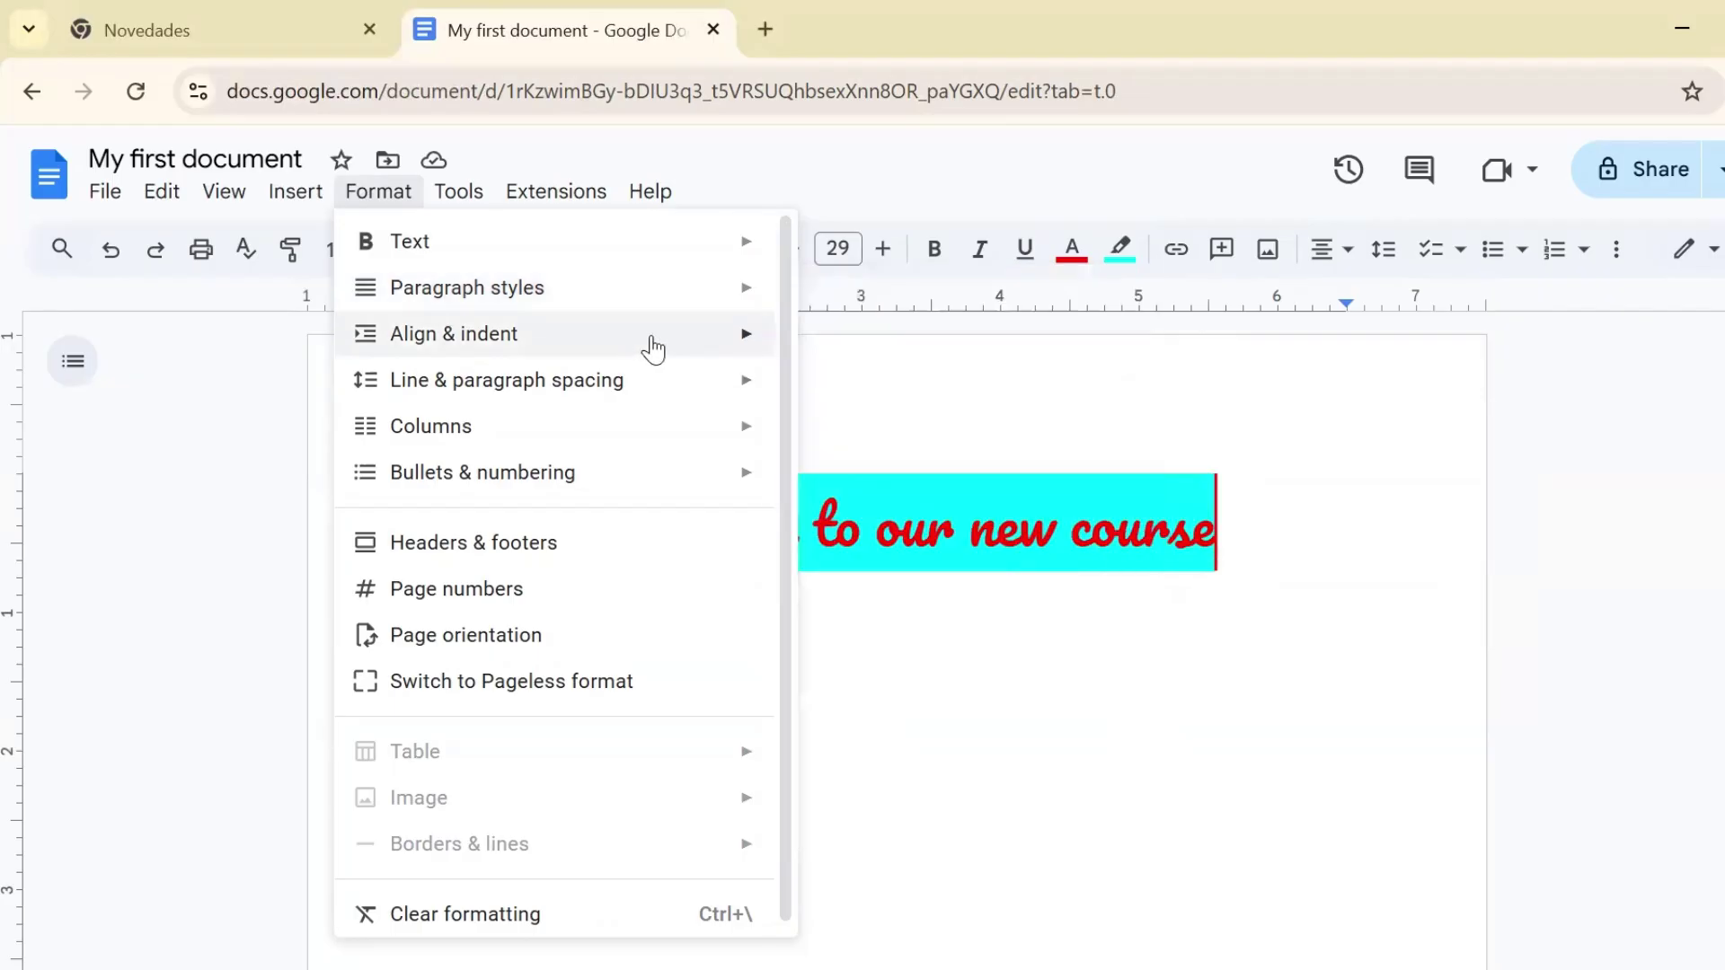
pyautogui.moveTo(655, 344)
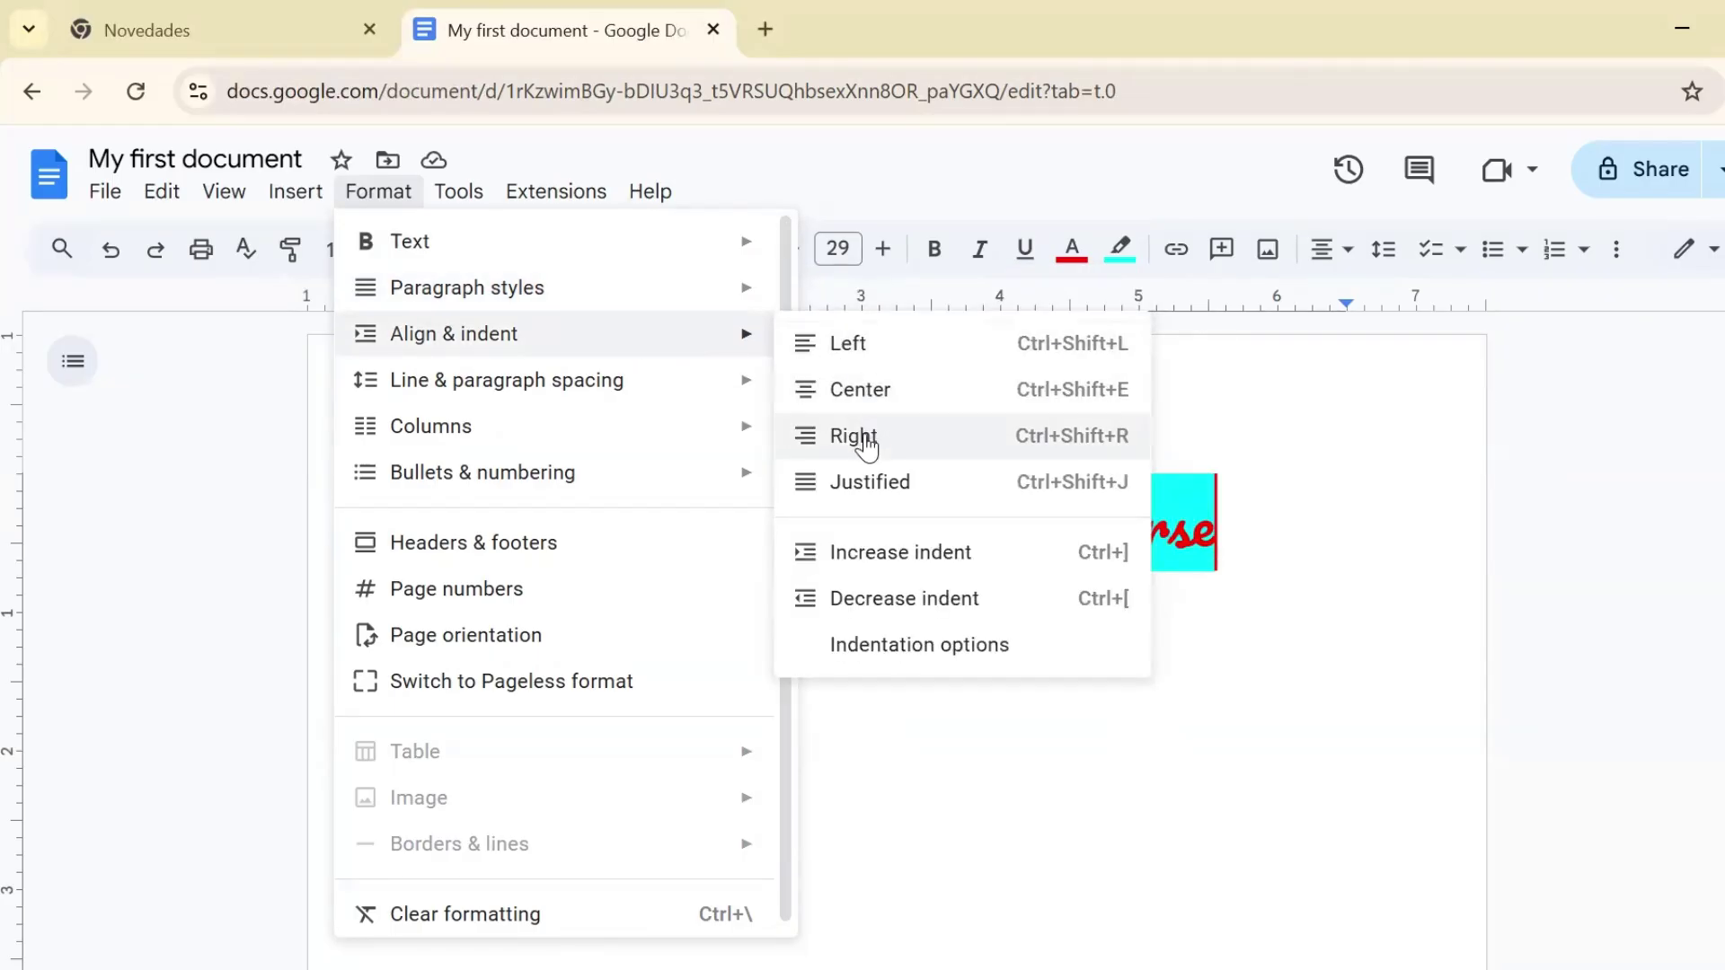
pyautogui.click(865, 487)
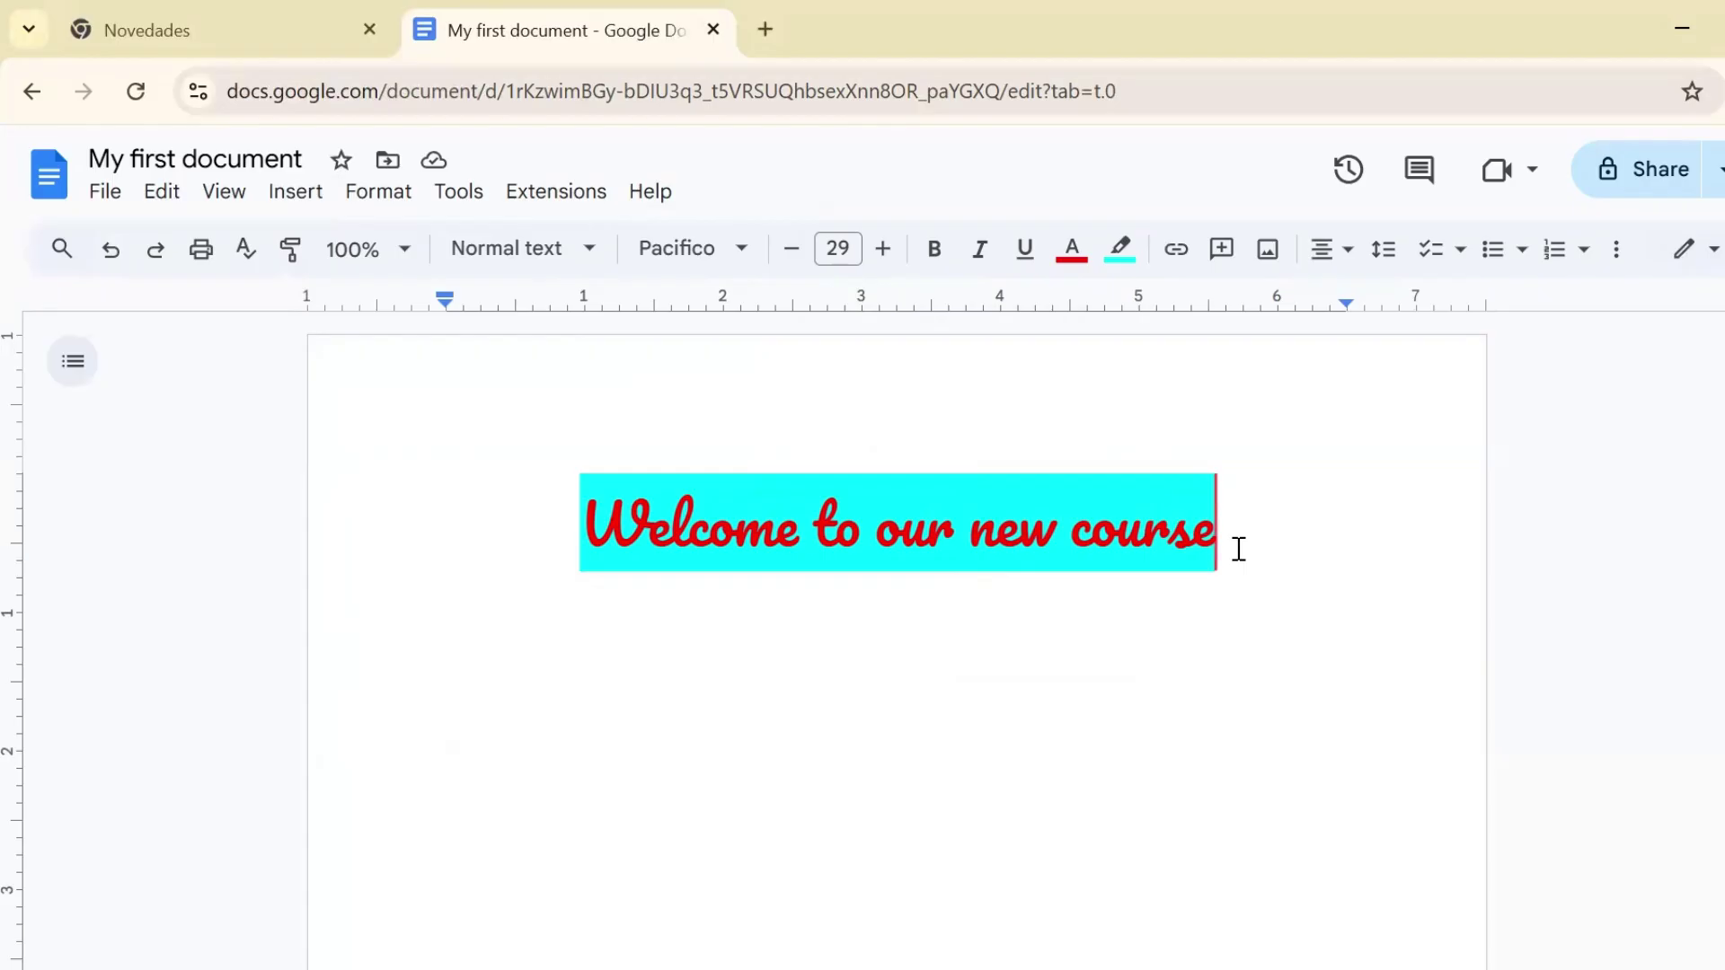
# Look through the sources for opening a file: Recent, My Drive, Shared with me, Starred, Computers and Upload.
pyautogui.click(115, 196)
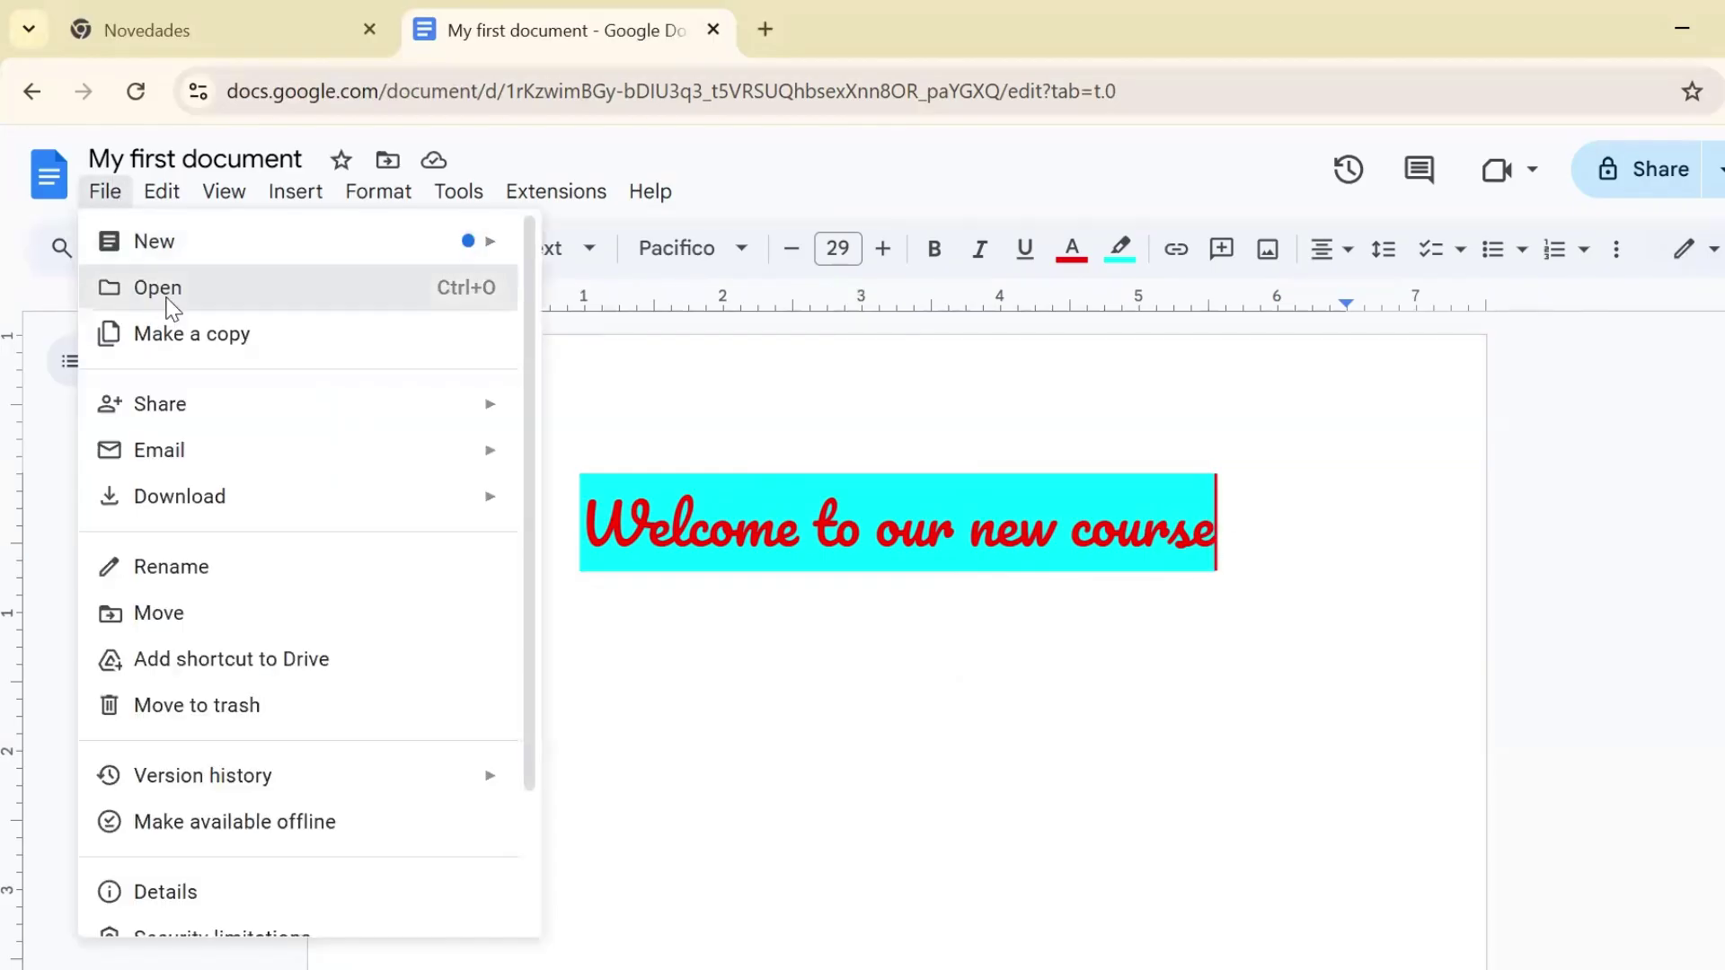
pyautogui.click(166, 299)
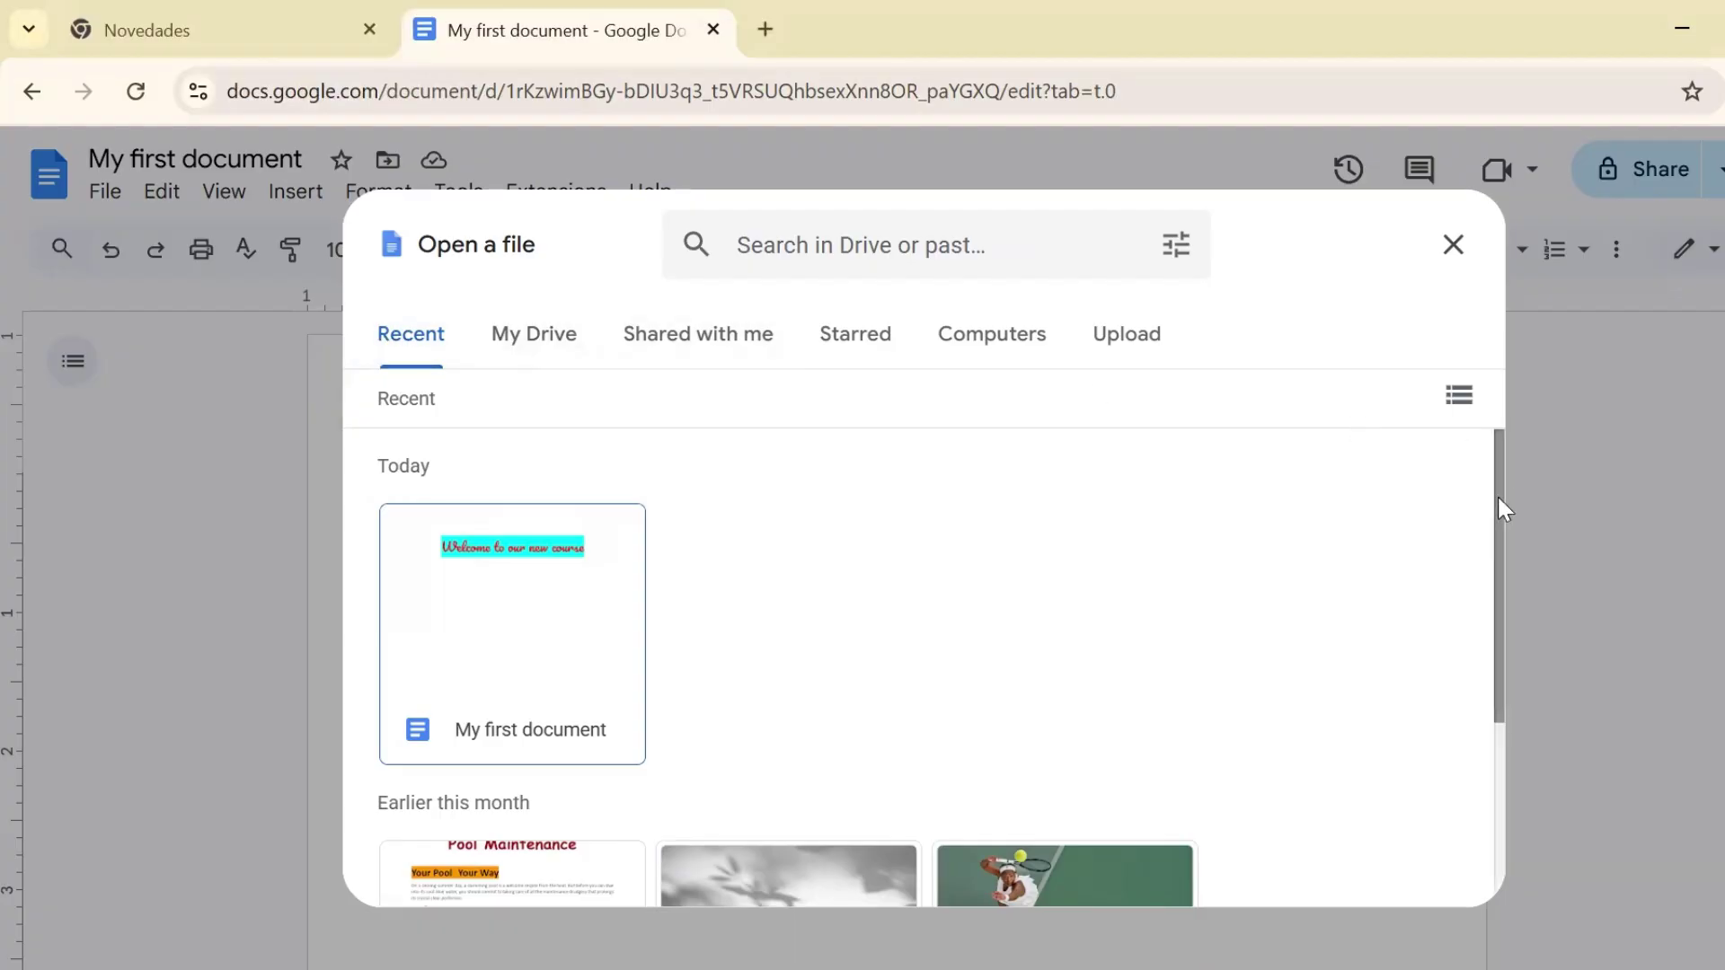
pyautogui.moveTo(1497, 496); pyautogui.dragTo(1527, 415)
pyautogui.click(539, 346)
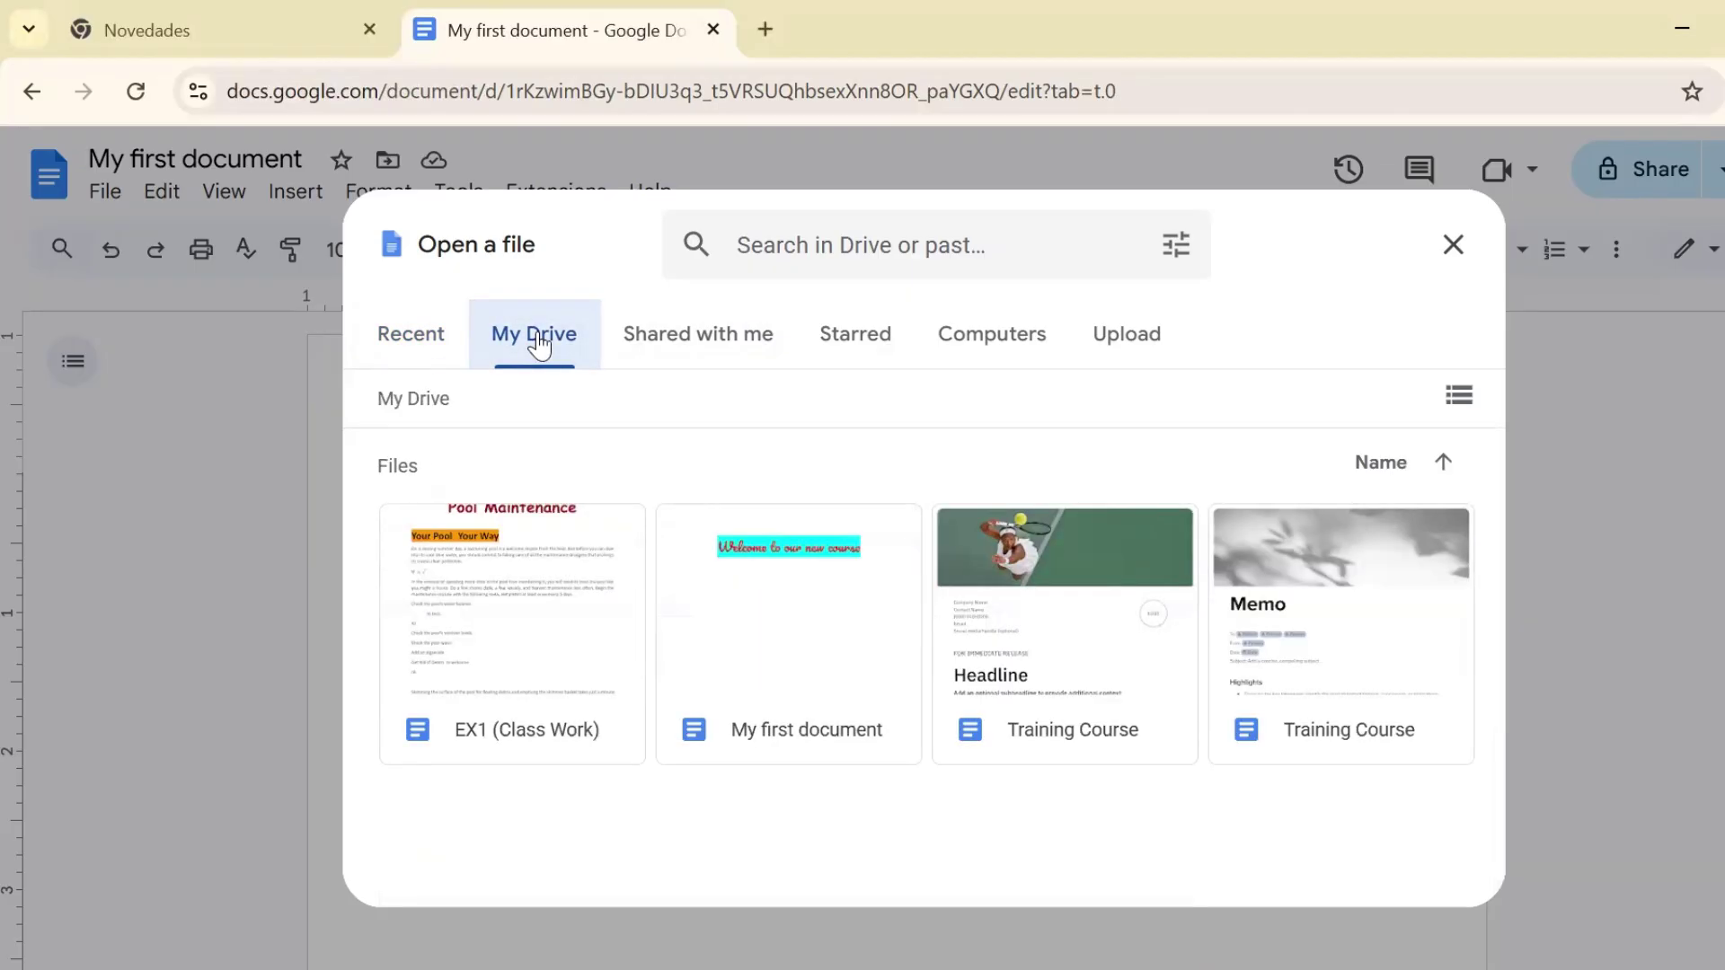
pyautogui.click(695, 358)
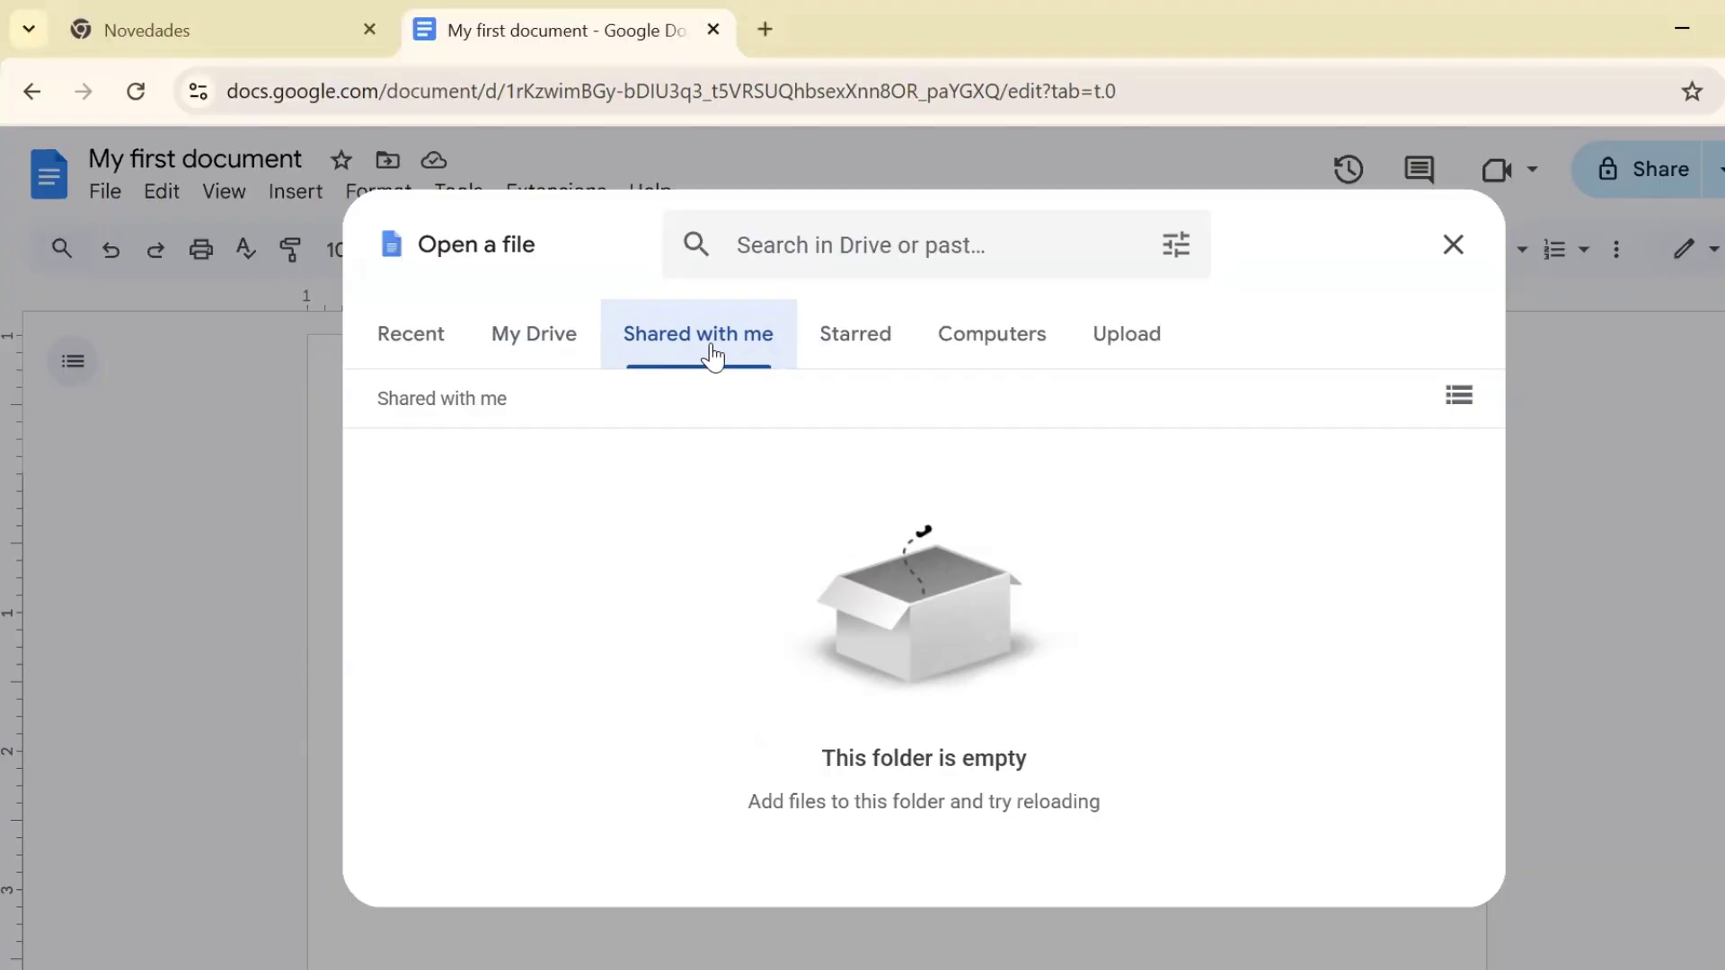
pyautogui.click(863, 347)
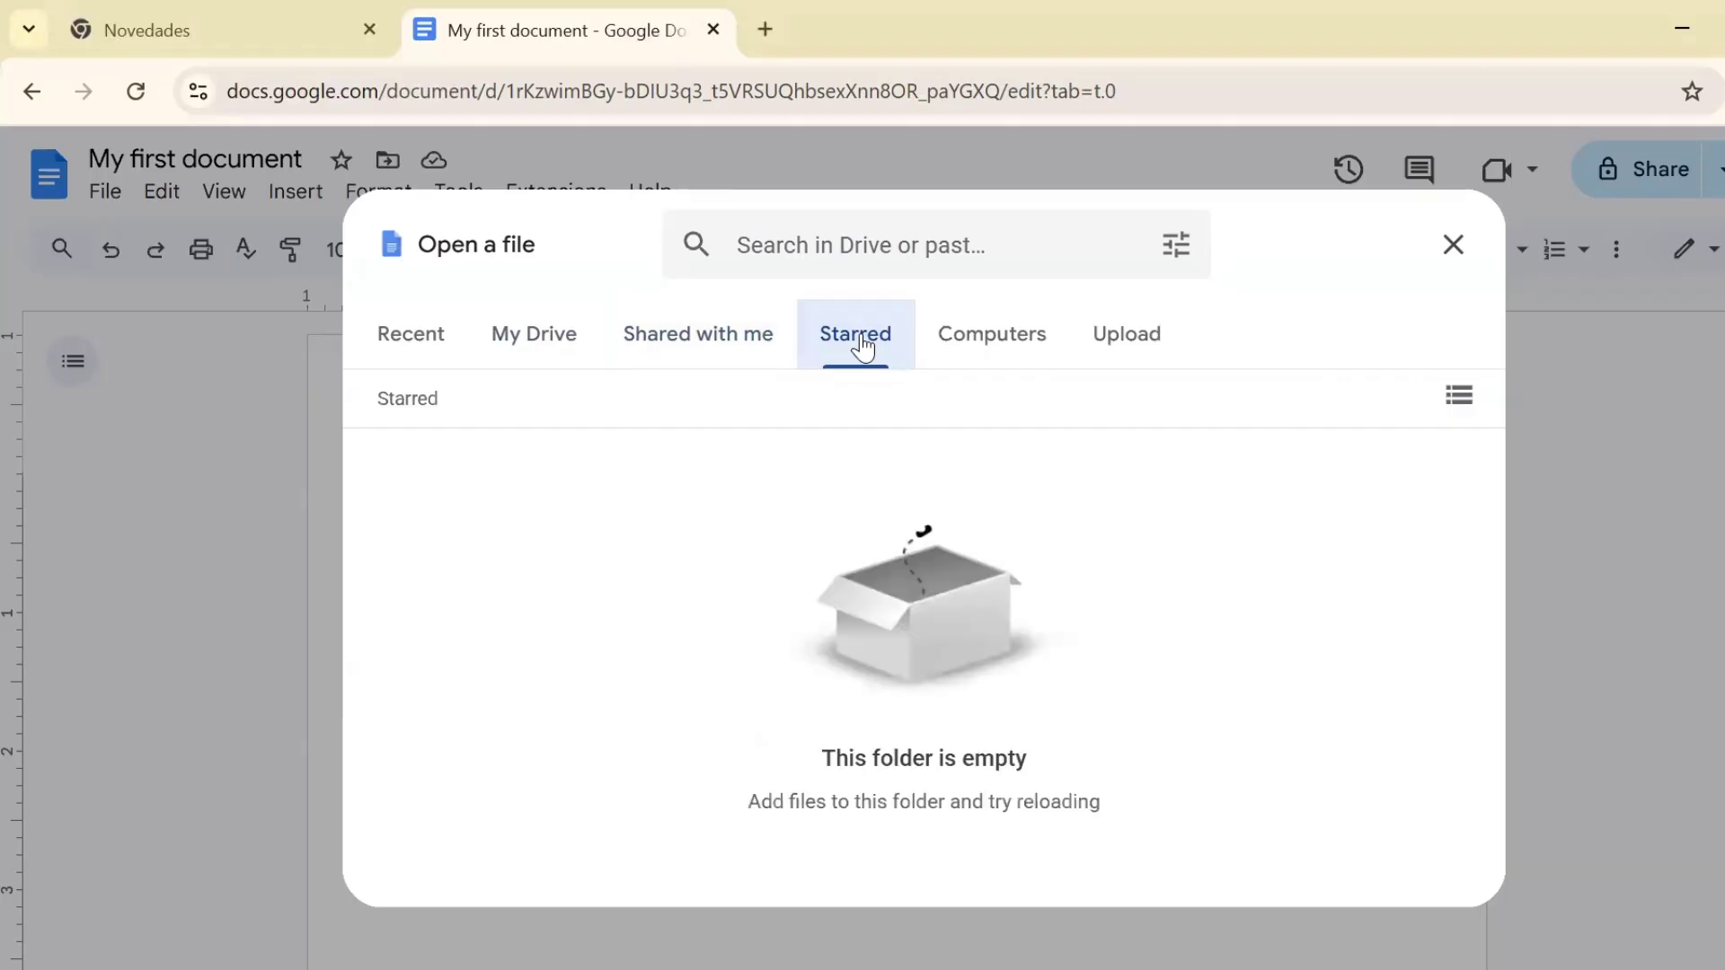
pyautogui.click(1011, 348)
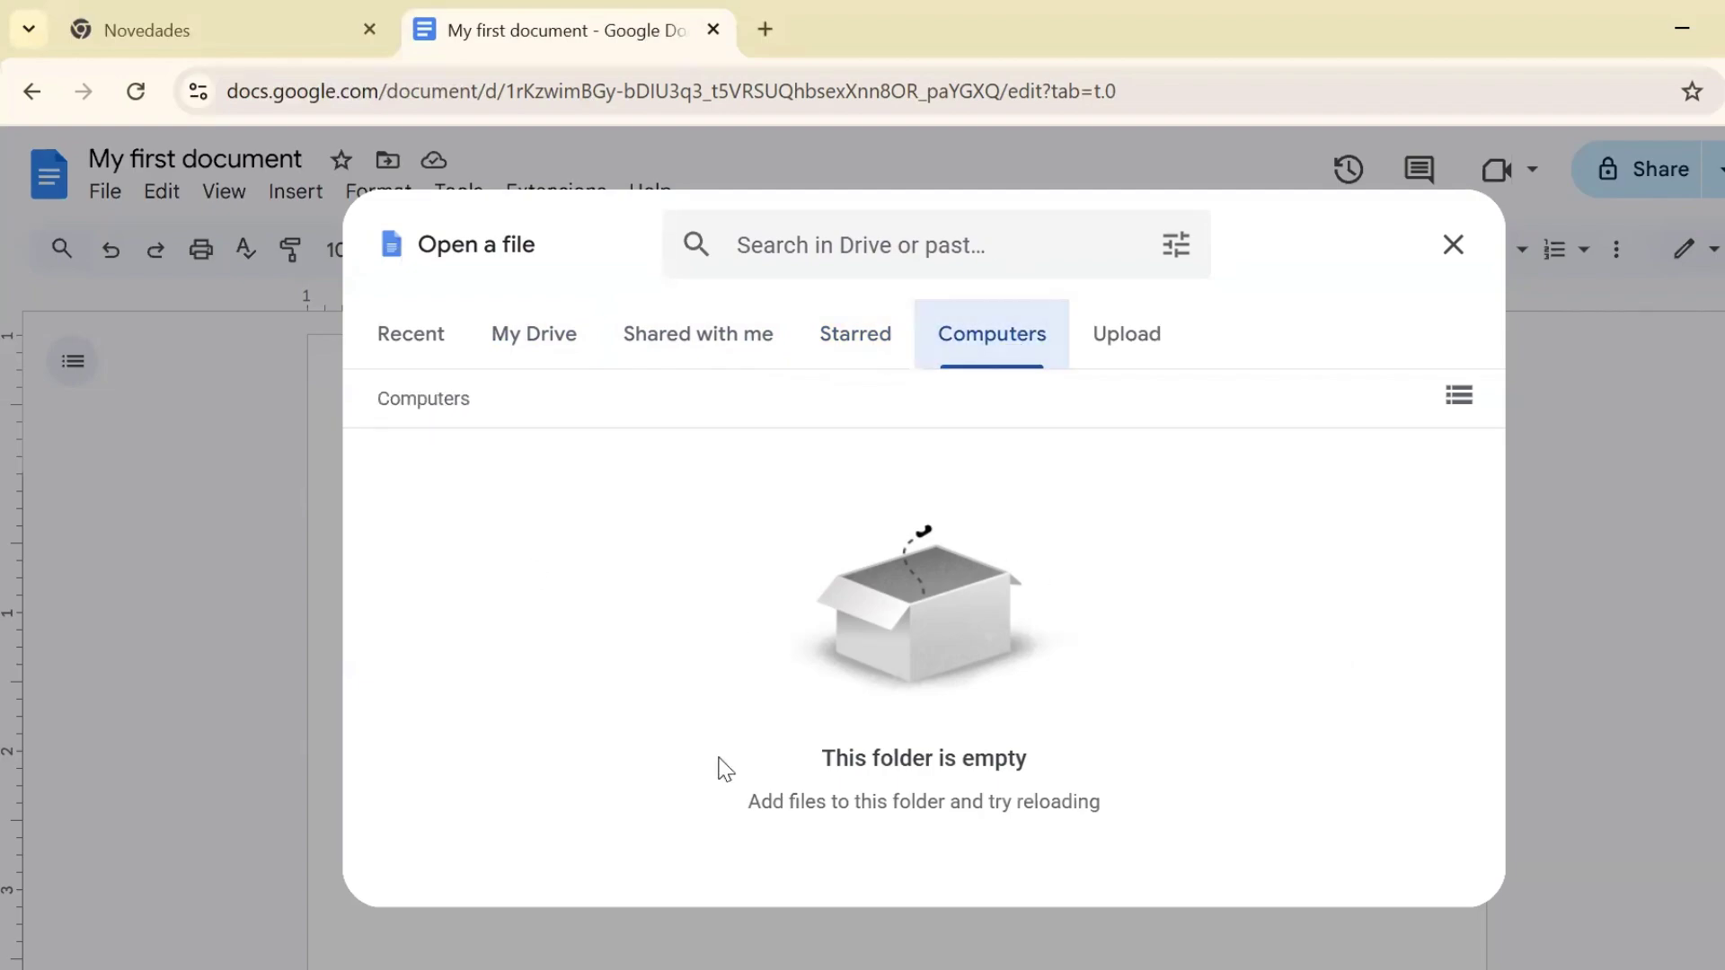
pyautogui.click(1128, 351)
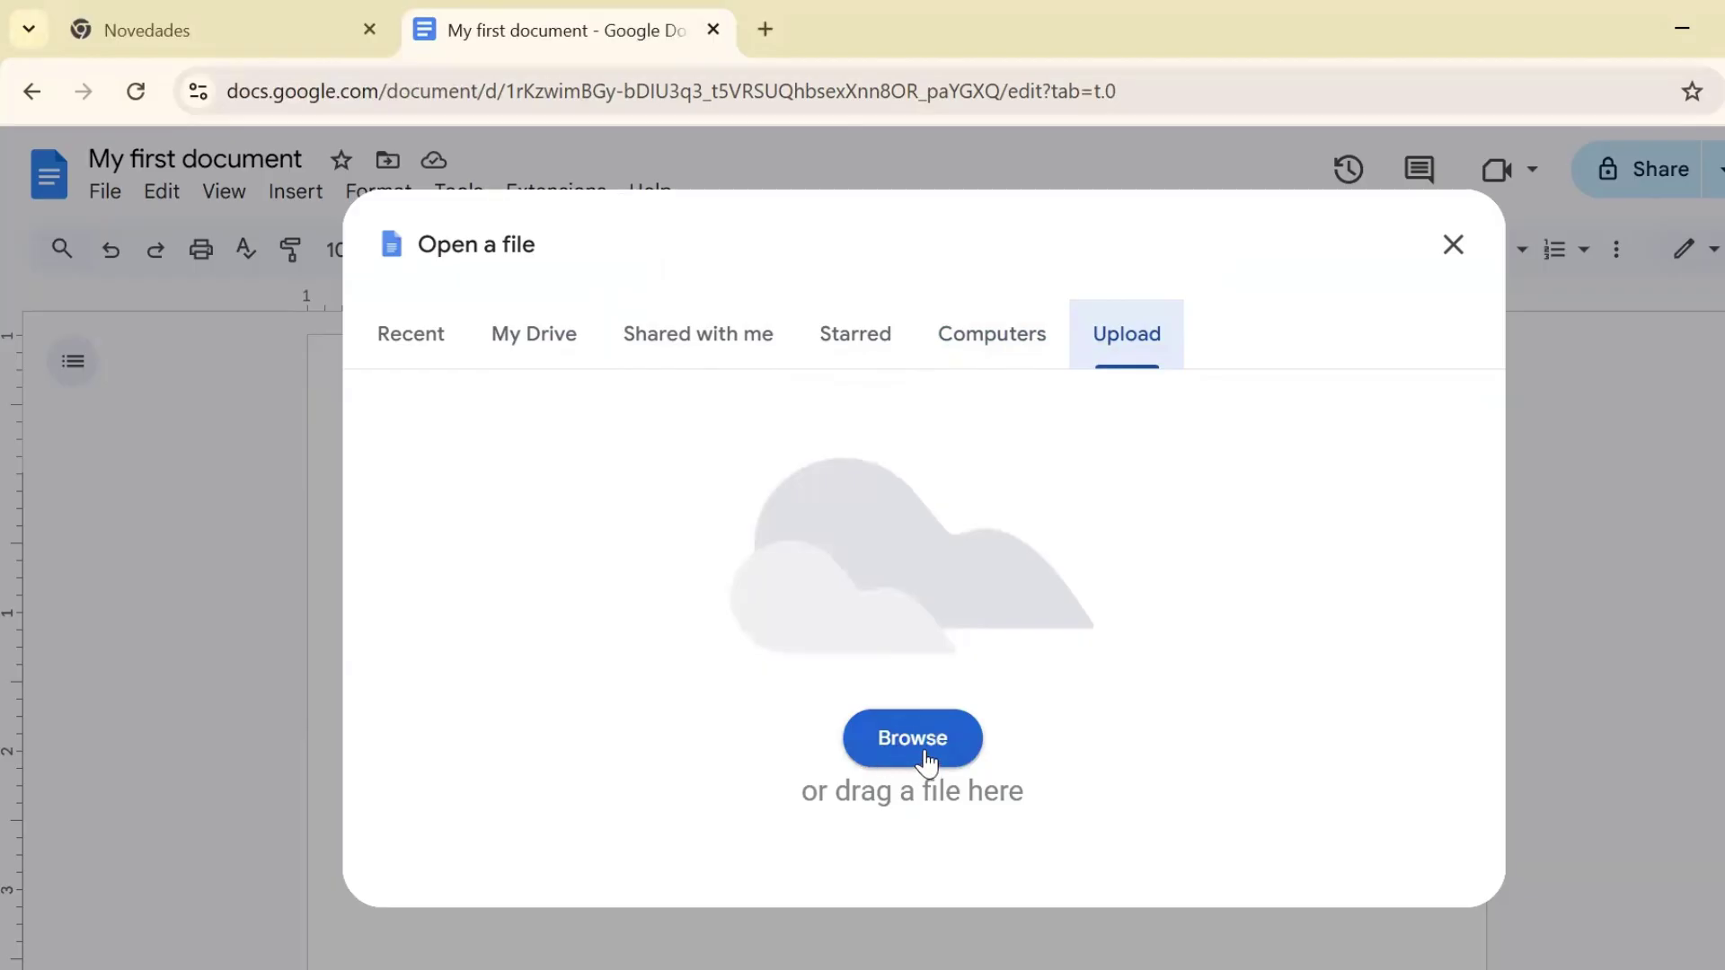
# Open the document EX1 (Class Work) from the recent files.
pyautogui.click(415, 356)
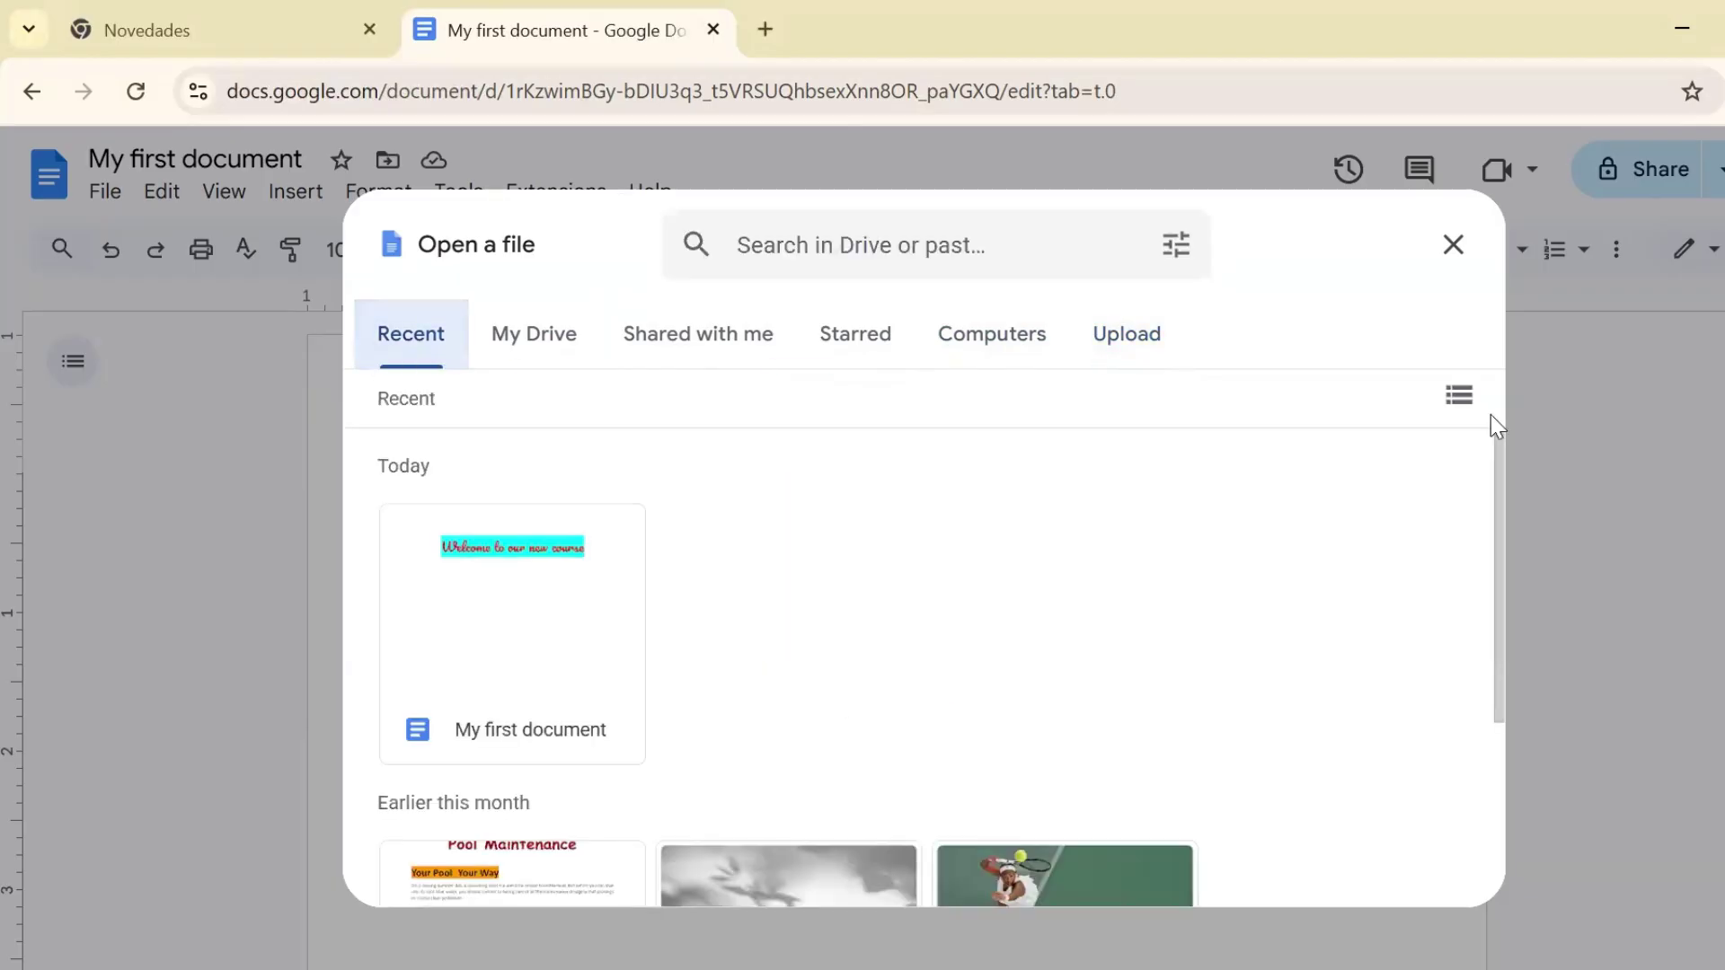
pyautogui.scroll(-3, 1491, 539)
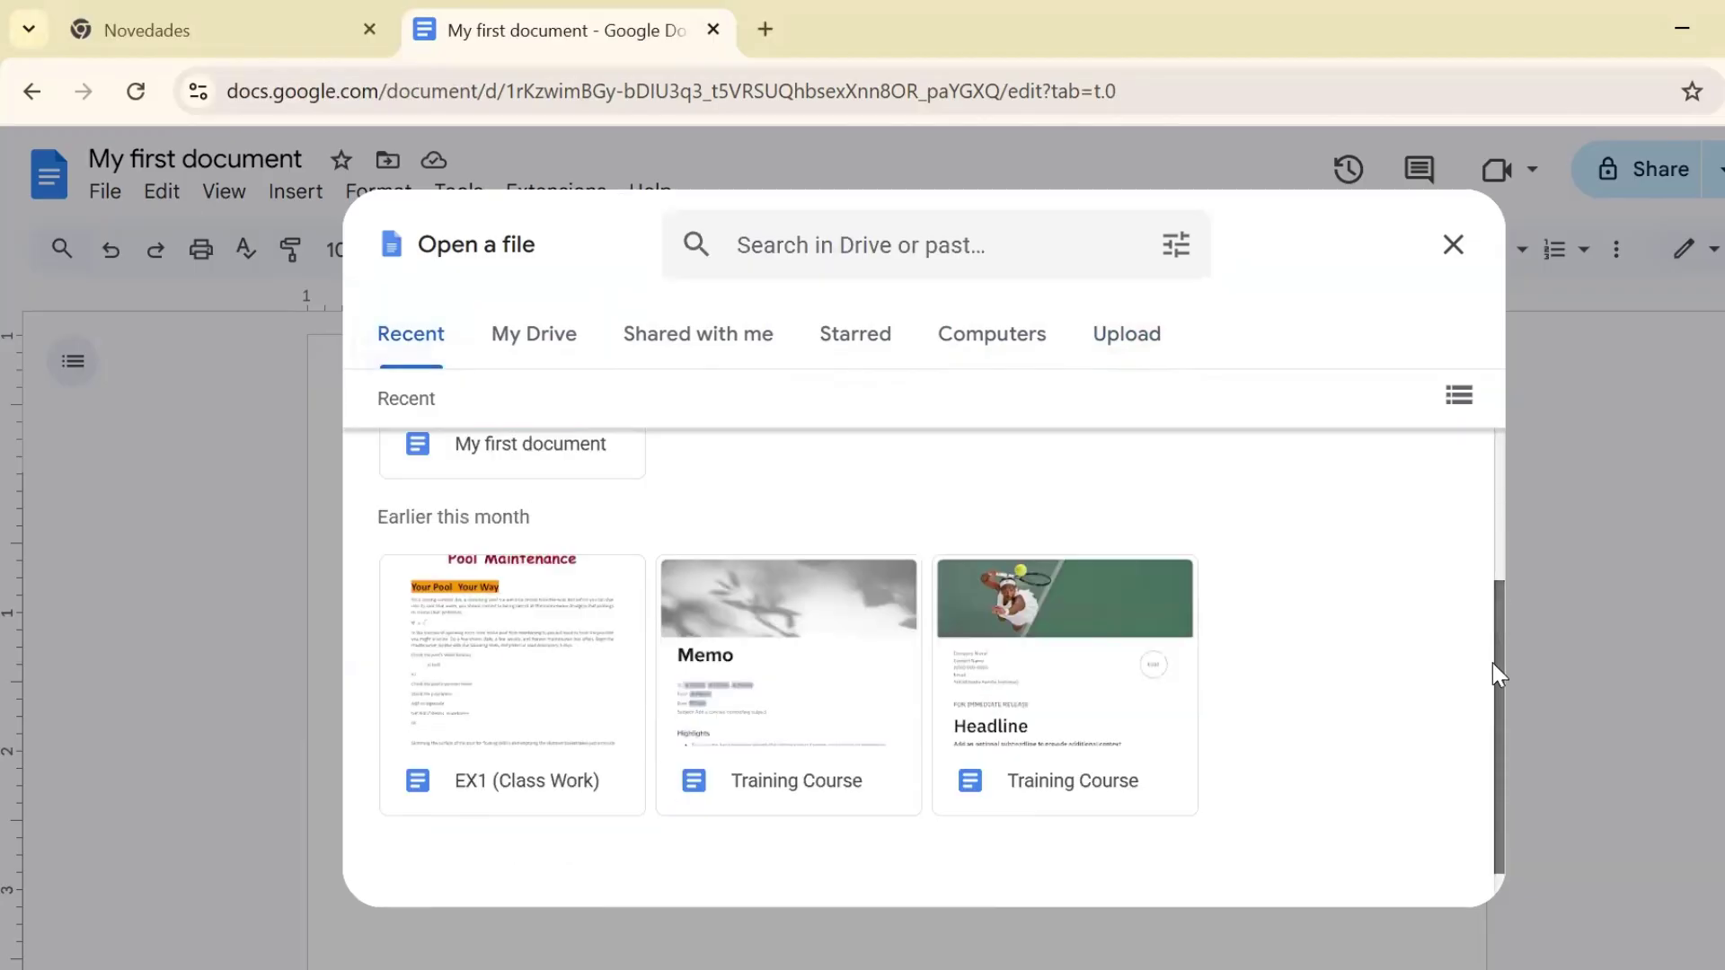
pyautogui.click(533, 675)
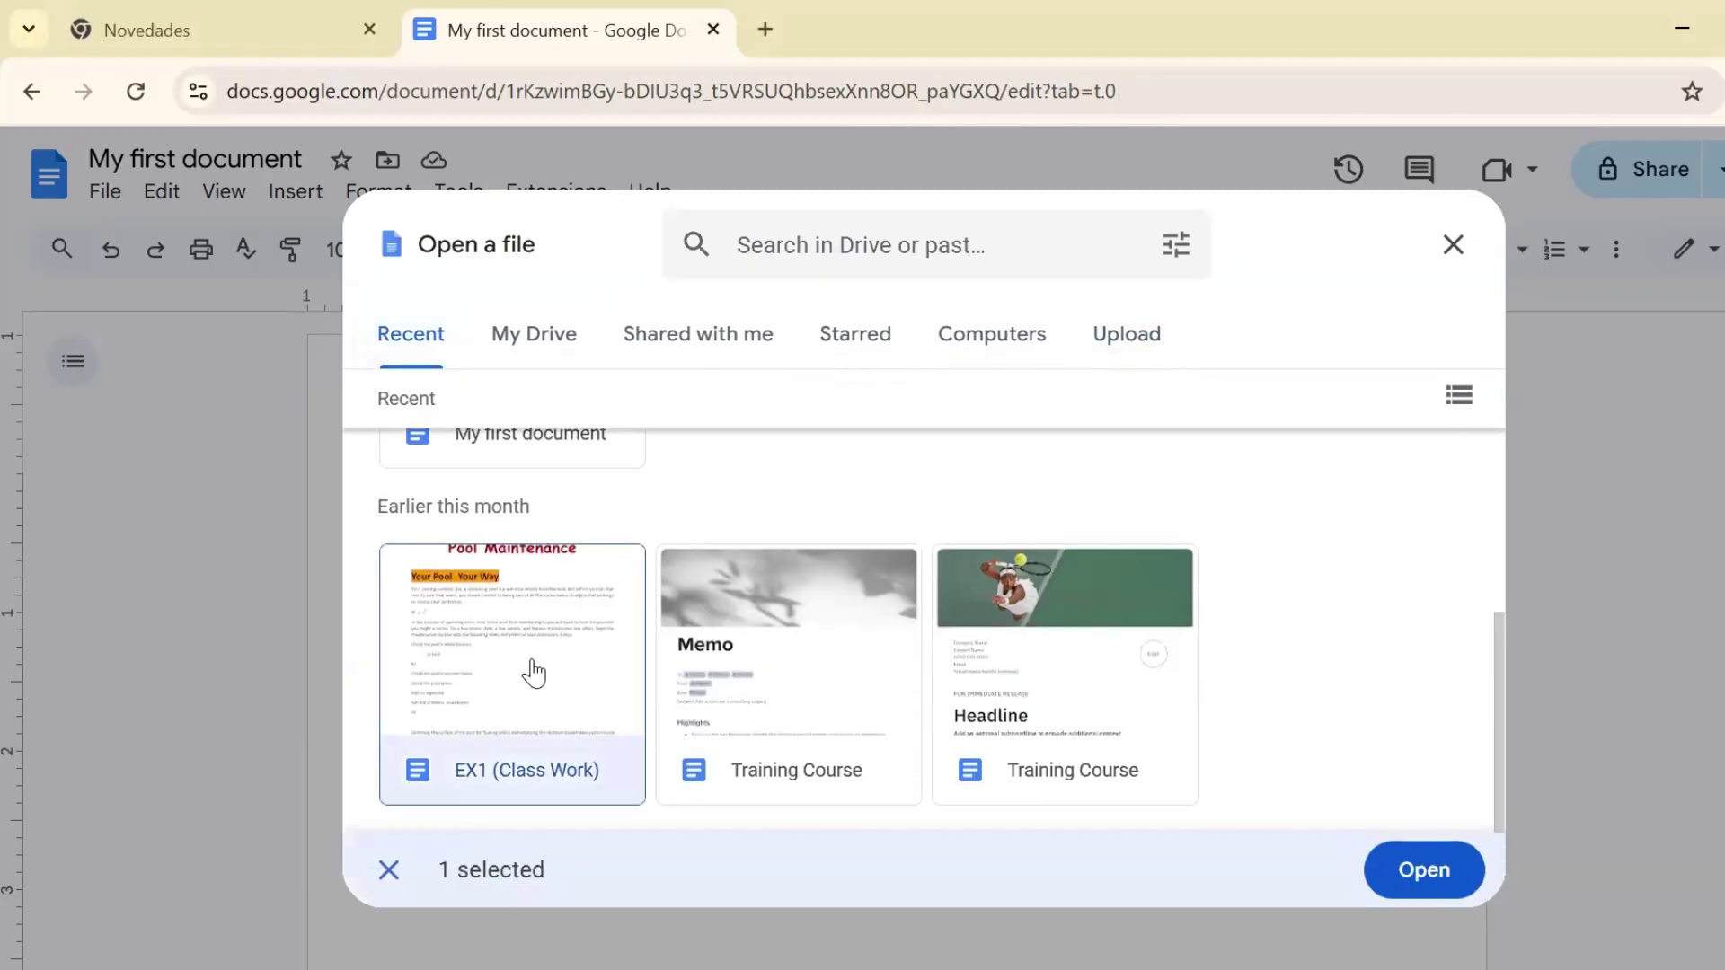
pyautogui.click(1437, 869)
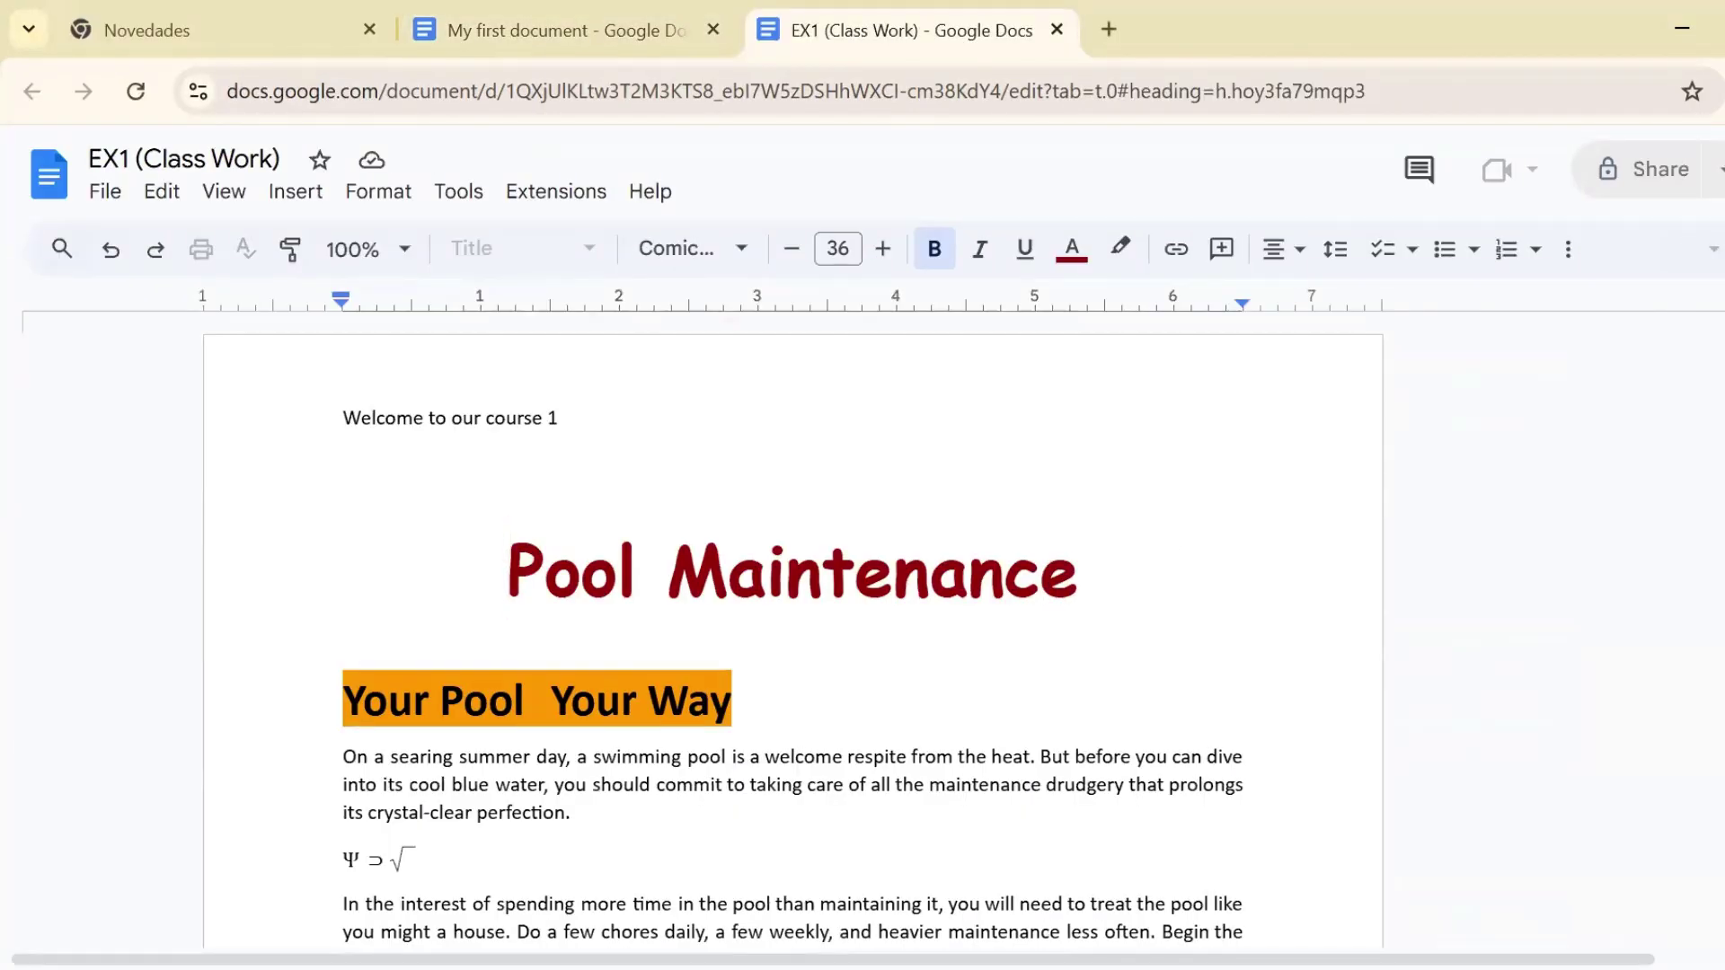
# Try selecting the whole first paragraph below the "Your Pool Your Way" heading and clear the selection.
pyautogui.tripleClick(485, 746)
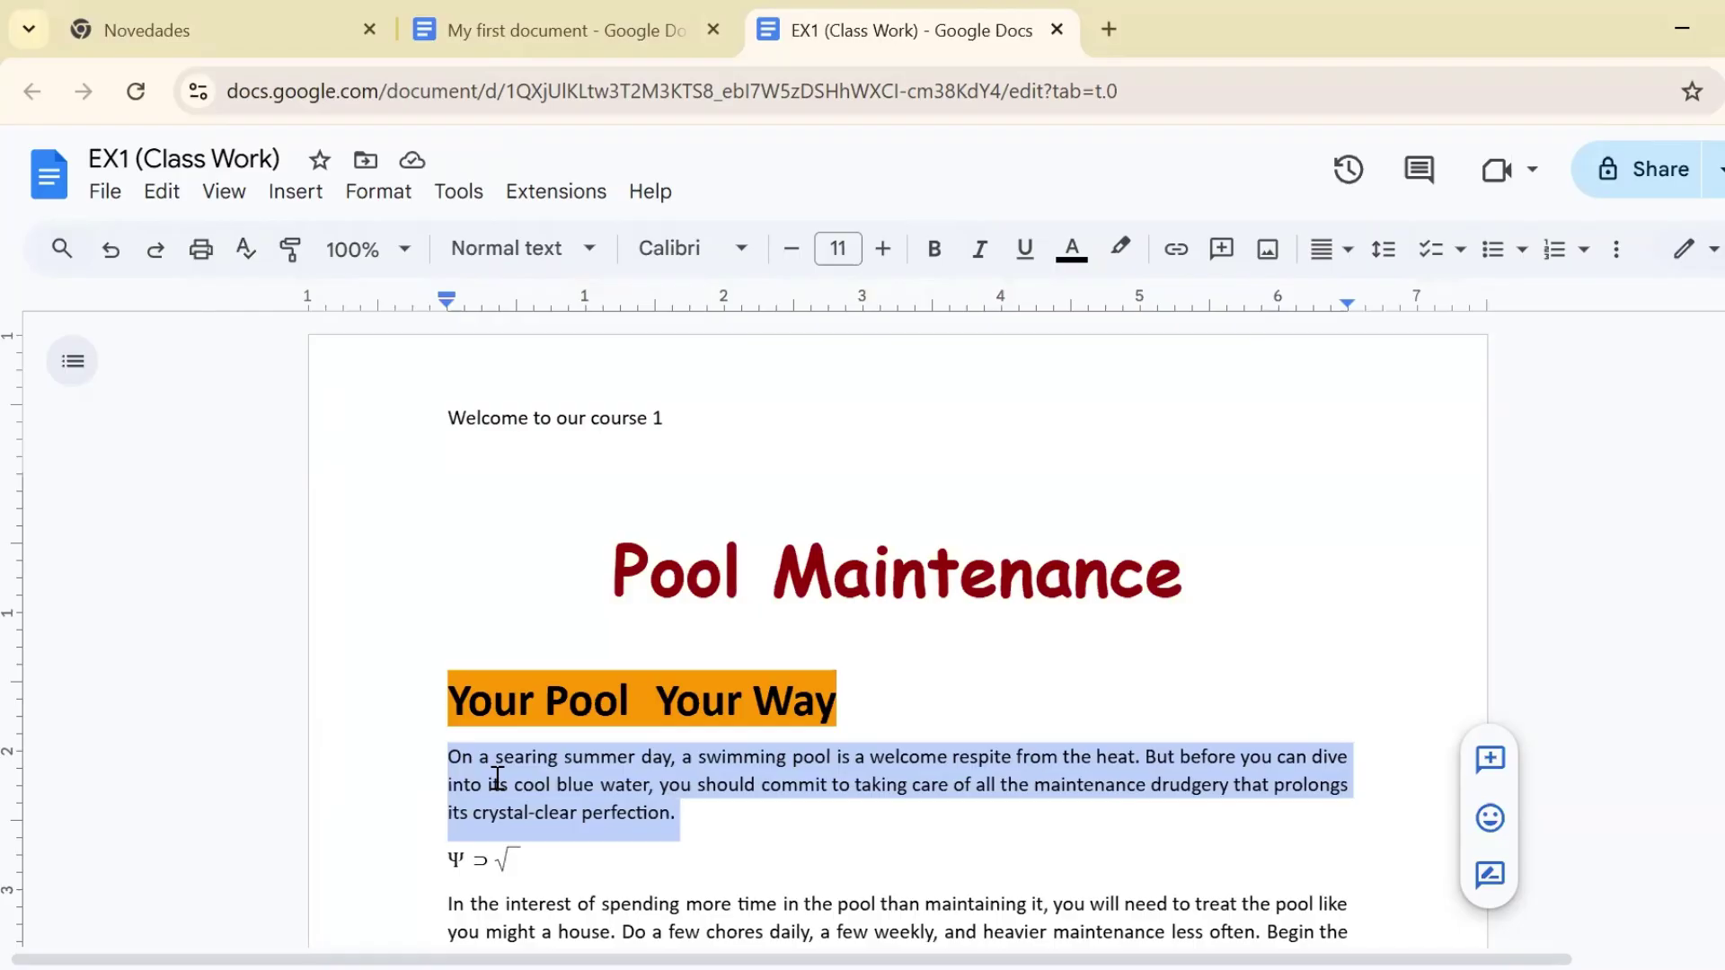
pyautogui.click(681, 813)
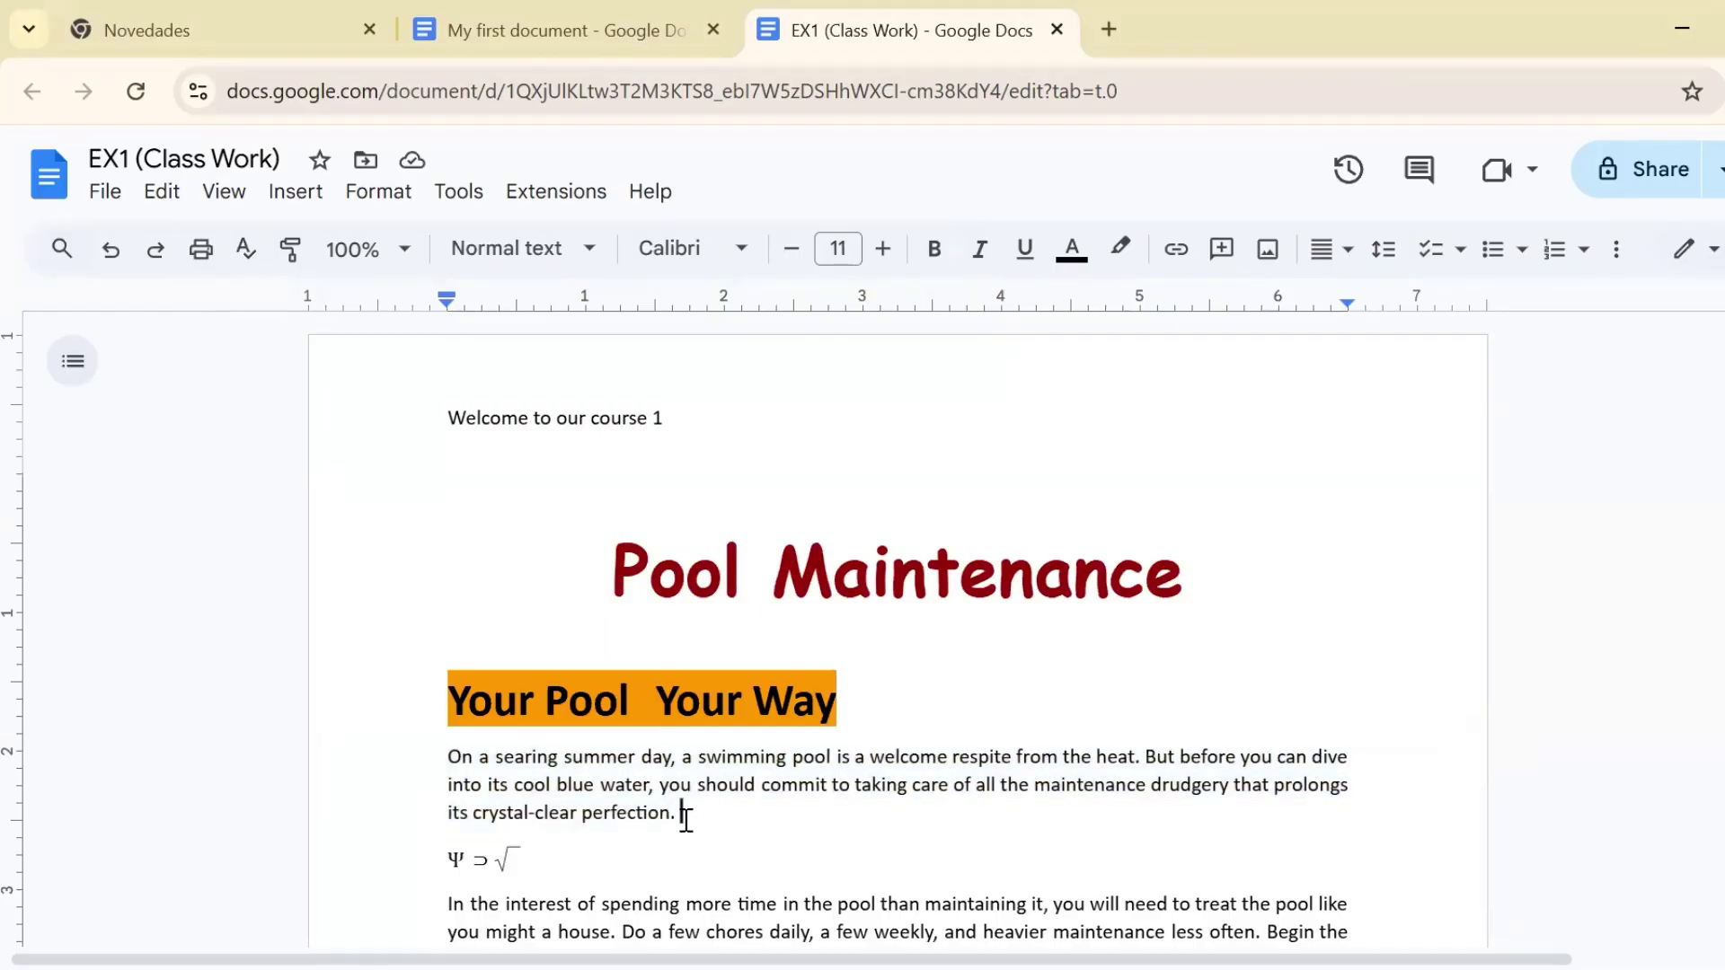
pyautogui.click(661, 787)
# Select the whole "Your Pool Your Way" heading and change its capitalization to lowercase.
pyautogui.tripleClick(832, 695)
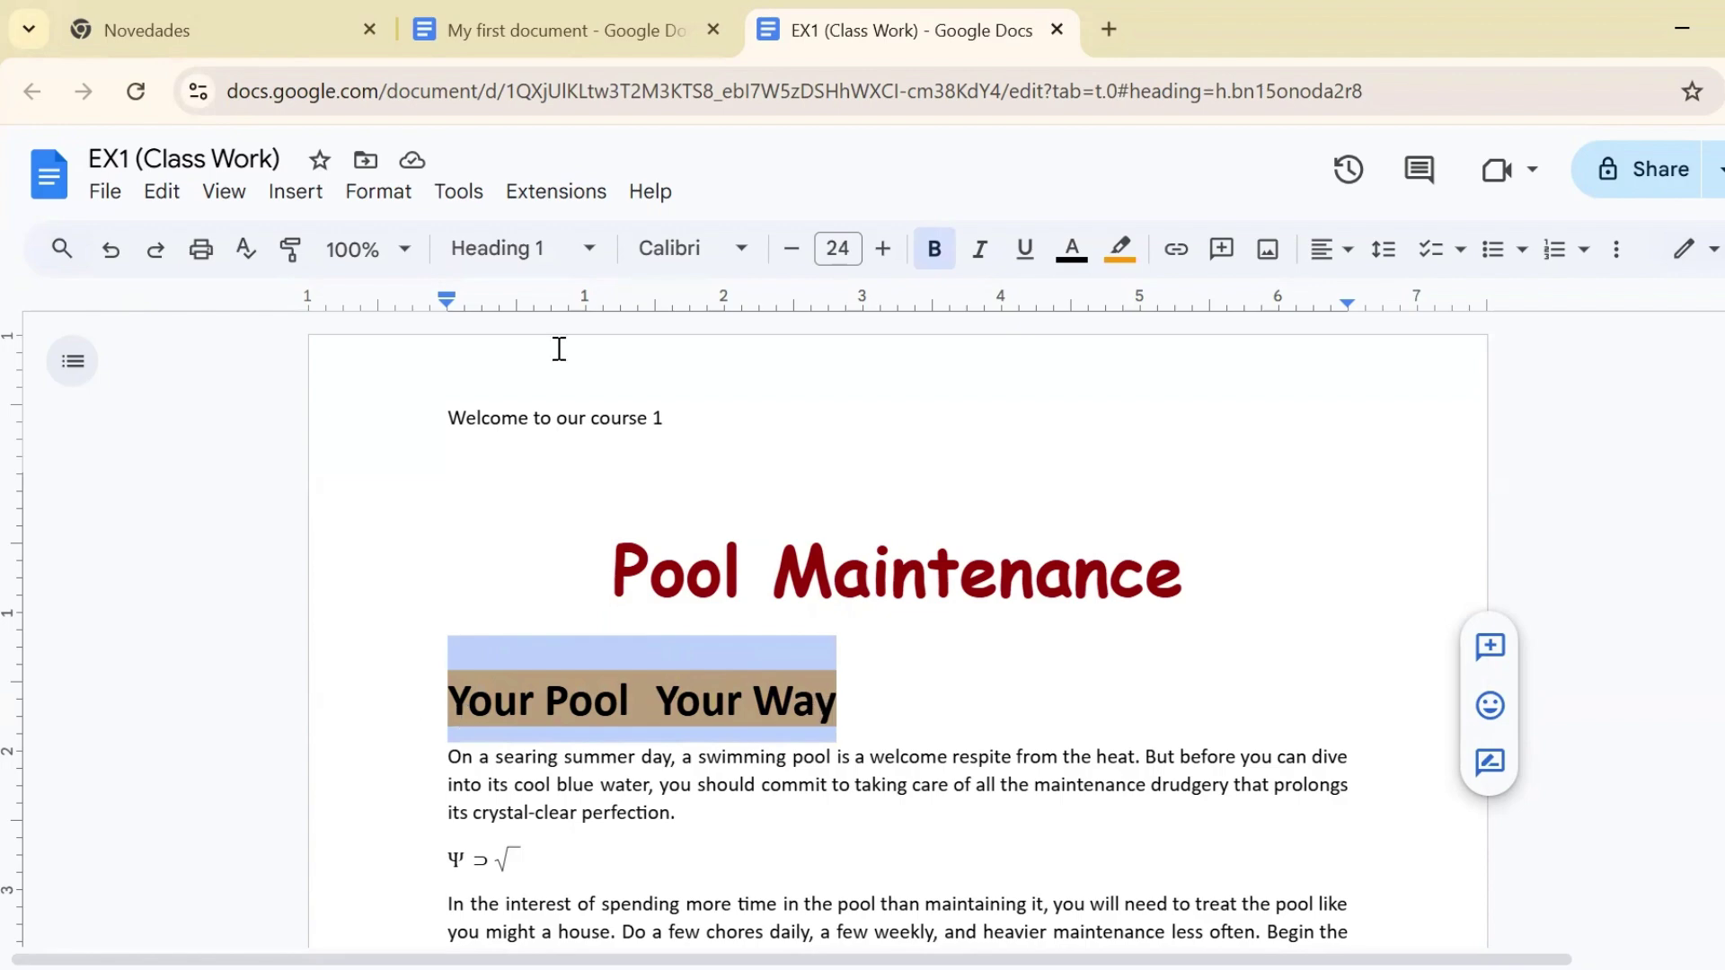
pyautogui.click(386, 190)
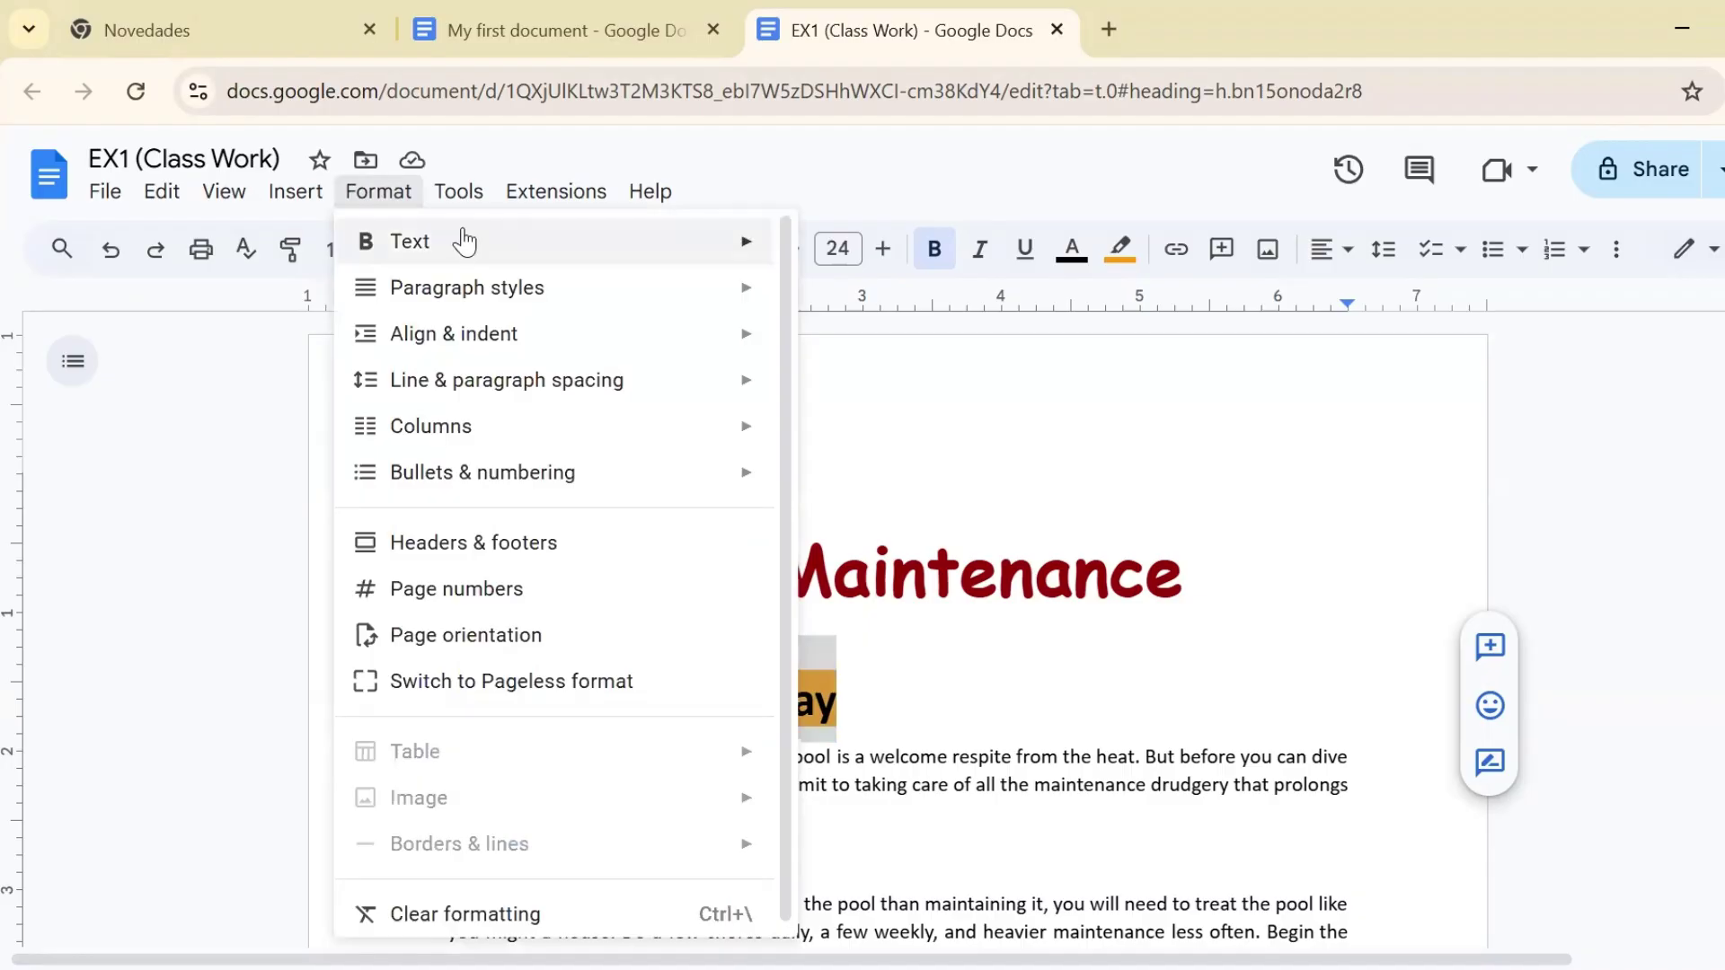
pyautogui.moveTo(465, 243)
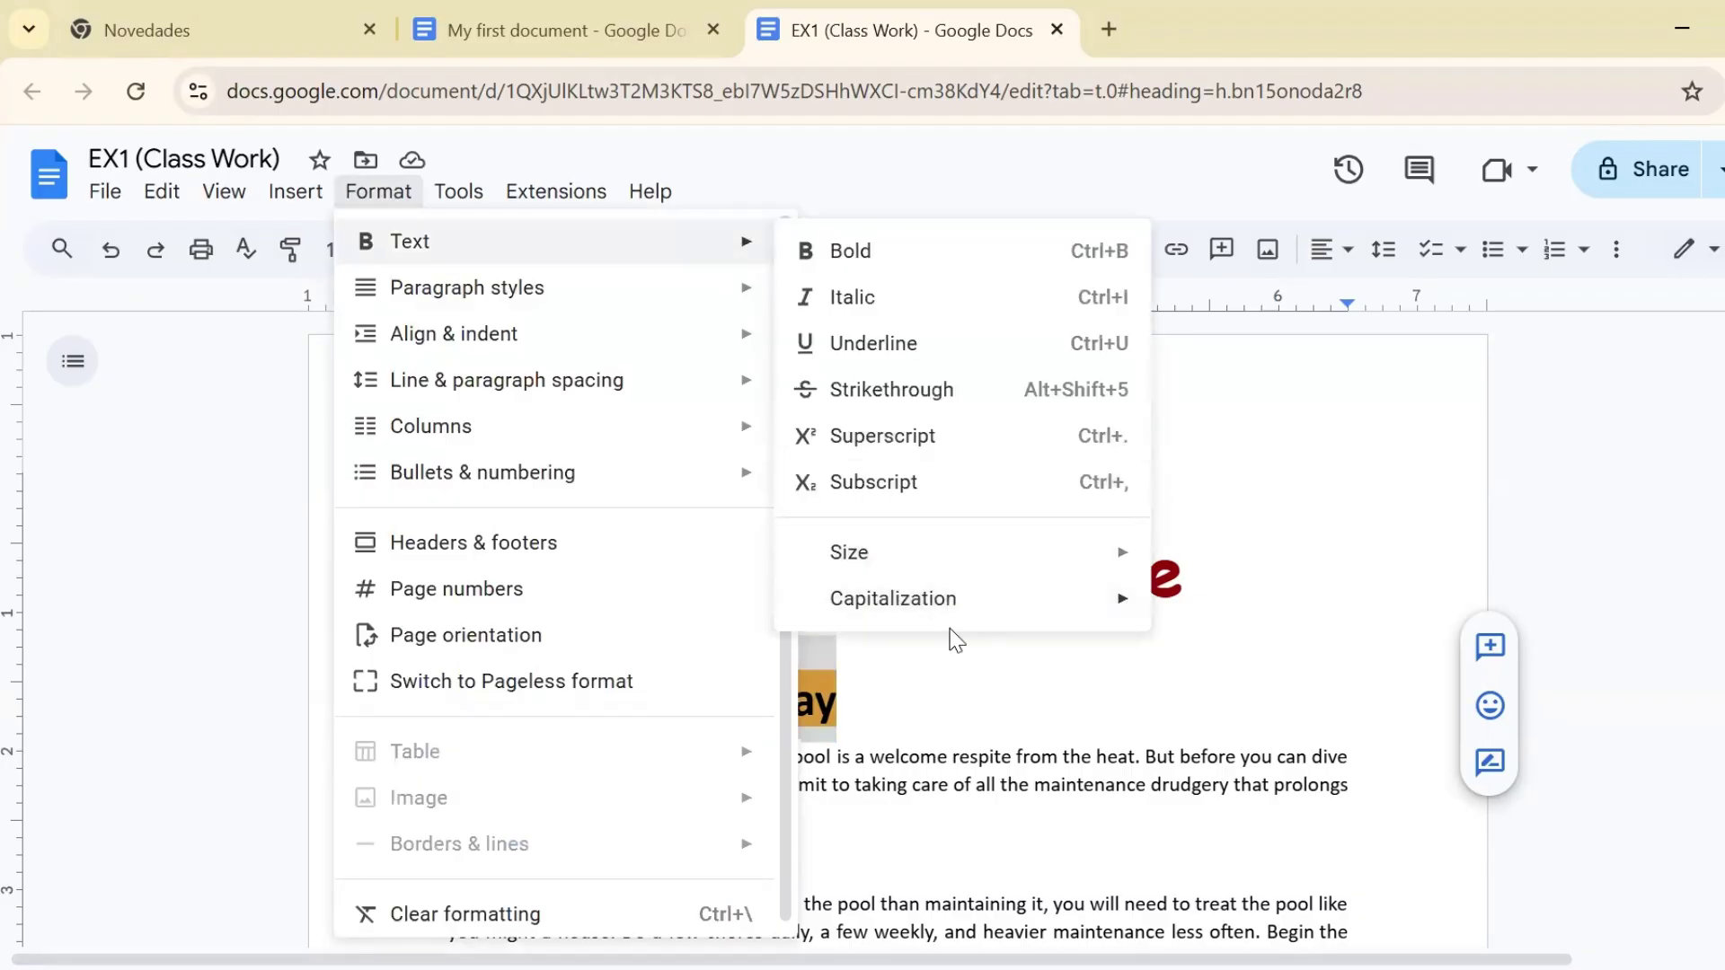
pyautogui.moveTo(975, 617)
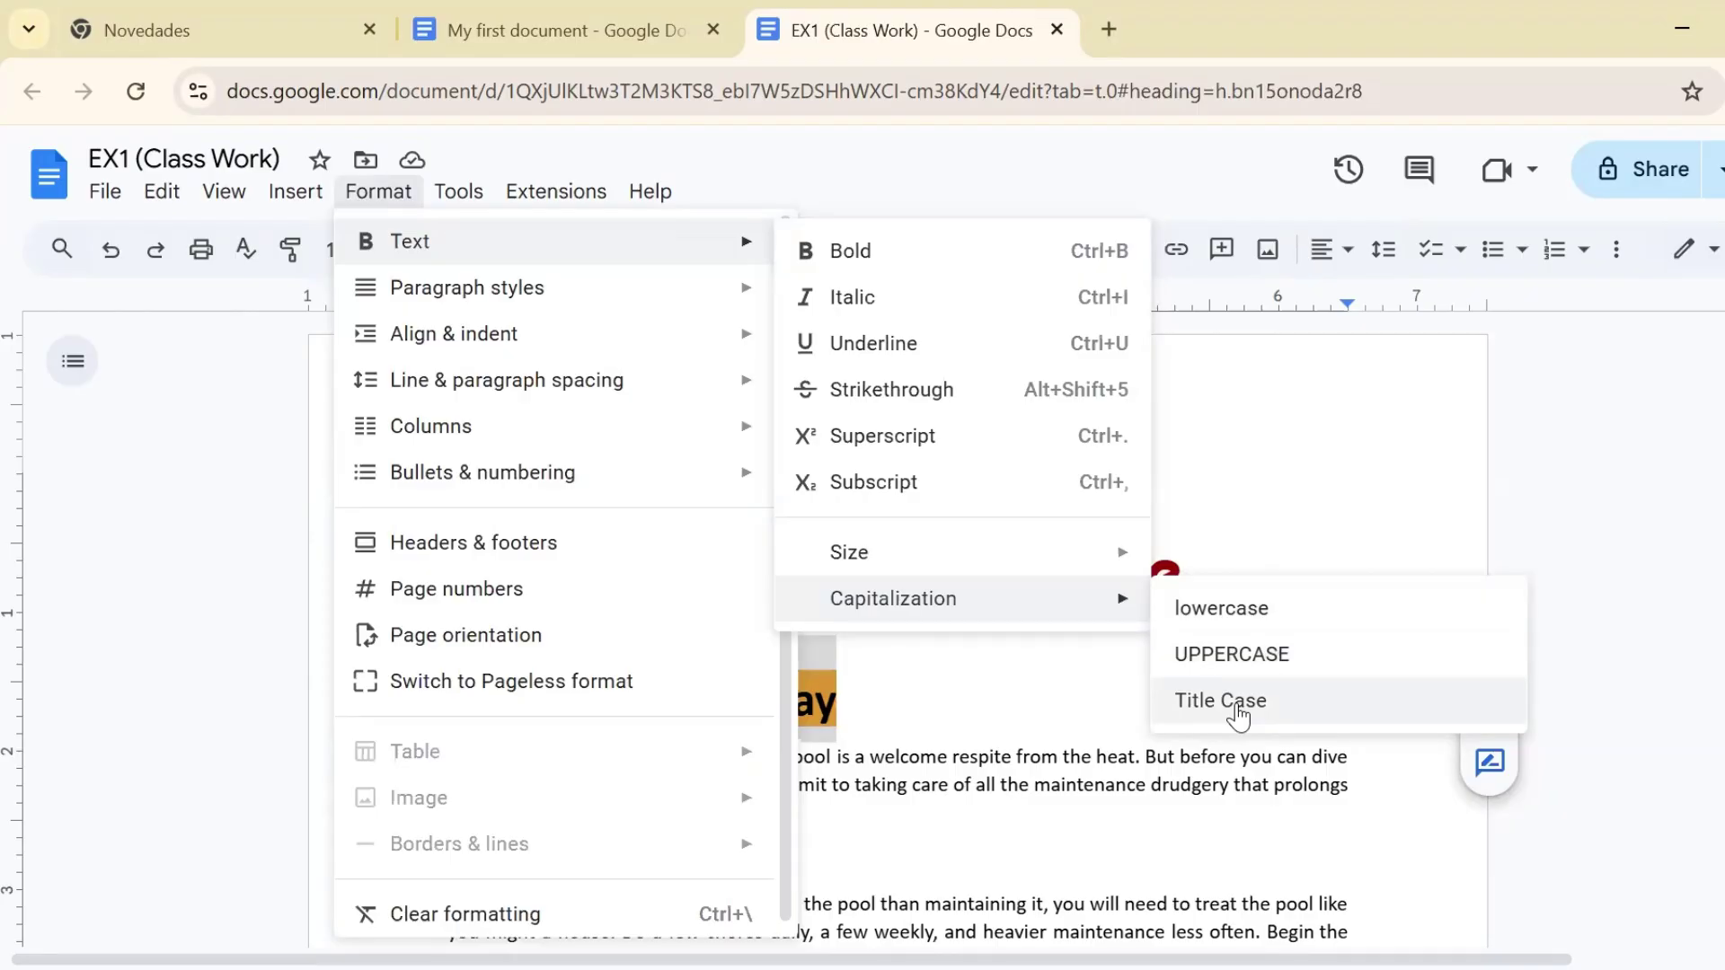
pyautogui.click(1240, 604)
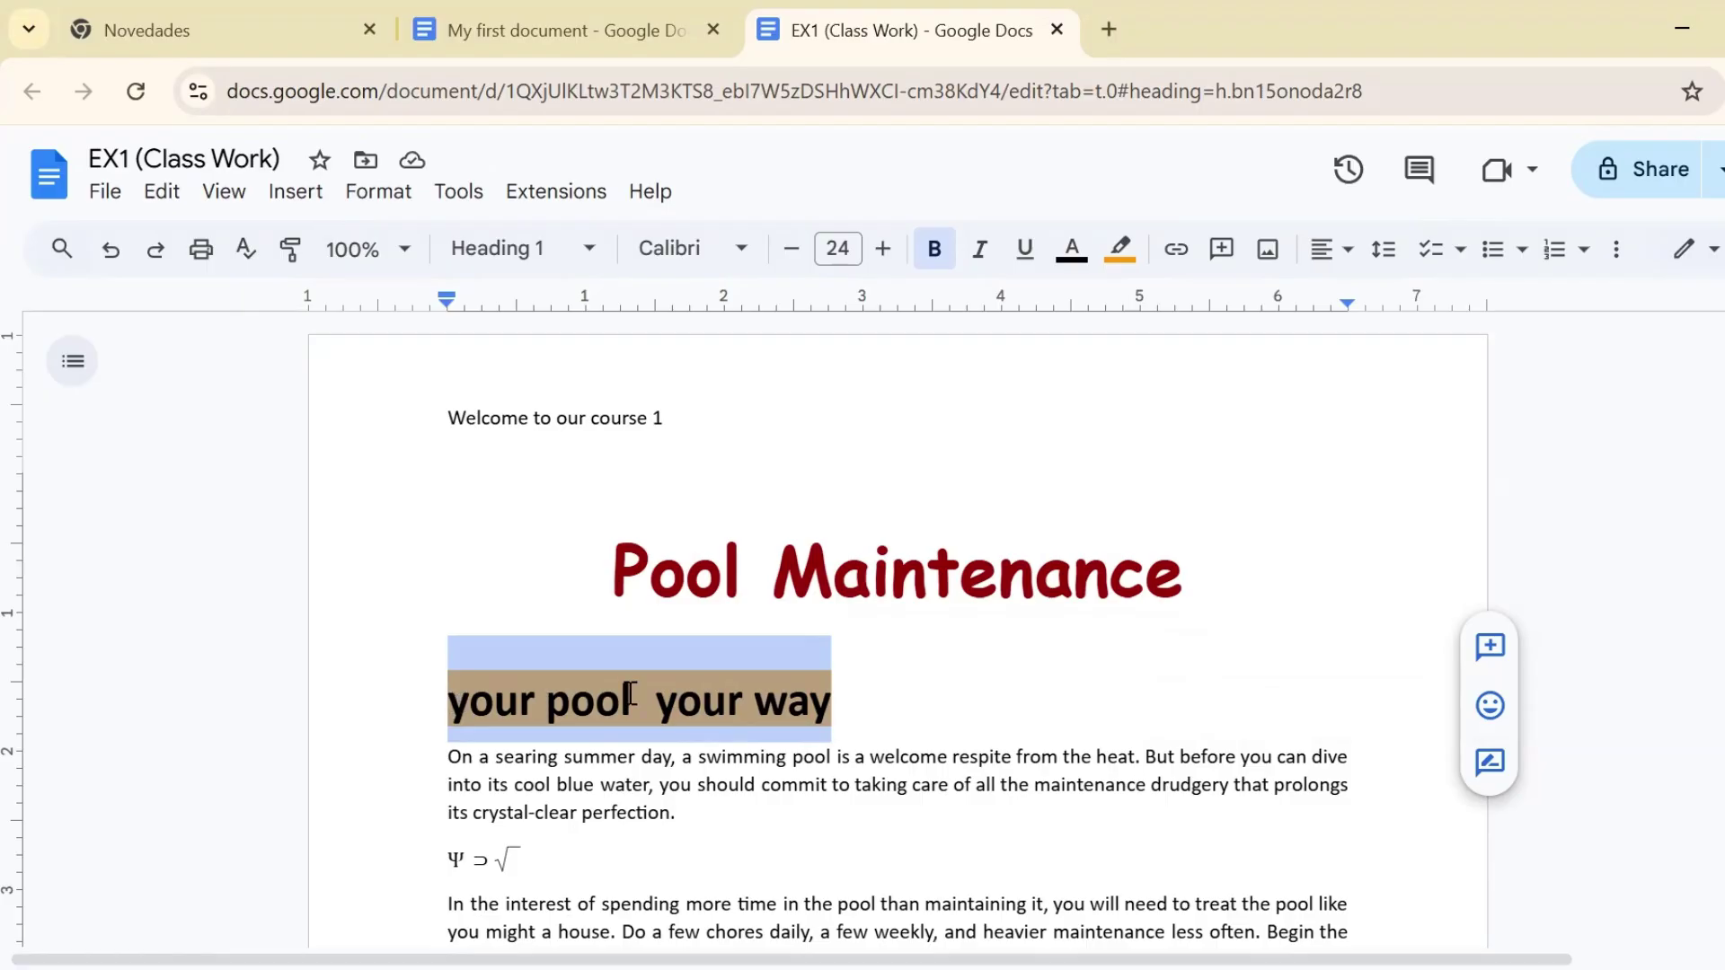
# Change the capitalization of the selected "Your Pool Your Way" heading to UPPERCASE.
pyautogui.click(376, 193)
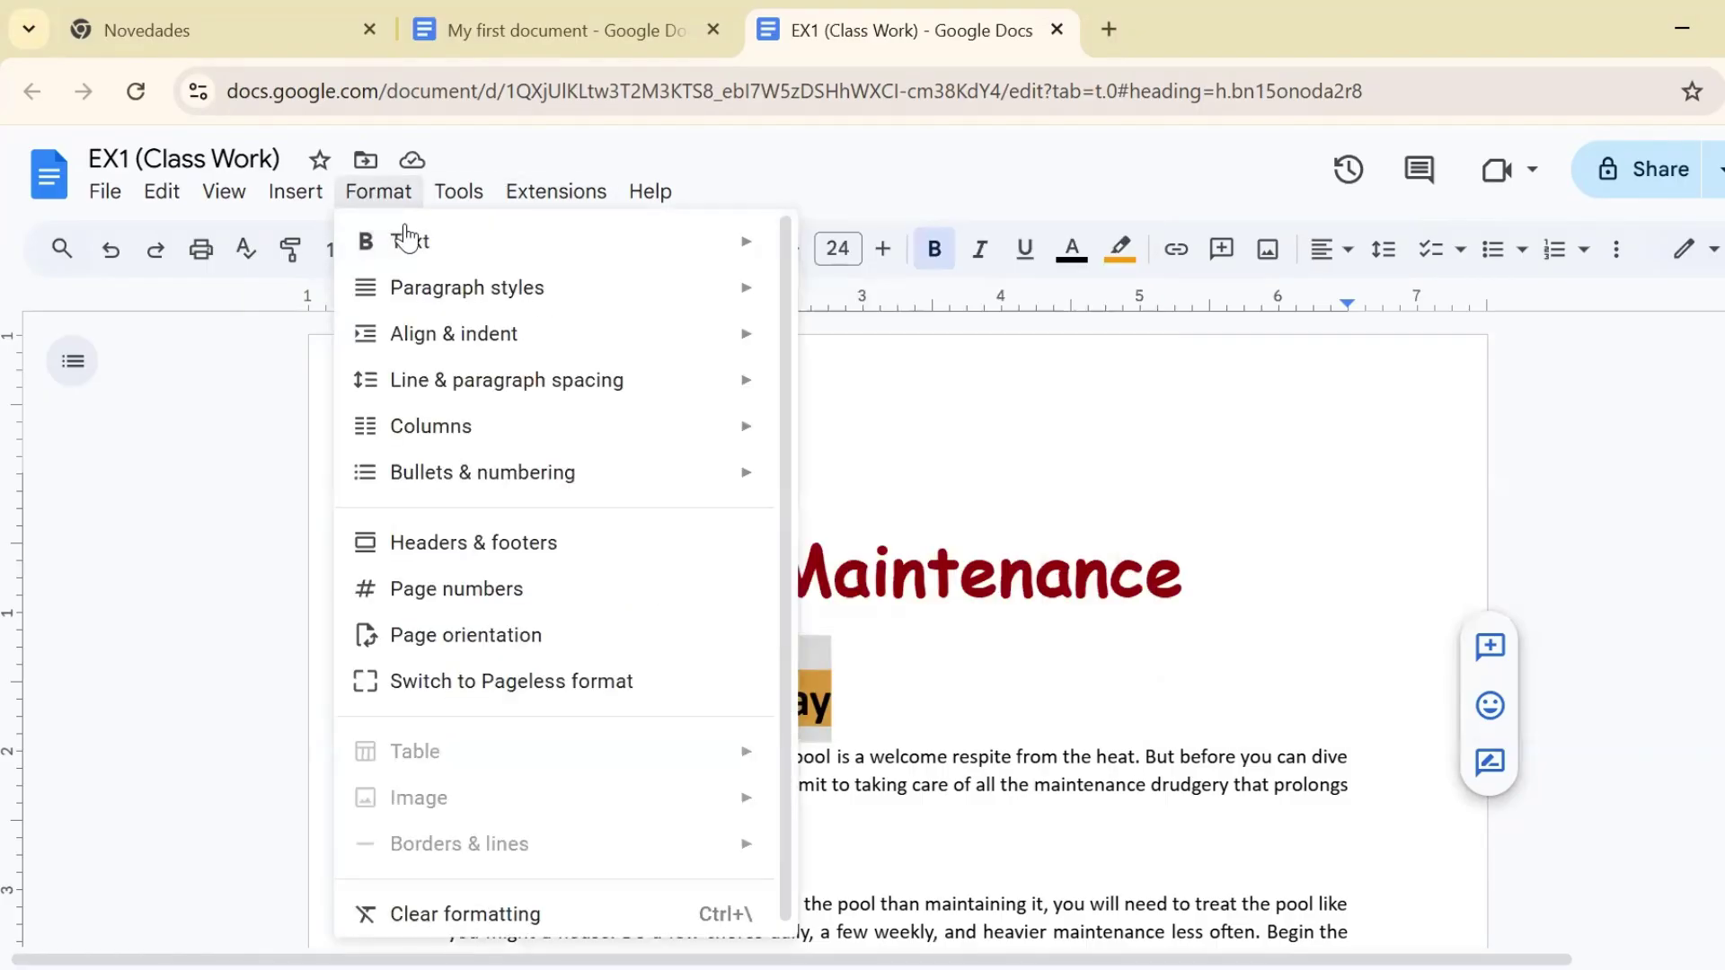
pyautogui.moveTo(670, 246)
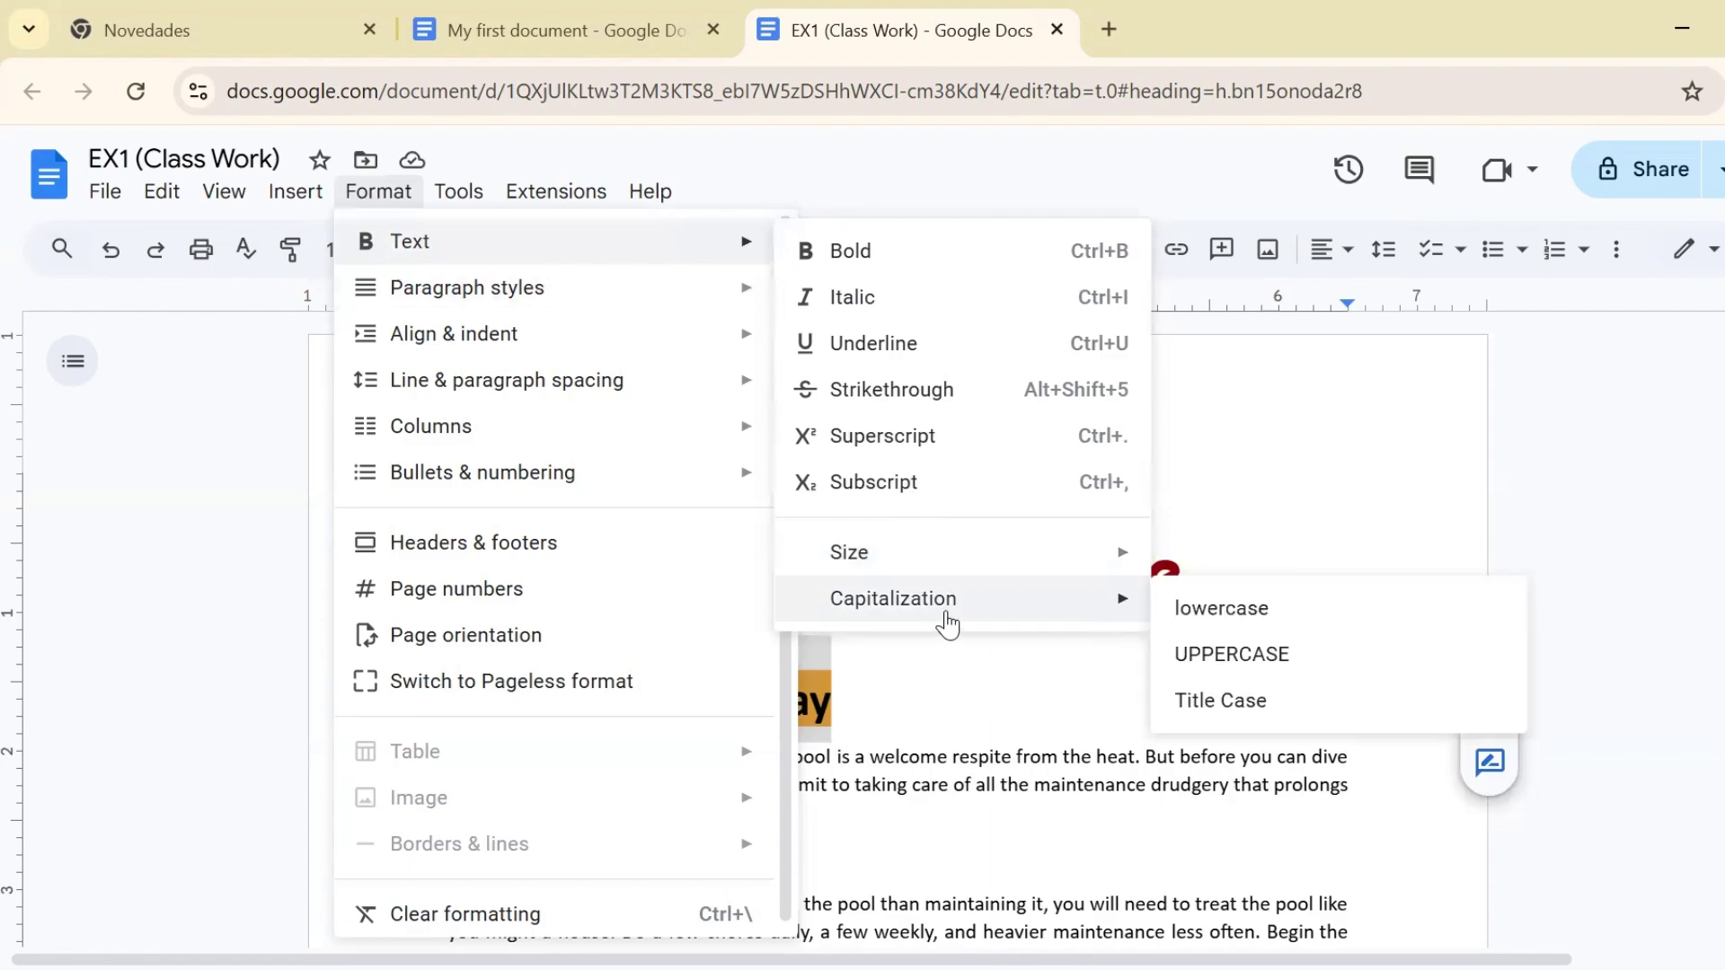
pyautogui.click(1228, 654)
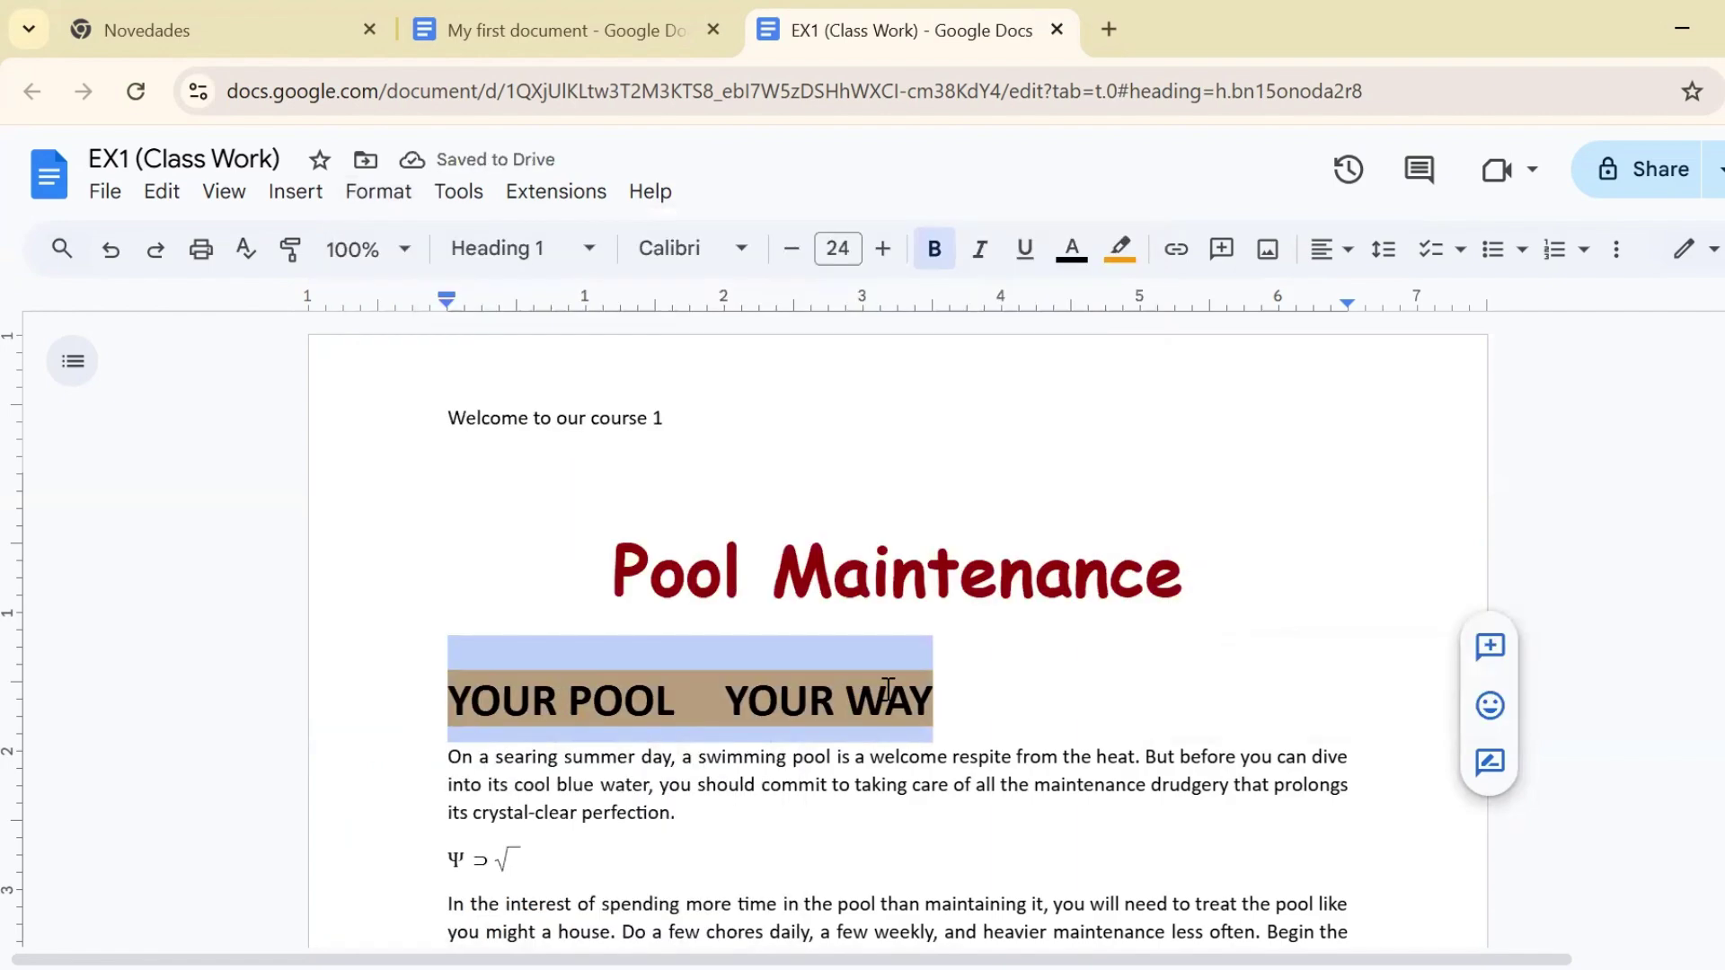
# Change the capitalization of the selected "Your Pool Your Way" heading to Title Case.
pyautogui.click(378, 202)
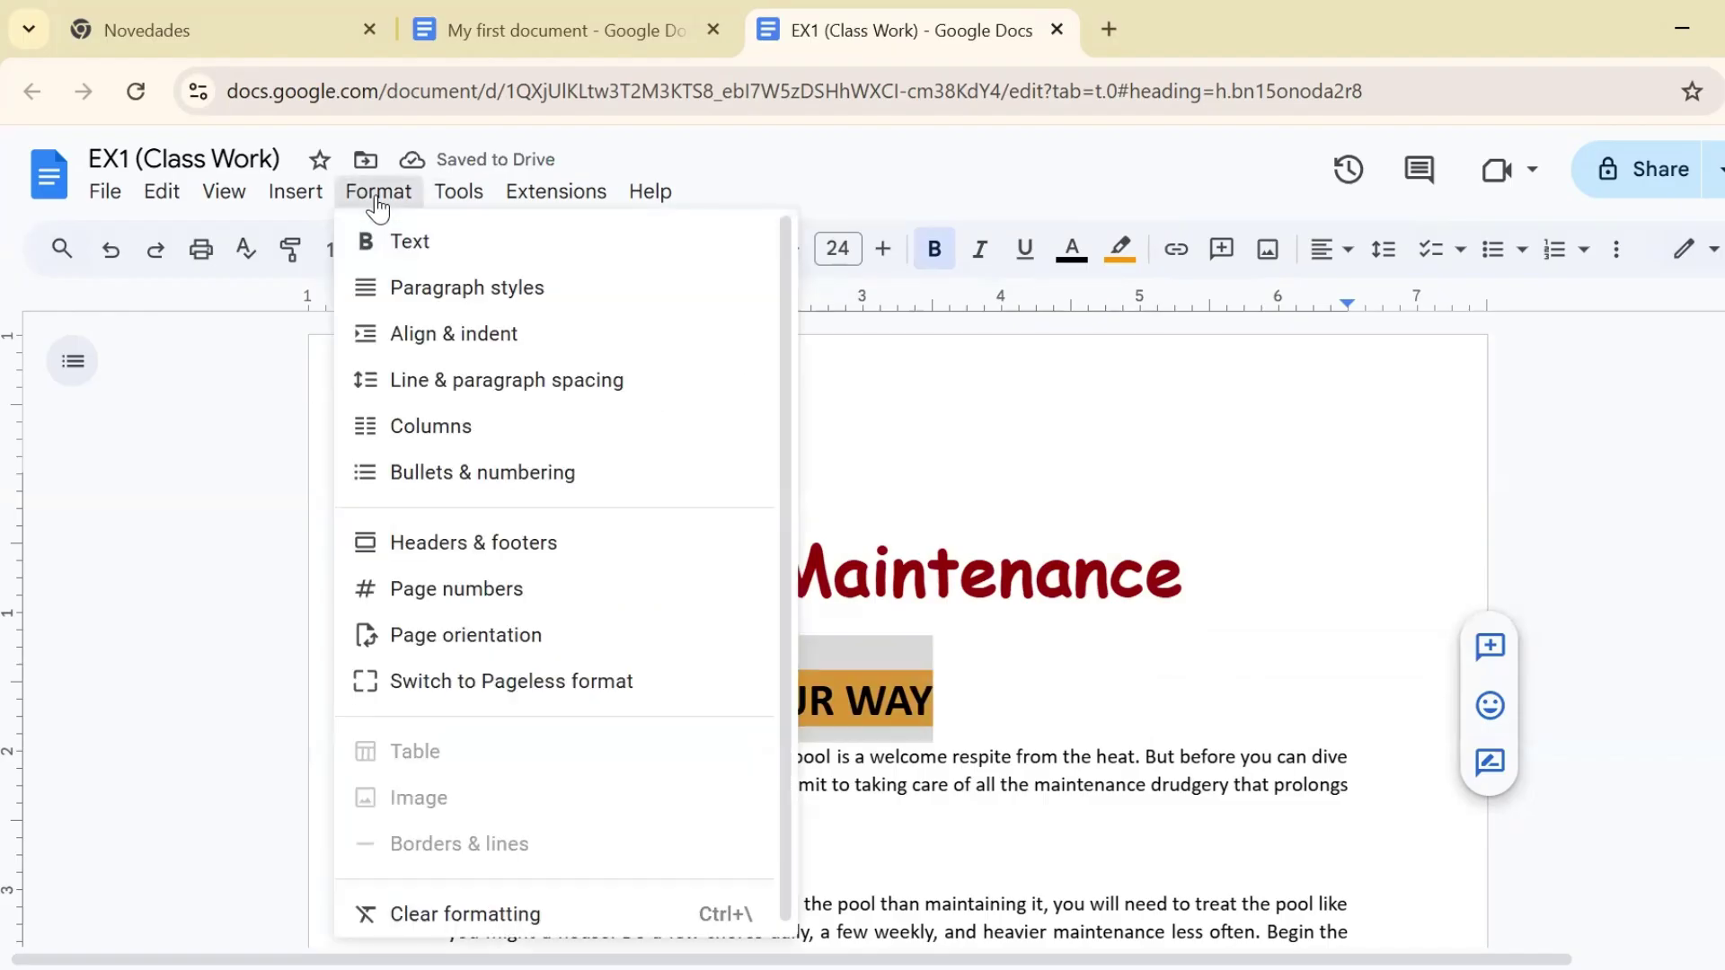
pyautogui.moveTo(881, 620)
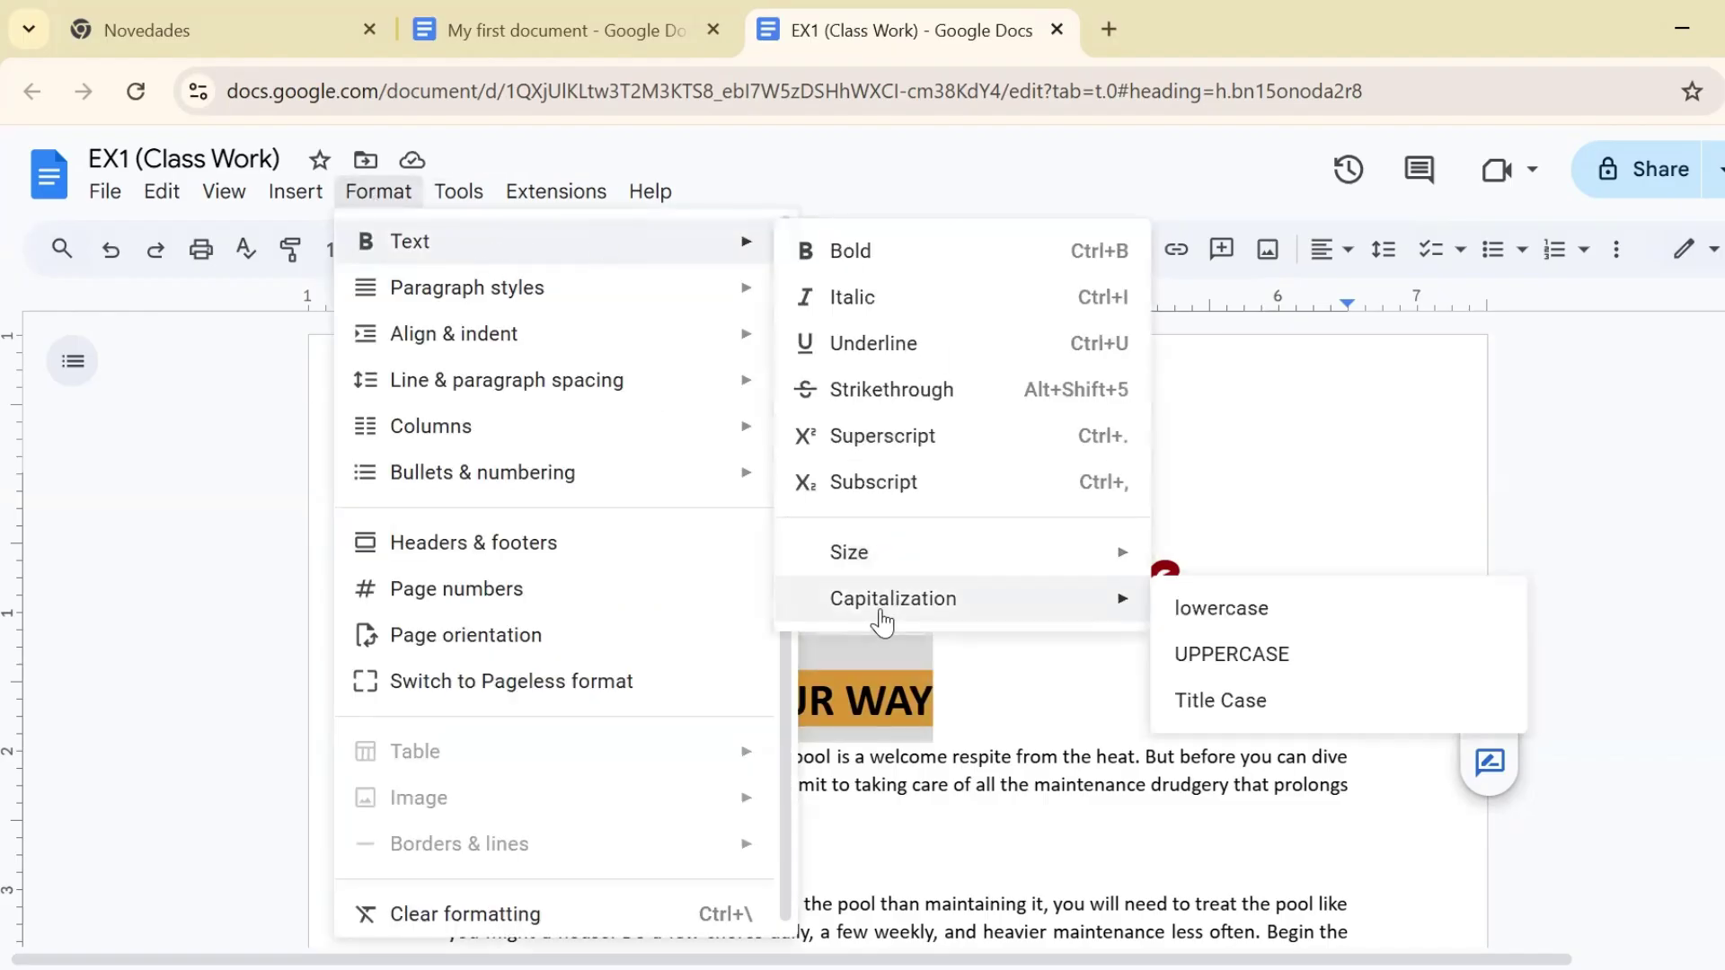
pyautogui.click(1177, 700)
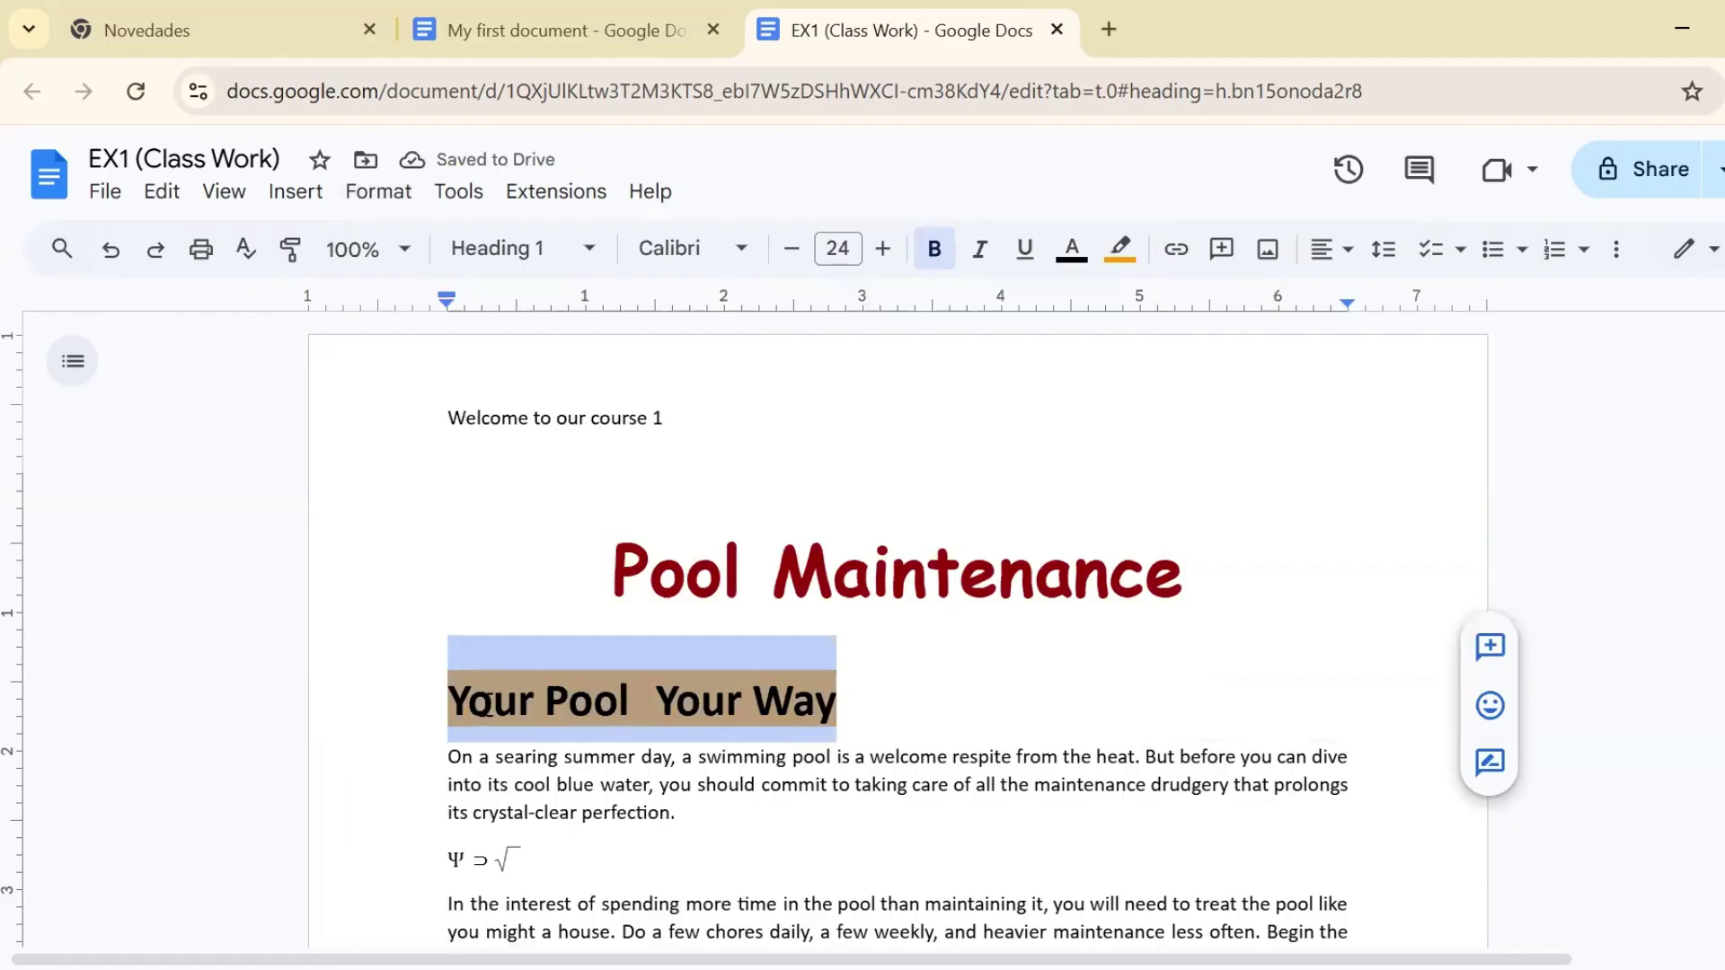
# Set up top, bottom, left and right borders for the first paragraph under the heading, with a dotted line 1.5 pt wide.
pyautogui.click(777, 756)
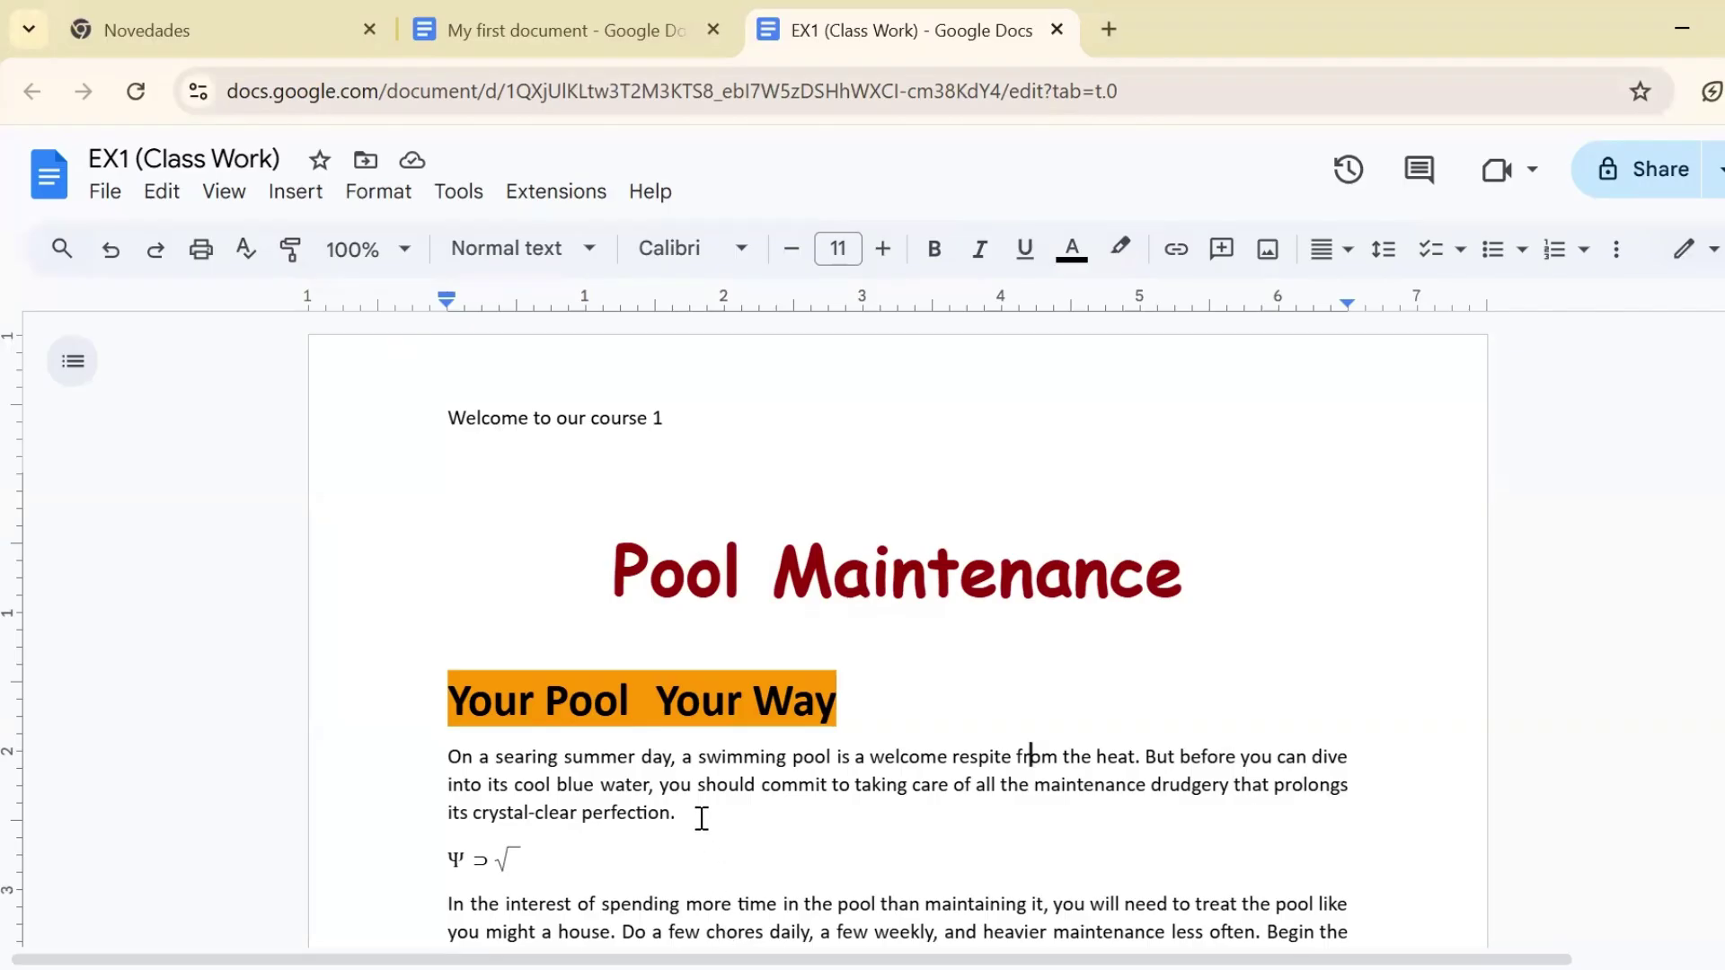
pyautogui.click(369, 197)
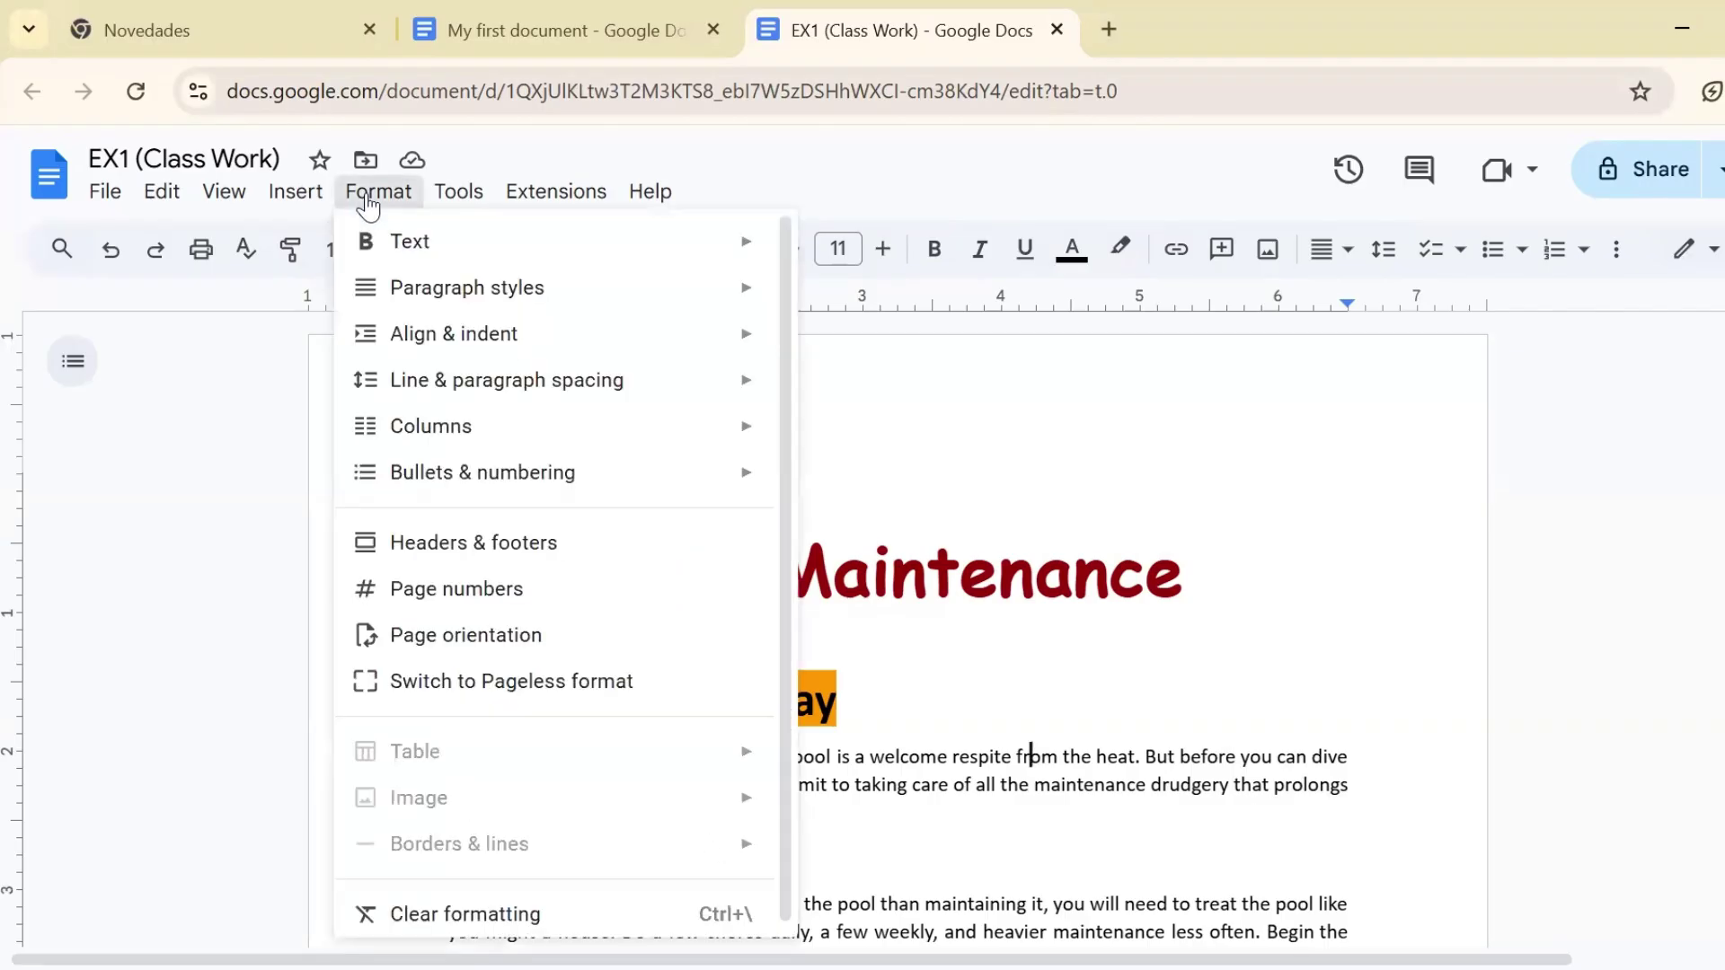
pyautogui.moveTo(483, 289)
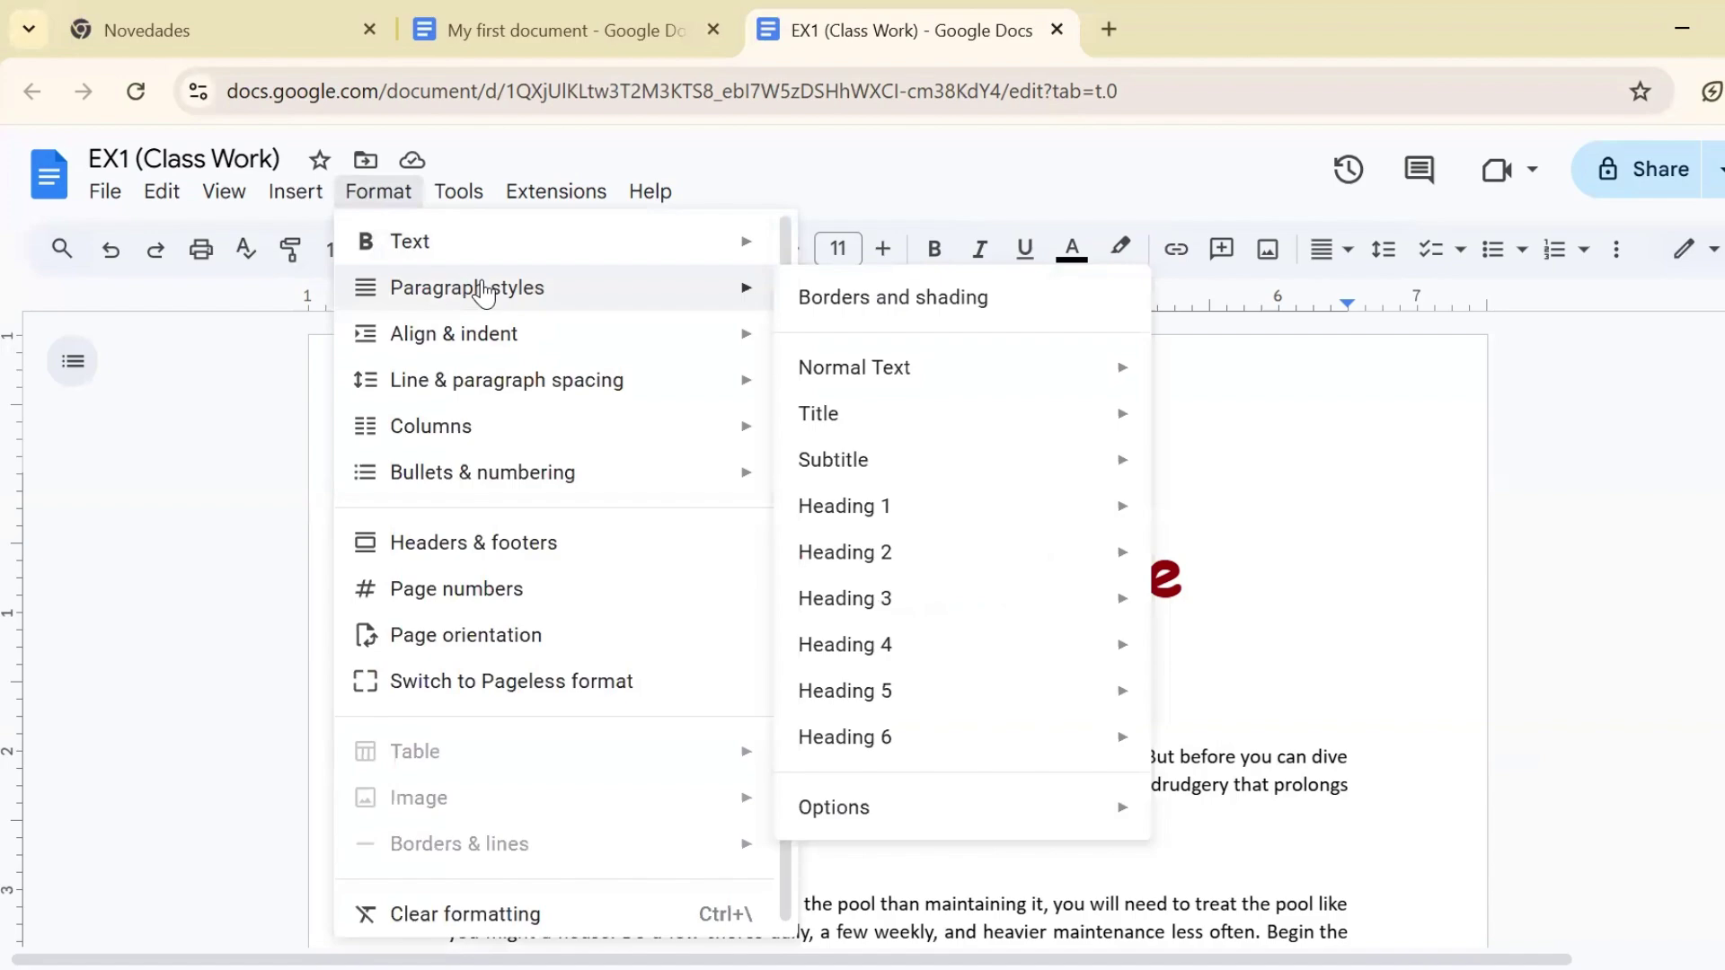
pyautogui.click(849, 304)
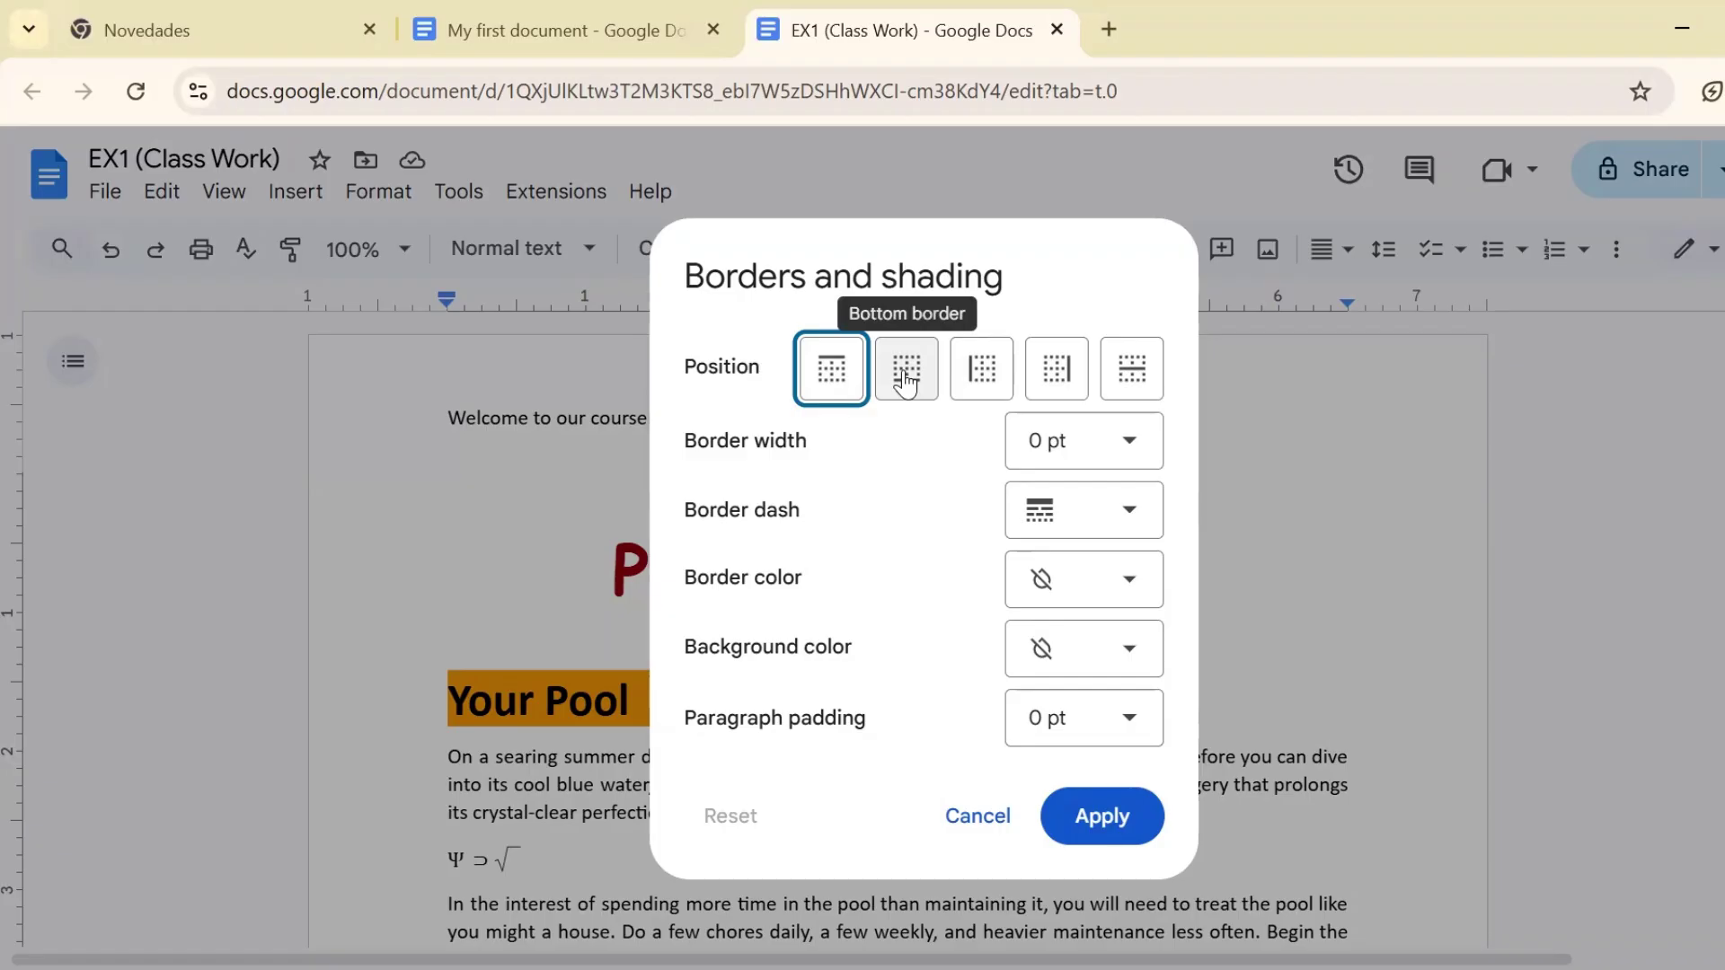
pyautogui.click(904, 381)
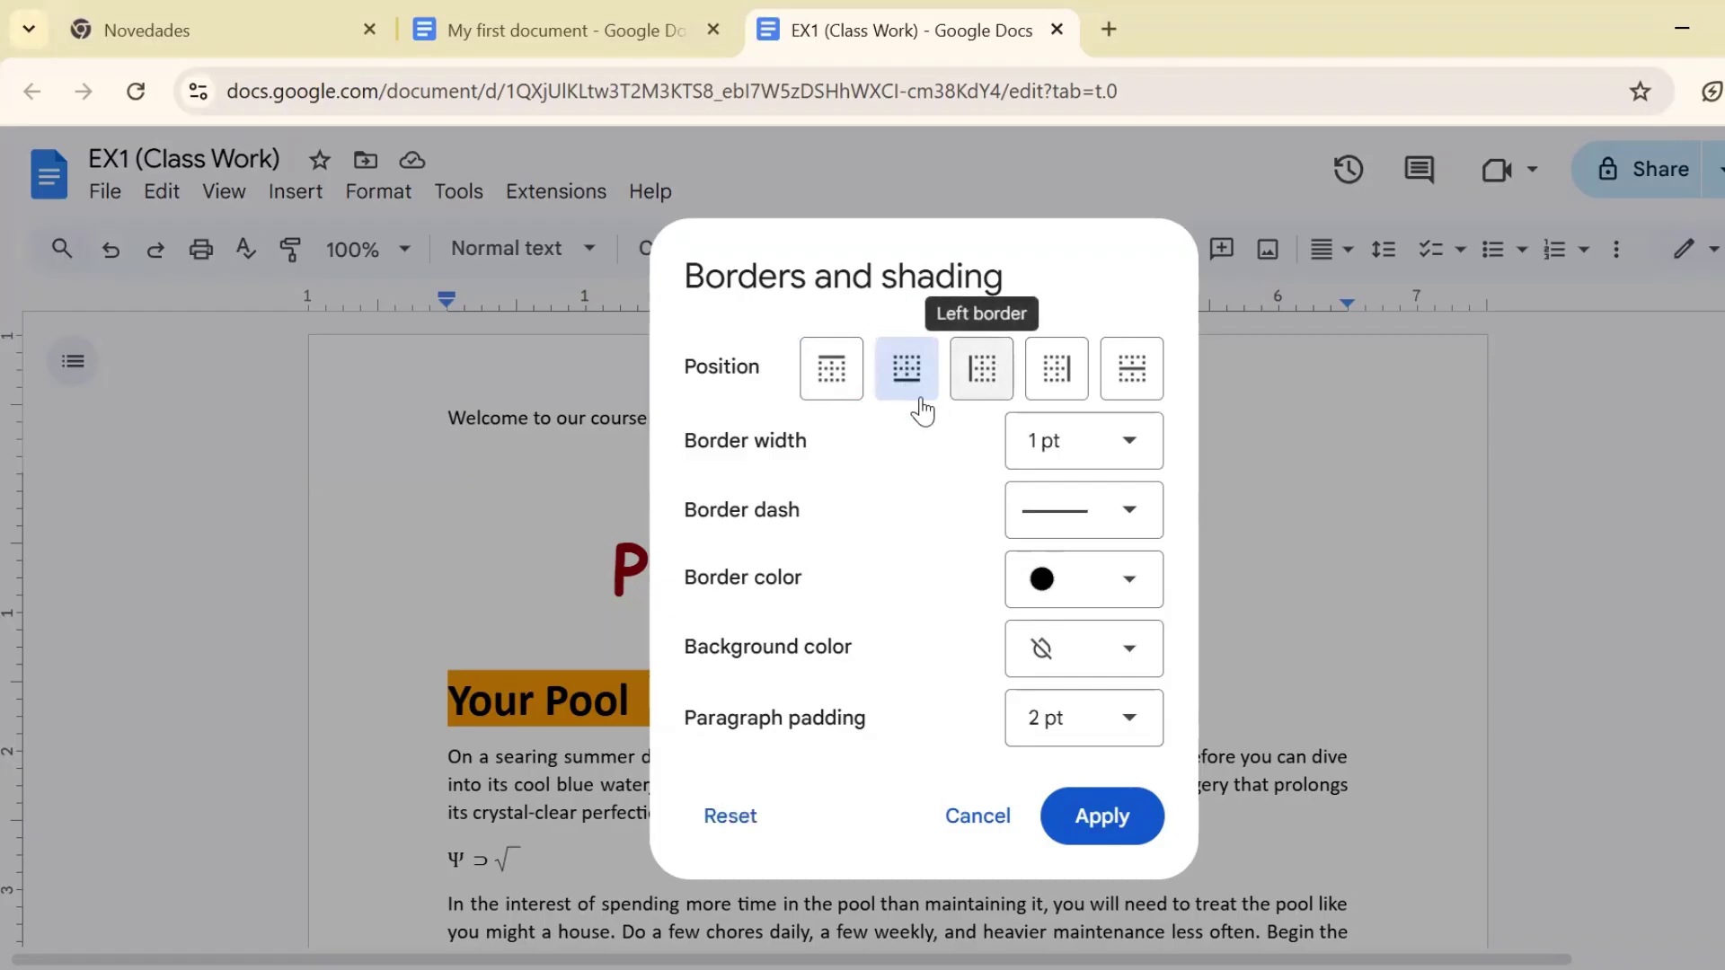
pyautogui.click(1128, 508)
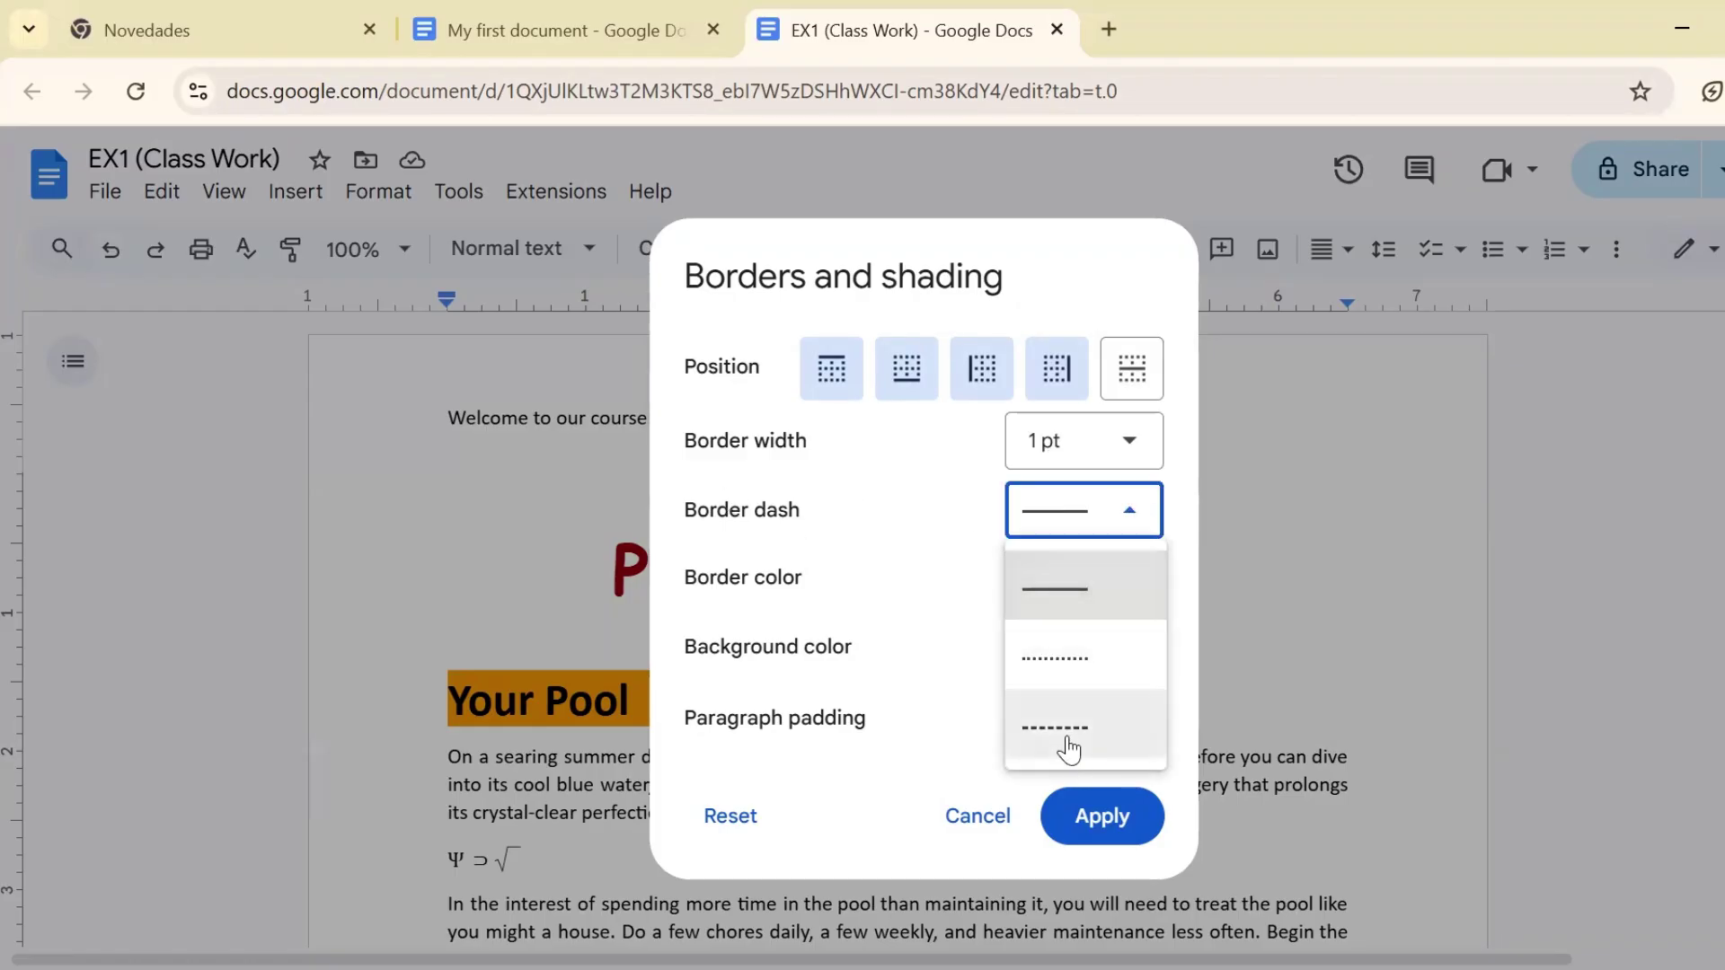
pyautogui.click(1073, 660)
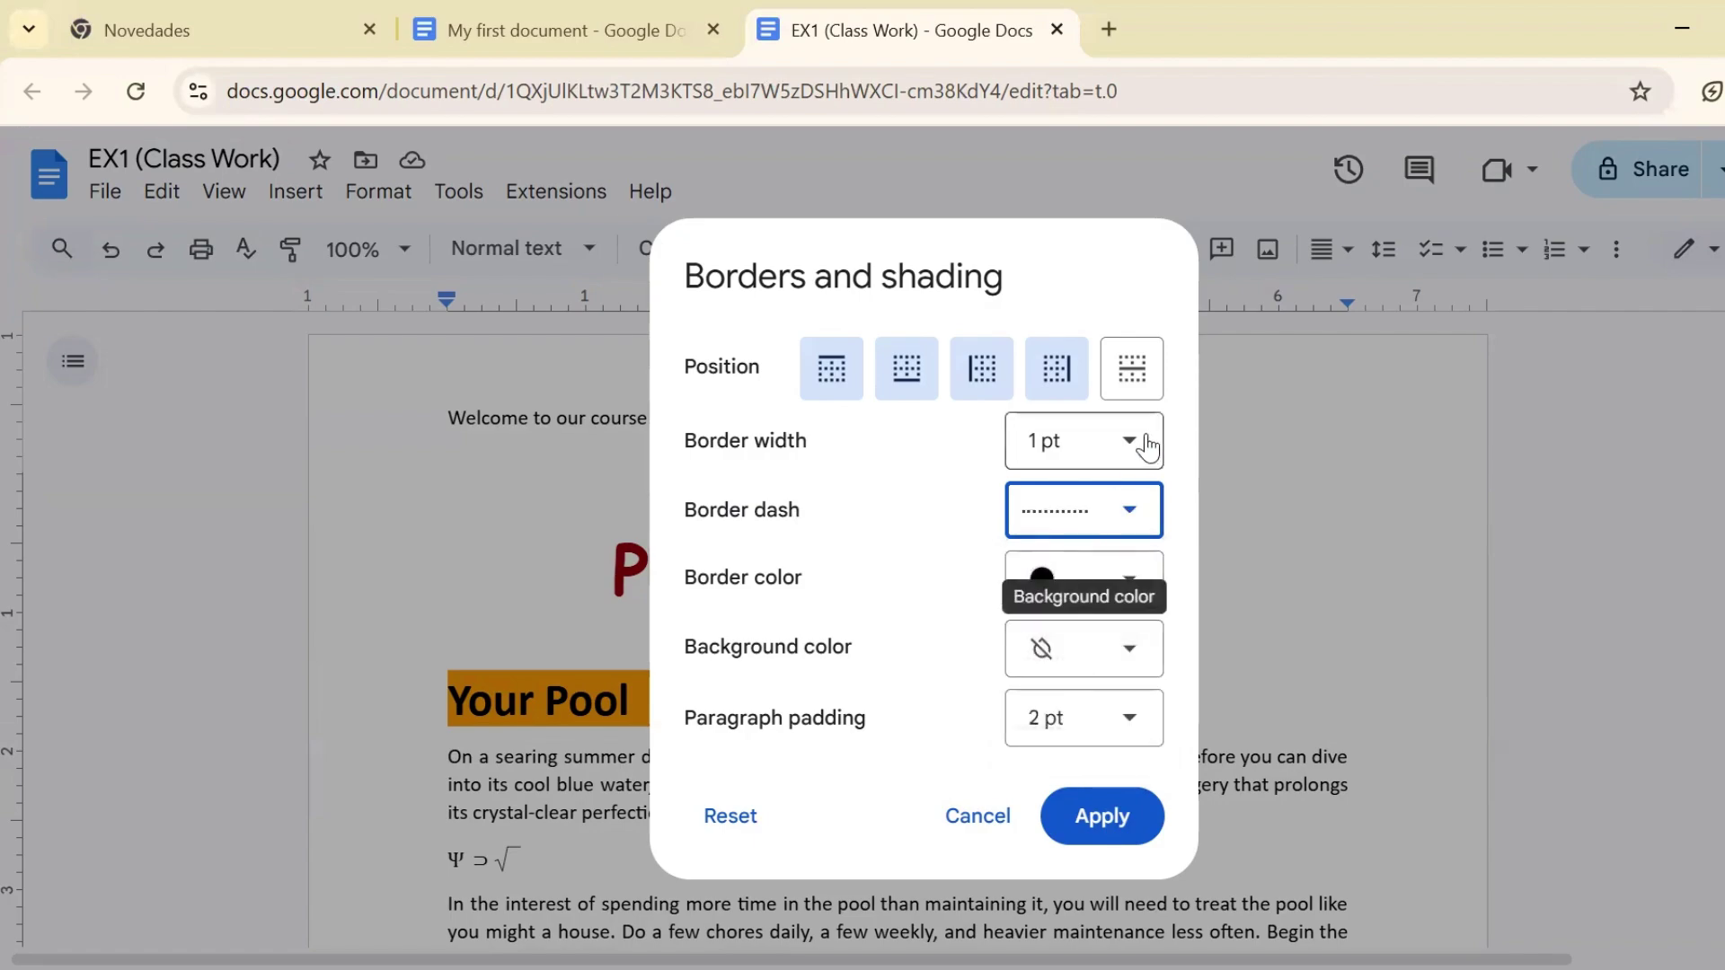
pyautogui.click(1116, 443)
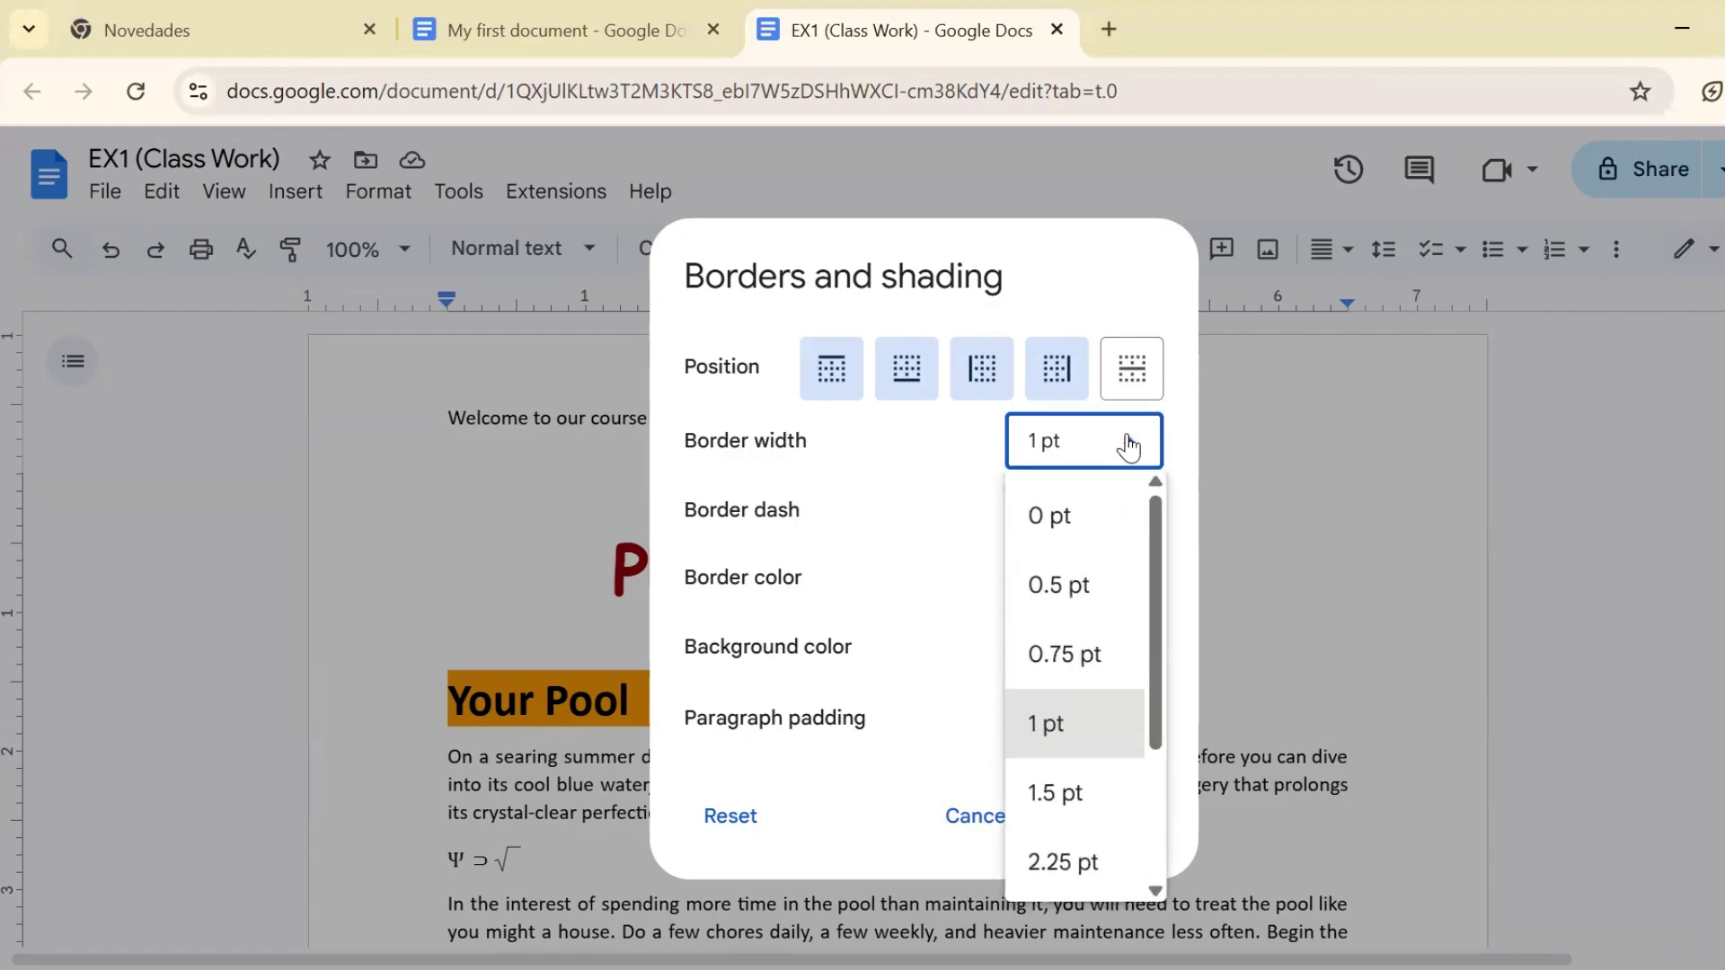
pyautogui.click(1078, 796)
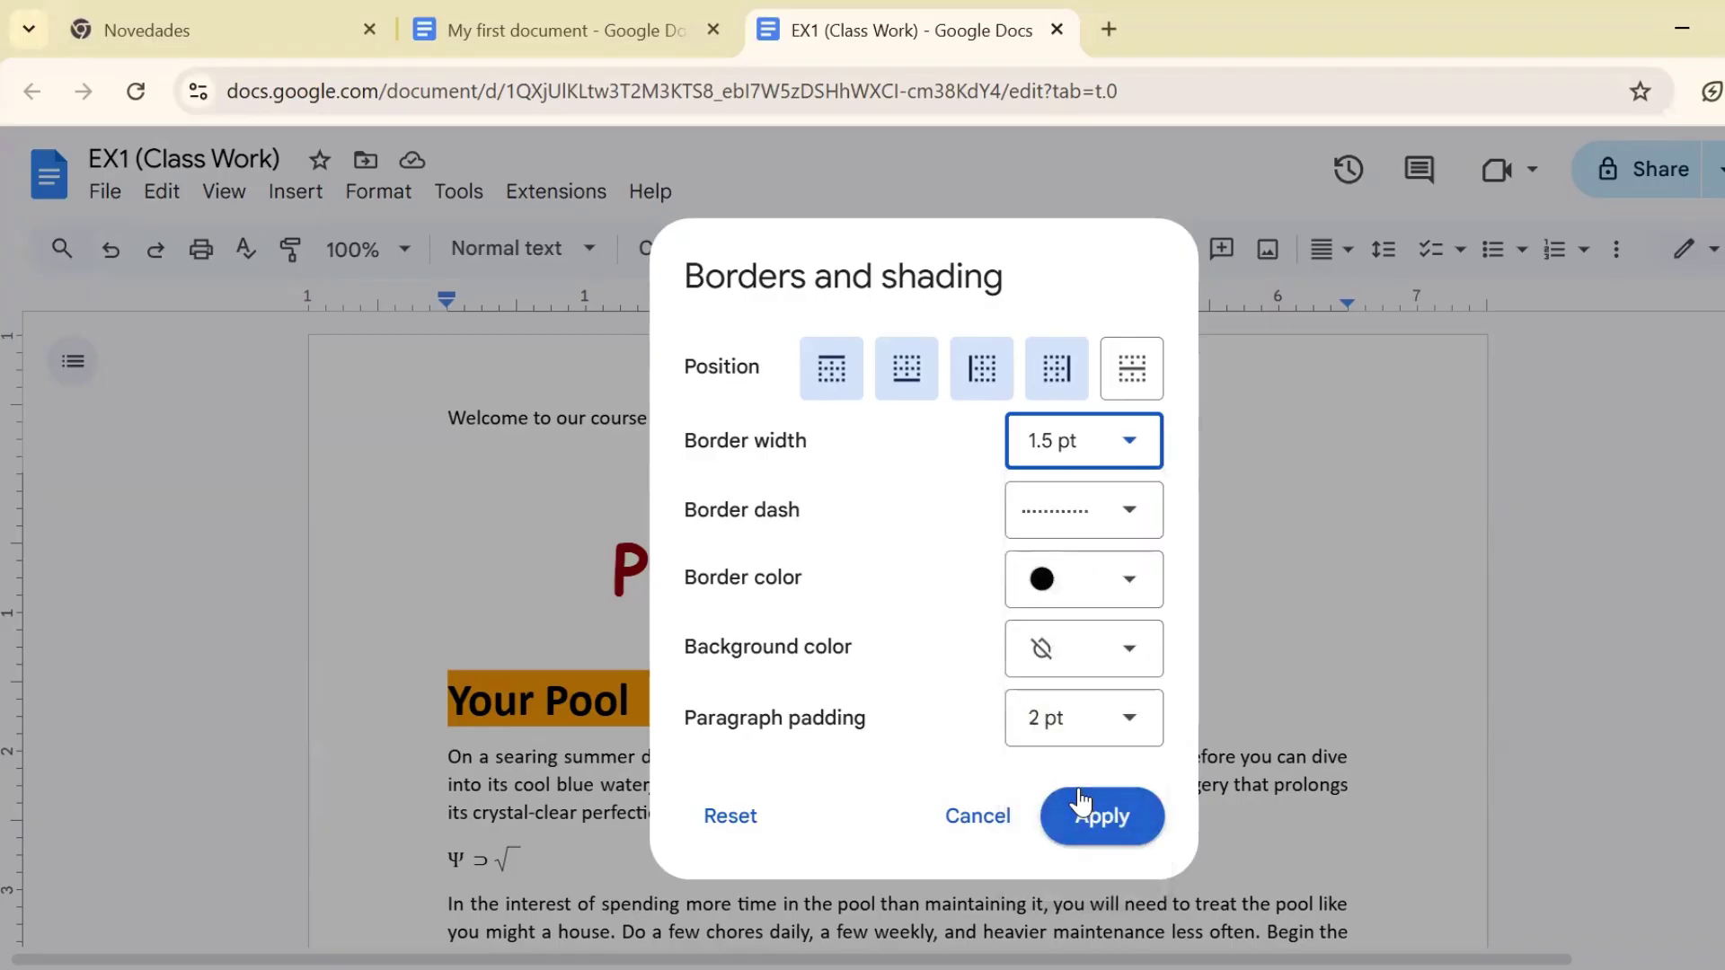
# Set the paragraph's border color to blue and its background to light pink, and apply the borders and shading.
pyautogui.click(1134, 593)
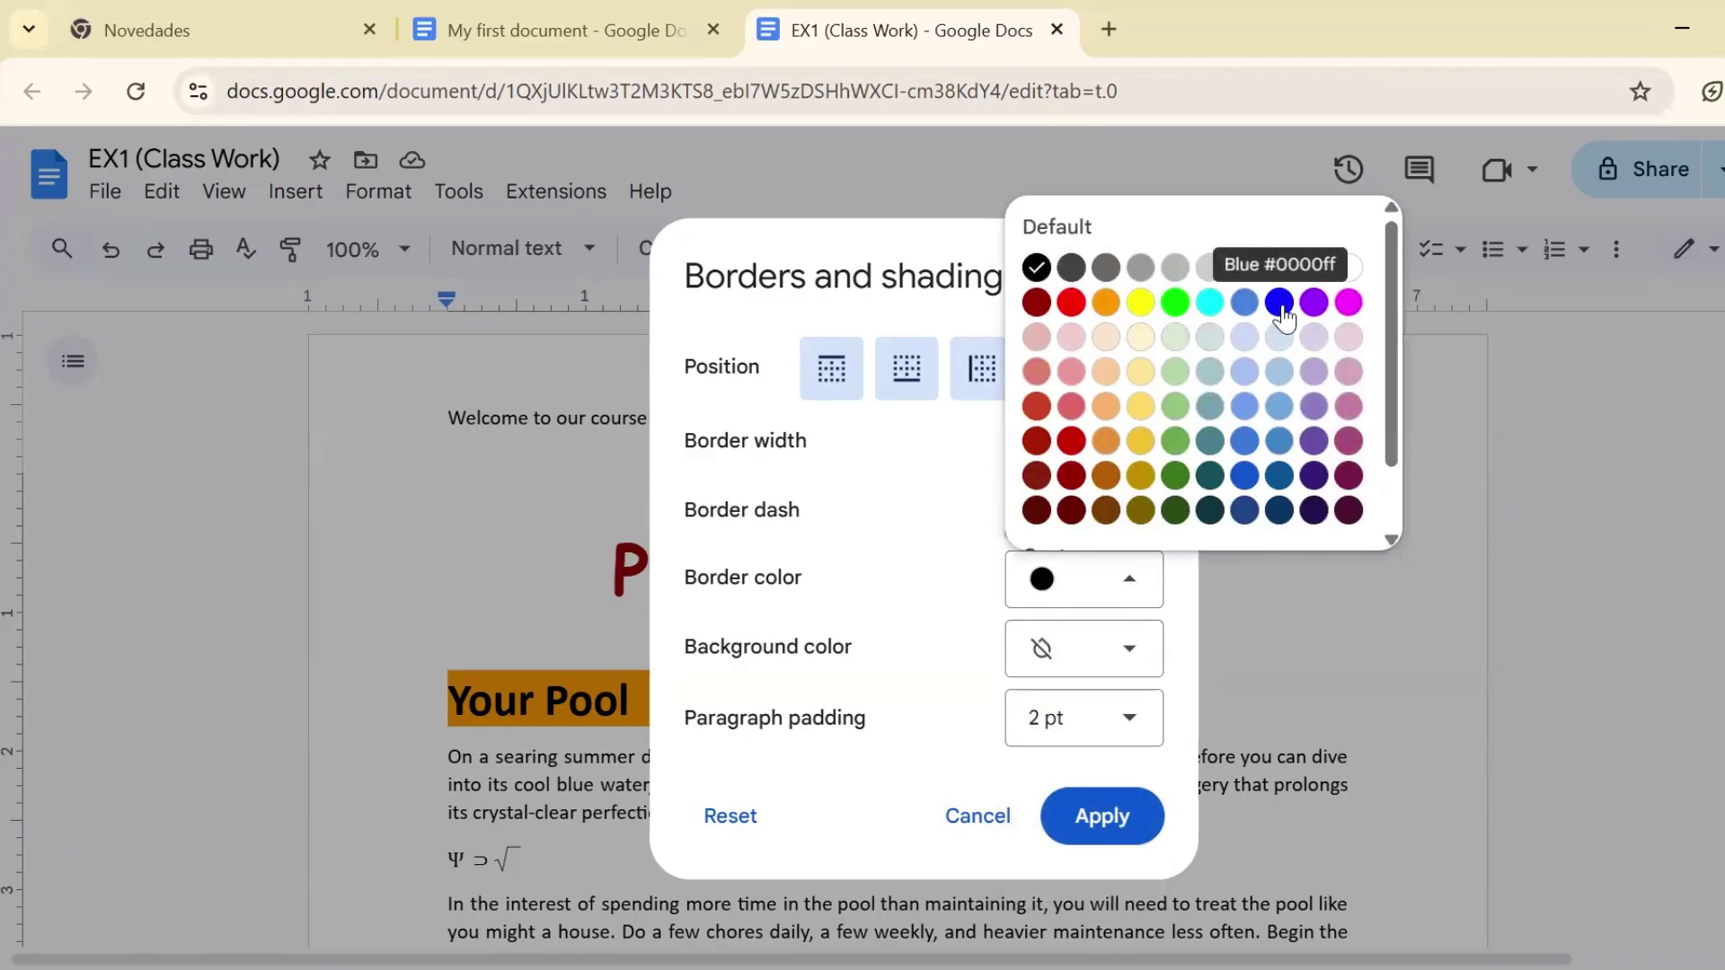
pyautogui.click(1280, 305)
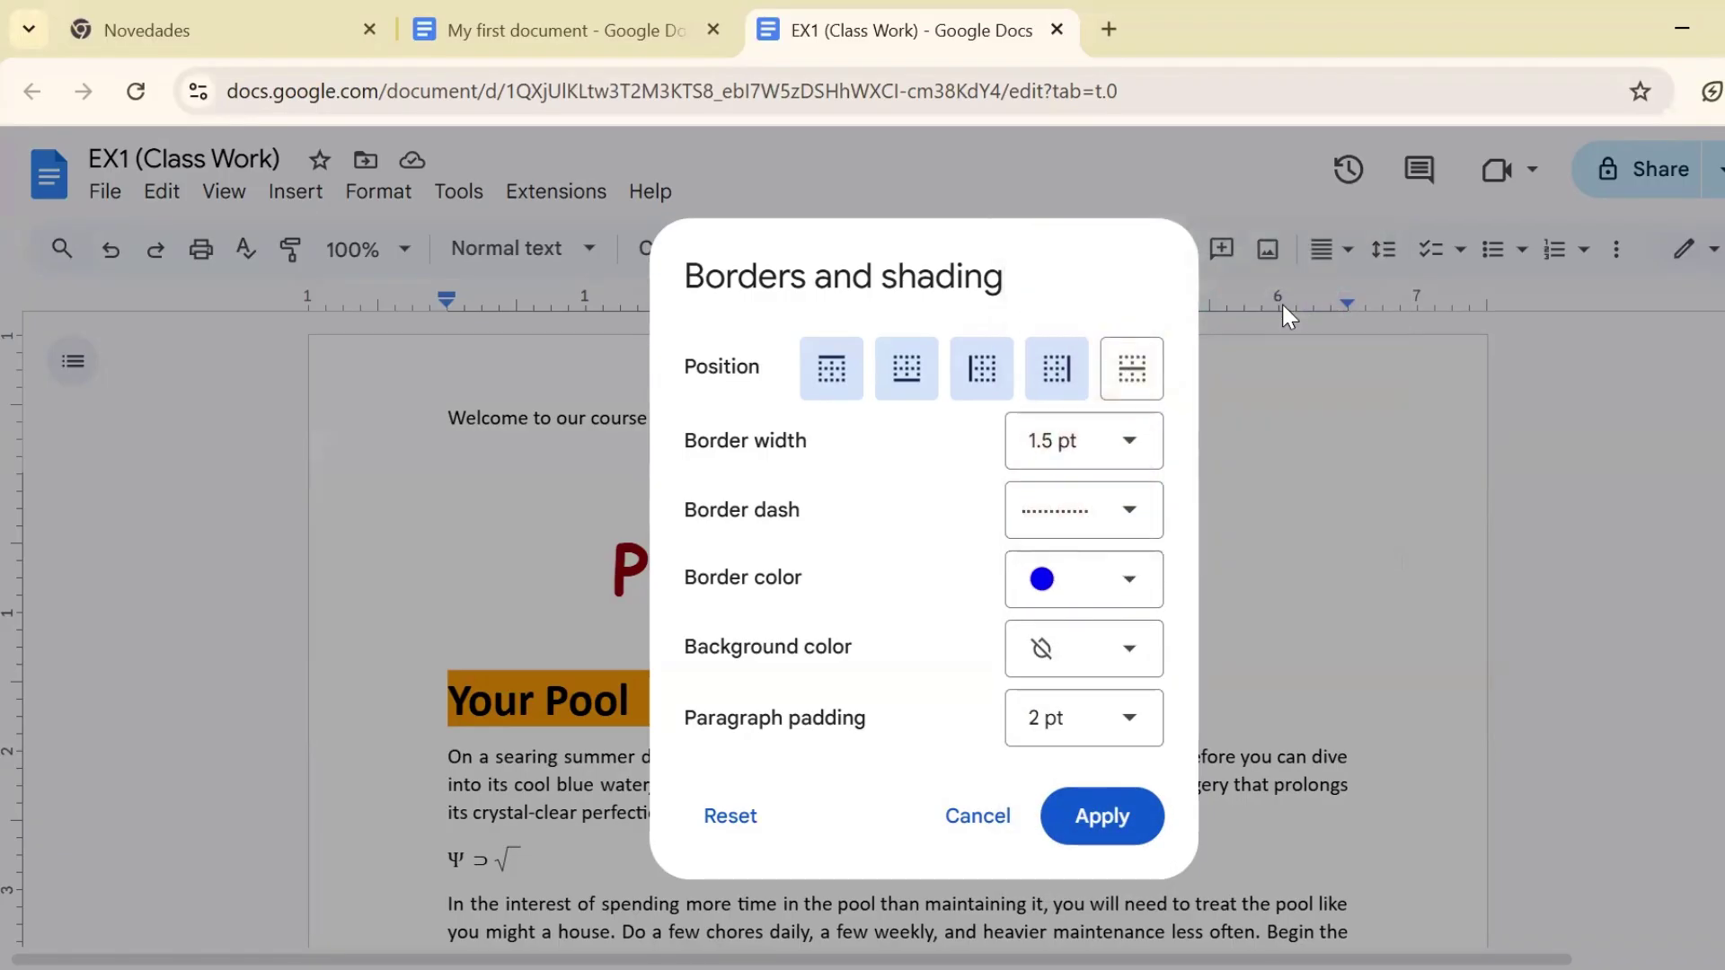
pyautogui.click(1135, 660)
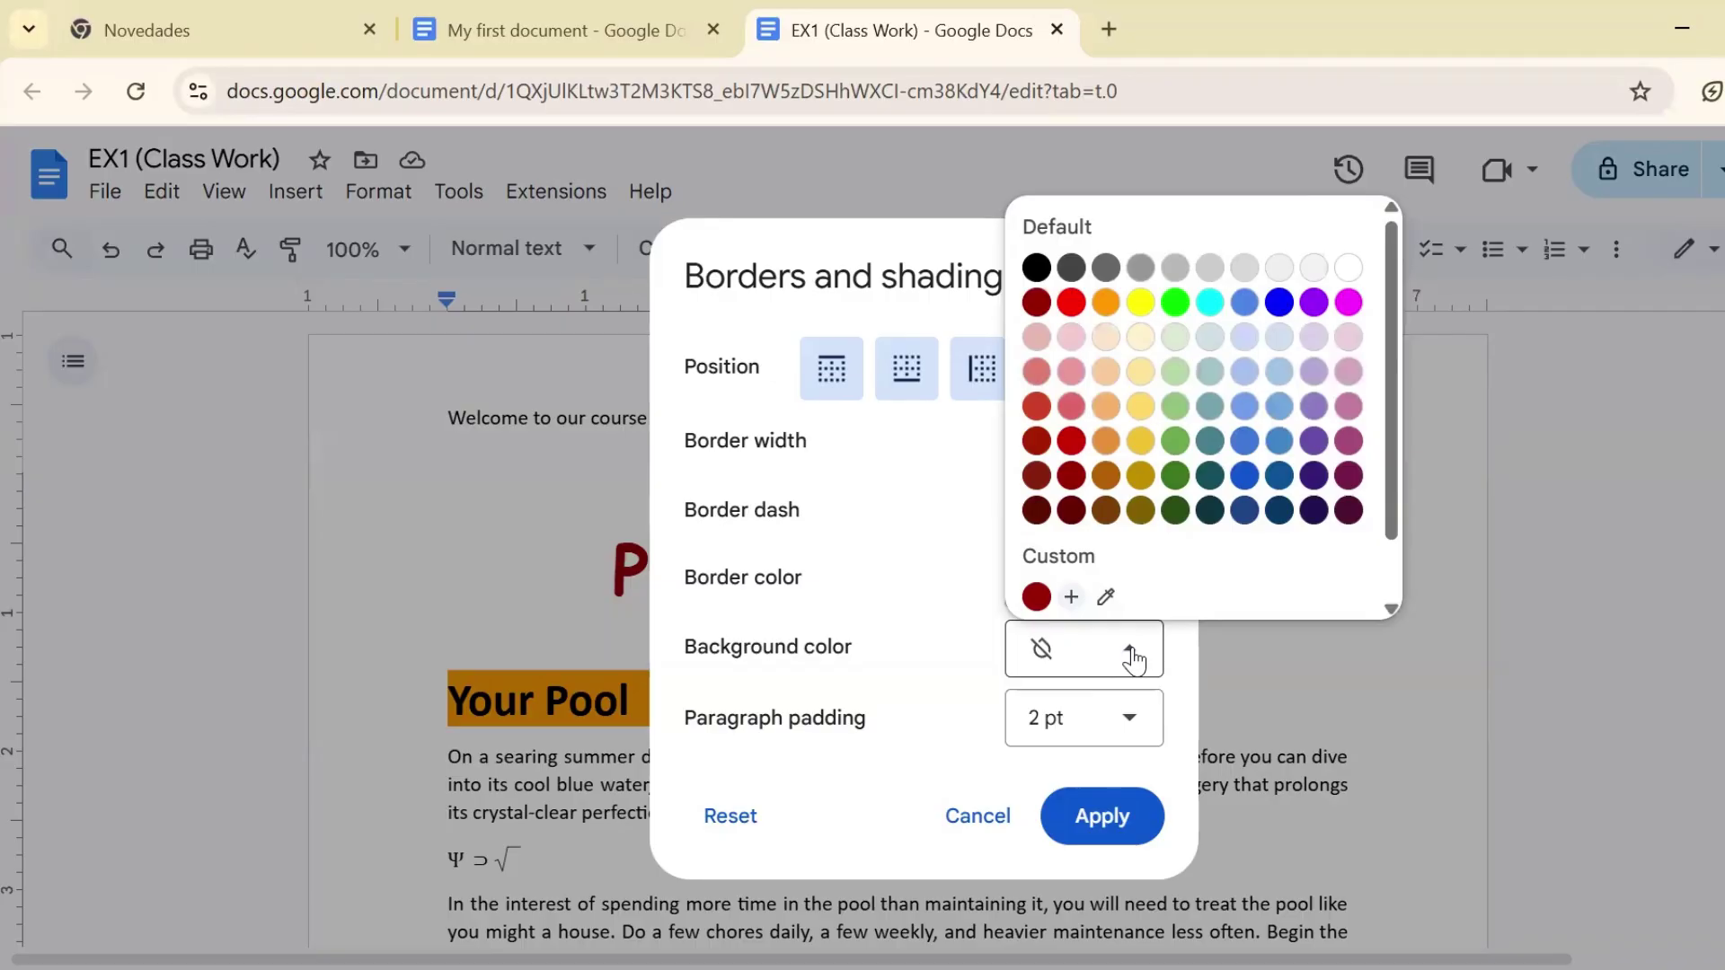
pyautogui.click(1350, 337)
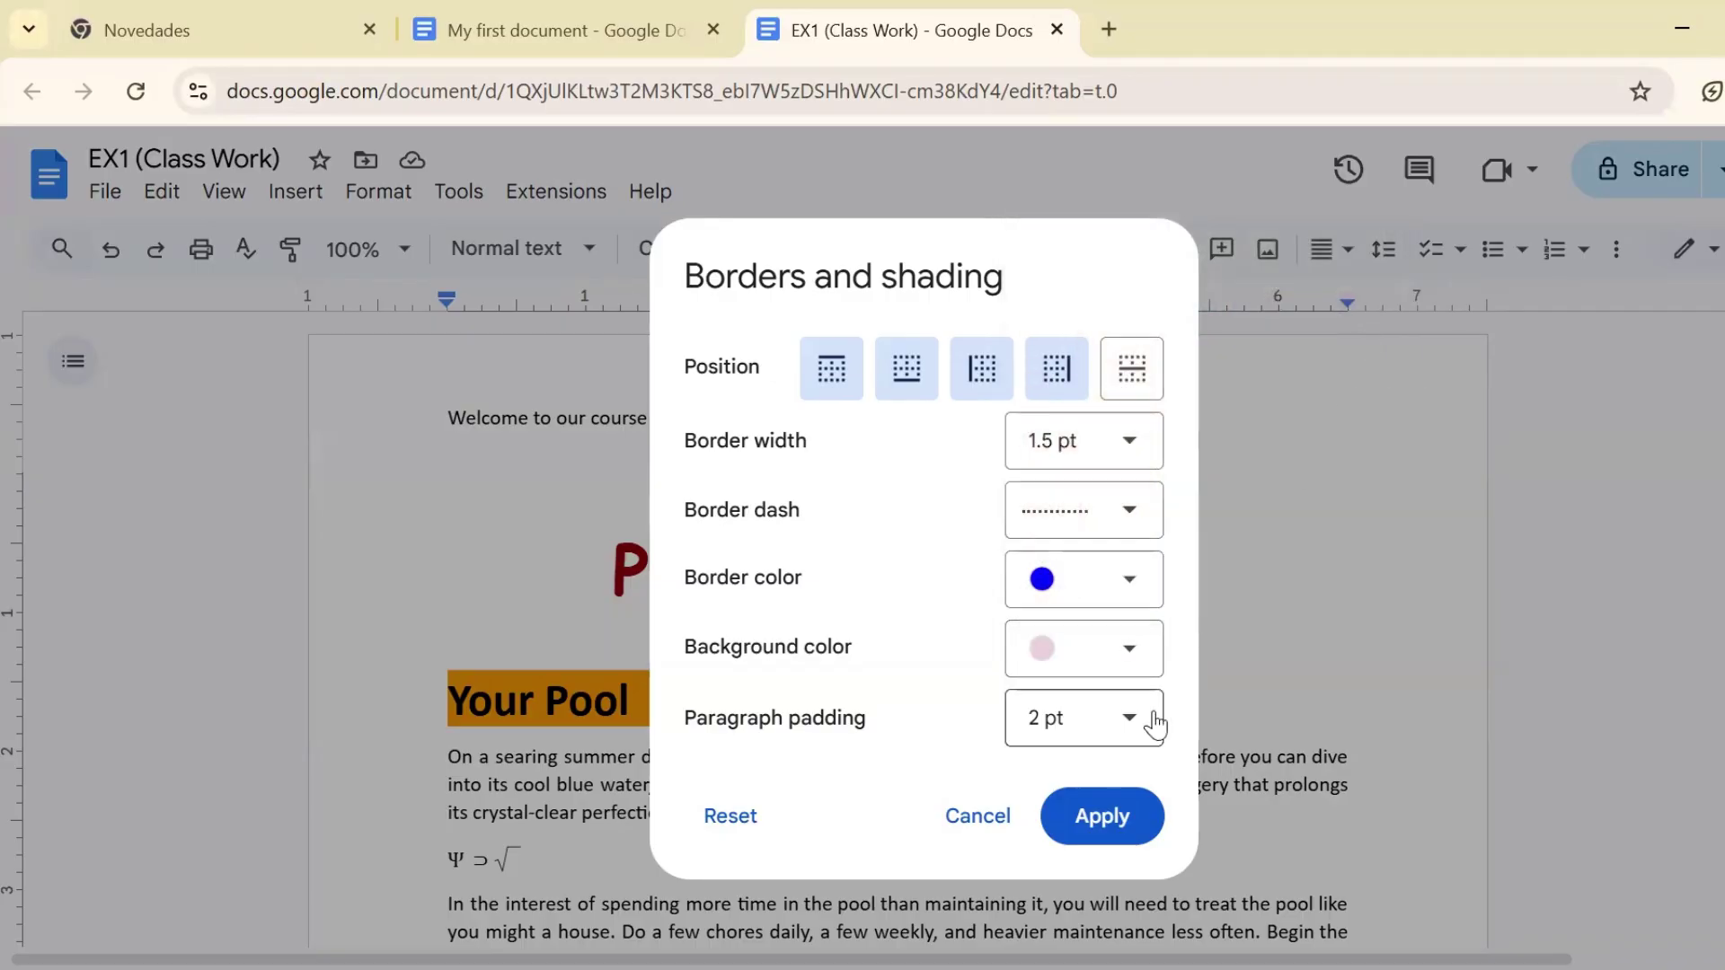
pyautogui.click(1109, 729)
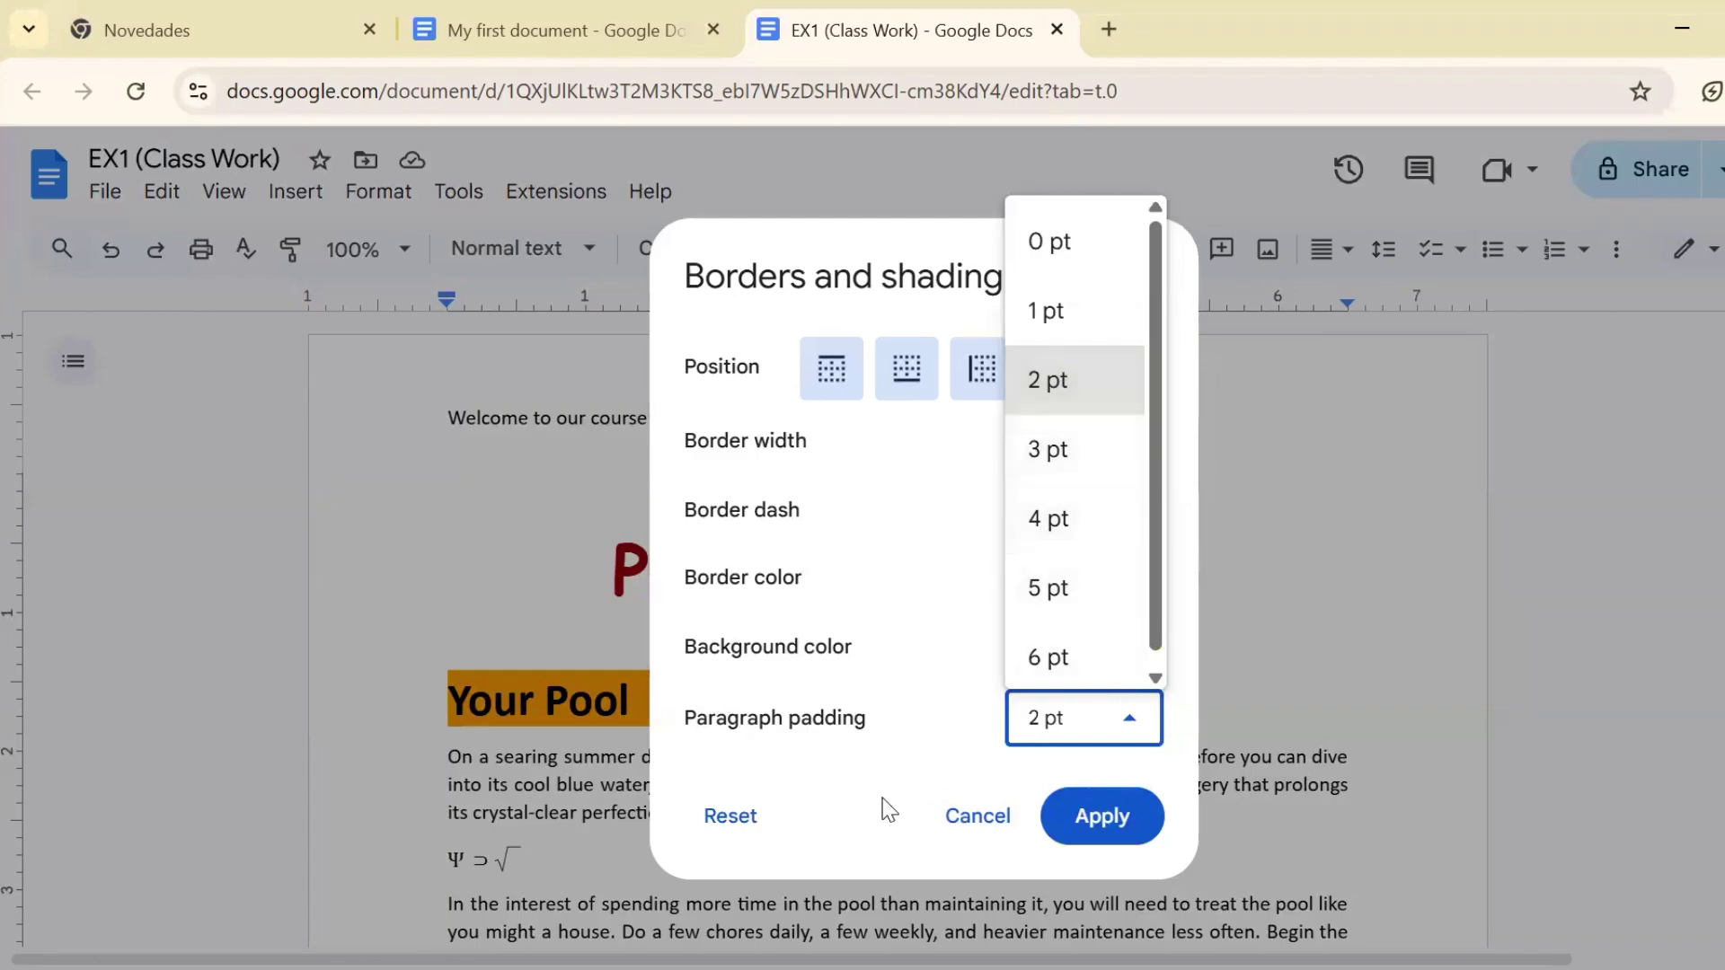
pyautogui.click(1103, 815)
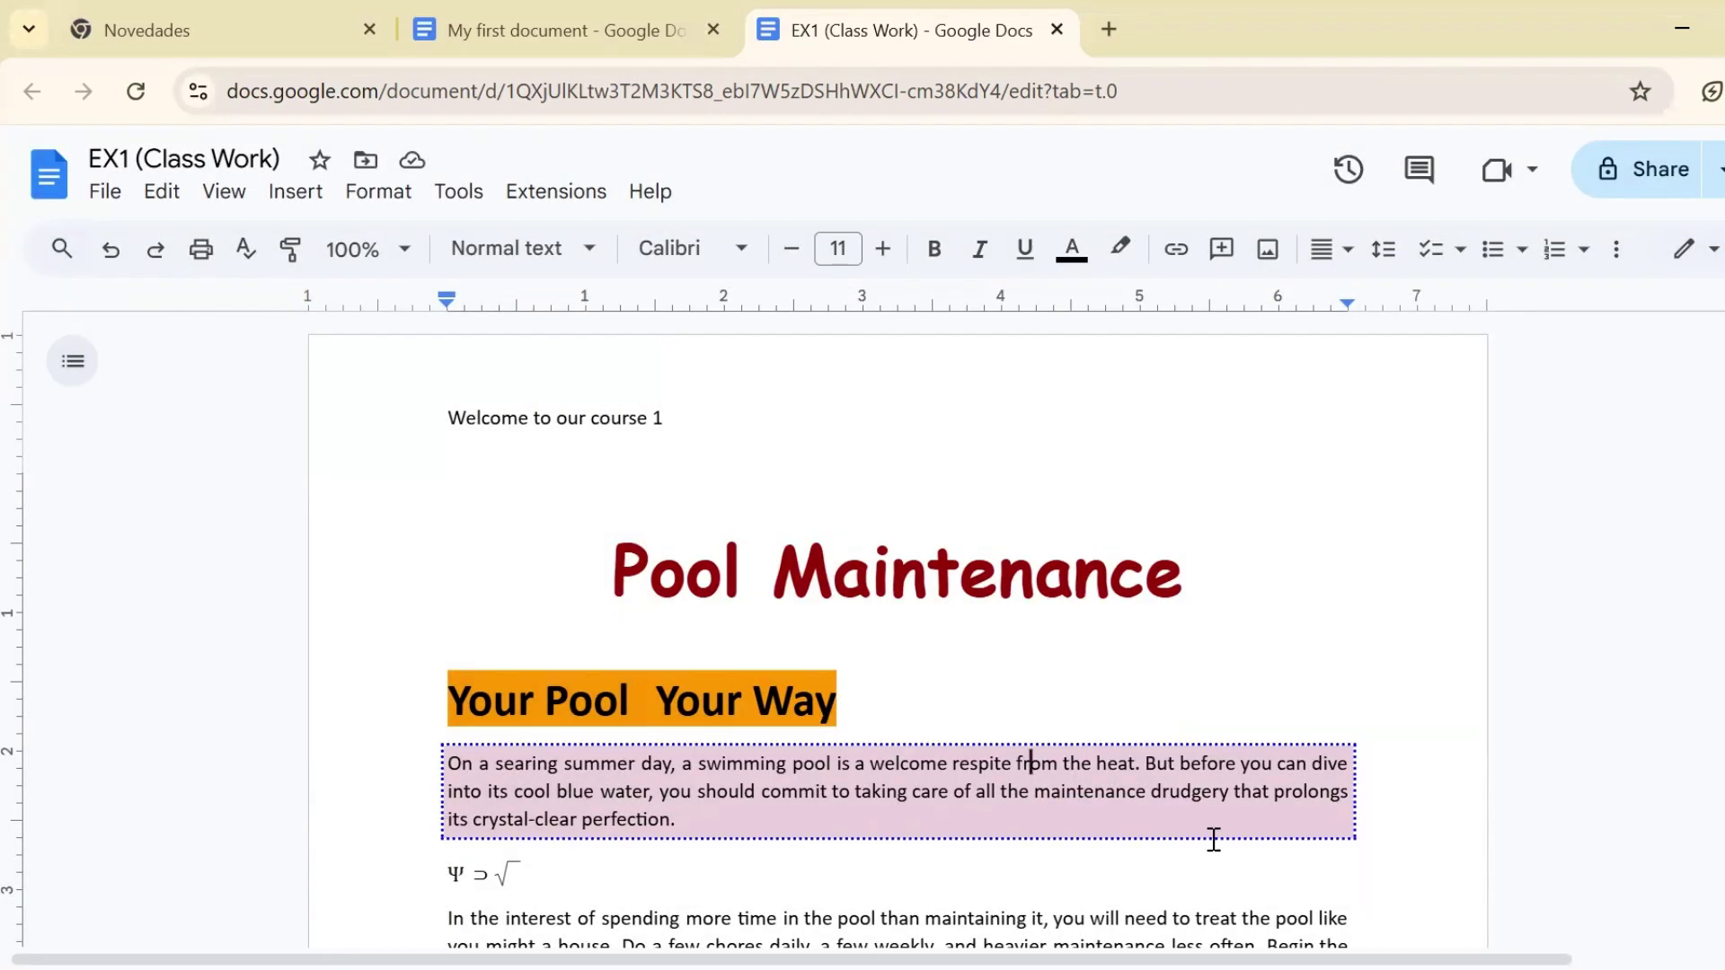
# Edit the shaded paragraph's borders to a solid line and remove the left and right borders, keeping top and bottom.
pyautogui.click(1030, 764)
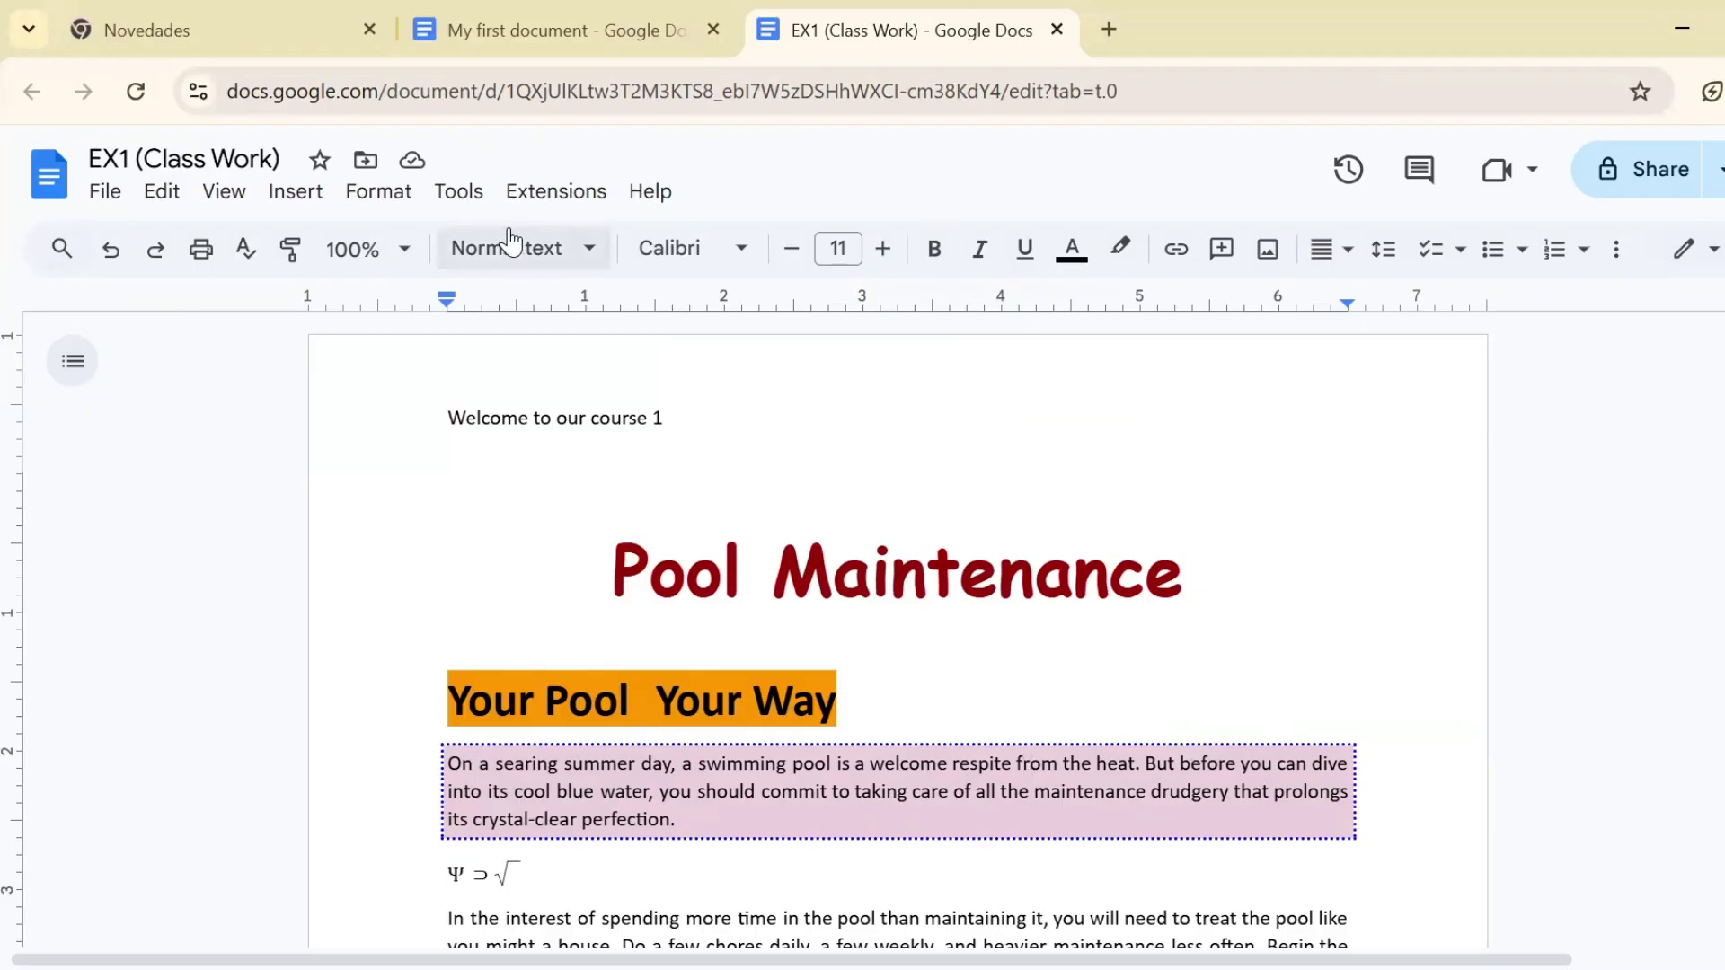
pyautogui.click(399, 187)
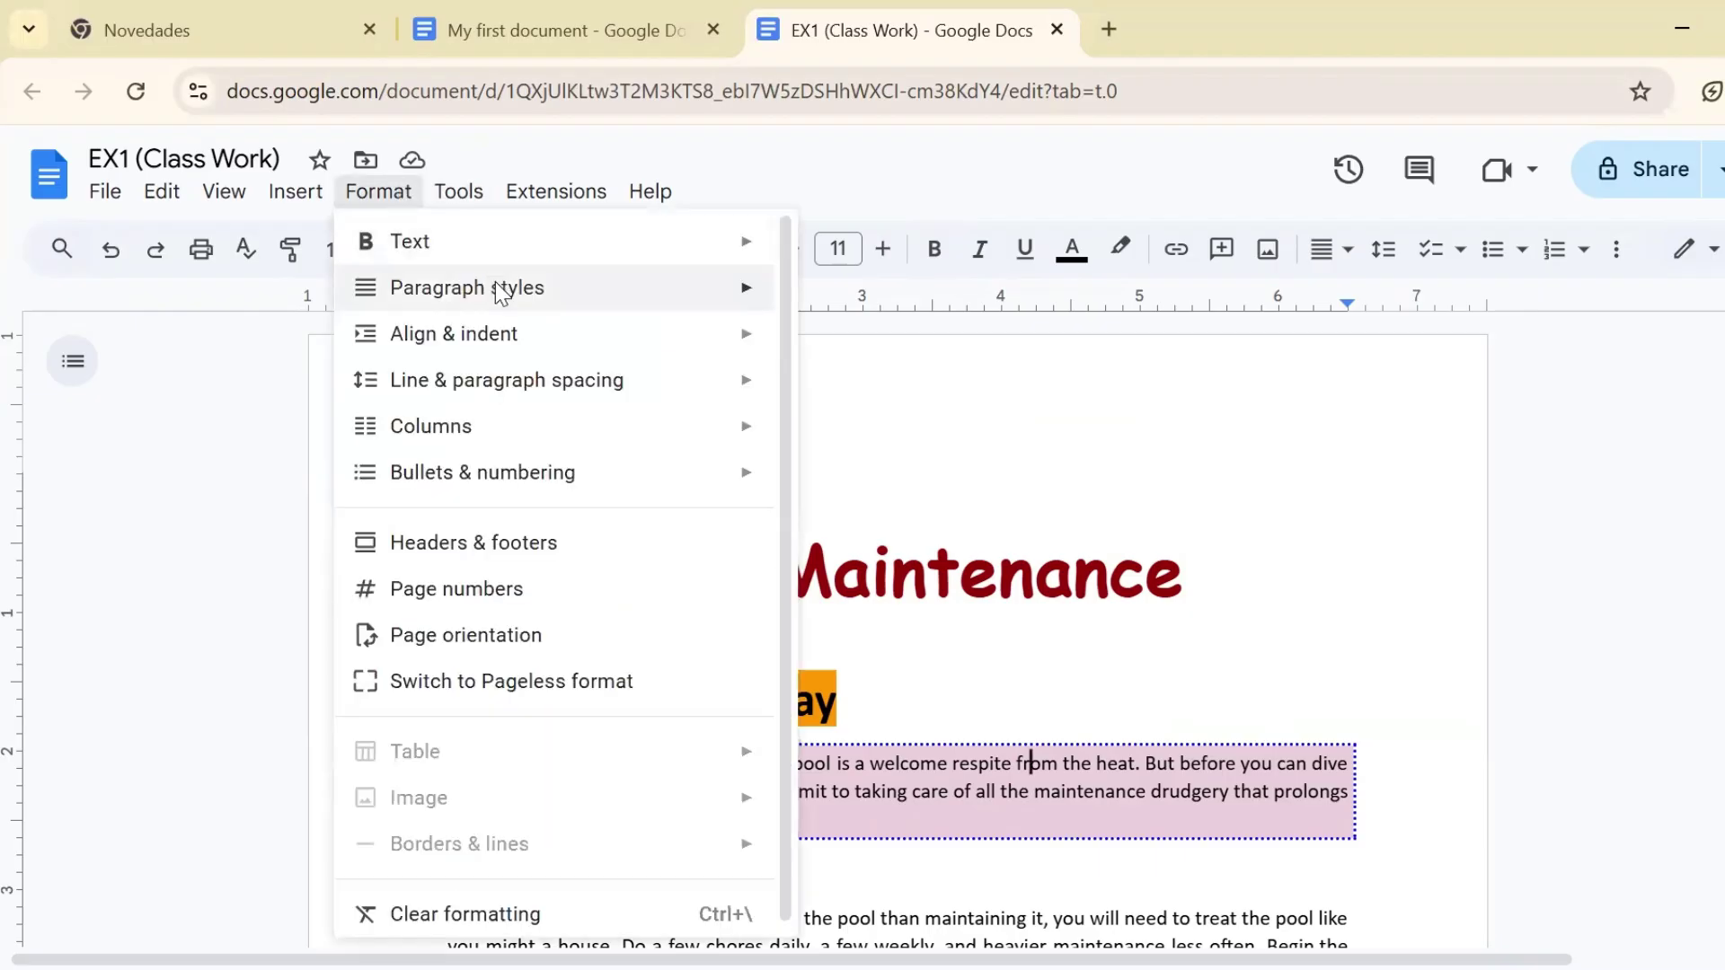
pyautogui.moveTo(742, 309)
pyautogui.click(860, 304)
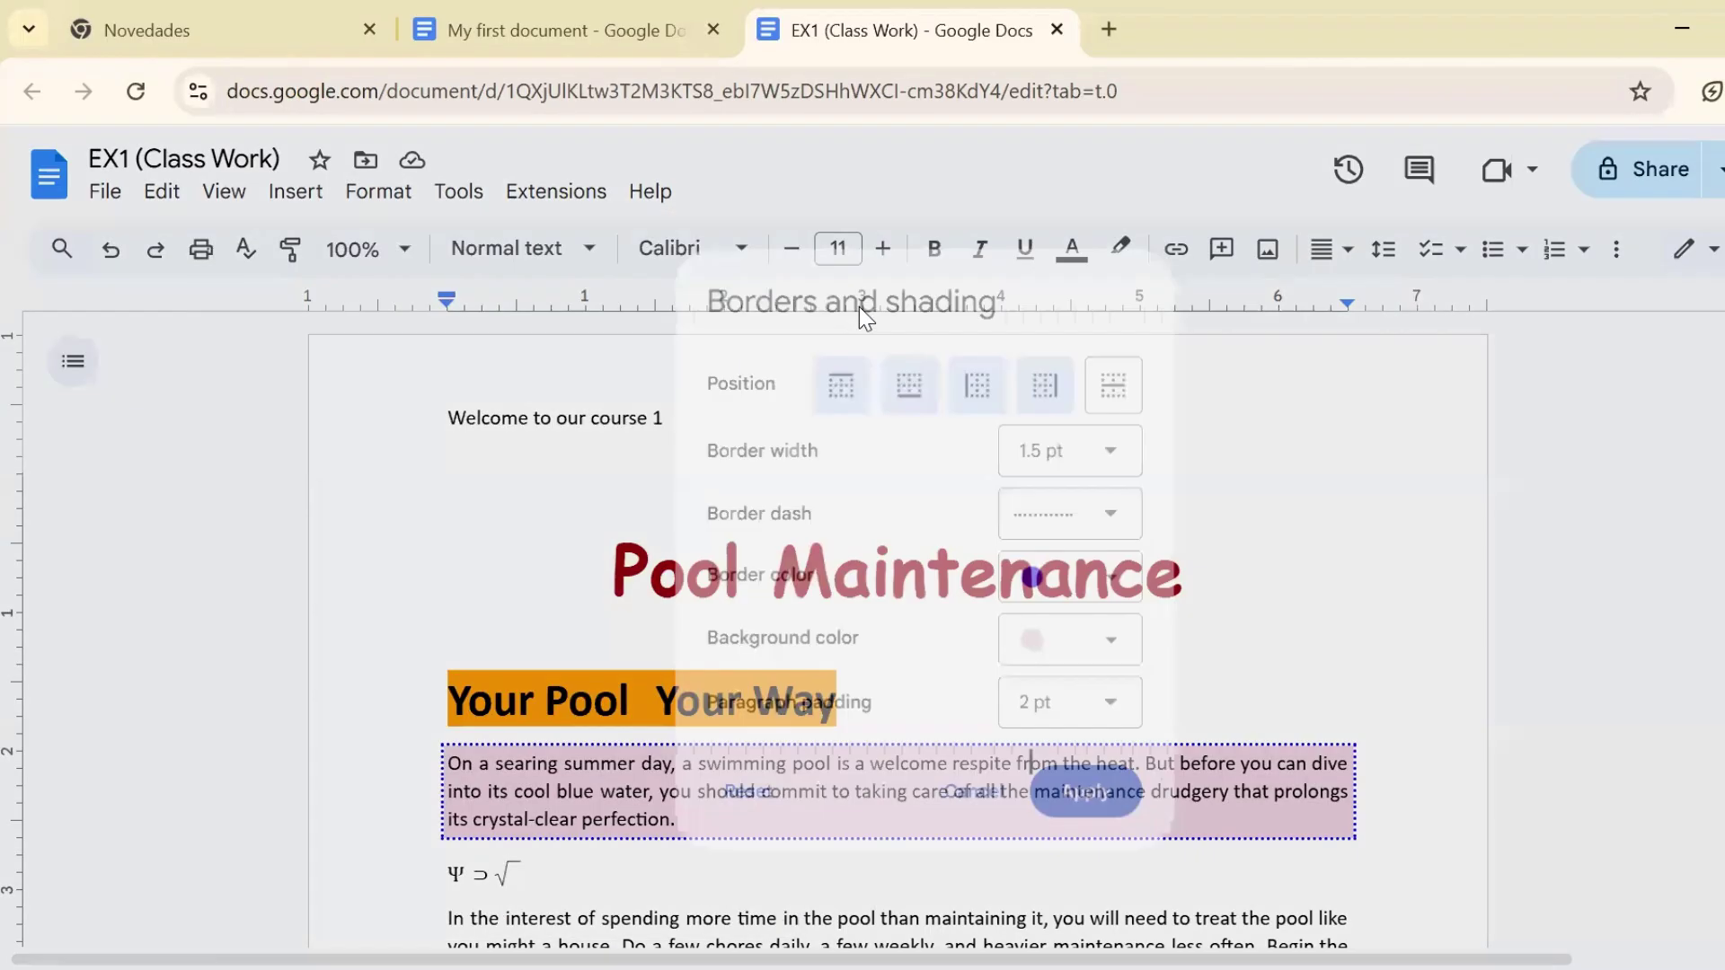
pyautogui.click(1135, 505)
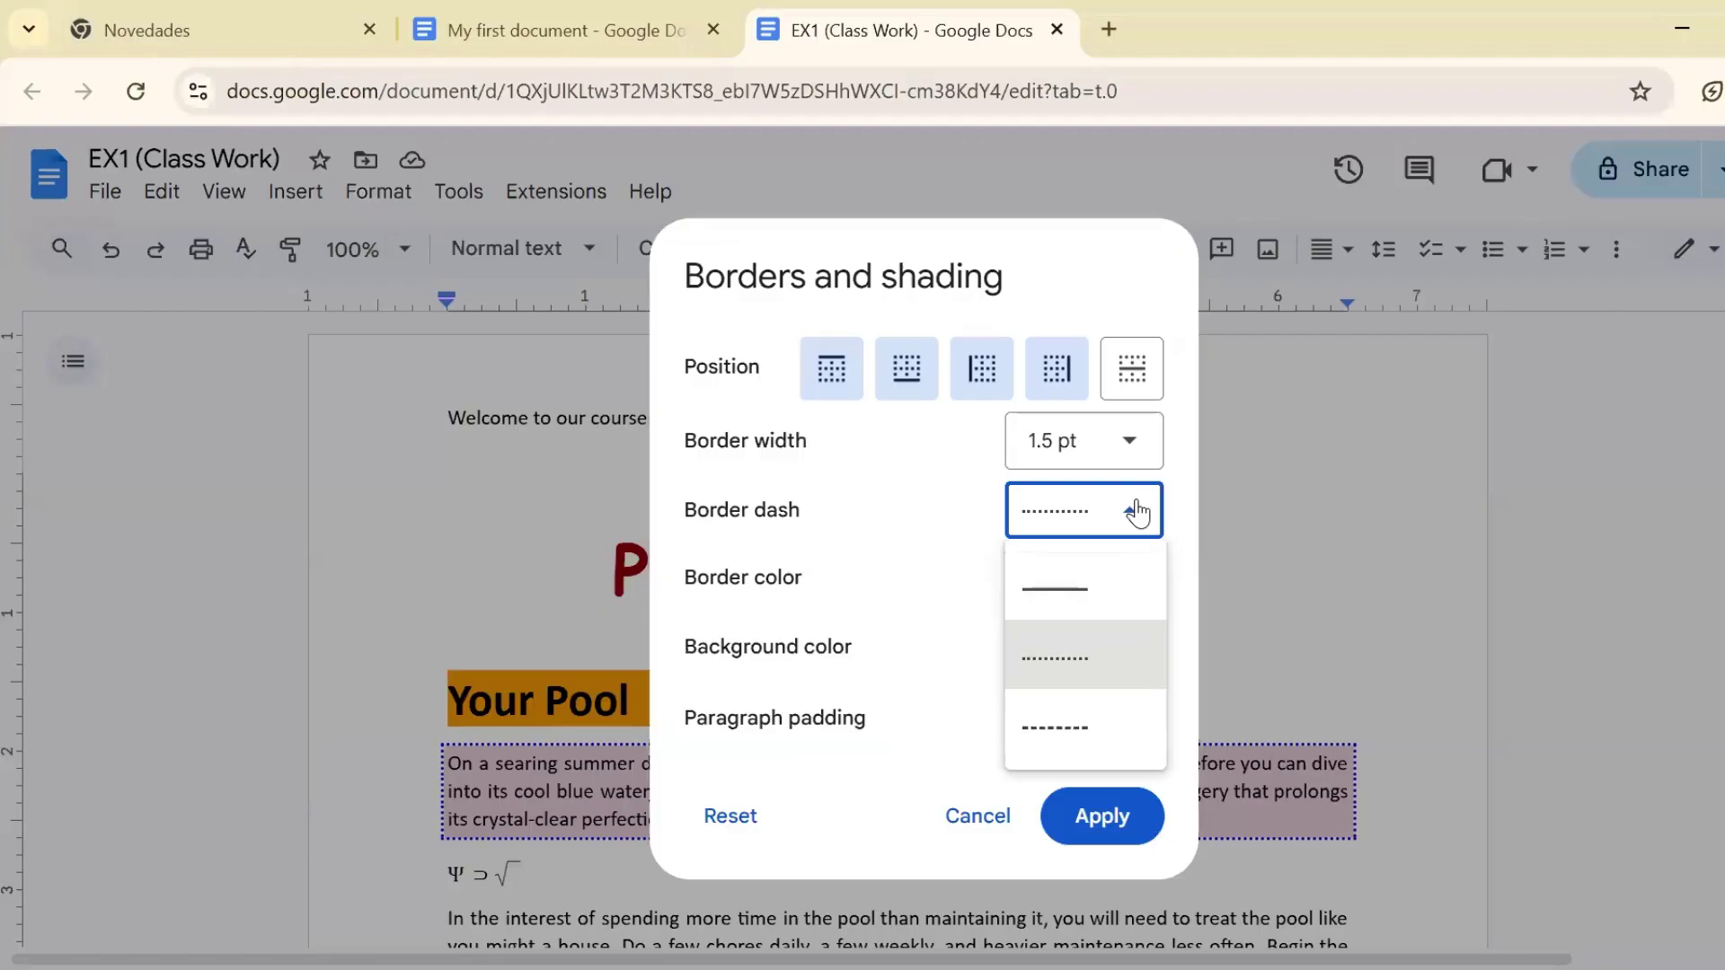
pyautogui.click(1051, 593)
pyautogui.click(907, 368)
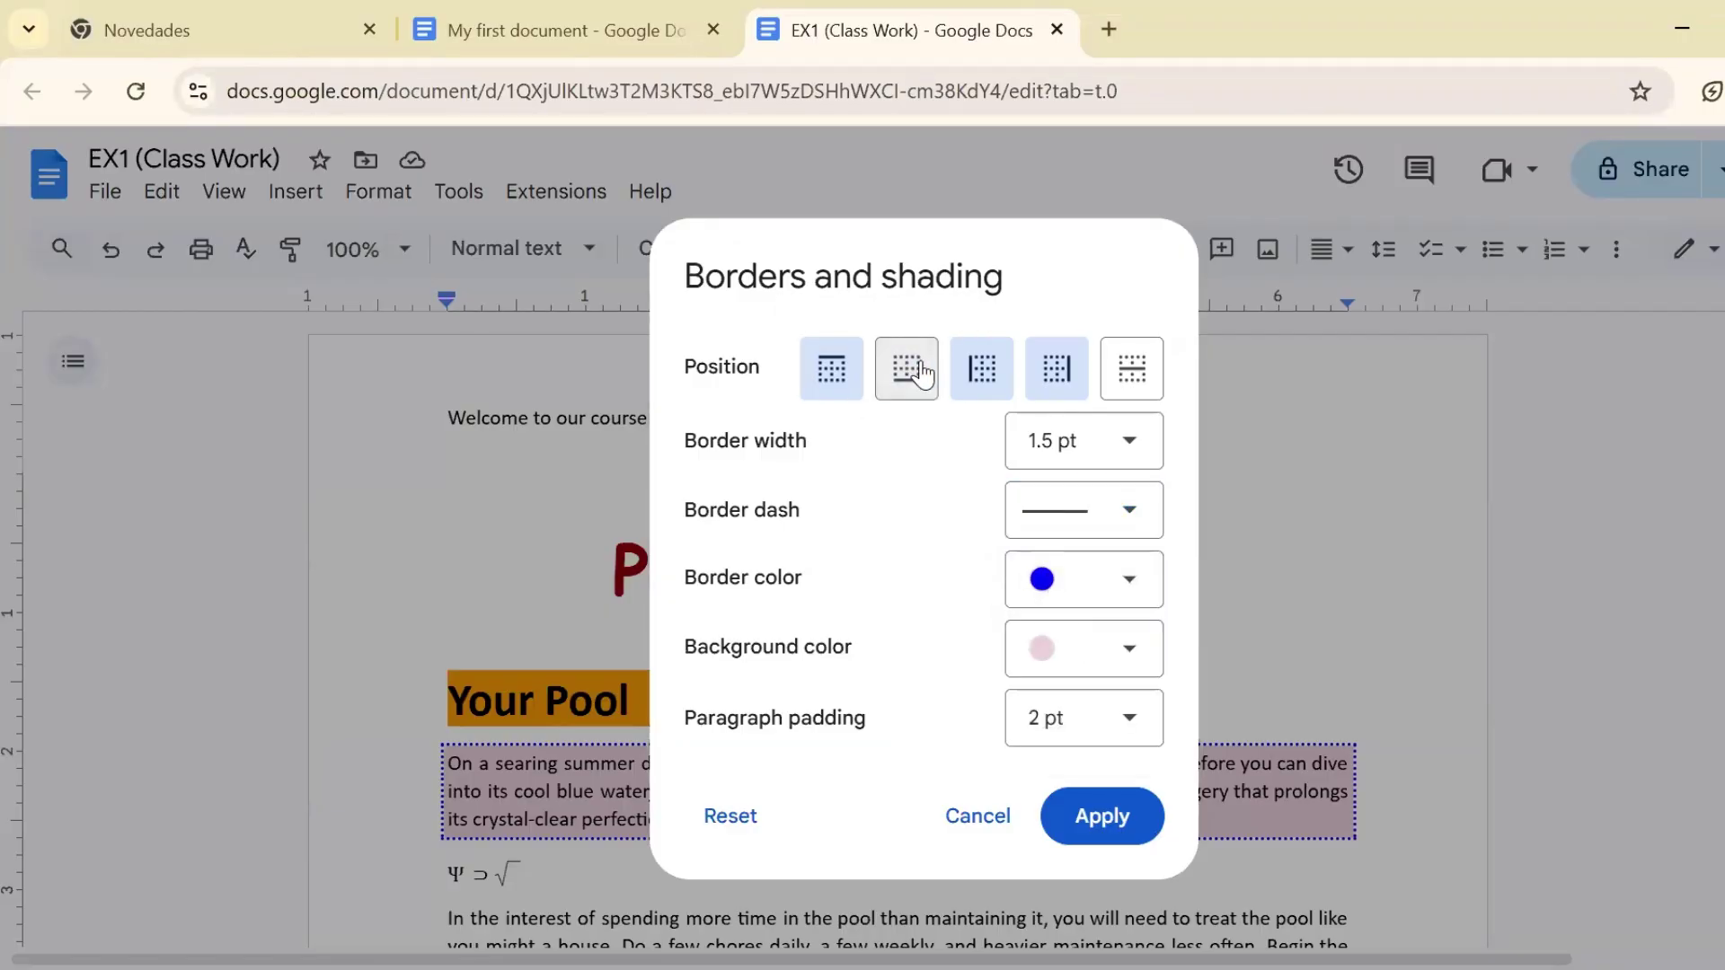
pyautogui.click(988, 372)
pyautogui.click(1078, 377)
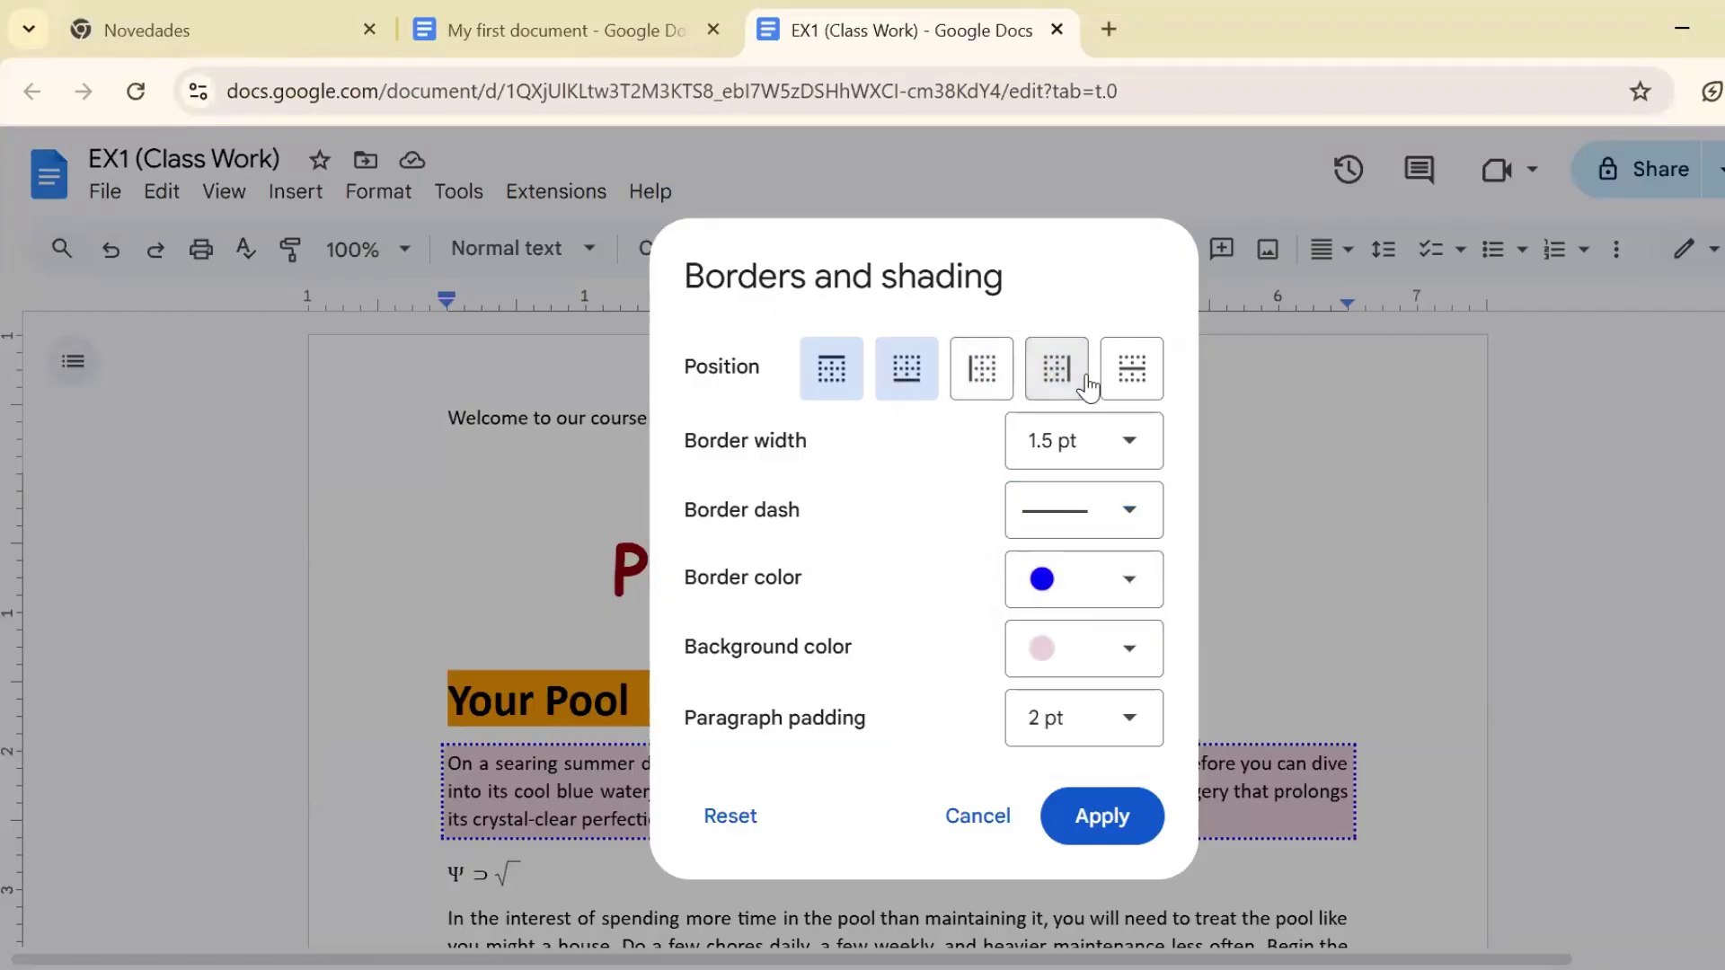
# Set the shaded paragraph's border color to black and background to light gray, apply, and place the cursor in the "In the interest" paragraph.
pyautogui.click(1130, 582)
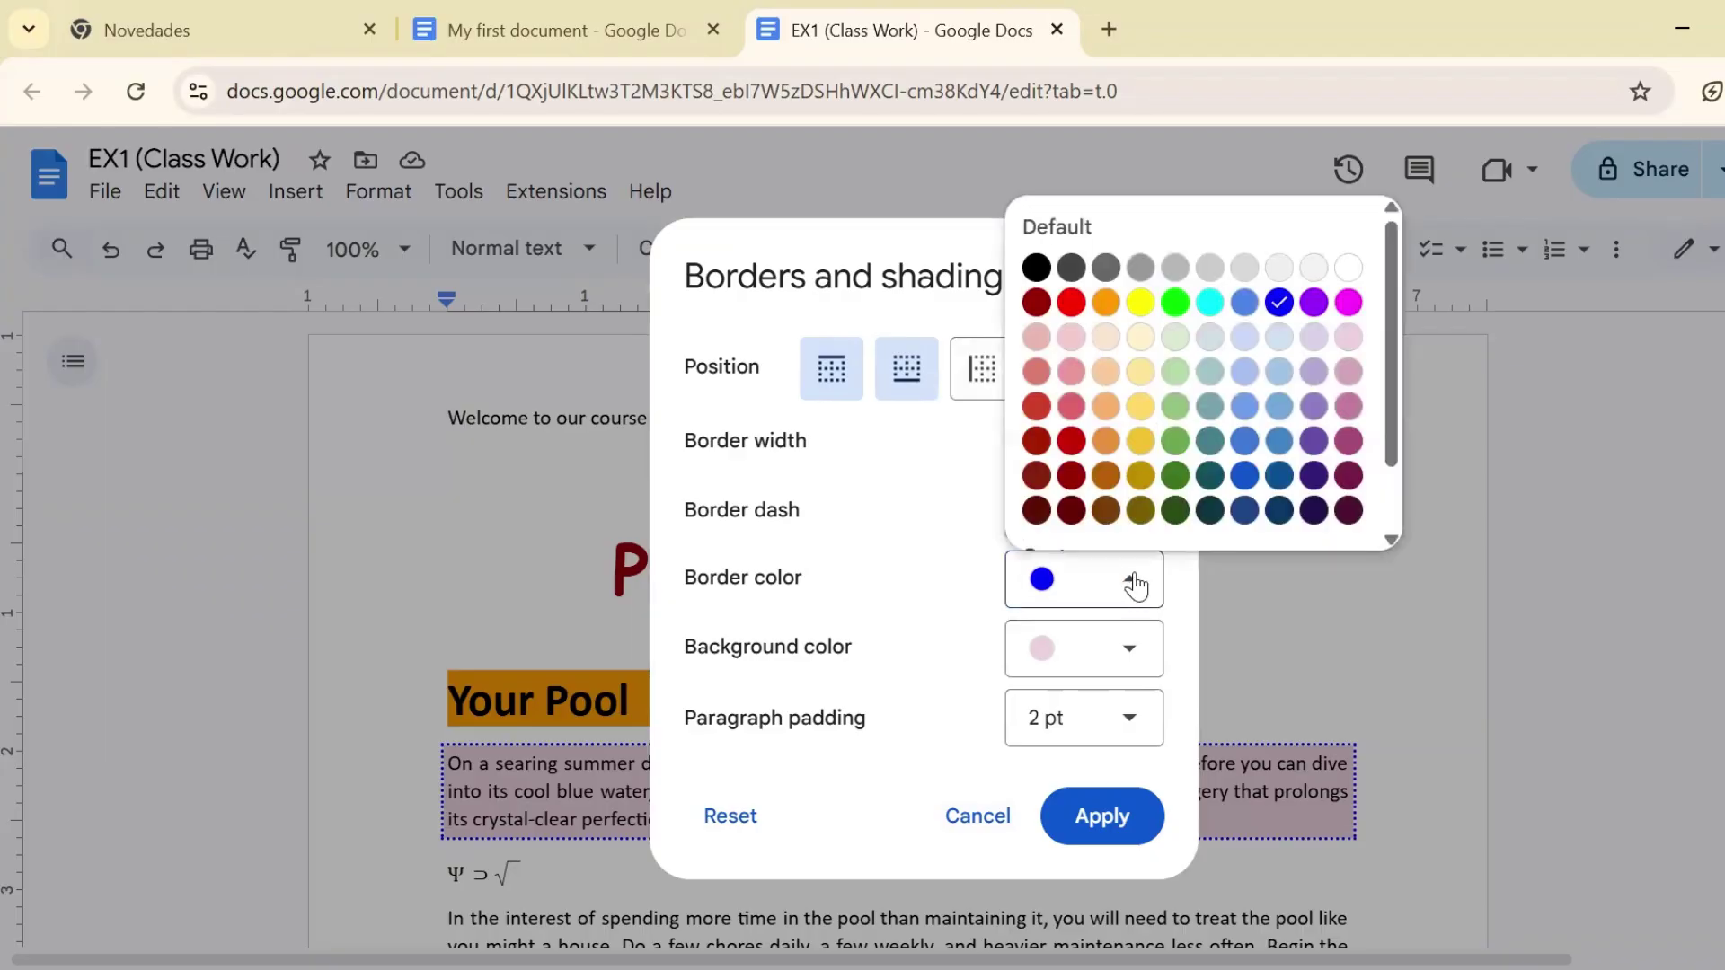
pyautogui.click(1035, 270)
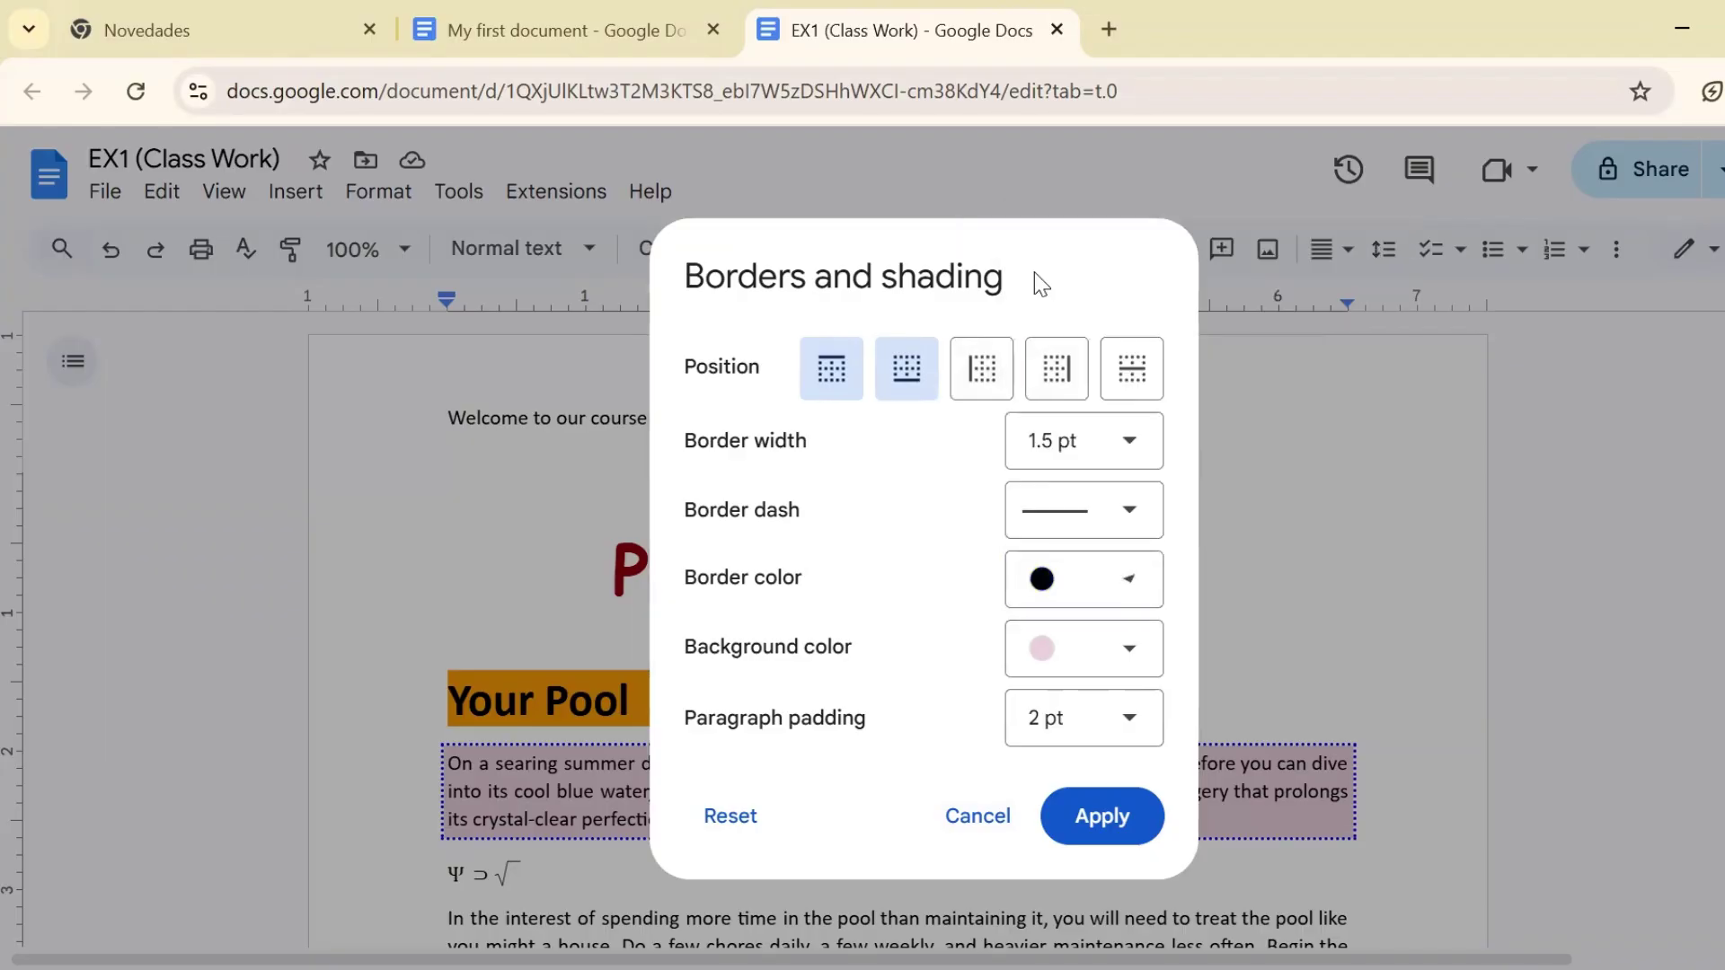
pyautogui.click(1139, 655)
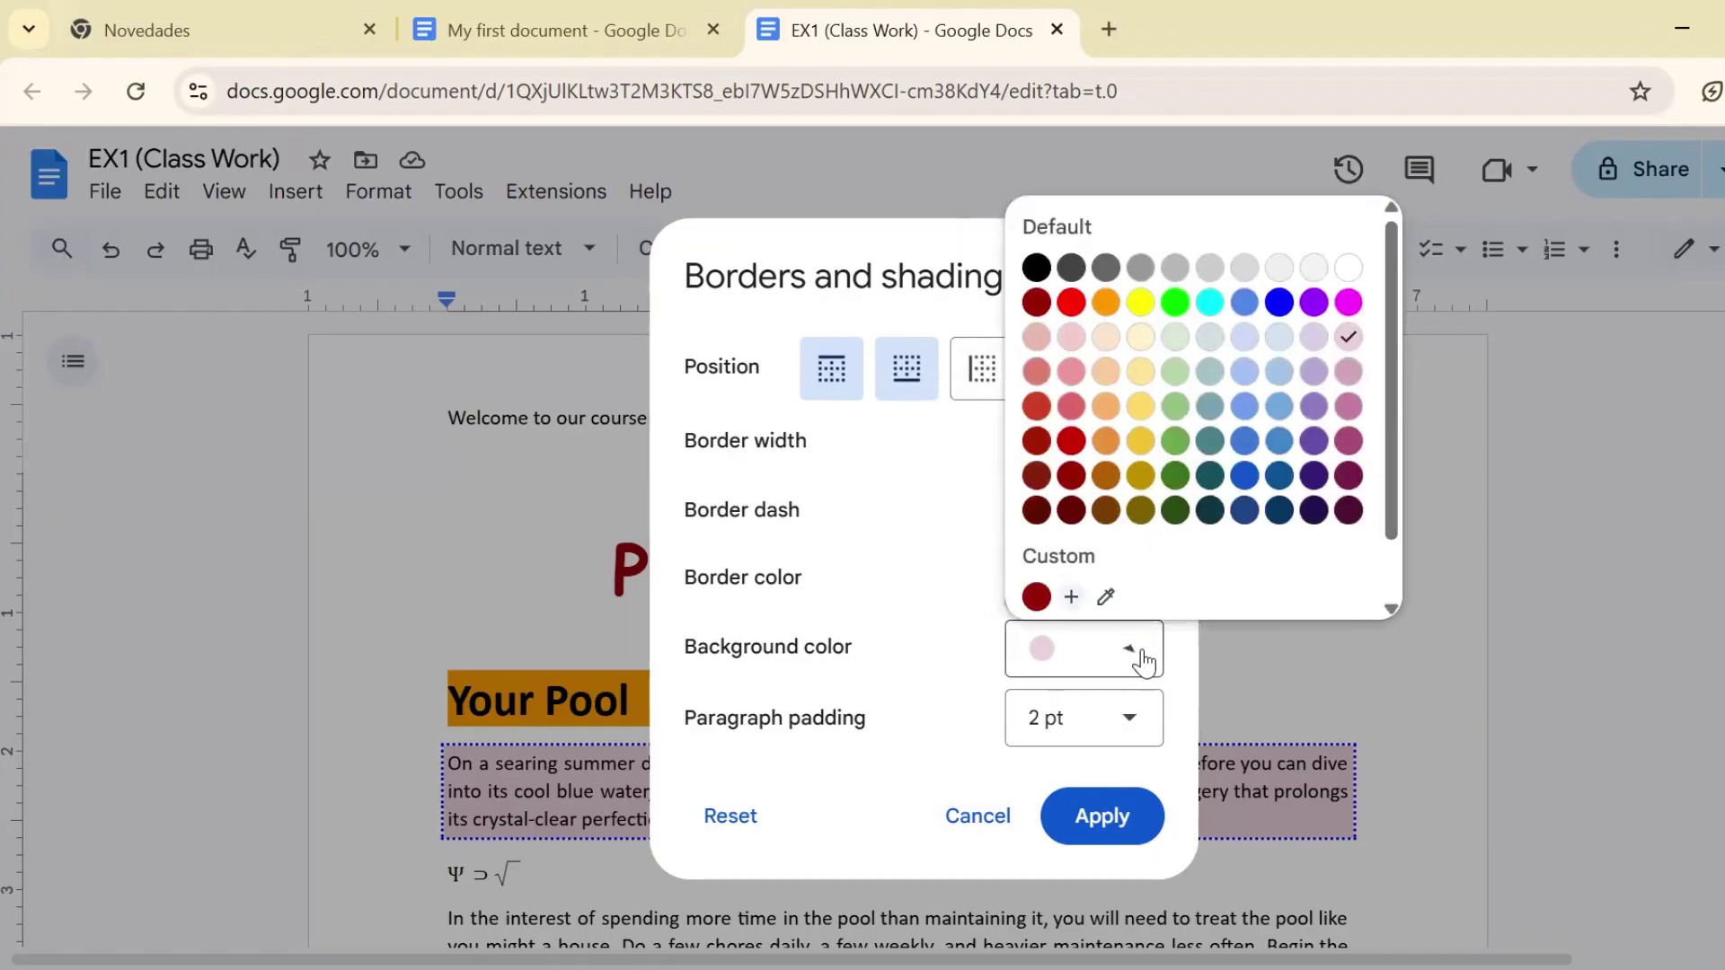
pyautogui.click(1280, 267)
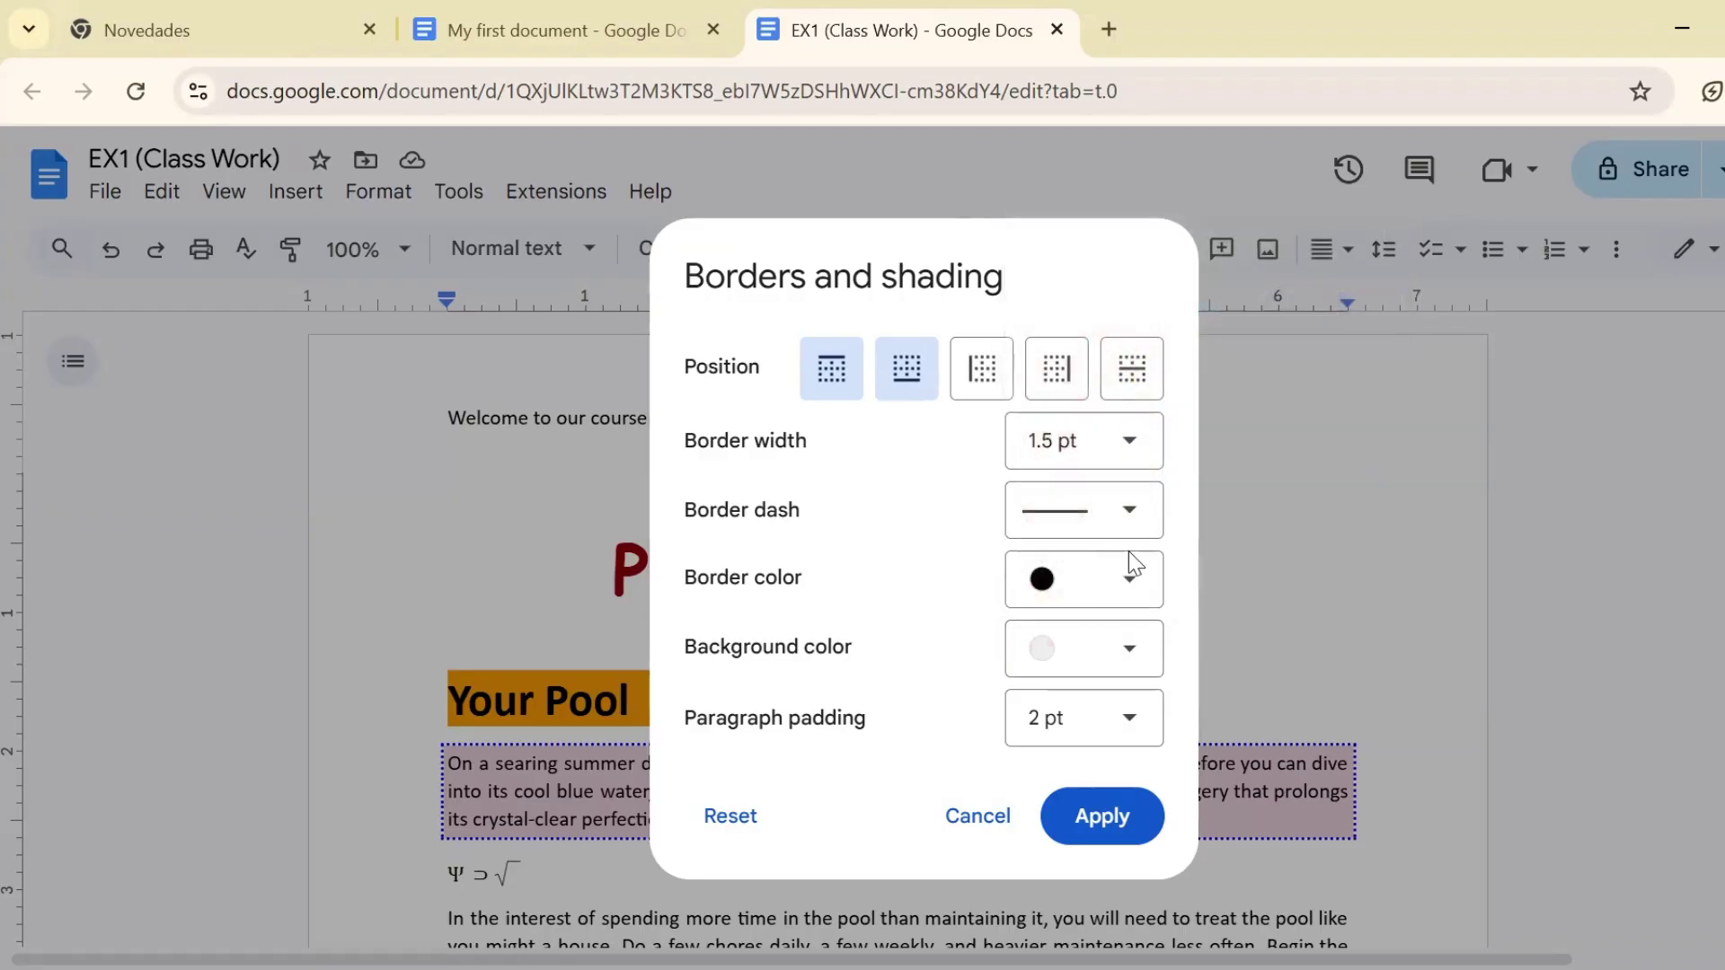
pyautogui.click(1105, 824)
pyautogui.scroll(-3, 686, 893)
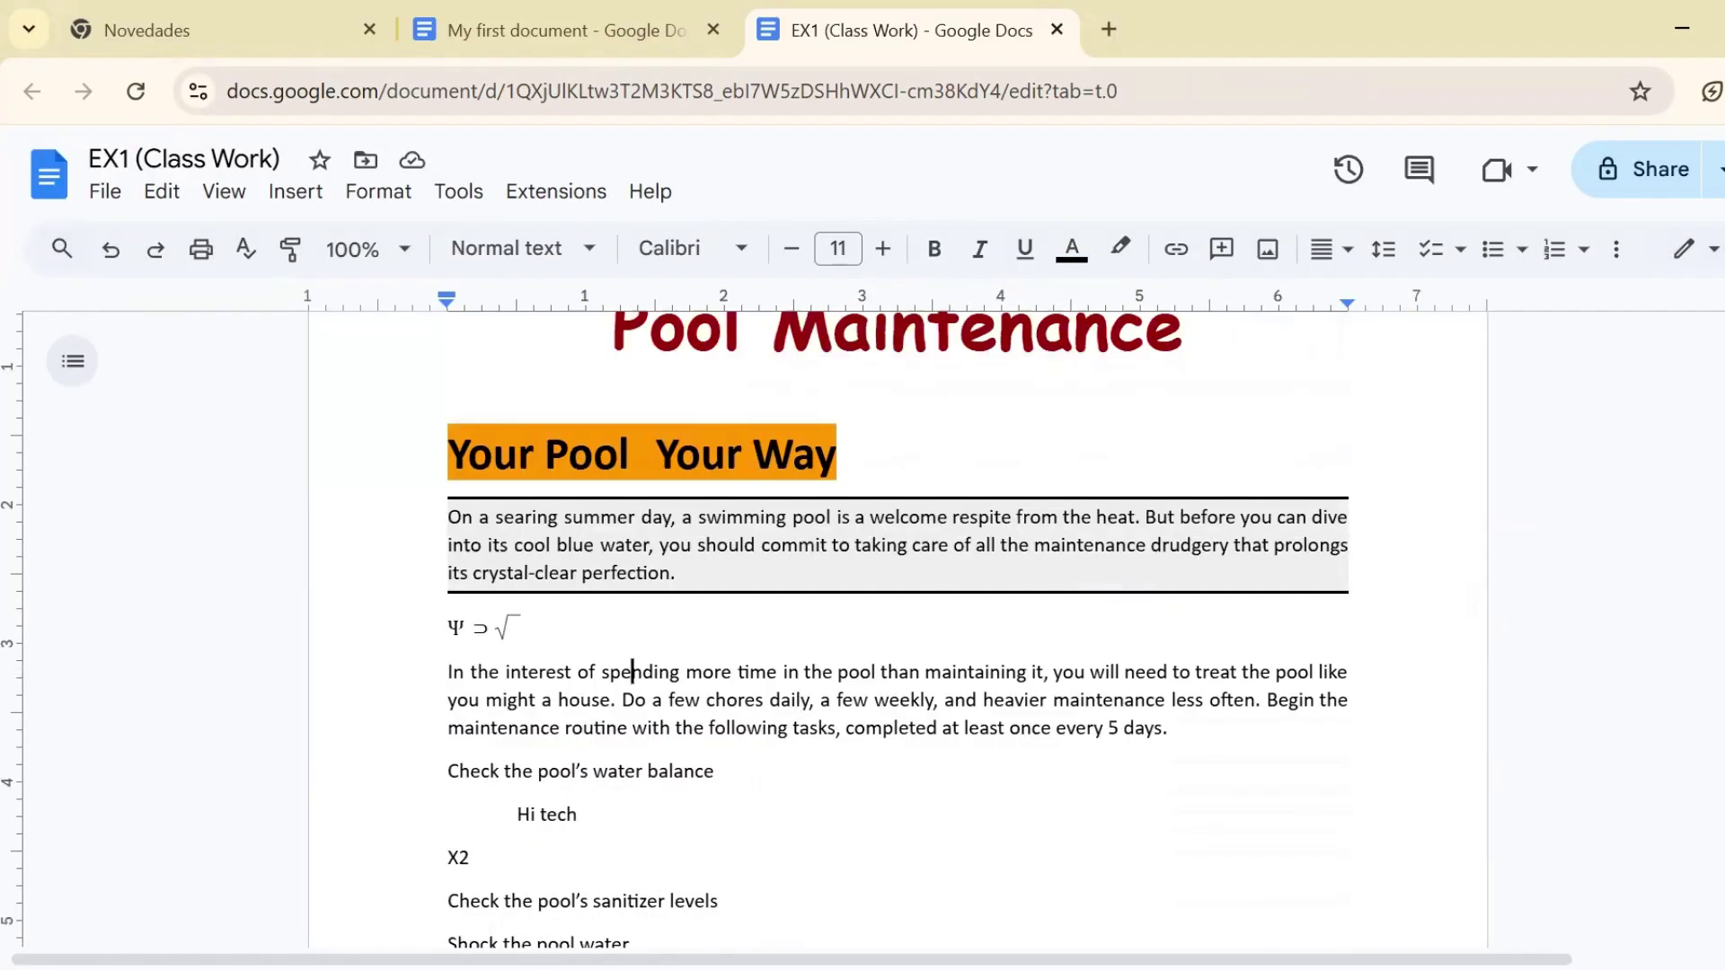
pyautogui.click(631, 671)
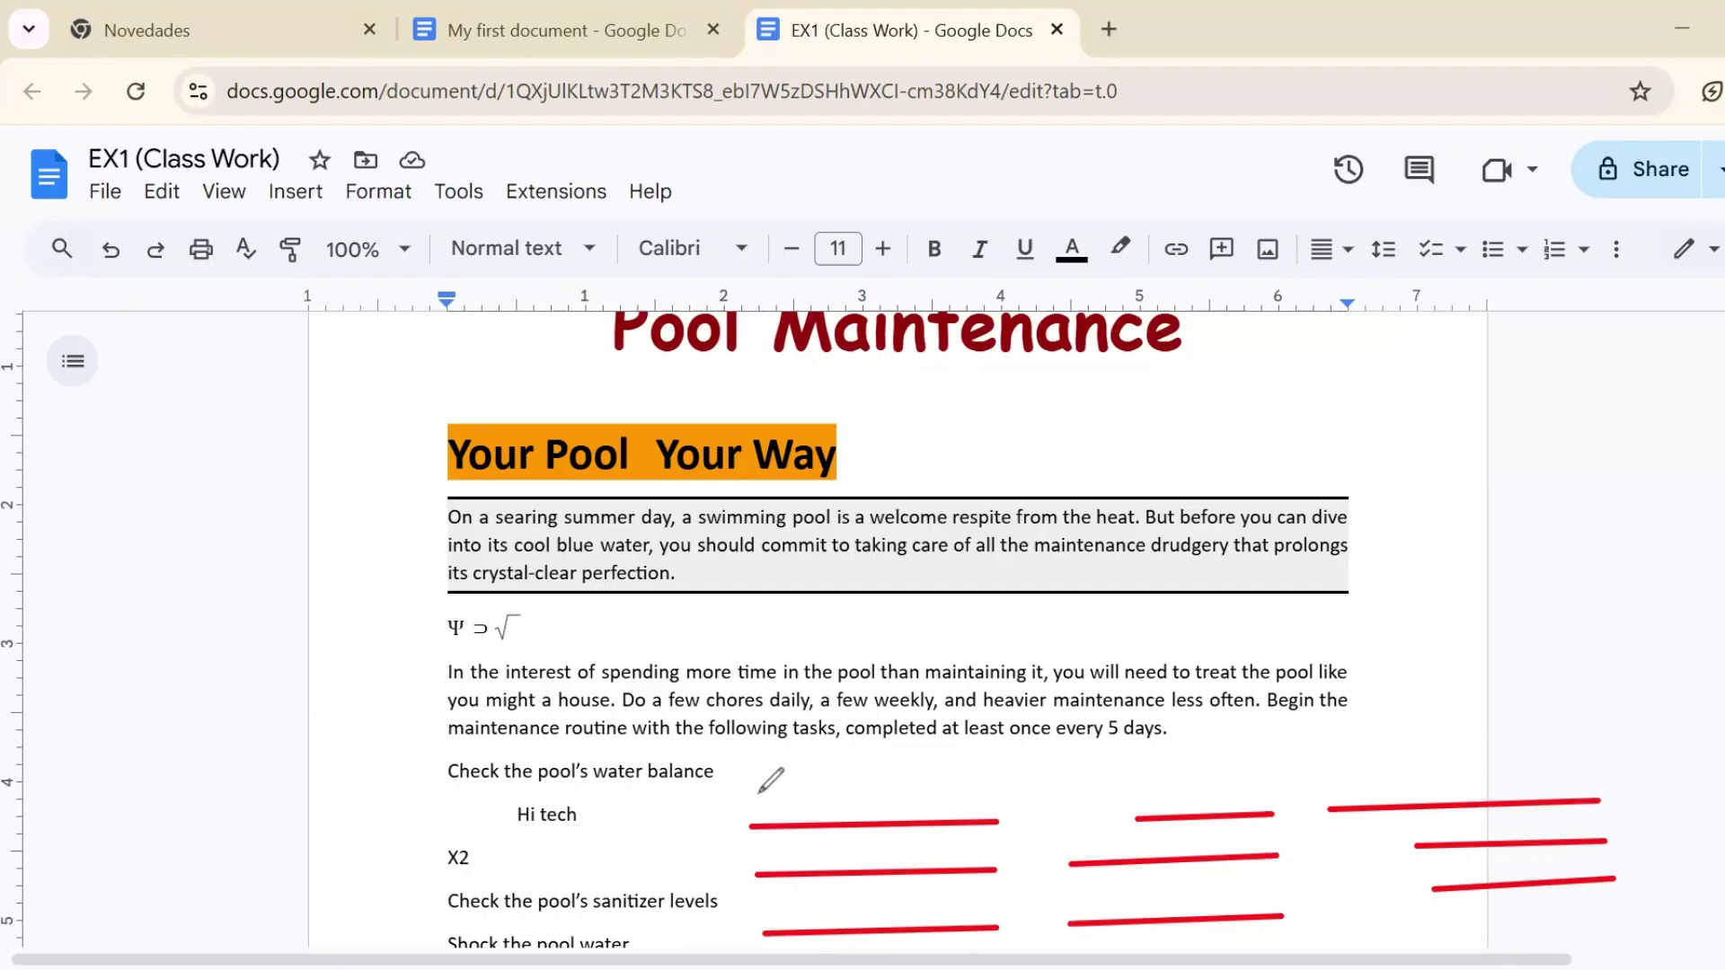
pyautogui.moveTo(723, 797)
pyautogui.mouseDown()
pyautogui.moveTo(729, 923)
pyautogui.moveTo(762, 955)
pyautogui.mouseUp()
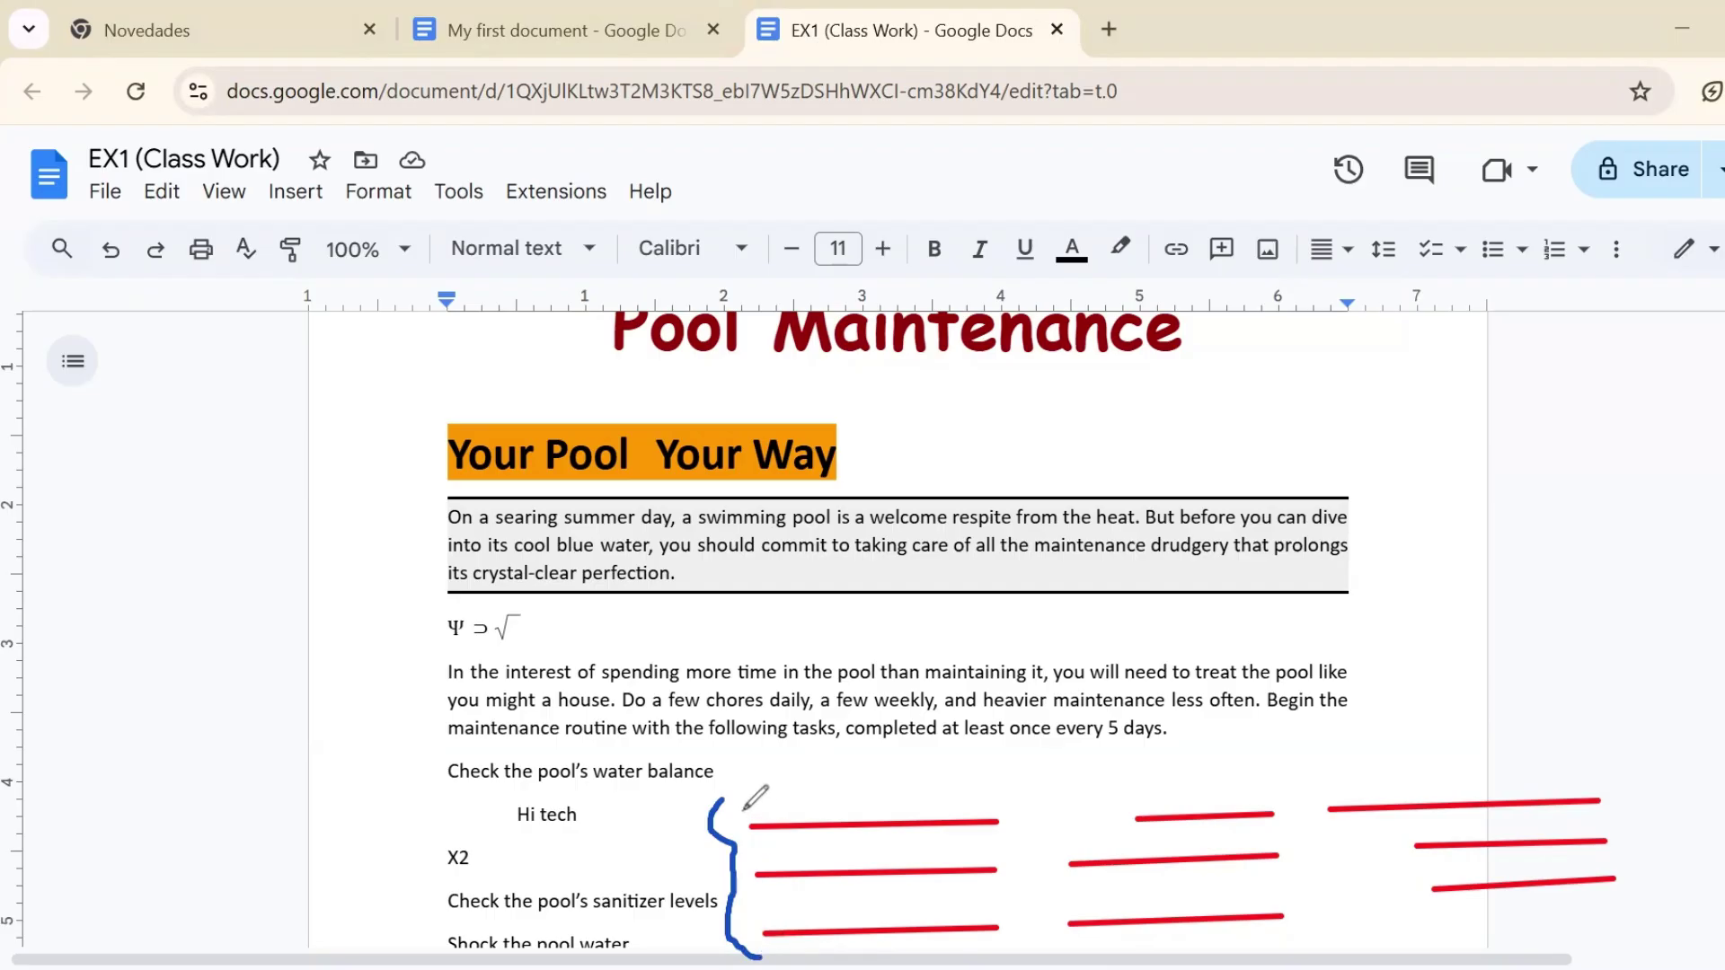
pyautogui.moveTo(742, 811)
pyautogui.mouseDown()
pyautogui.moveTo(802, 788)
pyautogui.moveTo(806, 763)
pyautogui.moveTo(638, 771)
pyautogui.moveTo(643, 797)
pyautogui.moveTo(687, 796)
pyautogui.mouseUp()
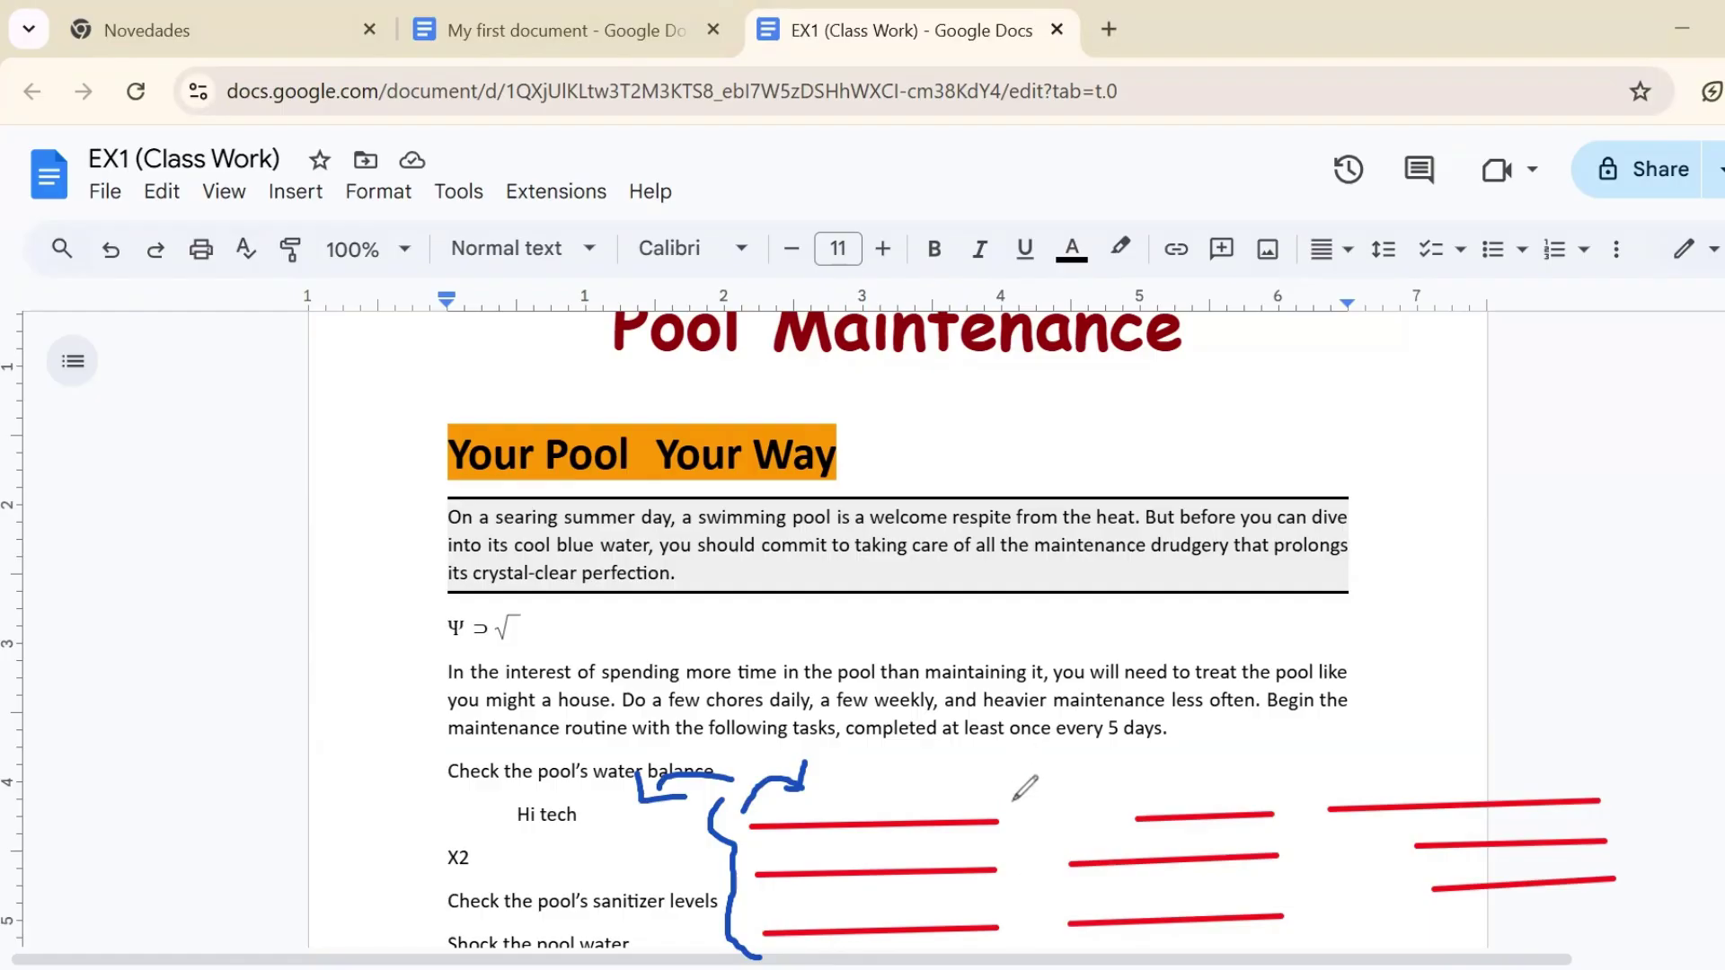
pyautogui.moveTo(1012, 800)
pyautogui.mouseDown()
pyautogui.moveTo(958, 791)
pyautogui.moveTo(986, 796)
pyautogui.mouseUp()
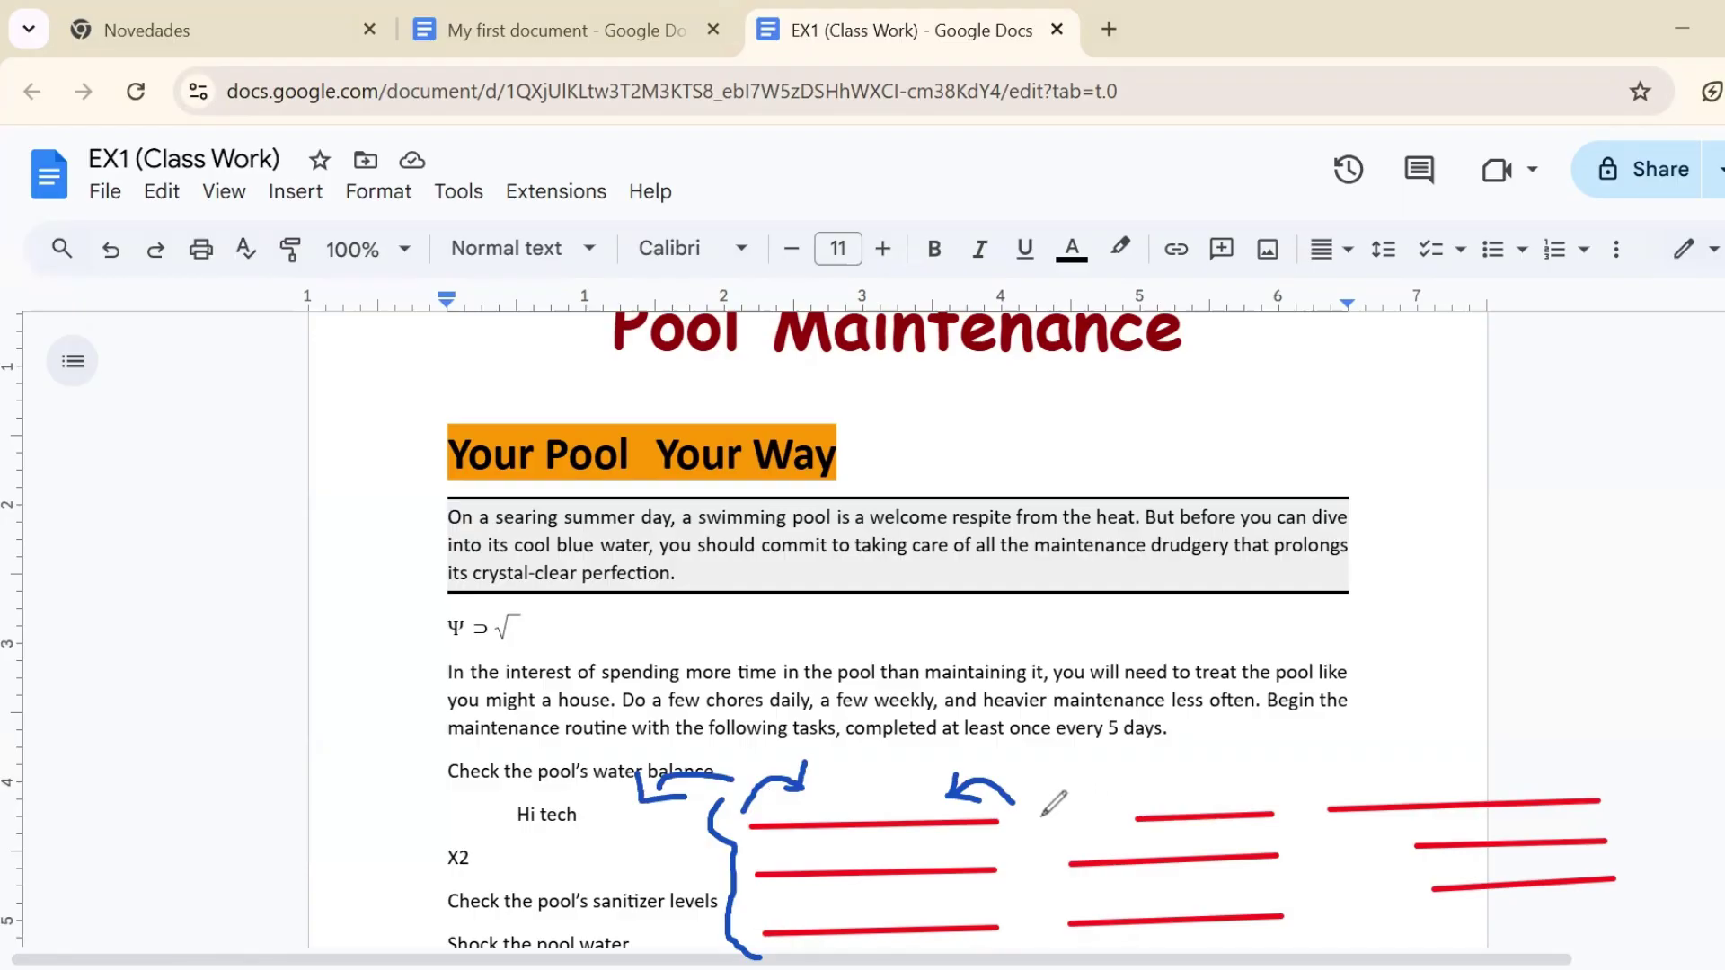
pyautogui.moveTo(1057, 824)
pyautogui.mouseDown()
pyautogui.moveTo(1114, 795)
pyautogui.moveTo(1139, 814)
pyautogui.mouseUp()
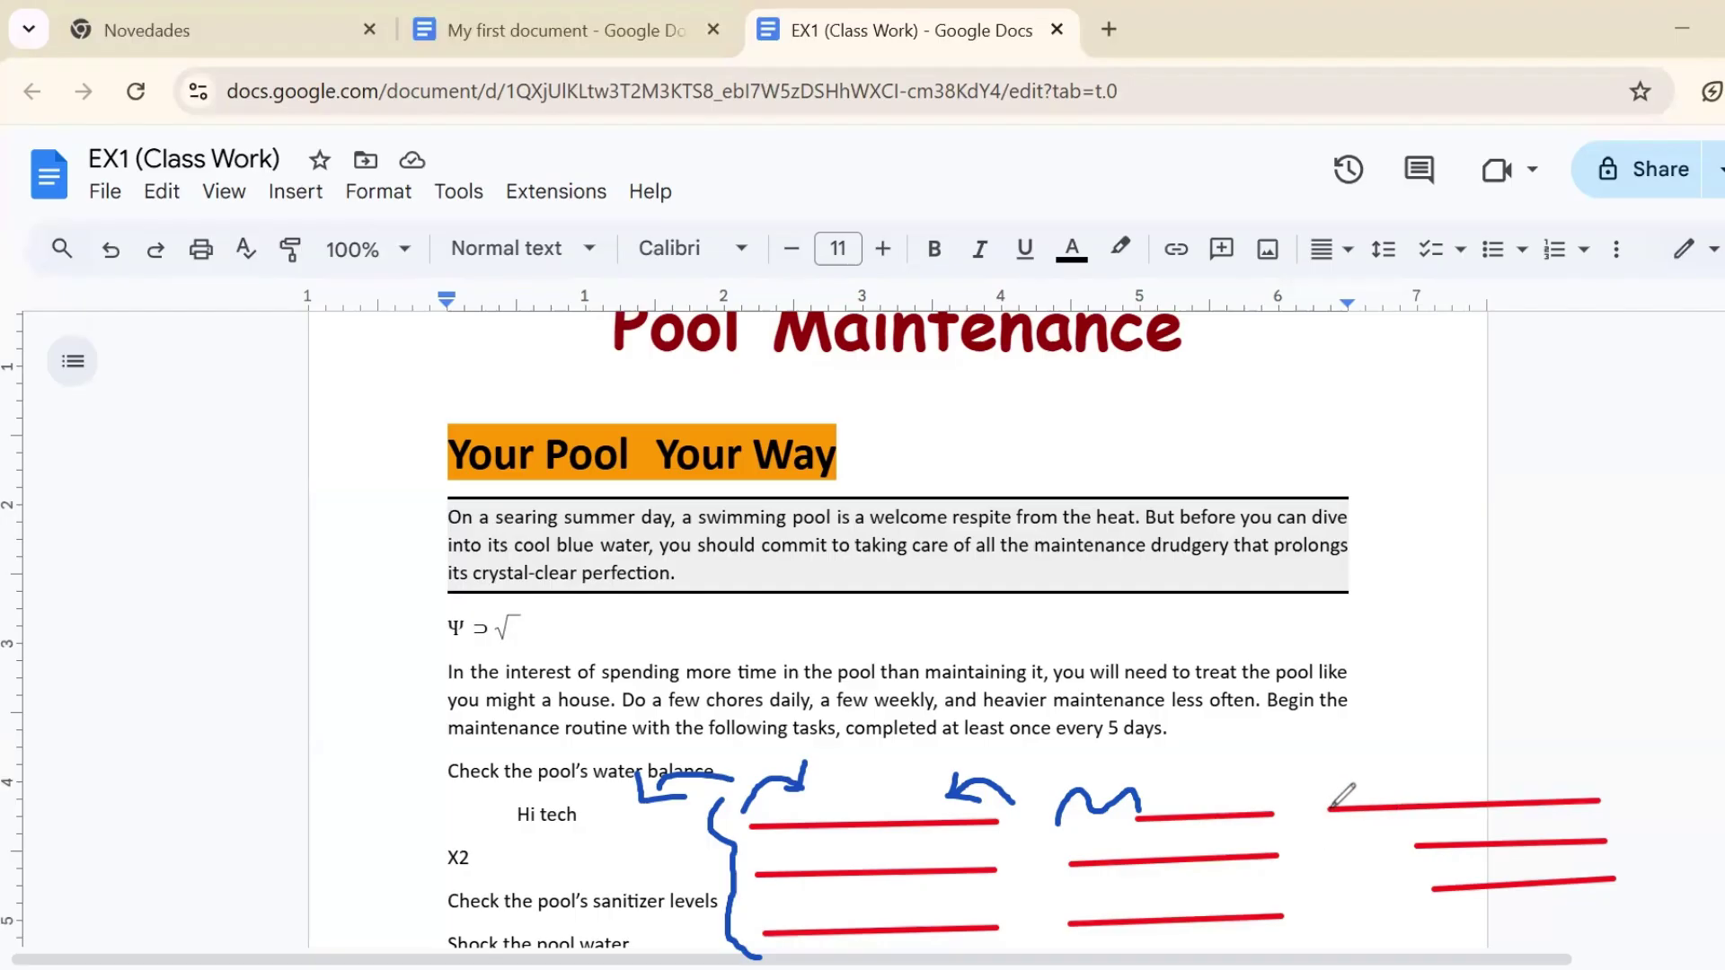
pyautogui.moveTo(1325, 796)
pyautogui.mouseDown()
pyautogui.moveTo(1311, 834)
pyautogui.moveTo(1322, 812)
pyautogui.moveTo(1338, 826)
pyautogui.mouseUp()
pyautogui.moveTo(1396, 831); pyautogui.dragTo(1434, 911)
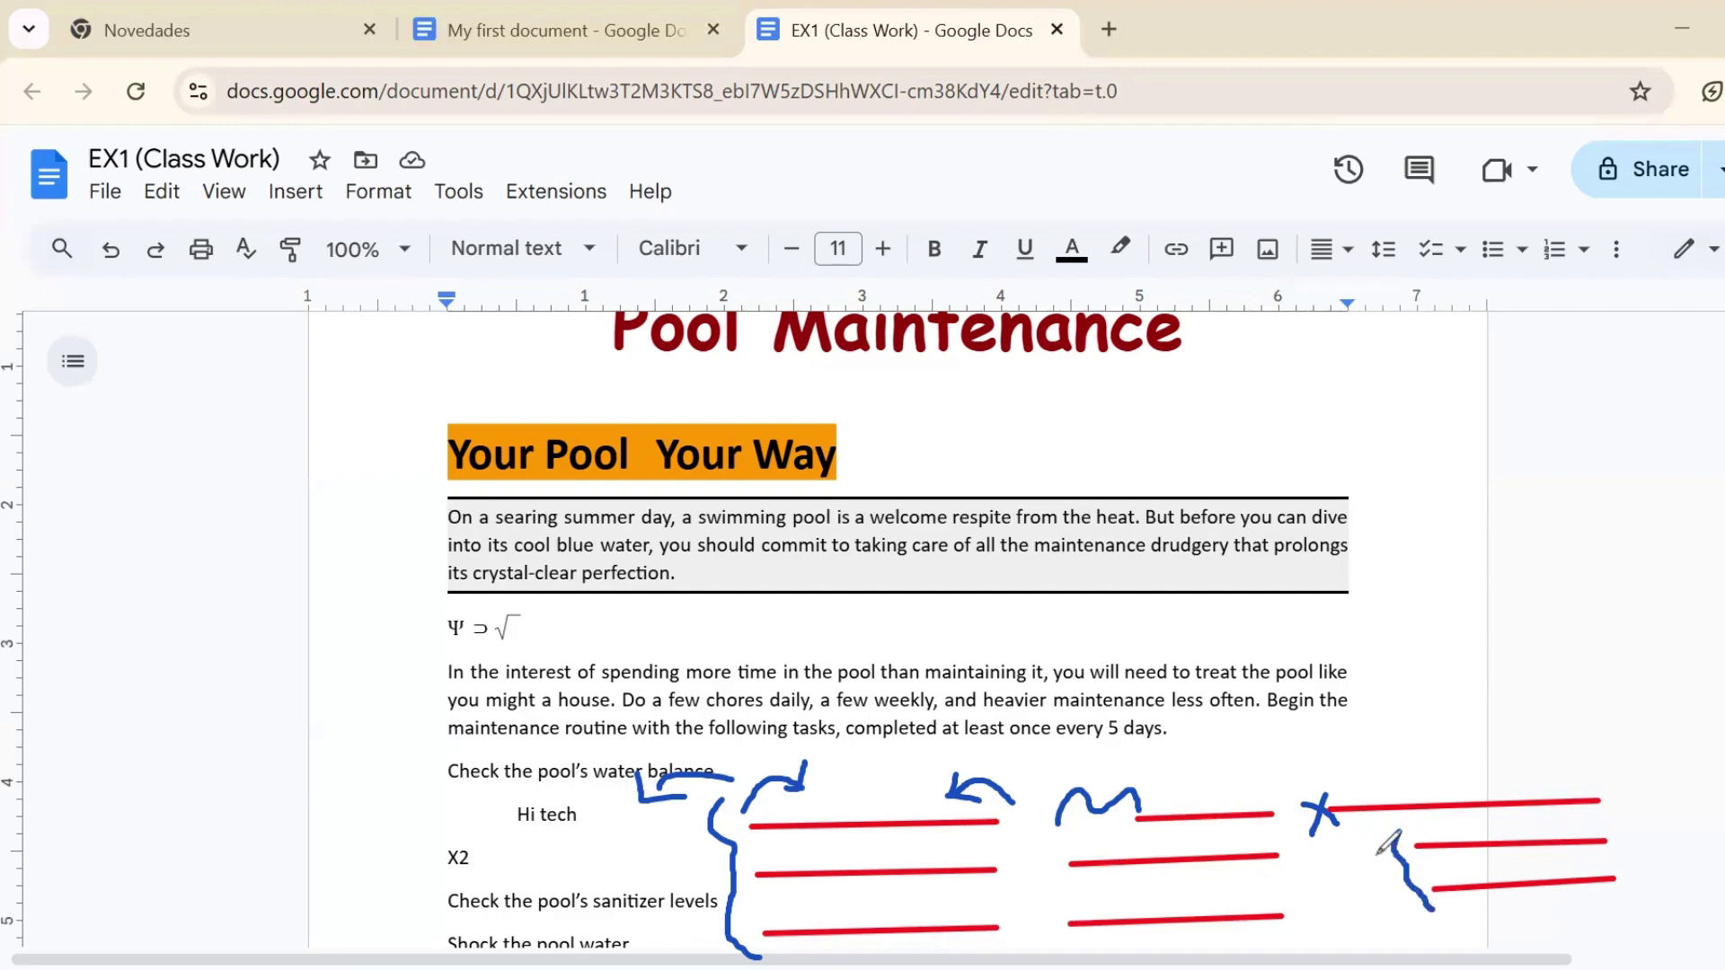
pyautogui.moveTo(1408, 789); pyautogui.dragTo(1412, 822)
pyautogui.press('e')
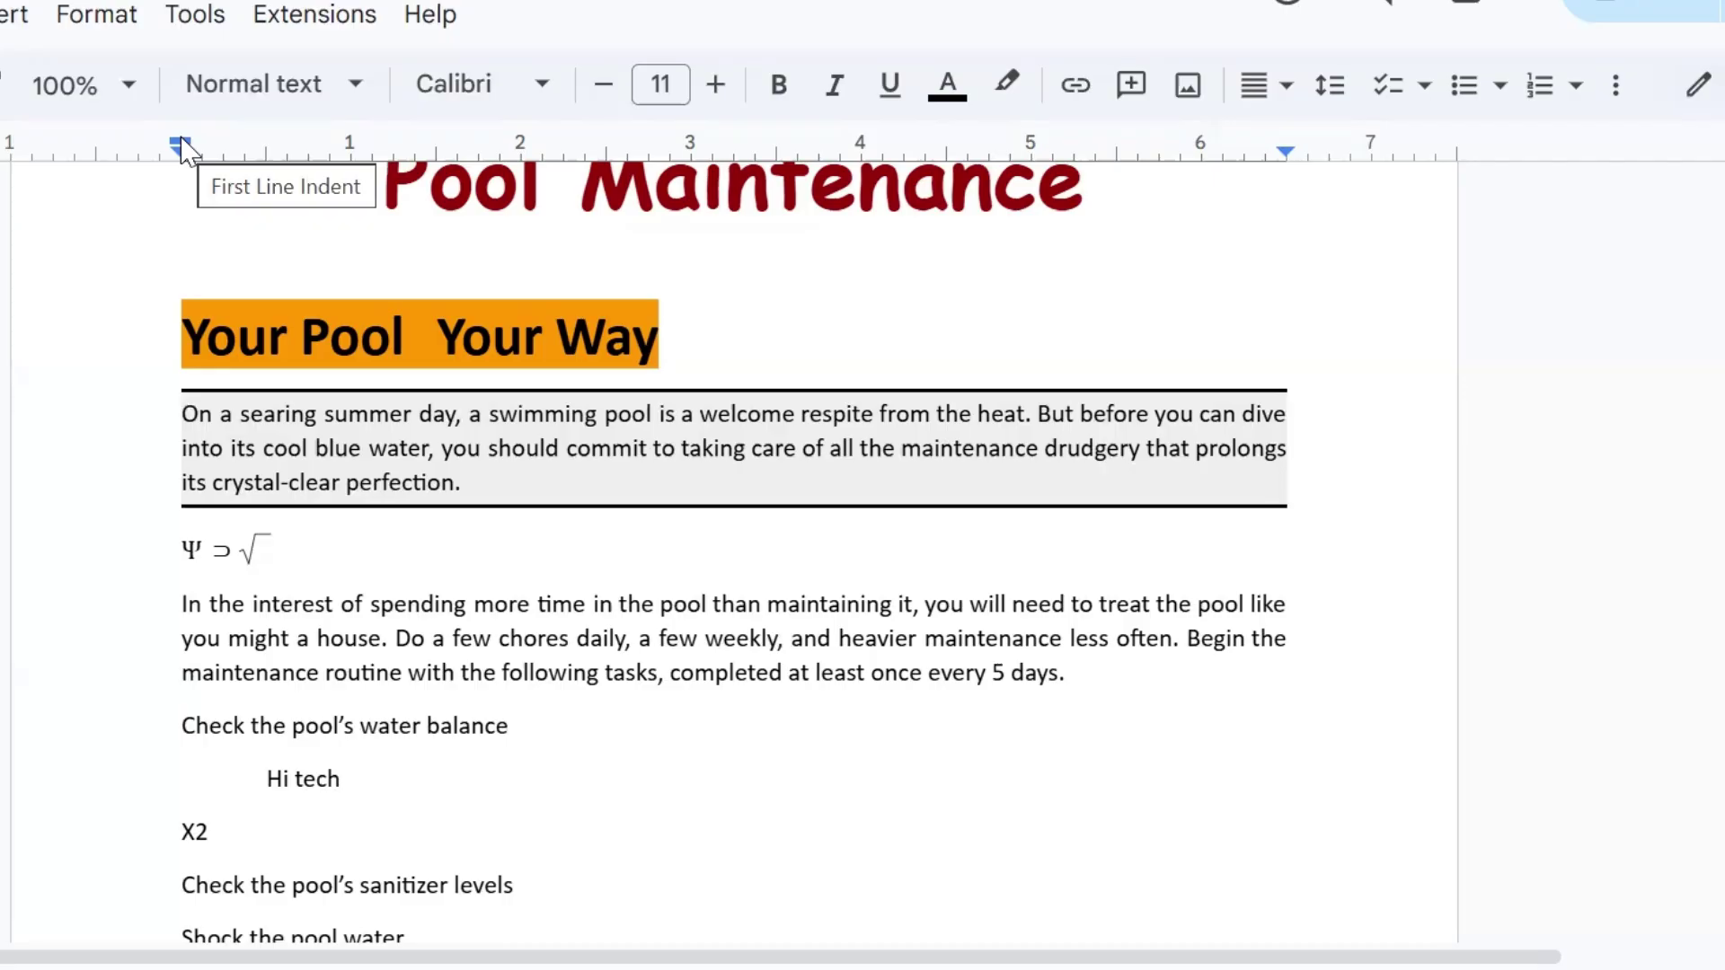
# Indent the first line of the "In the interest" paragraph by about 0.56 inches and align its remaining lines with it.
pyautogui.moveTo(182, 148); pyautogui.dragTo(277, 151)
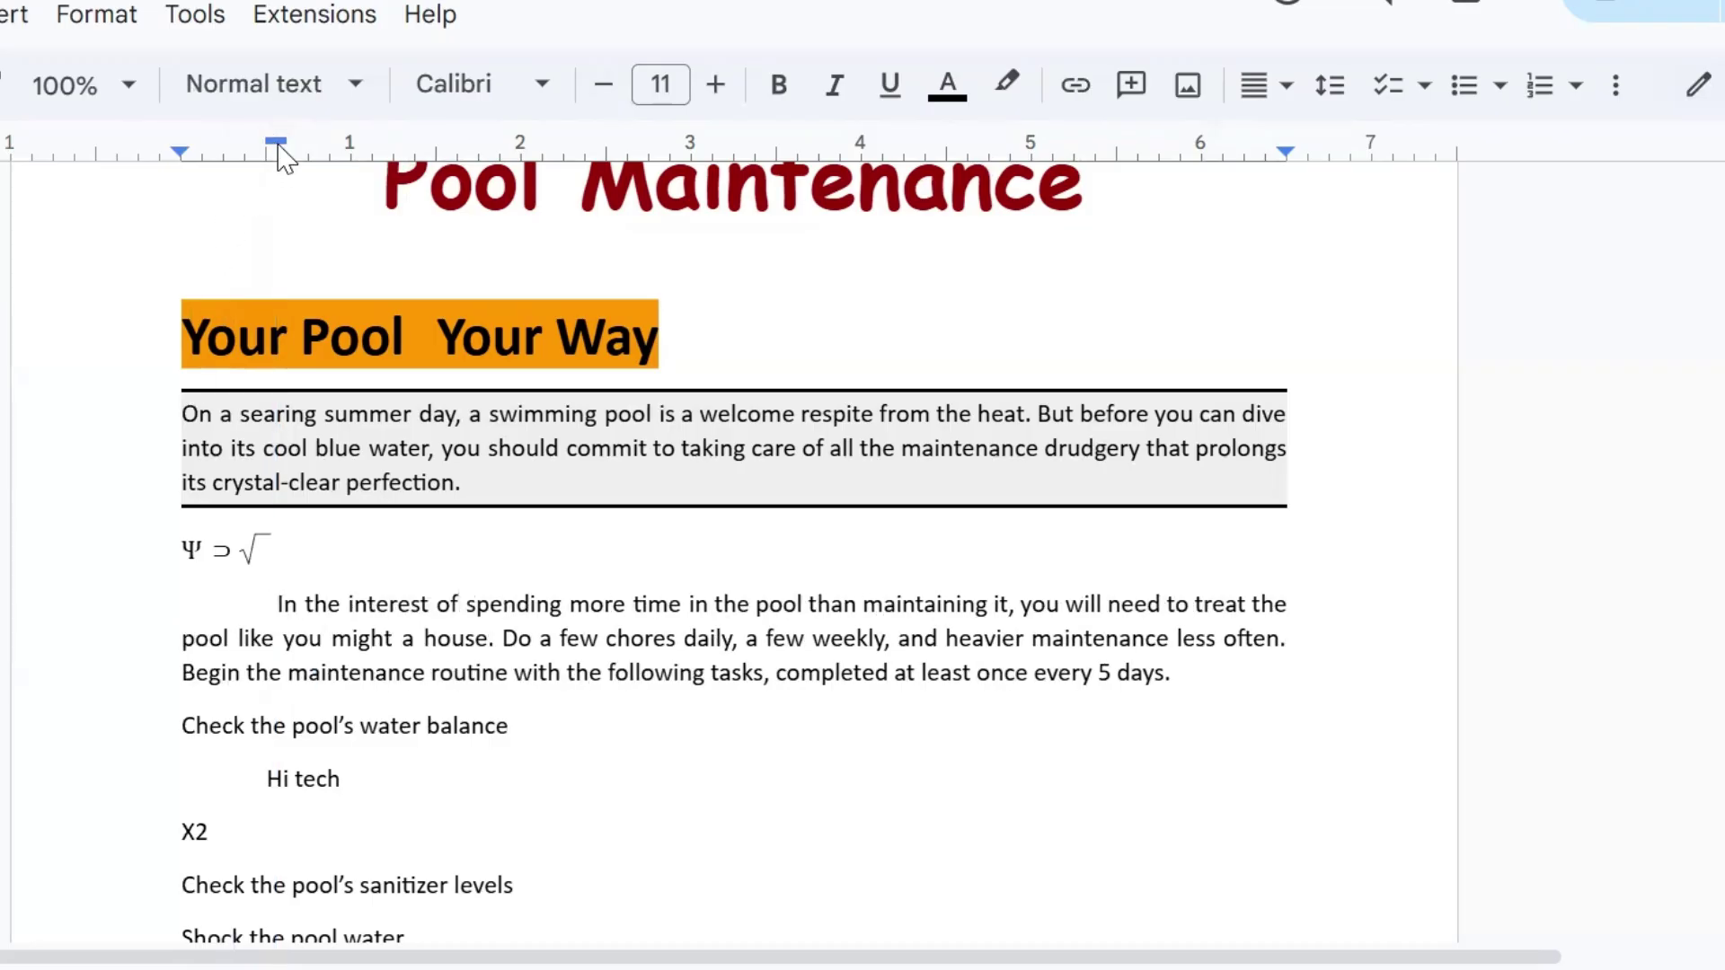
pyautogui.moveTo(279, 150)
pyautogui.mouseDown()
pyautogui.moveTo(183, 149)
pyautogui.moveTo(269, 162)
pyautogui.mouseUp()
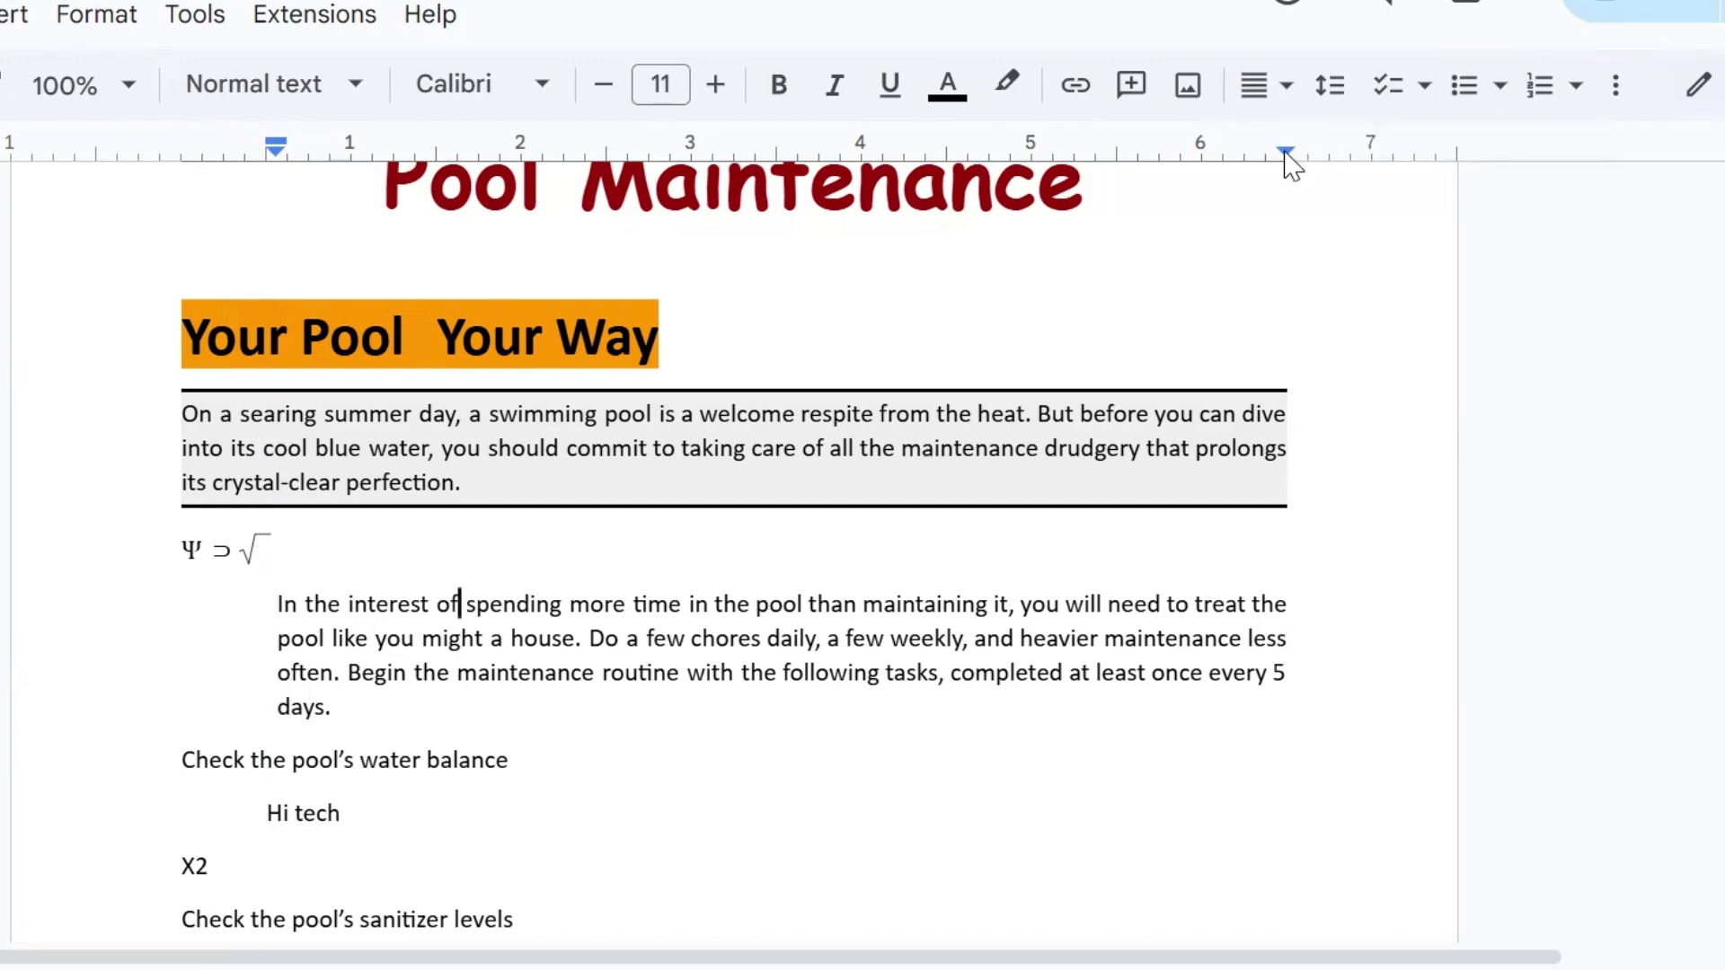
# Extend the "In the interest" paragraph about 0.37 inches past the right margin and reduce its left indent to about 0.06 inches.
pyautogui.moveTo(1290, 164)
pyautogui.mouseDown()
pyautogui.moveTo(1192, 162)
pyautogui.moveTo(1354, 156)
pyautogui.mouseUp()
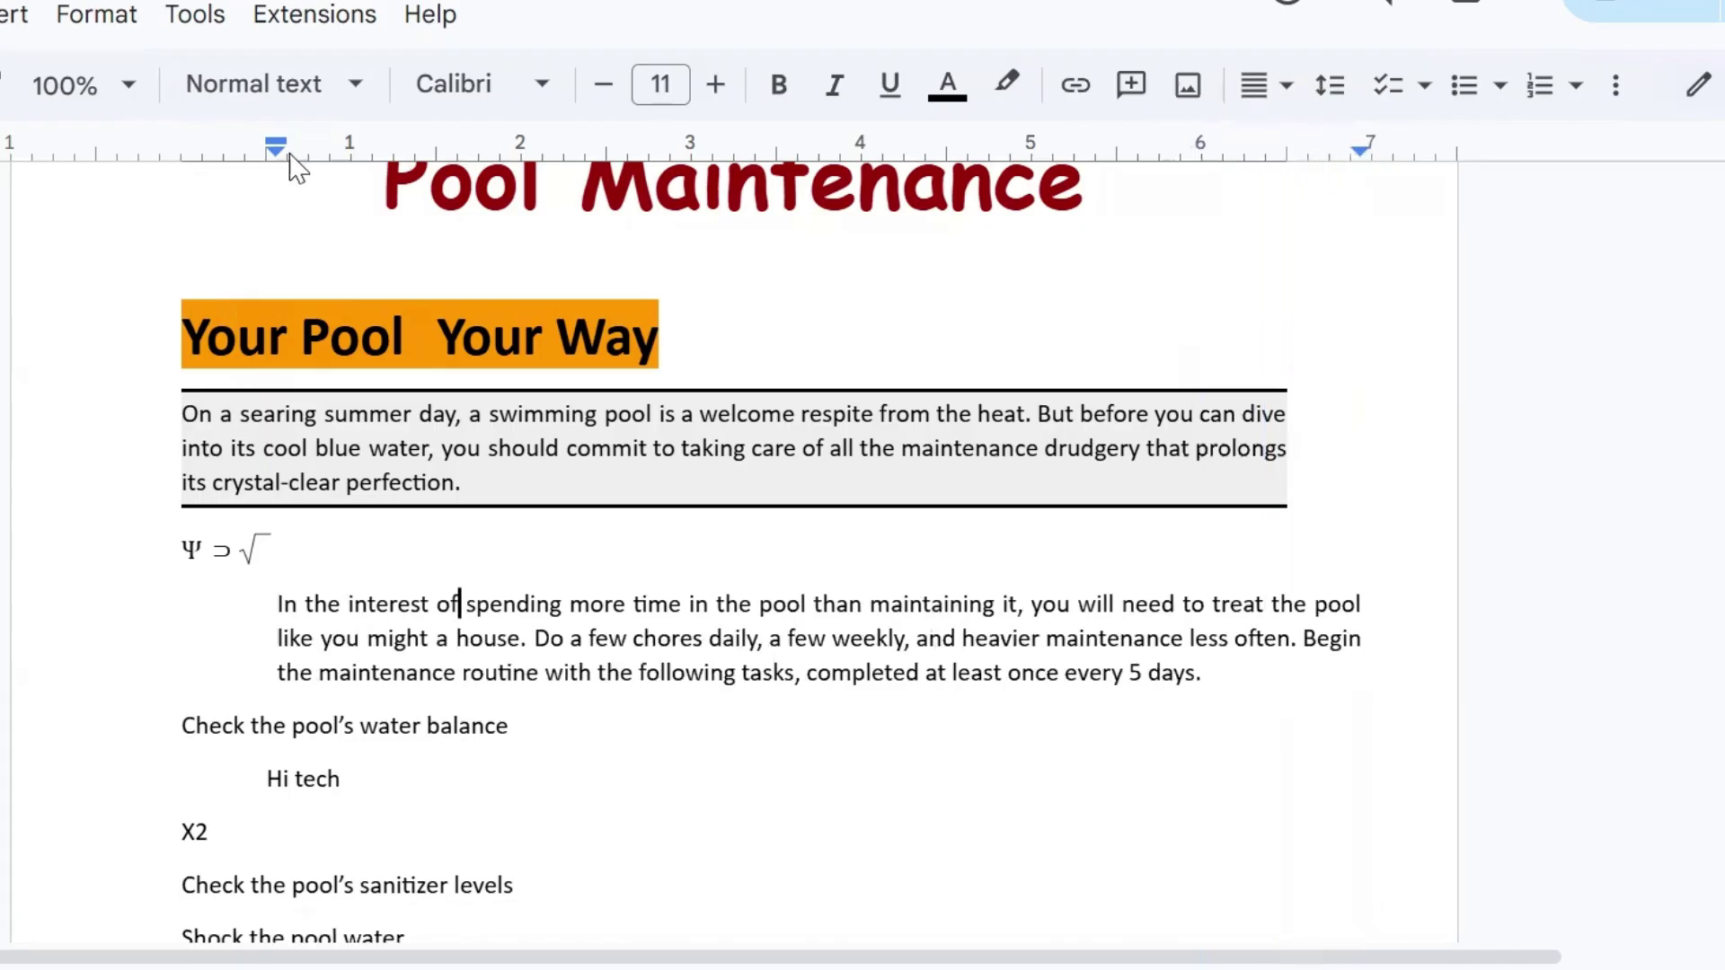
pyautogui.moveTo(276, 149)
pyautogui.mouseDown()
pyautogui.moveTo(104, 155)
pyautogui.moveTo(189, 145)
pyautogui.mouseUp()
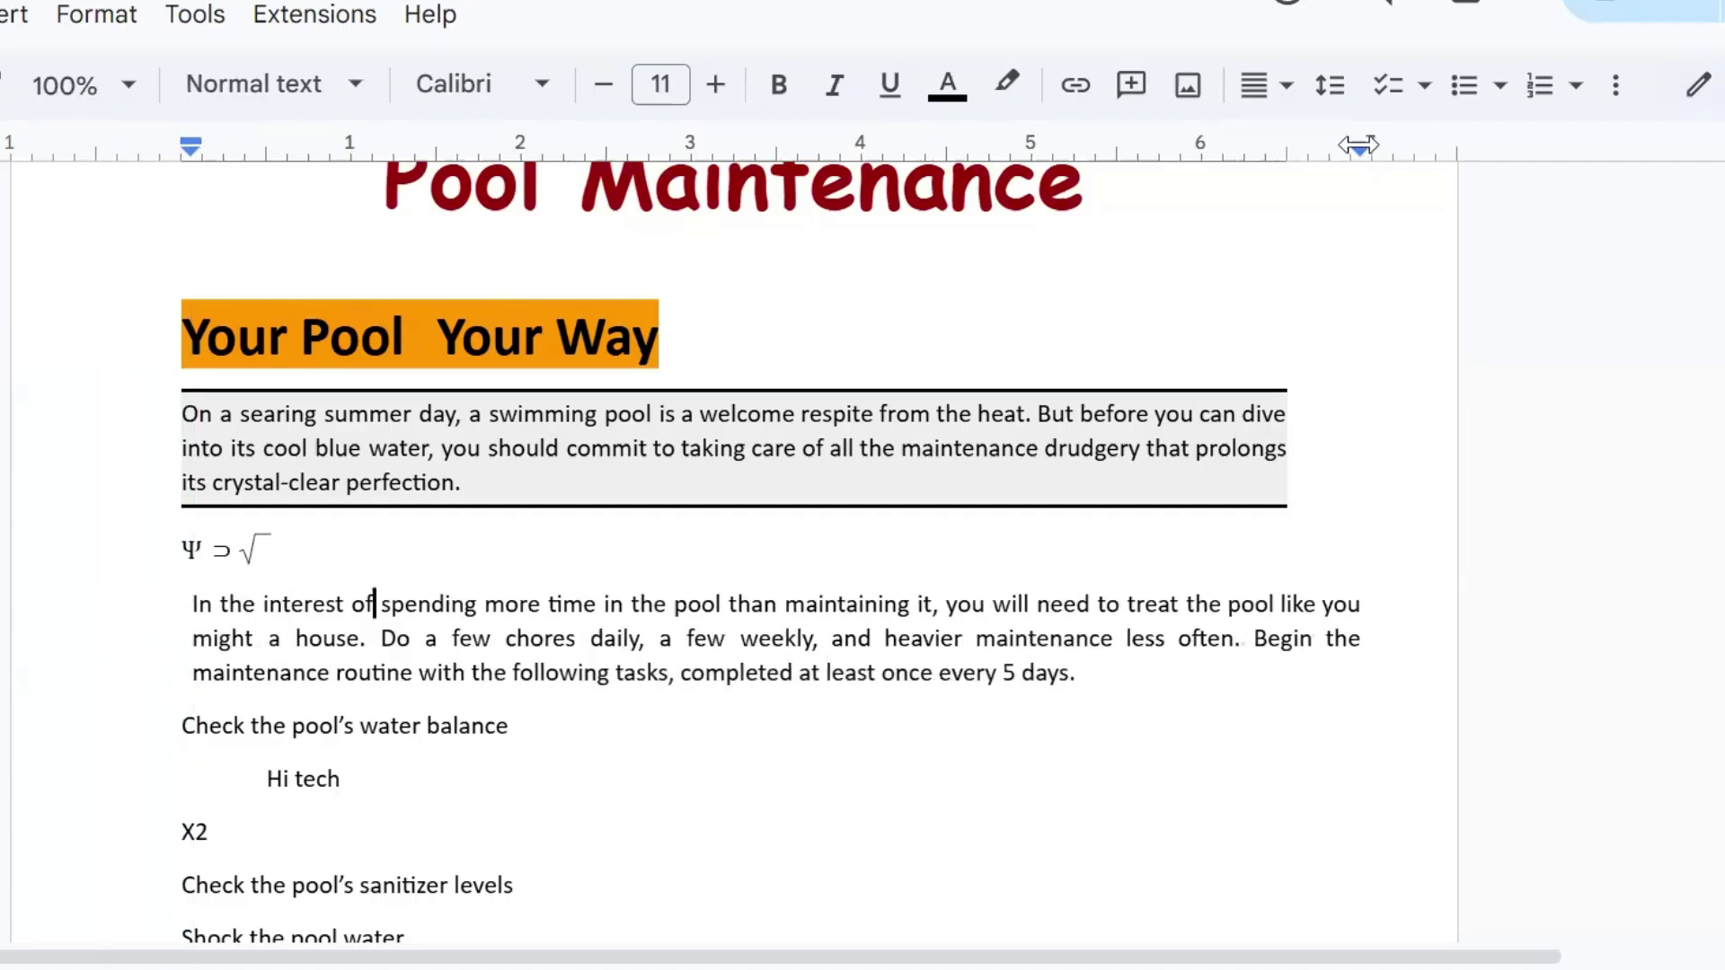
pyautogui.moveTo(1360, 155); pyautogui.dragTo(1349, 162)
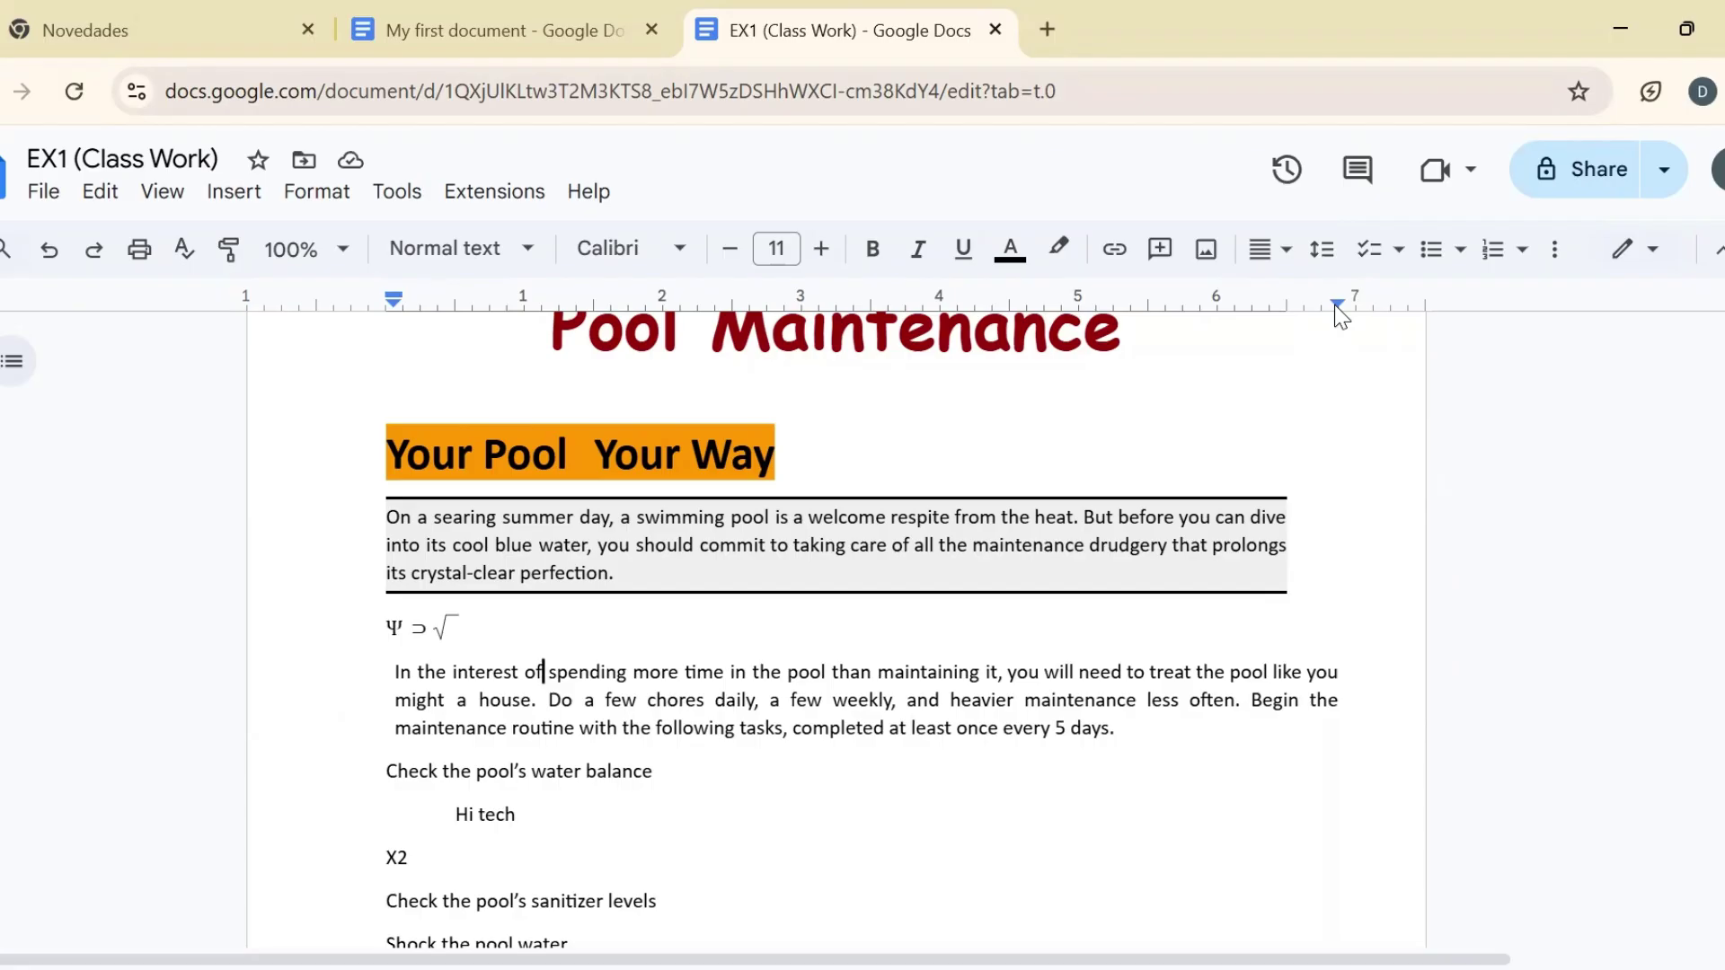
# Give the "In the interest" paragraph a right indentation of 1 inch and a first-line special indent of 0.1 inches.
pyautogui.click(323, 191)
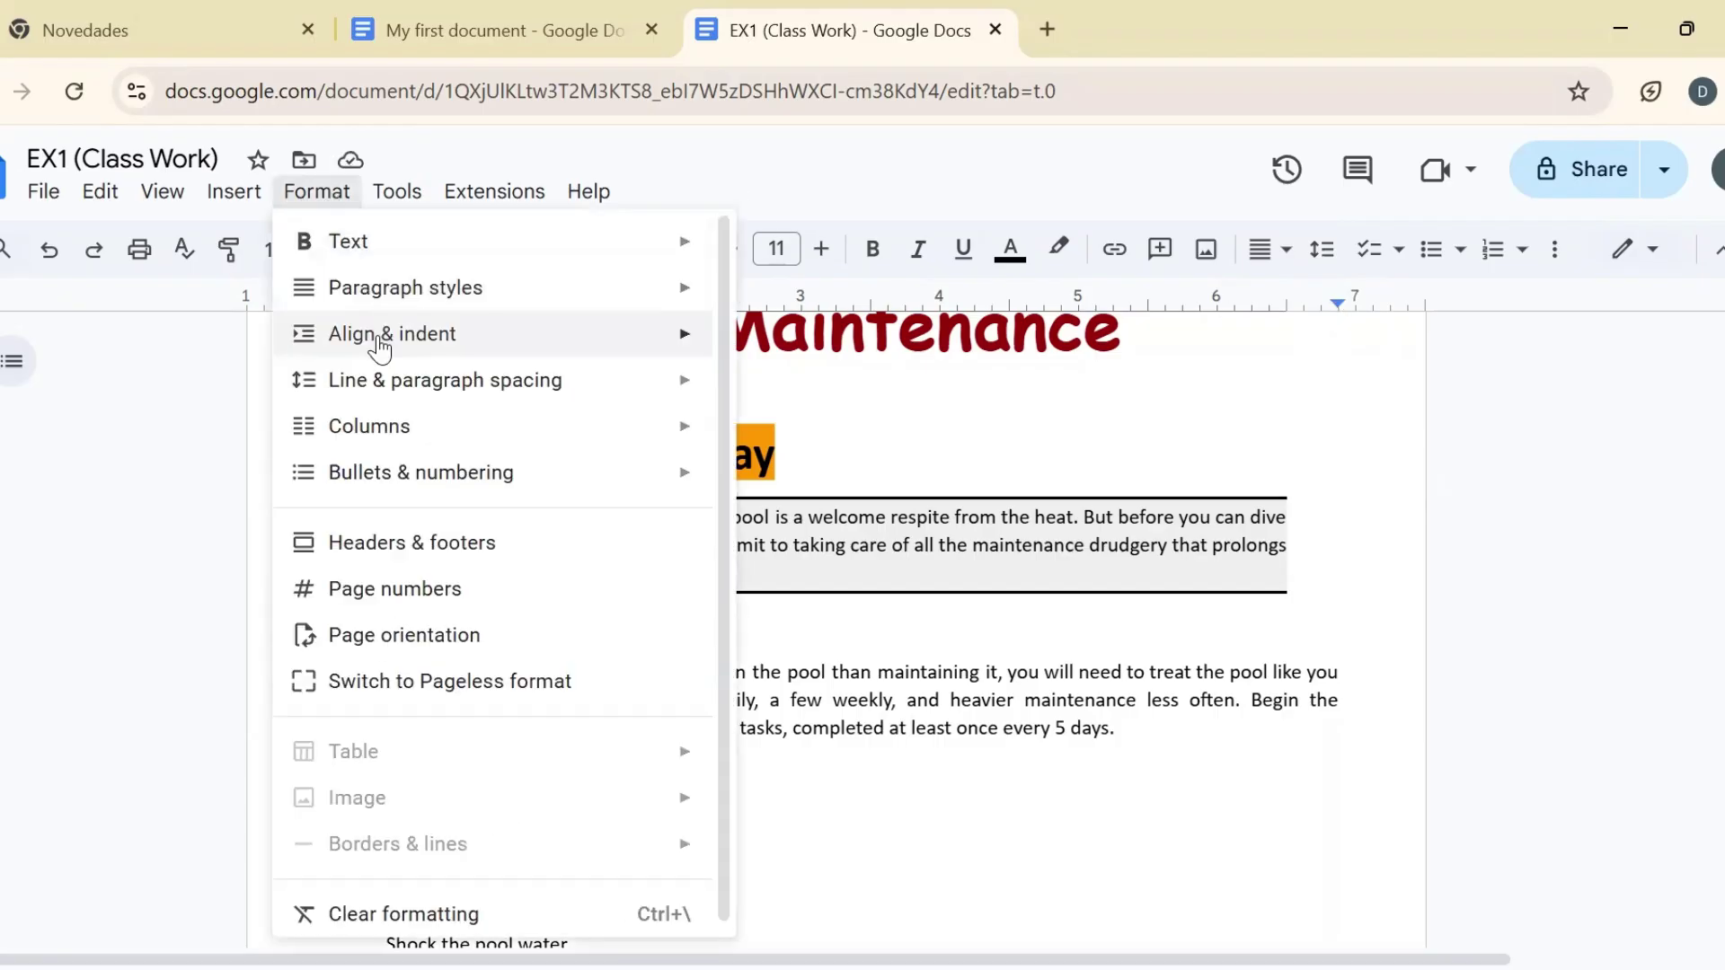
pyautogui.moveTo(381, 346)
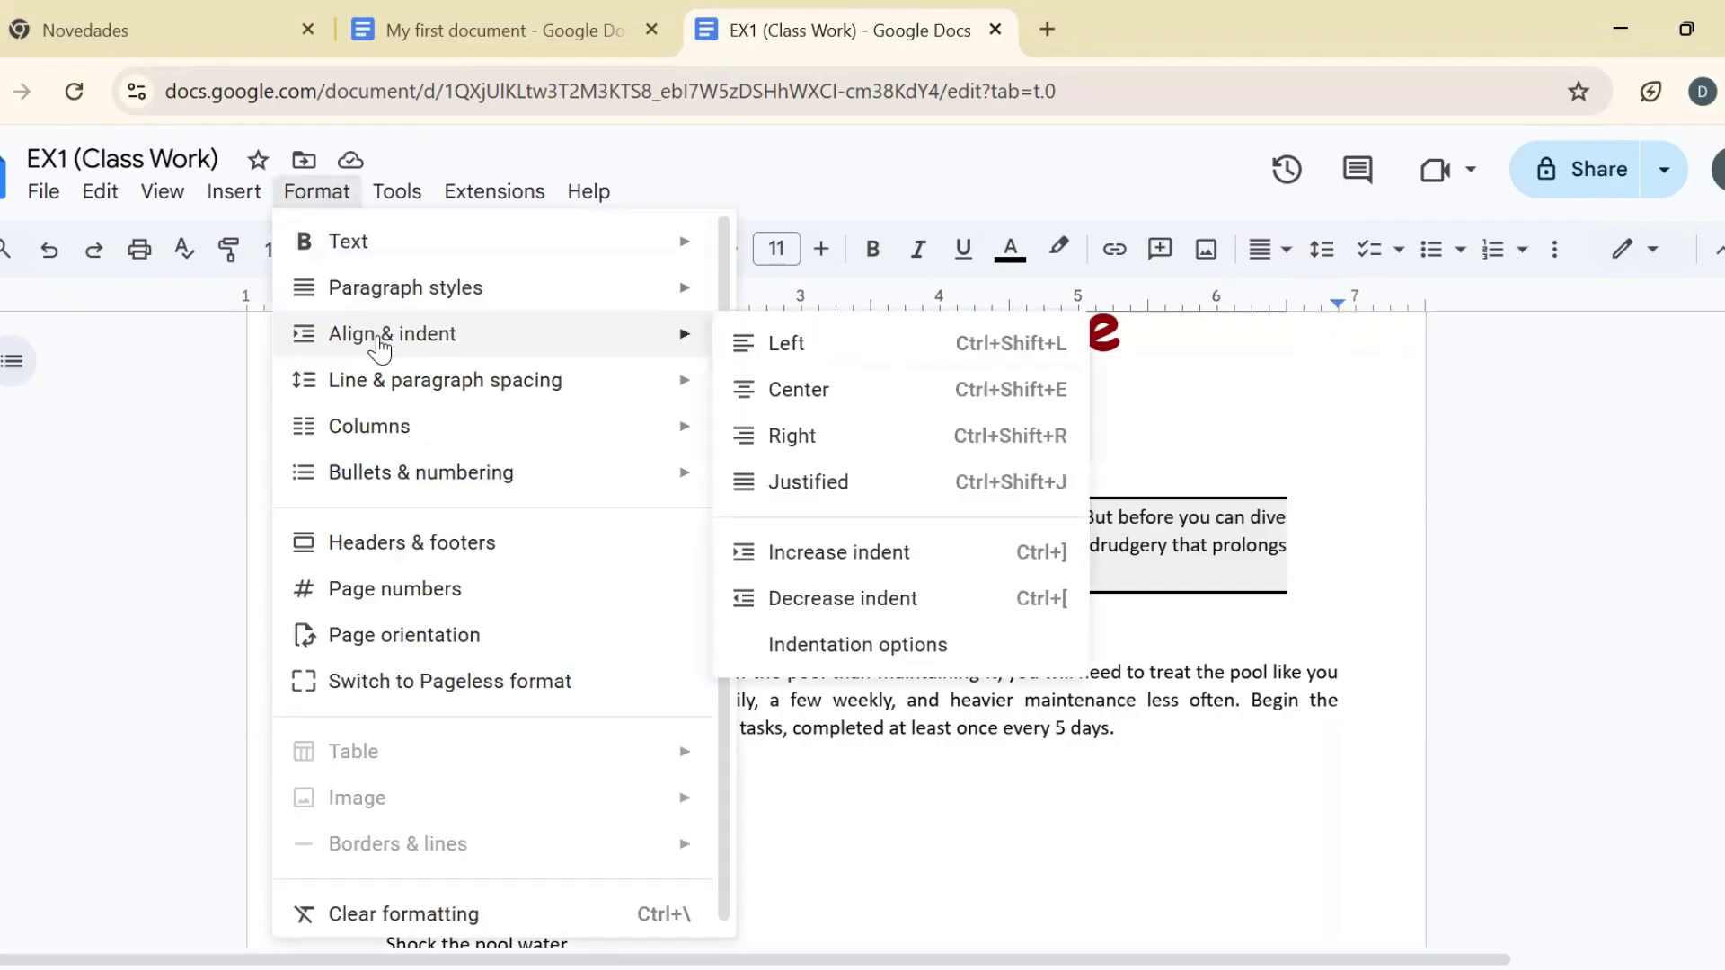
pyautogui.click(848, 645)
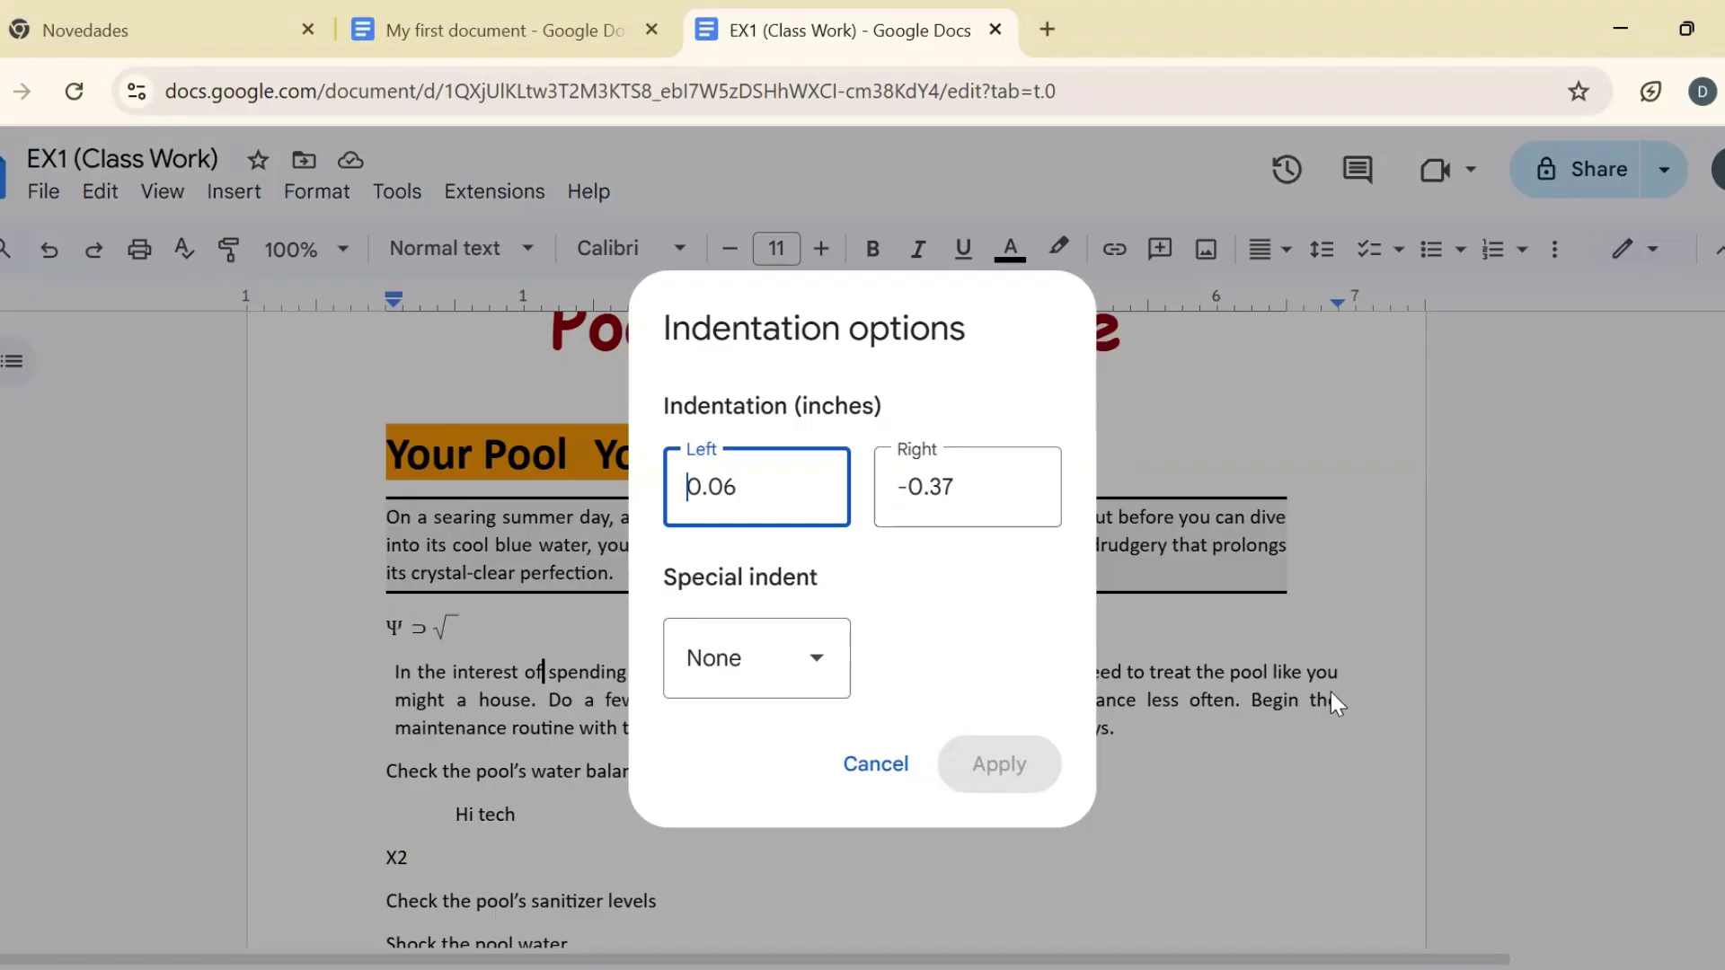
pyautogui.click(916, 494)
pyautogui.tripleClick(916, 494)
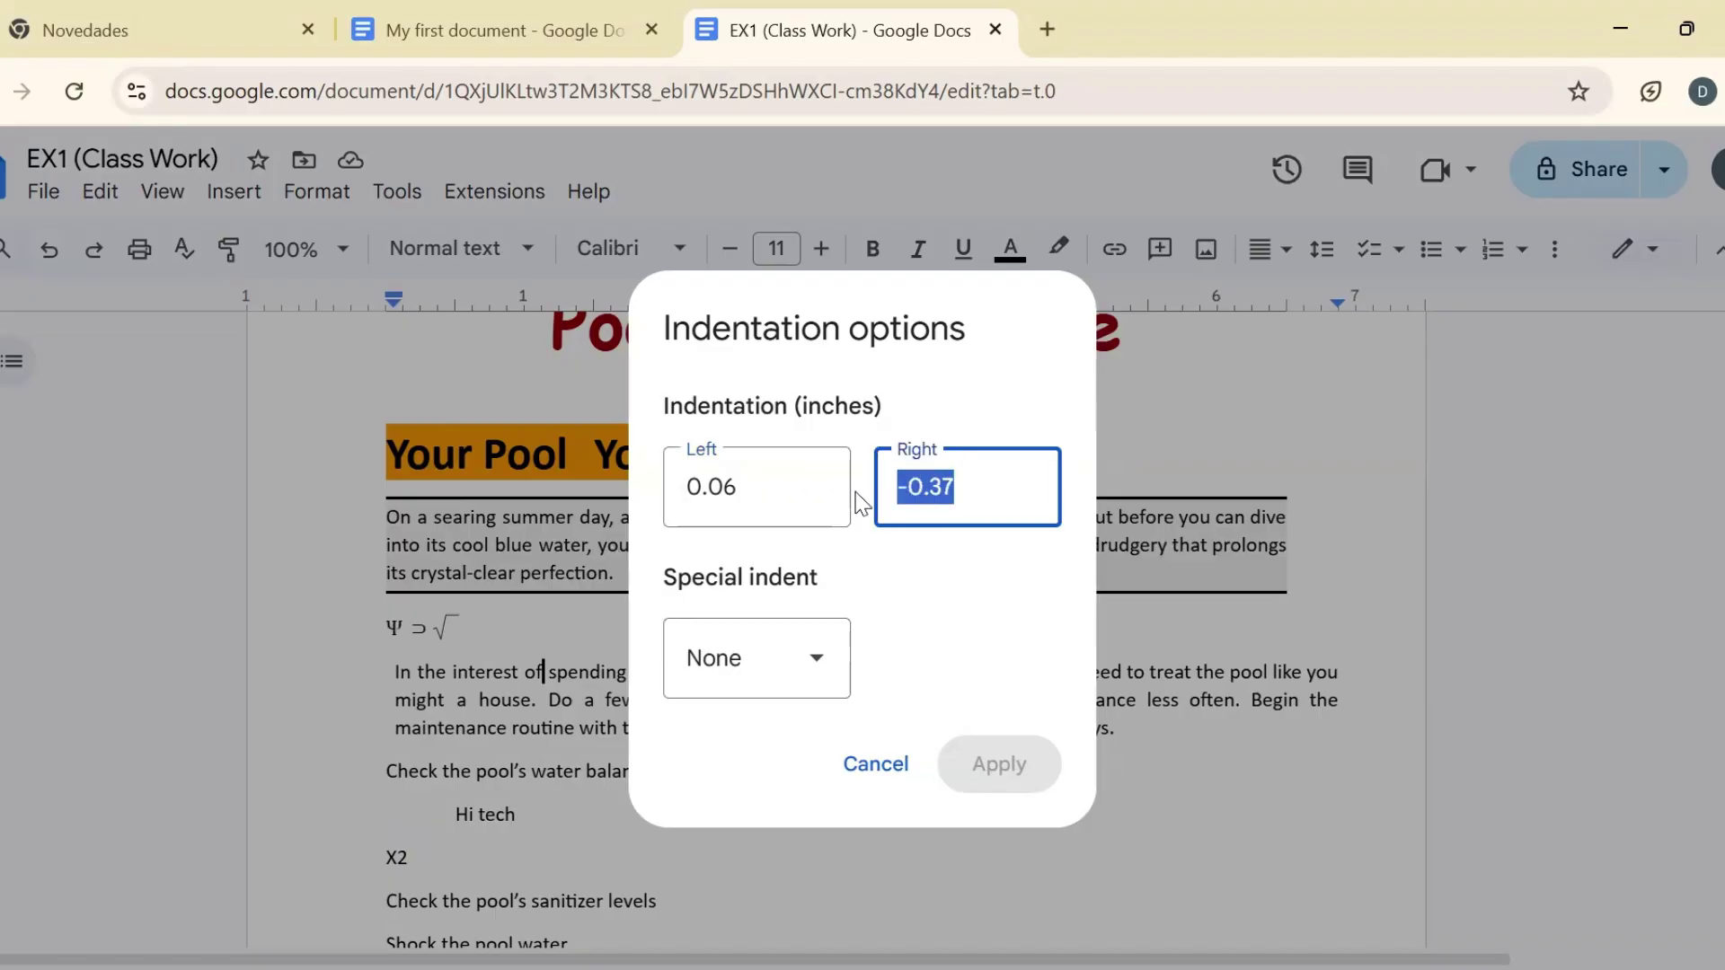
pyautogui.write('1')
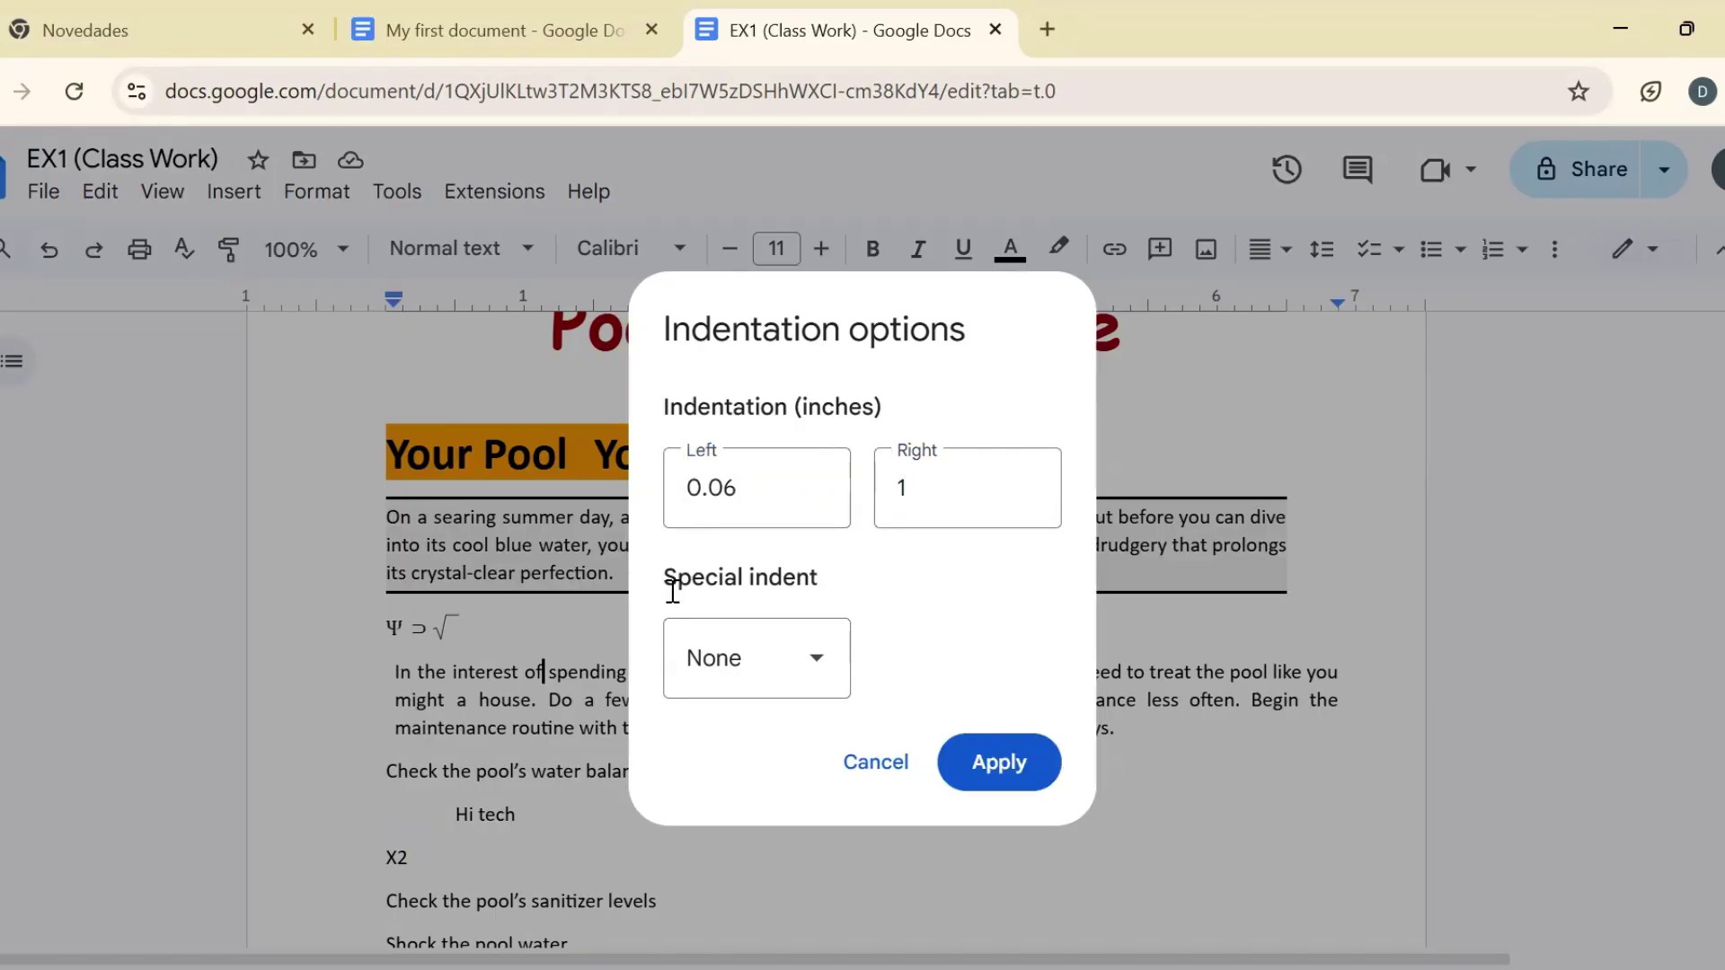
pyautogui.click(831, 672)
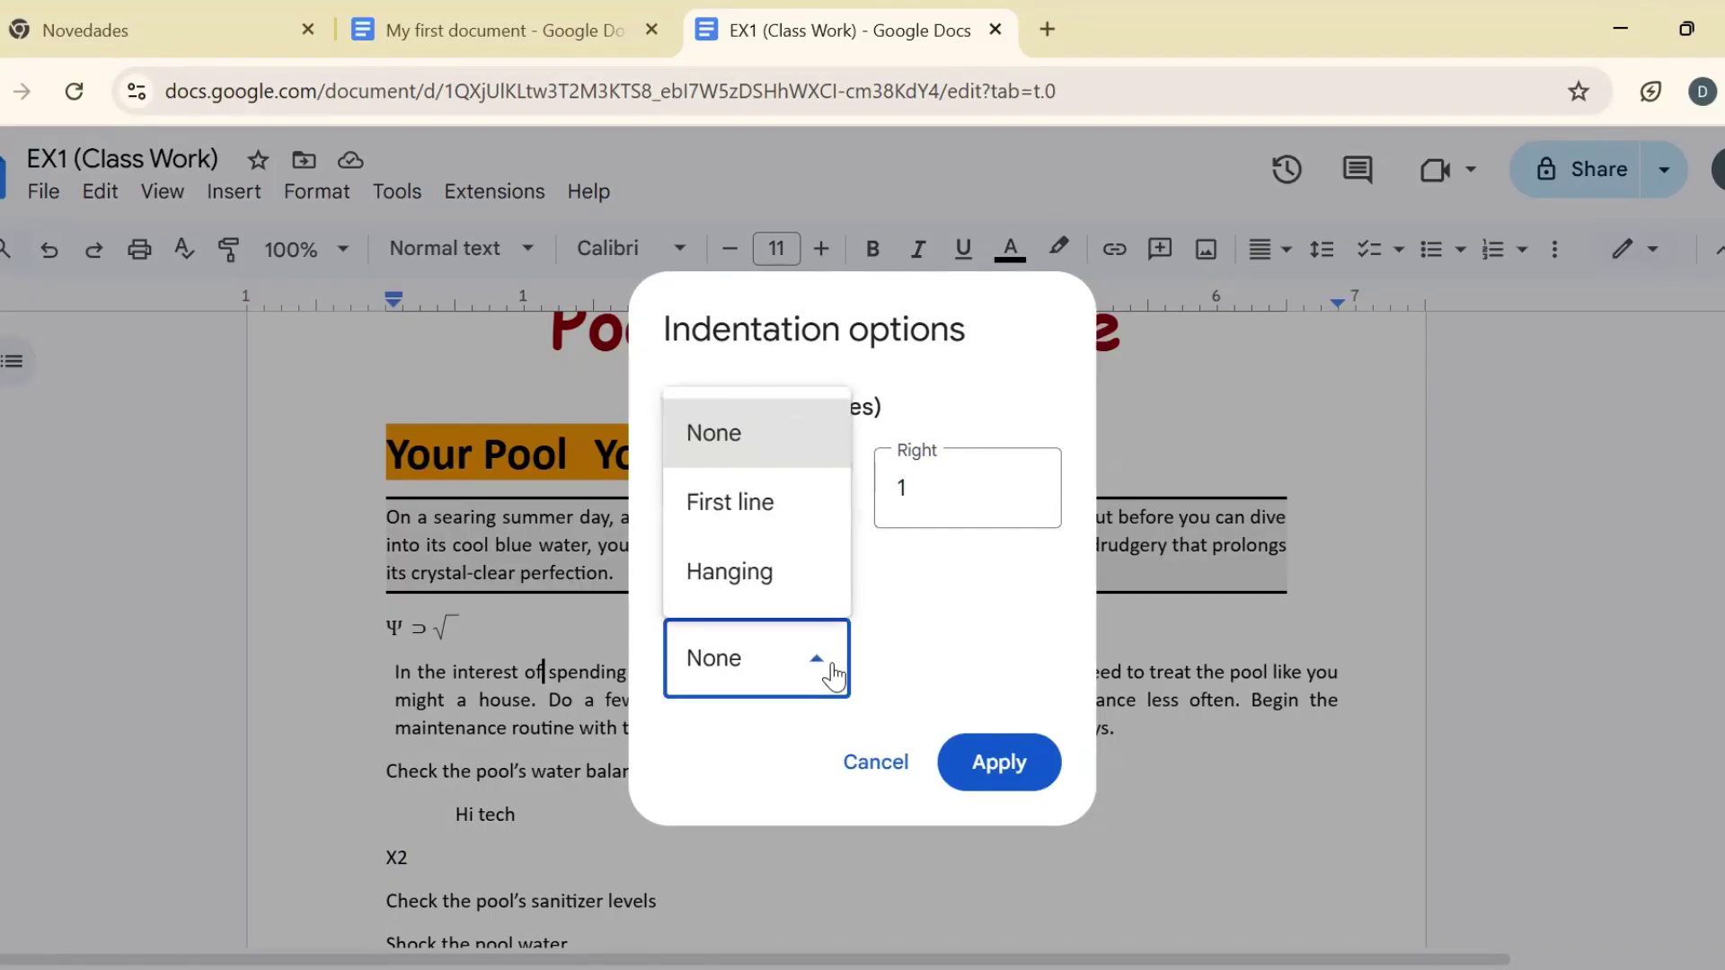
pyautogui.click(759, 510)
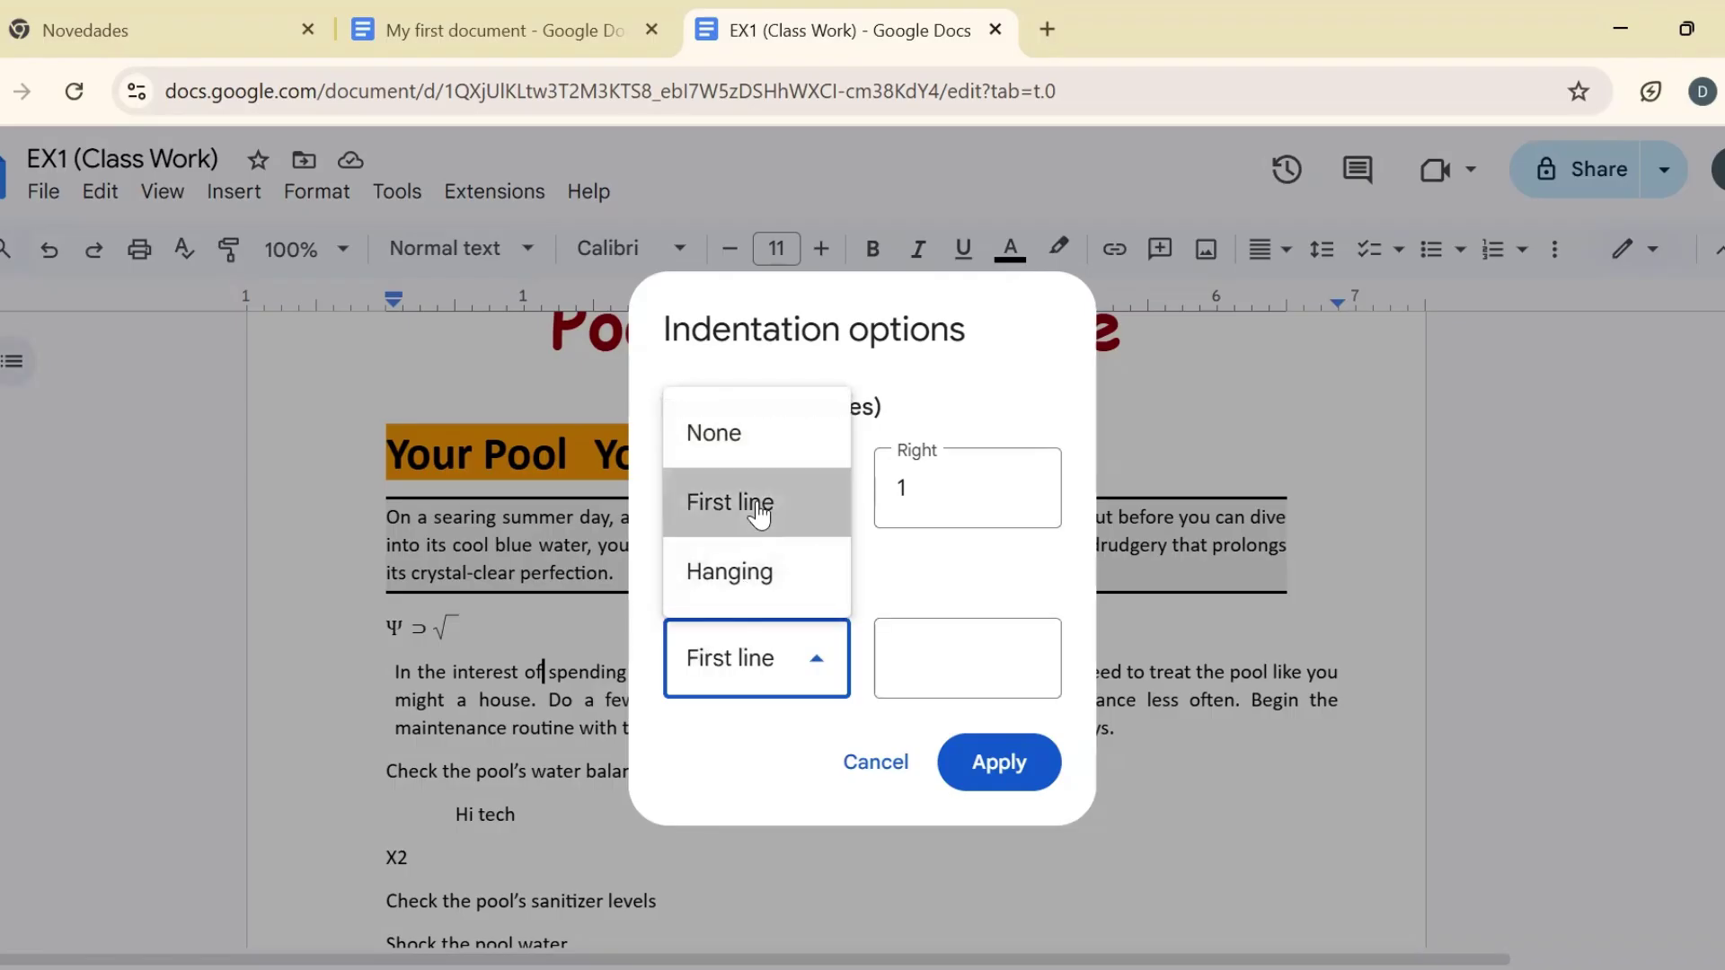
pyautogui.click(931, 652)
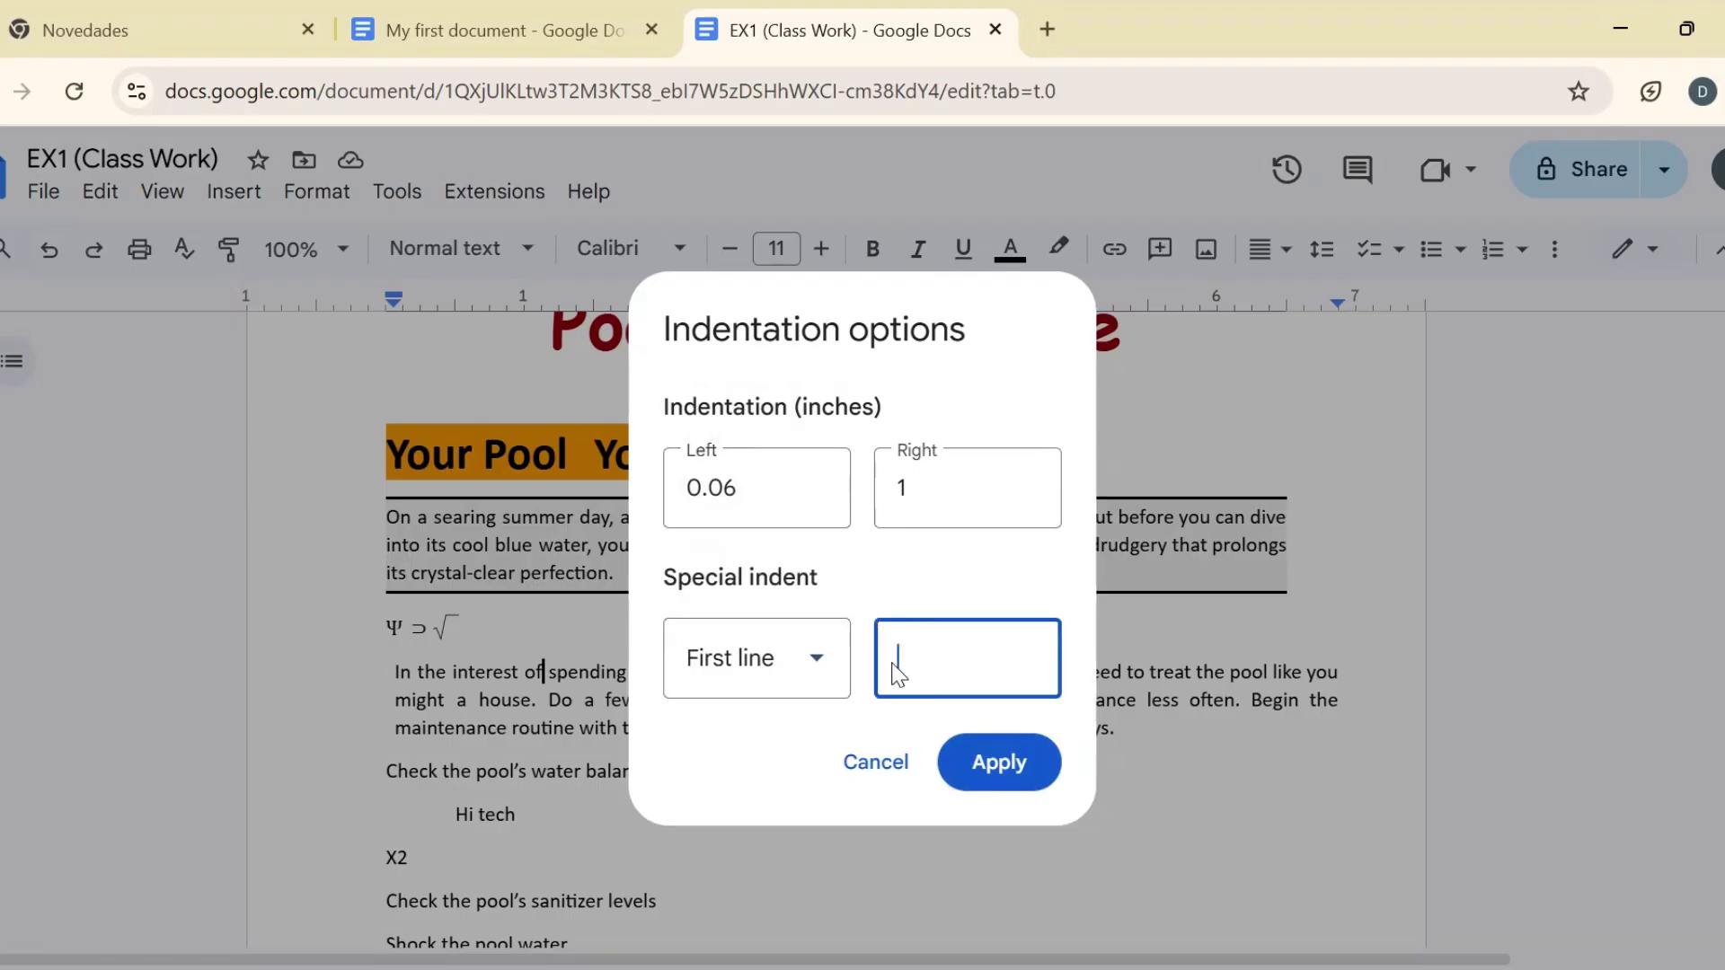
pyautogui.write('0.1')
pyautogui.click(995, 781)
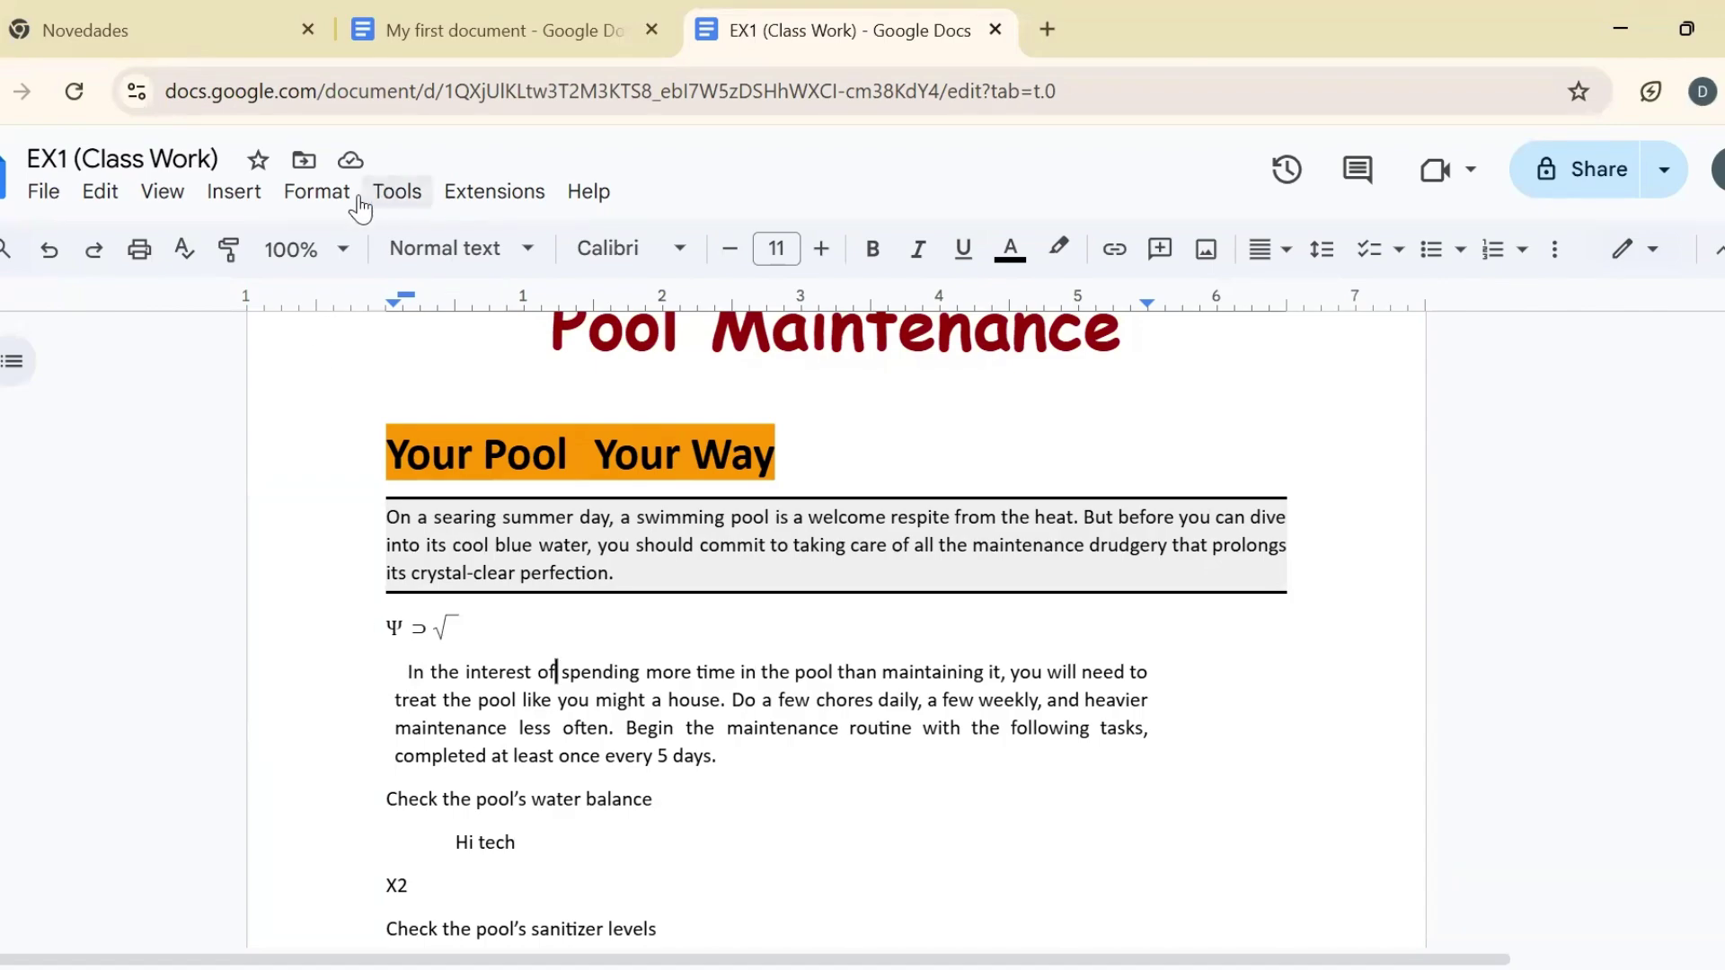
# Change the "In the interest" paragraph's special indent to Hanging with a value of 1 inch and apply it.
pyautogui.click(318, 194)
pyautogui.moveTo(499, 355)
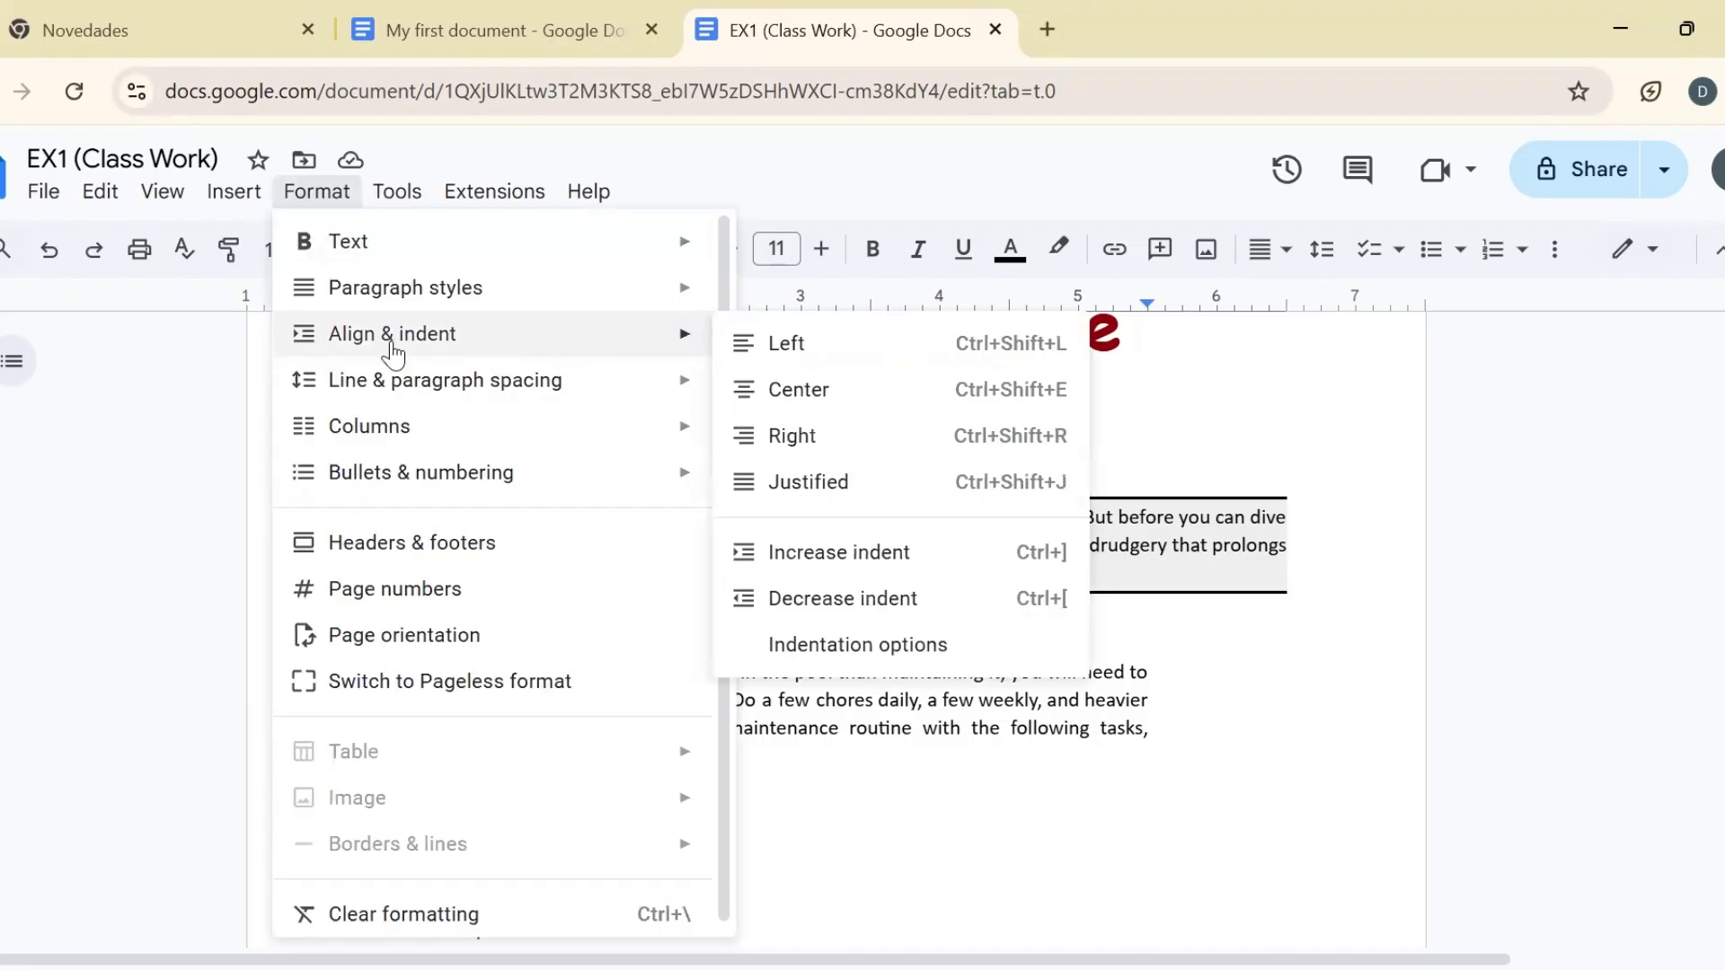
pyautogui.click(815, 645)
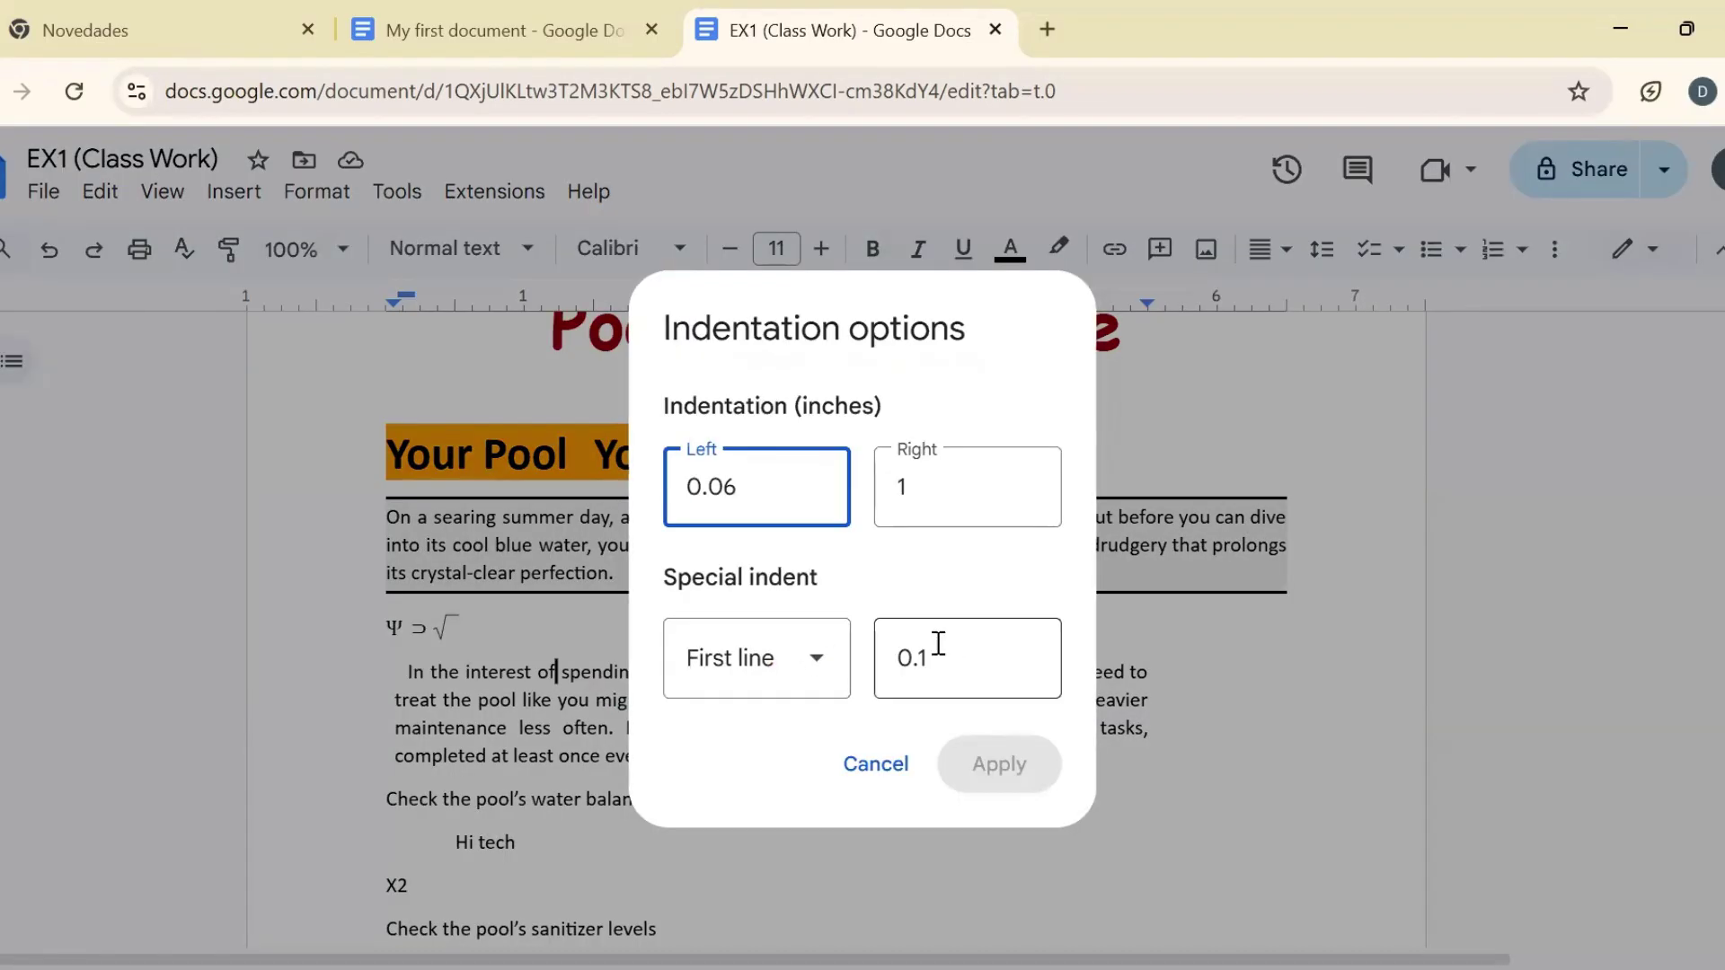
pyautogui.click(940, 643)
pyautogui.doubleClick(872, 665)
pyautogui.click(813, 661)
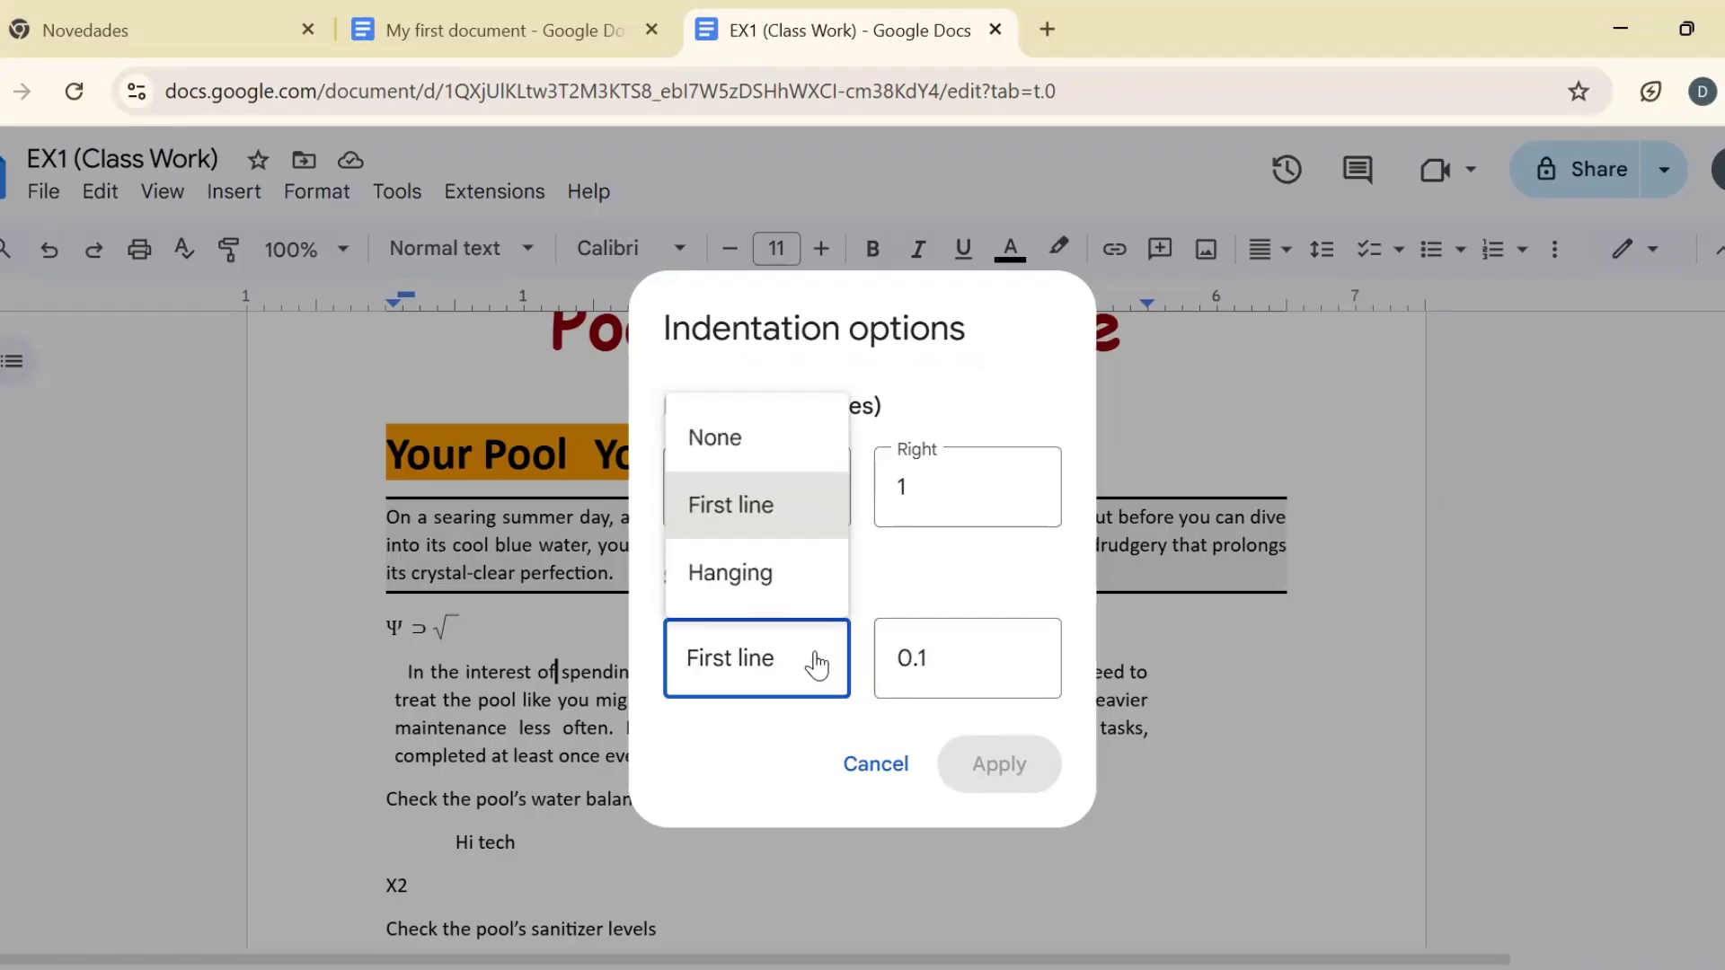
pyautogui.click(745, 572)
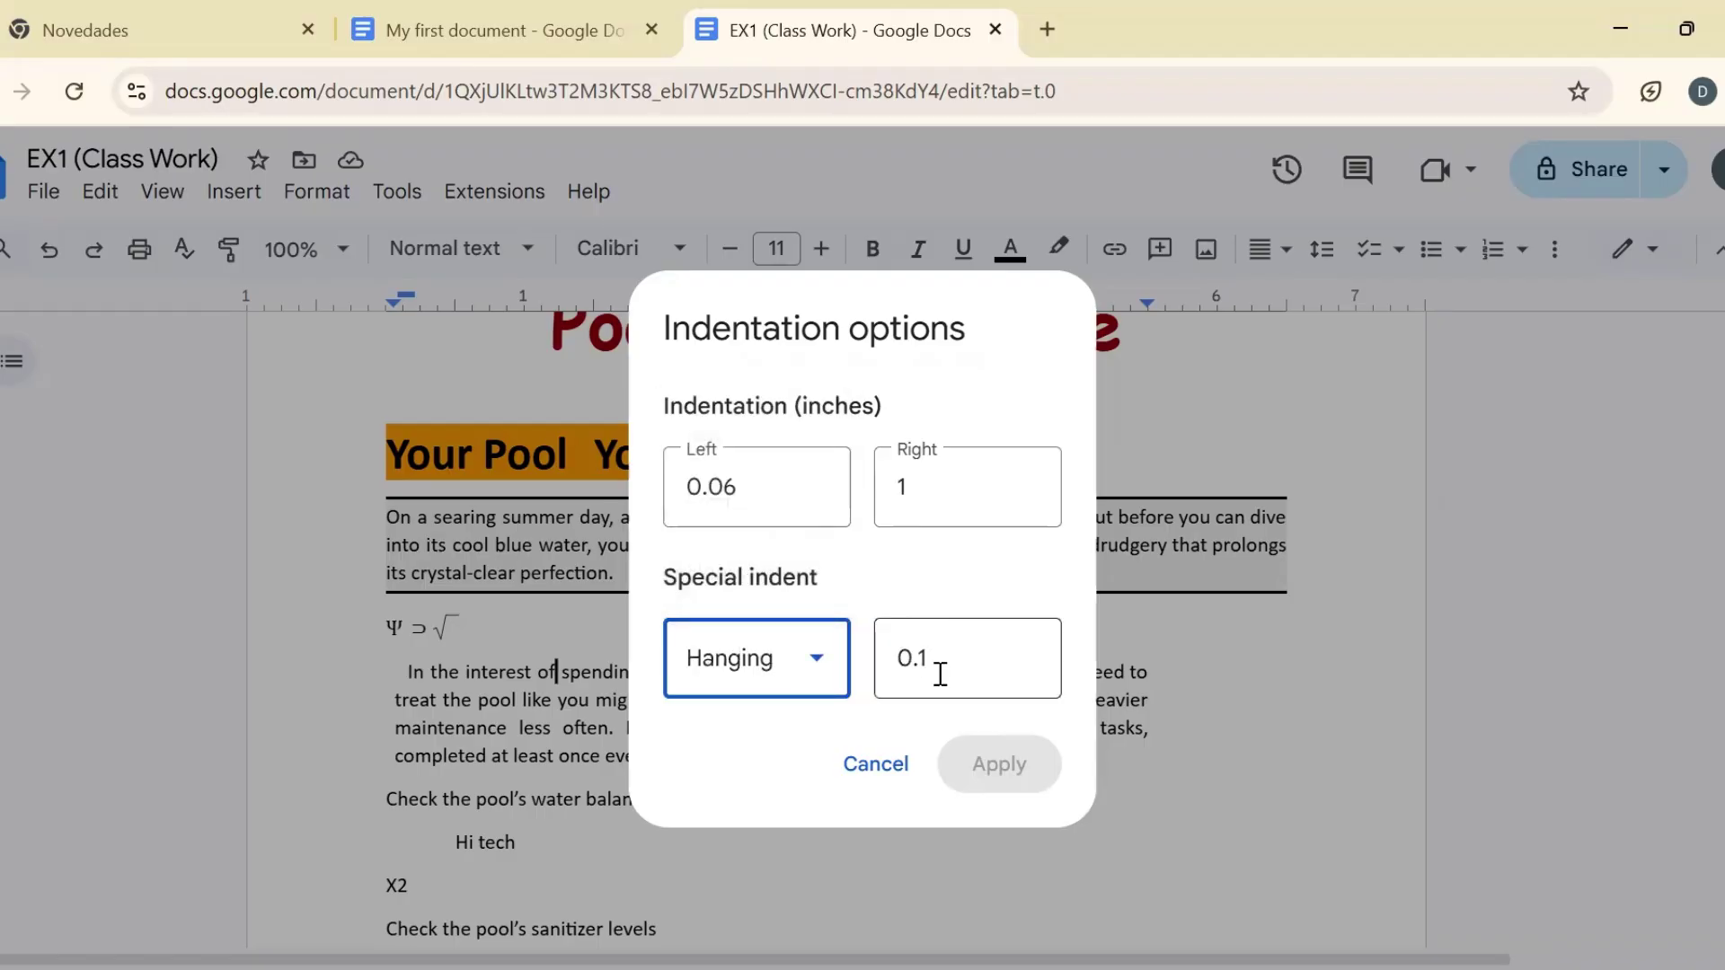
pyautogui.moveTo(935, 674); pyautogui.dragTo(879, 676)
pyautogui.write('1')
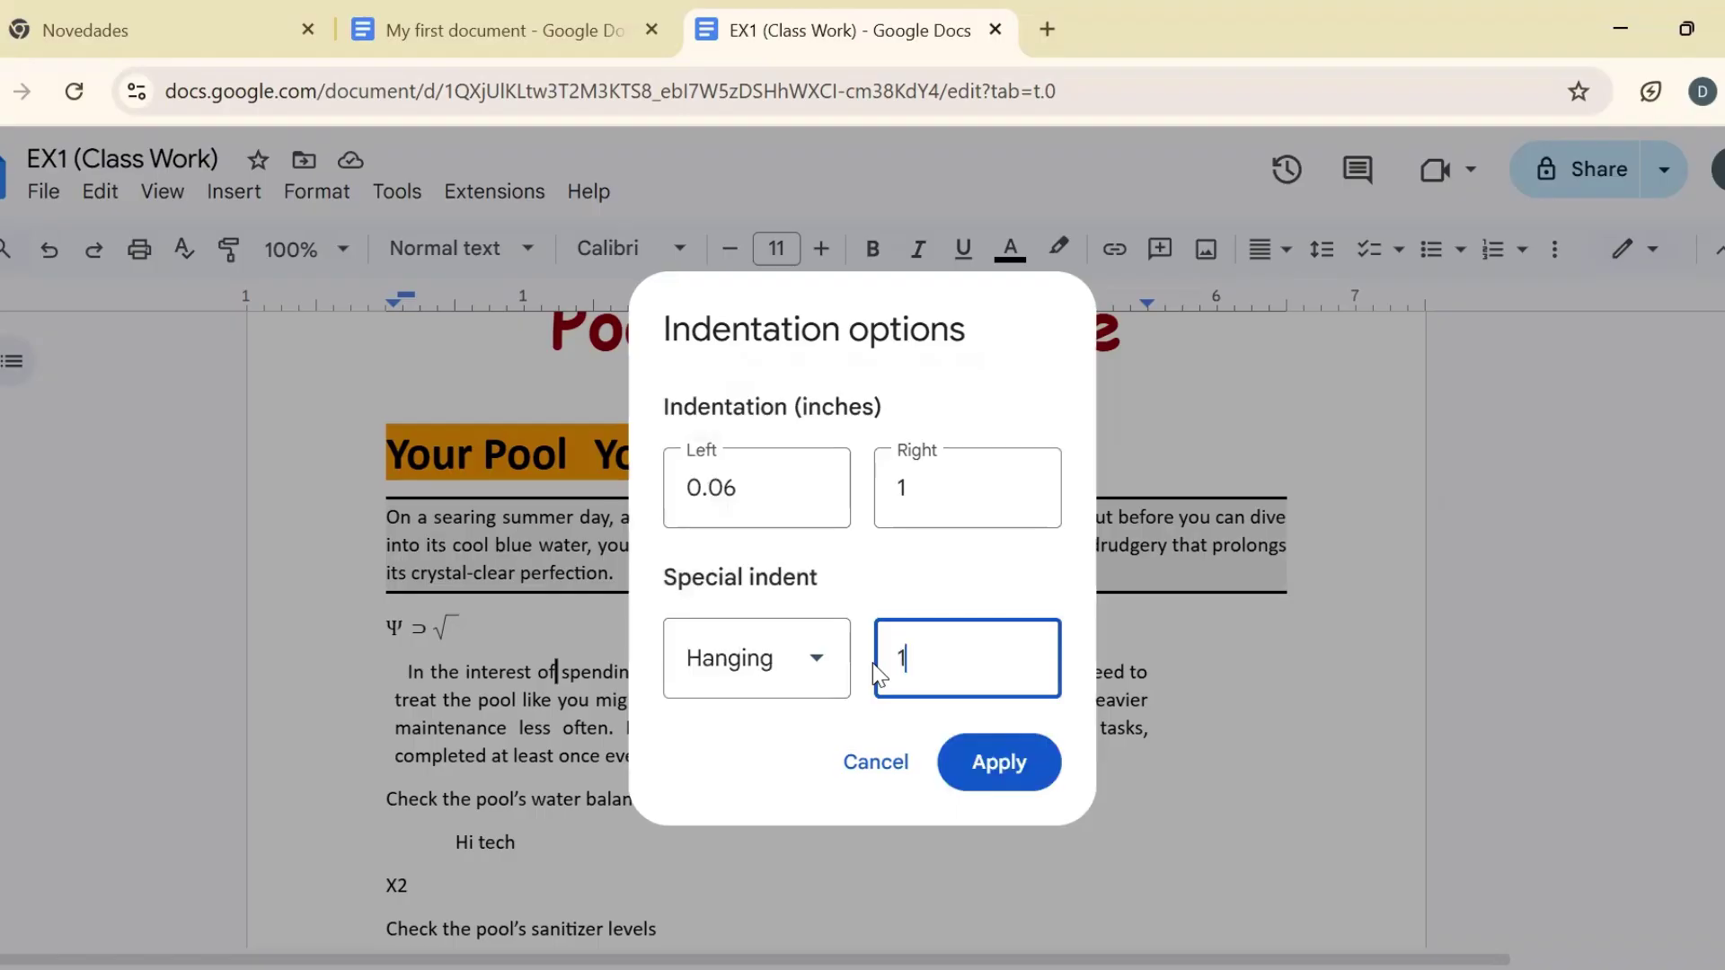
pyautogui.click(1014, 766)
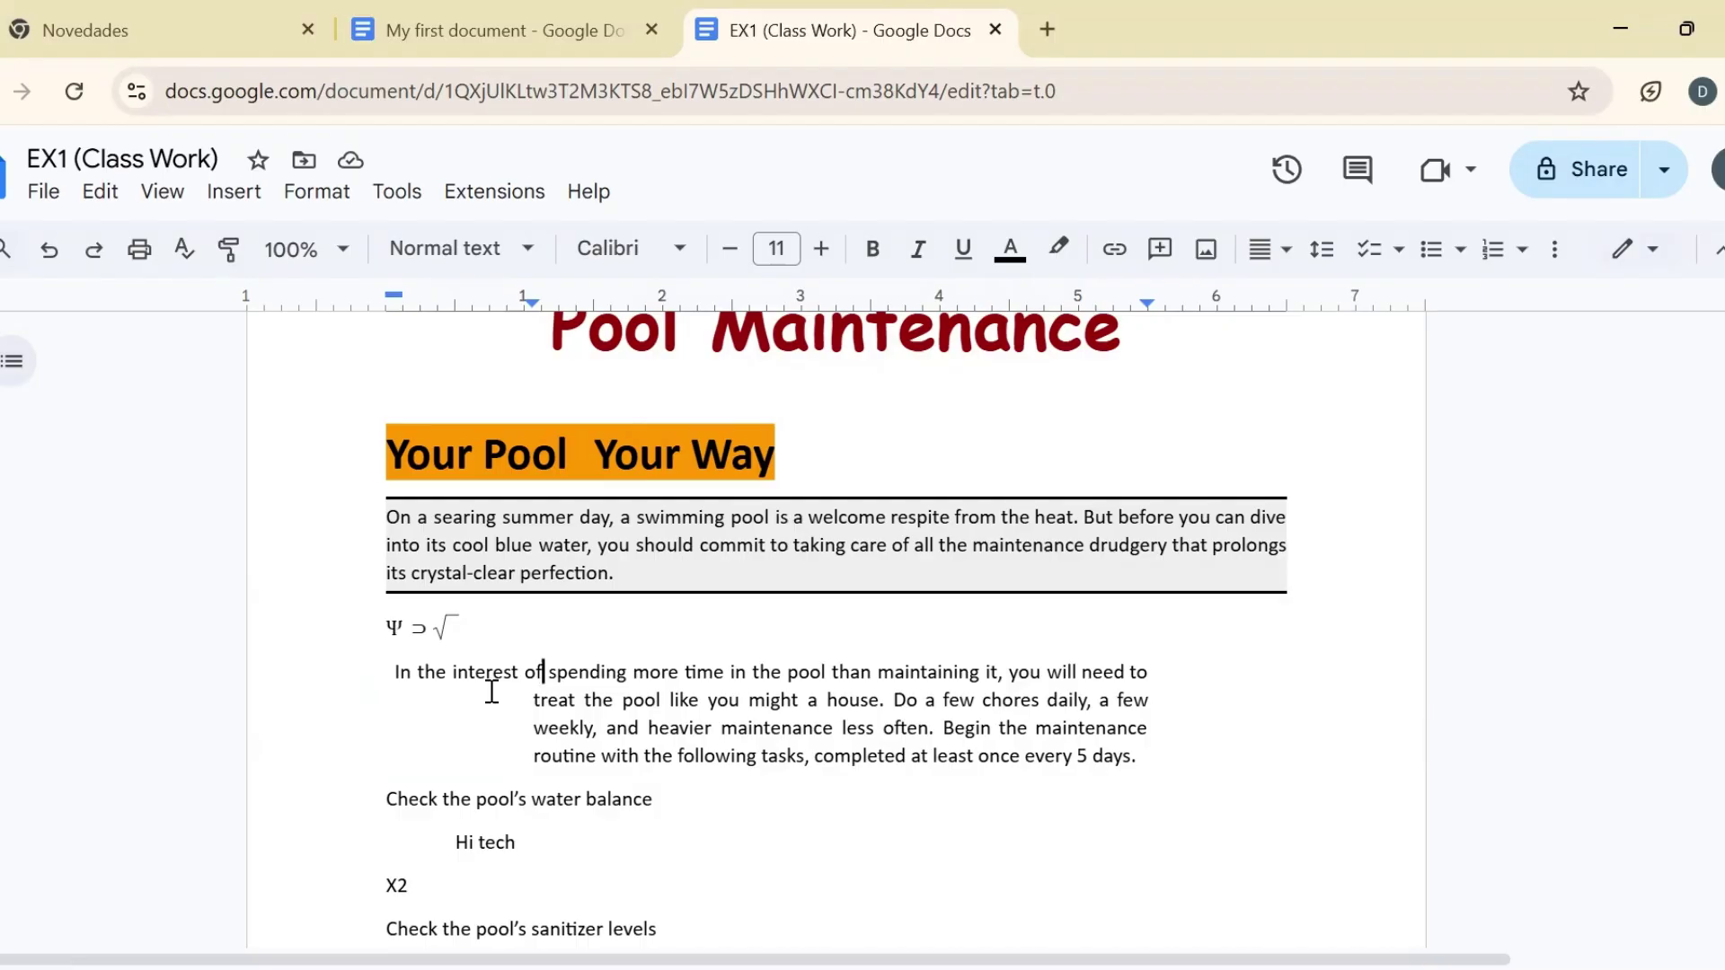
pyautogui.hotkey('ctrl', 'z')
# Set the line spacing of the "In the interest" paragraph to 1.5.
pyautogui.click(316, 192)
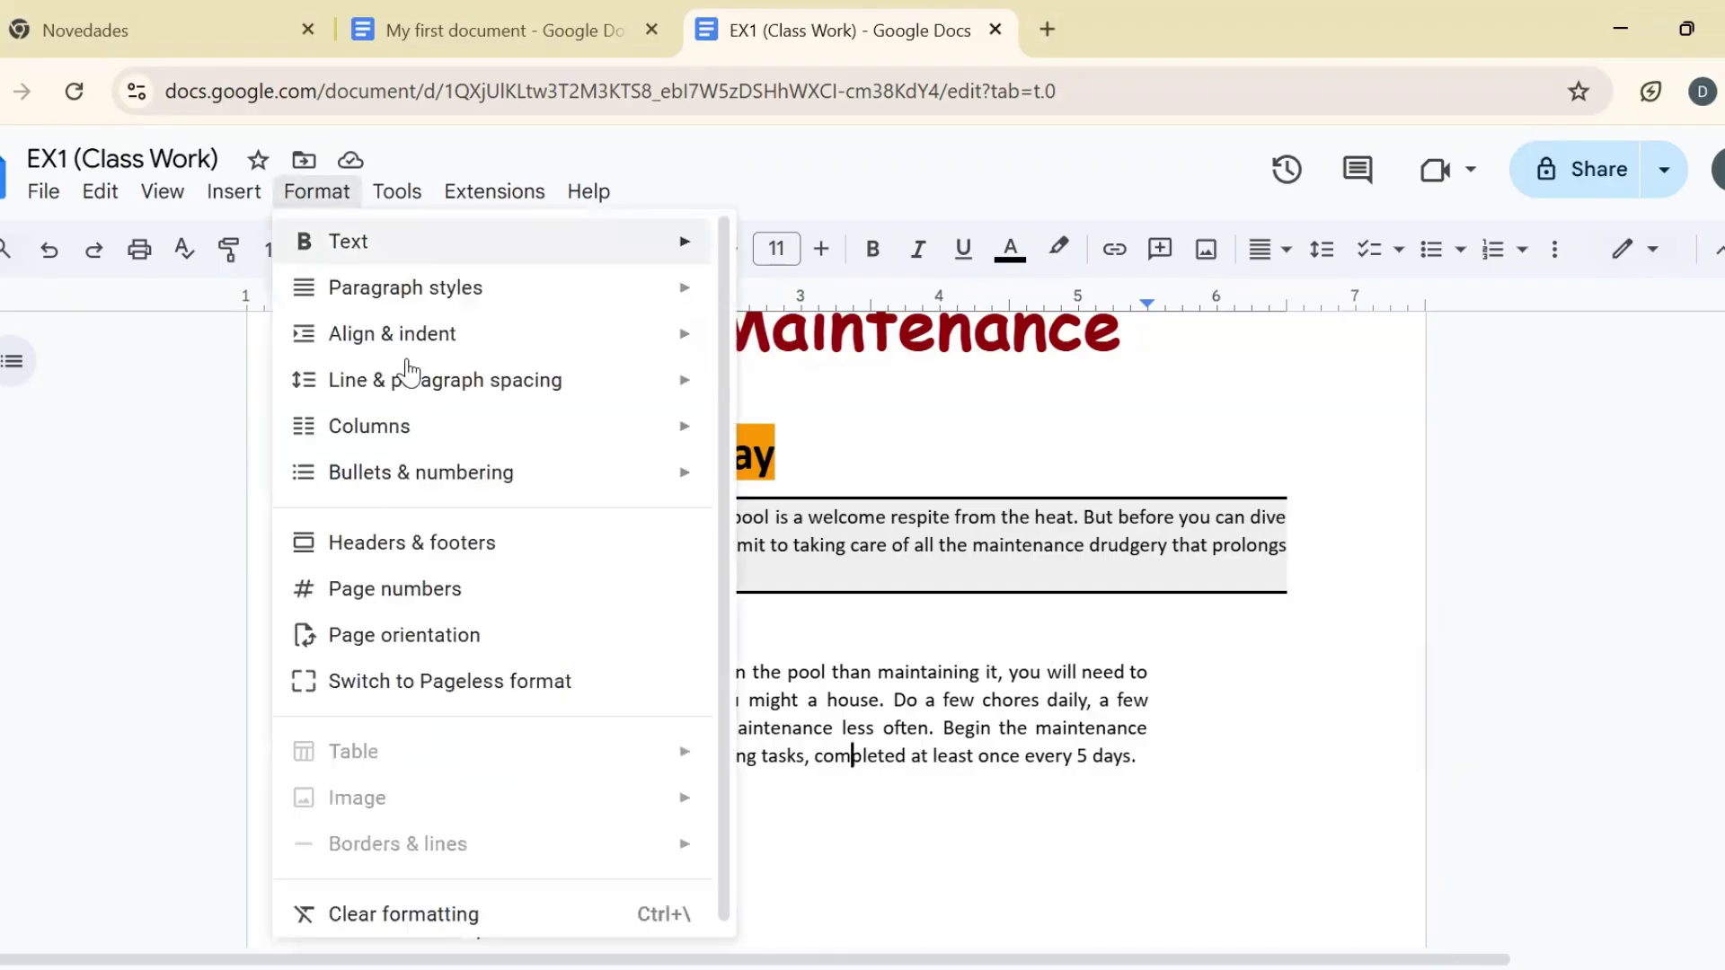
pyautogui.moveTo(420, 381)
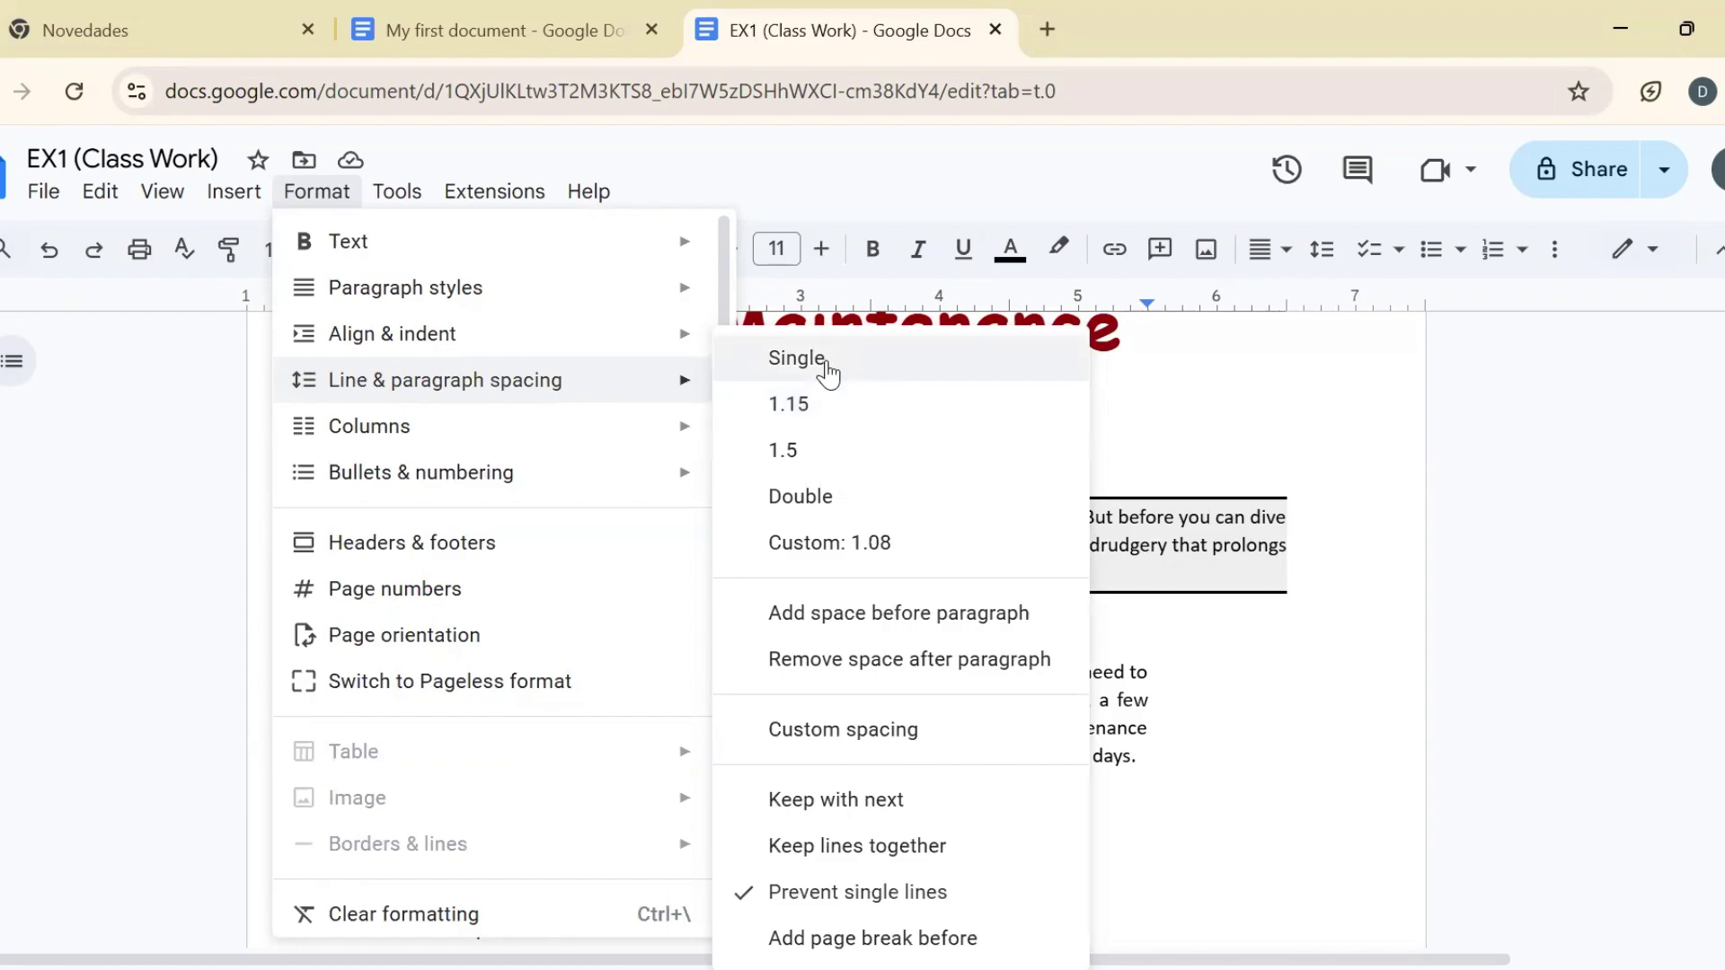
pyautogui.click(804, 469)
# Add space before the "In the interest" paragraph and reopen its line and paragraph spacing options.
pyautogui.click(316, 191)
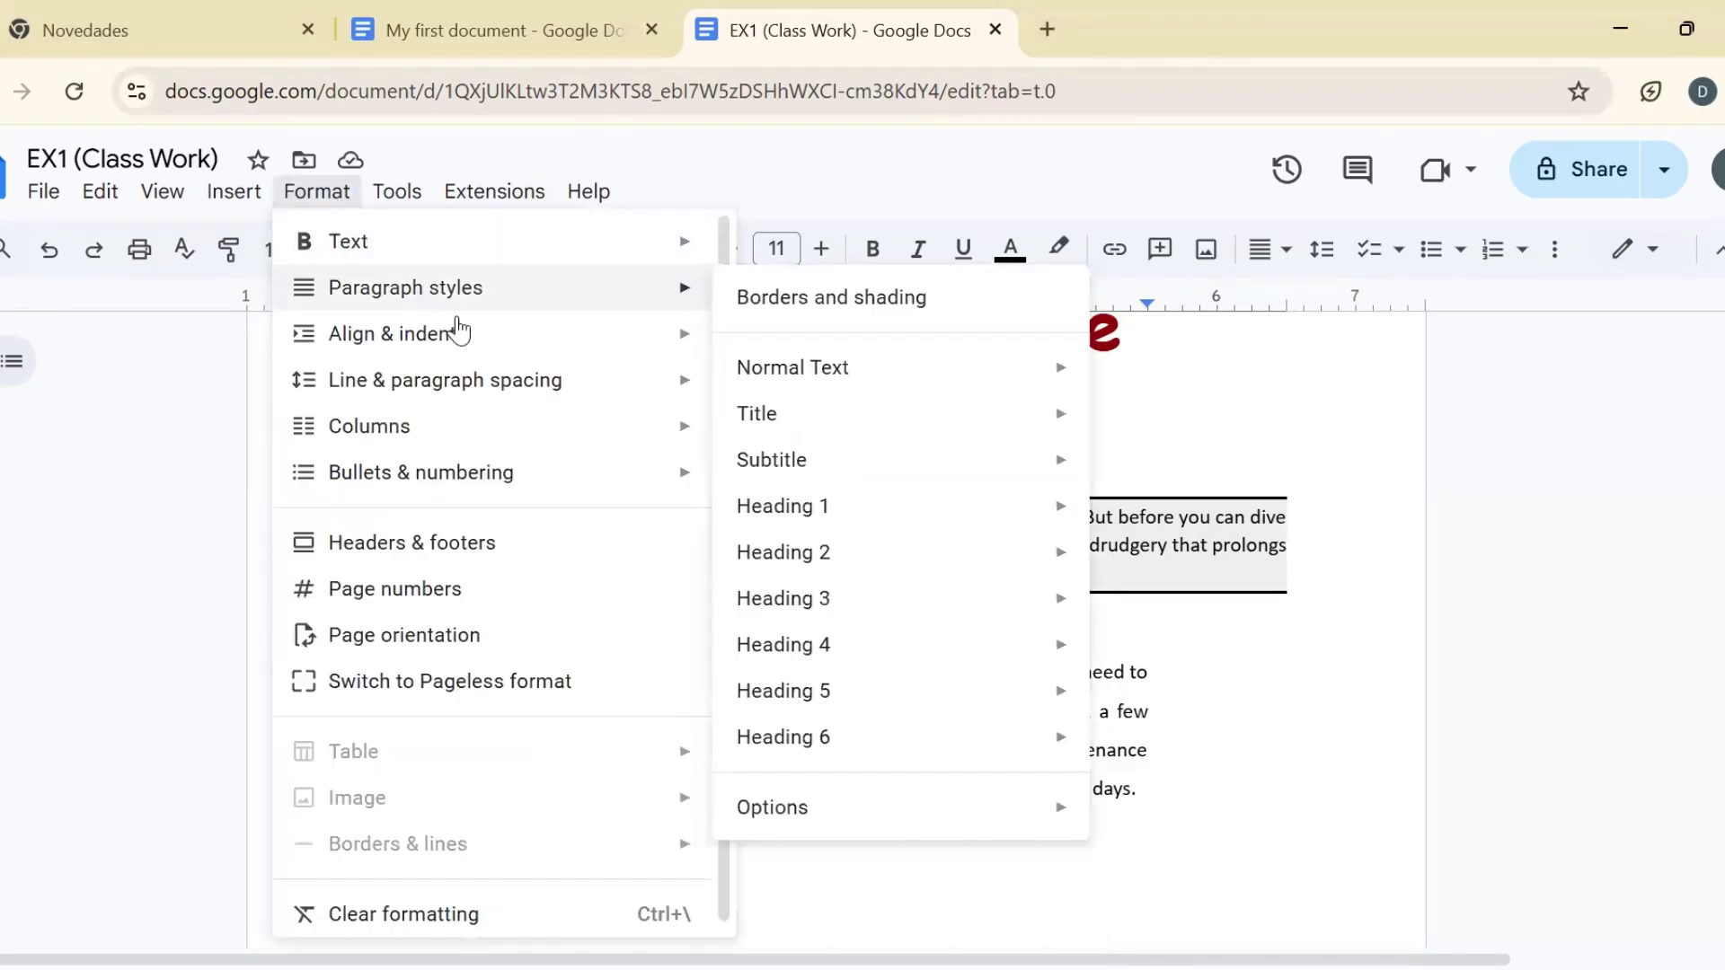
pyautogui.moveTo(355, 392)
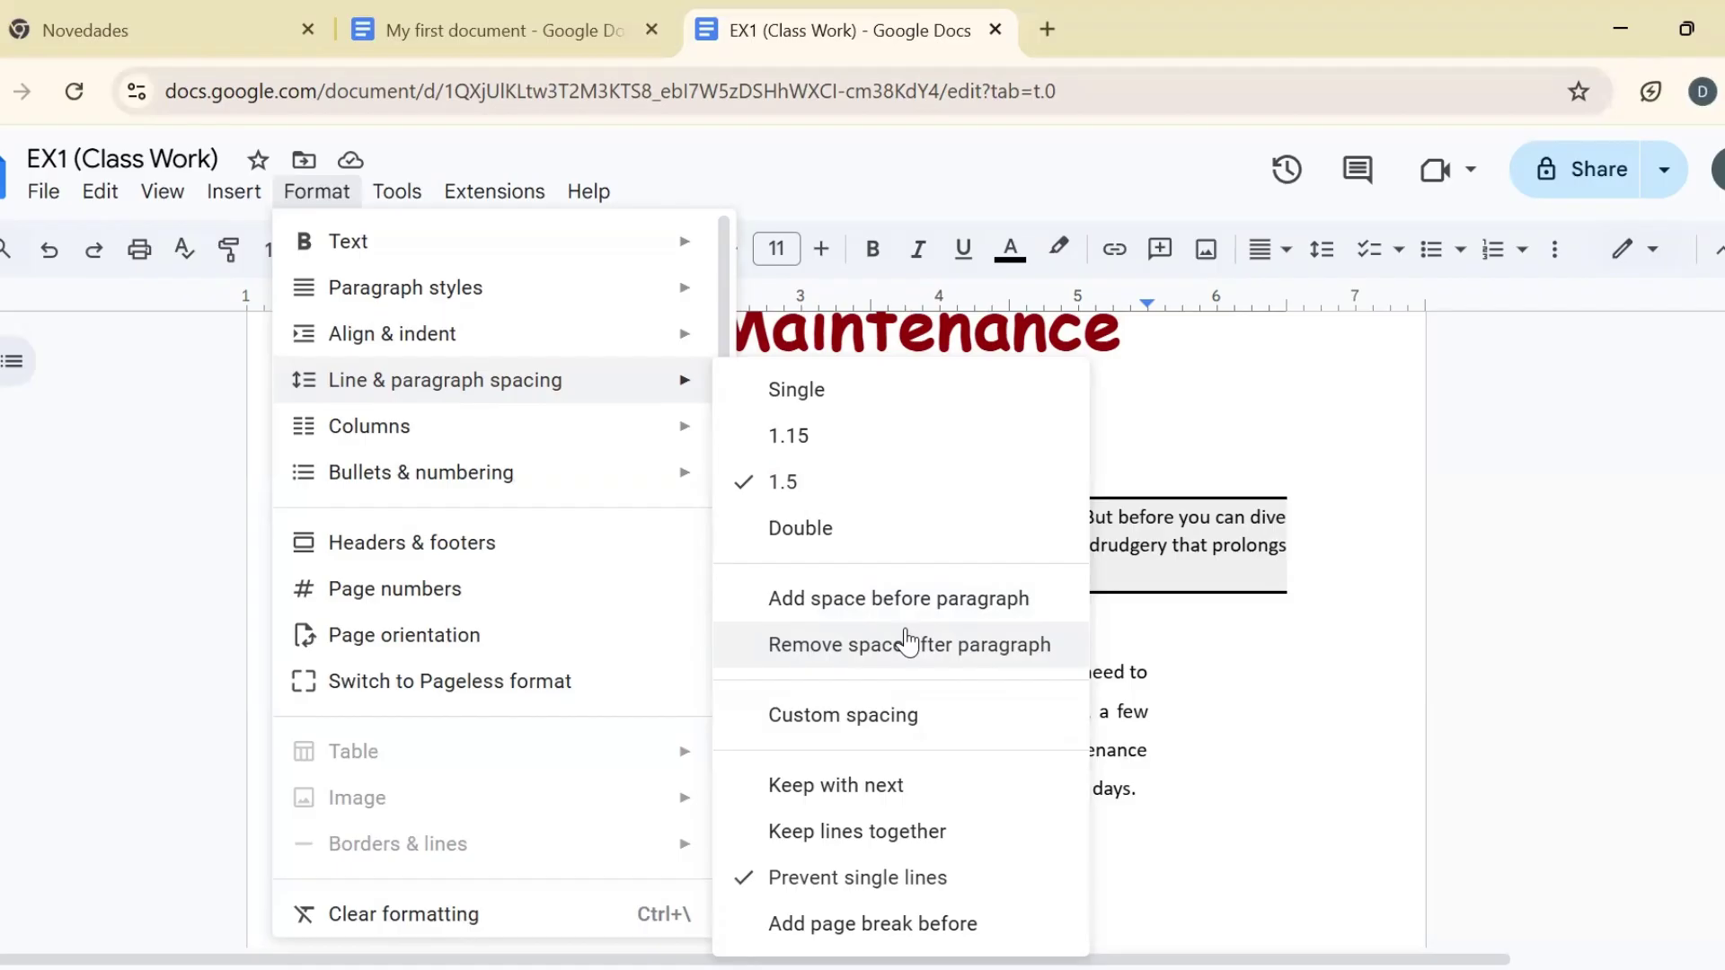
pyautogui.click(853, 602)
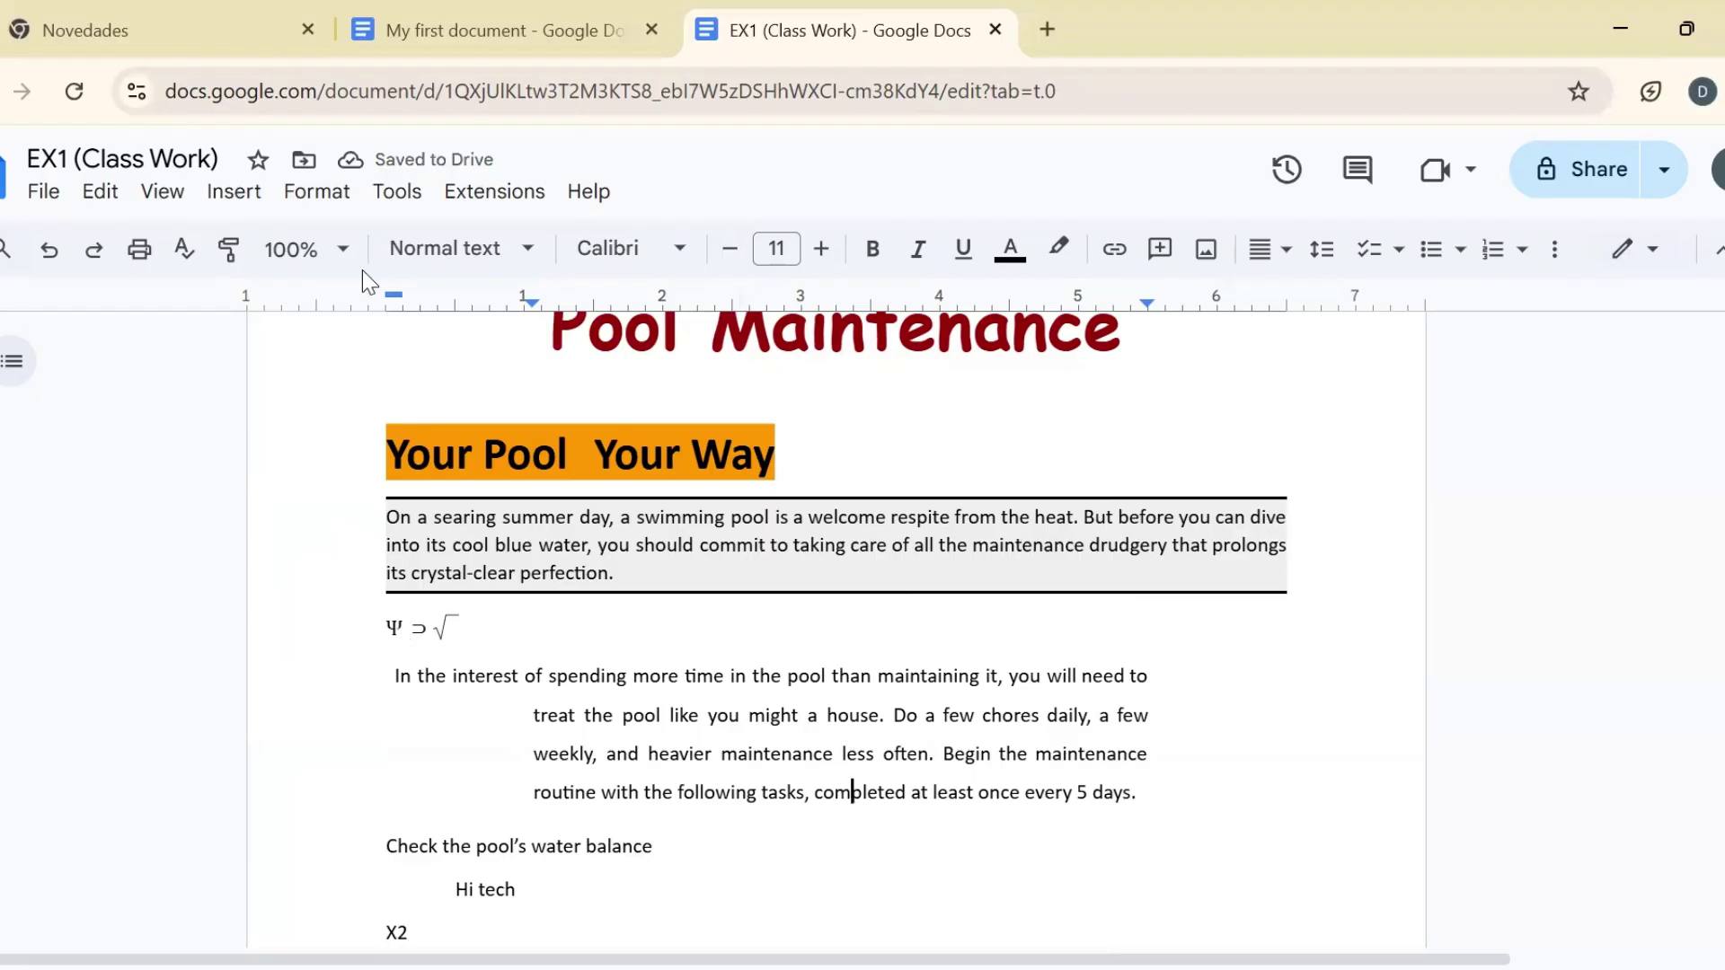
pyautogui.click(316, 191)
pyautogui.moveTo(422, 400)
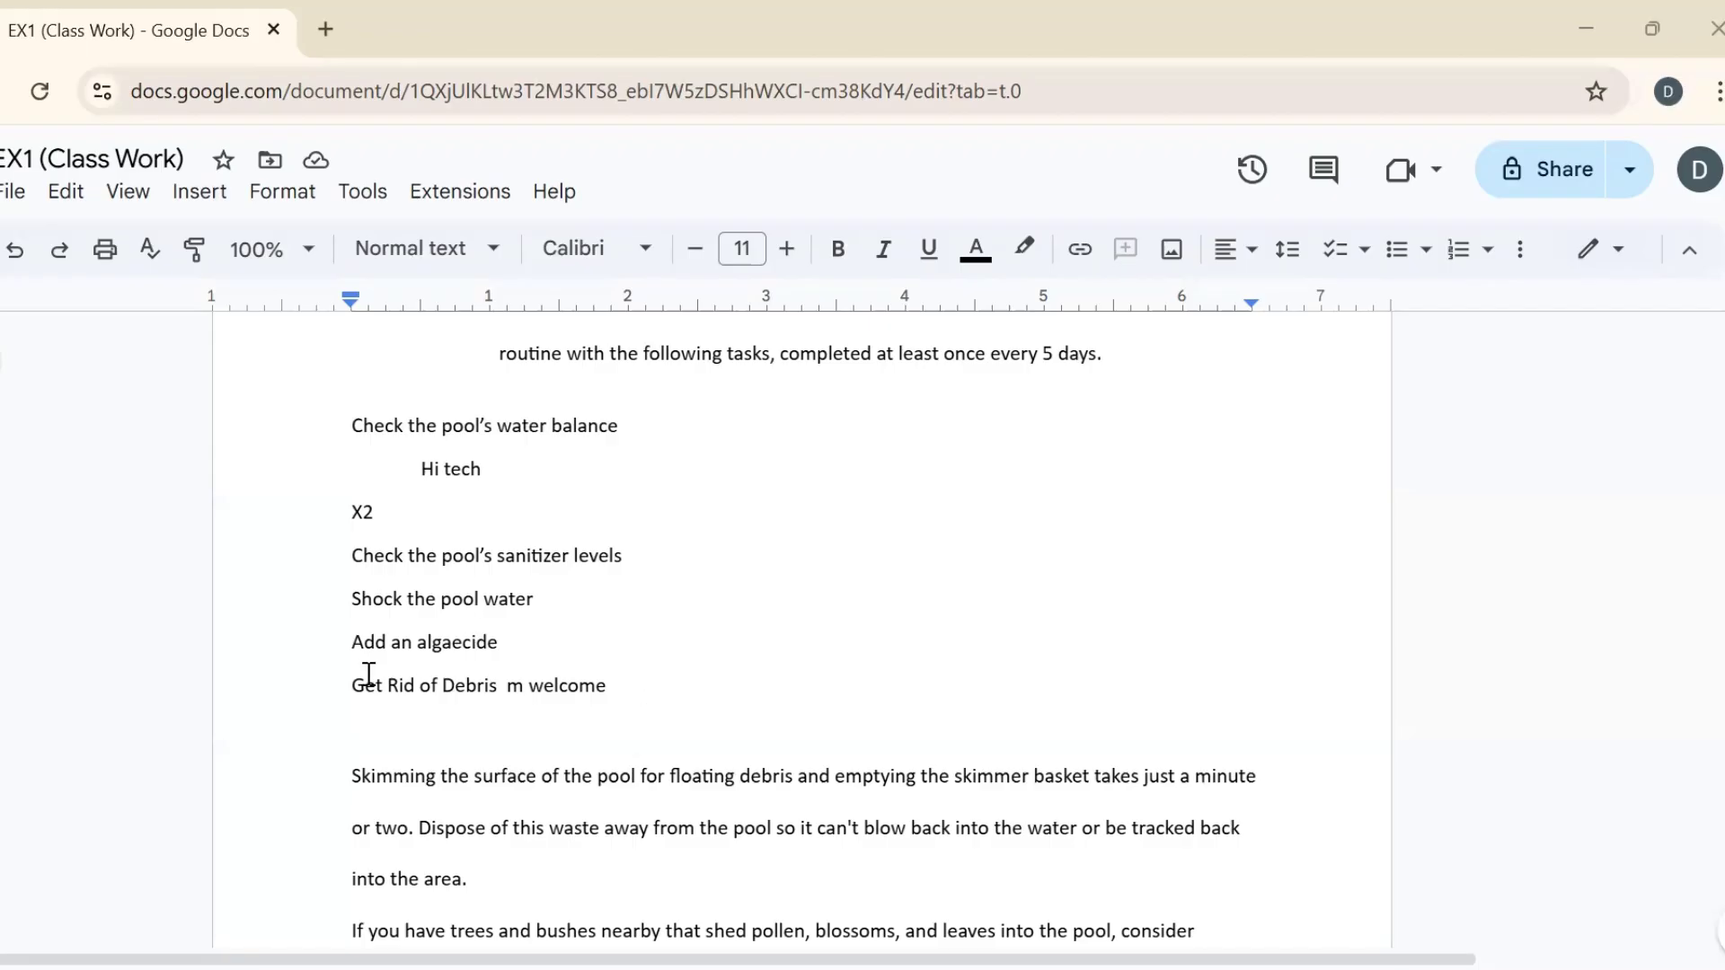
# Format the four lines from "Check the pool's sanitizer levels" to "Get Rid of Debris" as a diamond-bulleted list and switch the bullets to stars.
pyautogui.moveTo(613, 683); pyautogui.dragTo(340, 556)
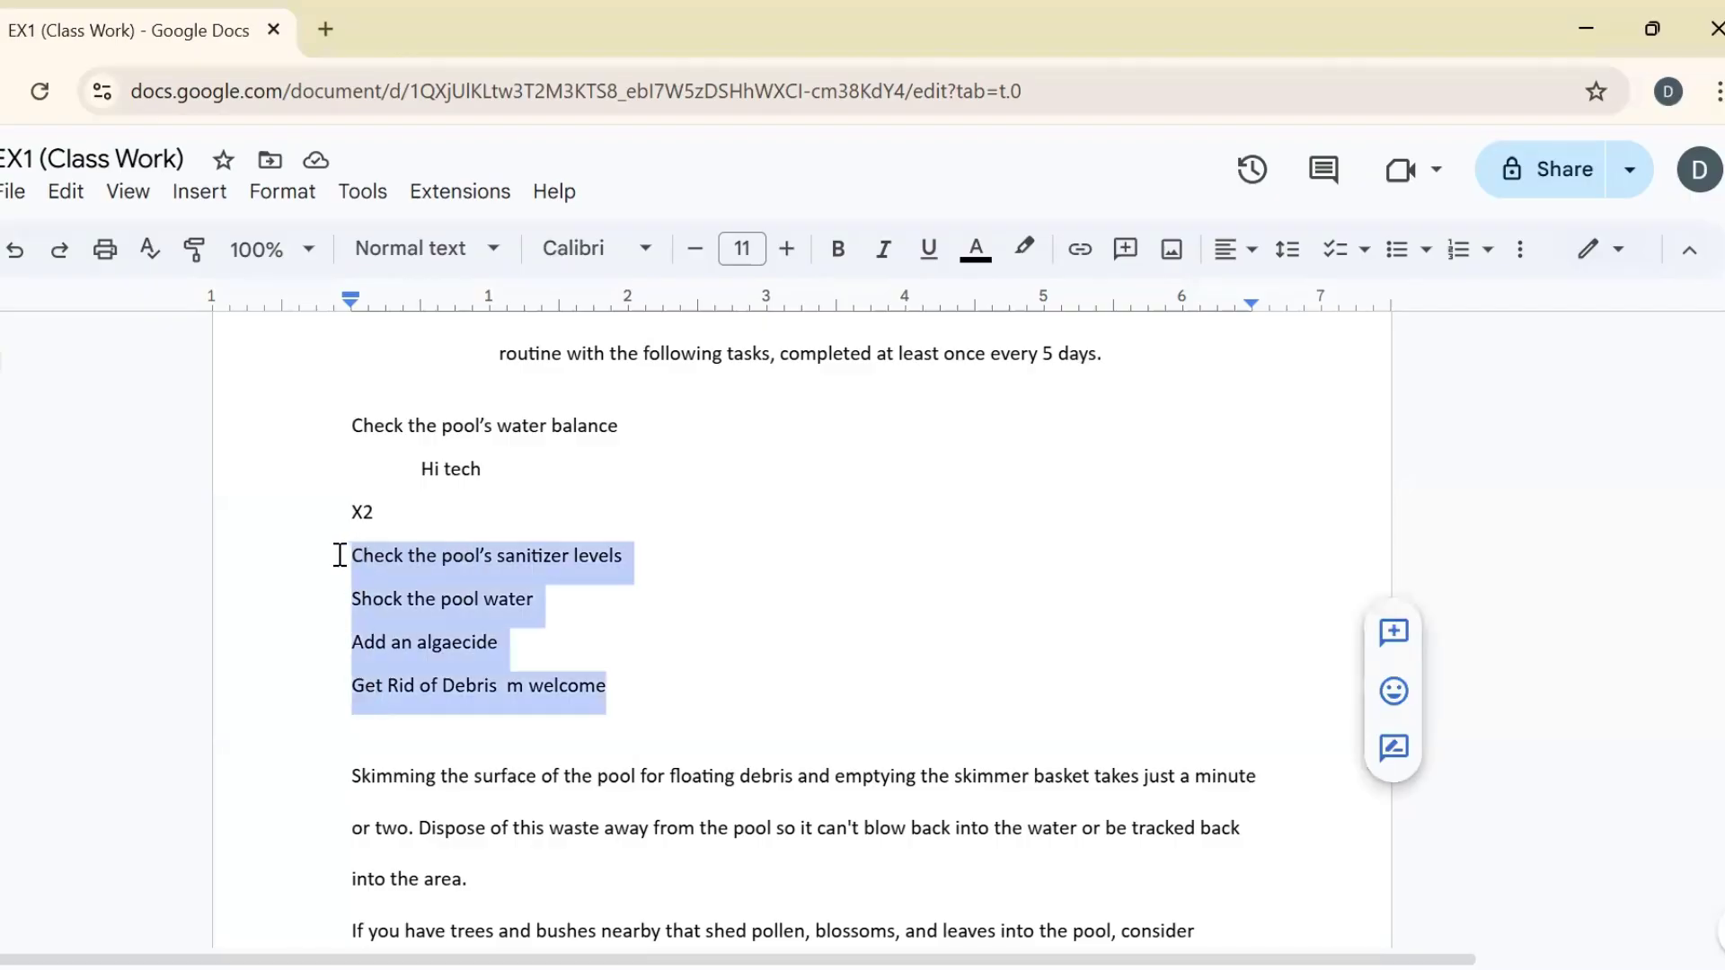
pyautogui.click(1425, 249)
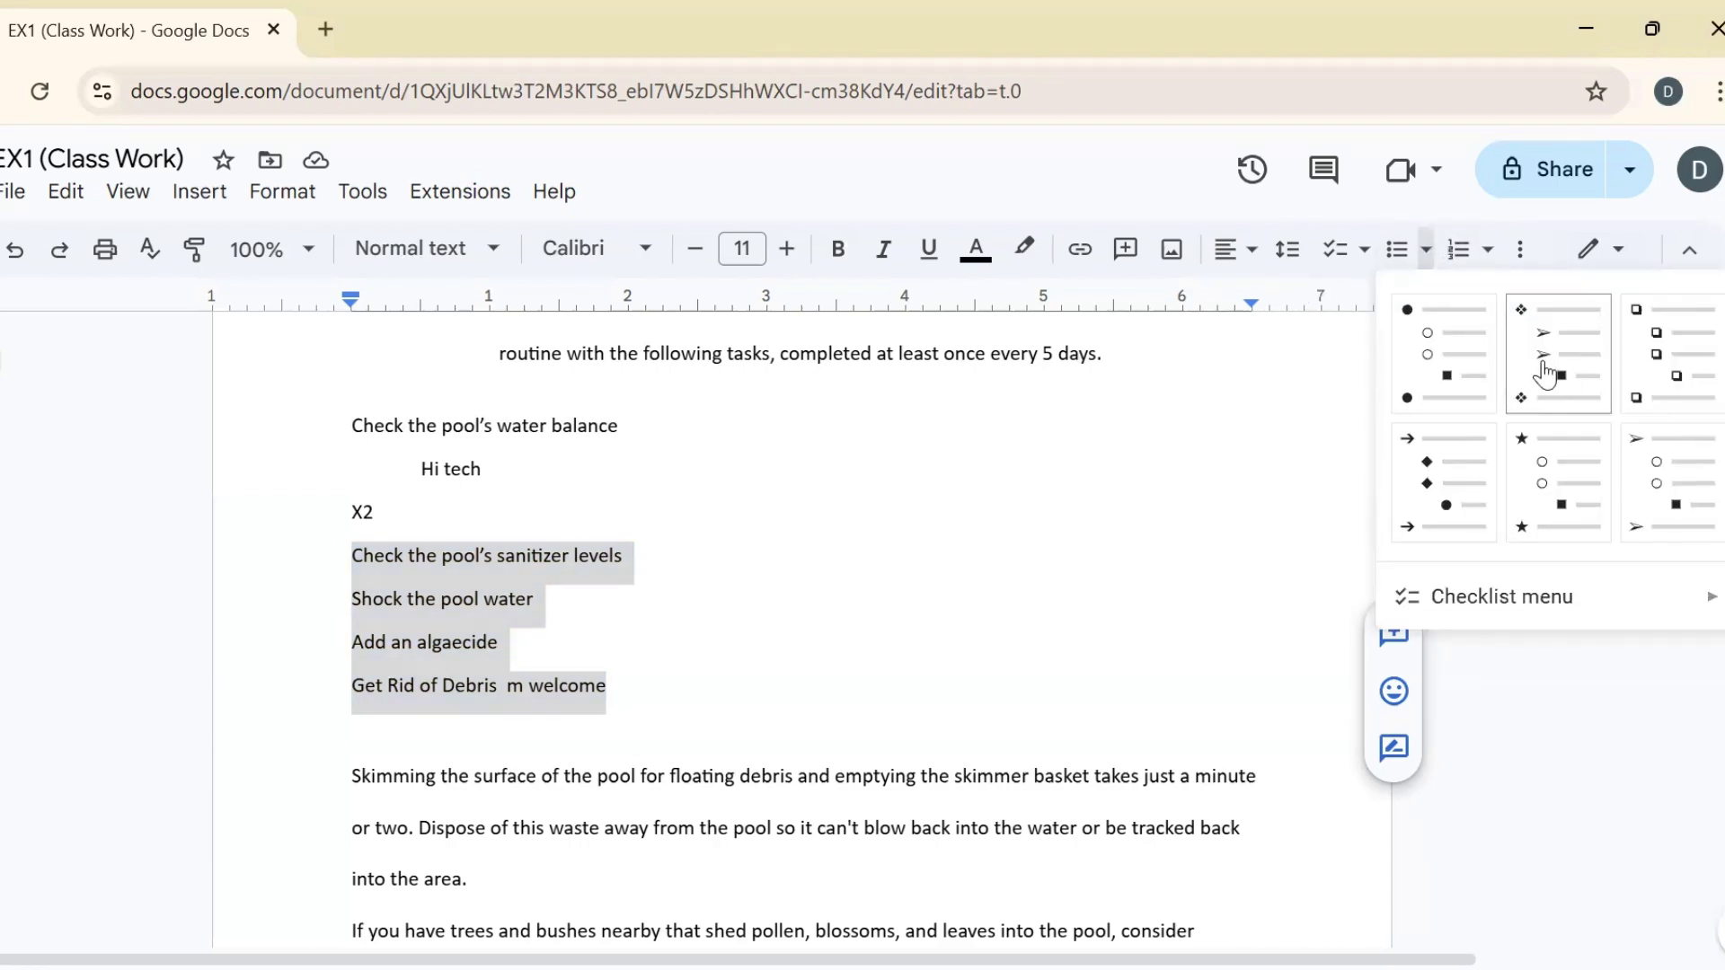
pyautogui.click(1563, 379)
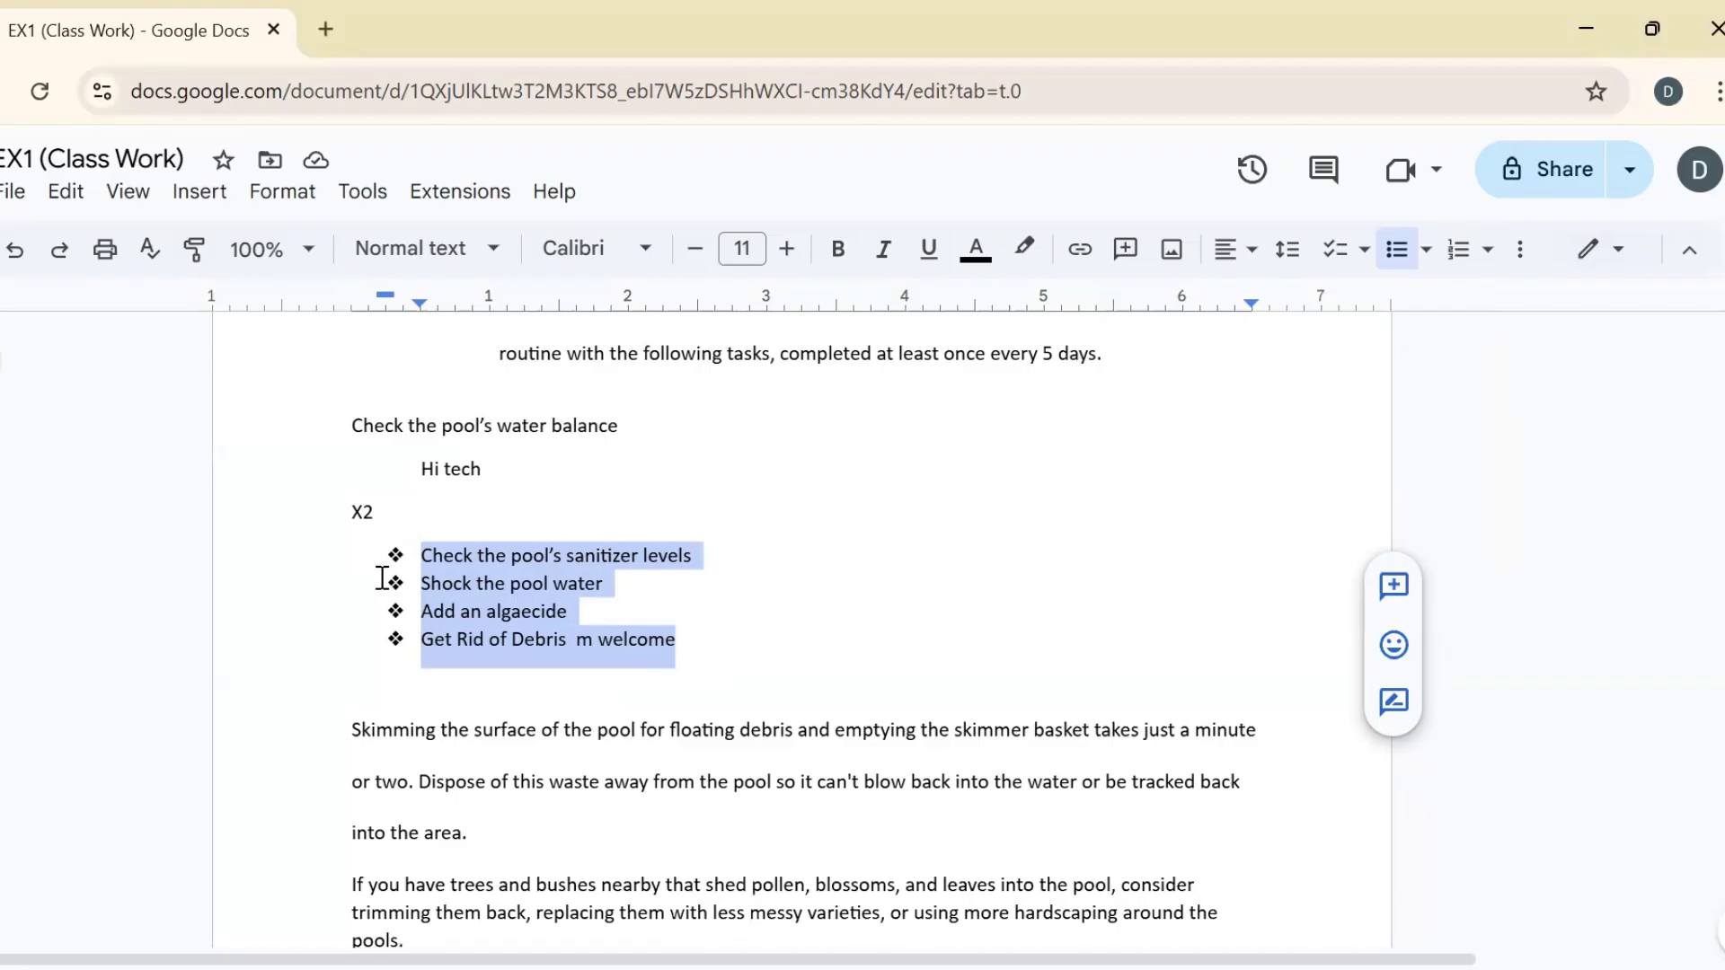
pyautogui.click(1429, 251)
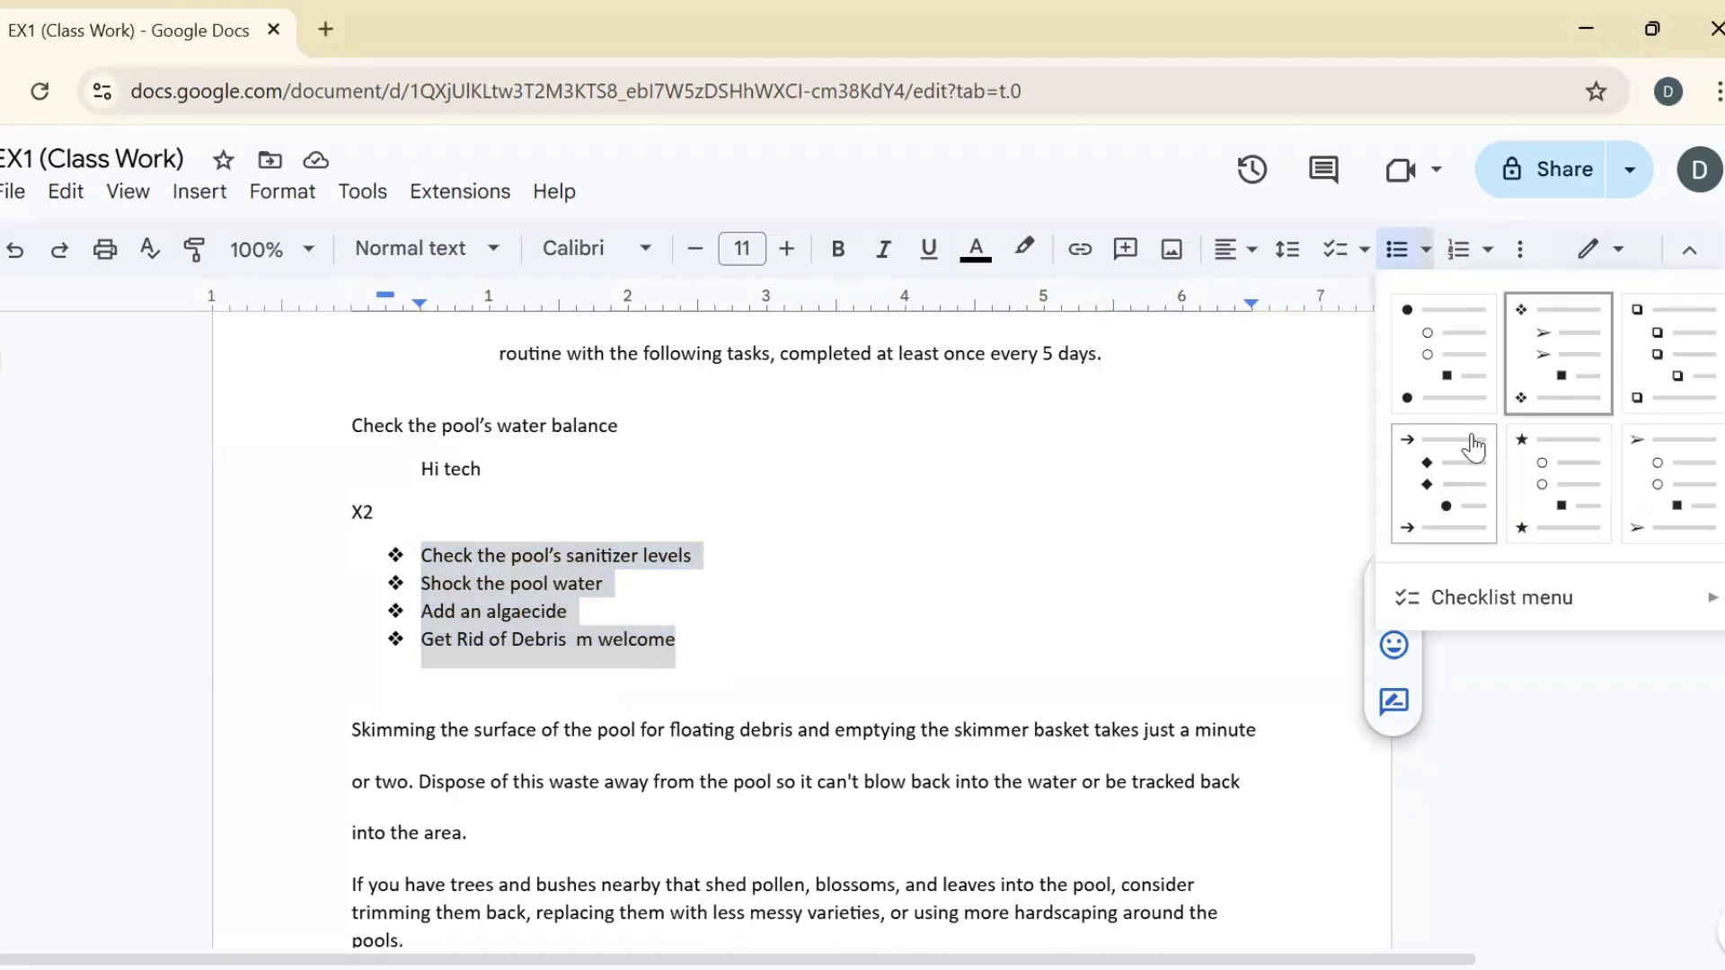
pyautogui.click(1551, 476)
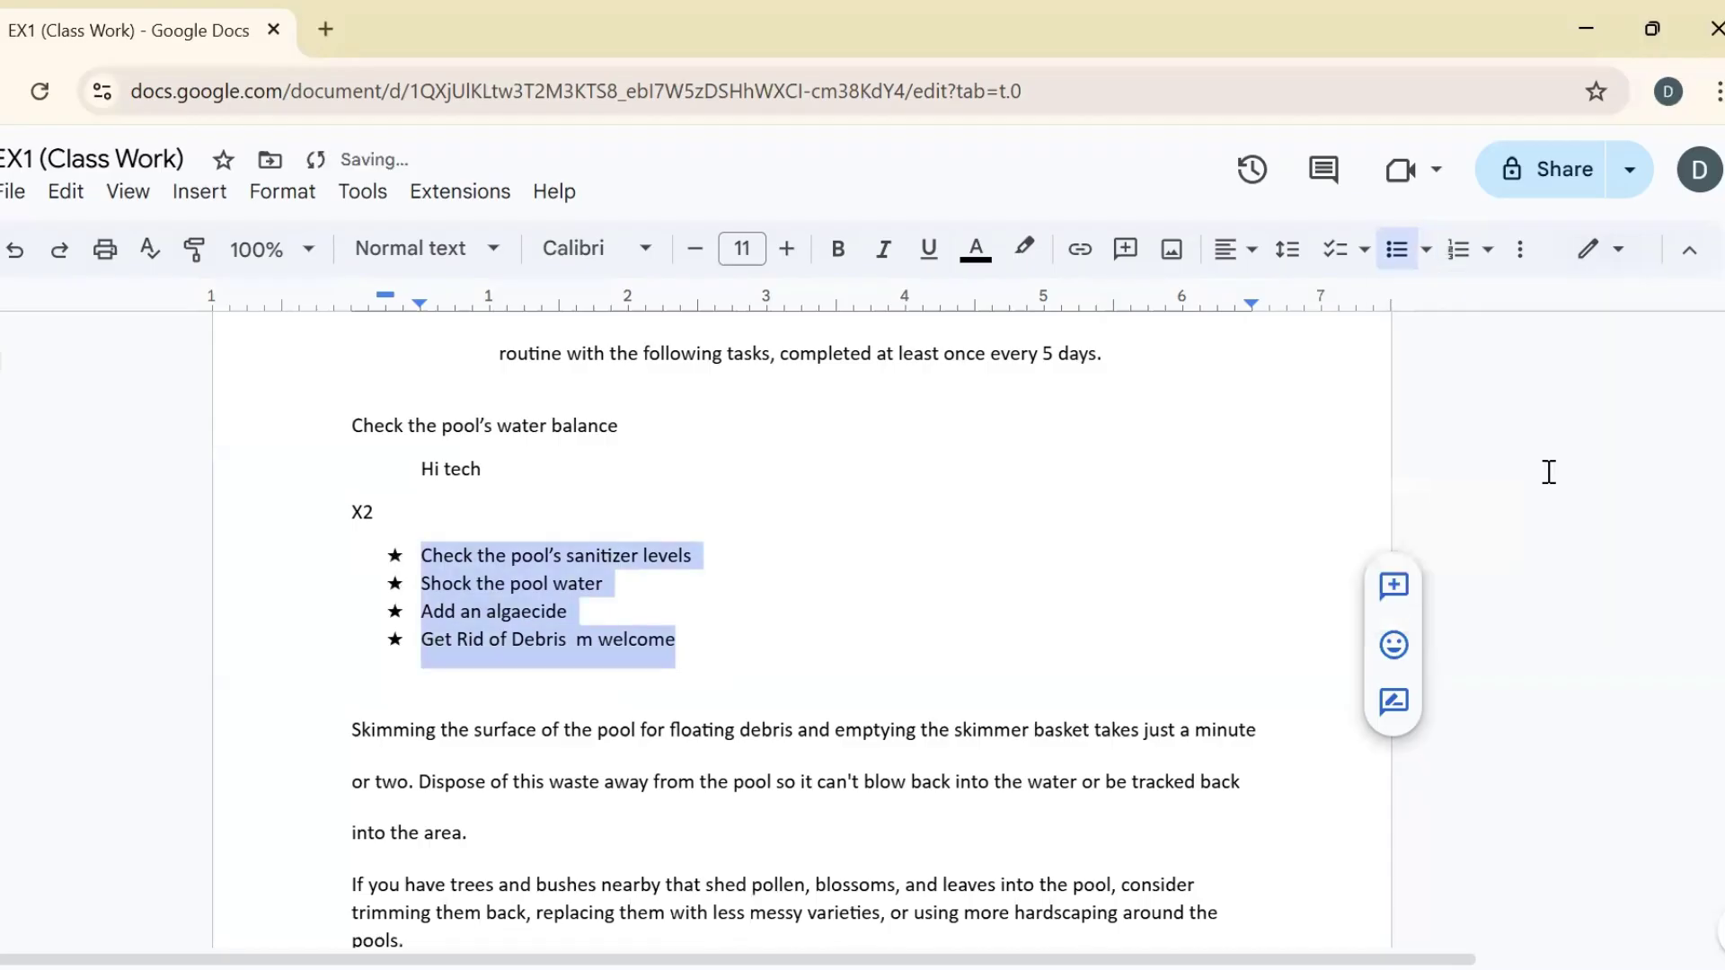
# Start a new line after "Get Rid of Debris m welcome" and end the bulleted list, toggling the bullet on and off again.
pyautogui.click(678, 643)
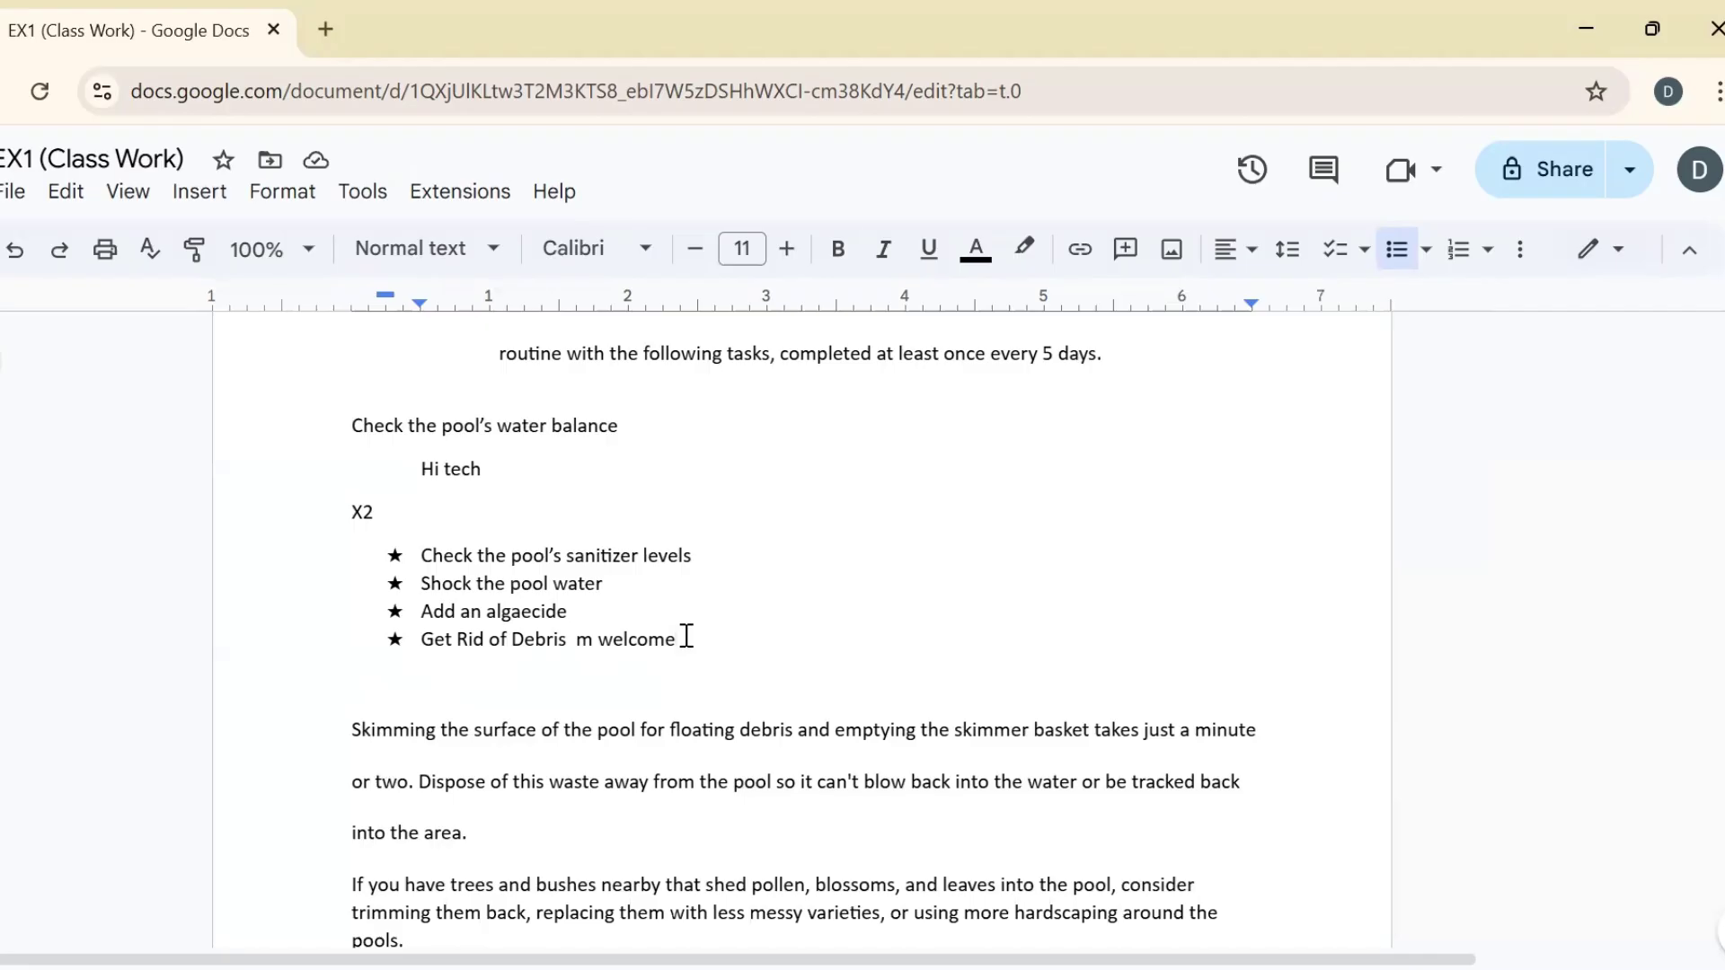
pyautogui.press('Return')
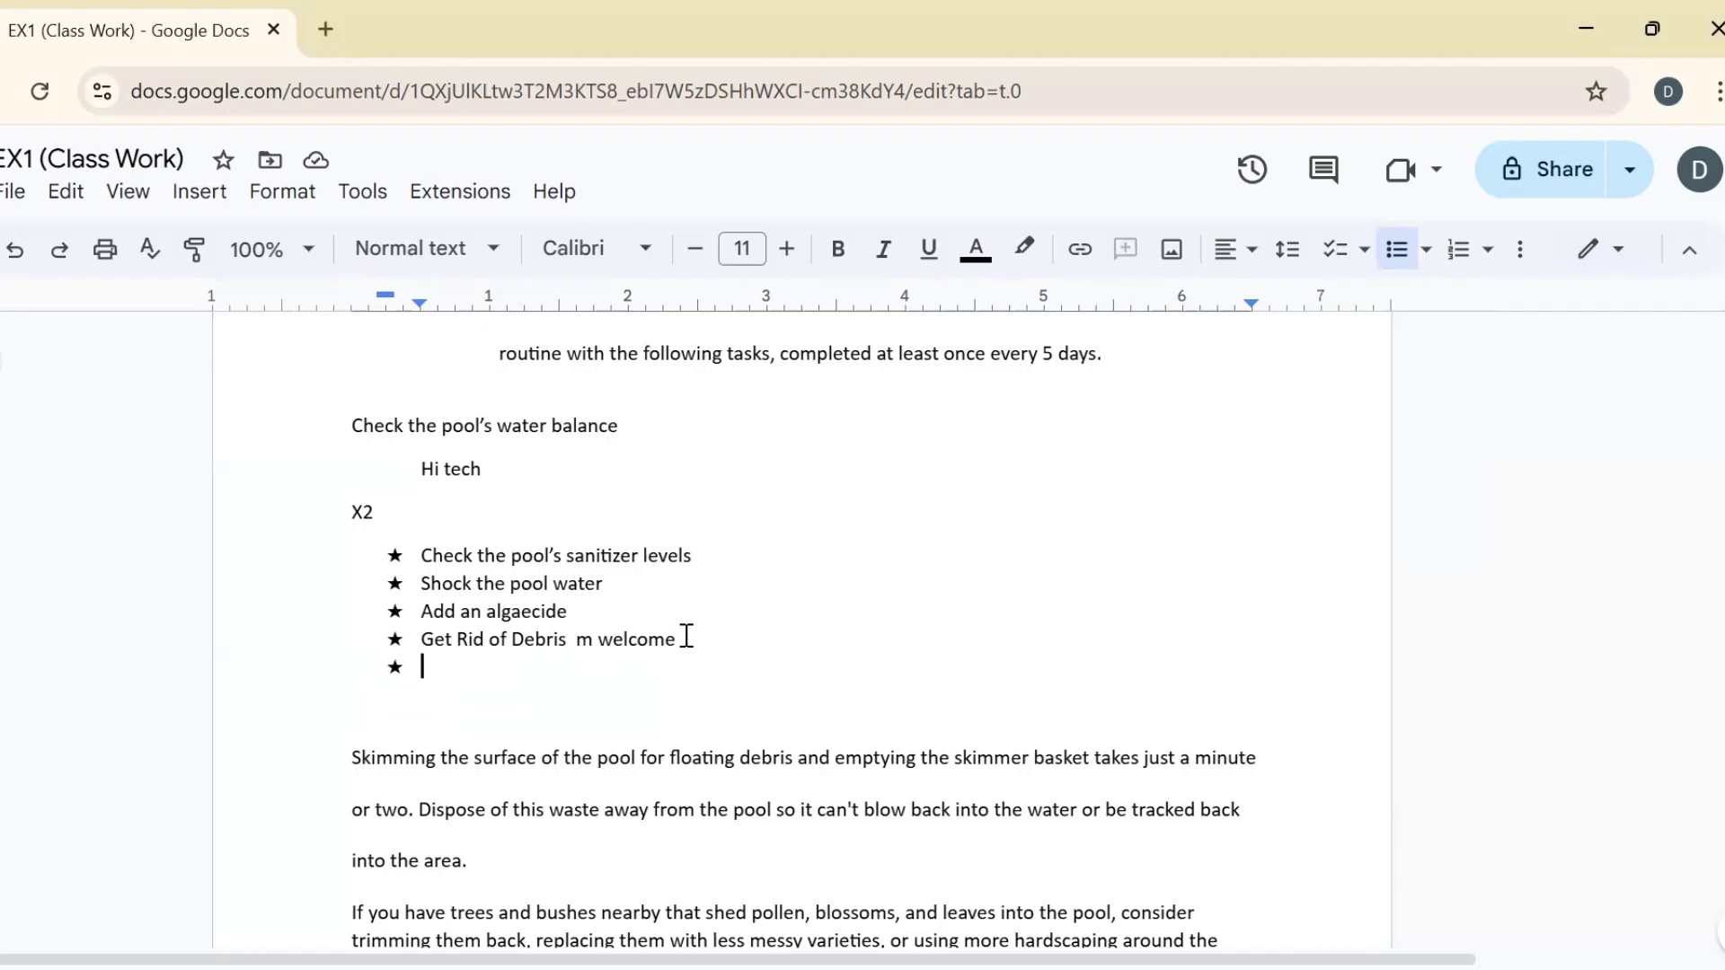
pyautogui.press('Return')
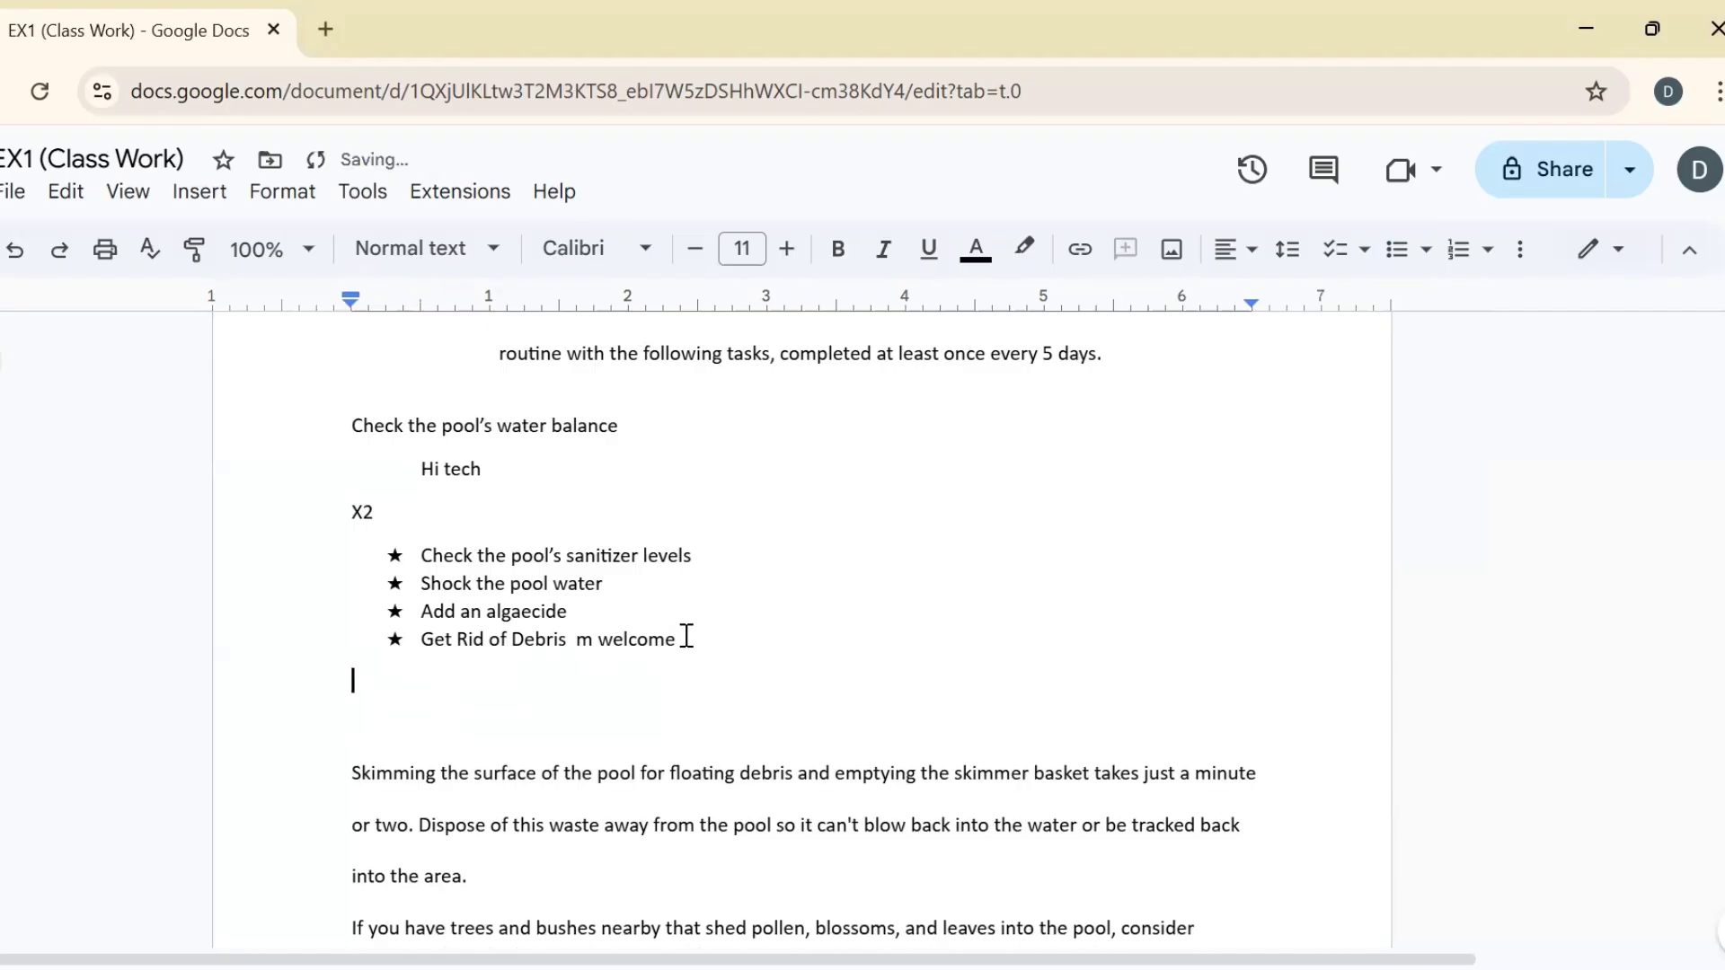
pyautogui.click(1394, 254)
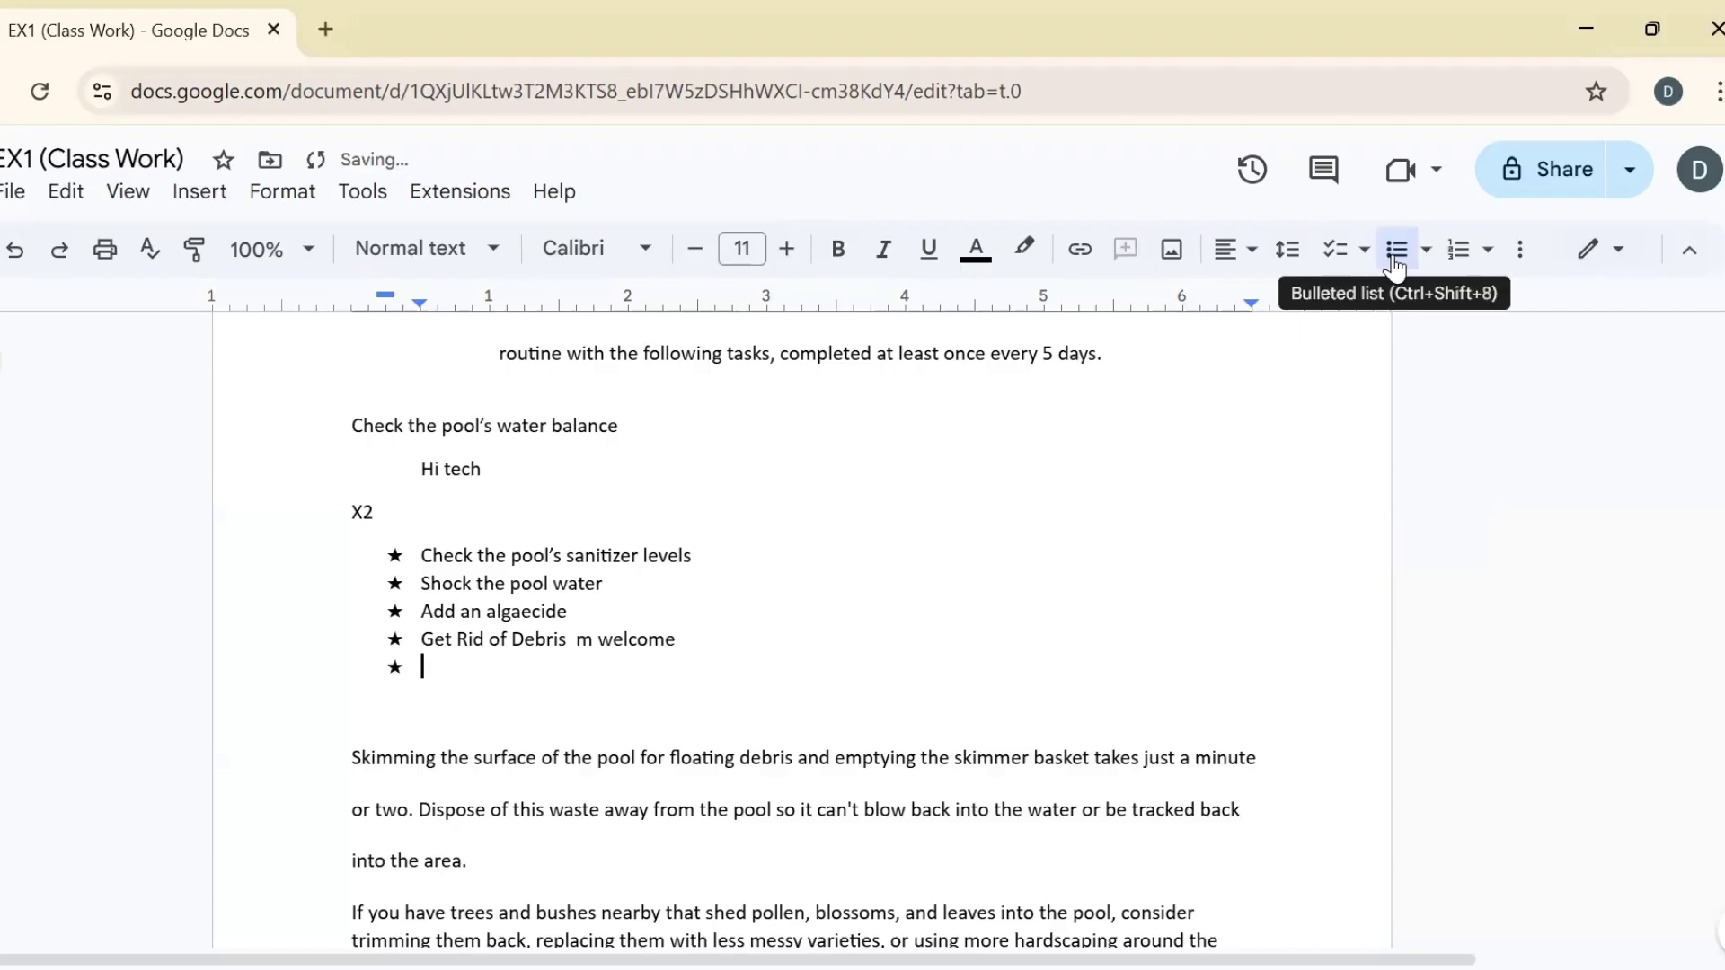
pyautogui.click(1395, 261)
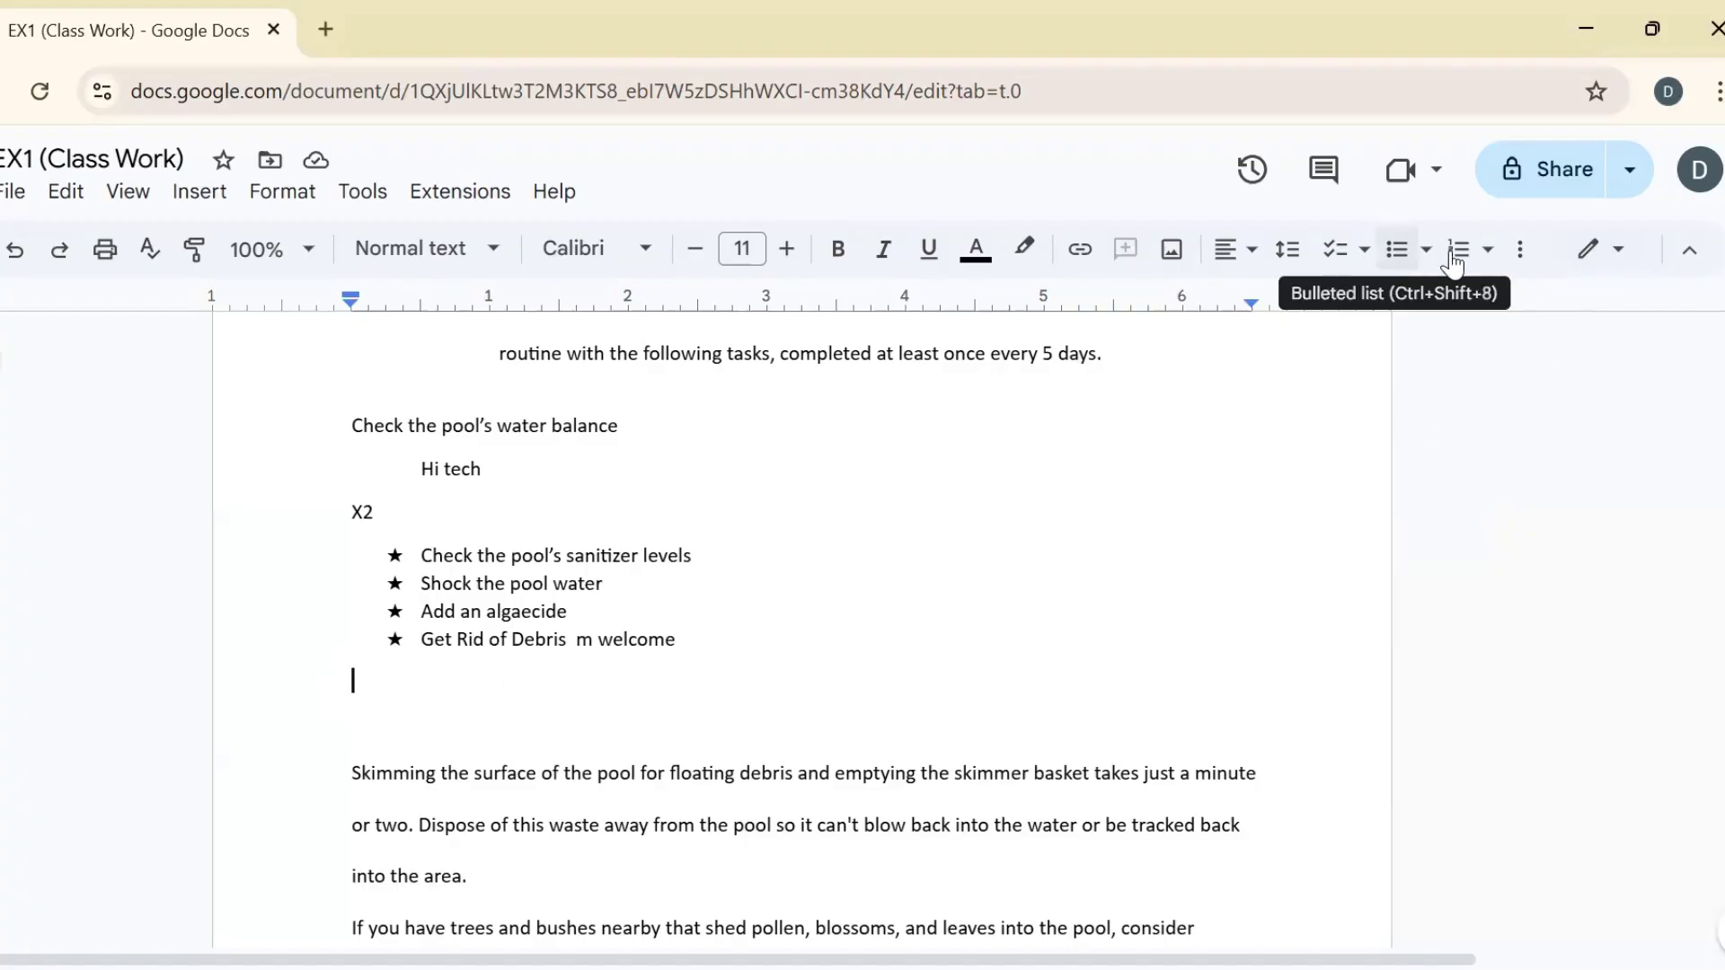
# Create a numbered list in the 1), a), i) style with the items "System" and "Office", and end it with an unnumbered line.
pyautogui.click(1487, 248)
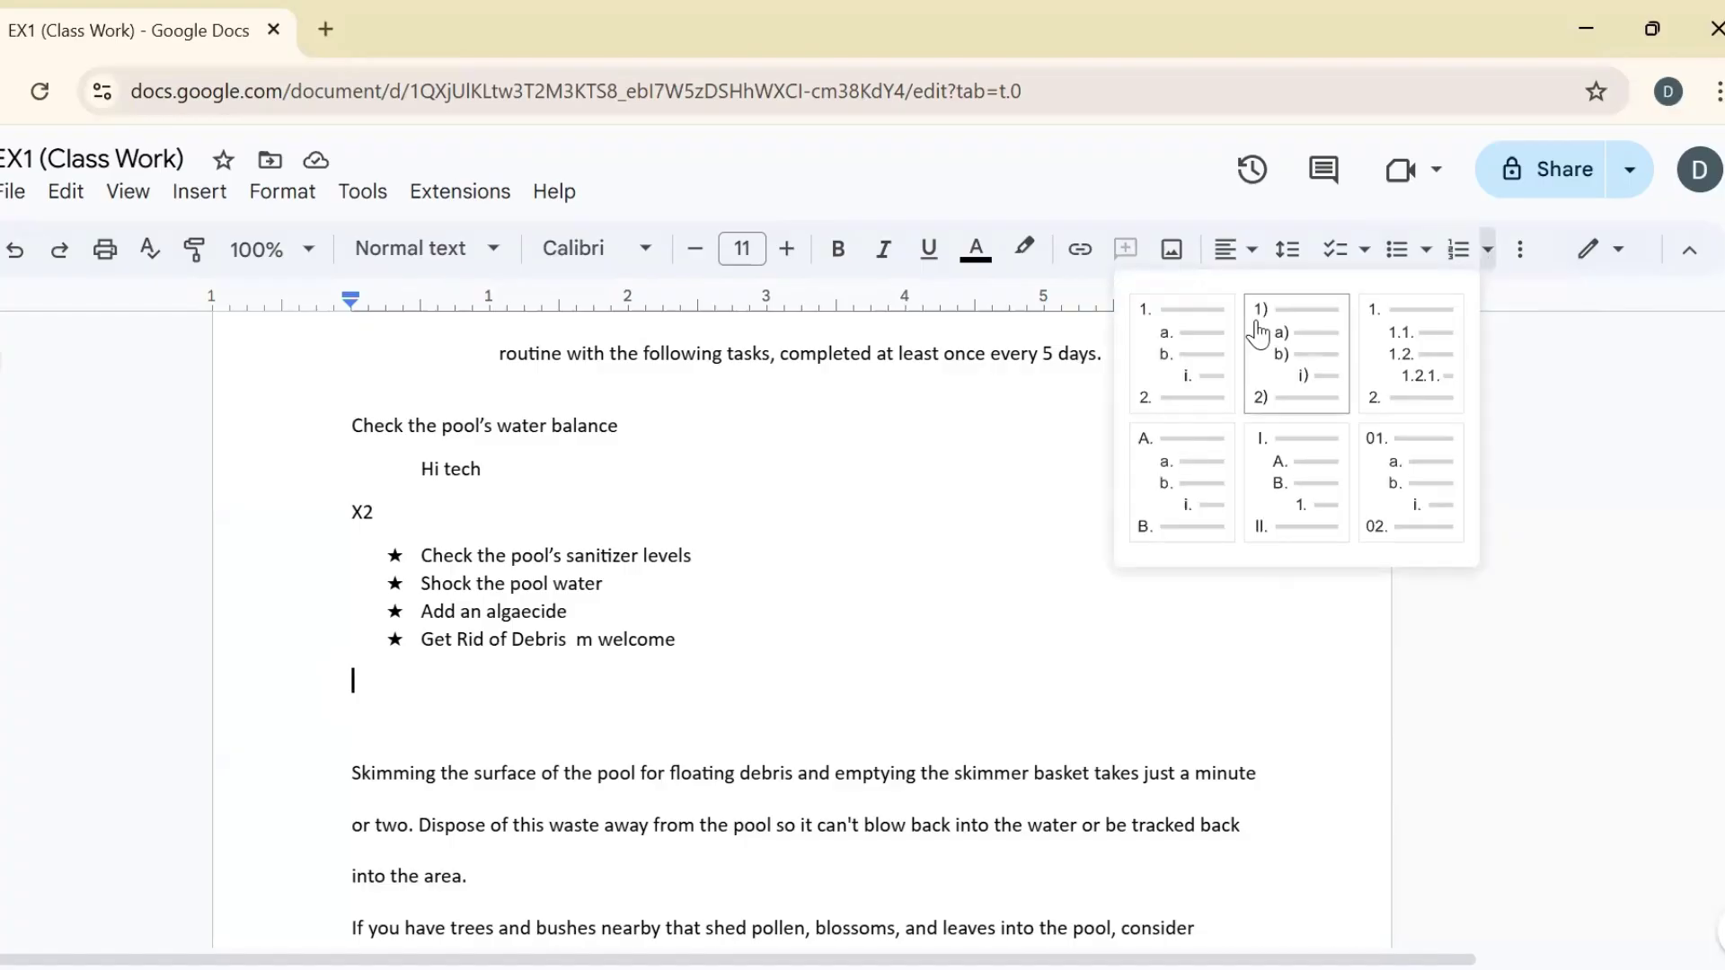
pyautogui.click(1281, 349)
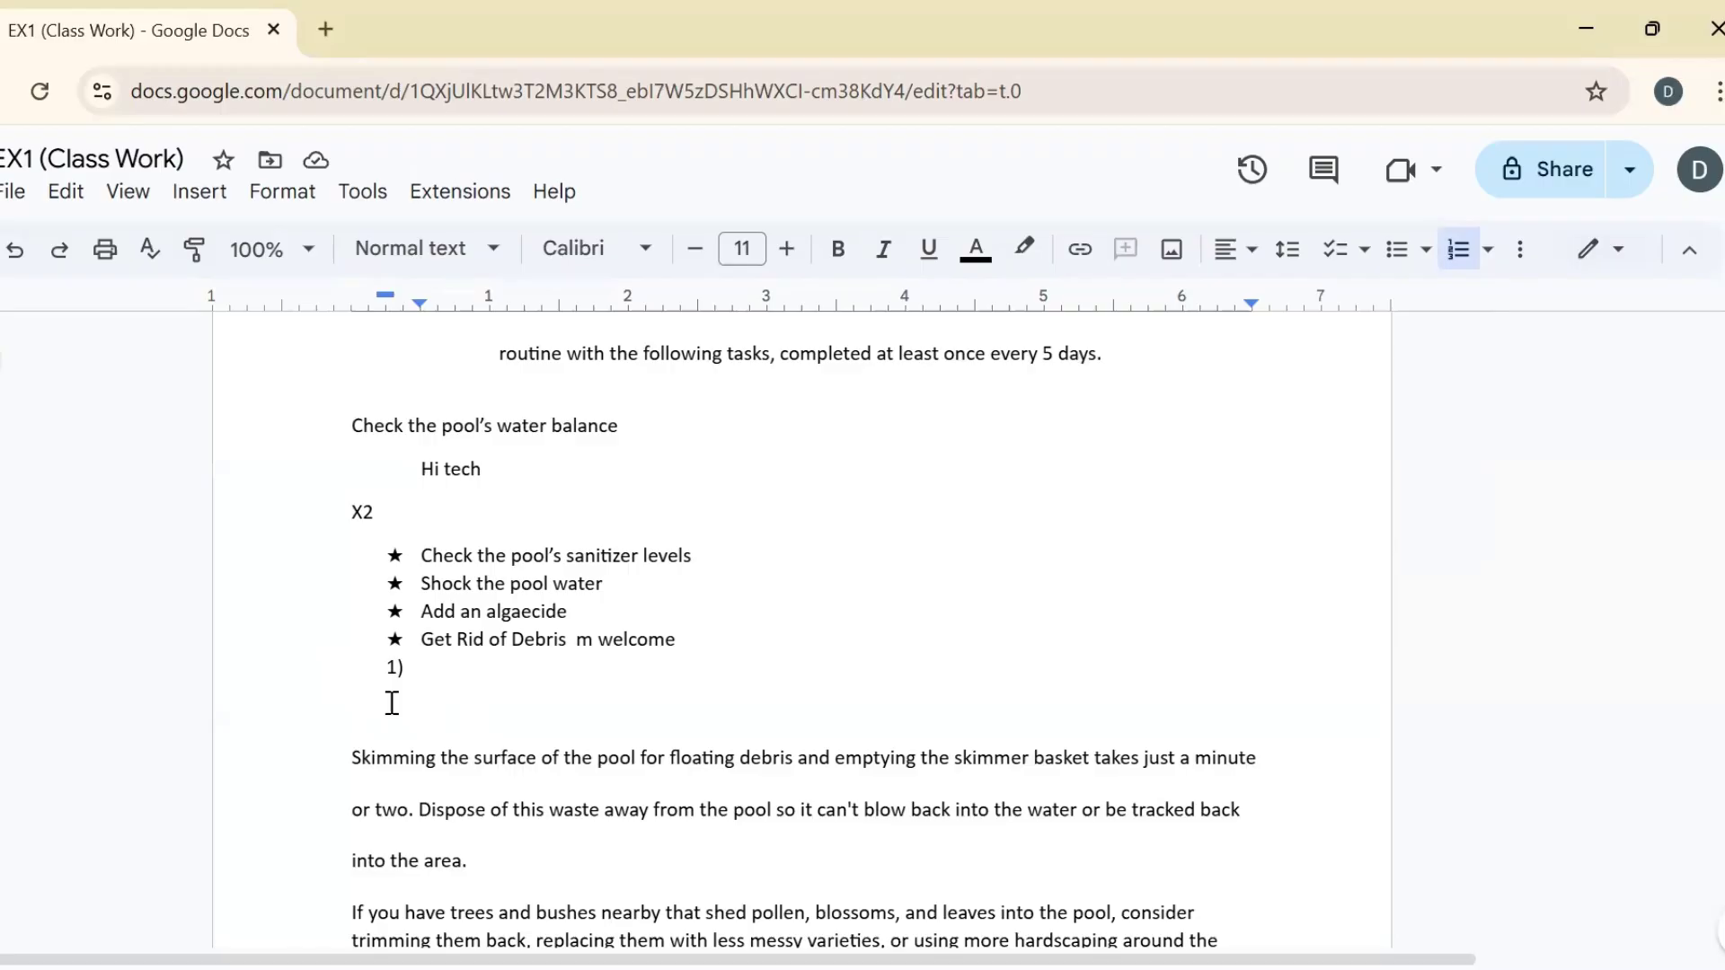
pyautogui.write('System')
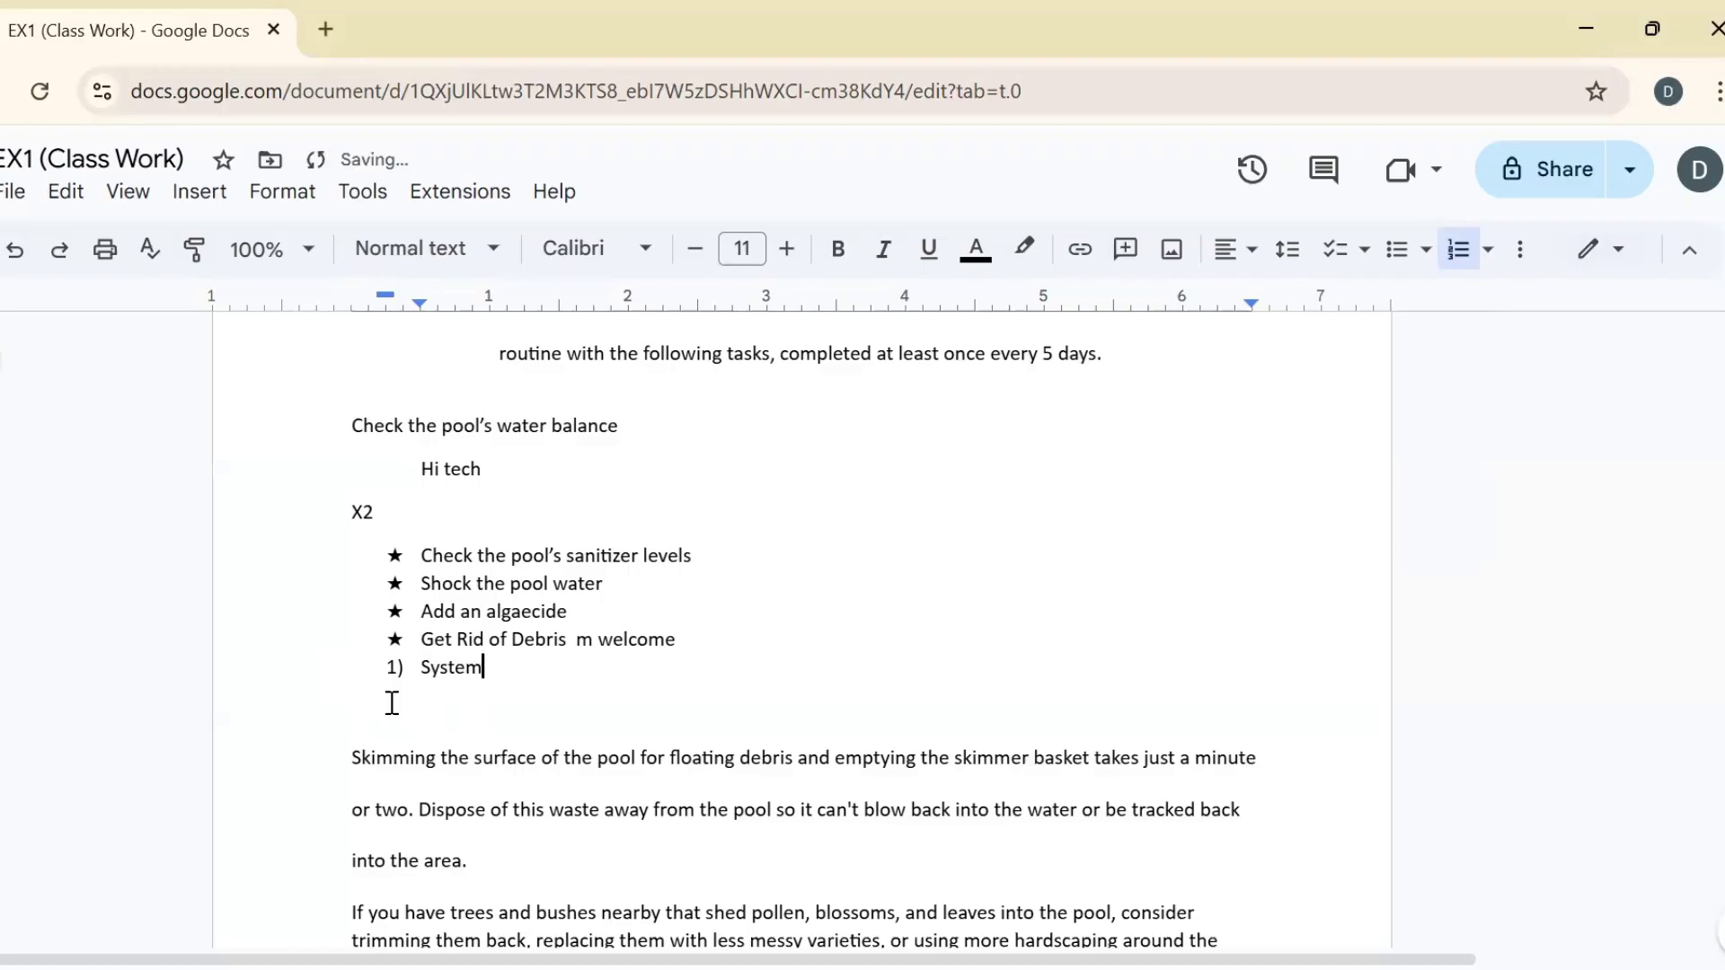
pyautogui.press('Return')
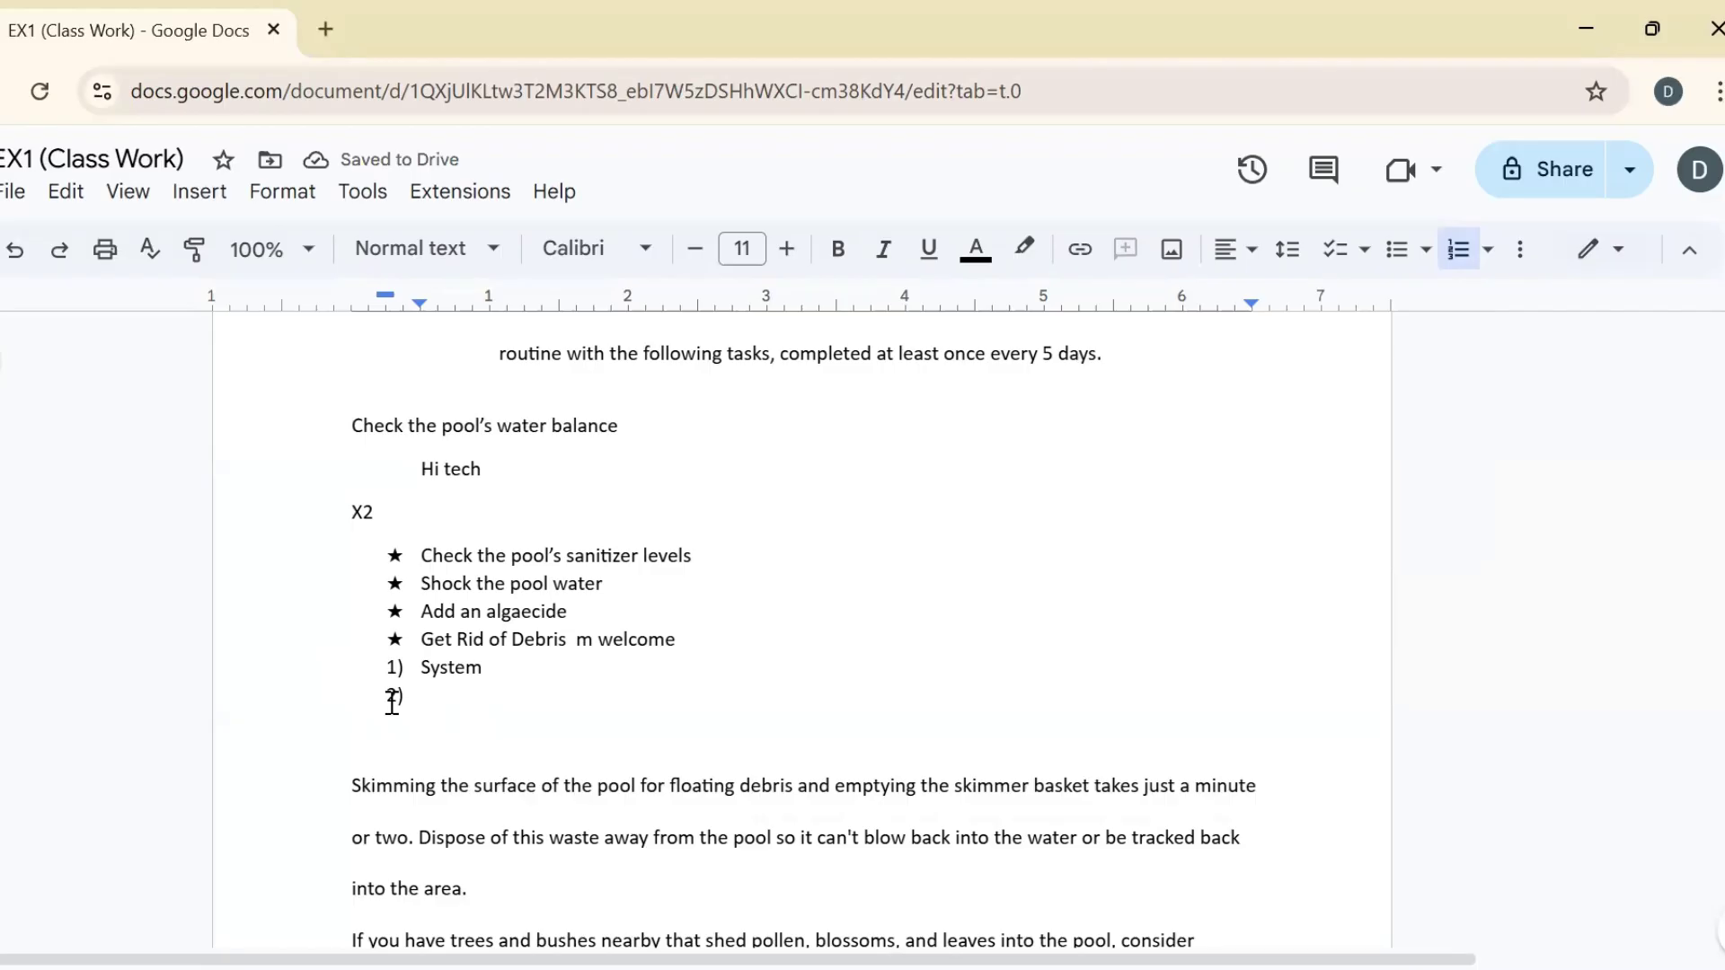
pyautogui.write('Office')
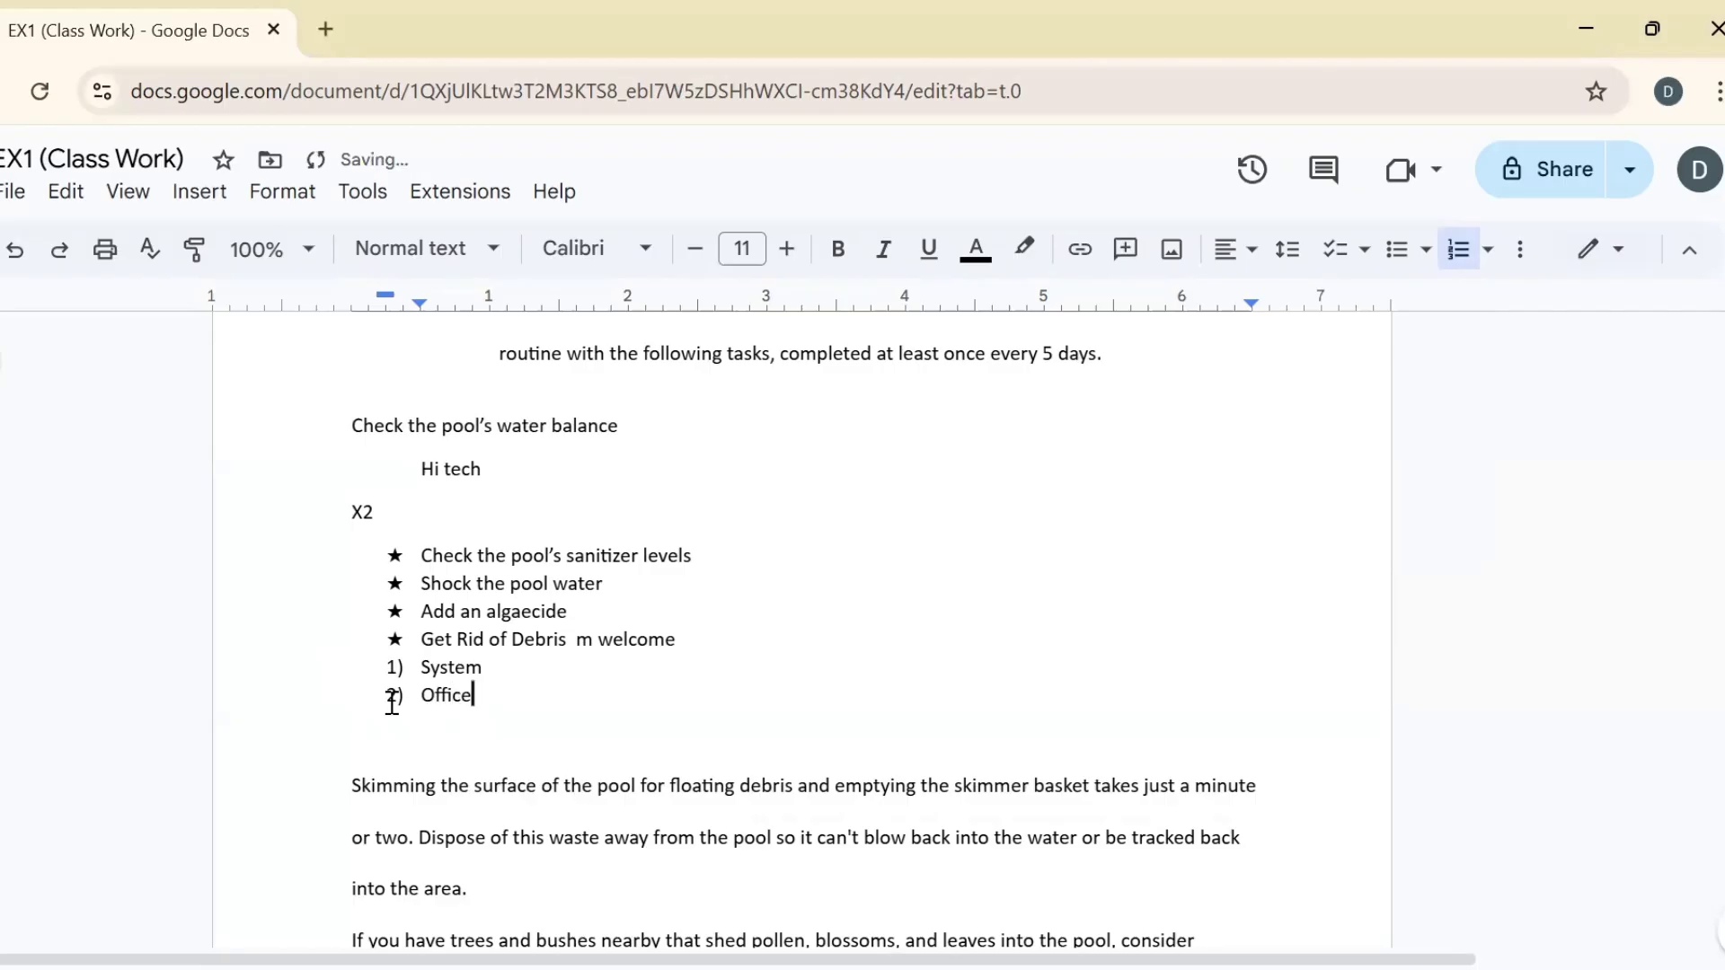
pyautogui.press('Return')
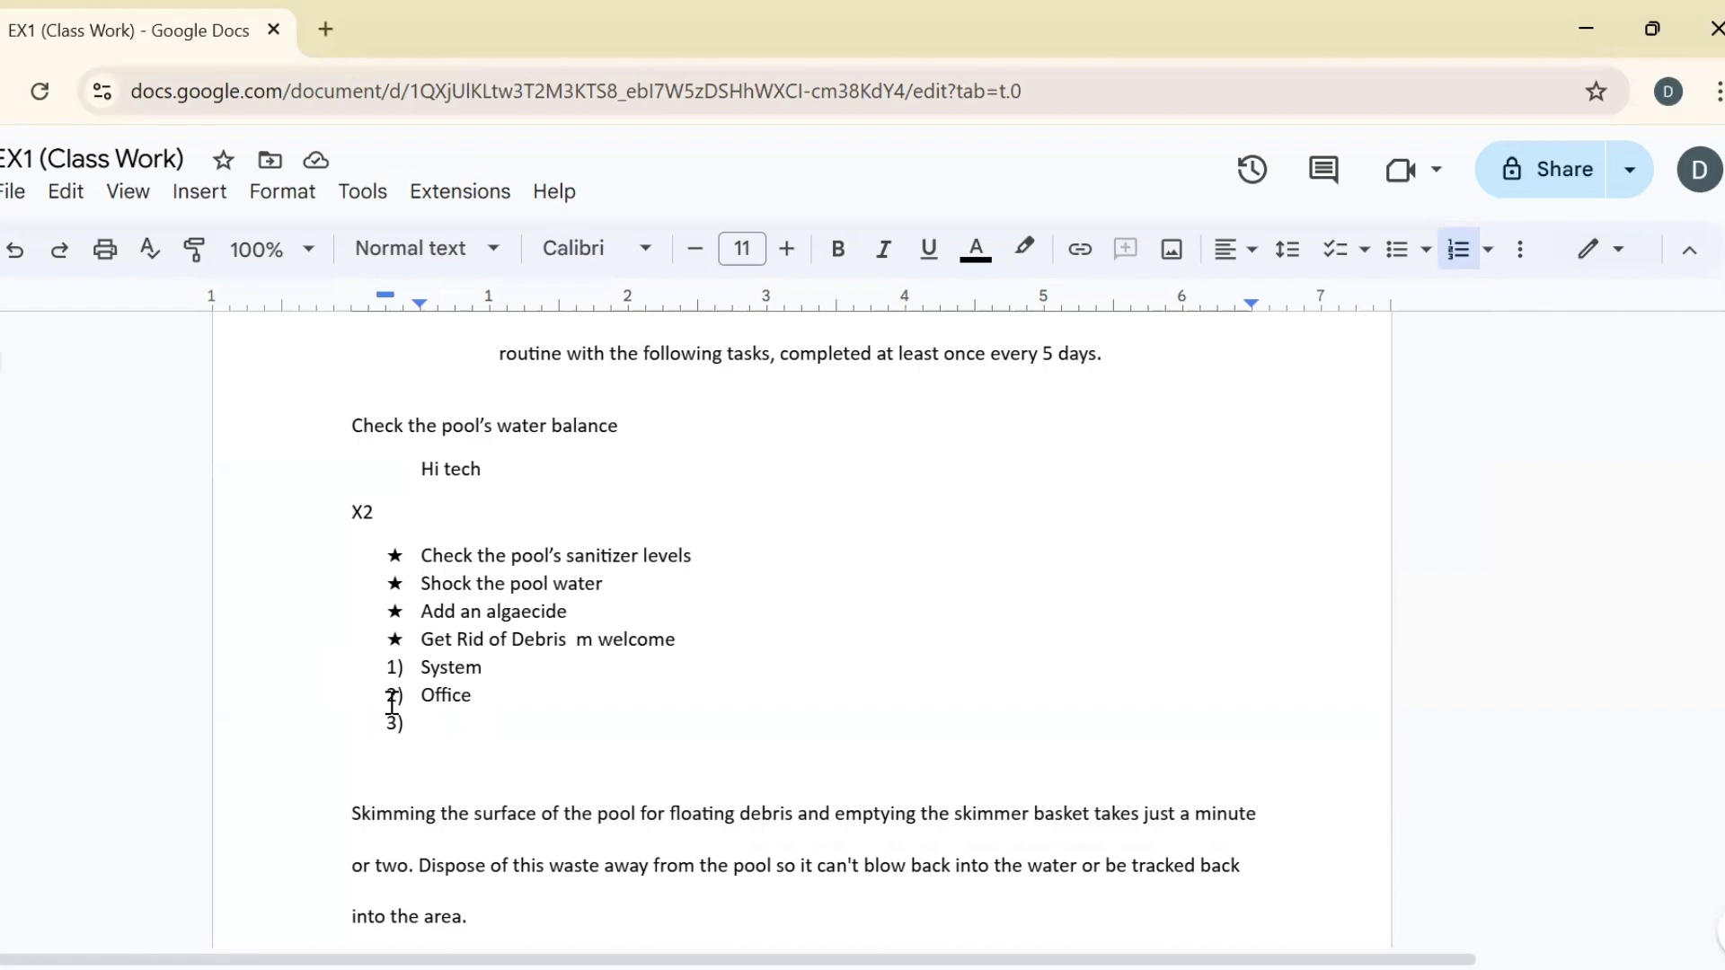
pyautogui.press('Return')
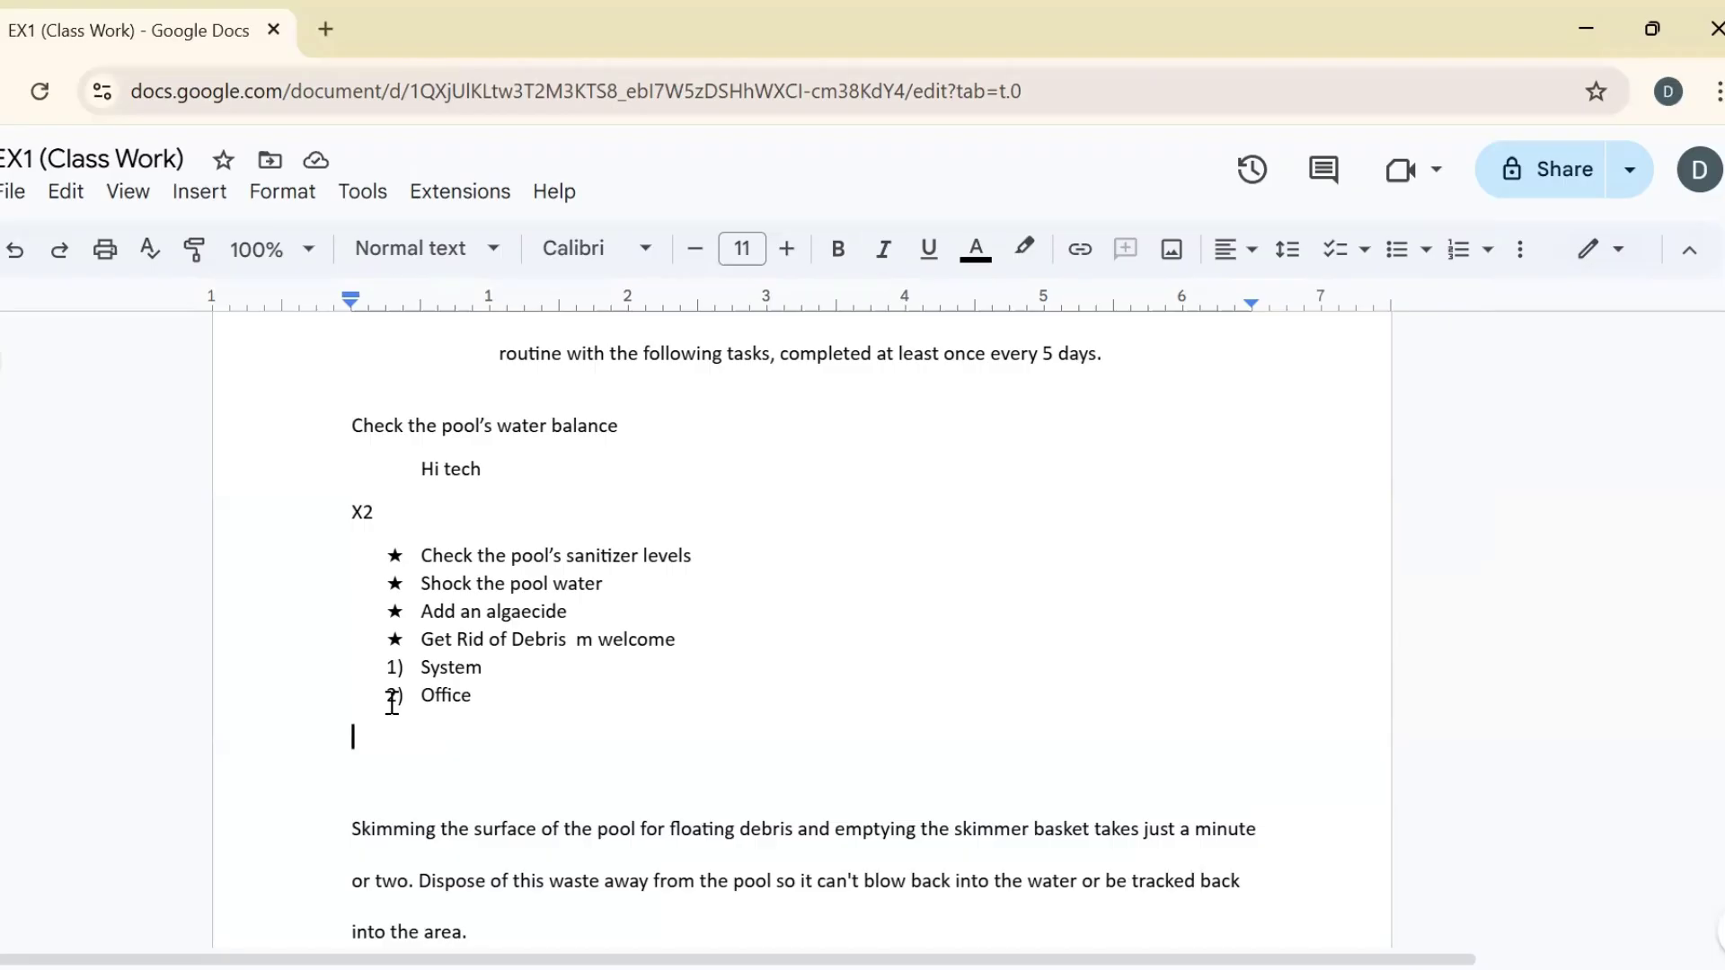
# Insert an empty list item below "System", demote it three levels, and promote it back to the main level.
pyautogui.click(494, 674)
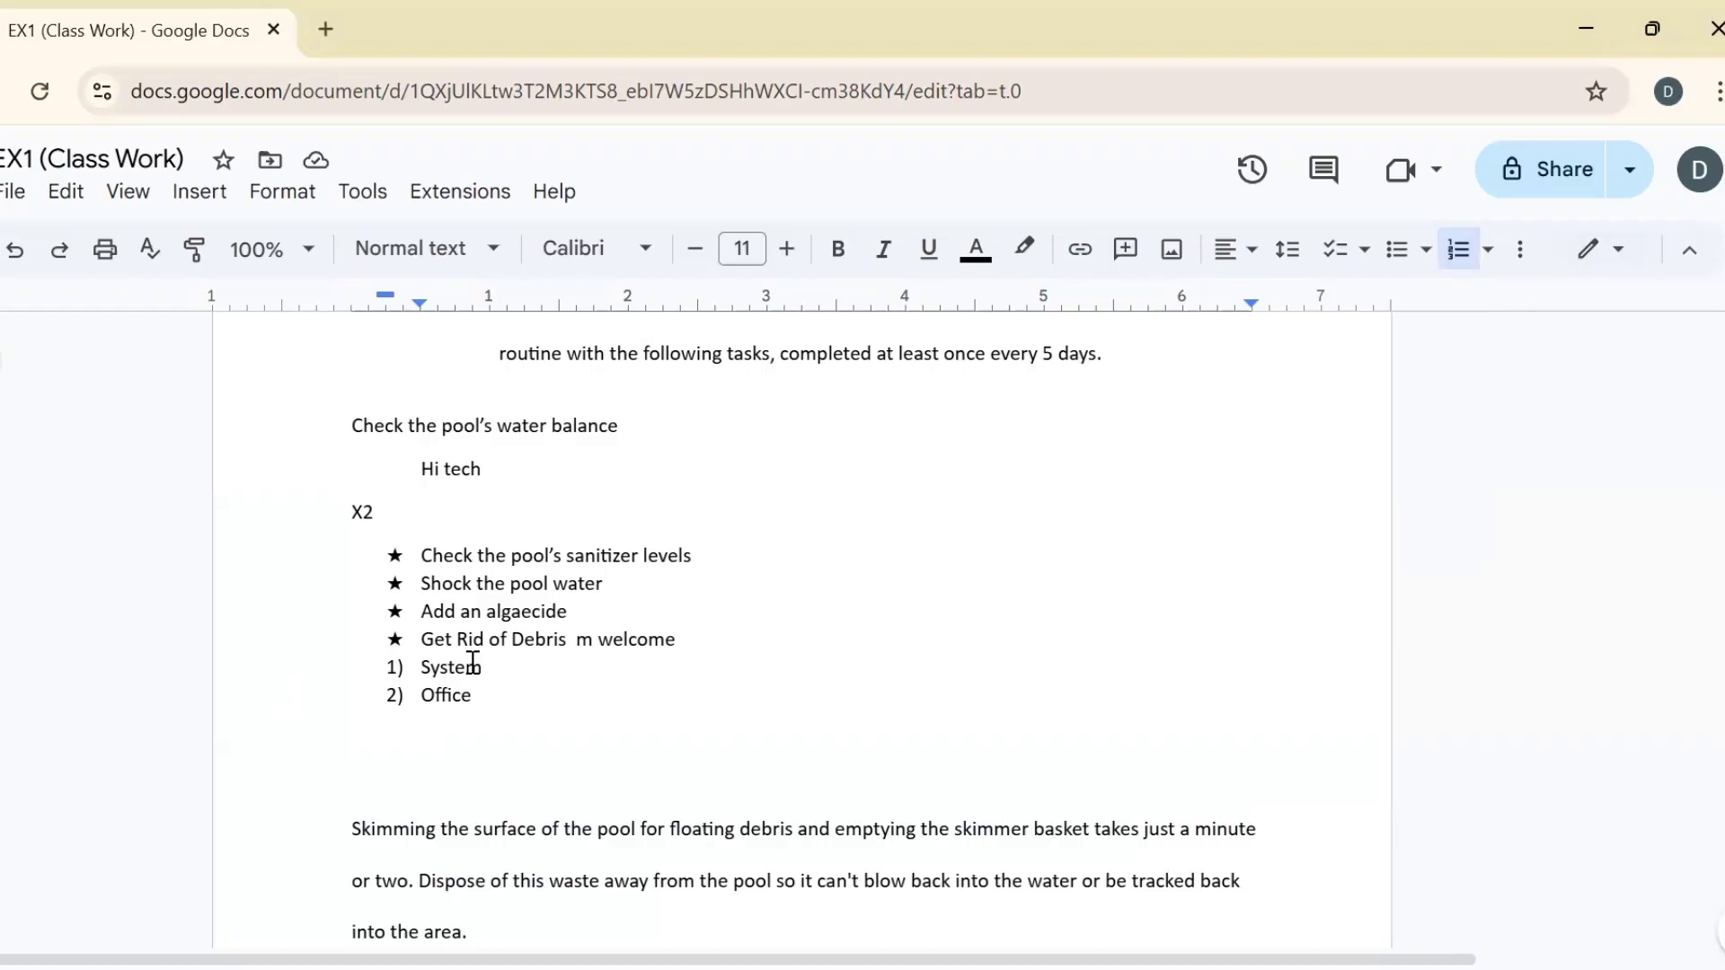
pyautogui.press('Return')
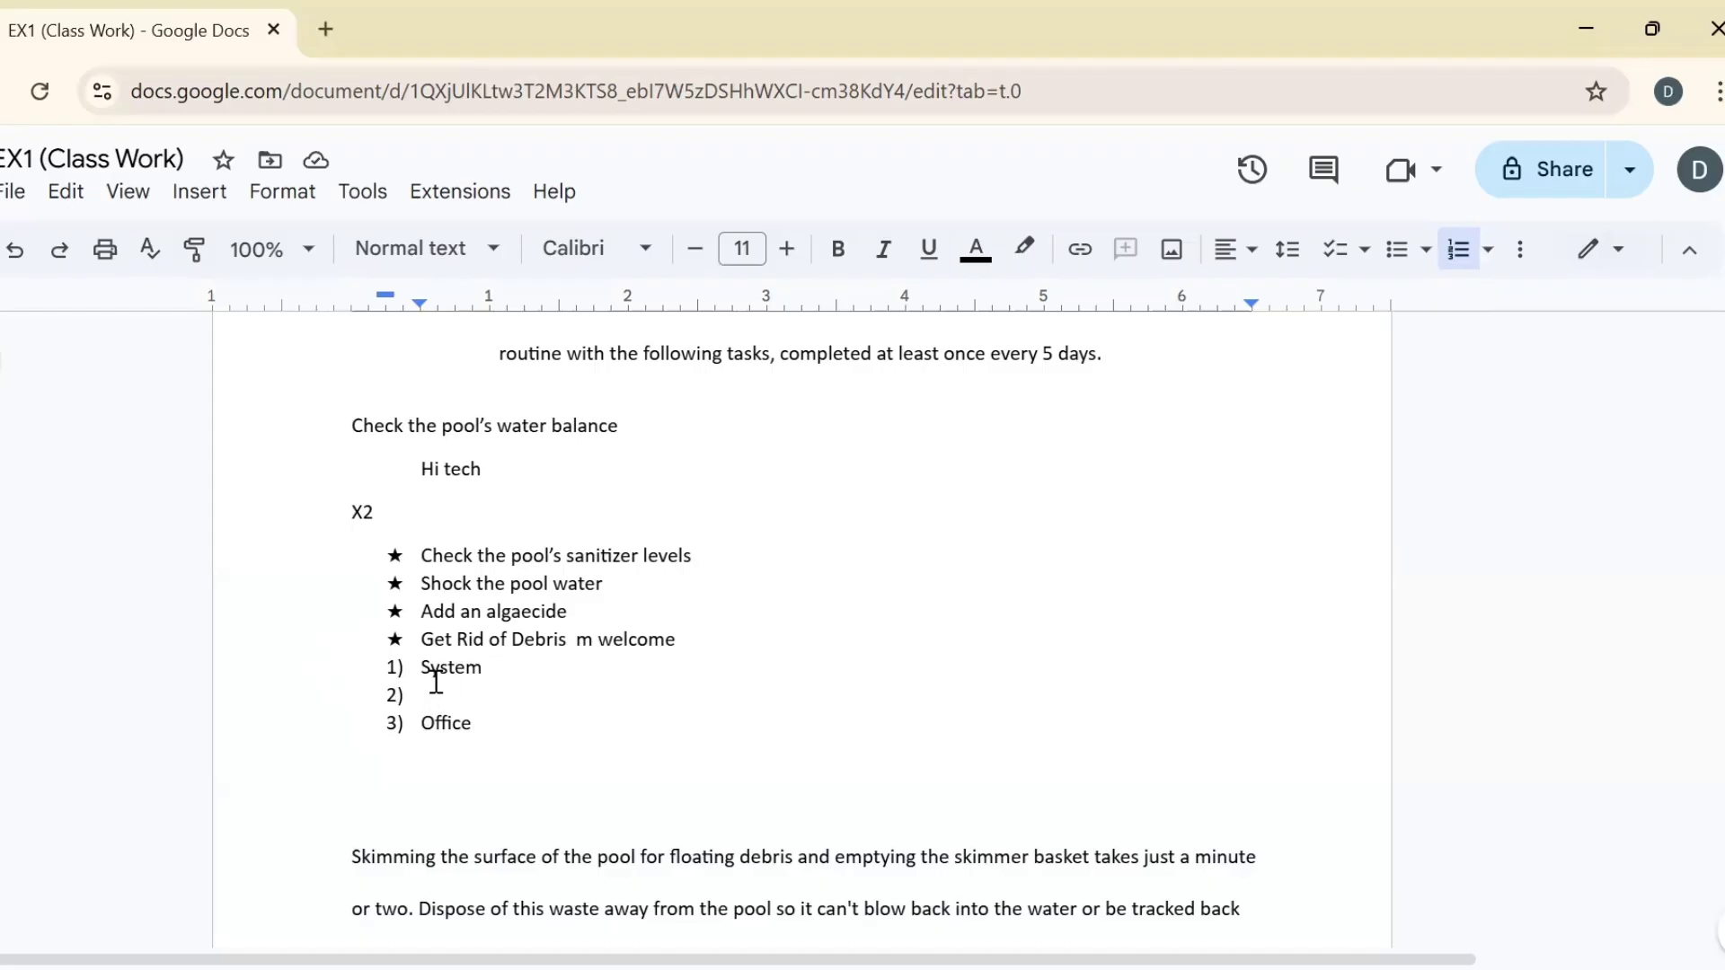
pyautogui.press('Tab')
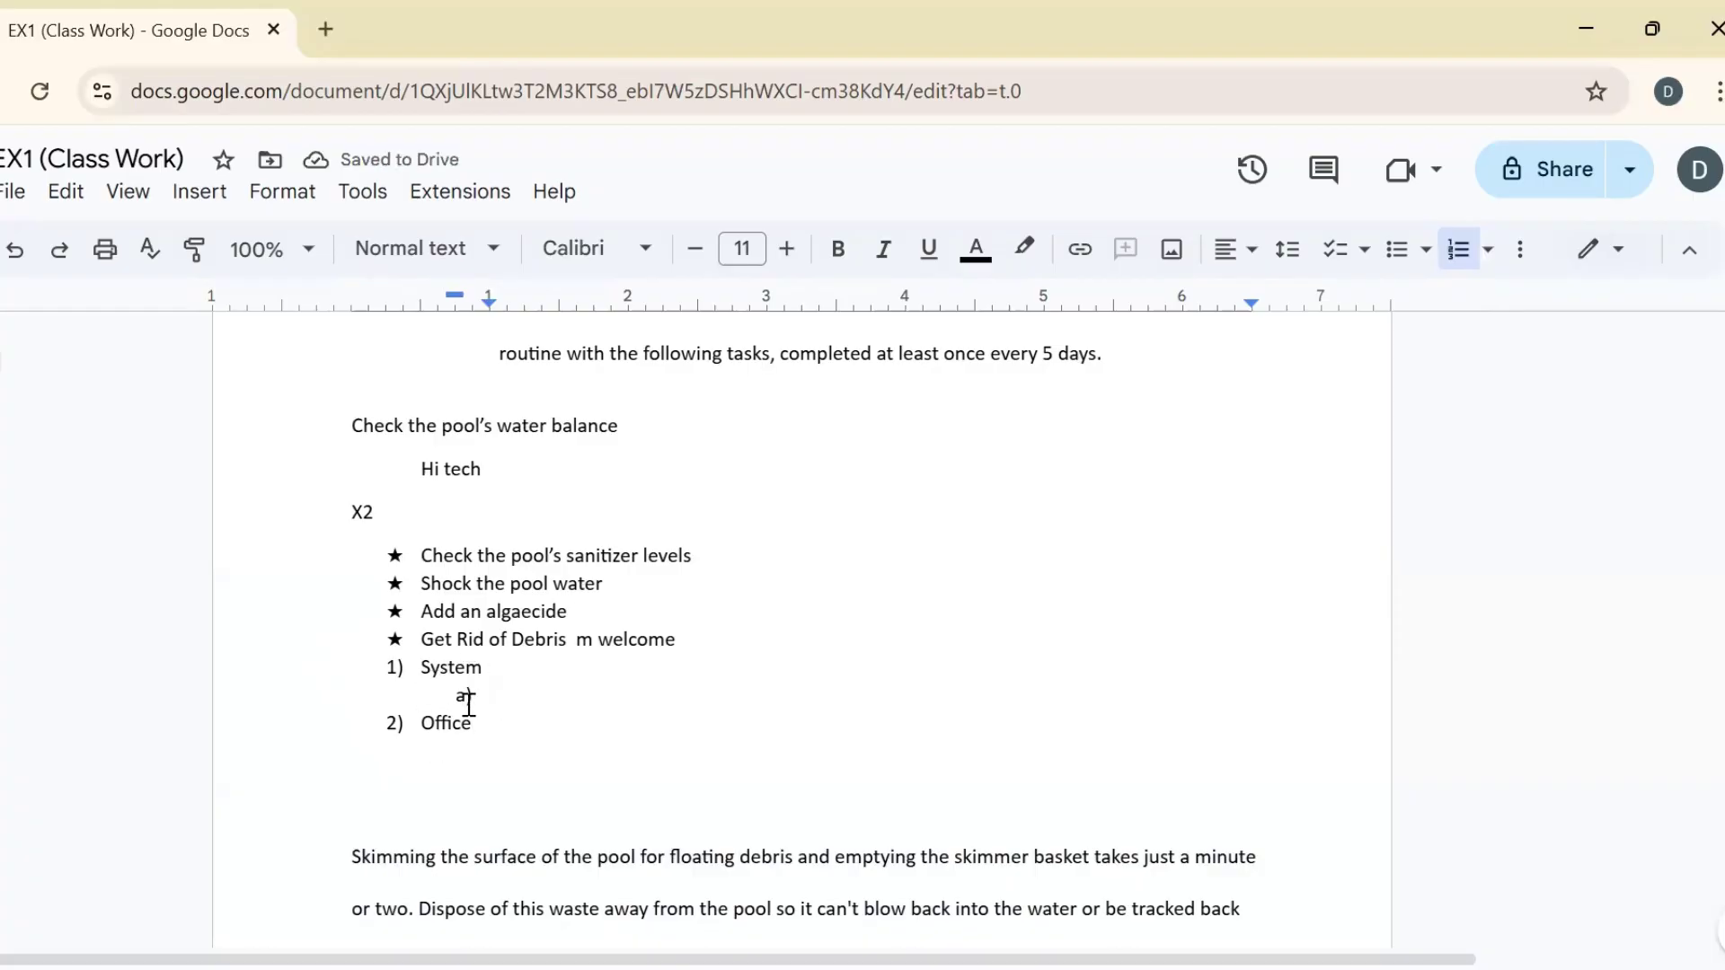
pyautogui.press('Tab')
pyautogui.press('Tab')
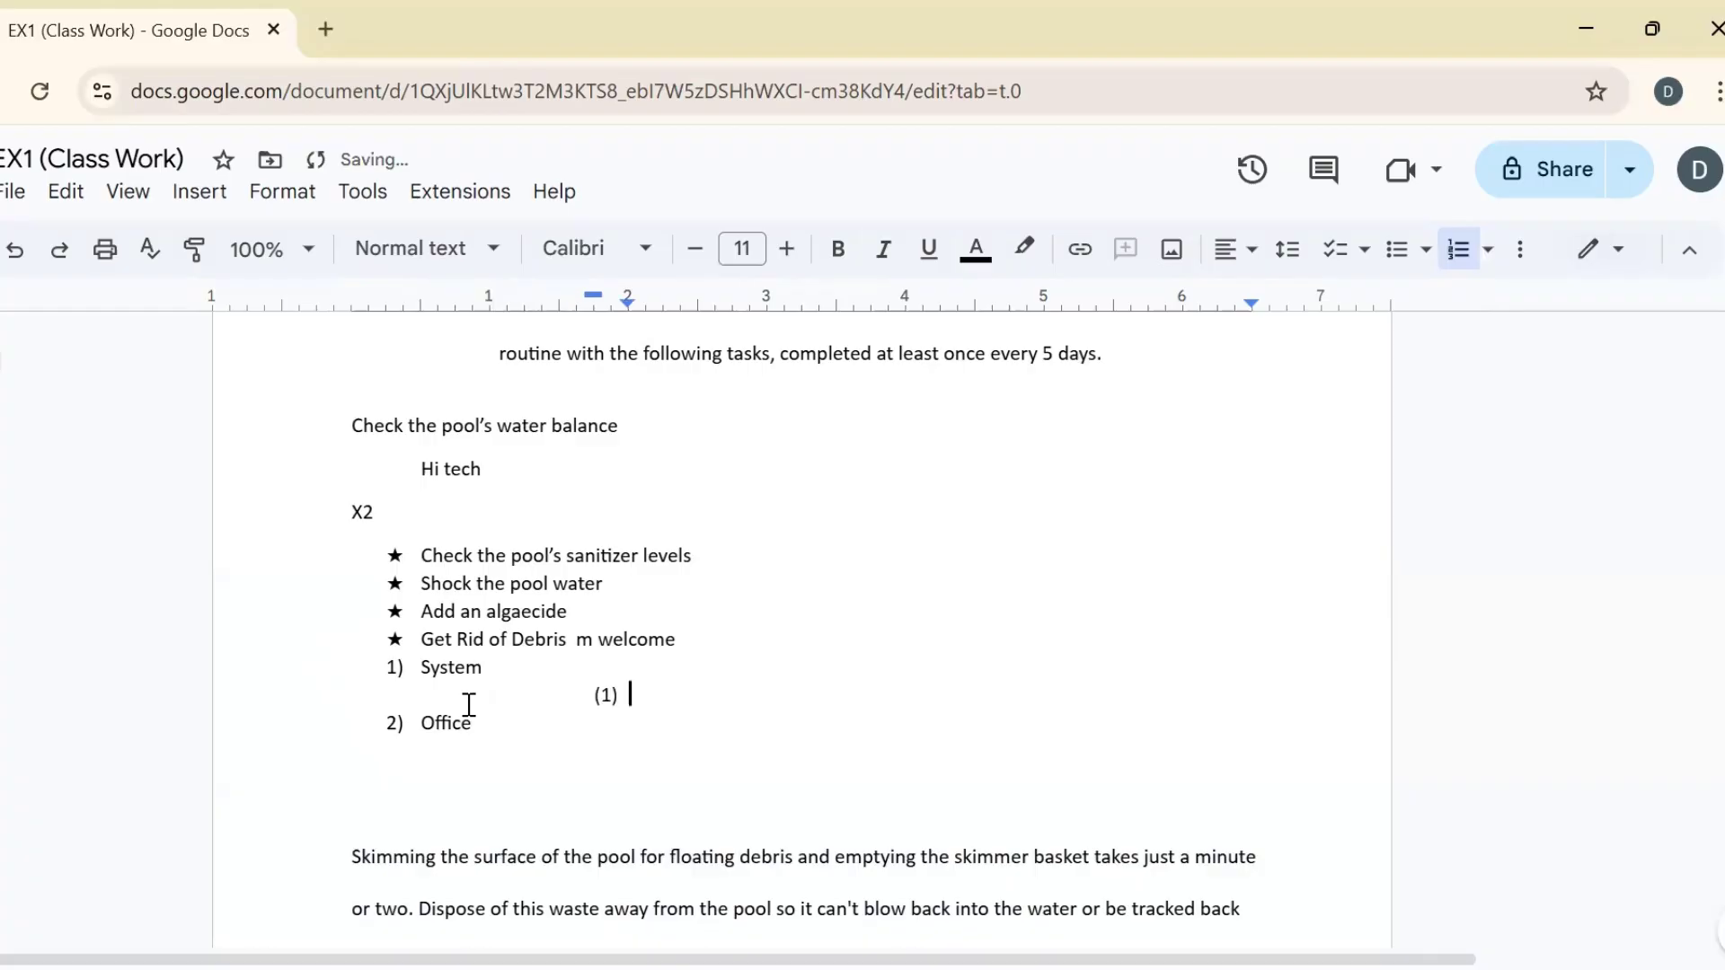
pyautogui.hotkey('shift', 'Tab')
pyautogui.hotkey('shift', 'Tab')
pyautogui.hotkey('shift', 'Tab')
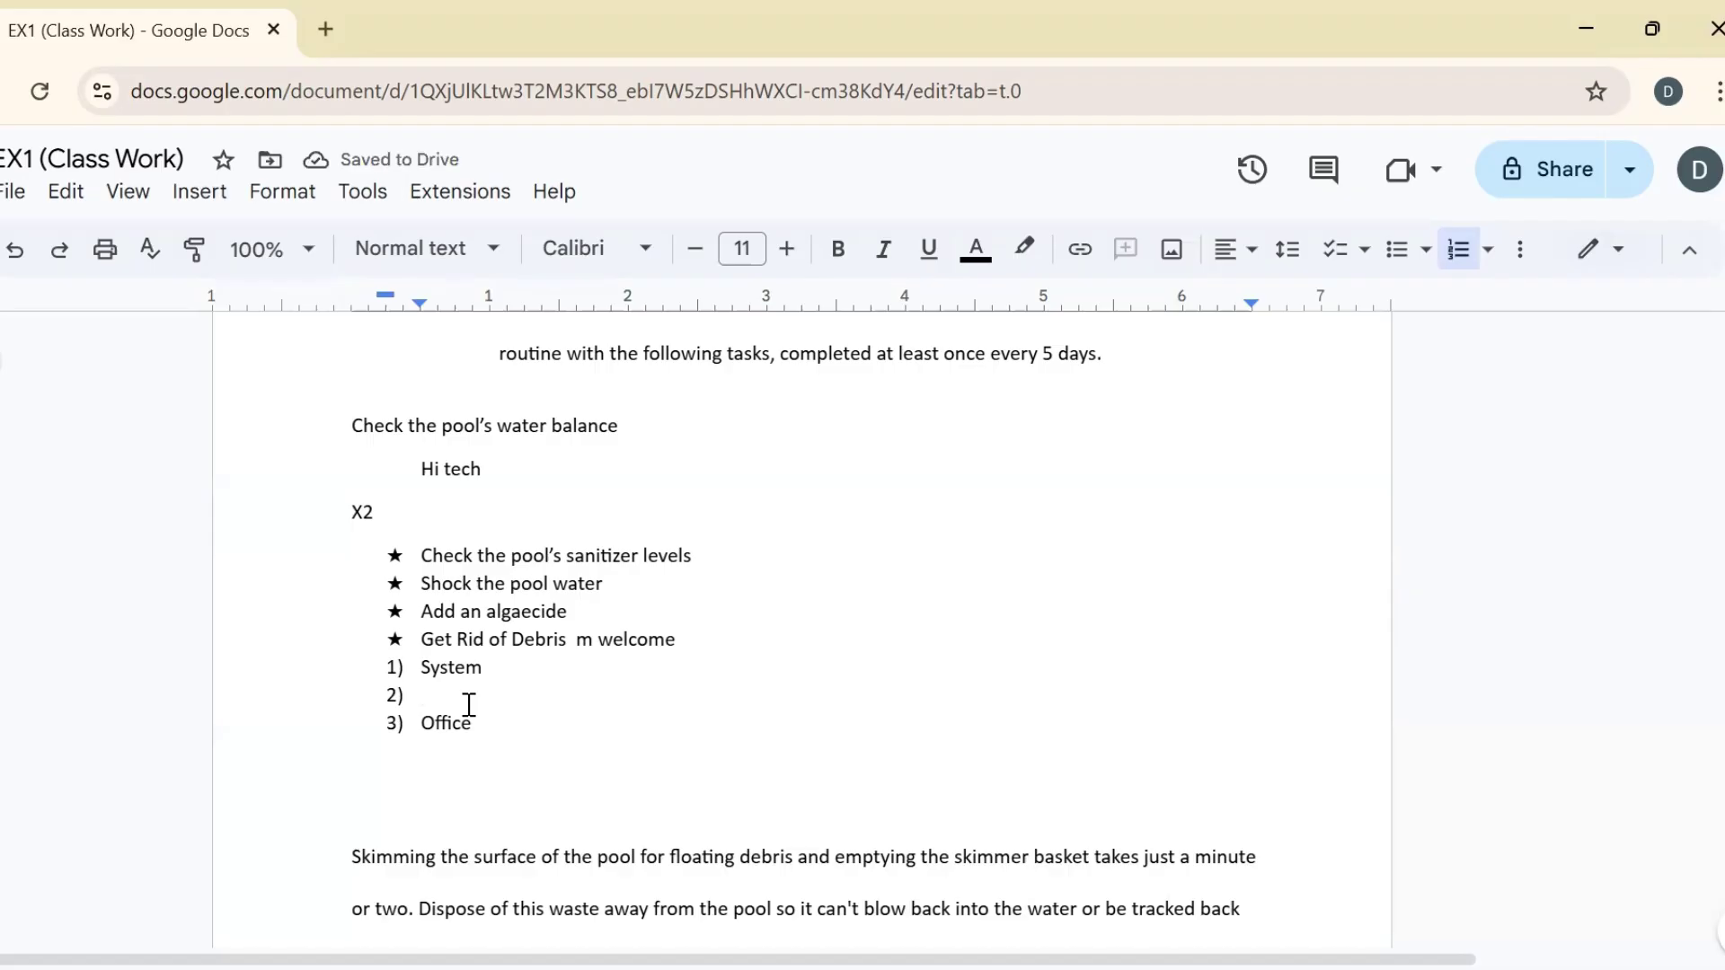
# Practise demoting and promoting the empty item below "System", leave it at the a) level, and enter "Windows".
pyautogui.press('Tab')
pyautogui.press('Tab')
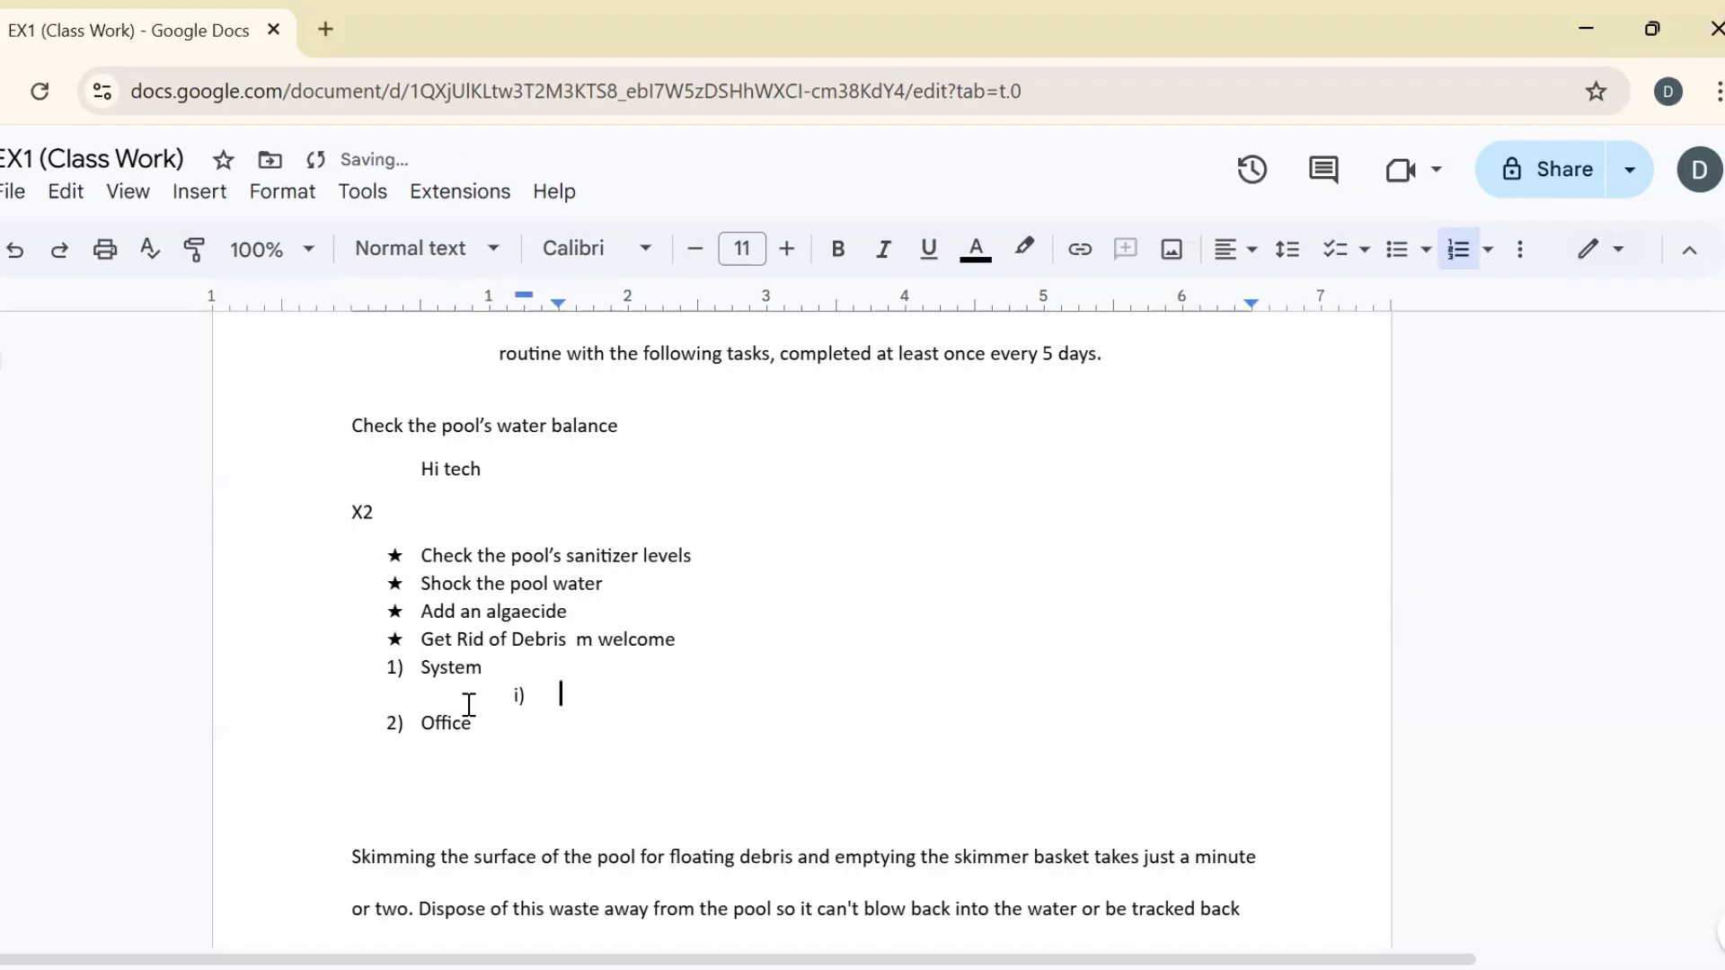
pyautogui.press('Tab')
pyautogui.hotkey('shift', 'Tab')
pyautogui.hotkey('shift', 'Tab')
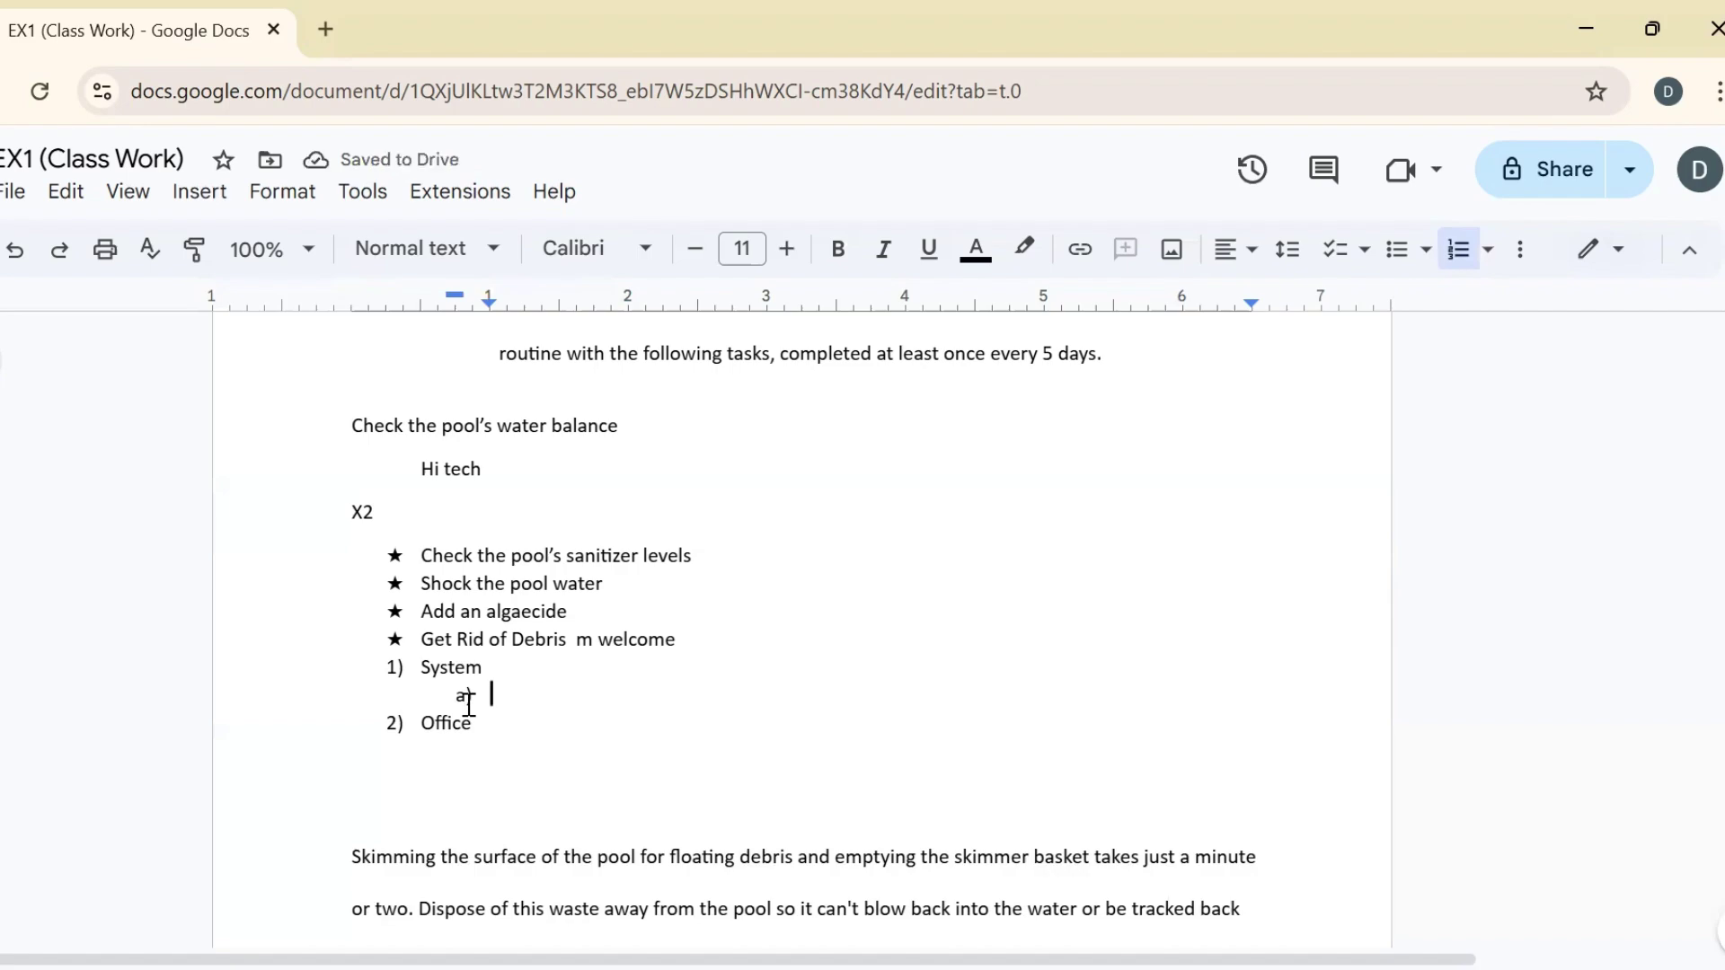
pyautogui.write('Windows')
# Add another item below "Windows", practise changing its level, and enter "Linux" at the b) sub-level.
pyautogui.press('Return')
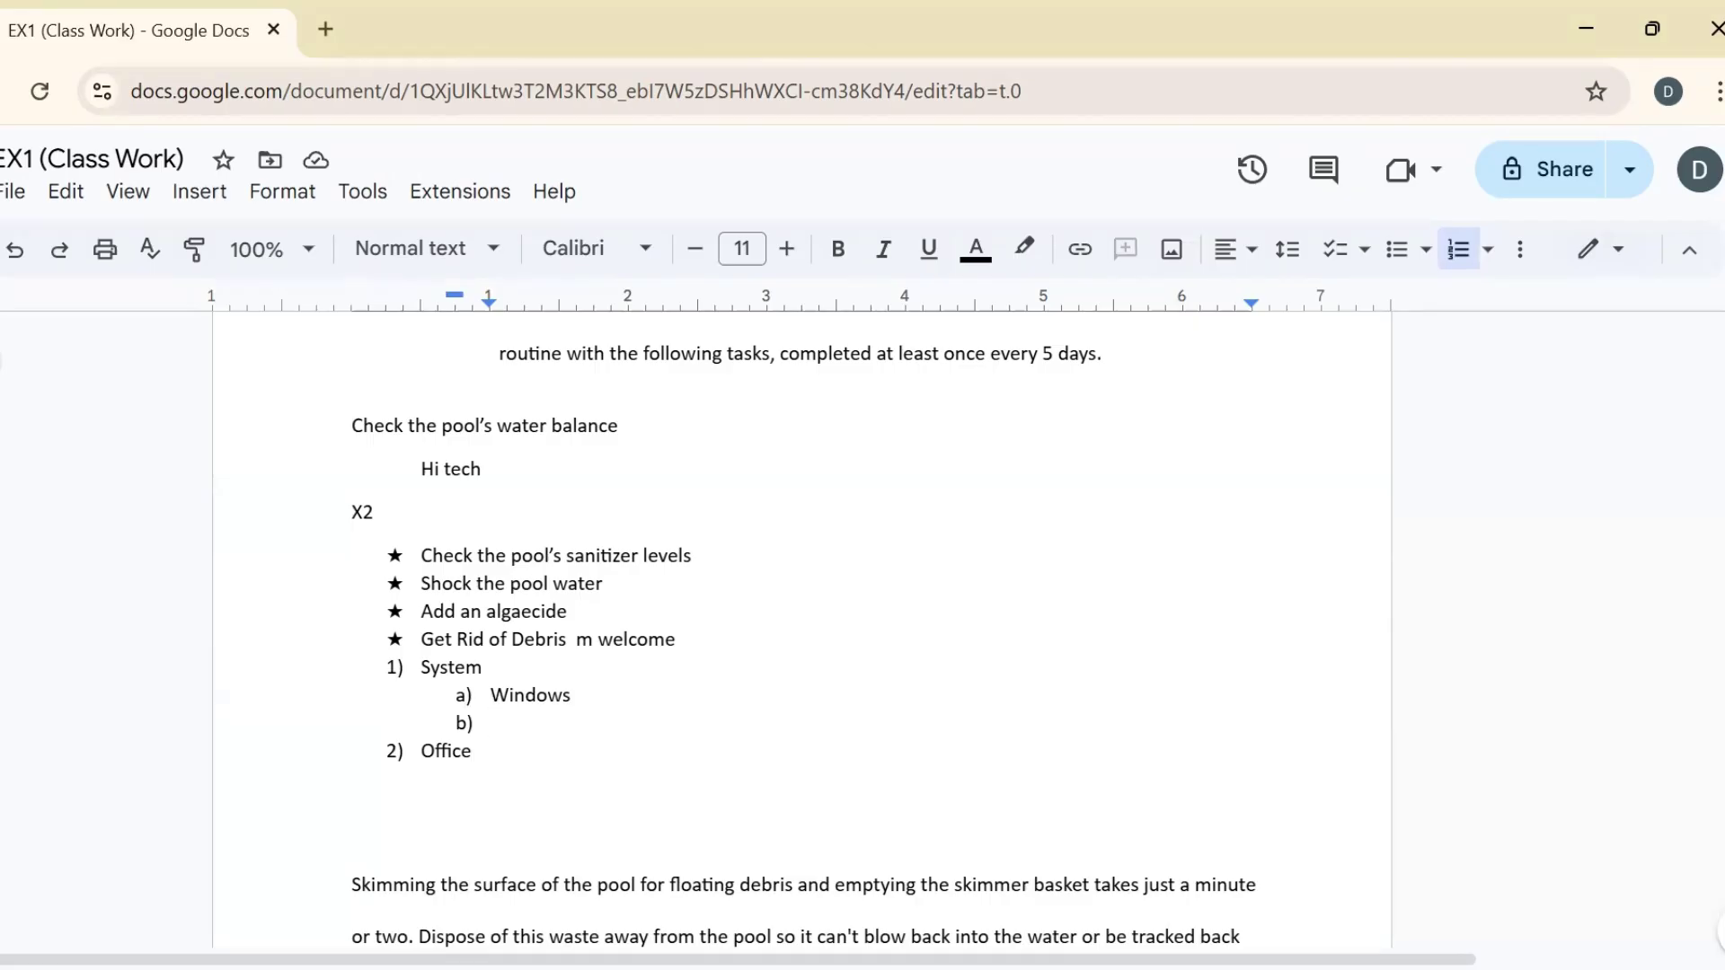
pyautogui.press('Tab')
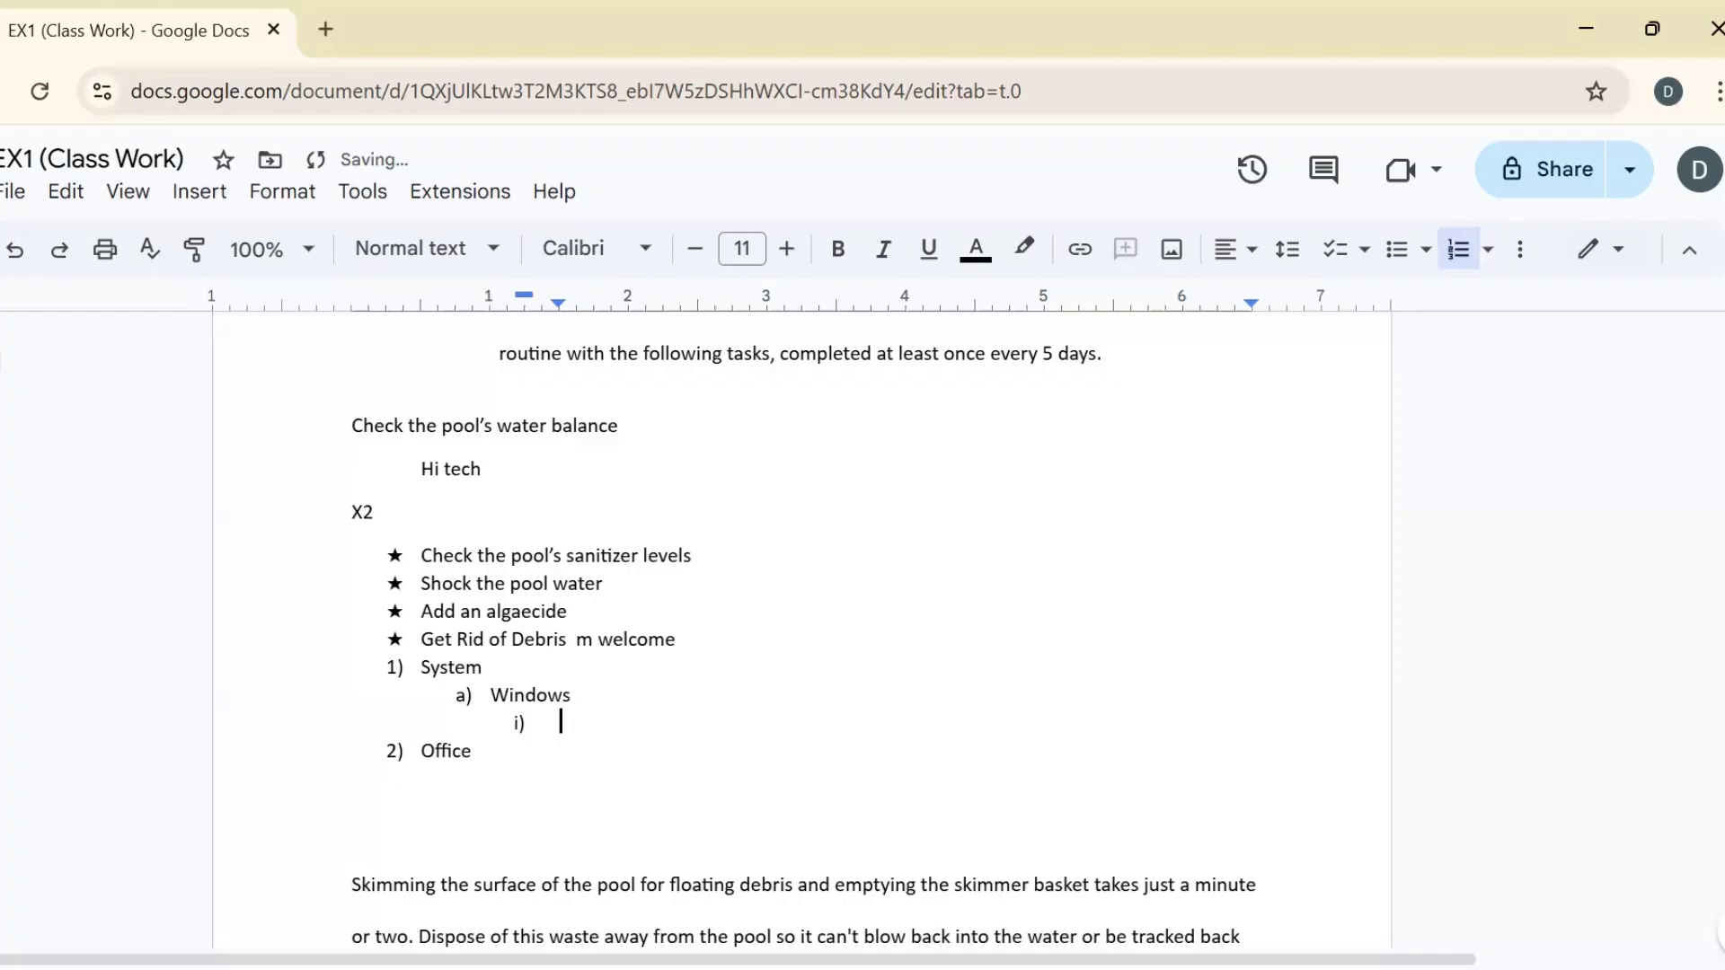
pyautogui.hotkey('shift', 'Tab')
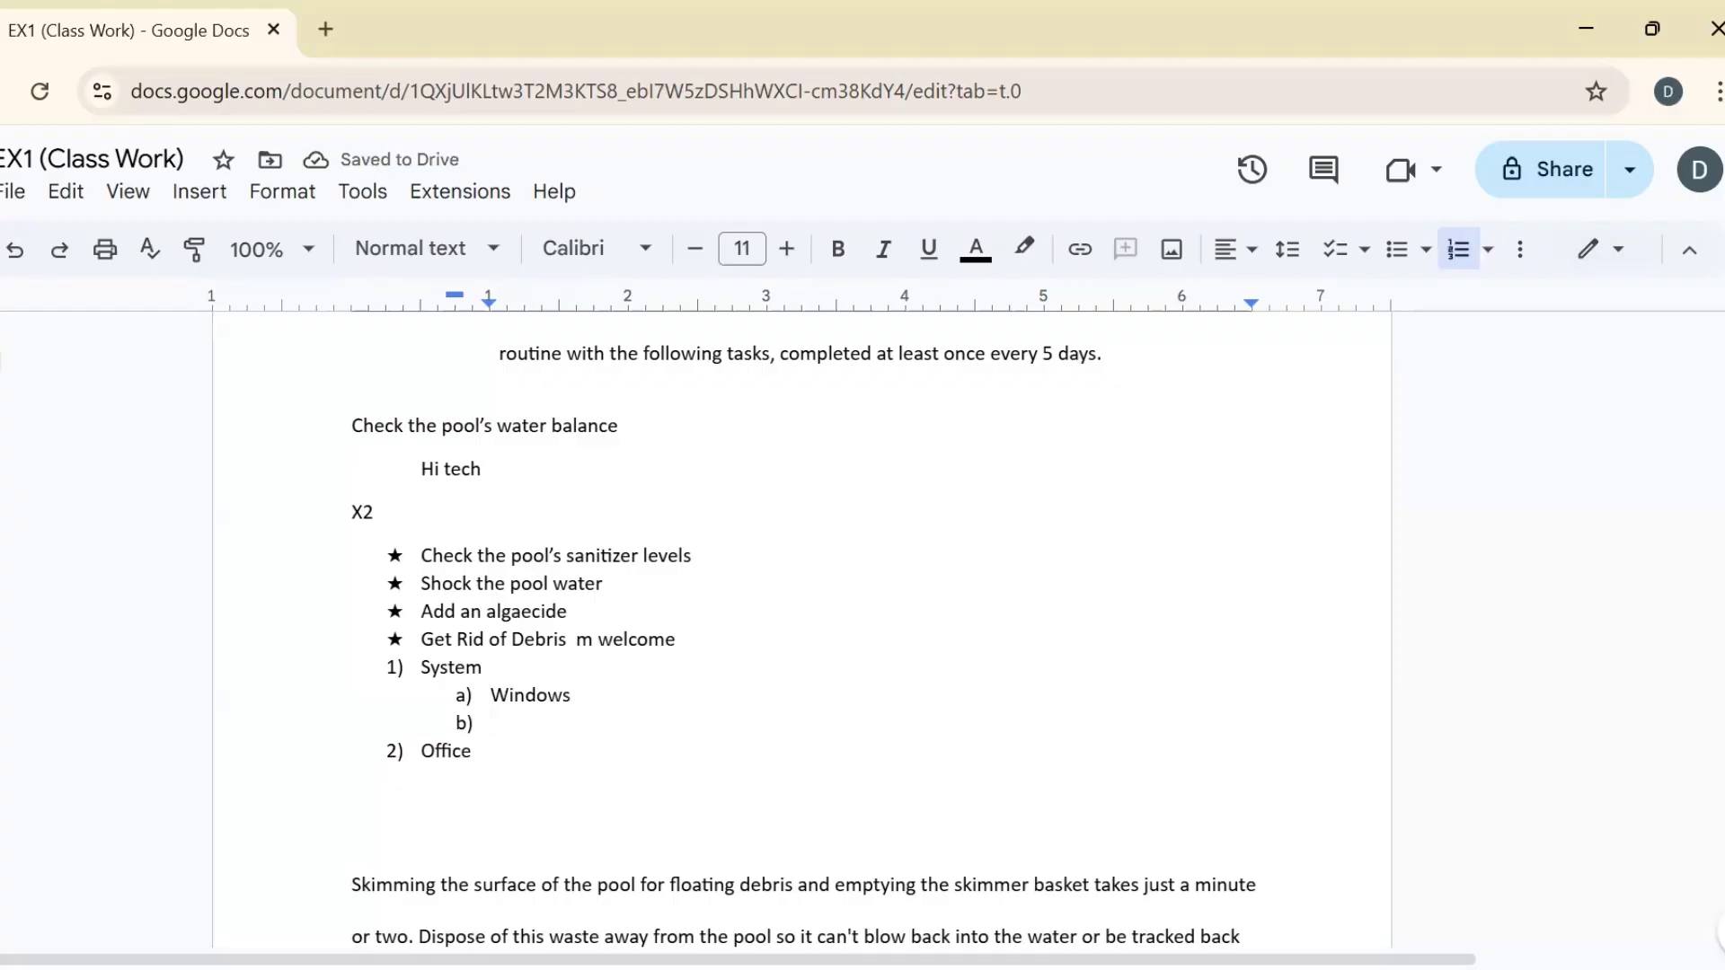
pyautogui.hotkey('shift', 'Tab')
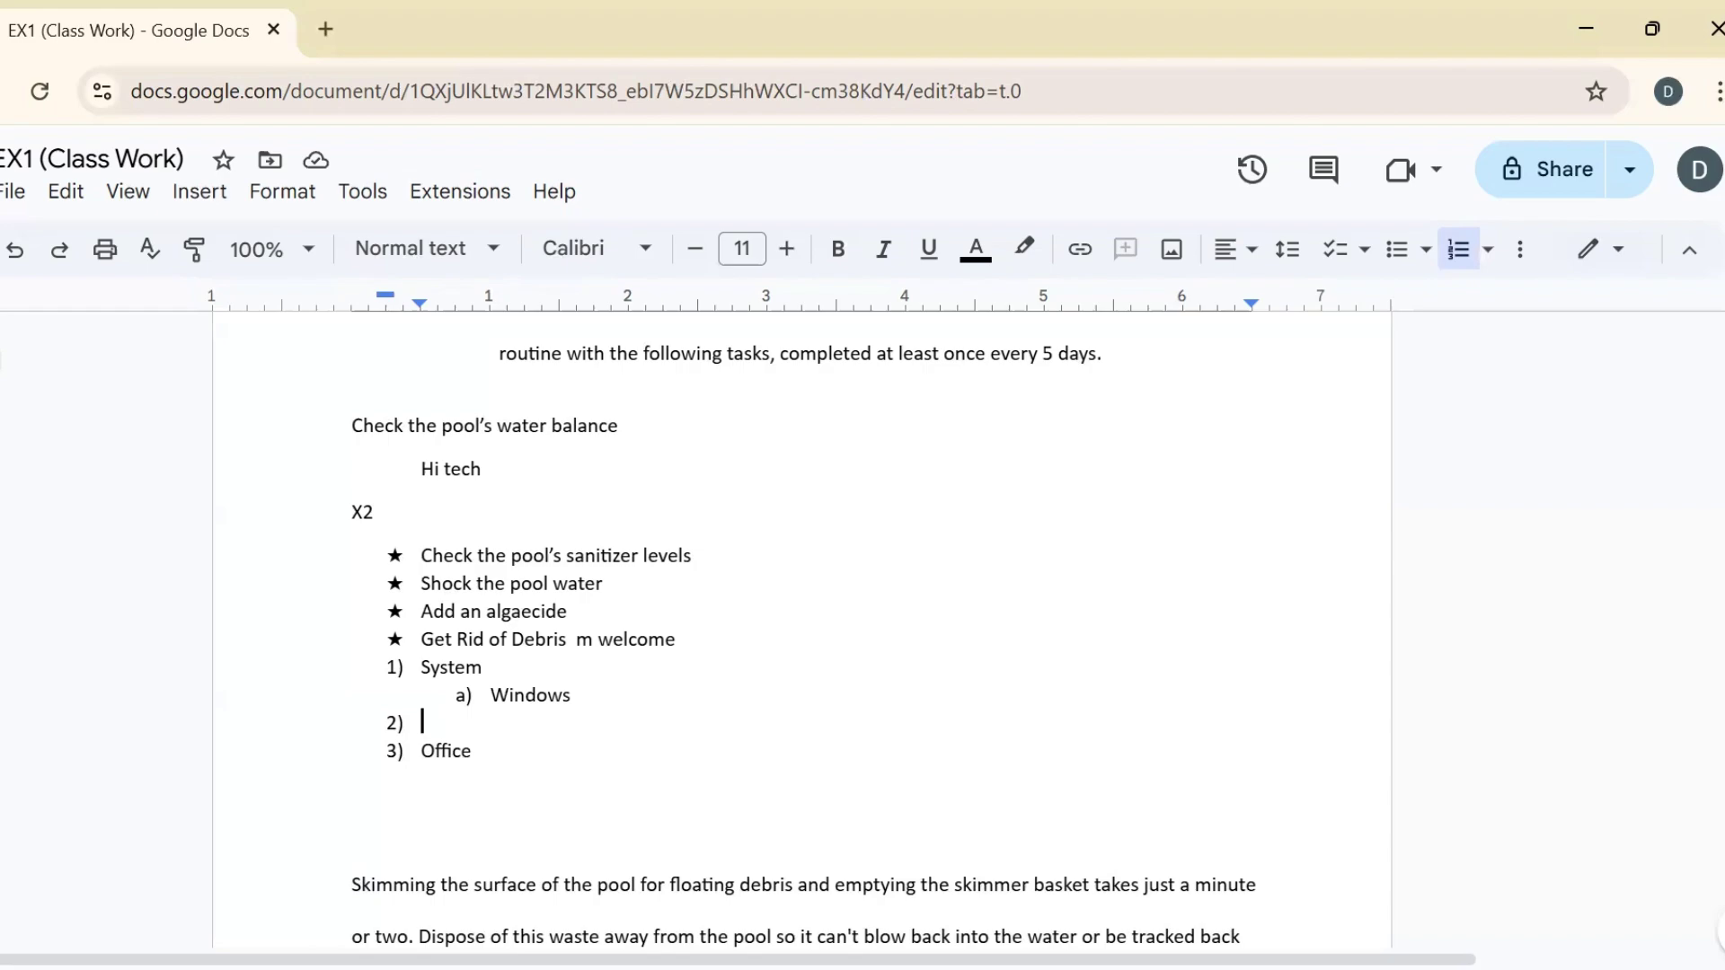
pyautogui.press('Tab')
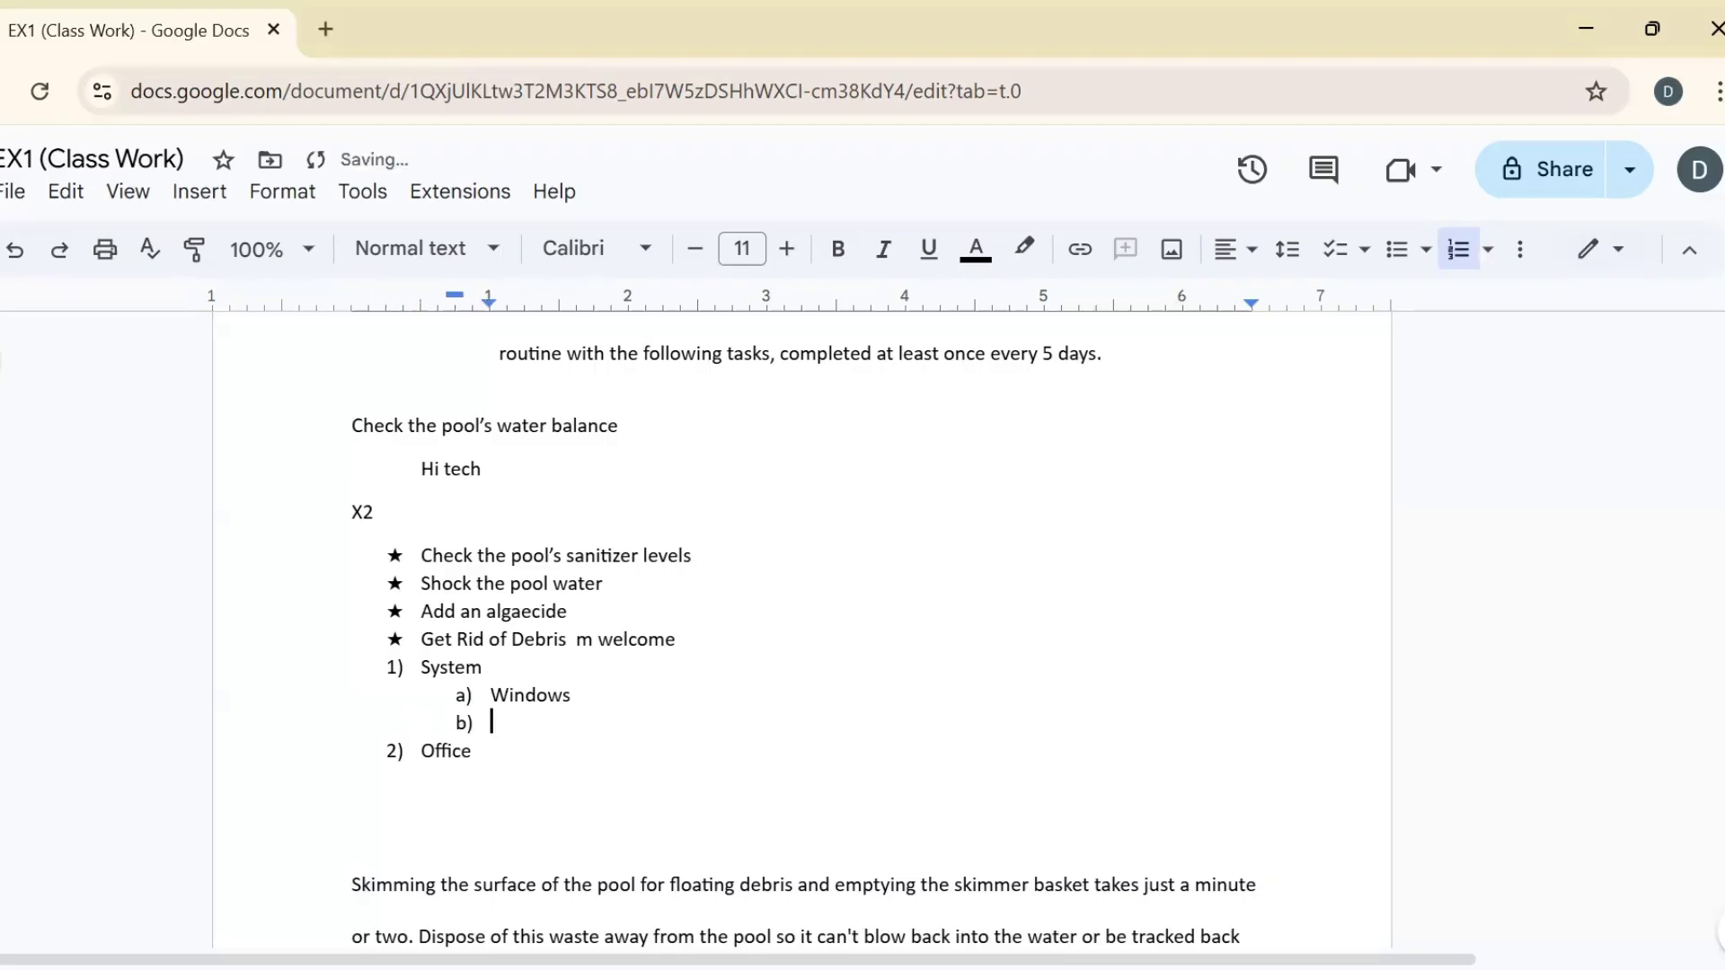
pyautogui.write('Linux')
# Add the a) and b) sub-items "Word" and "Excel" below "Office", and end the list with an unnumbered line.
pyautogui.click(477, 750)
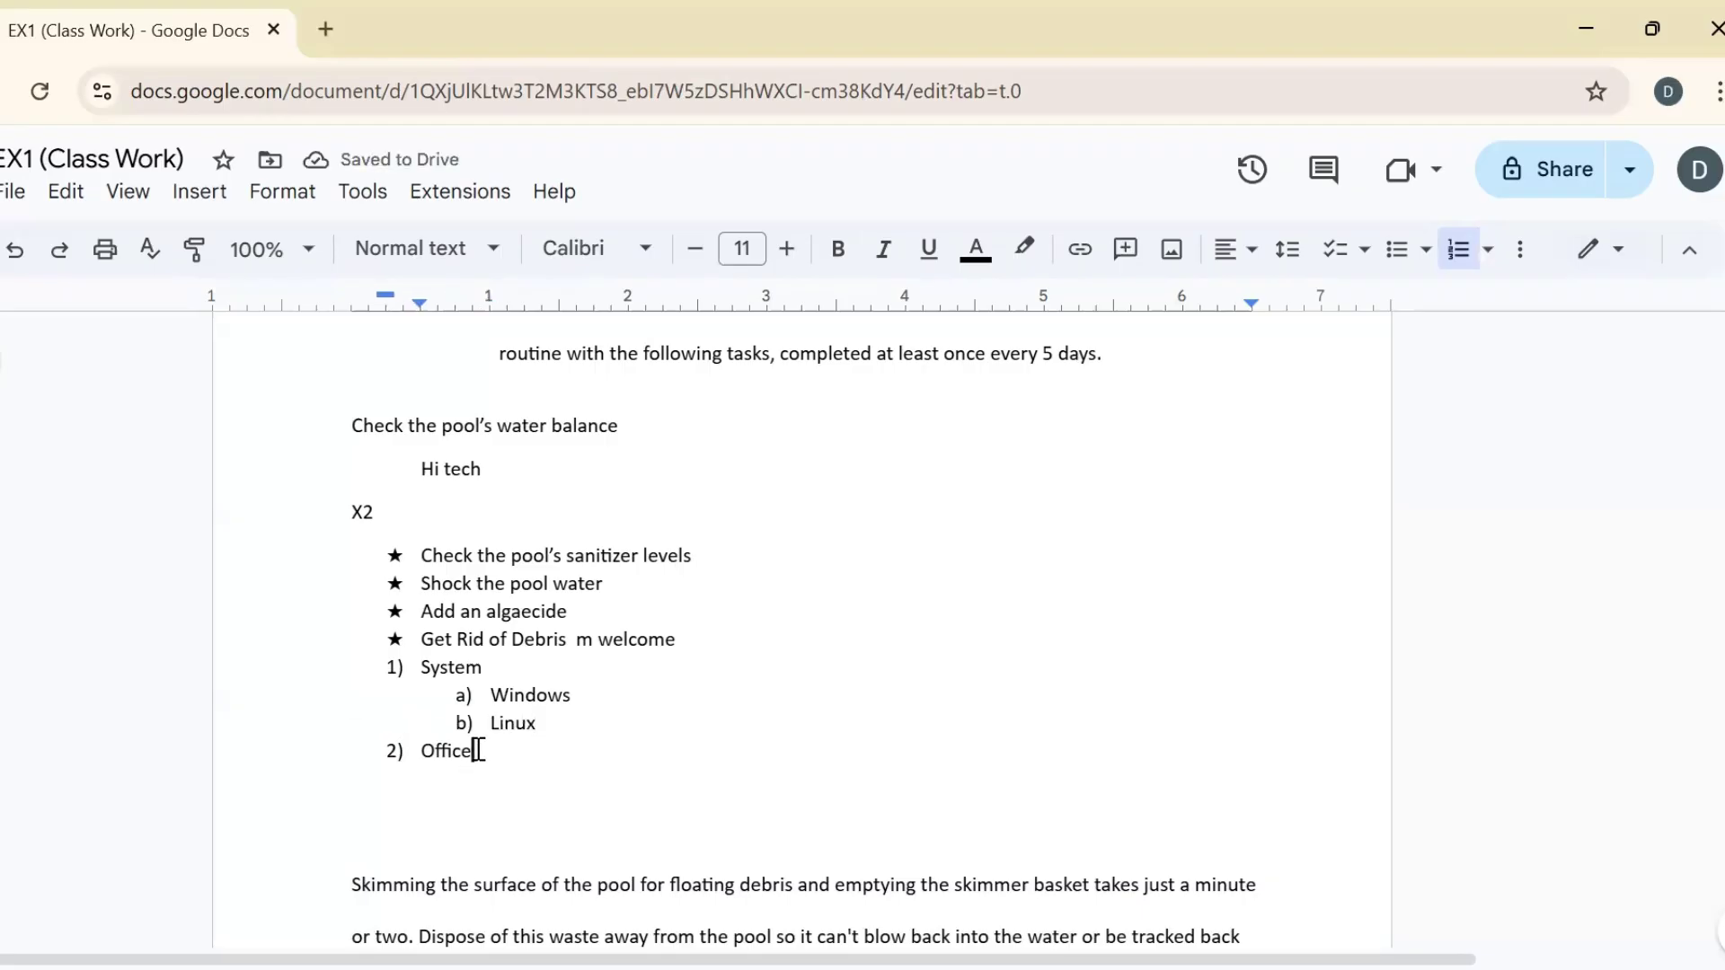
pyautogui.press('Return')
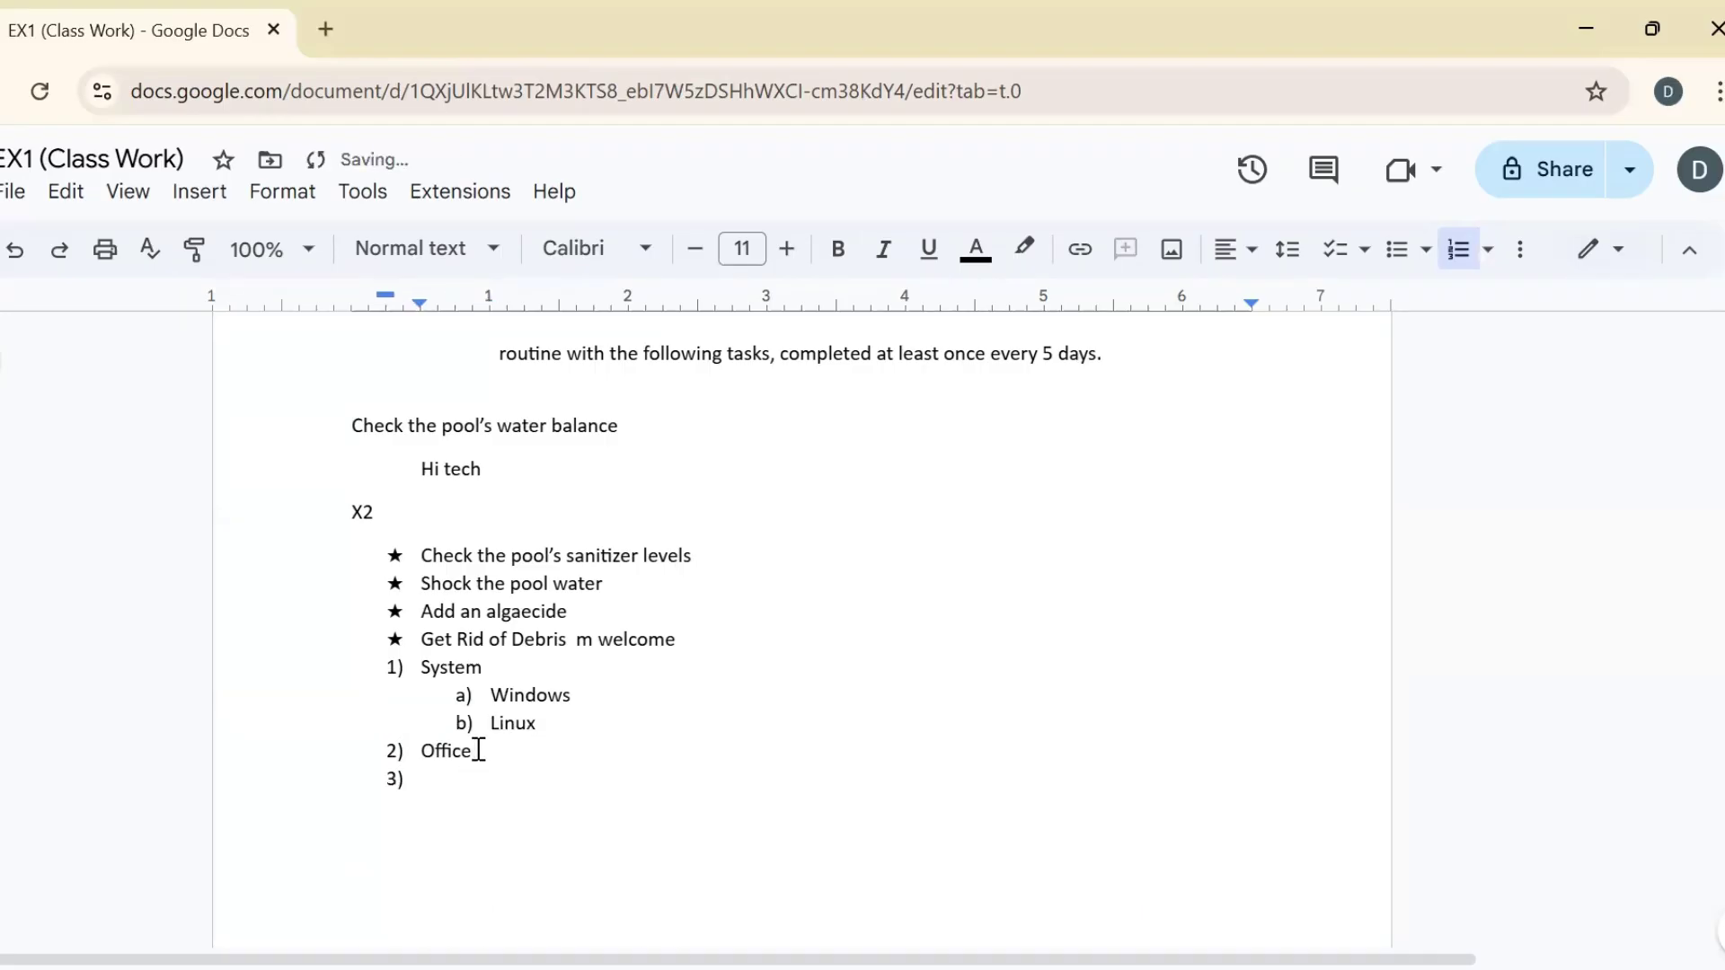
pyautogui.press('Tab')
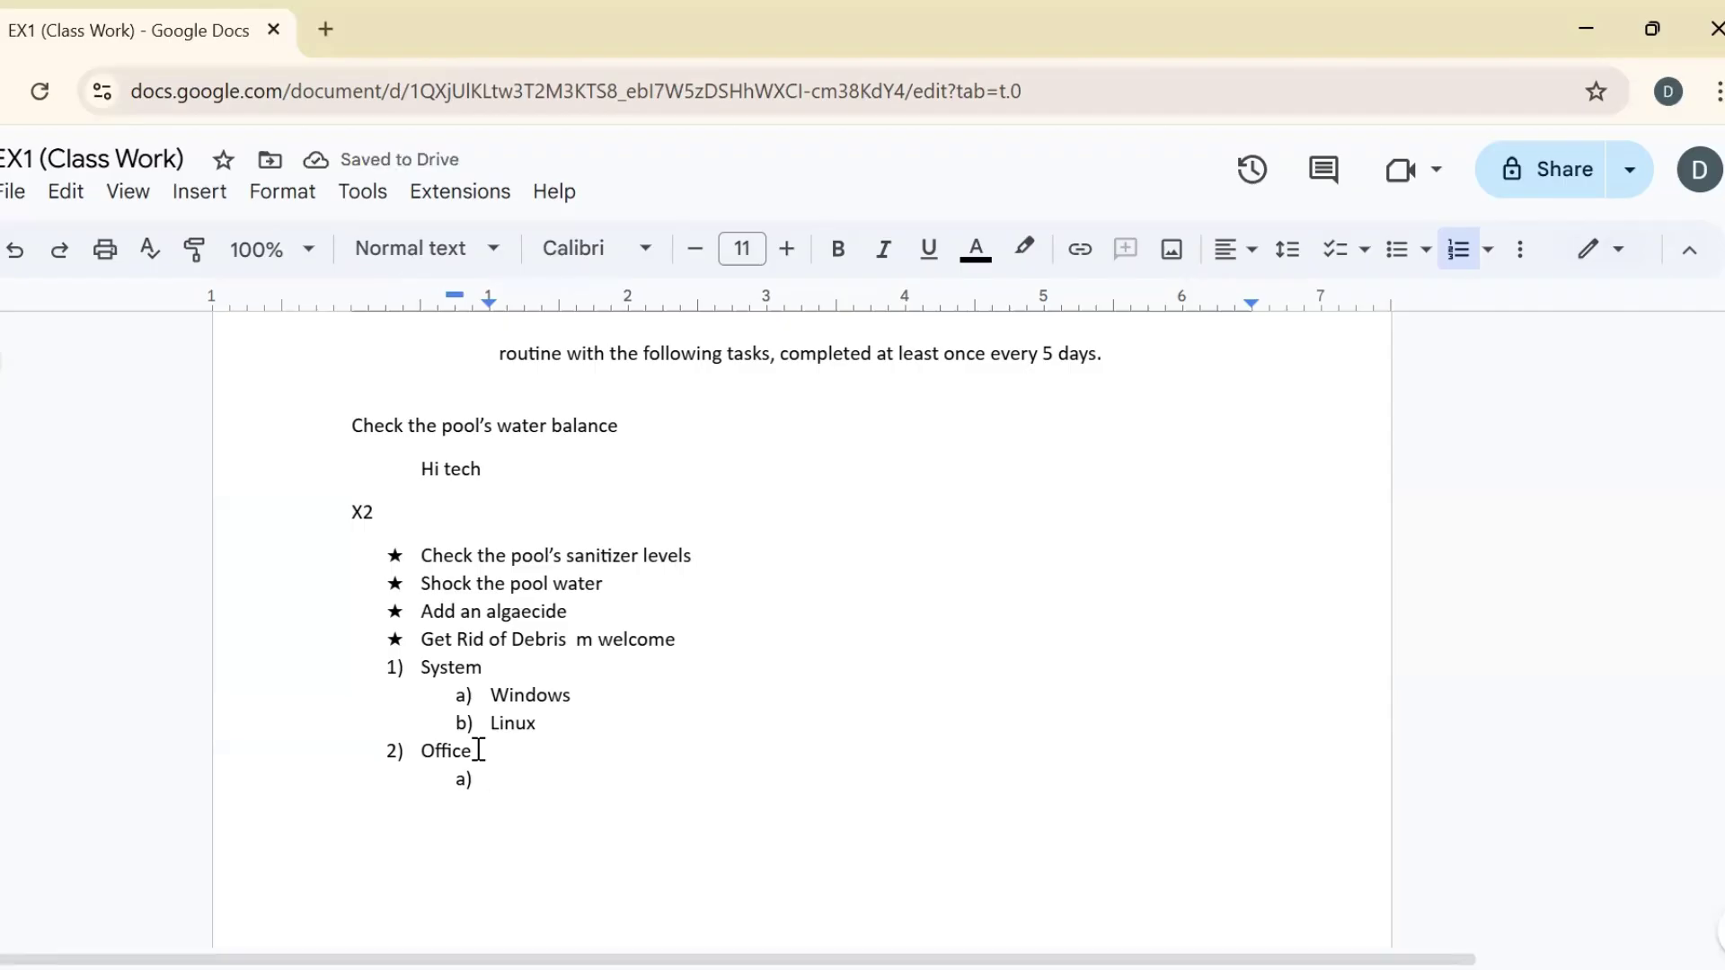
pyautogui.write('Word')
pyautogui.press('Return')
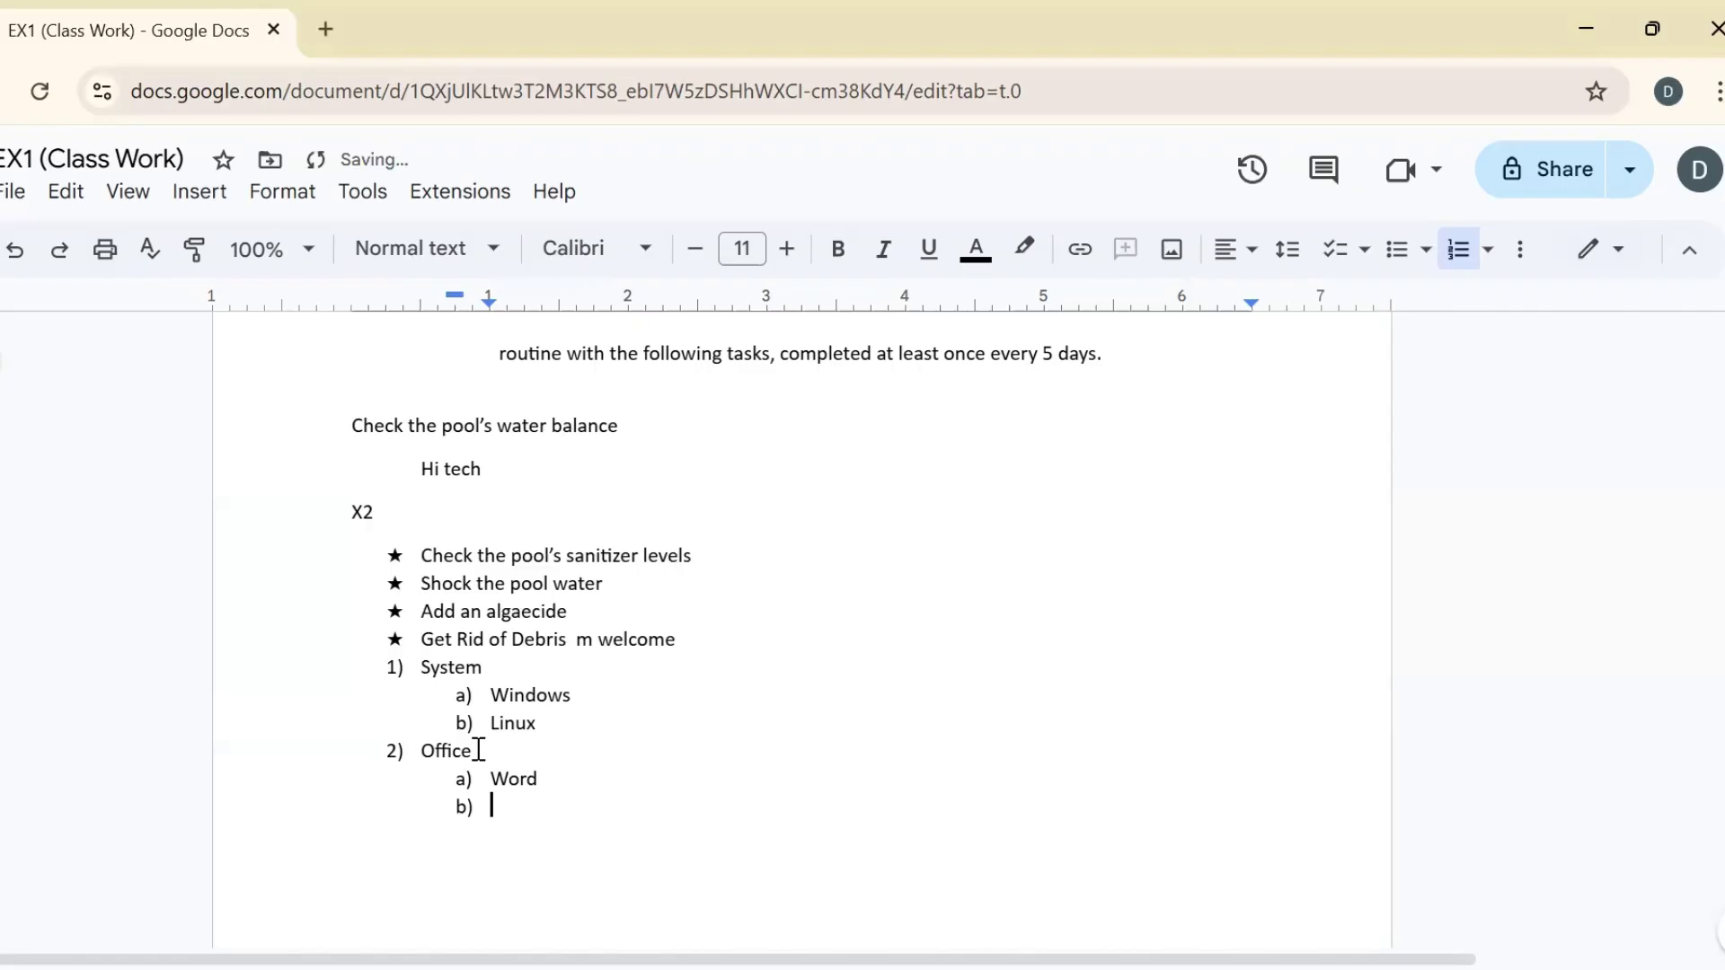
pyautogui.write('W')
pyautogui.press('BackSpace')
pyautogui.write('Excel')
pyautogui.press('Return')
pyautogui.click(1455, 253)
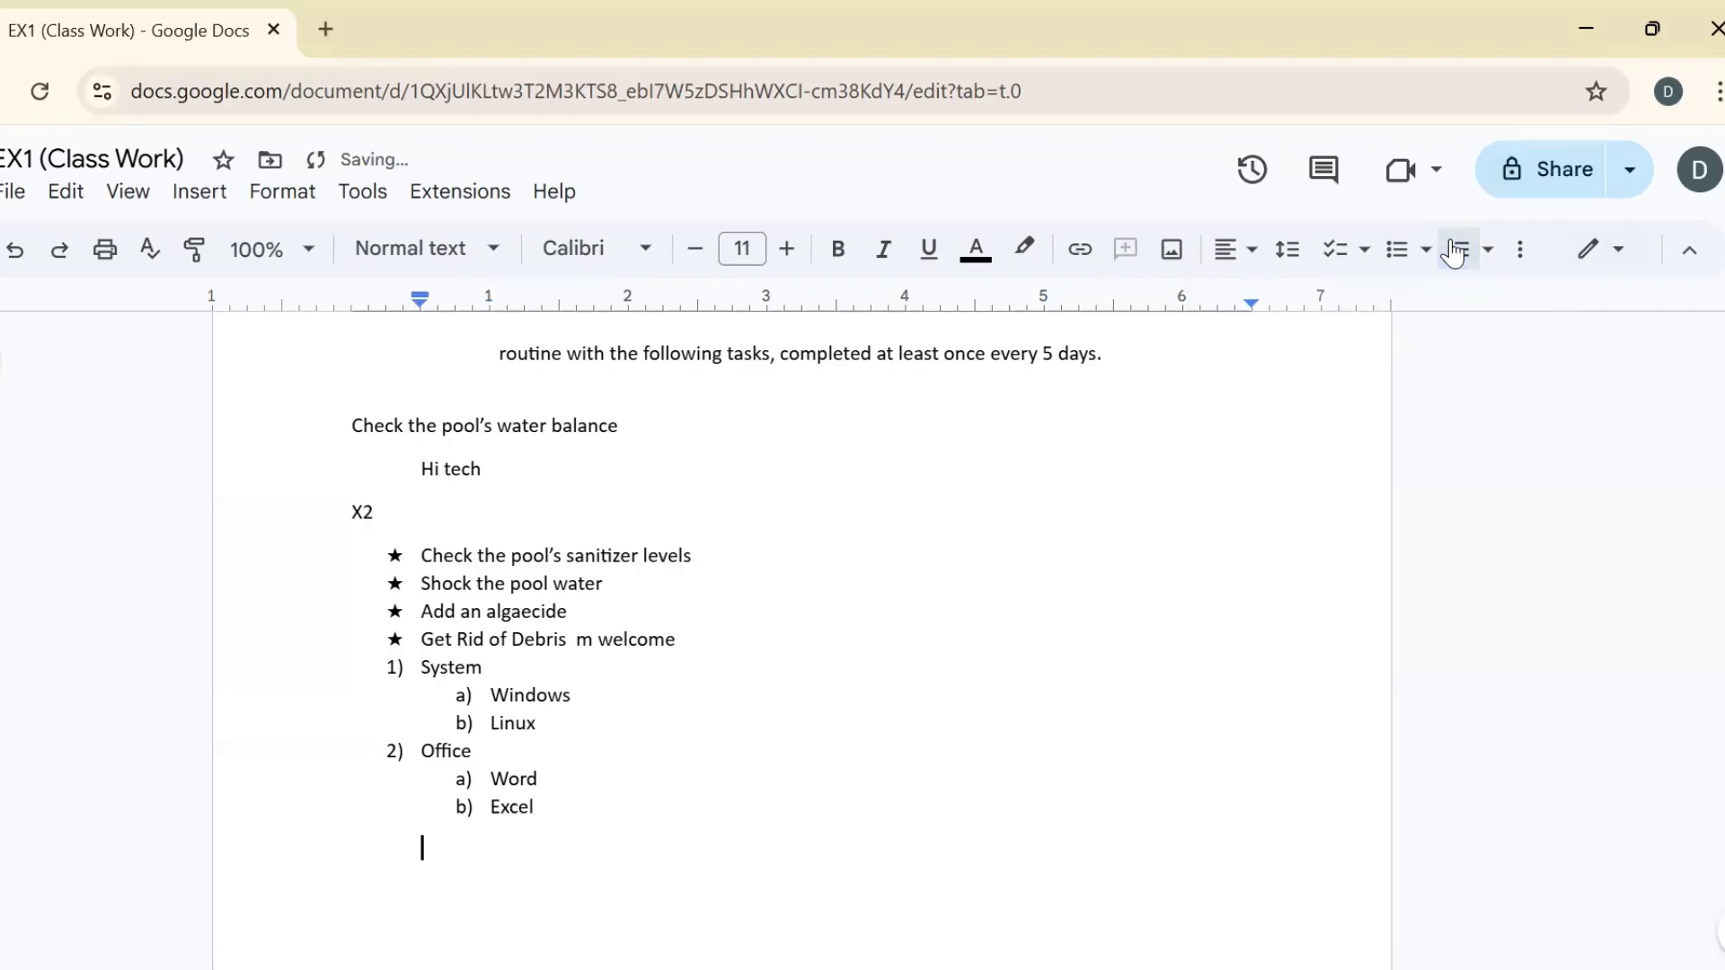
# Practise demoting and promoting a new empty bullet below "Check the pool's sanitizer levels", and remove it.
pyautogui.click(715, 555)
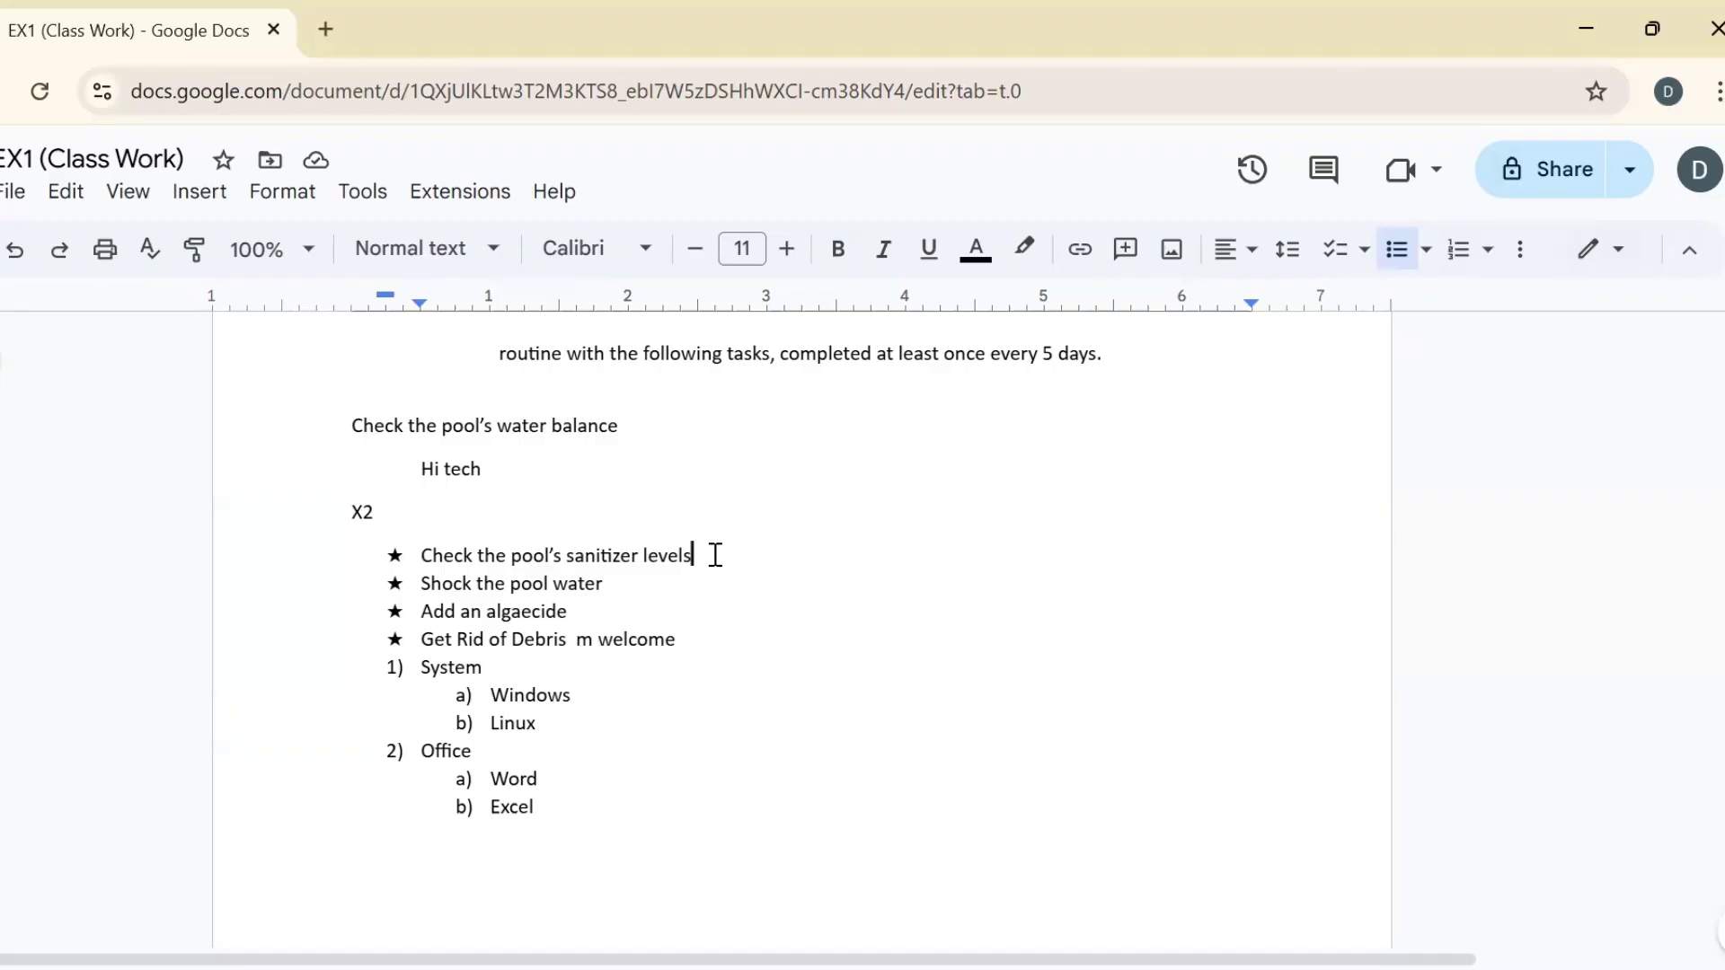
pyautogui.press('Return')
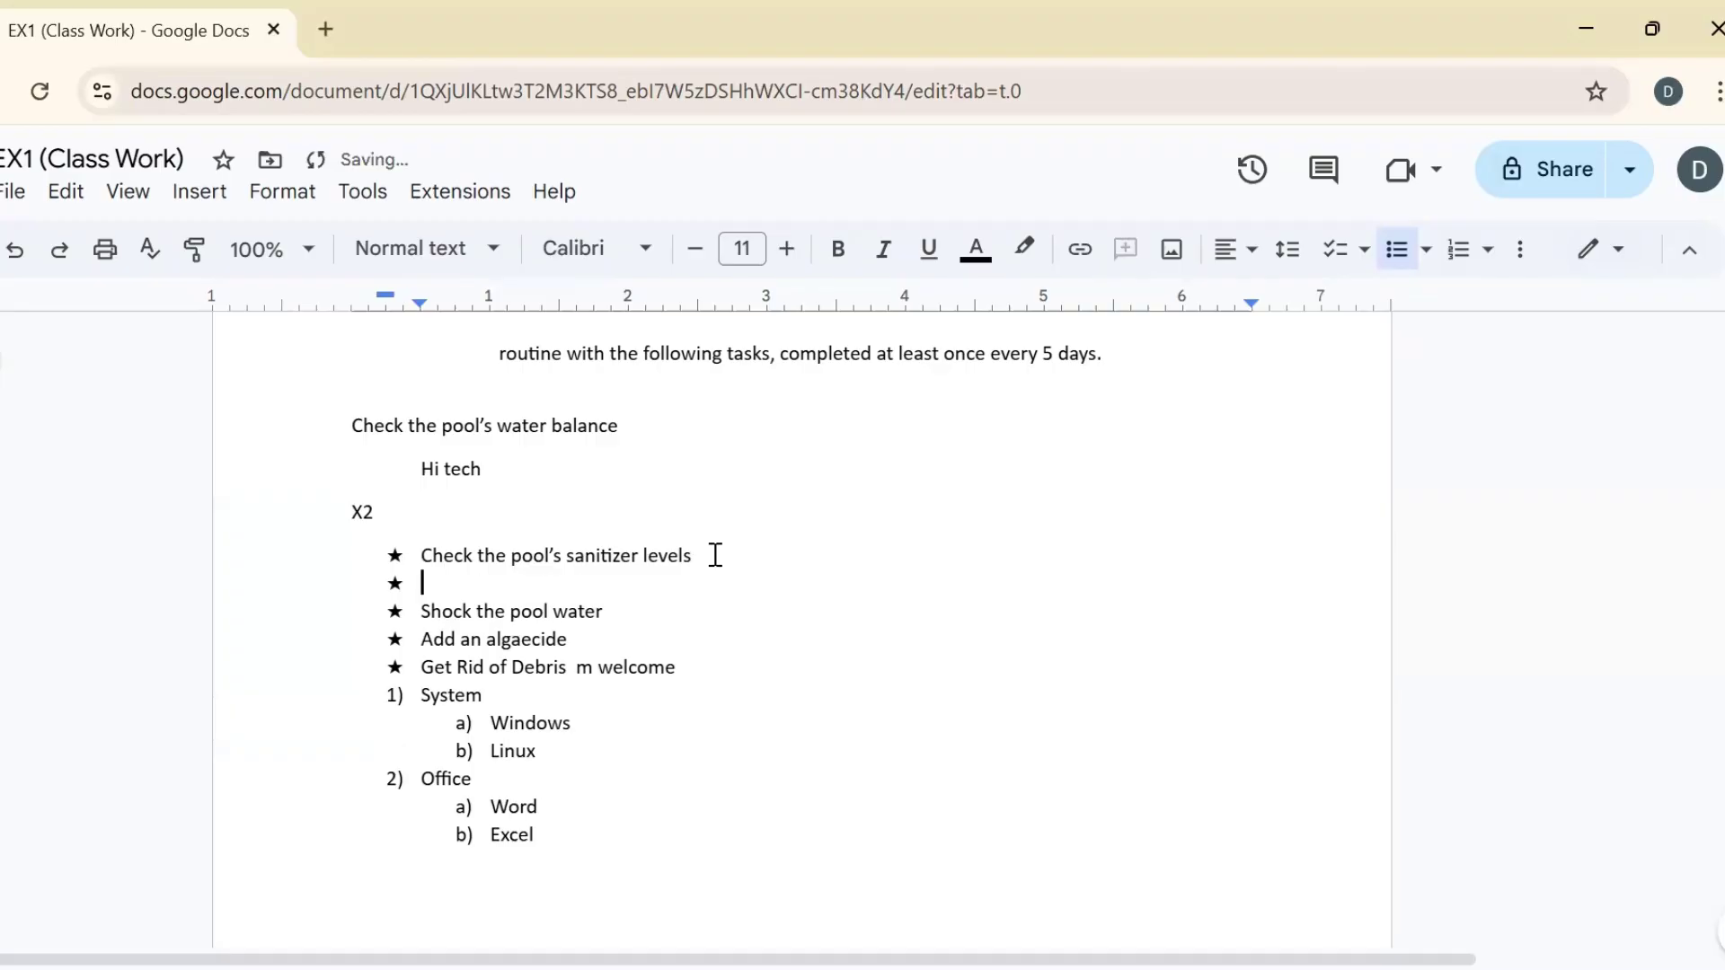
pyautogui.press('Tab')
pyautogui.hotkey('shift', 'Tab')
pyautogui.press('BackSpace')
pyautogui.press('BackSpace')
# Lay out the "Skimming the surface" and "If you have trees and bushes" paragraphs in two columns.
pyautogui.click(281, 191)
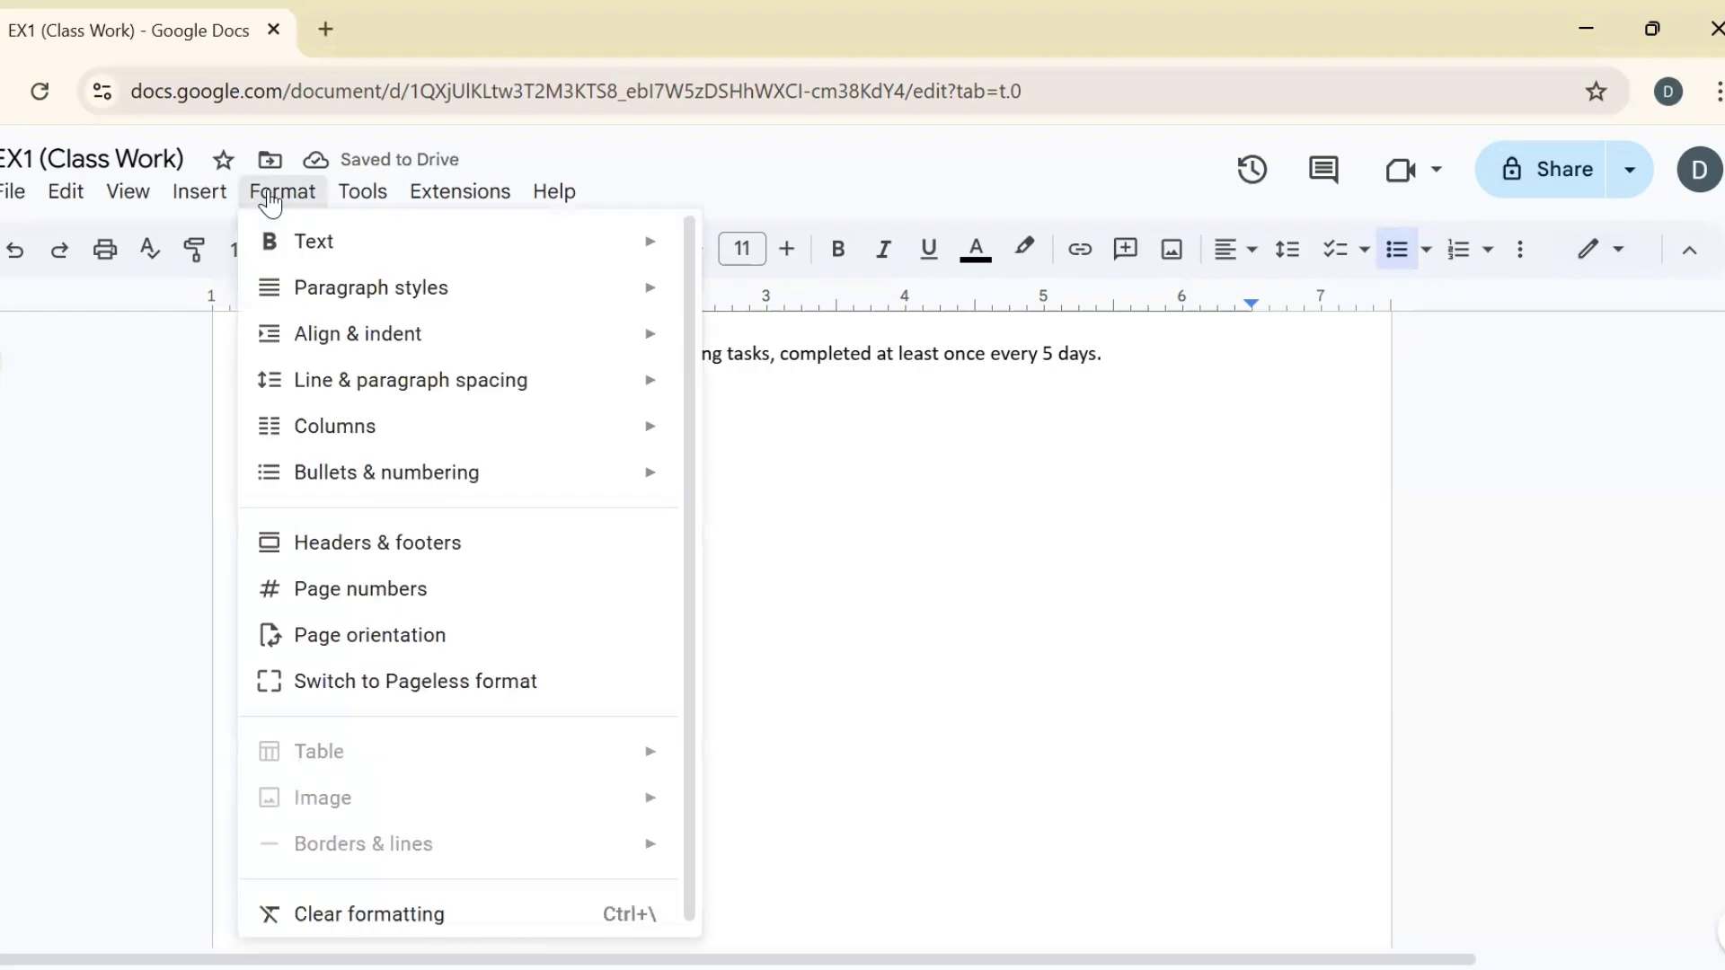
pyautogui.moveTo(442, 494)
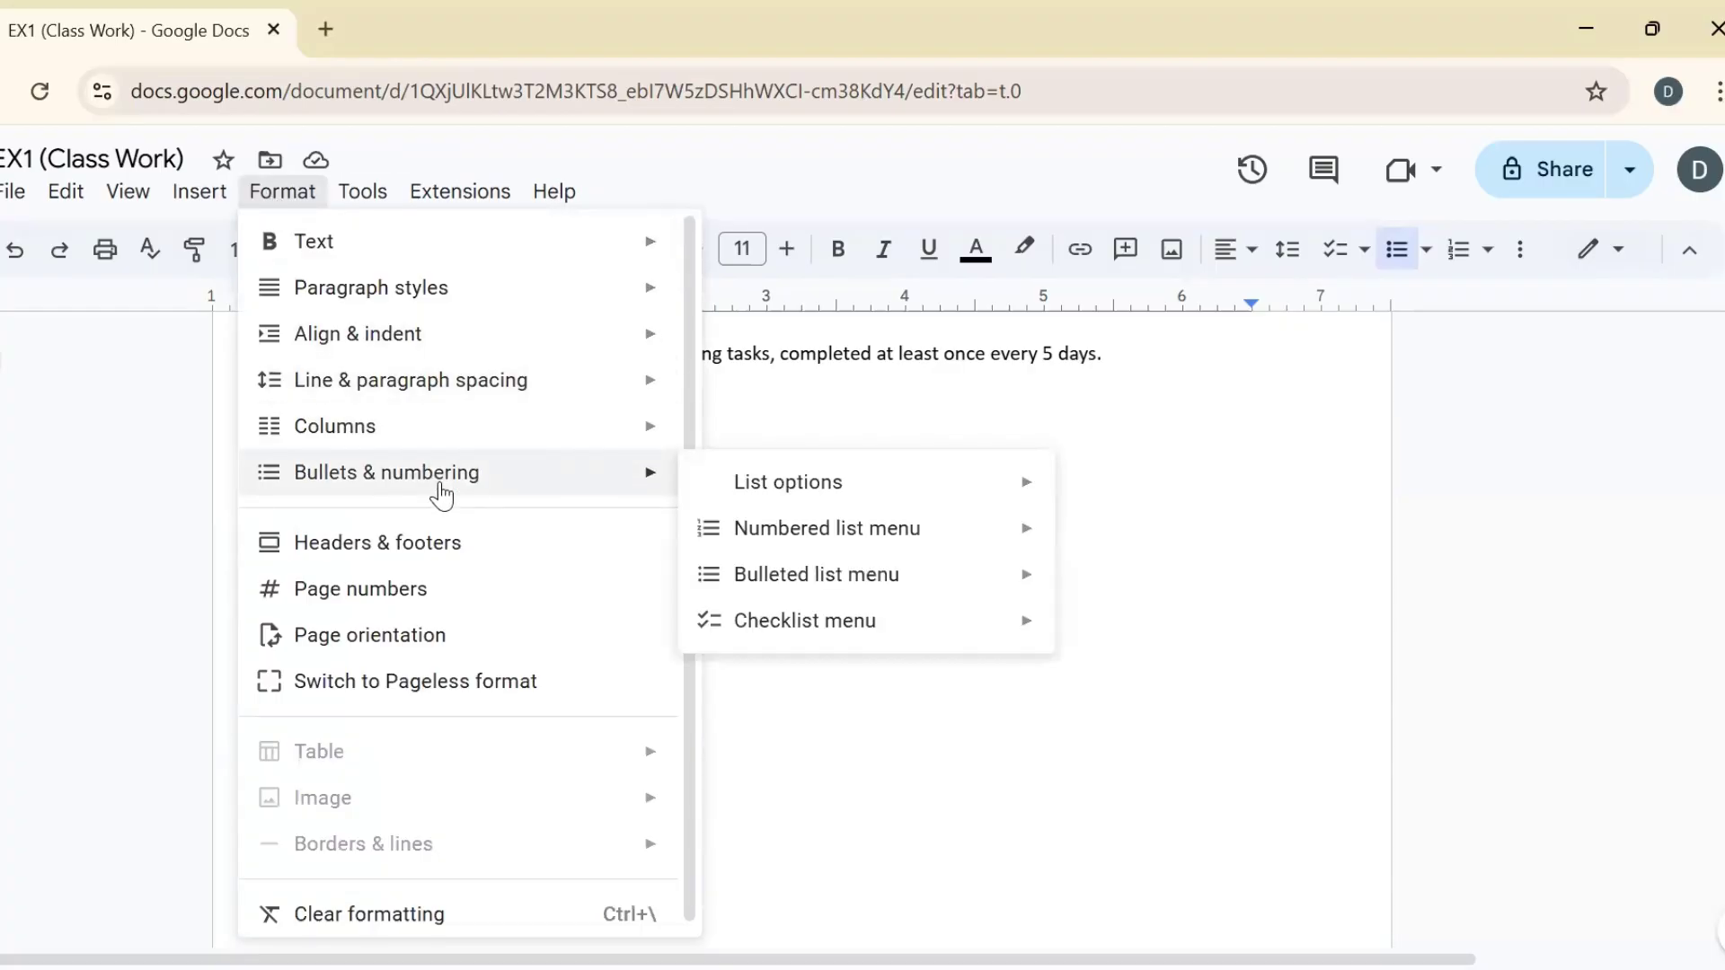
pyautogui.scroll(-10, 1712, 466)
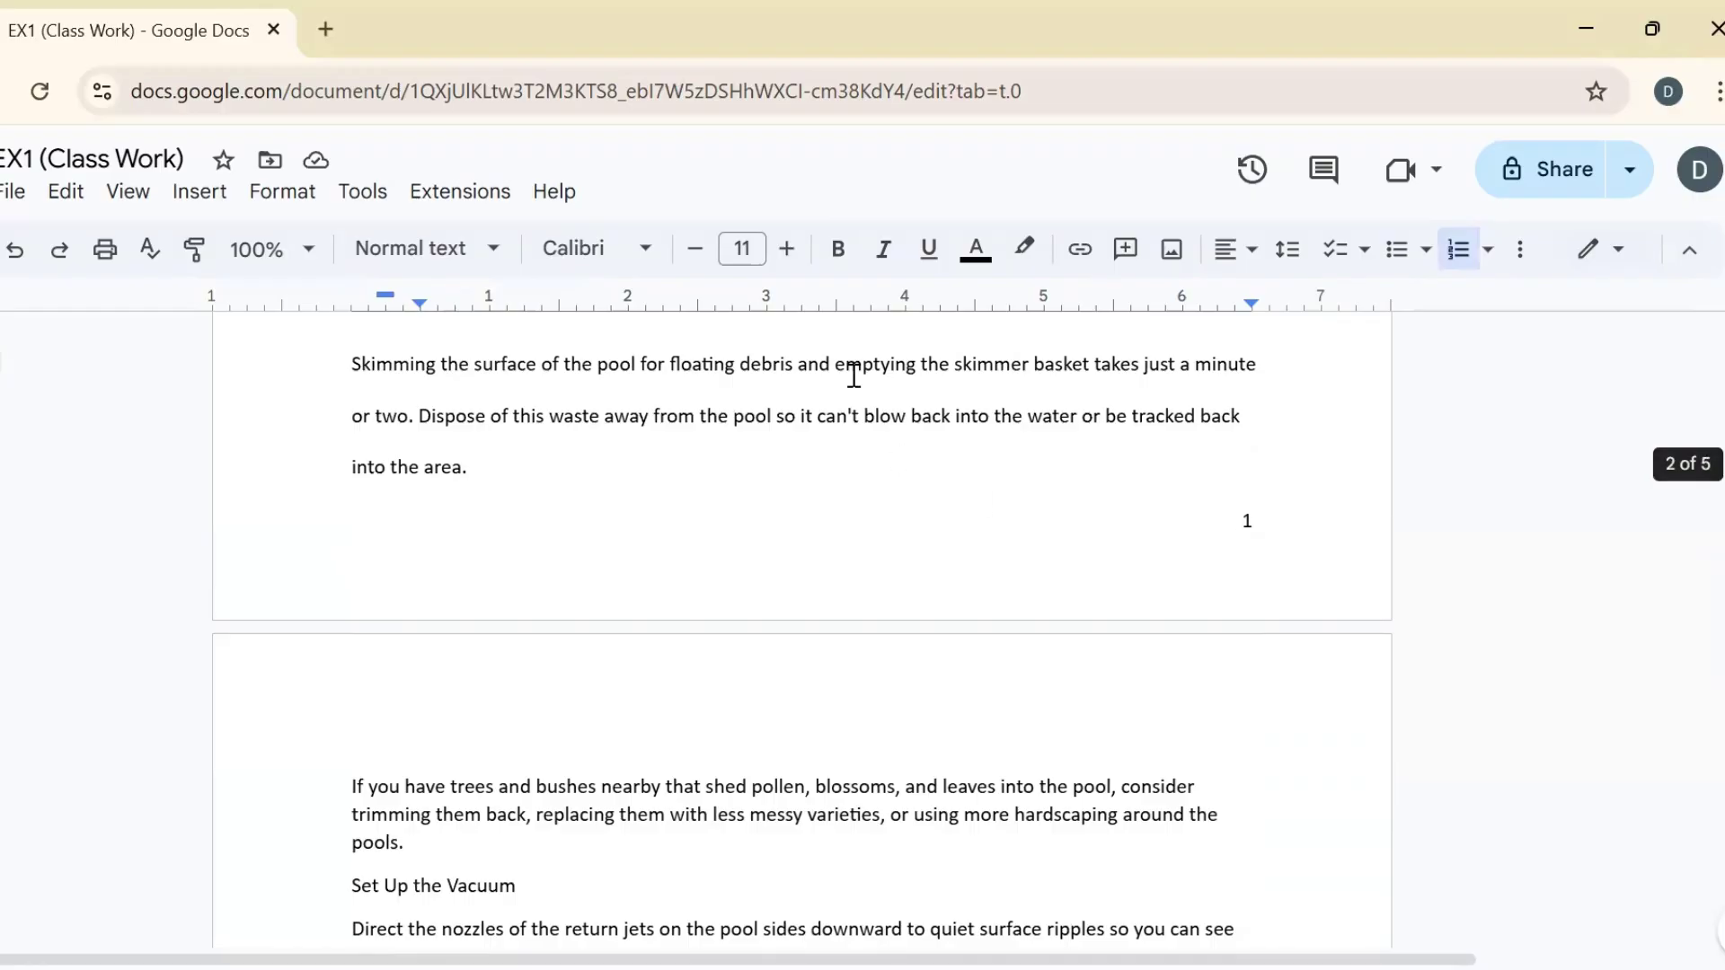
pyautogui.moveTo(405, 845); pyautogui.dragTo(353, 365)
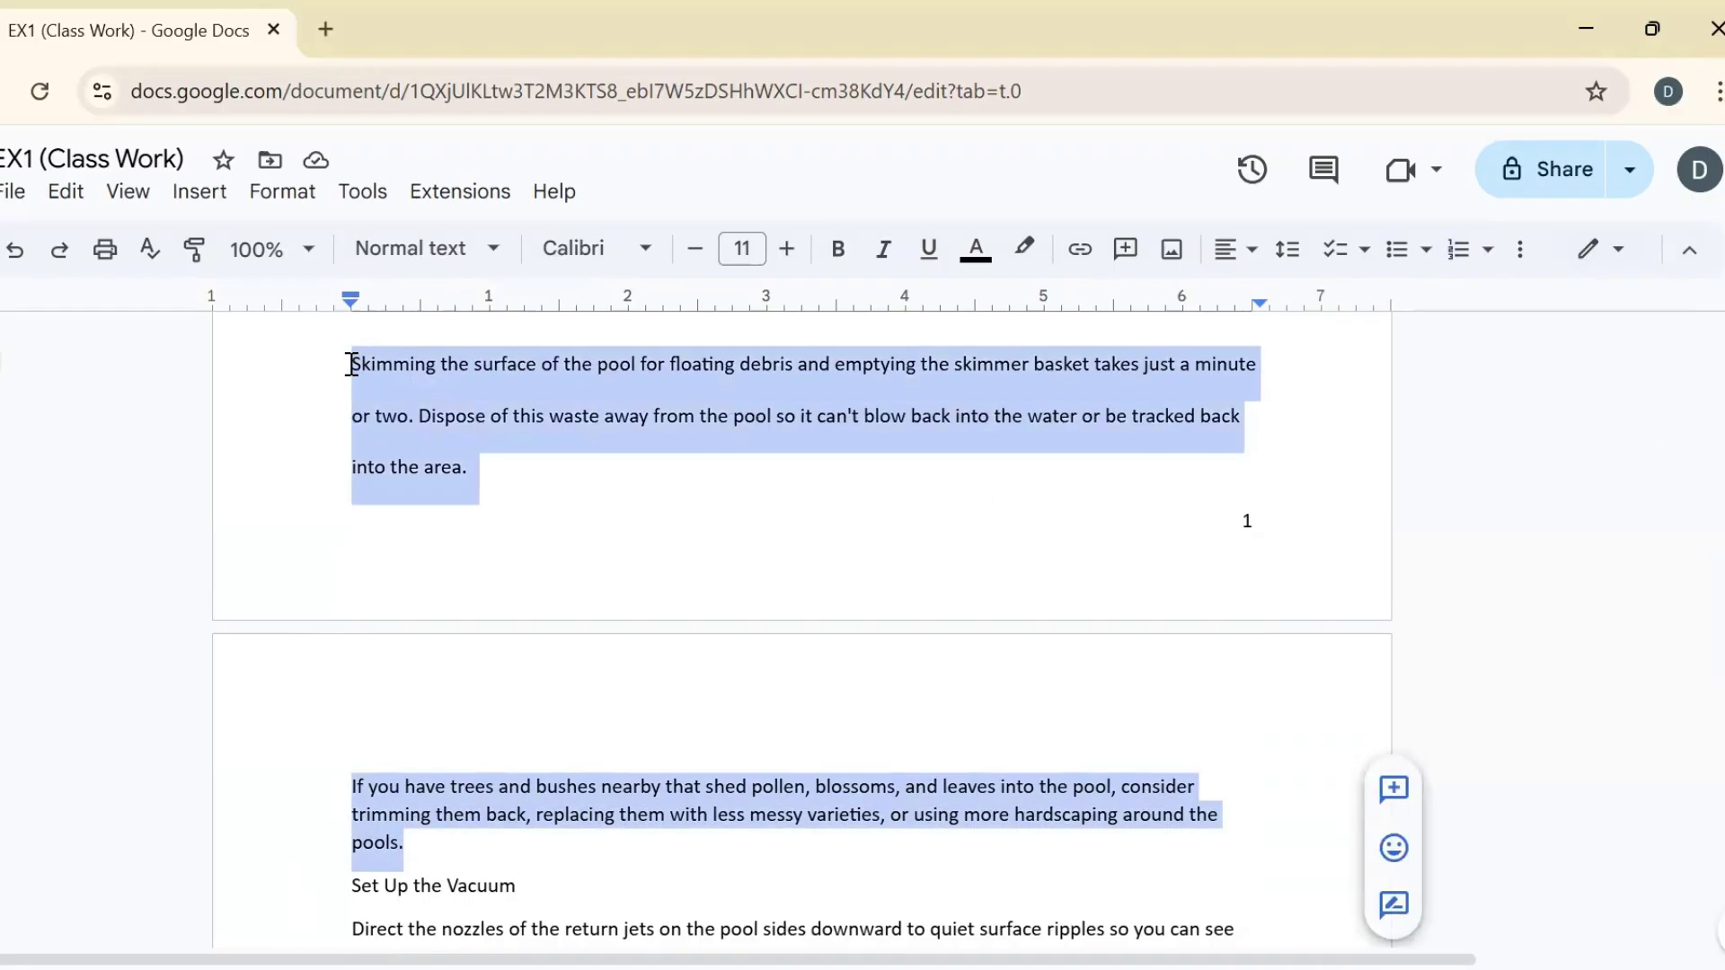
pyautogui.click(284, 197)
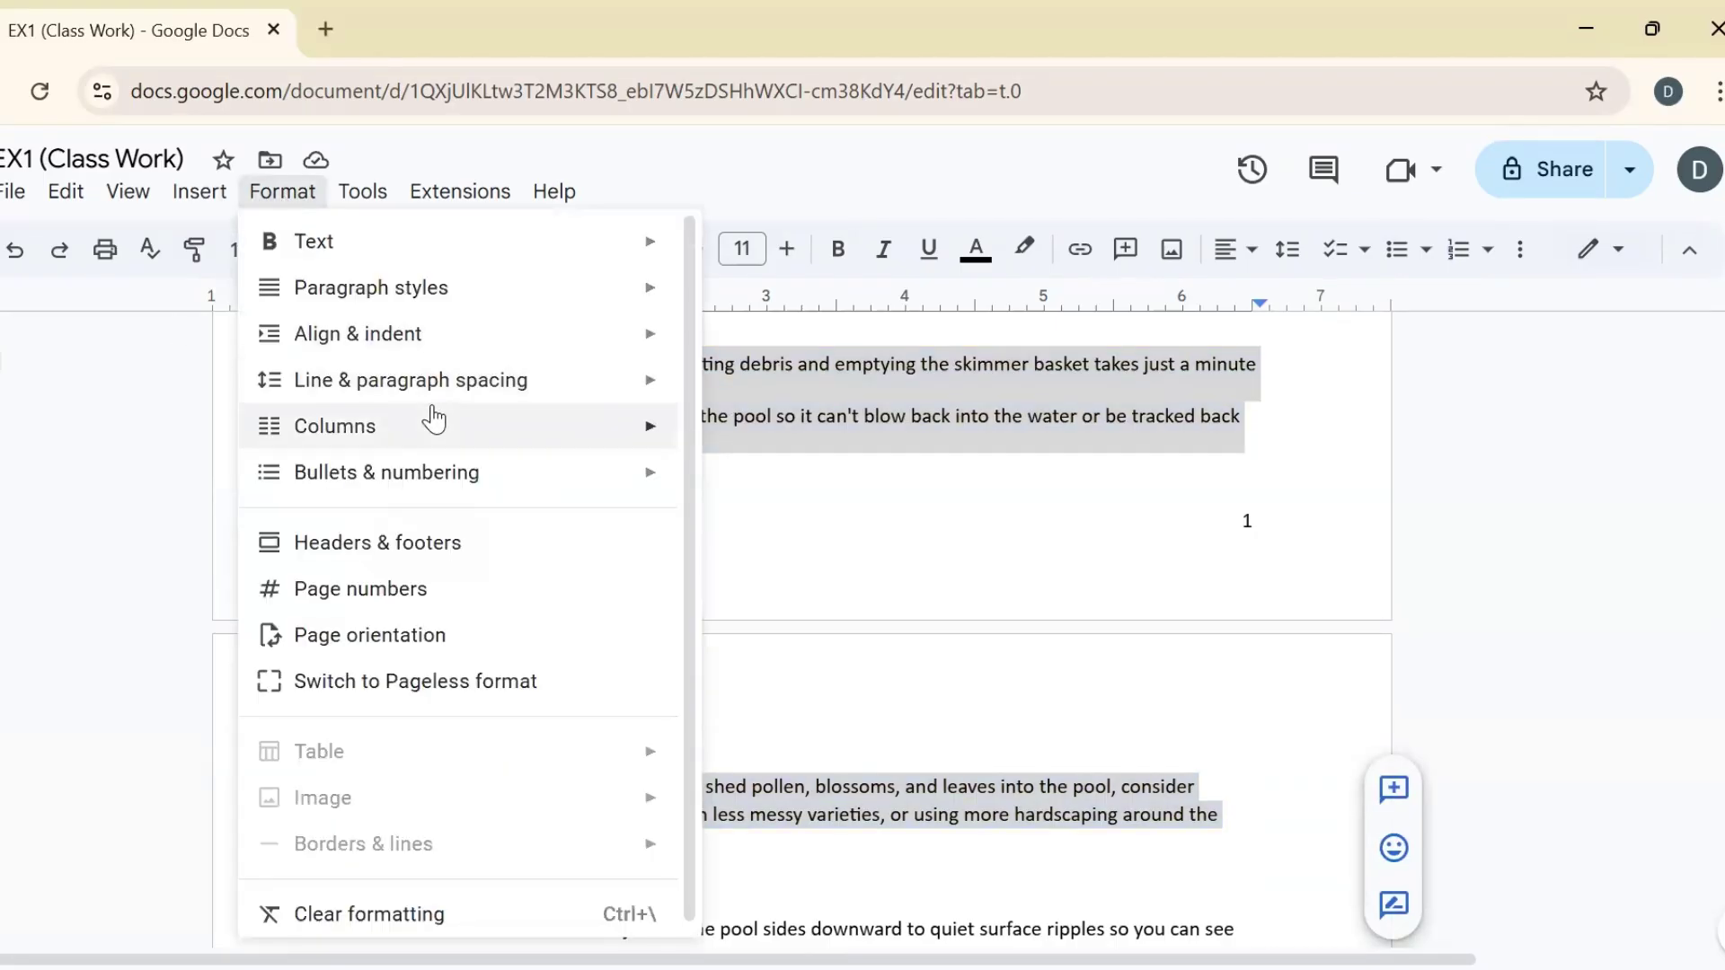
pyautogui.moveTo(485, 426)
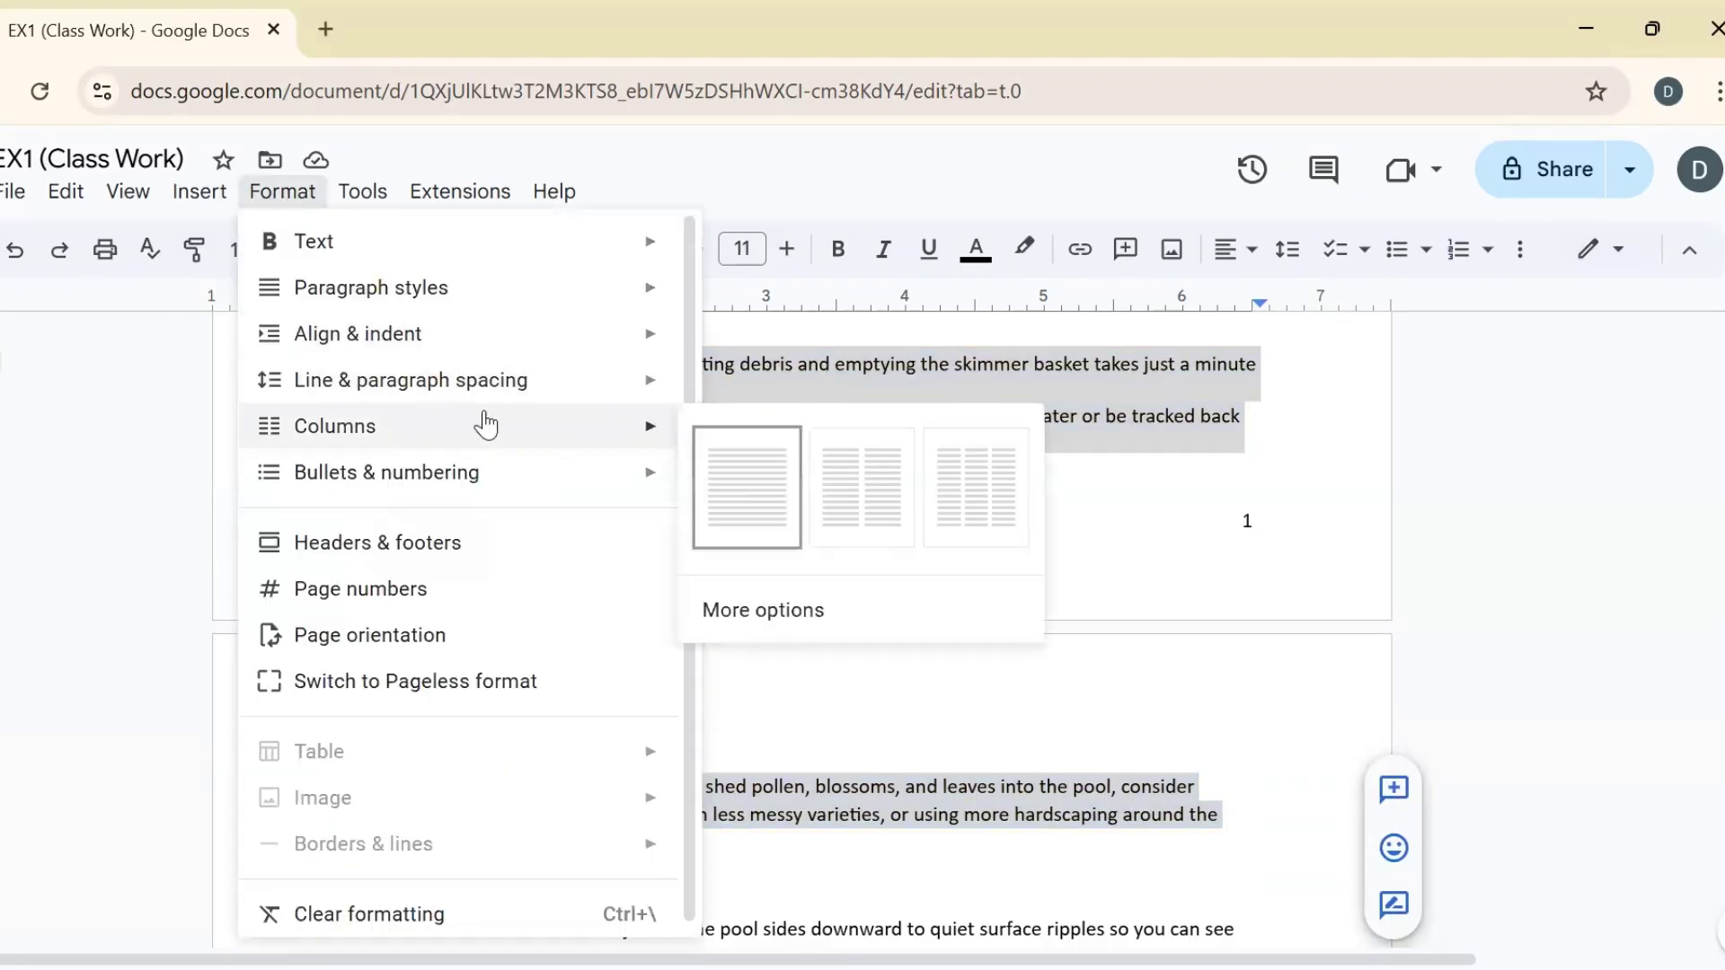
pyautogui.click(887, 490)
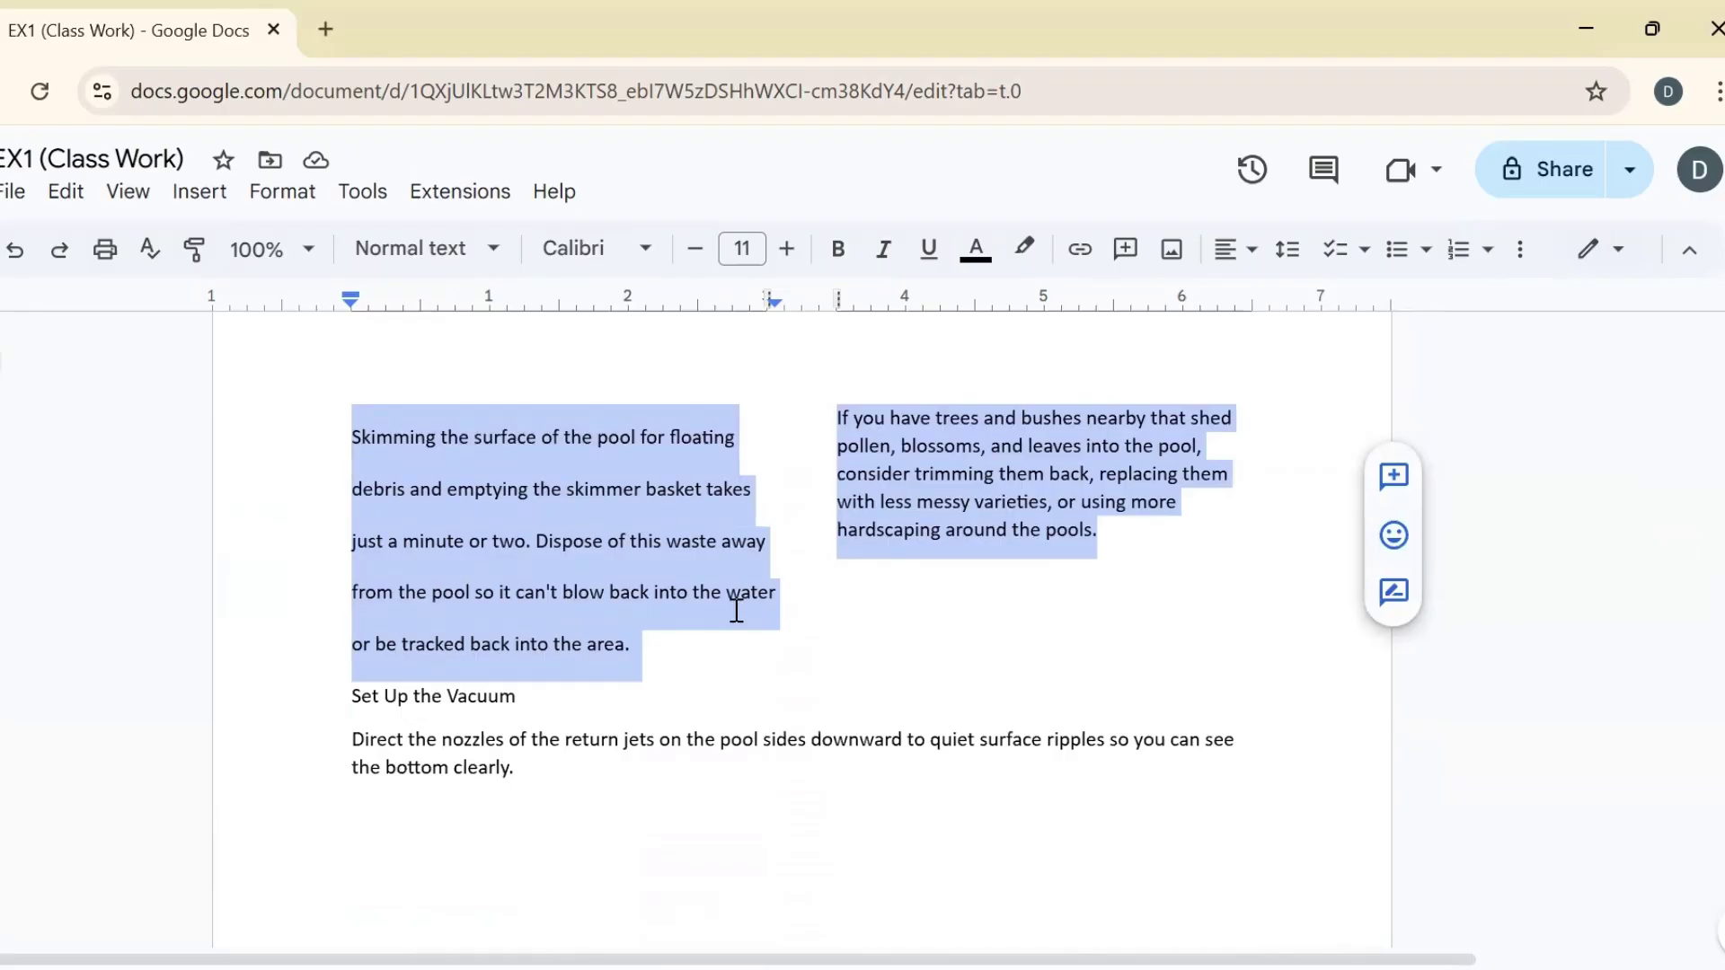
# Return the two selected pool paragraphs to a single-column layout.
pyautogui.click(362, 191)
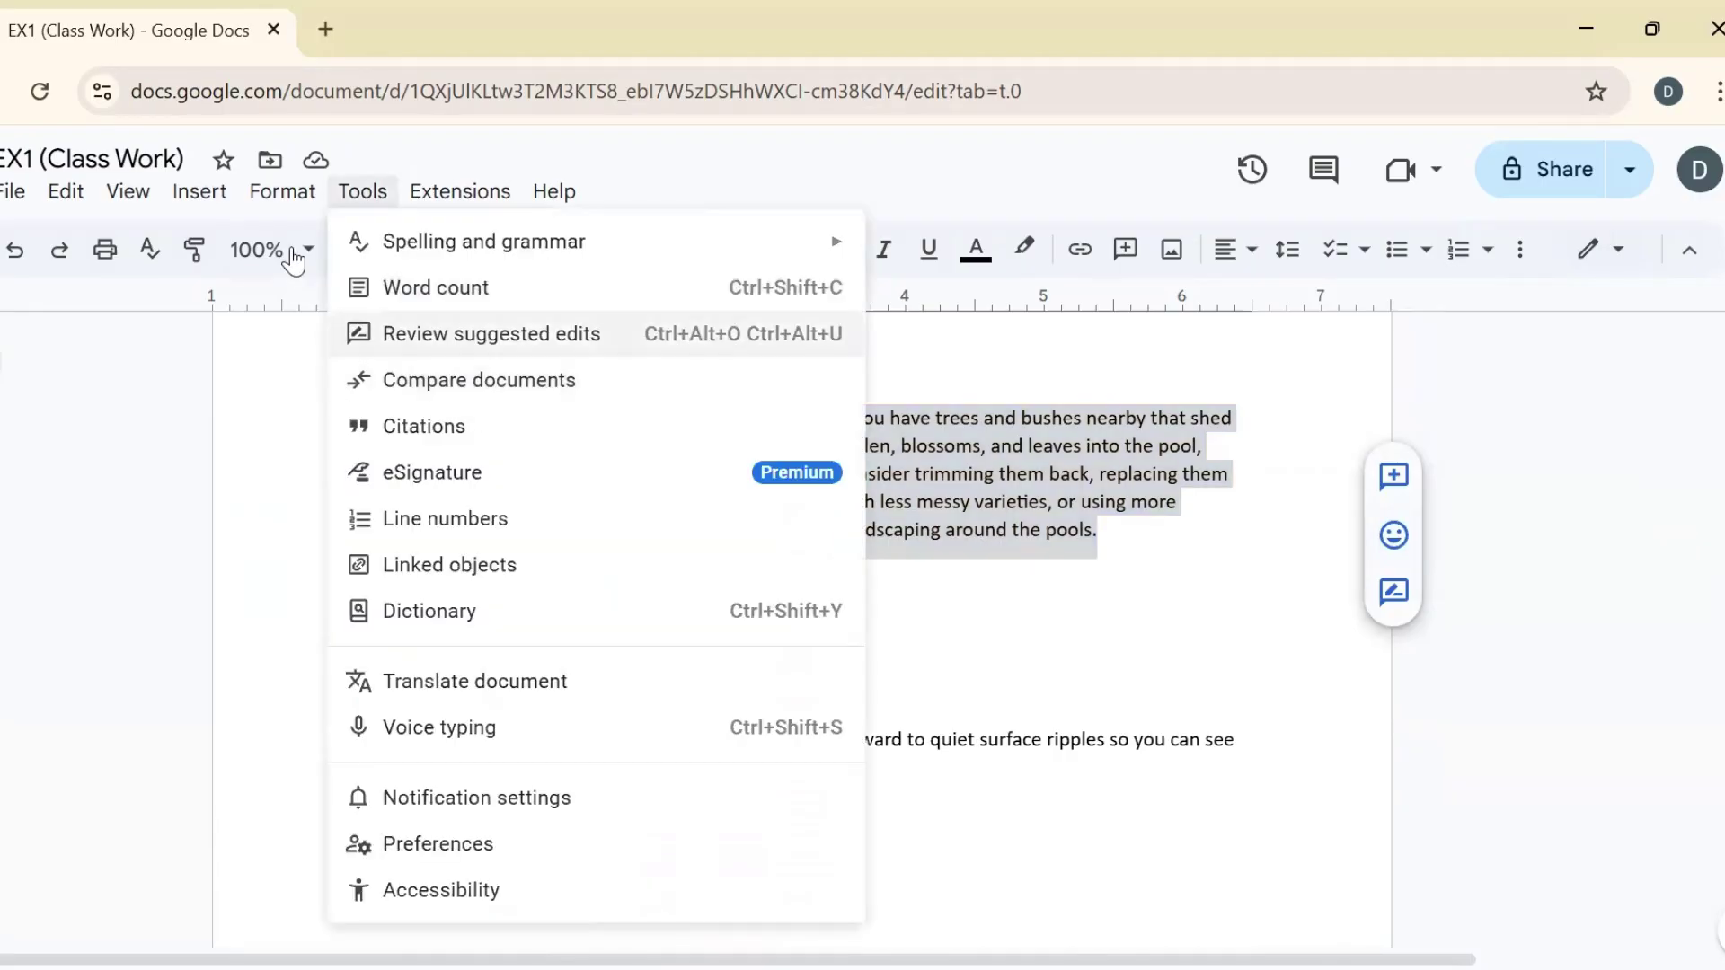
pyautogui.moveTo(282, 192)
pyautogui.moveTo(370, 440)
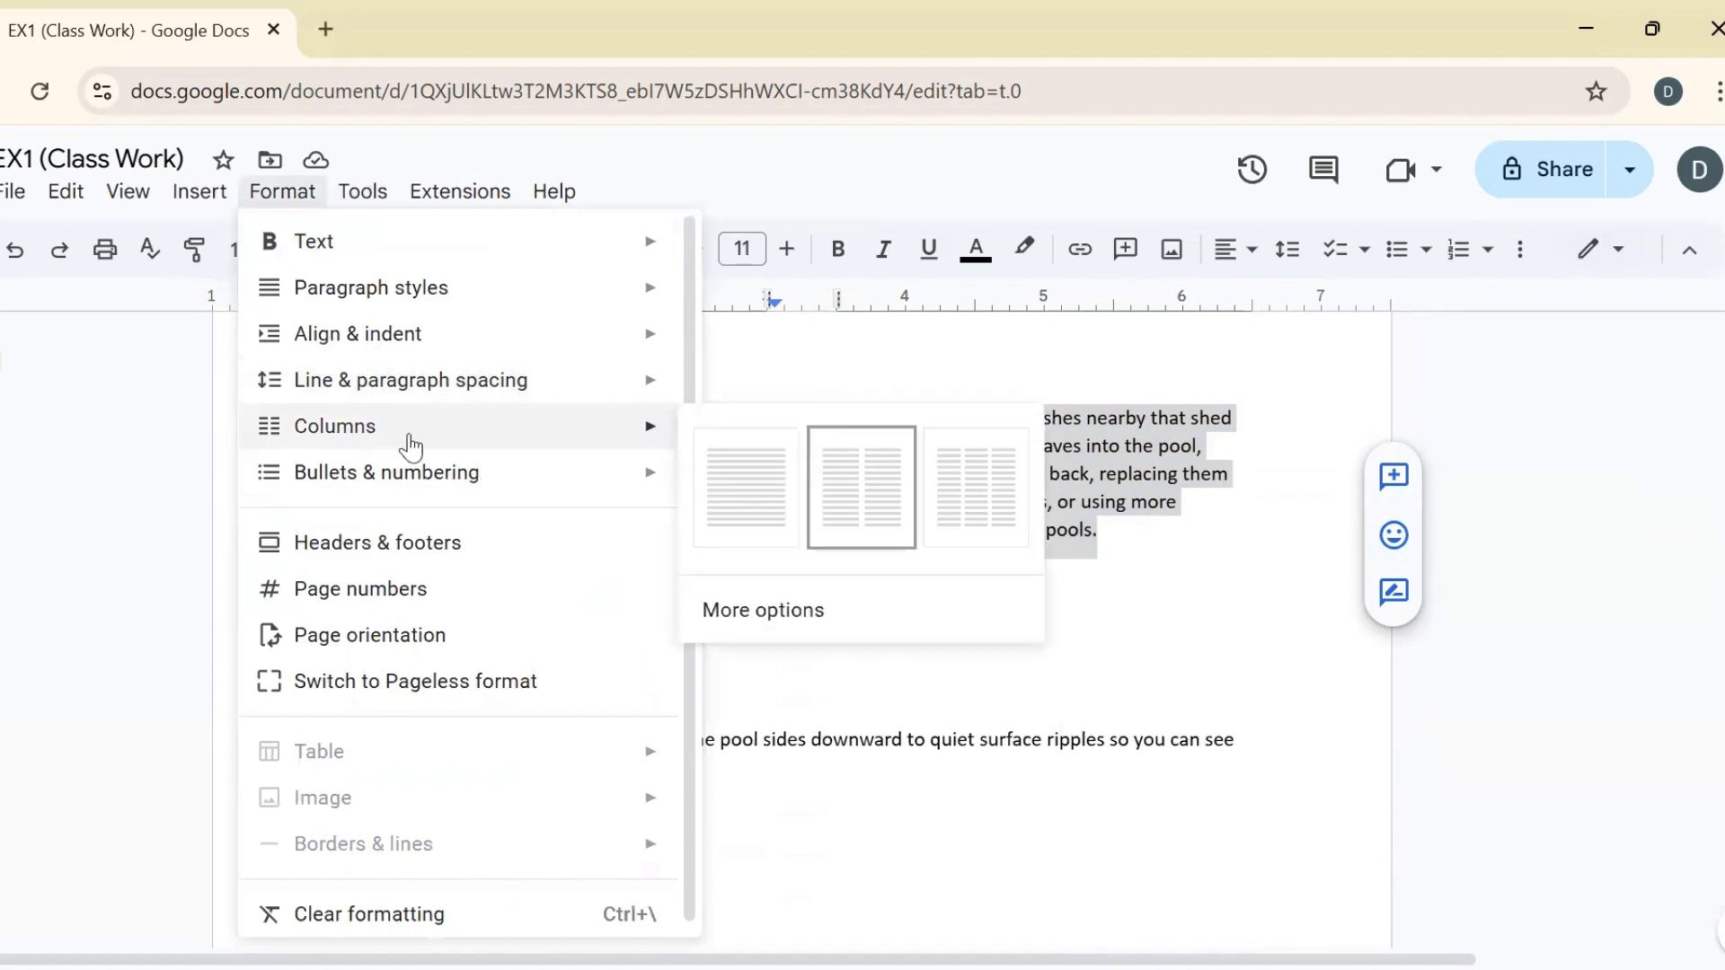
pyautogui.click(757, 493)
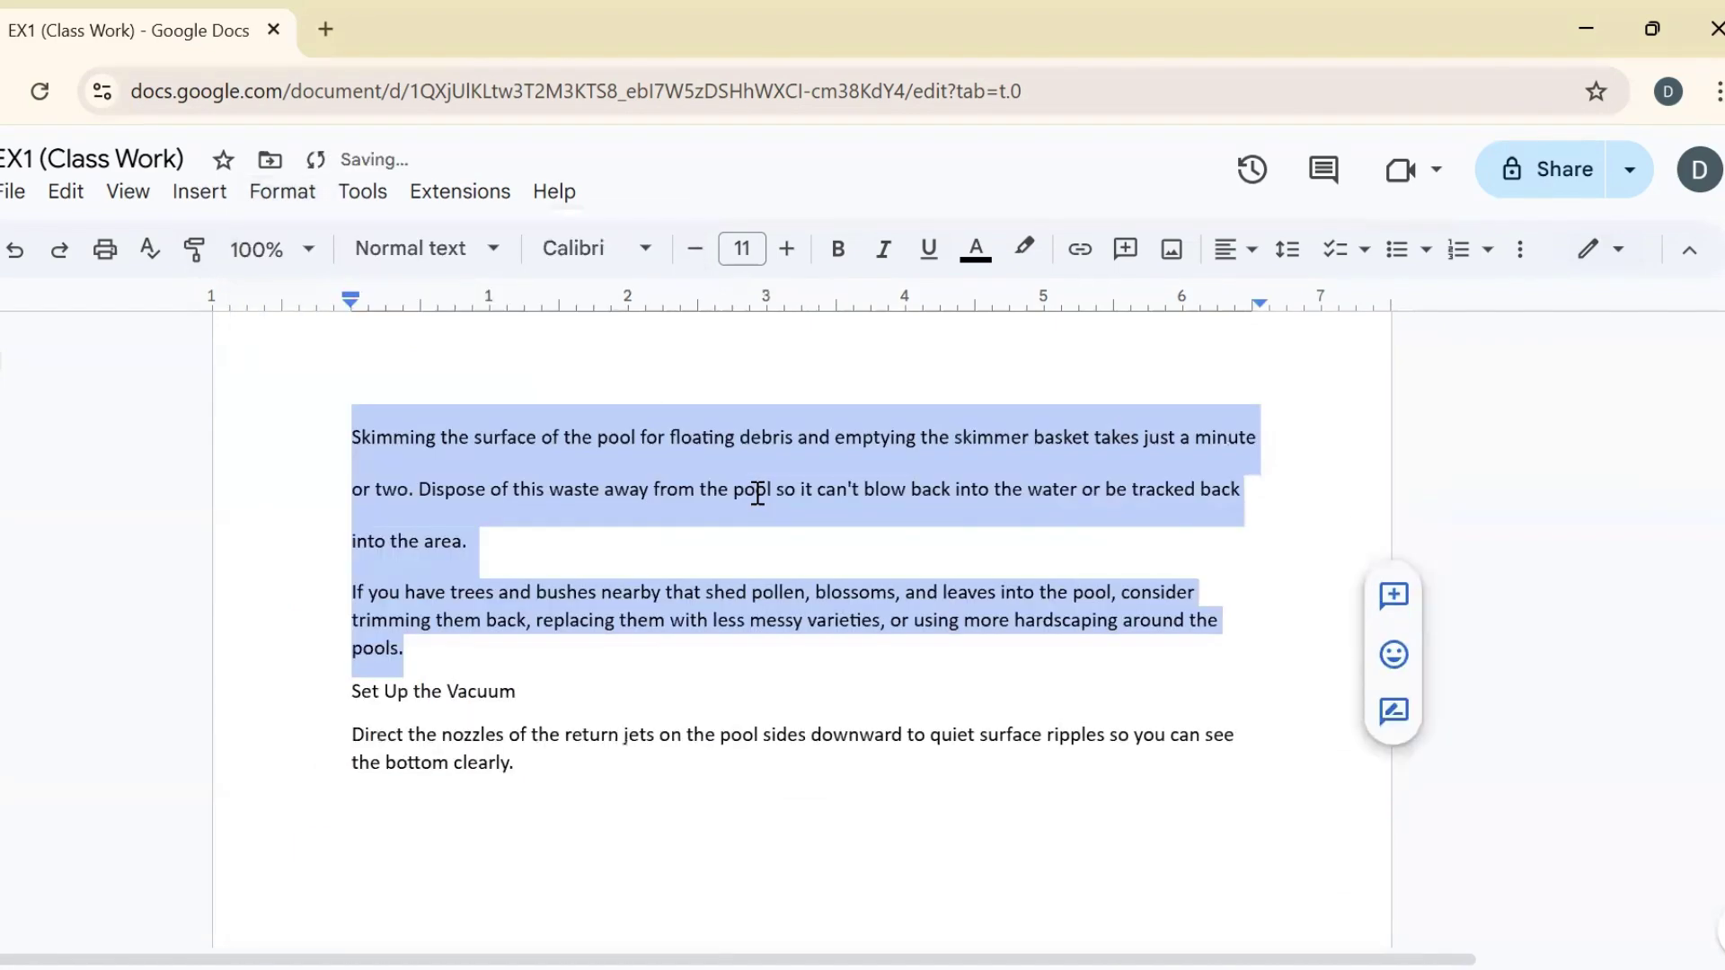
# Enter "Welcome" in the header of the first page and check the header on the following pages.
pyautogui.moveTo(1713, 405); pyautogui.dragTo(1712, 215)
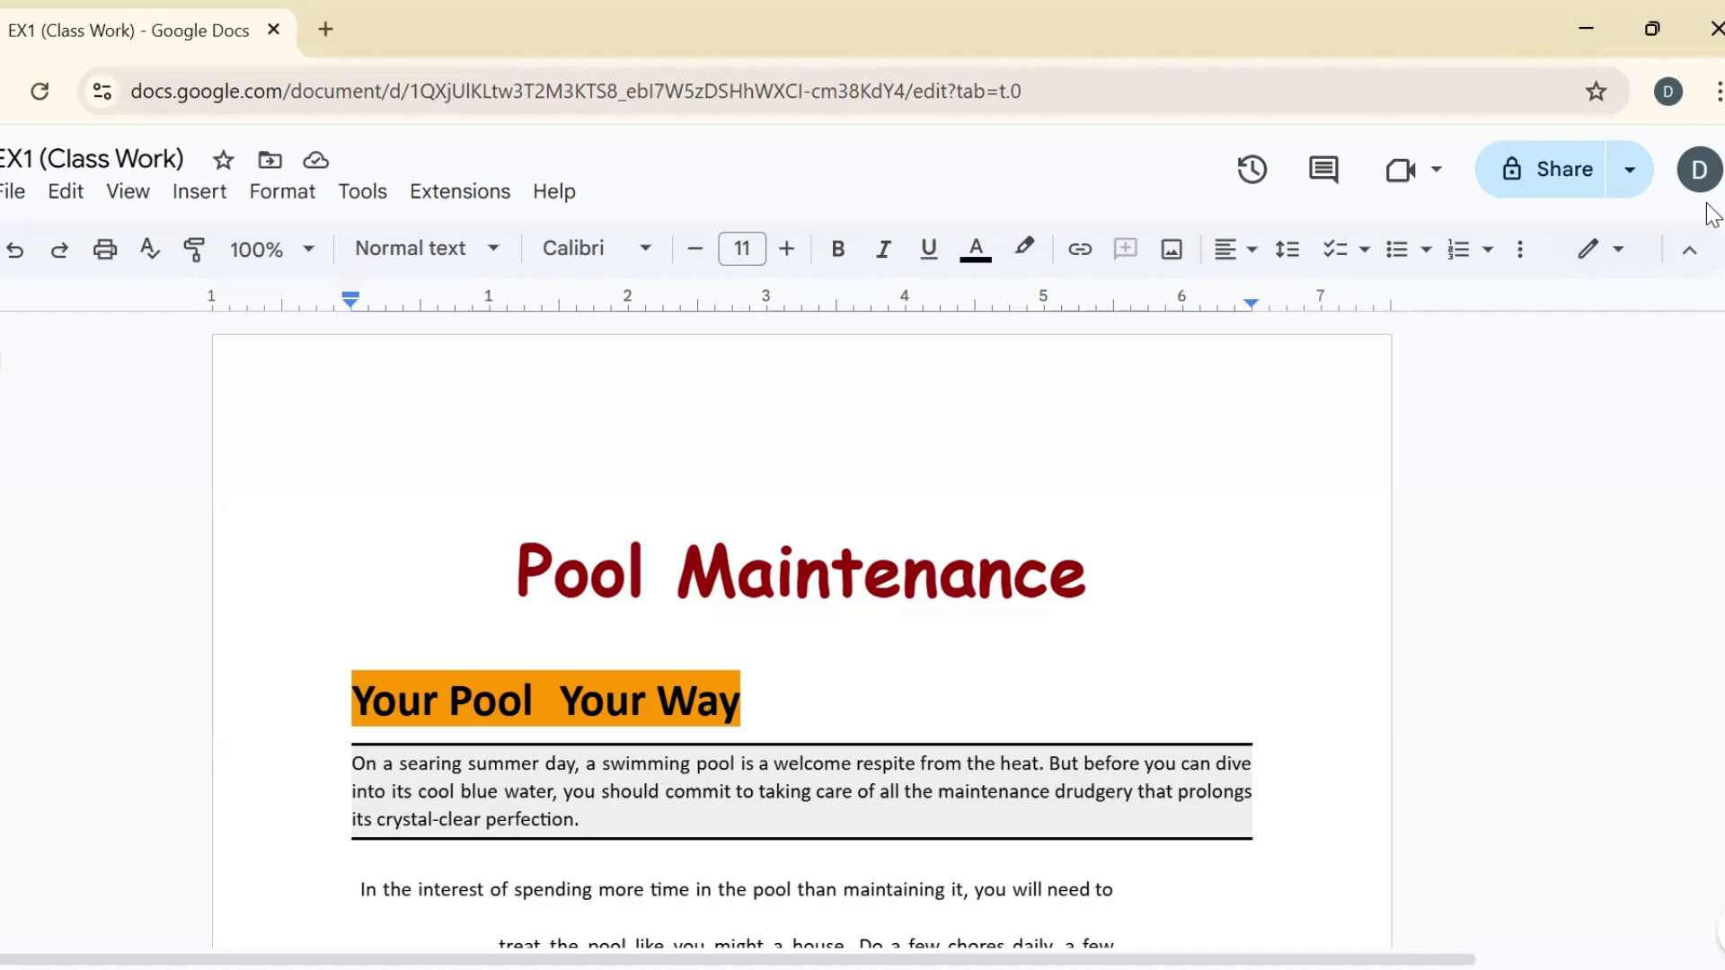
pyautogui.doubleClick(373, 412)
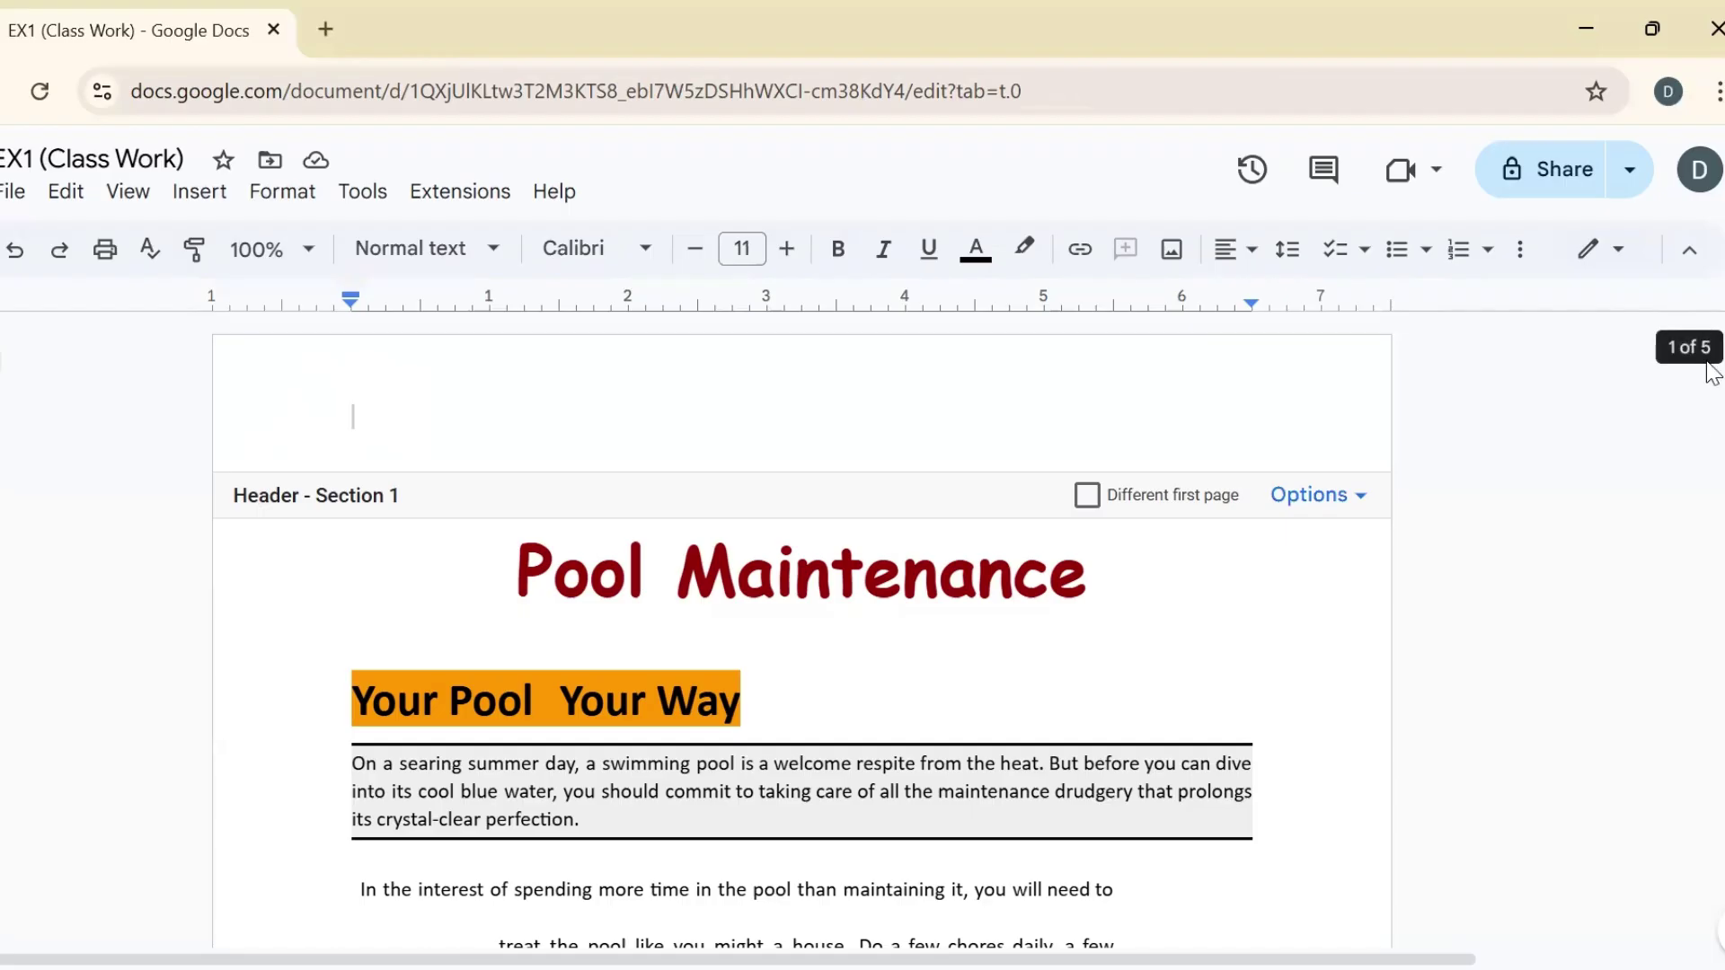
pyautogui.moveTo(1707, 337)
pyautogui.mouseDown()
pyautogui.moveTo(1709, 485)
pyautogui.moveTo(1712, 319)
pyautogui.mouseUp()
pyautogui.write('Welcome')
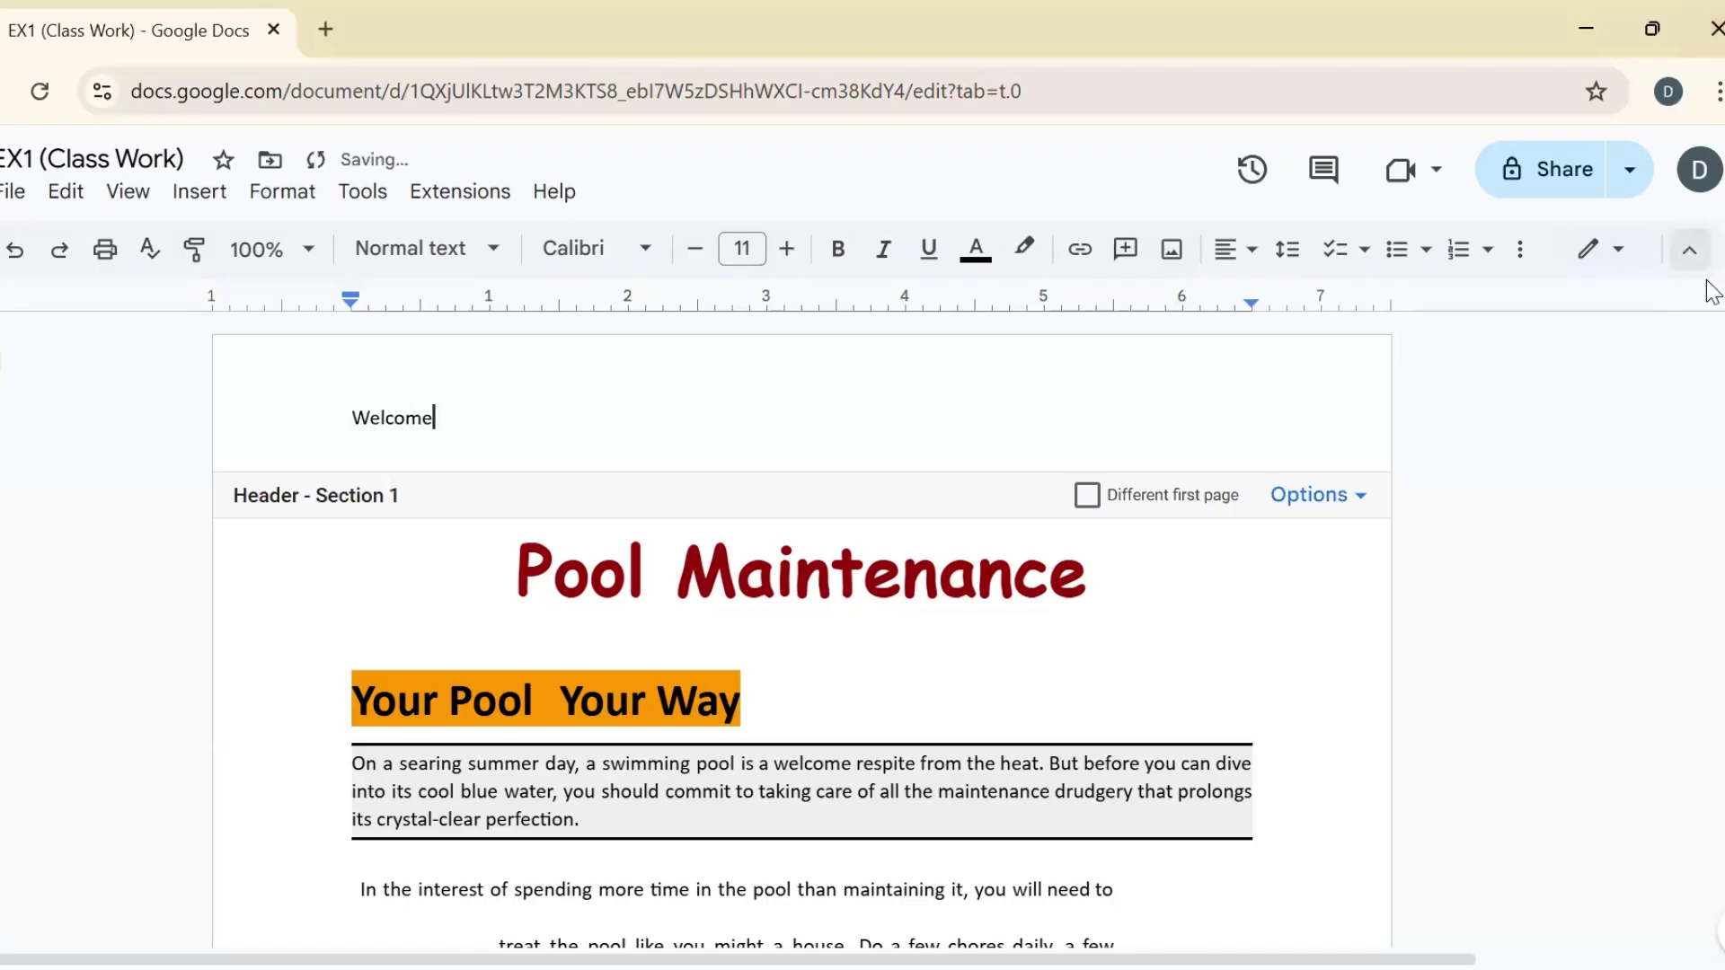
pyautogui.moveTo(1710, 347); pyautogui.dragTo(1709, 492)
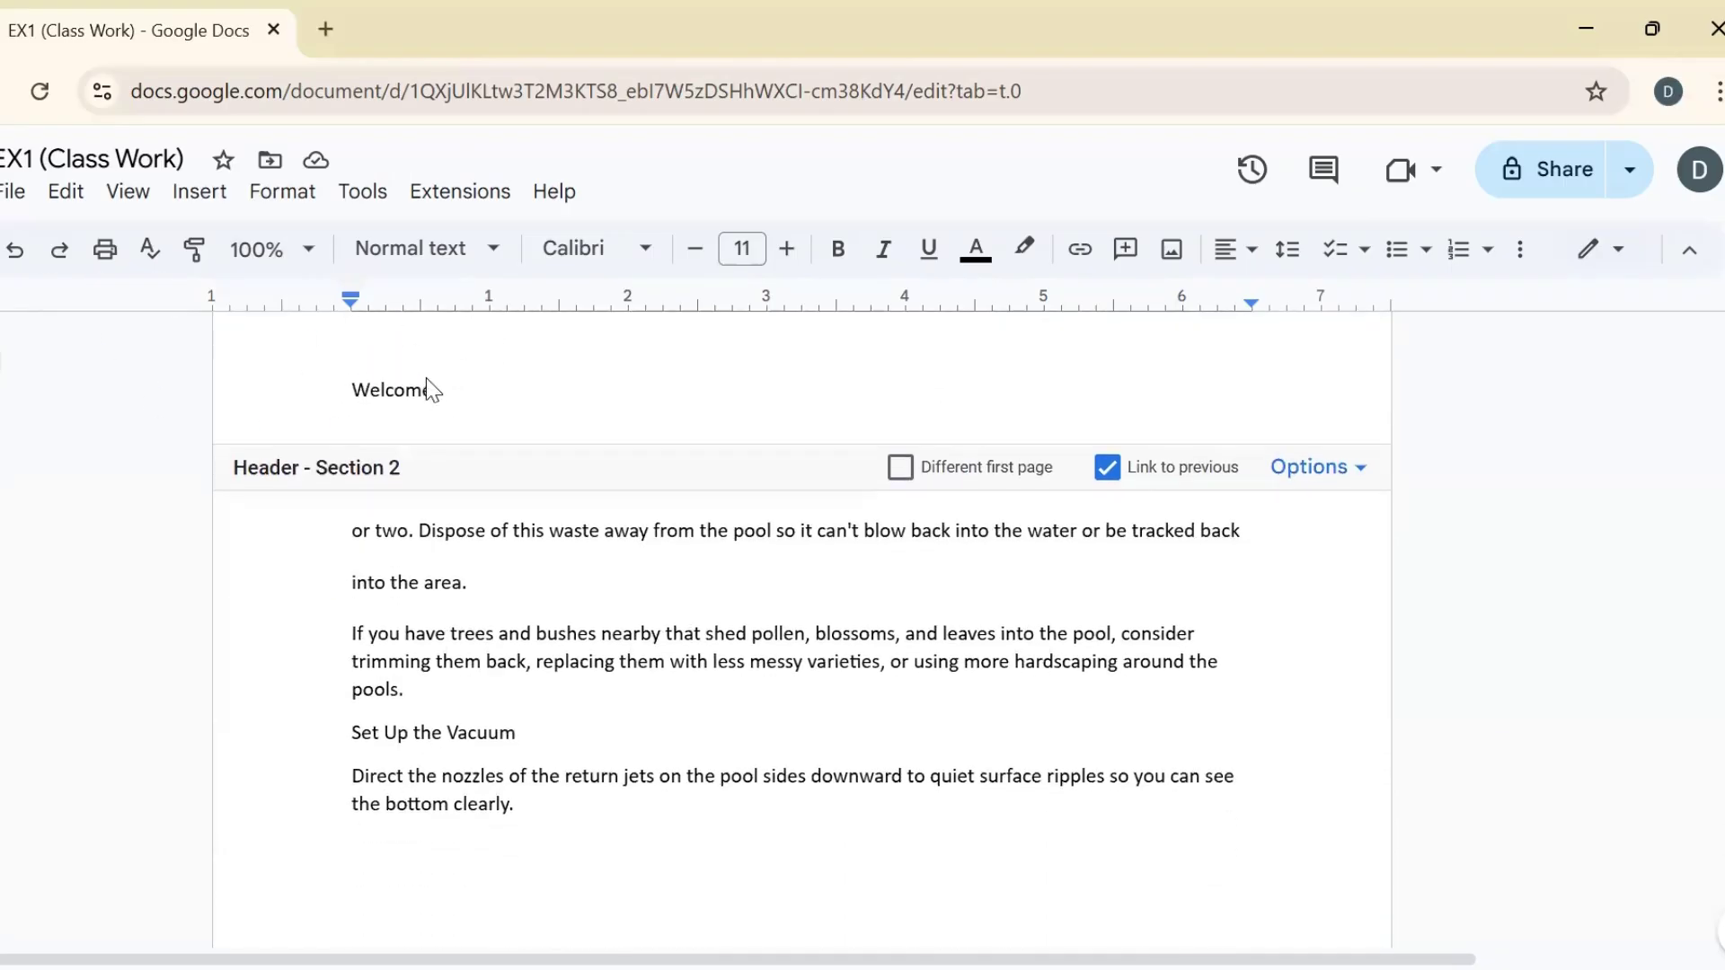
# Examine the header and footer formatting options, and leave header editing.
pyautogui.click(282, 191)
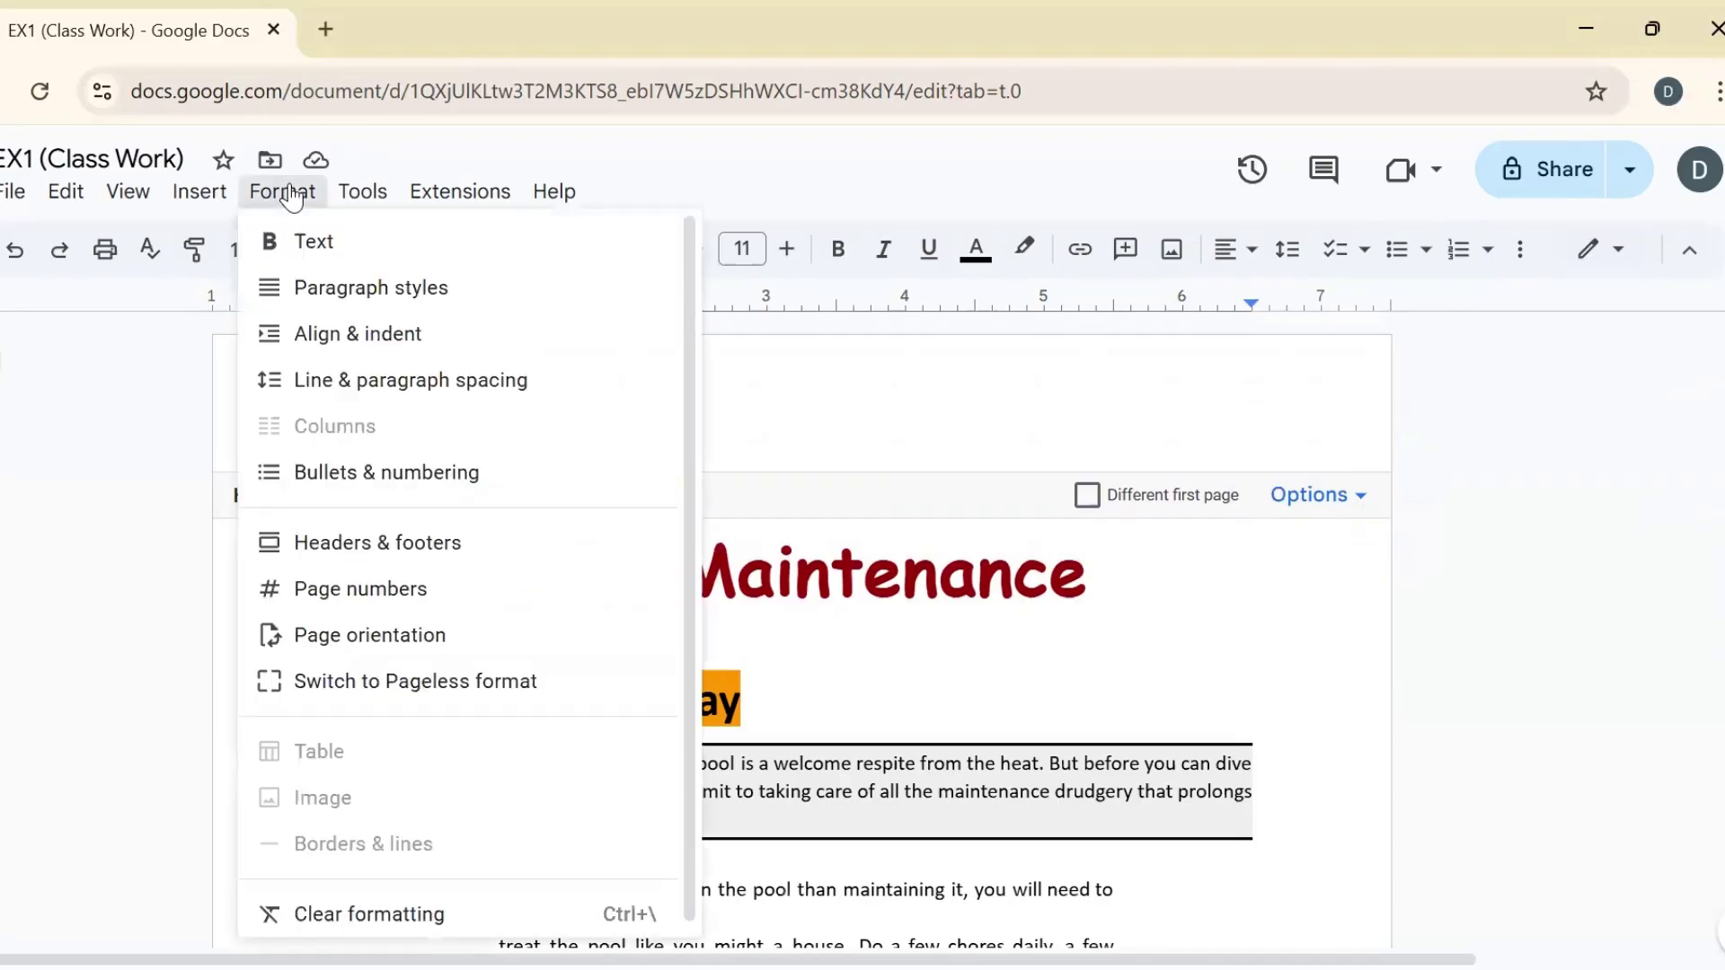
pyautogui.moveTo(442, 557)
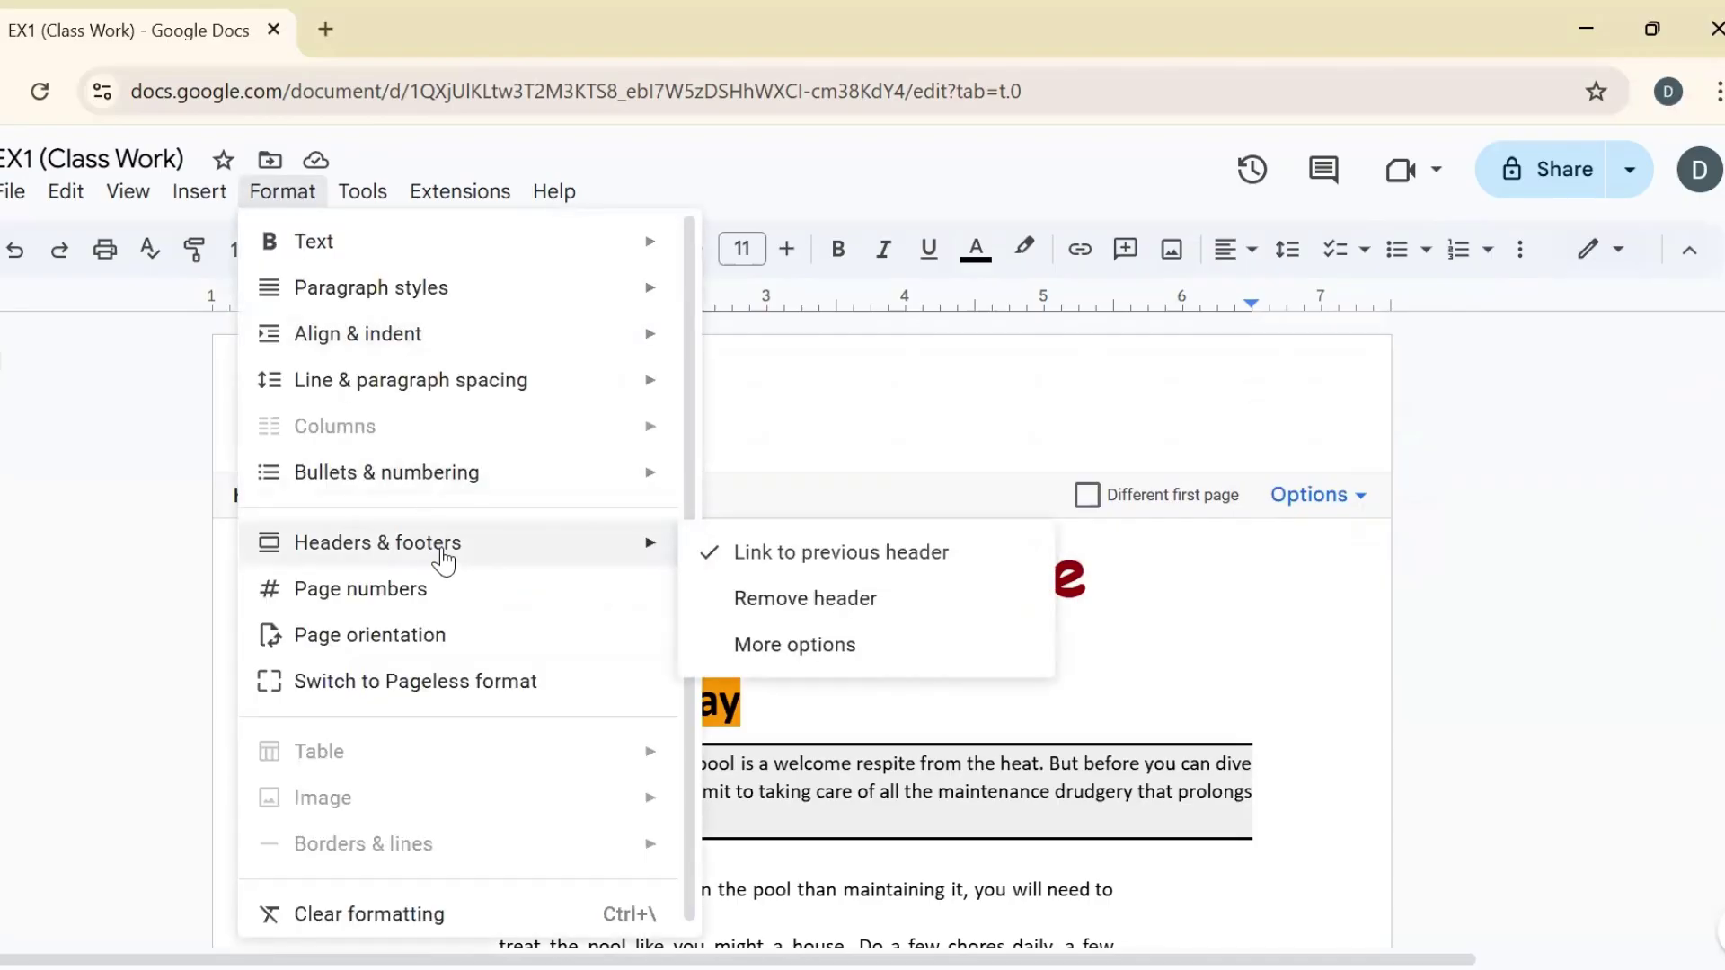
pyautogui.click(288, 194)
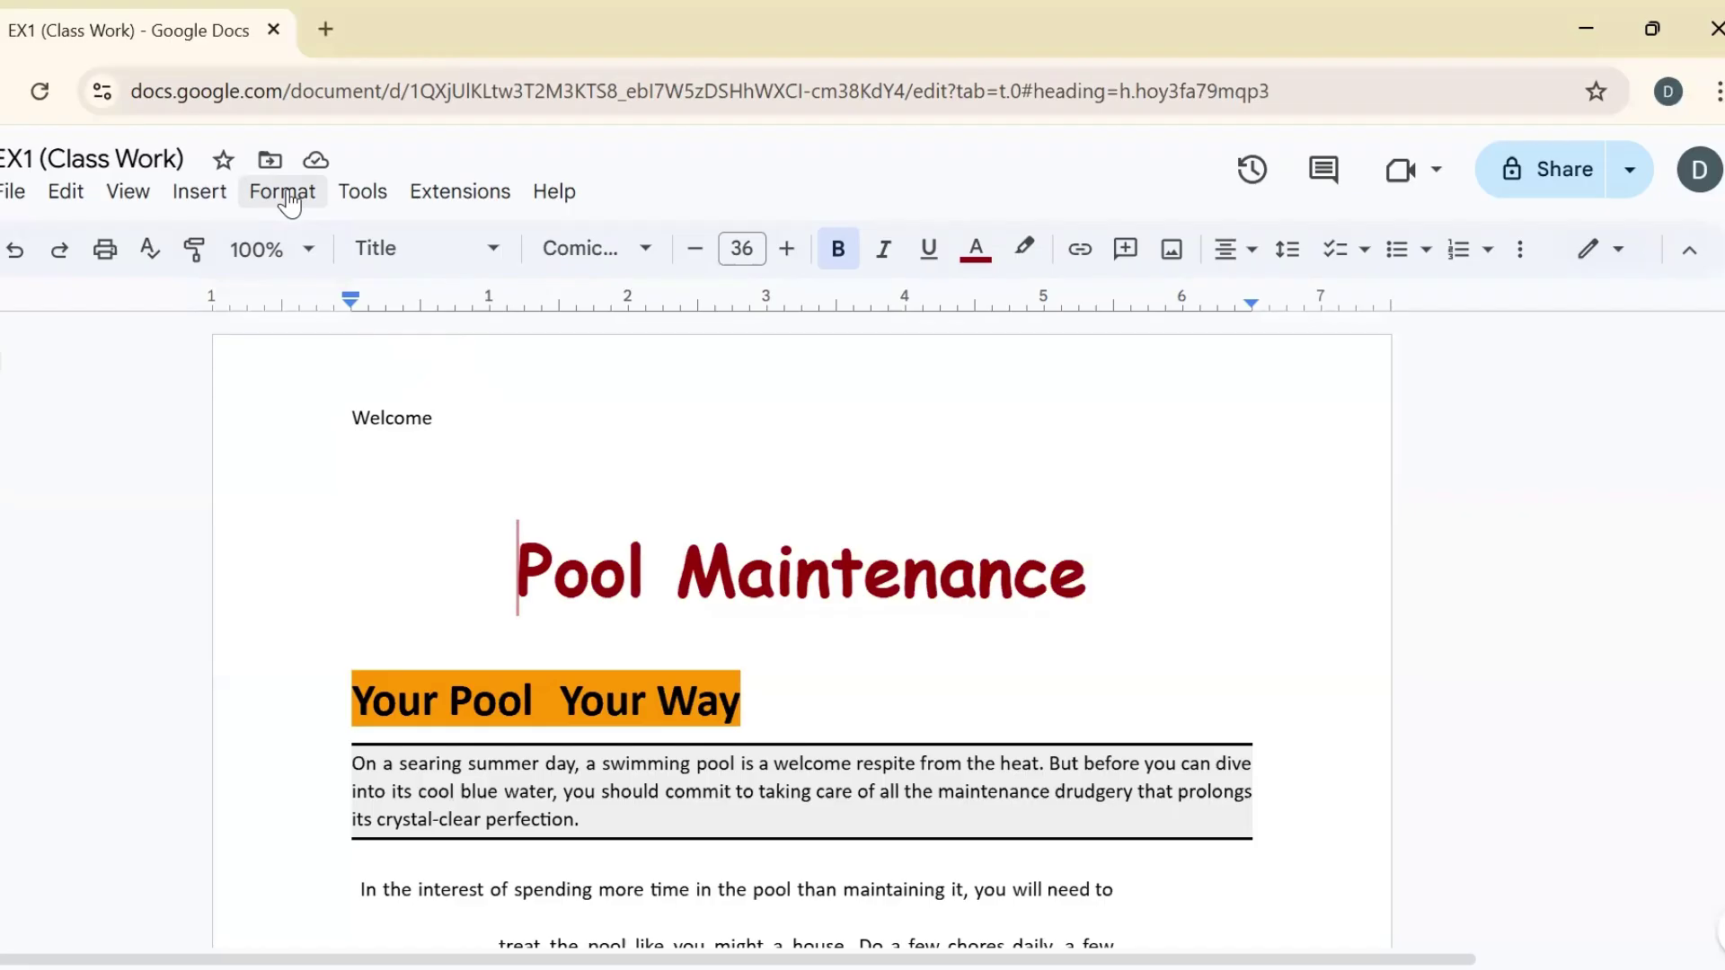
pyautogui.doubleClick(396, 449)
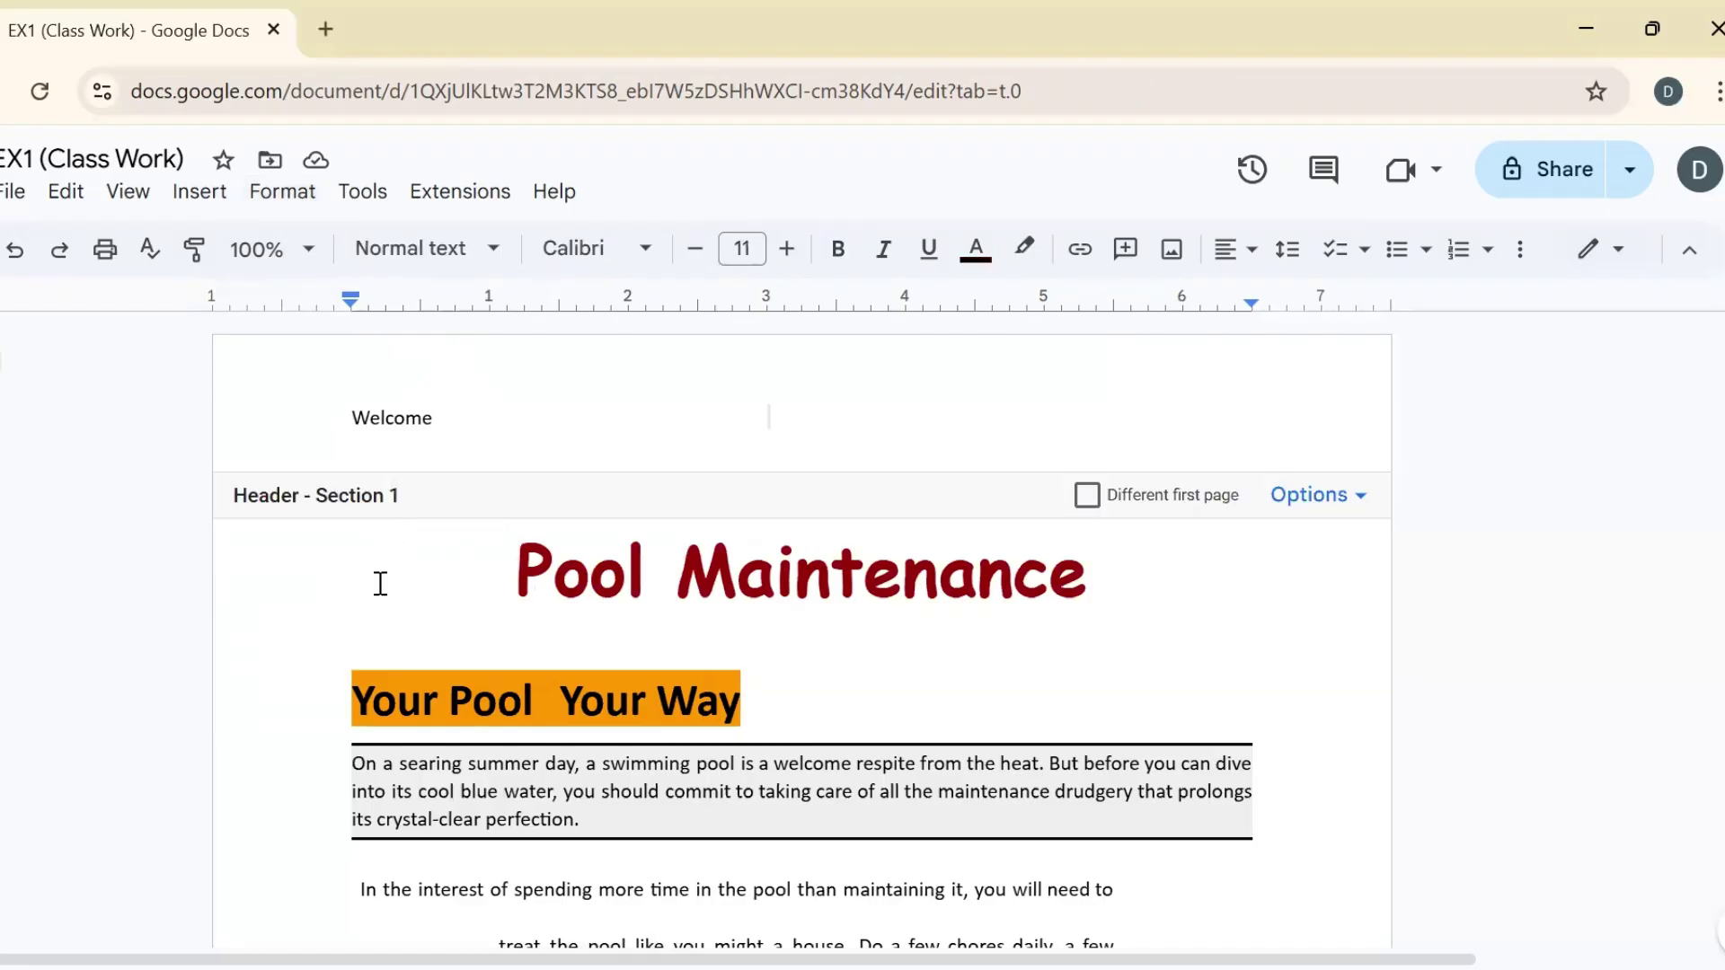
pyautogui.press('Escape')
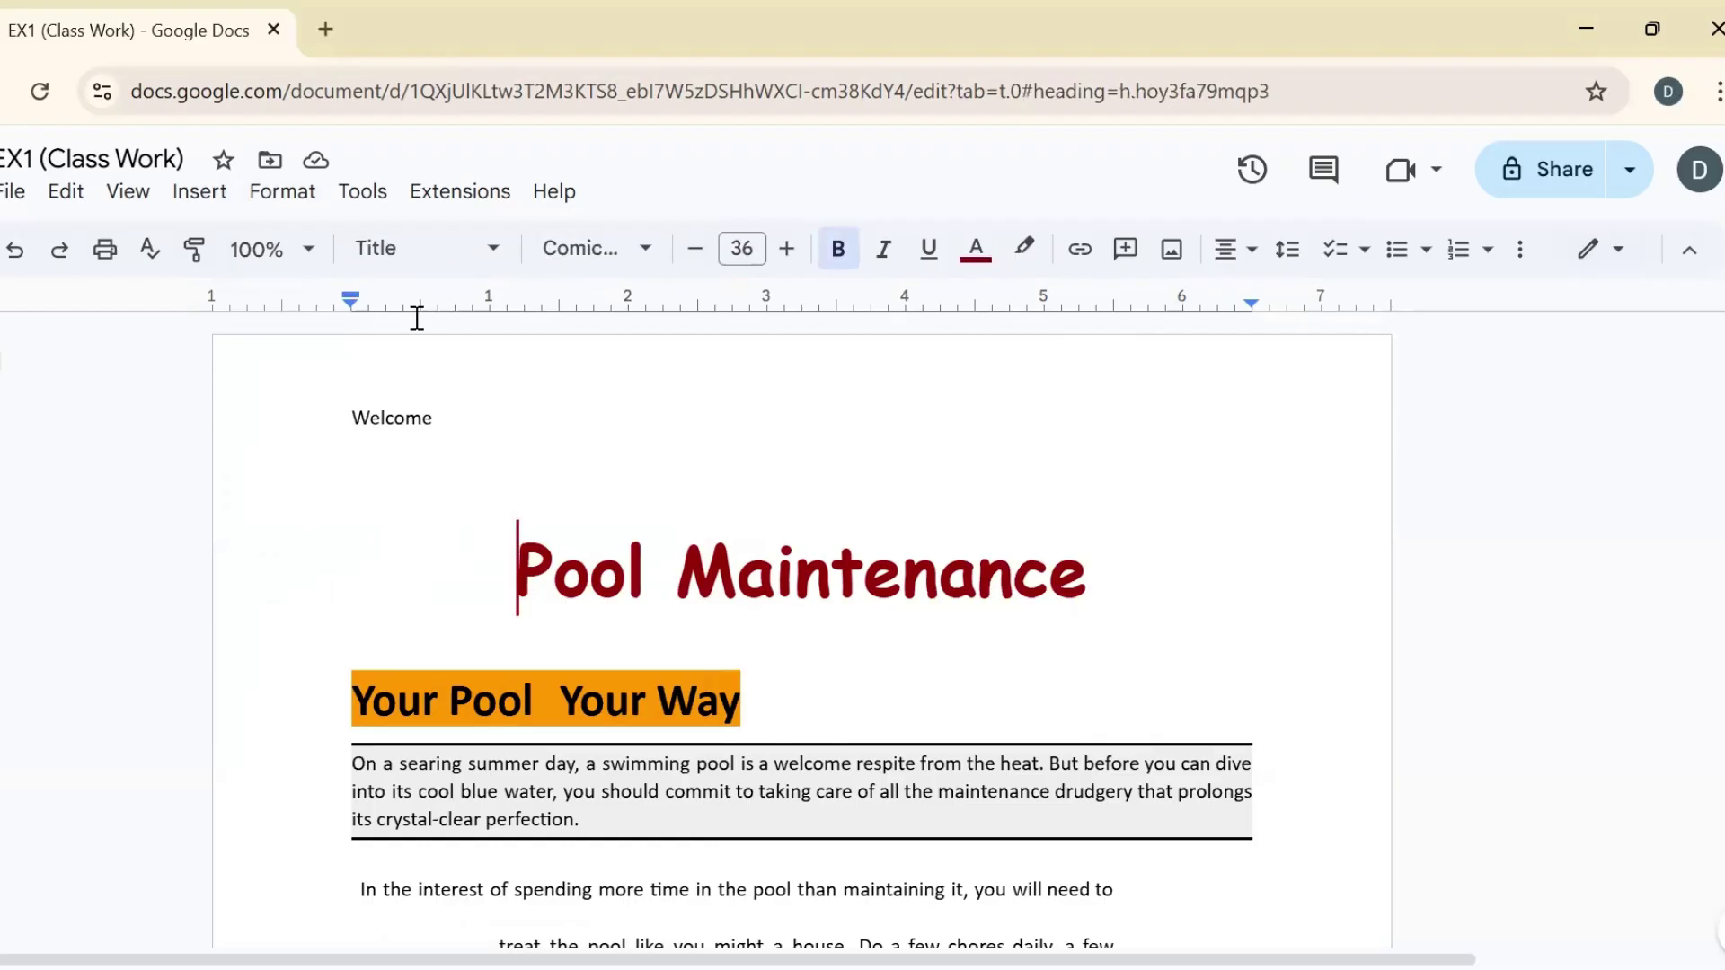
# Open the page number settings and set the numbering to cover the whole document.
pyautogui.click(278, 206)
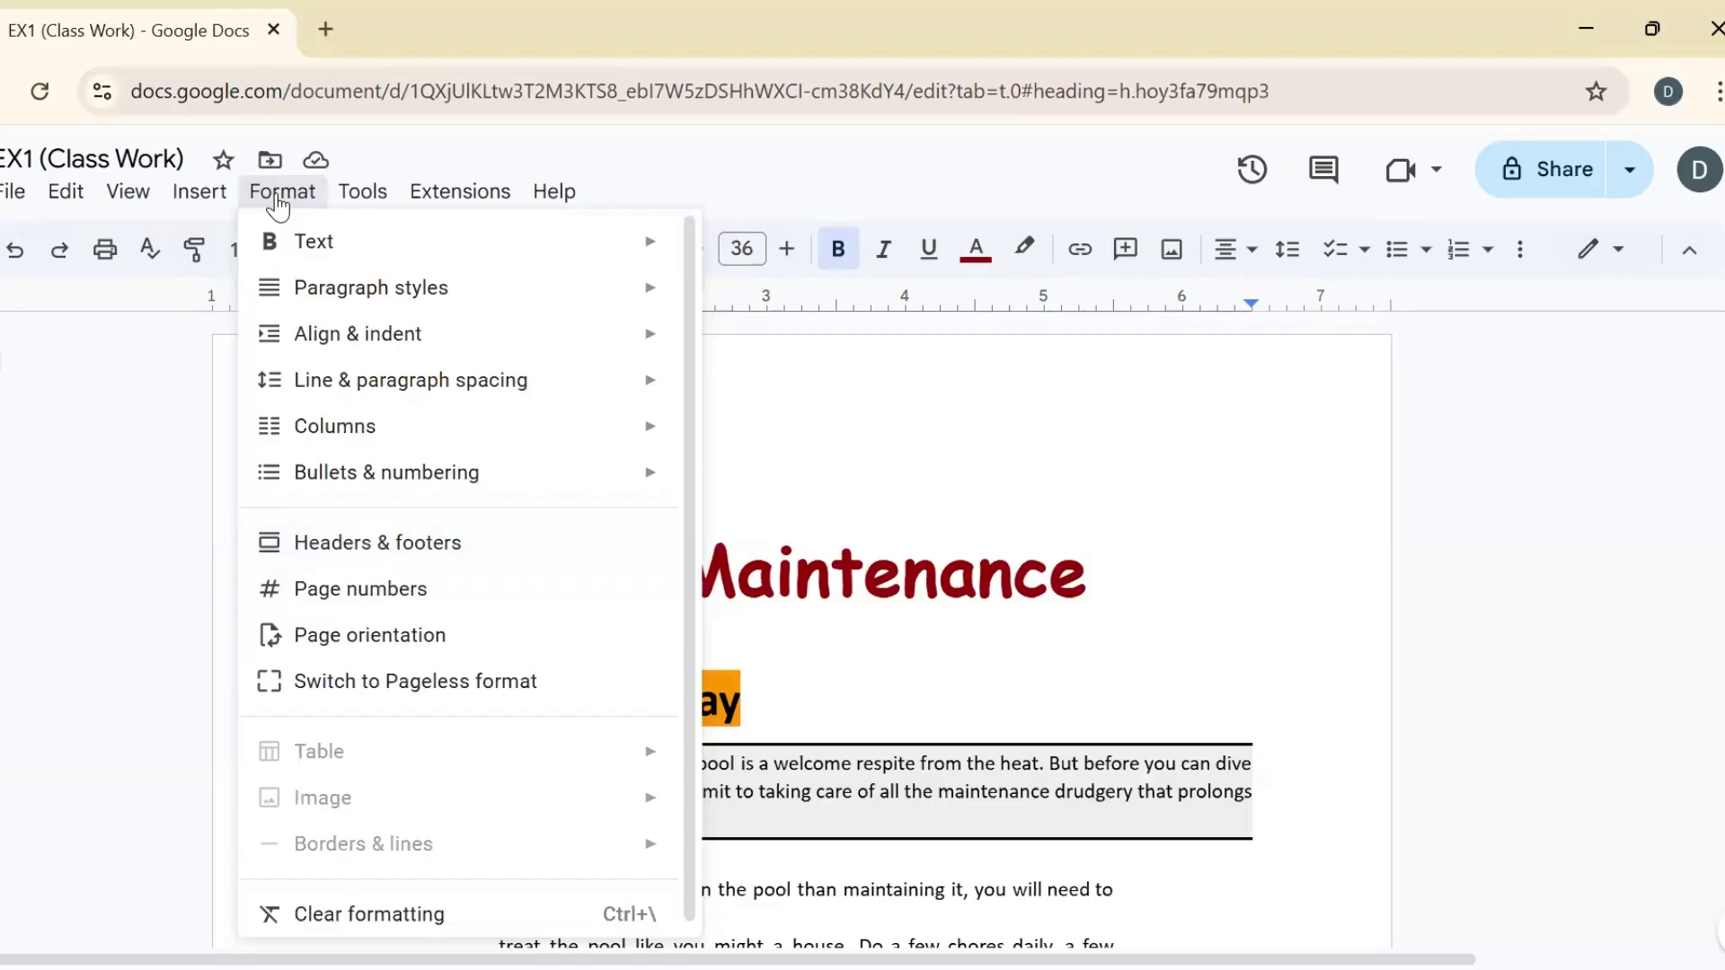
pyautogui.click(317, 590)
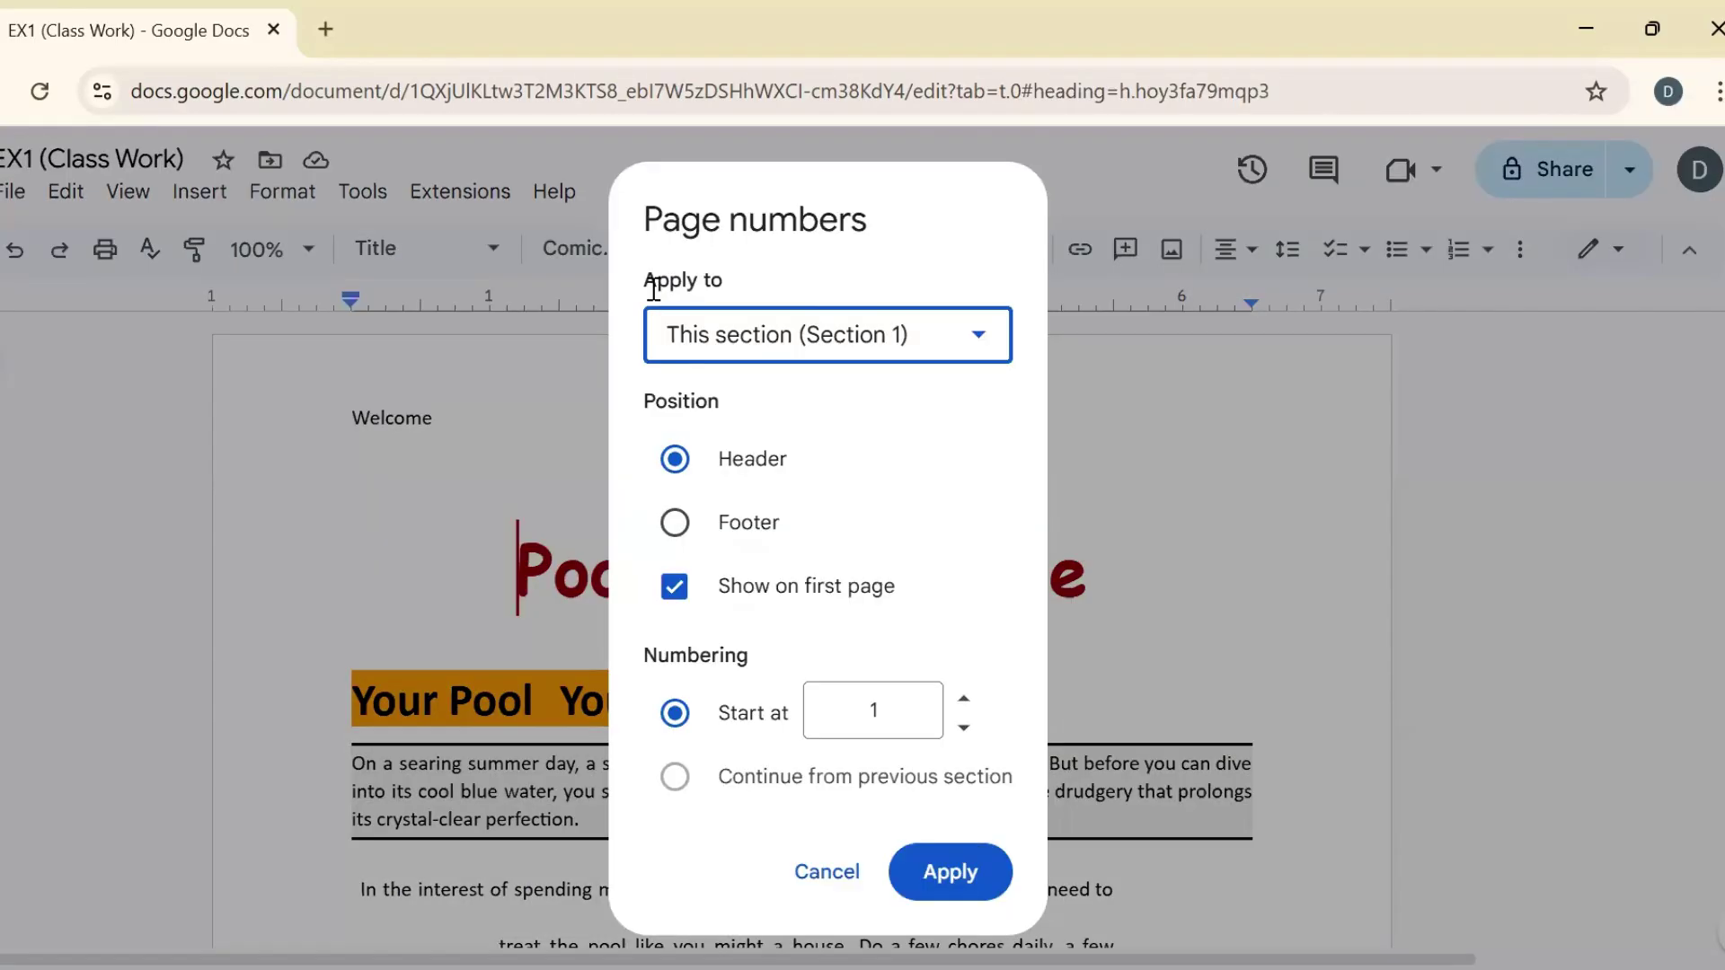
pyautogui.click(991, 350)
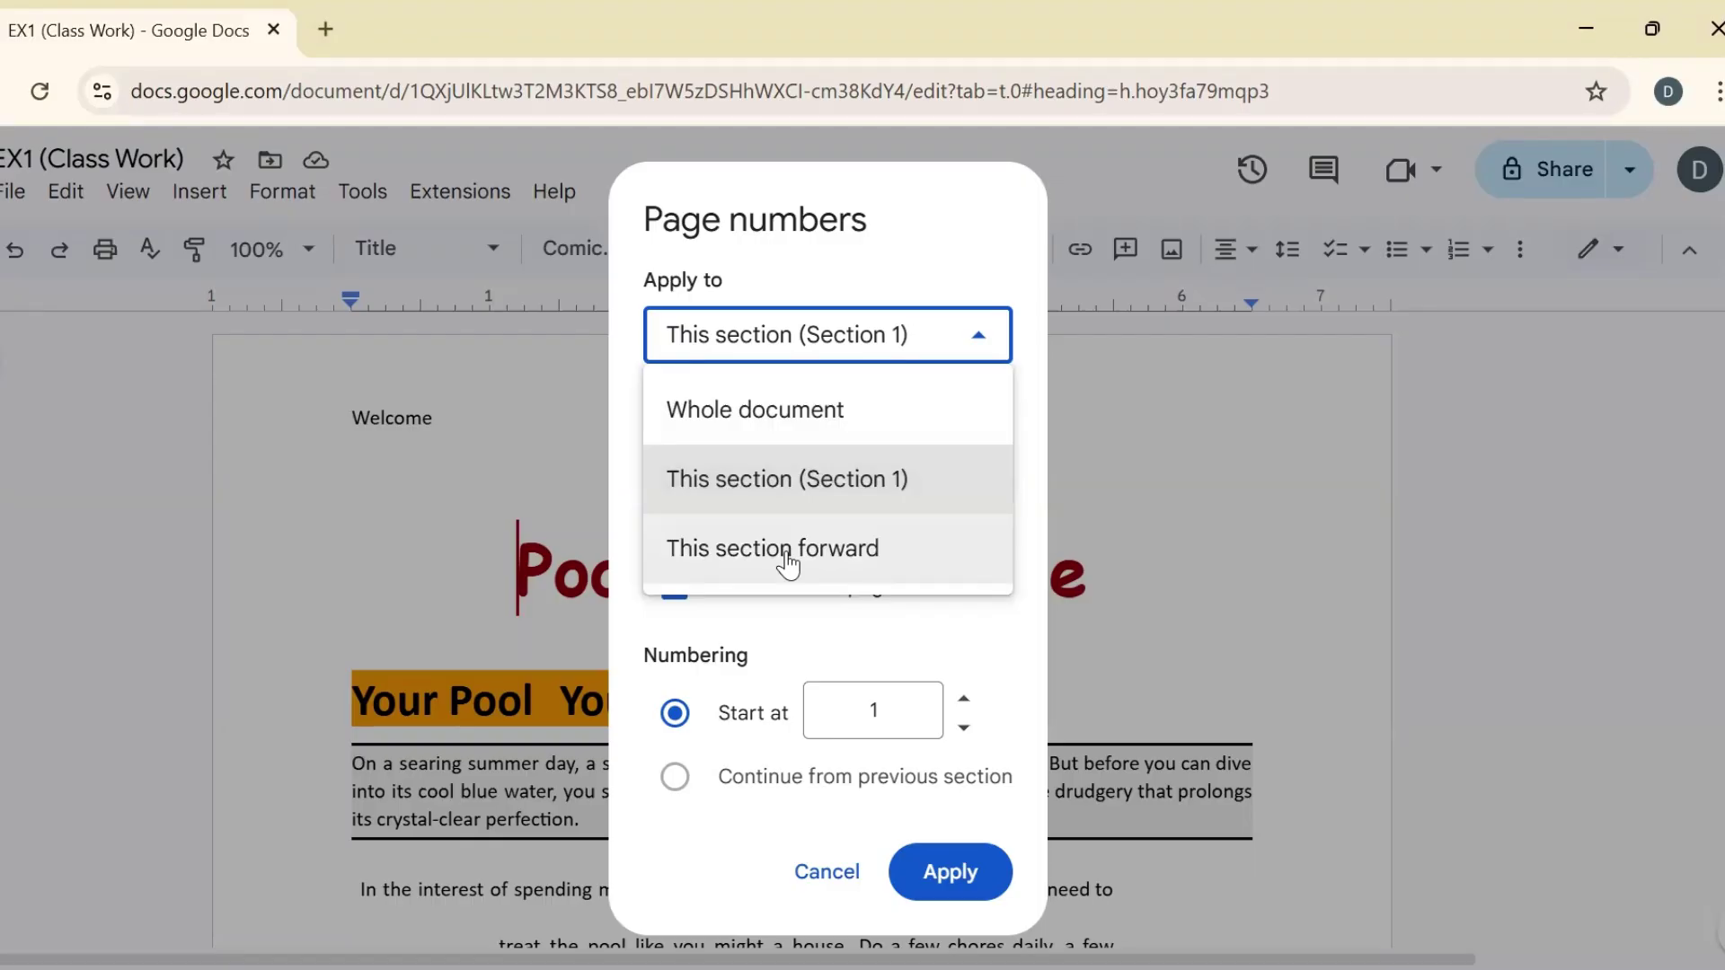
pyautogui.click(744, 549)
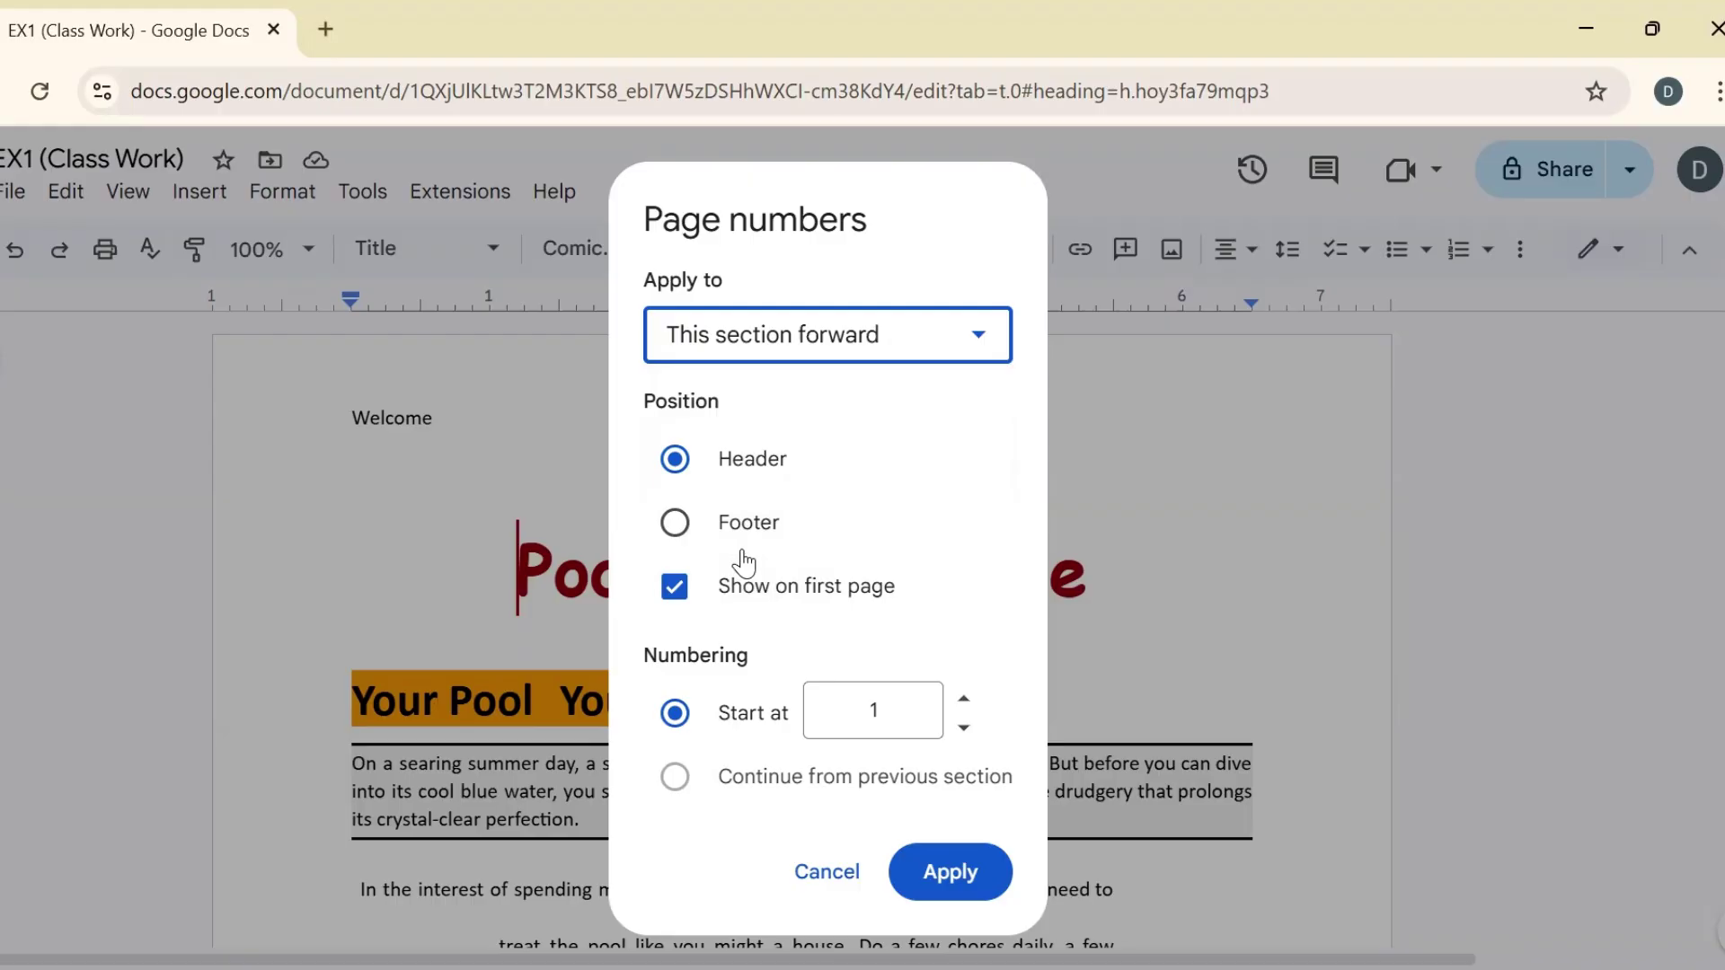
pyautogui.click(977, 339)
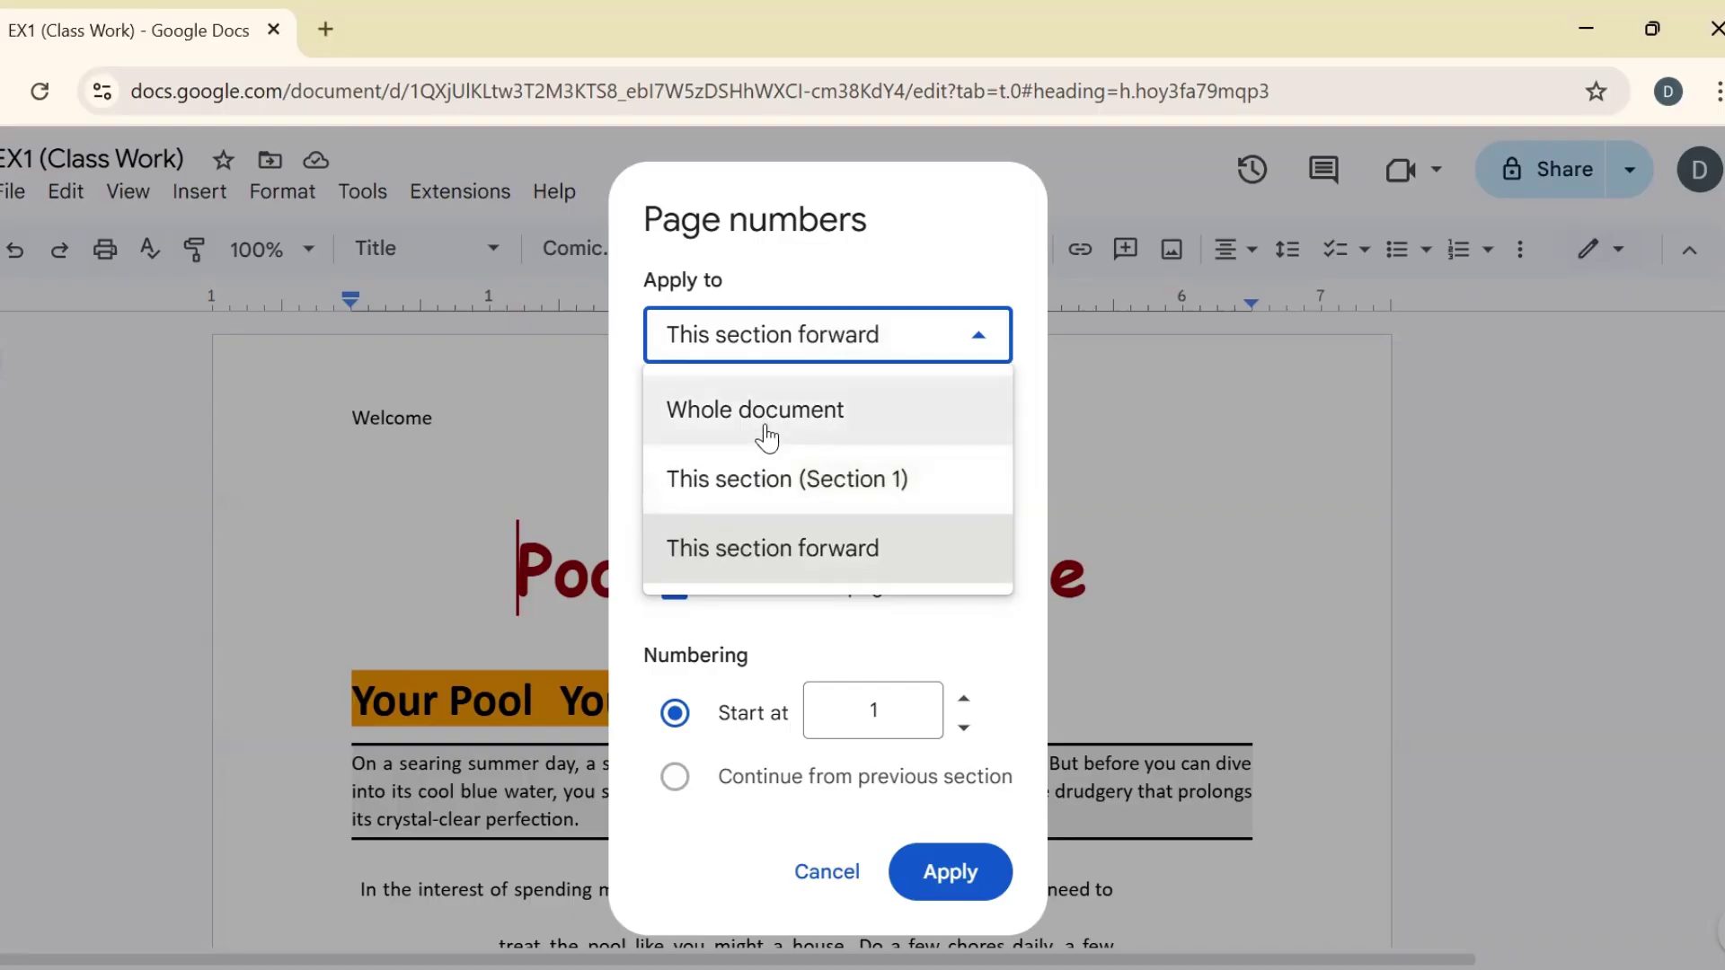
pyautogui.click(766, 427)
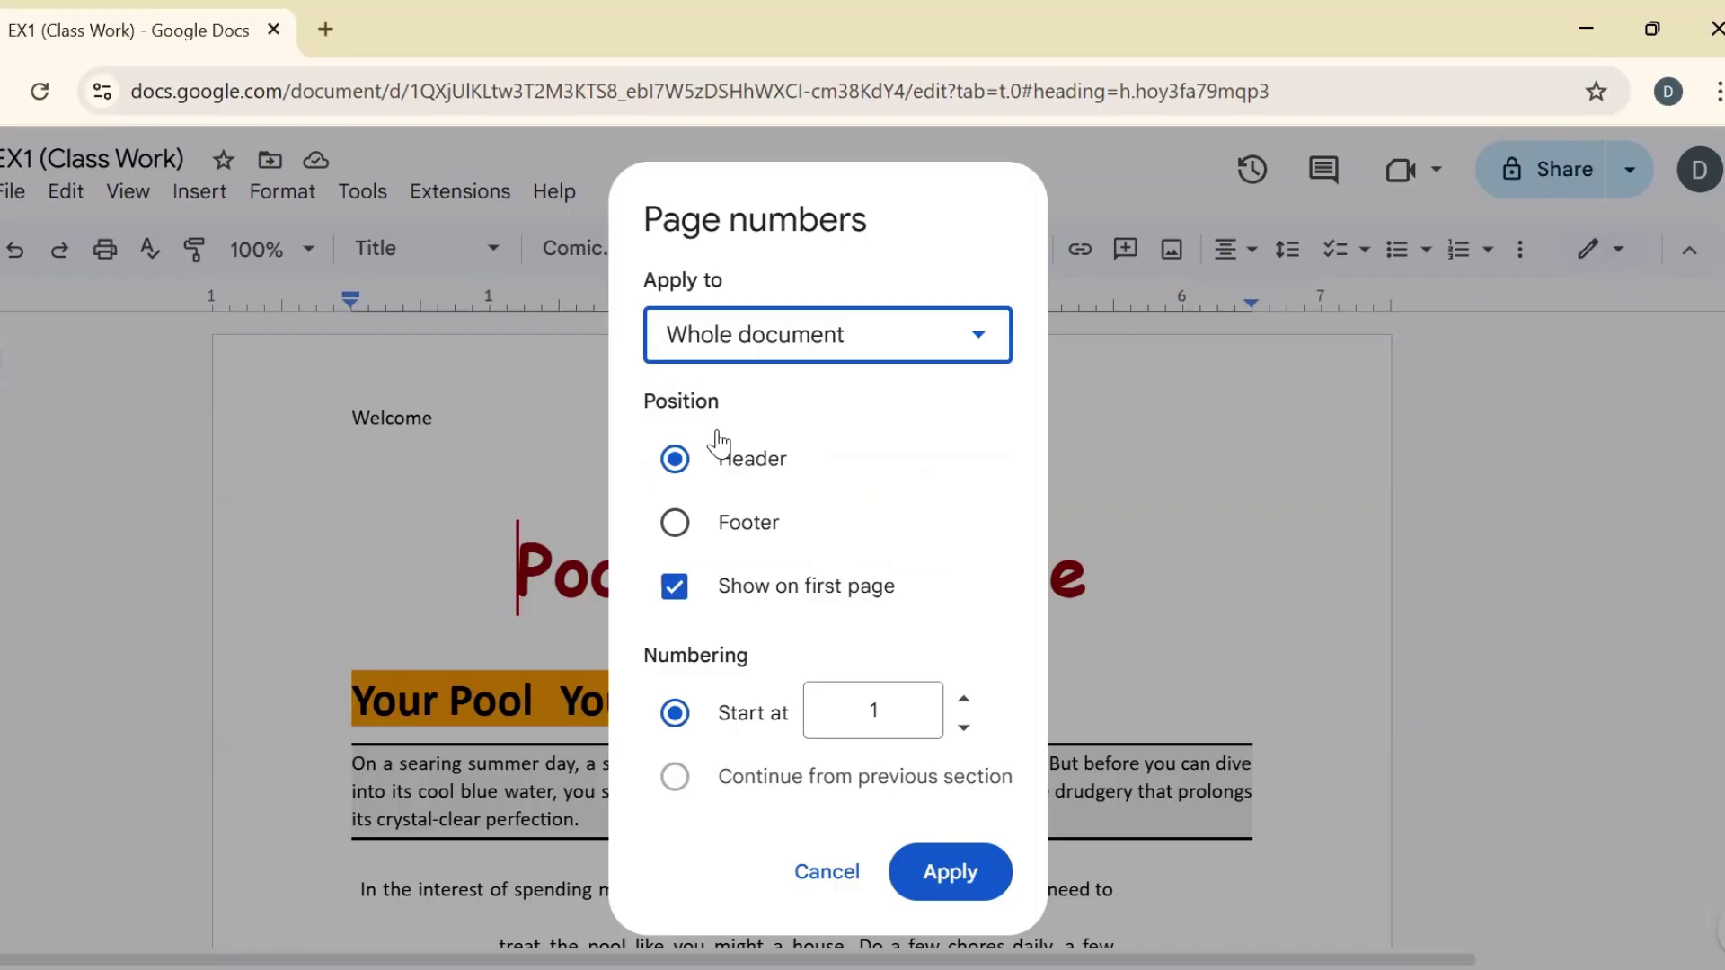
# Place the page numbers in the footer, shown on the first page and starting at 4, and apply the settings.
pyautogui.click(676, 521)
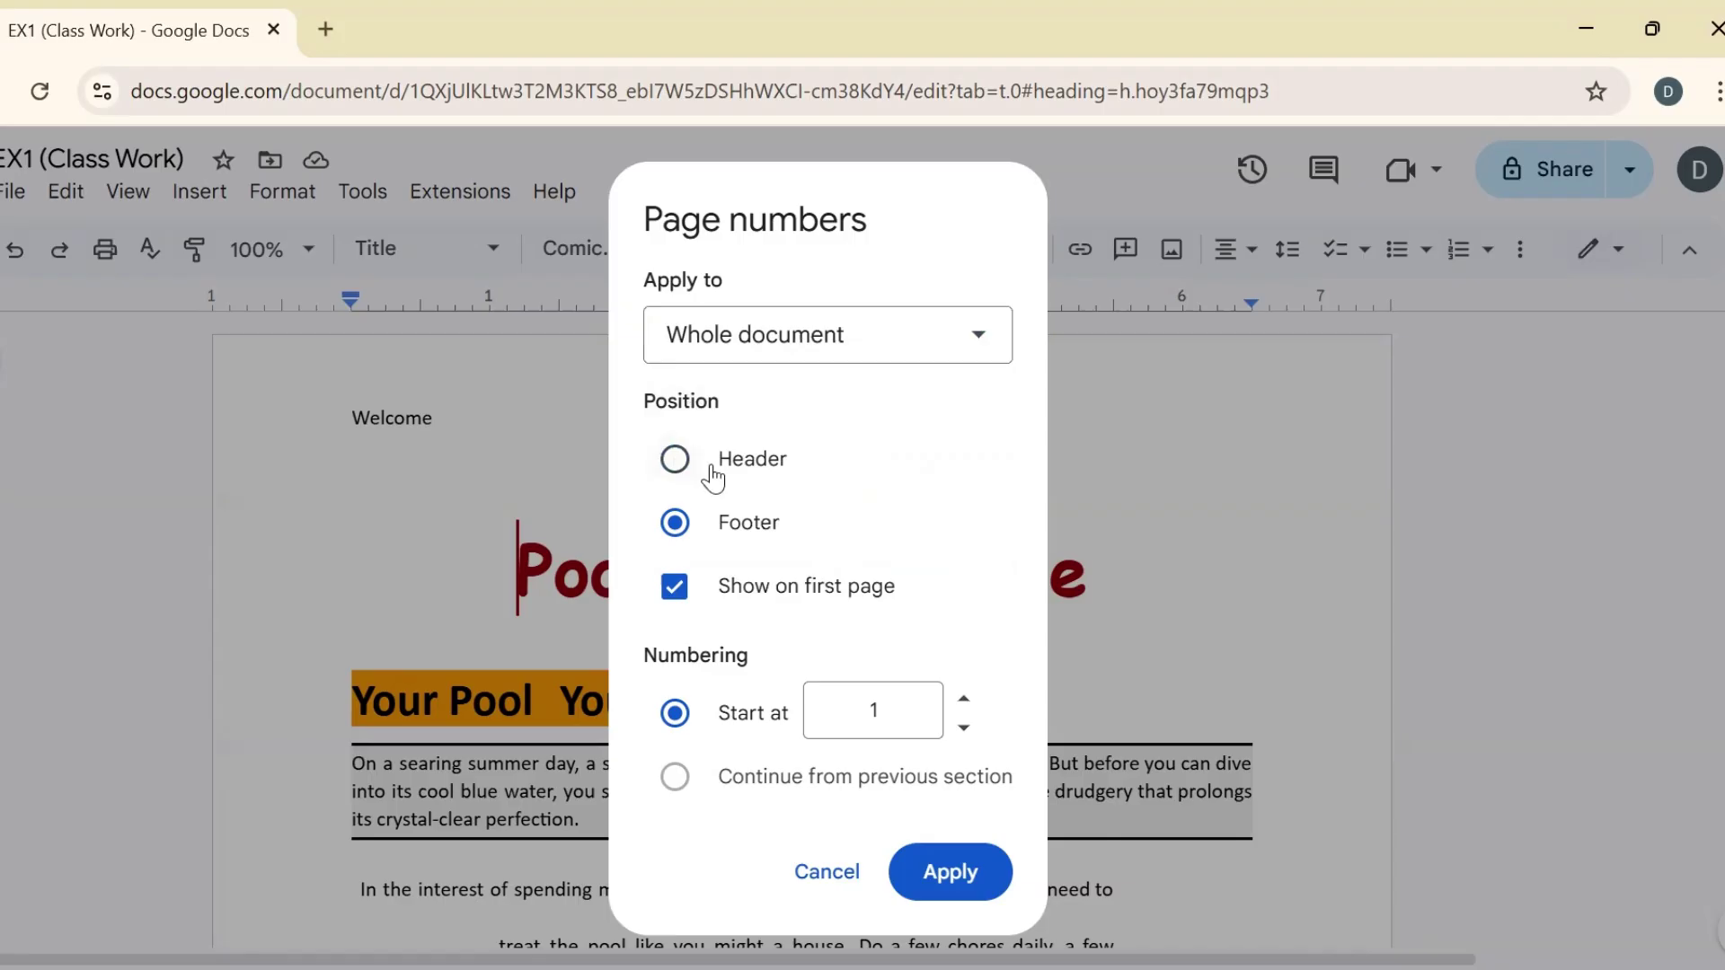
pyautogui.click(674, 587)
pyautogui.click(676, 593)
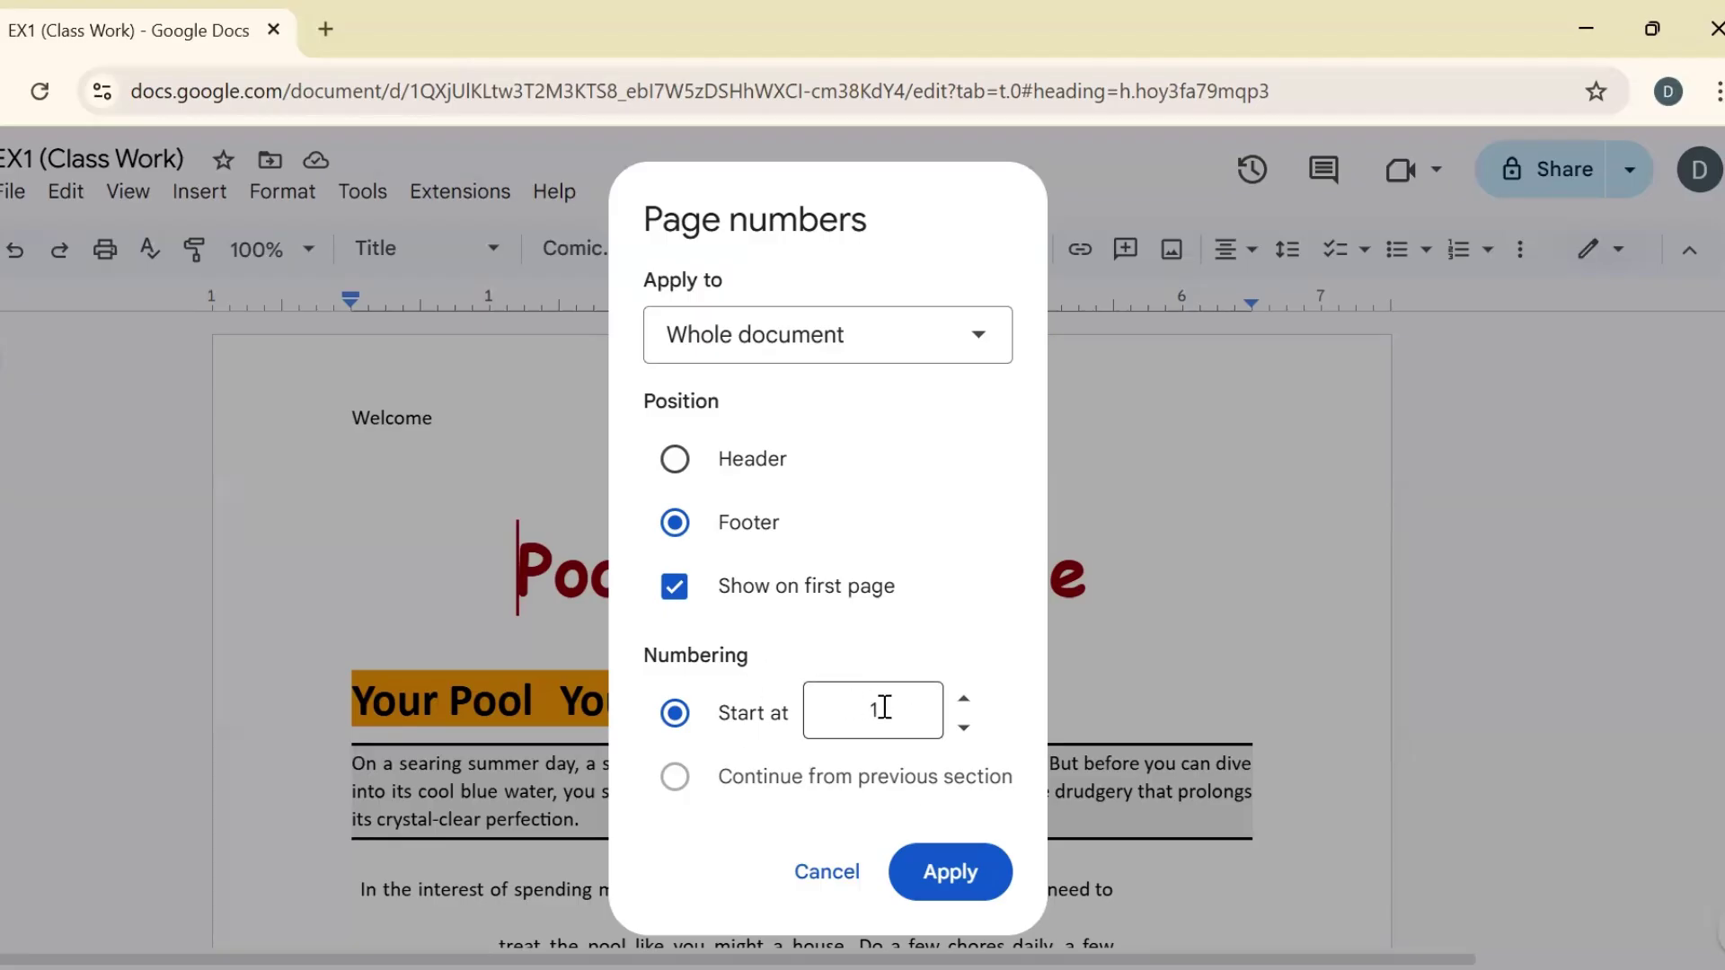
pyautogui.moveTo(885, 708); pyautogui.dragTo(829, 711)
pyautogui.write('4')
pyautogui.click(677, 780)
pyautogui.click(950, 885)
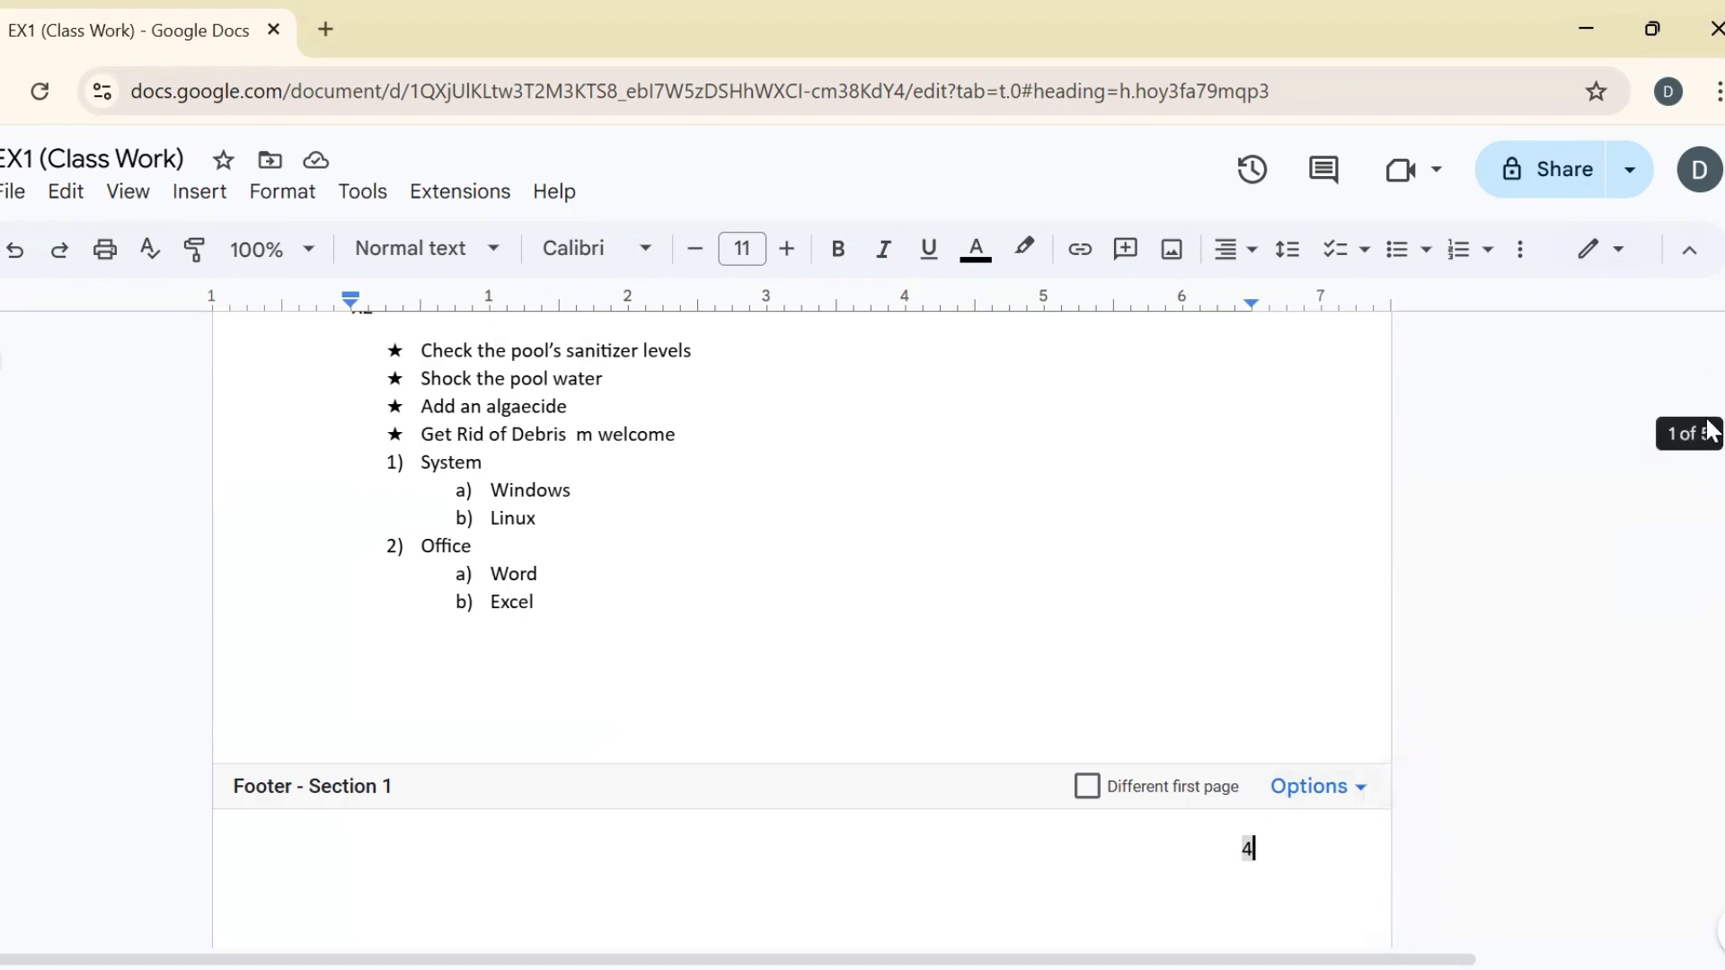
# Check the page numbers in the footers of the following pages and return to the first page's footer.
pyautogui.scroll(-3, 1711, 514)
pyautogui.scroll(-12, 1711, 514)
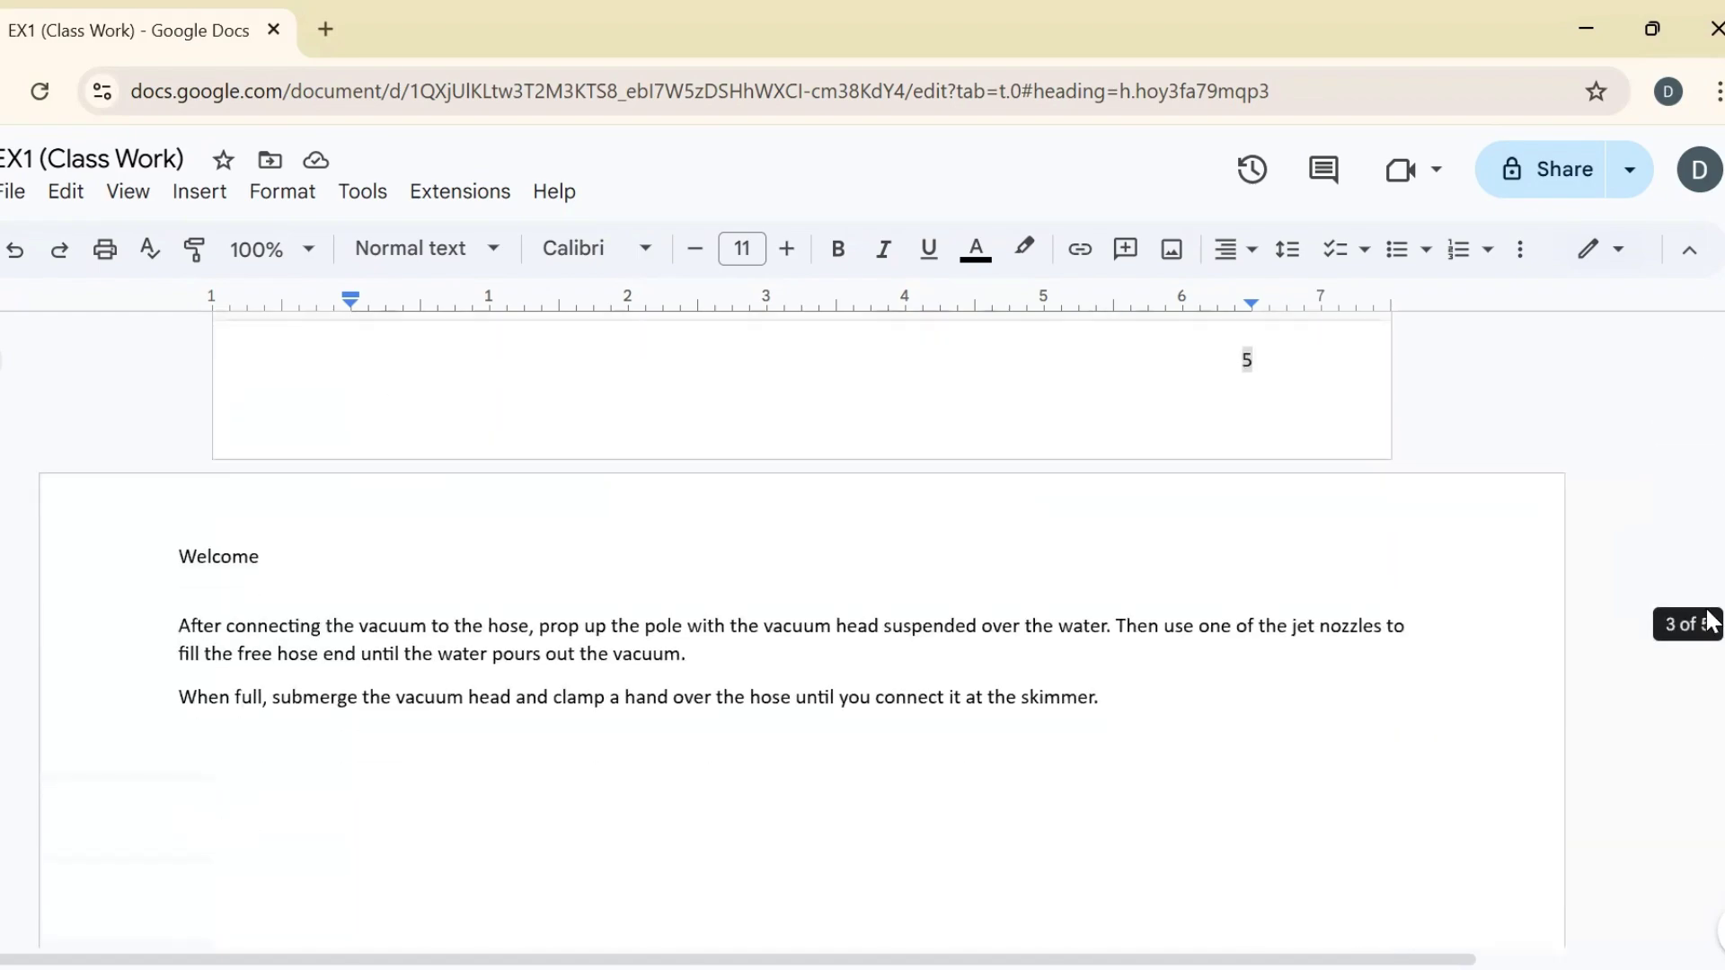
pyautogui.scroll(-10, 1709, 619)
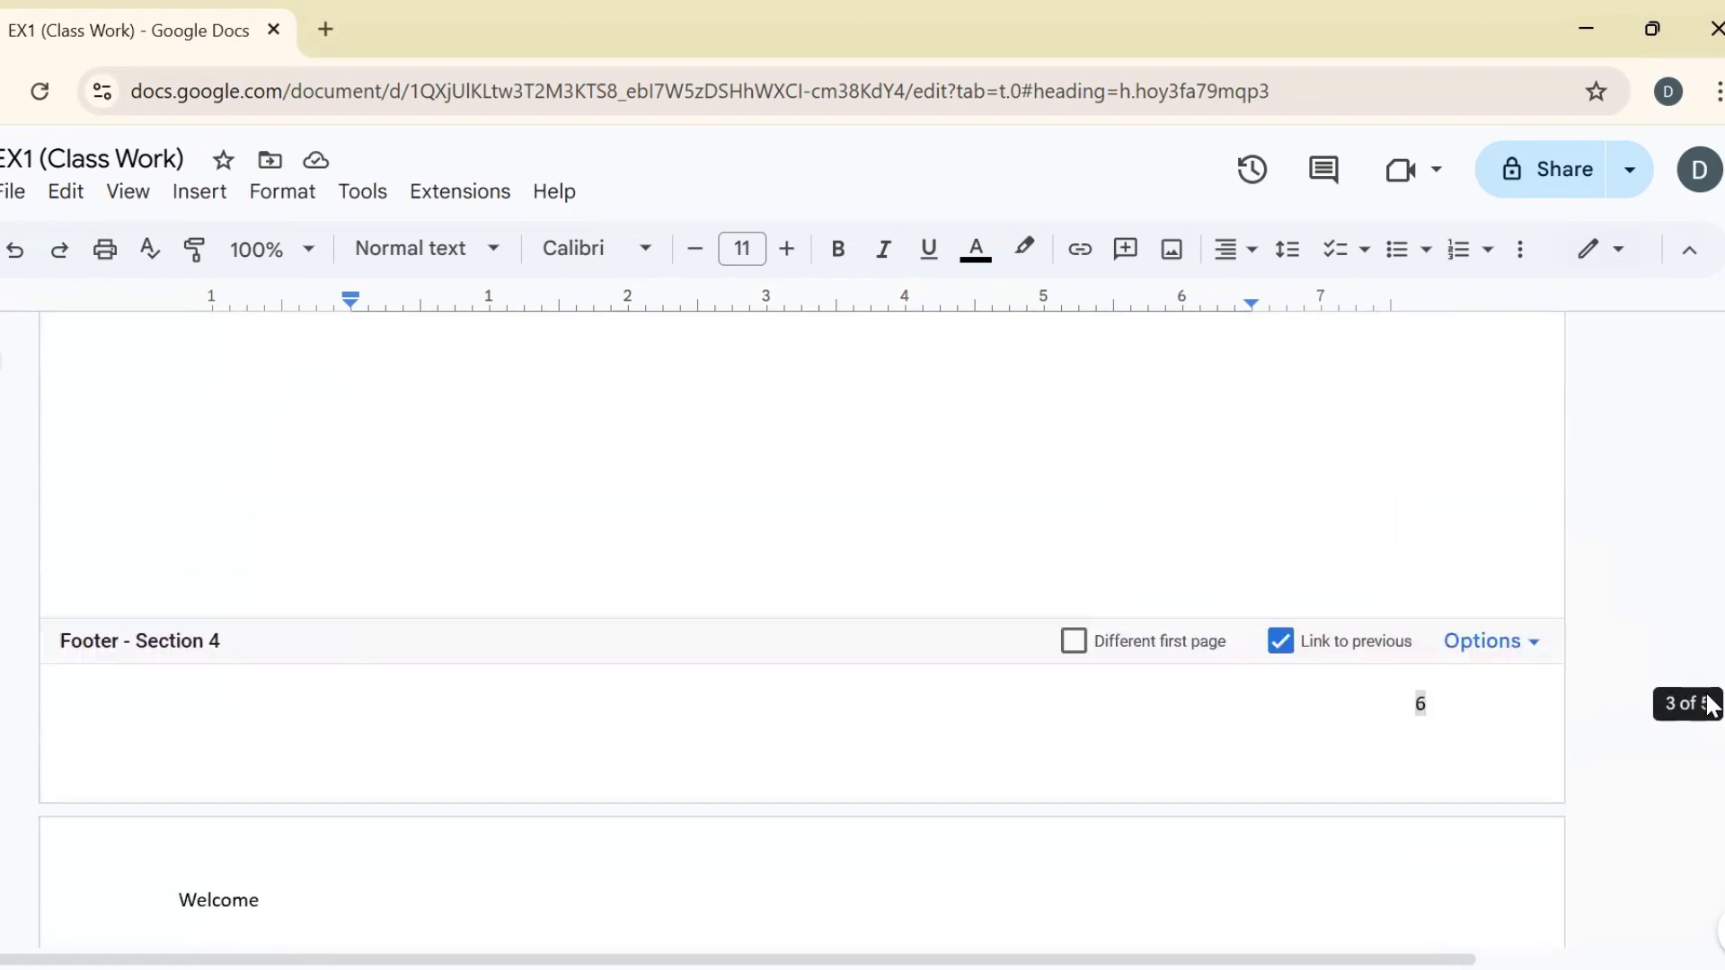
pyautogui.moveTo(1711, 593); pyautogui.dragTo(1705, 461)
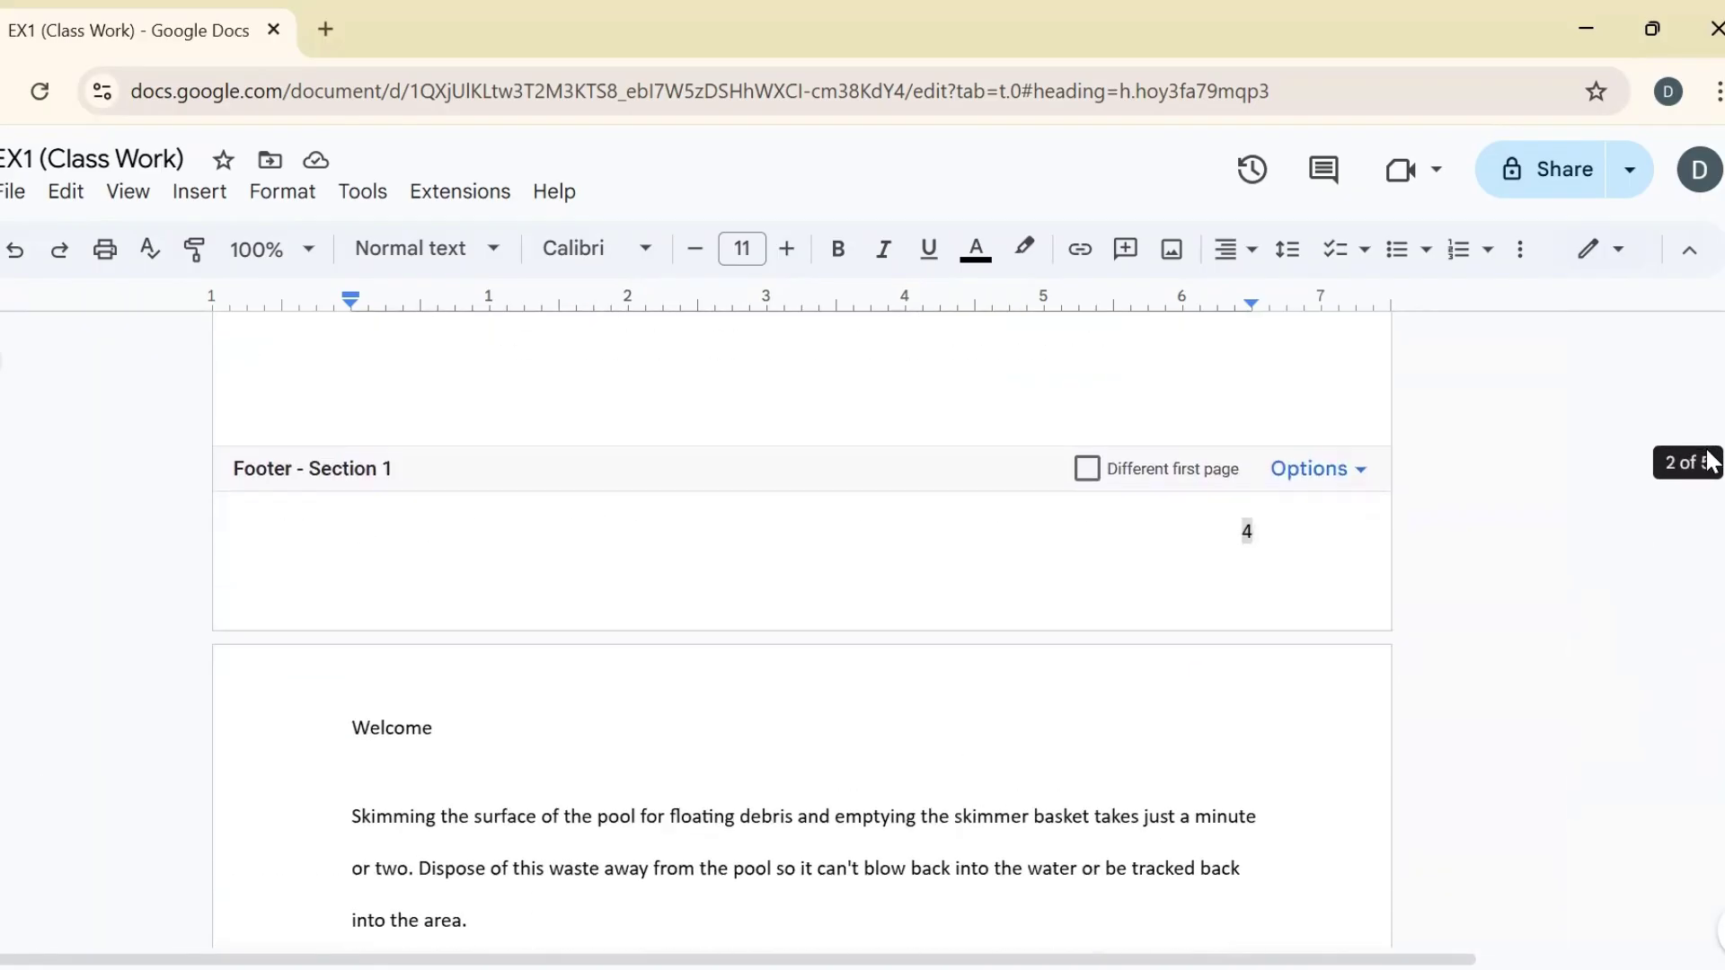
# Review the Page numbers and Footer format settings for the Section 1 footer without changing them.
pyautogui.click(1256, 536)
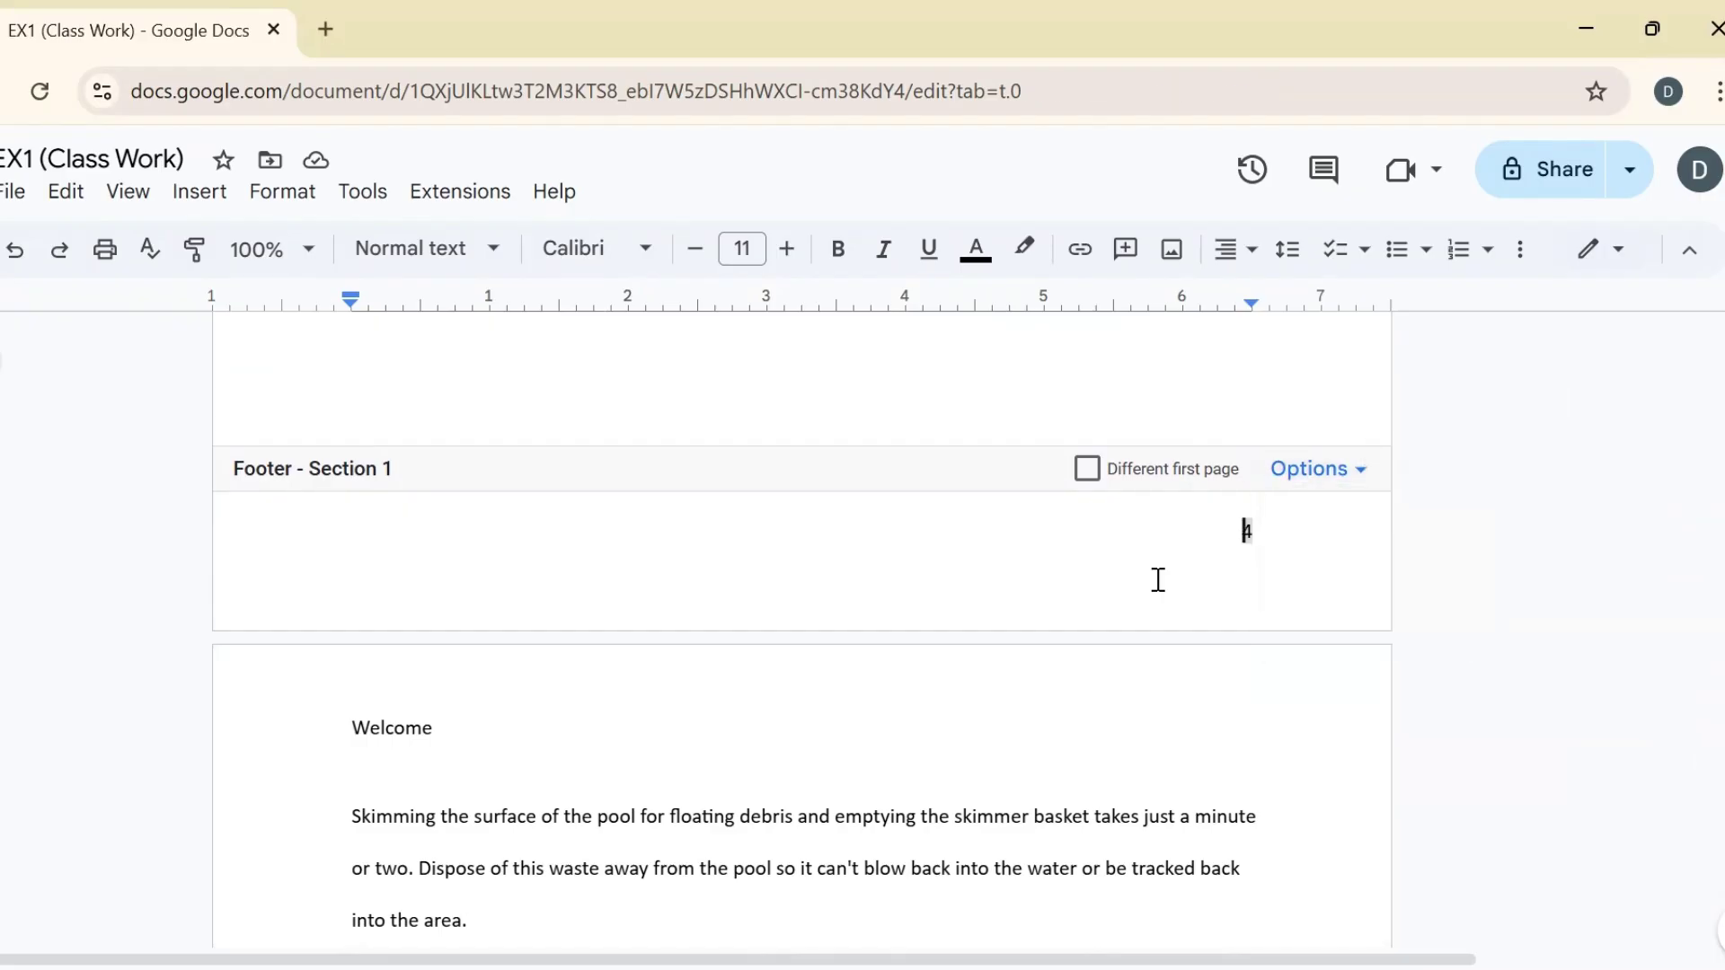
pyautogui.click(1350, 488)
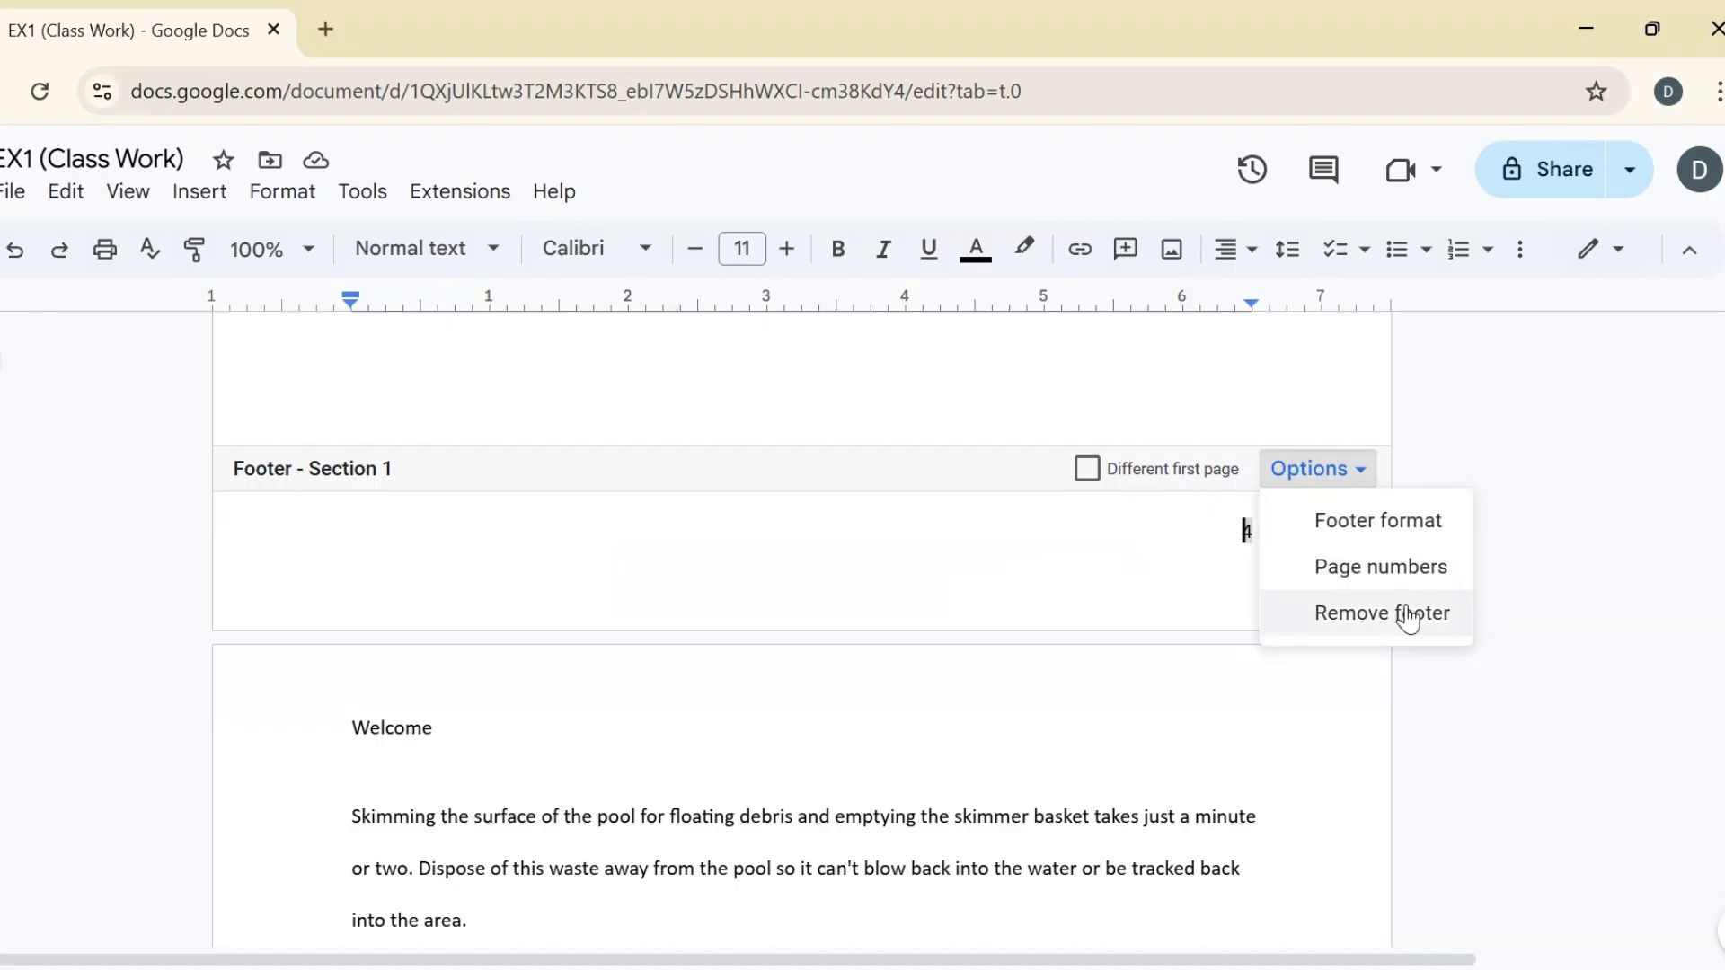
pyautogui.click(1414, 560)
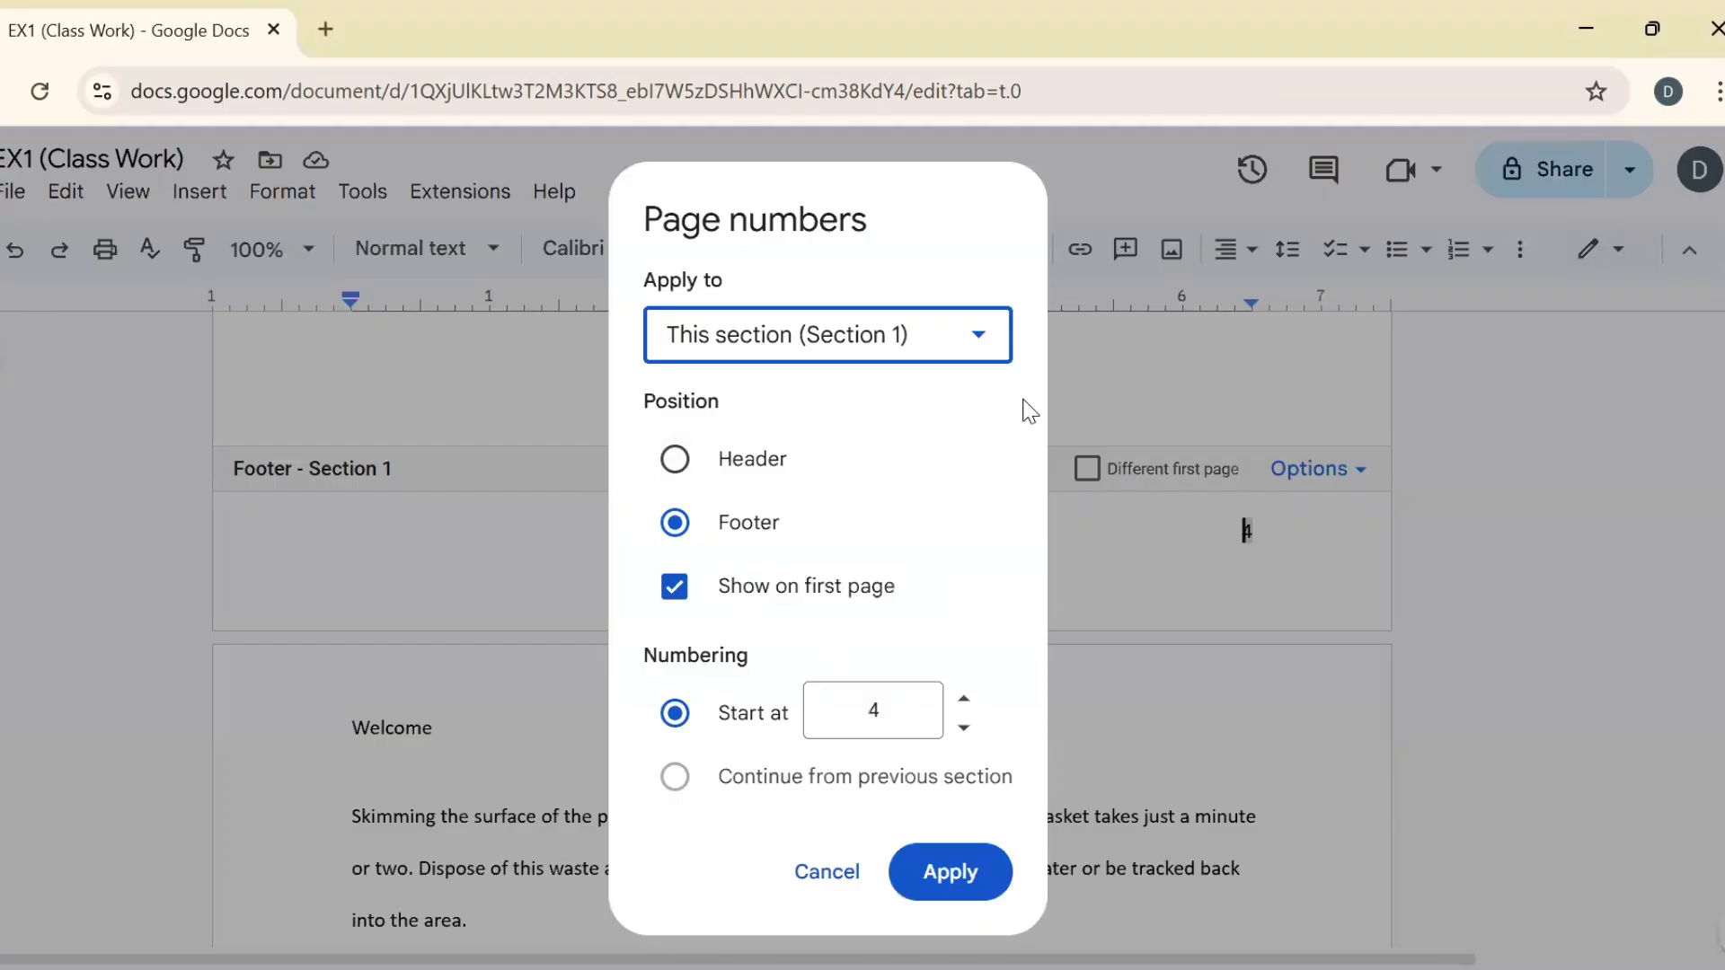
pyautogui.click(825, 891)
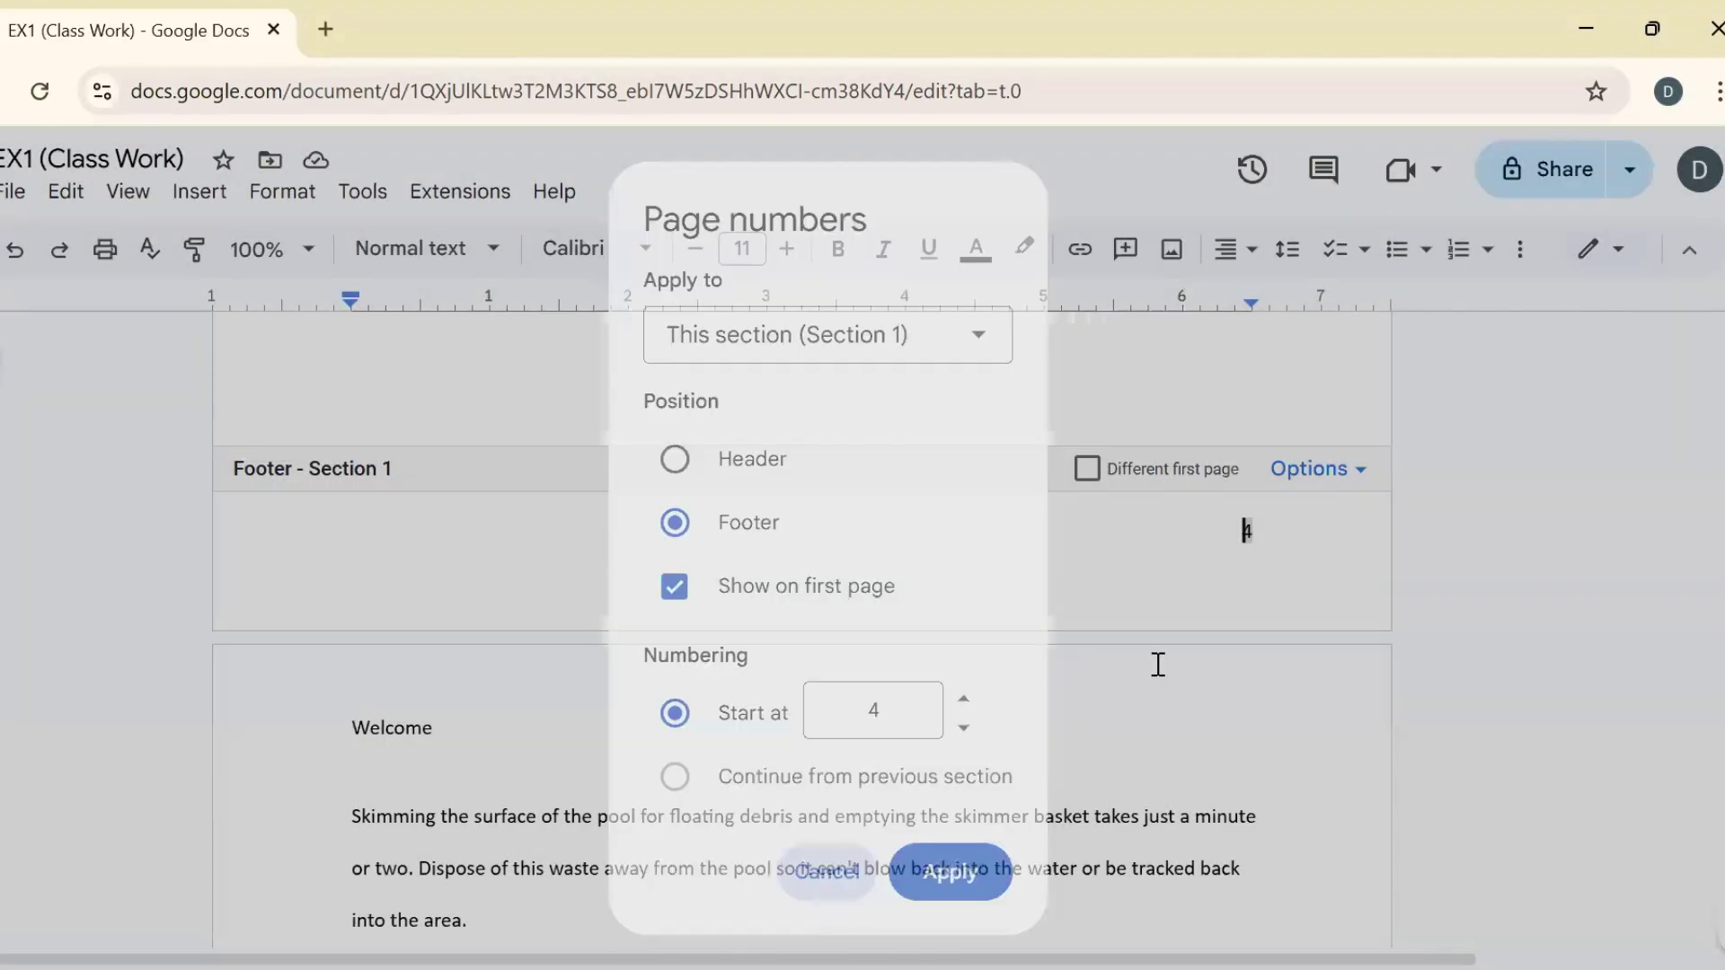
pyautogui.click(1348, 470)
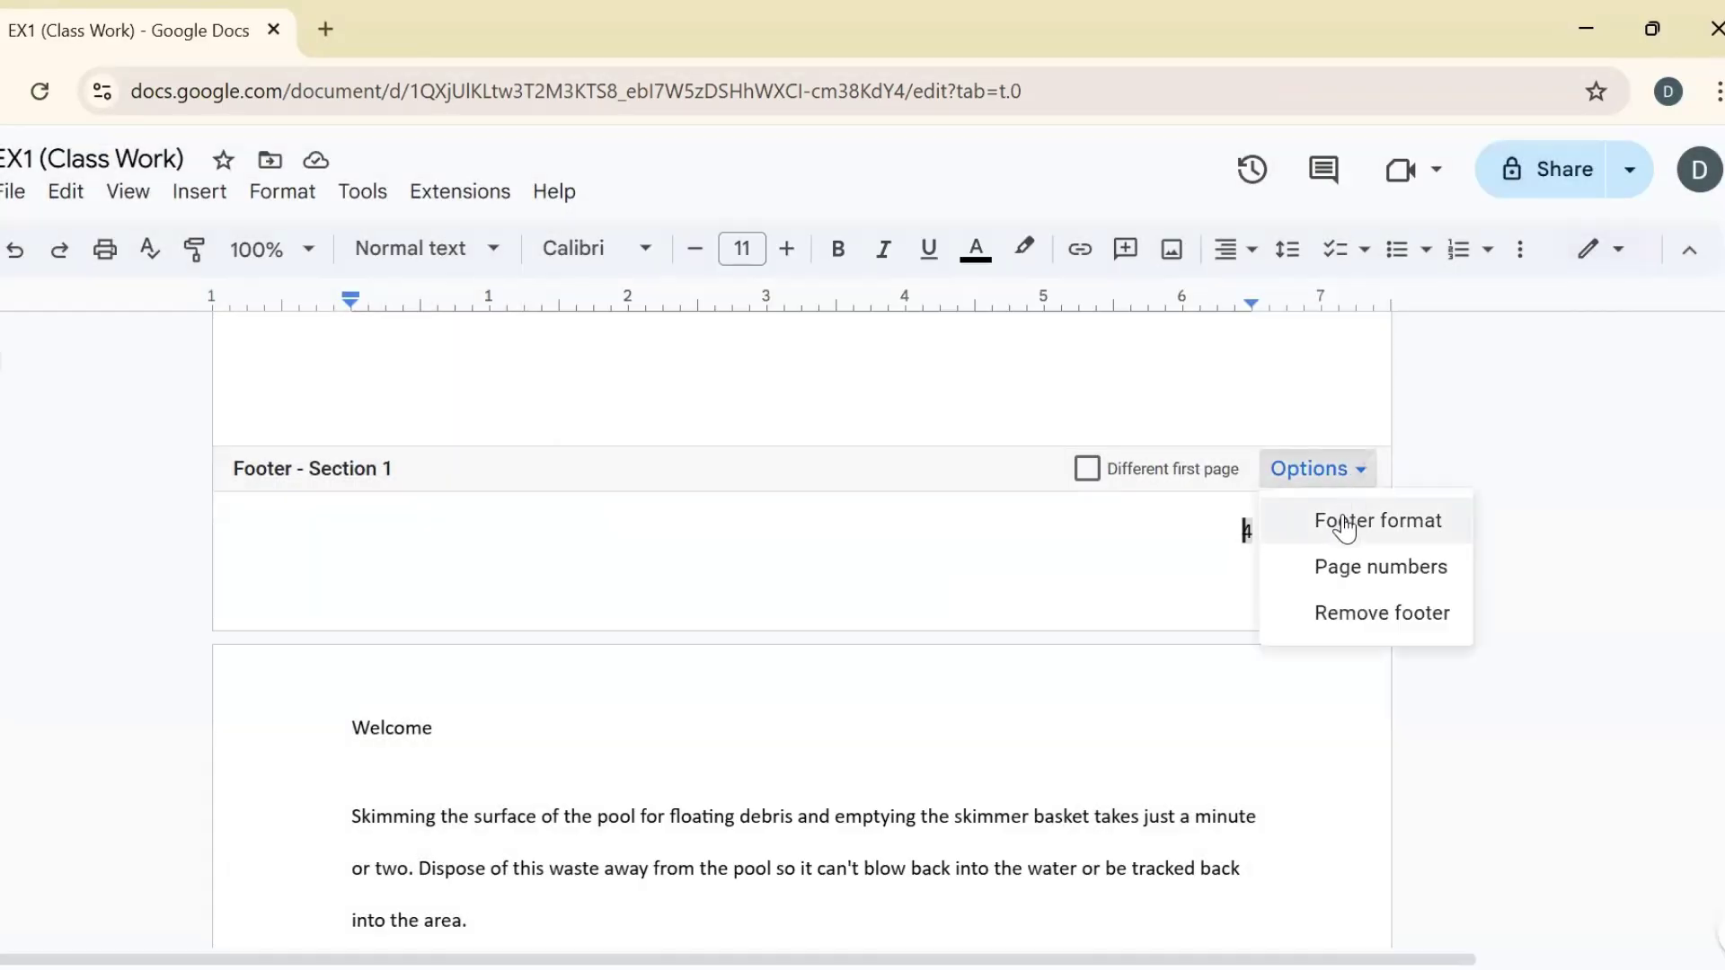
pyautogui.click(1344, 517)
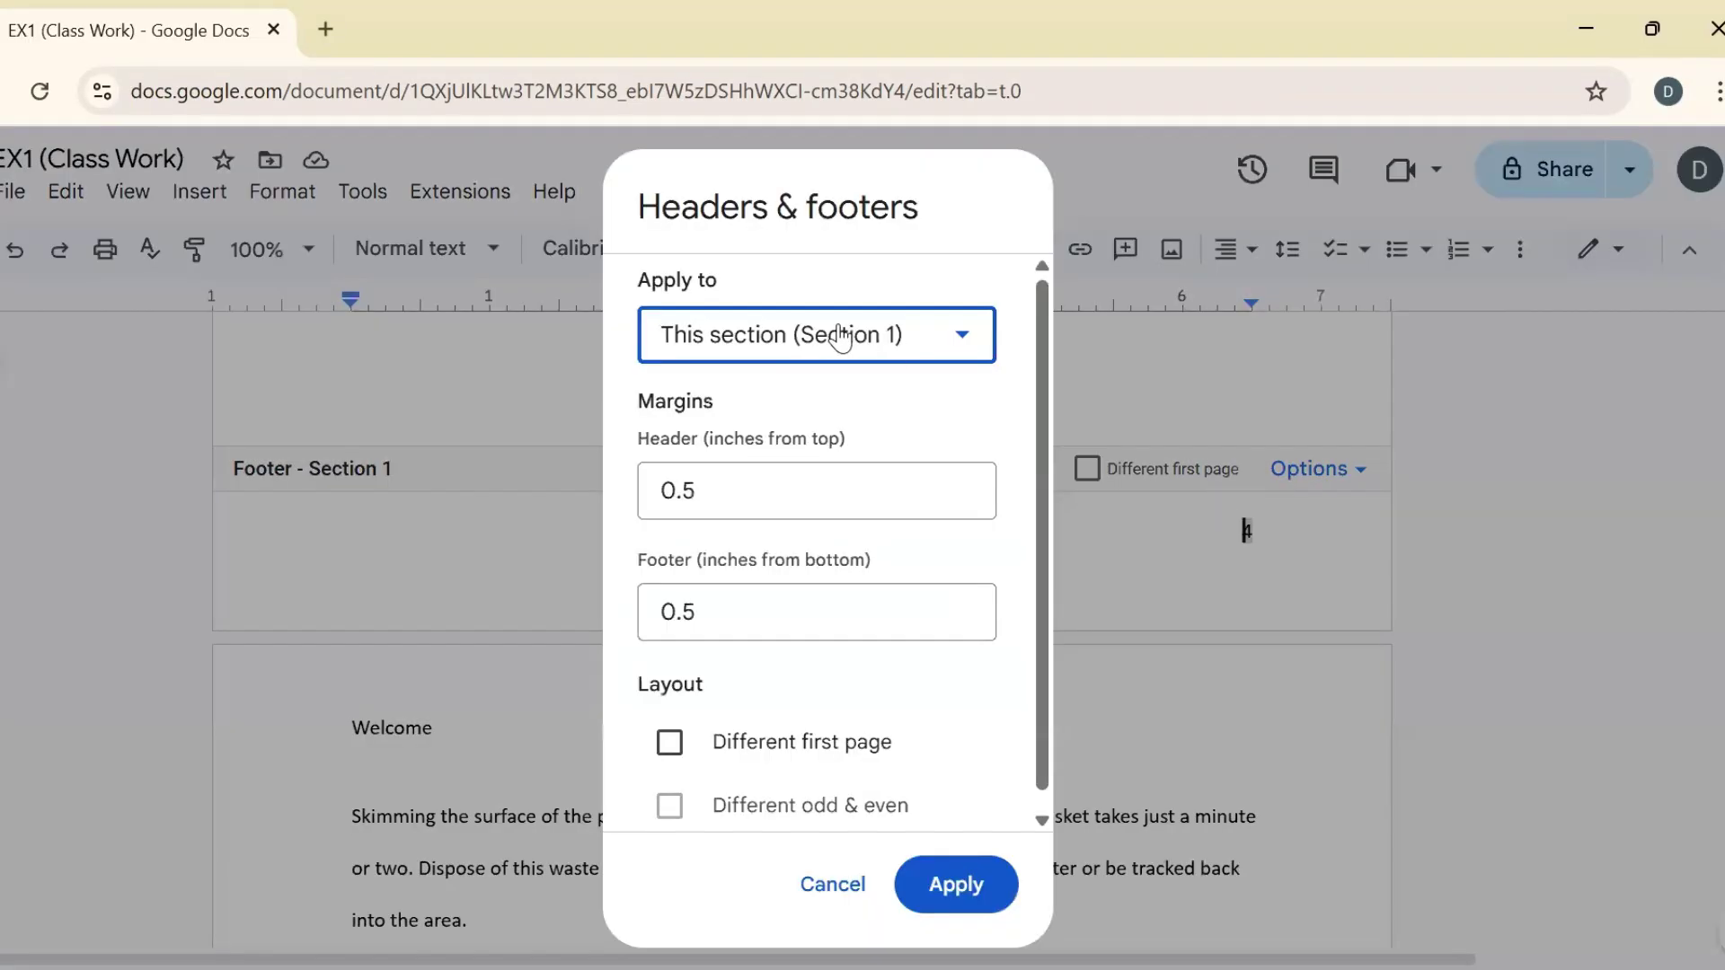
pyautogui.moveTo(1044, 336); pyautogui.dragTo(712, 401)
pyautogui.moveTo(1042, 749); pyautogui.dragTo(1044, 766)
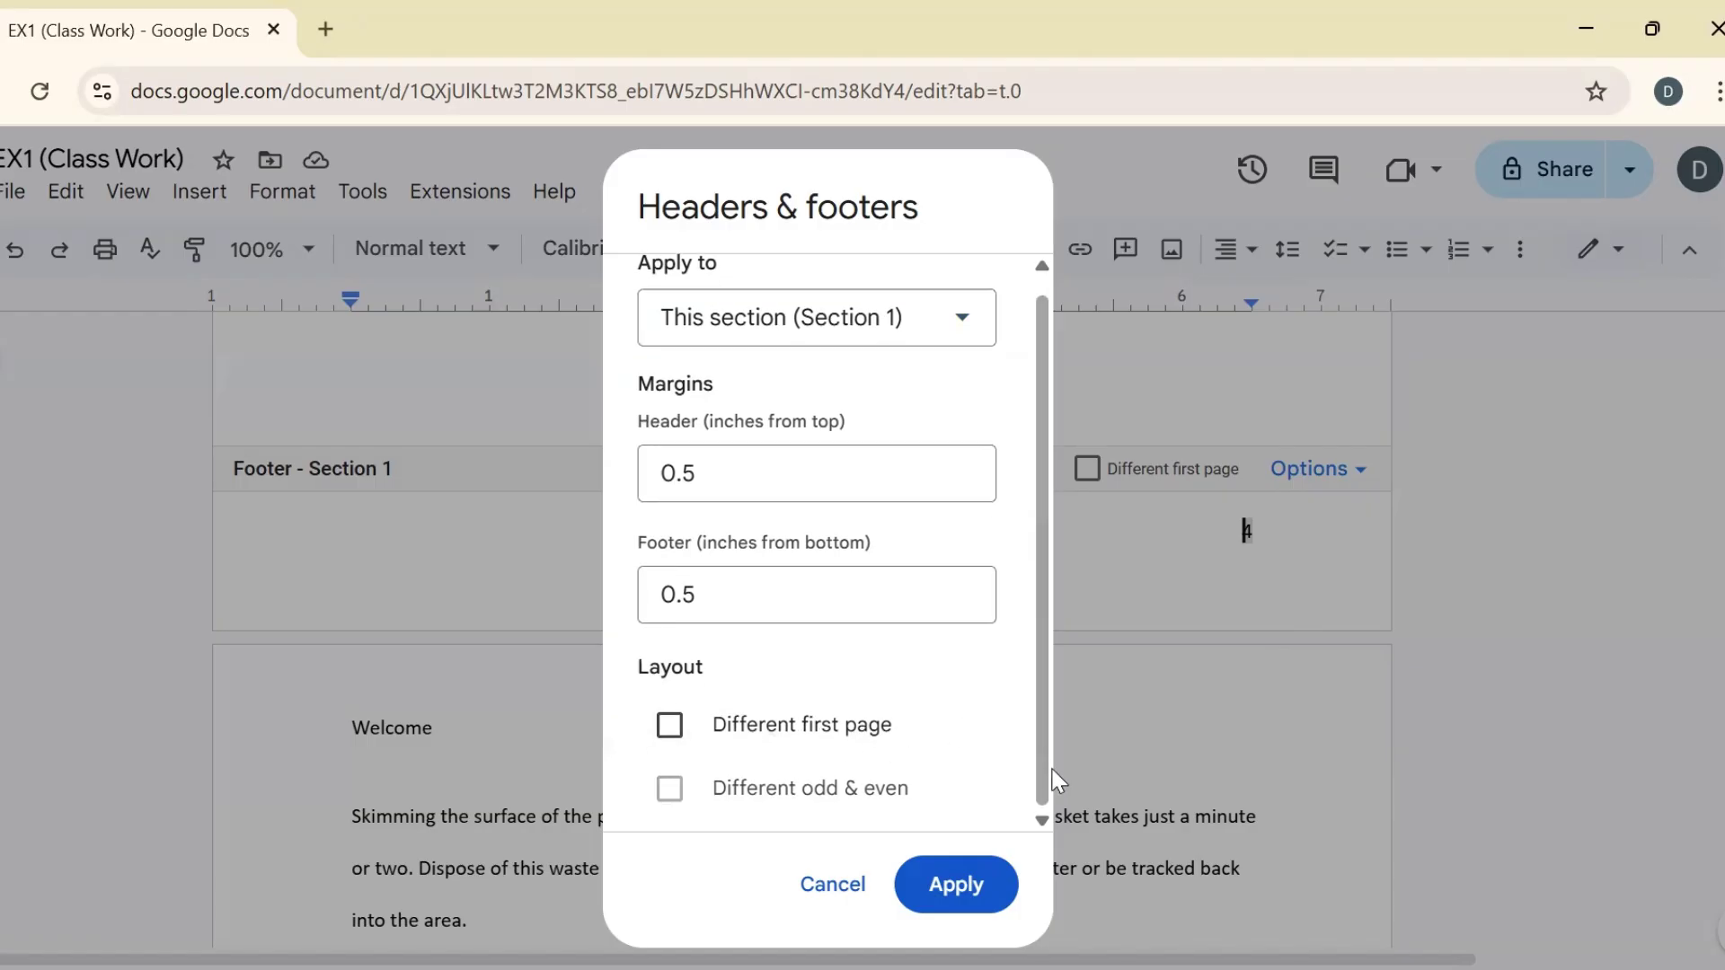
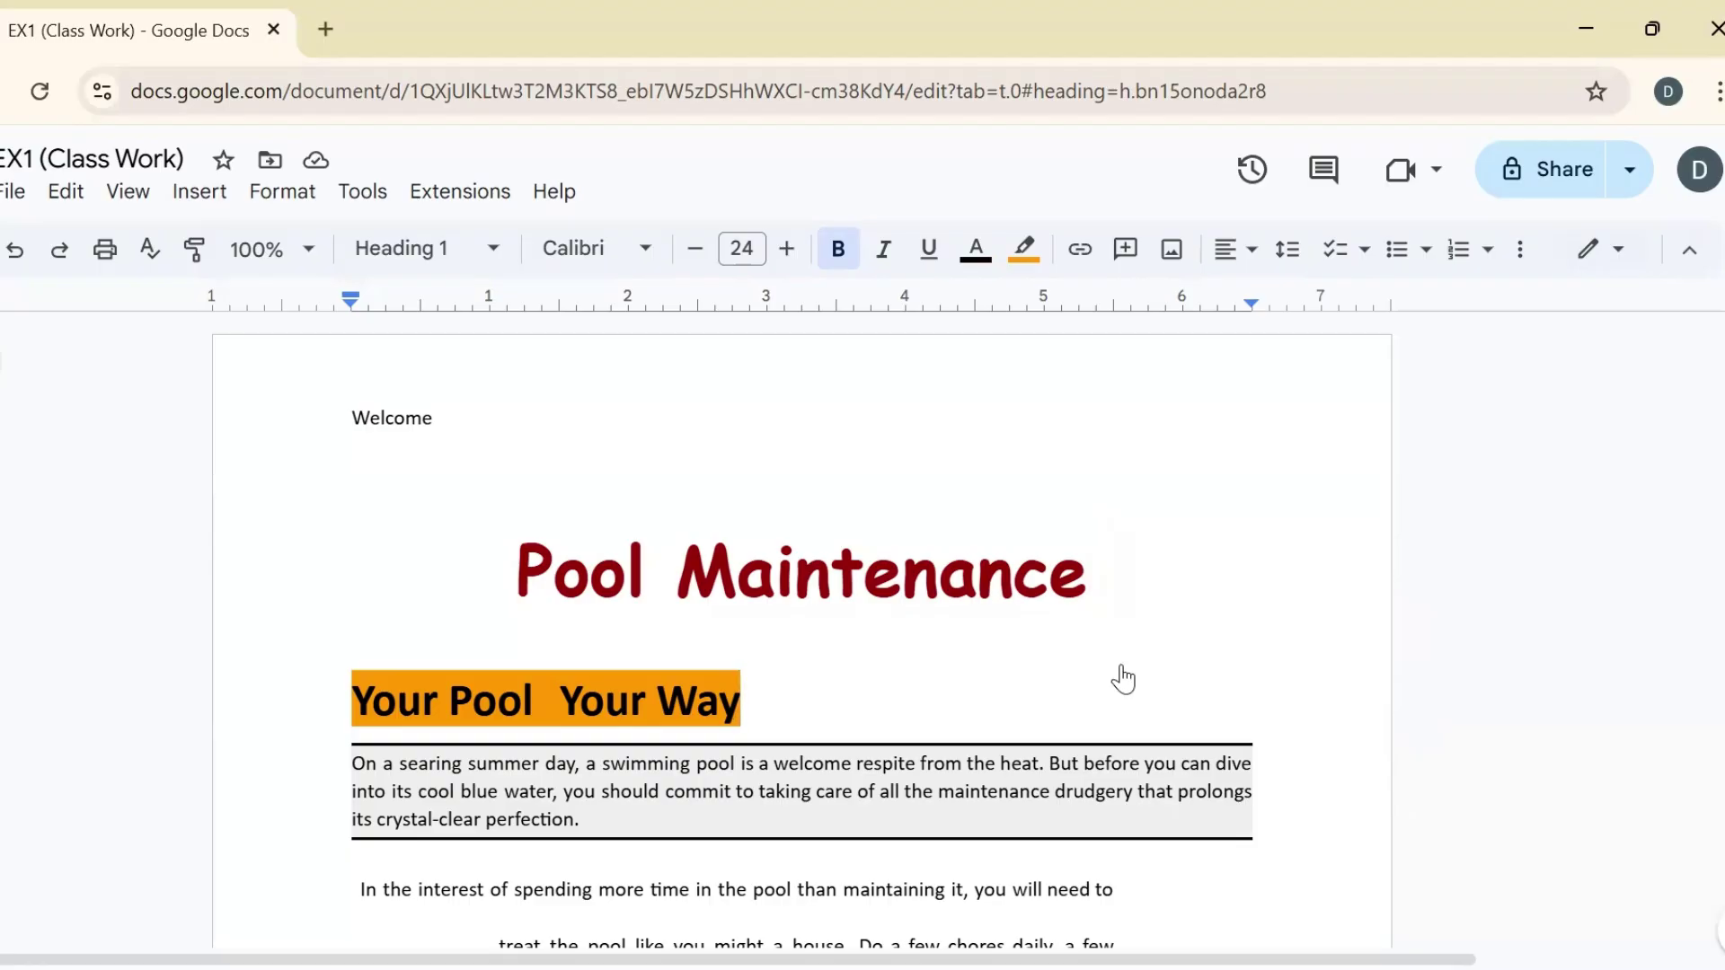
# Switch the document to Pageless format and then back to Pages format.
pyautogui.click(286, 194)
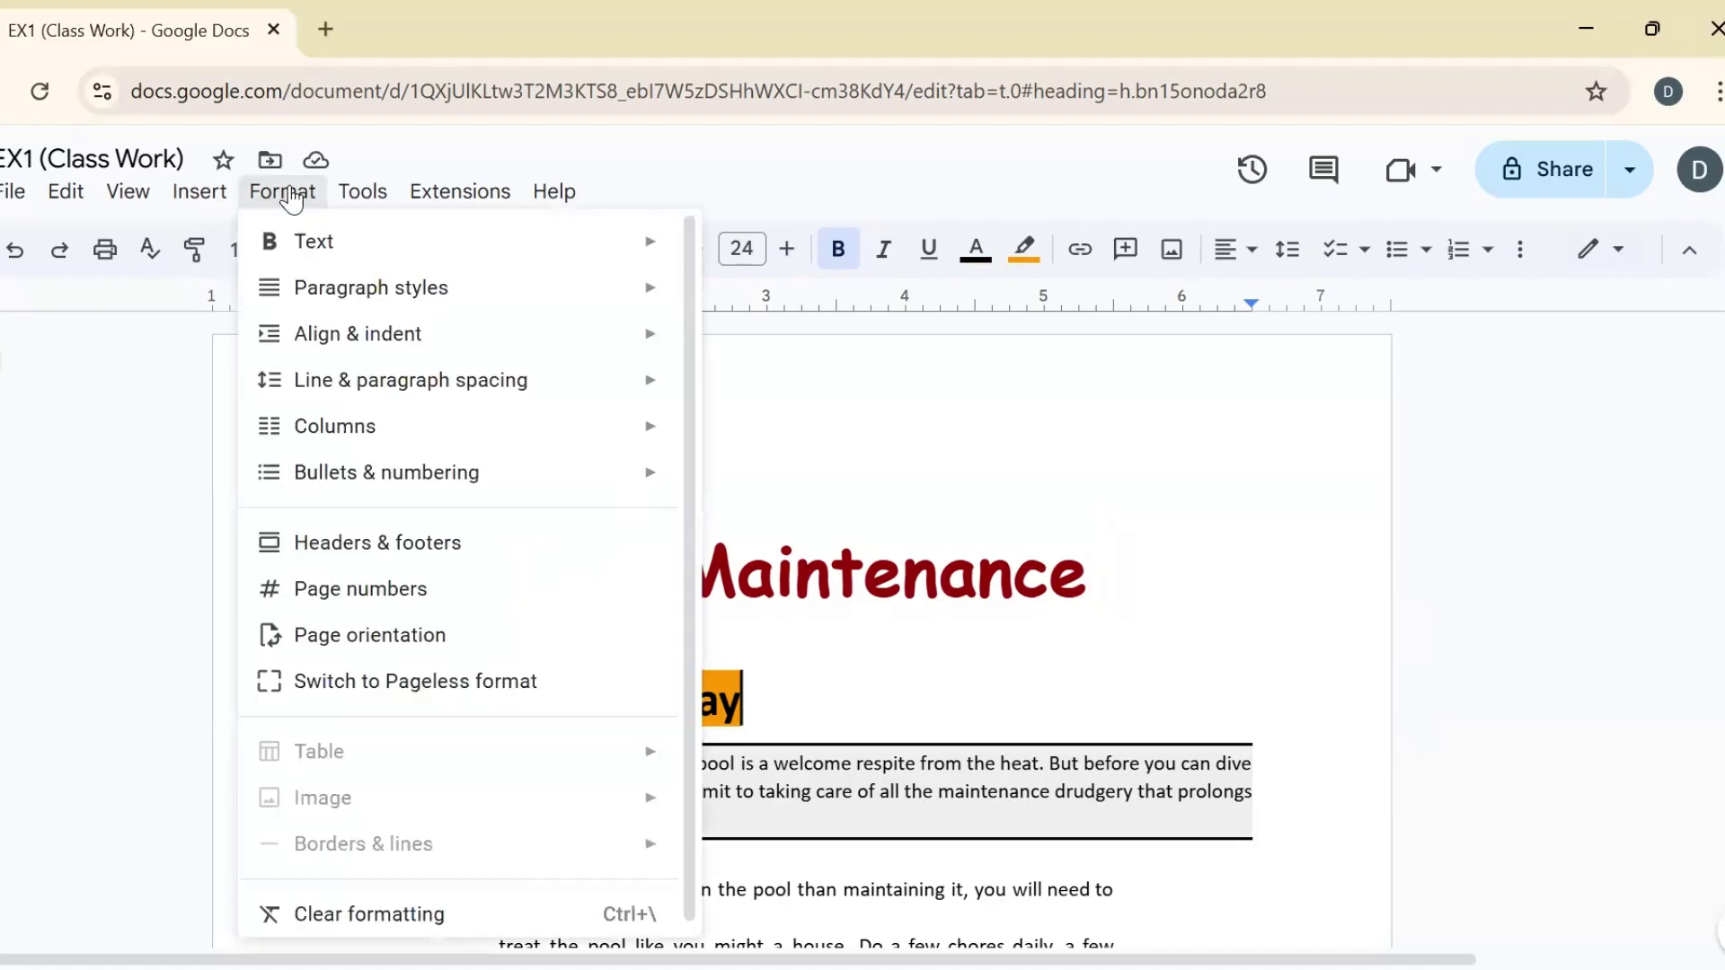
pyautogui.click(370, 685)
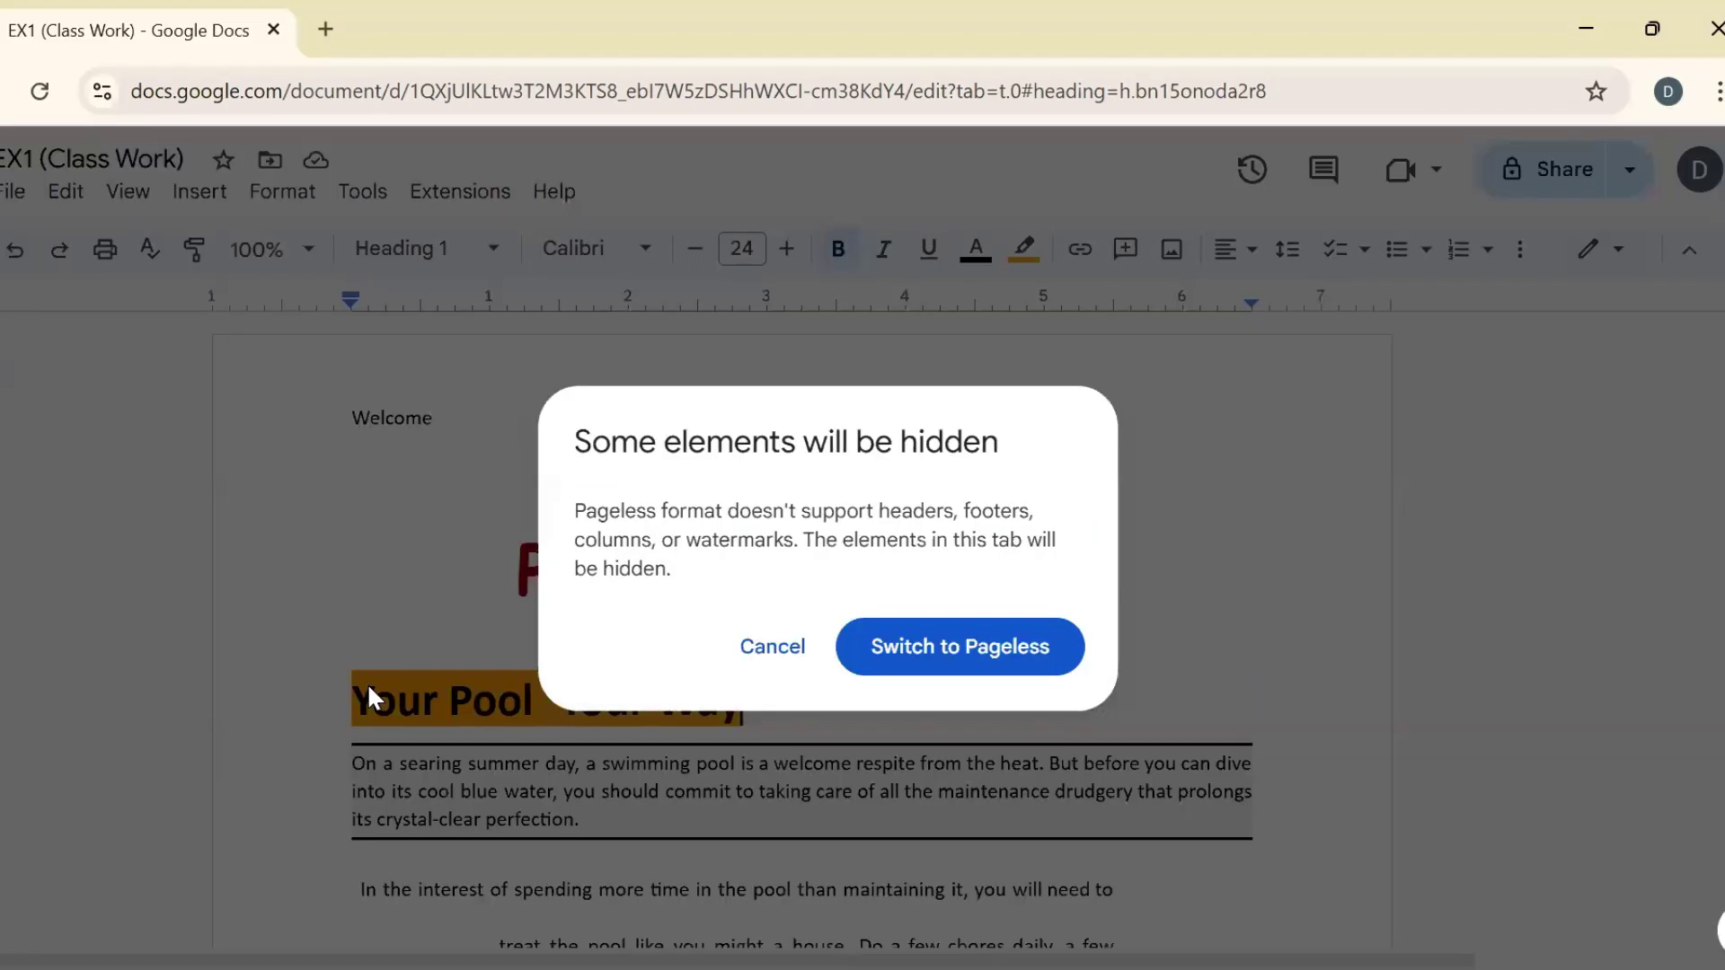
pyautogui.click(988, 651)
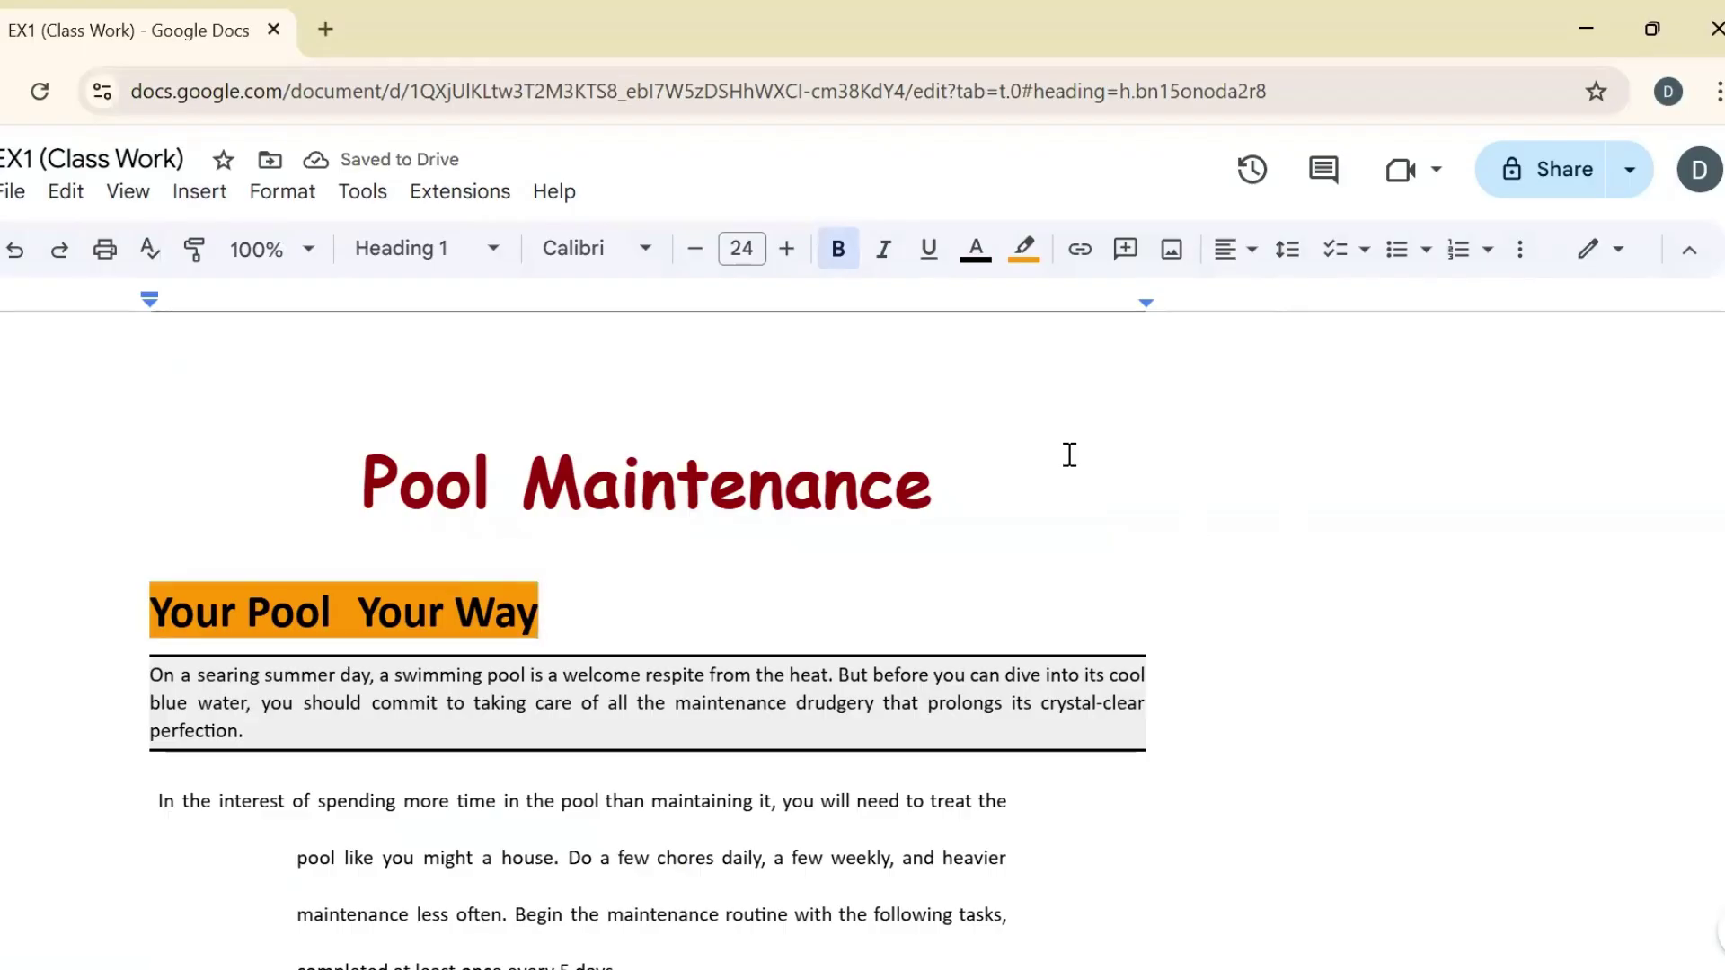
pyautogui.click(294, 202)
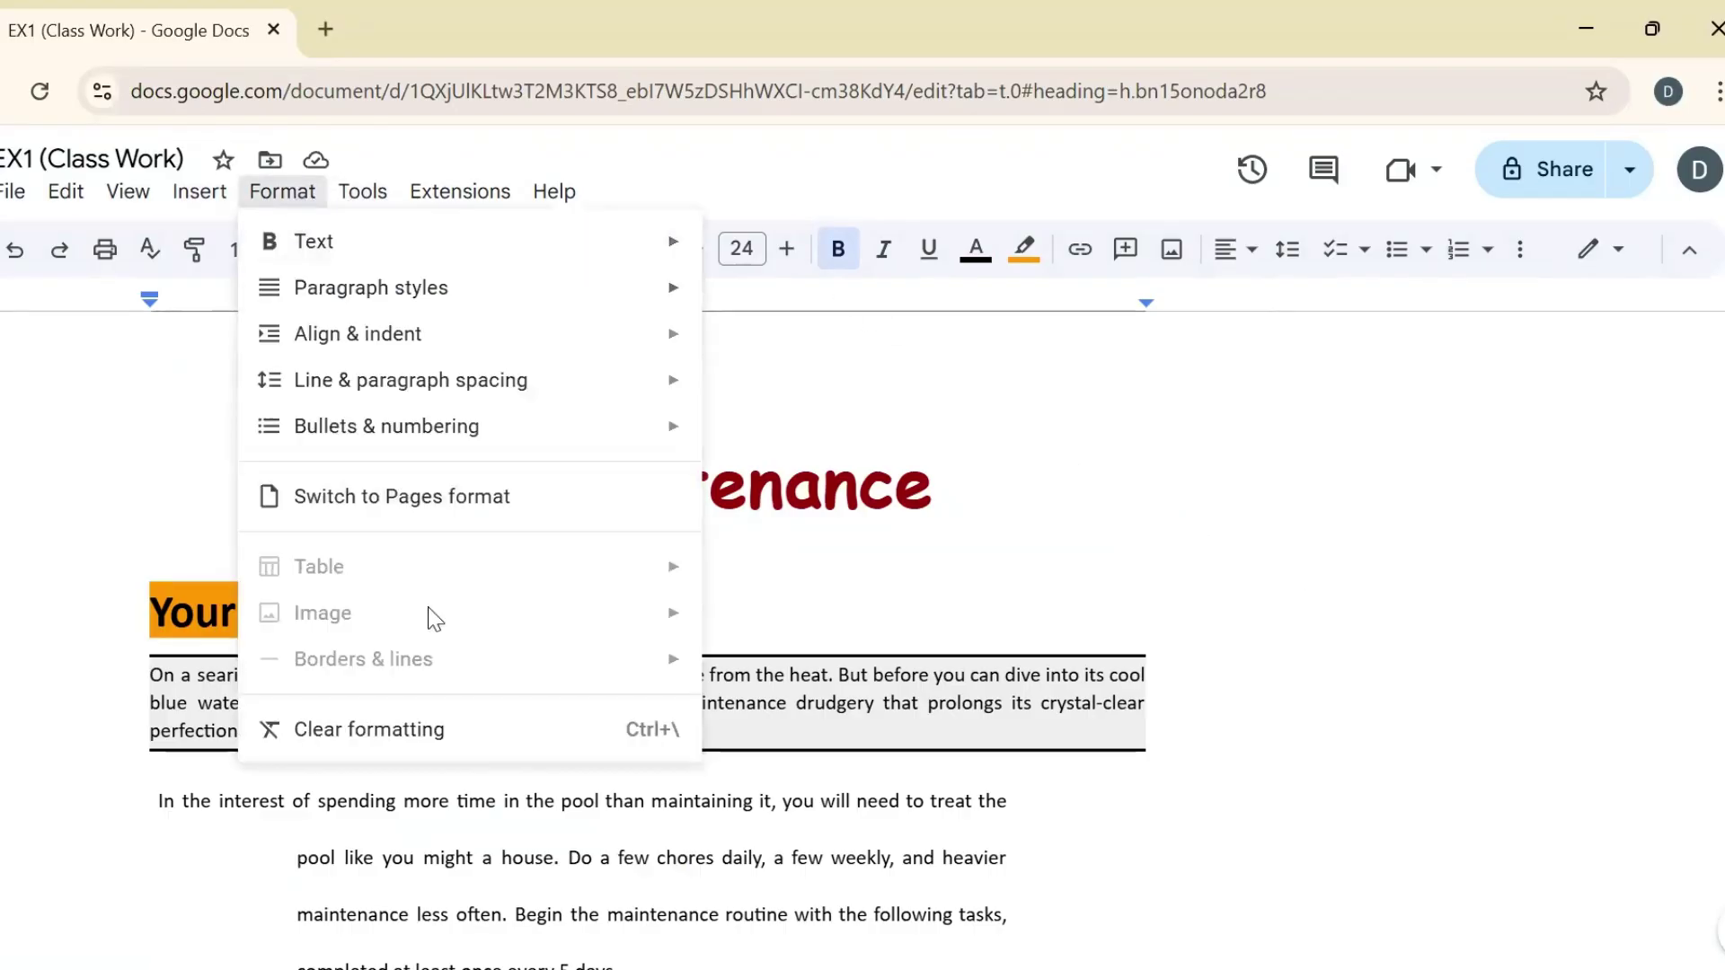
pyautogui.click(494, 508)
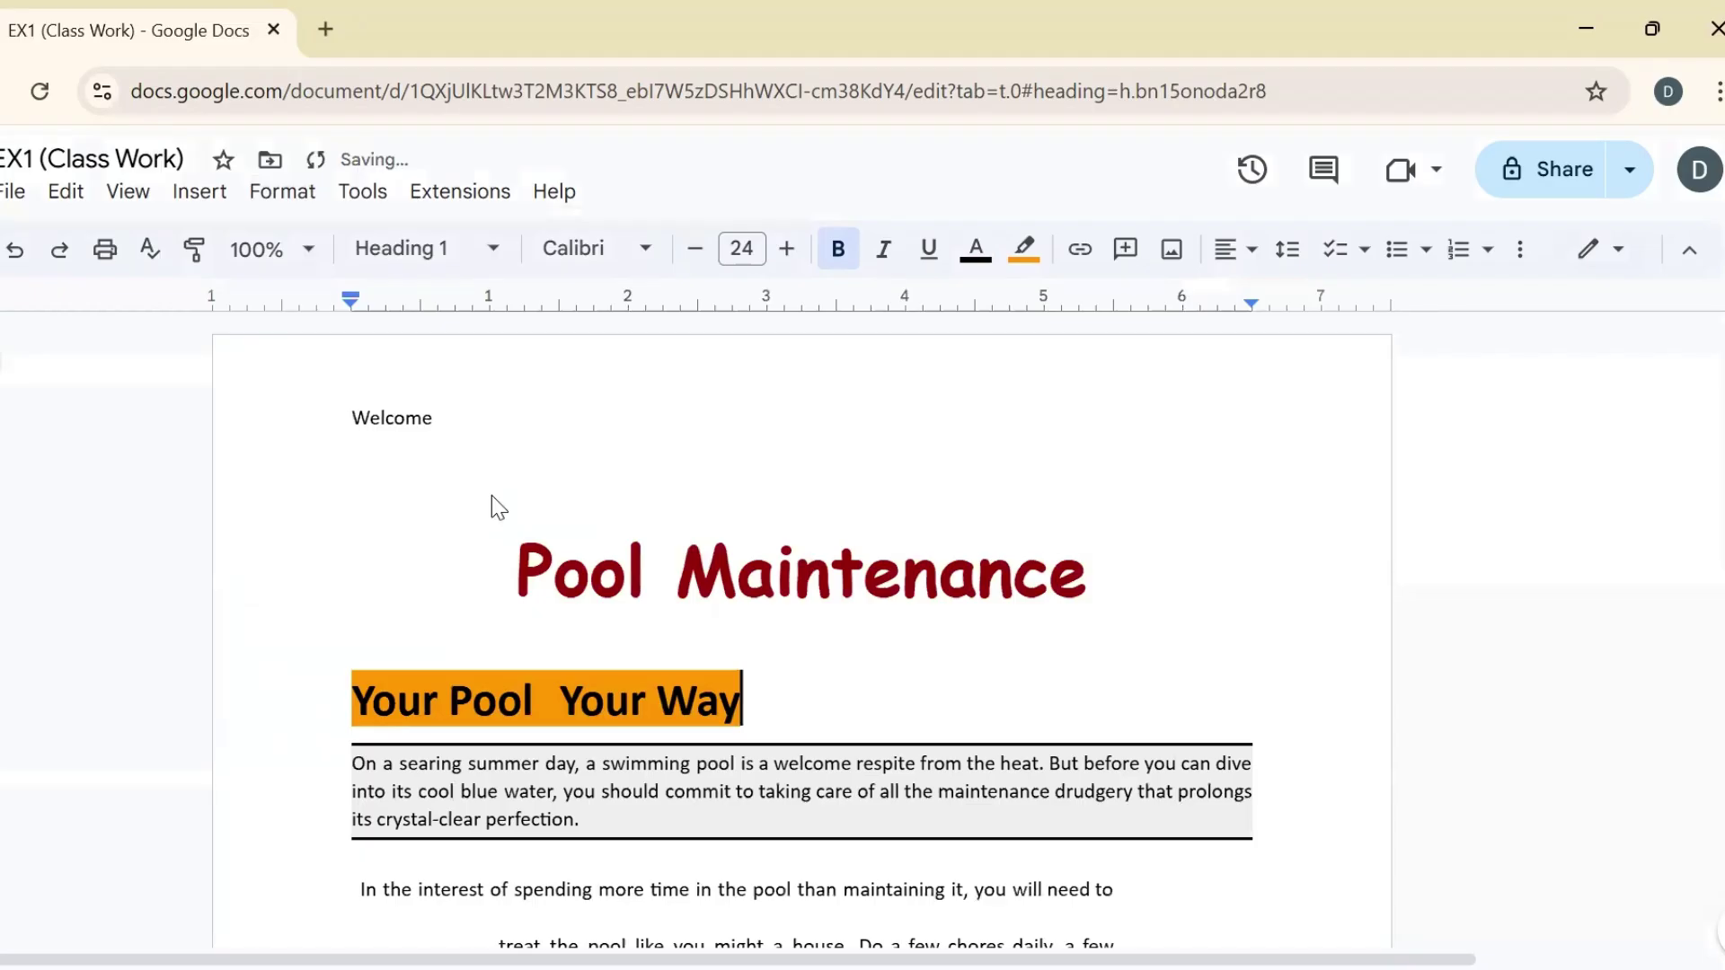
# Search the web for "hardware" images and insert the green circuit board picture at the end of the "Your Pool Your Way" heading.
pyautogui.click(981, 508)
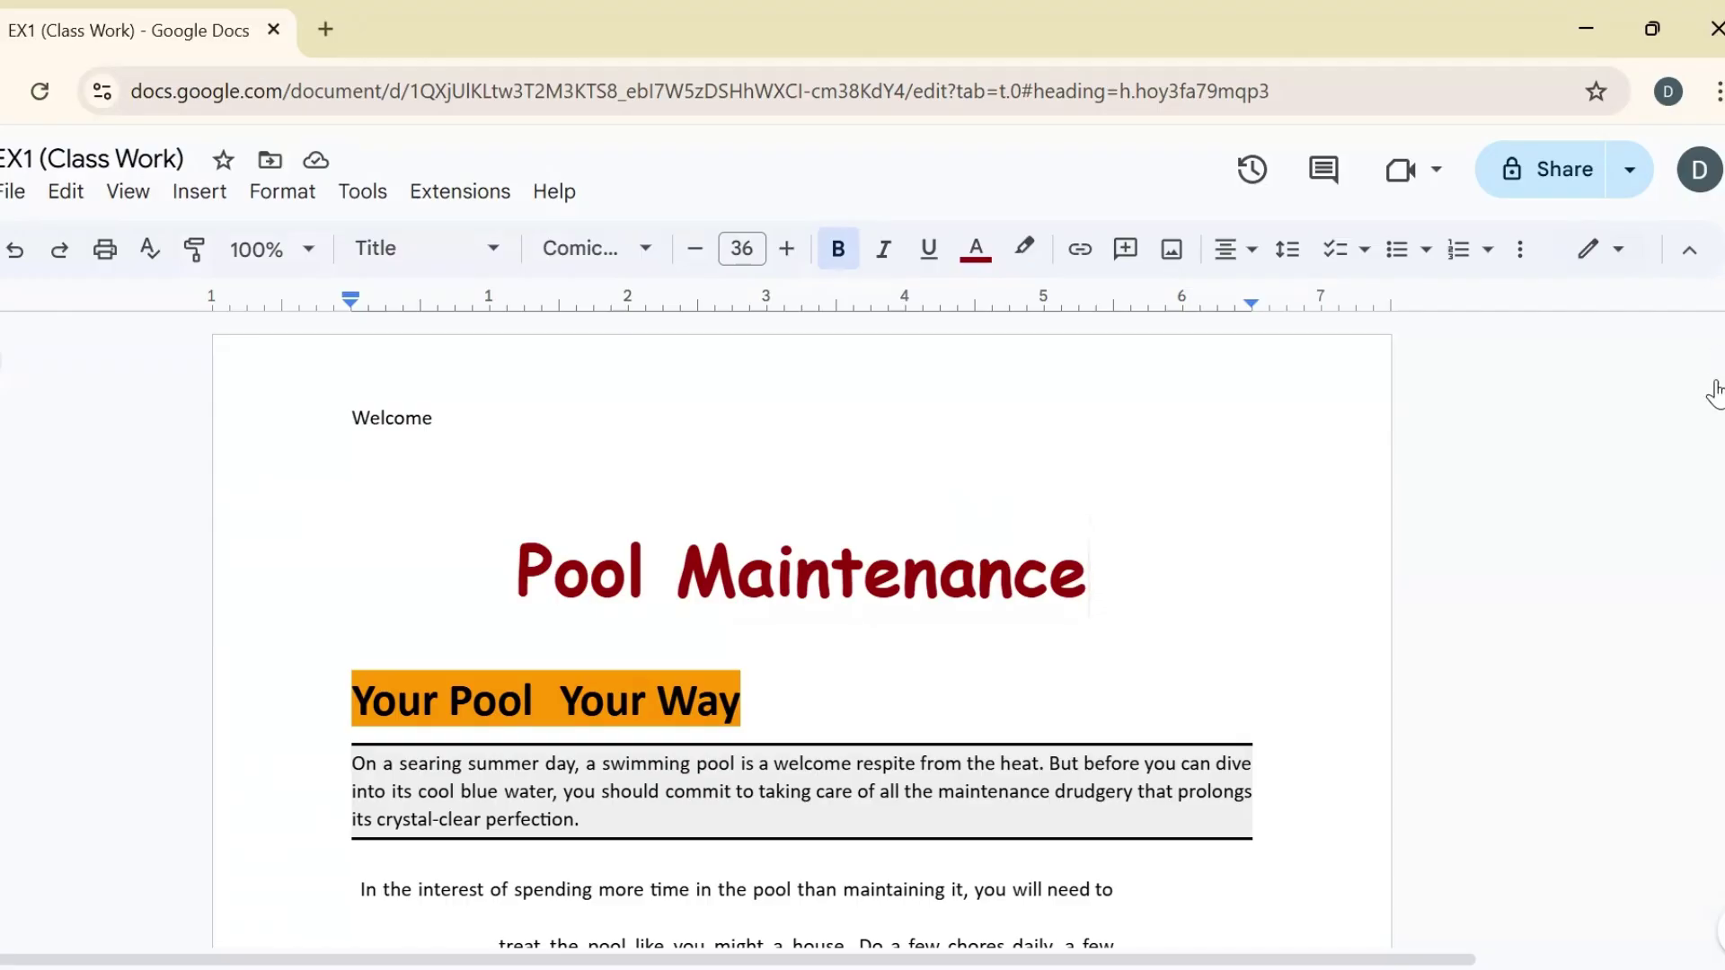
pyautogui.moveTo(1712, 352)
pyautogui.mouseDown()
pyautogui.moveTo(1711, 388)
pyautogui.moveTo(1714, 364)
pyautogui.mouseUp()
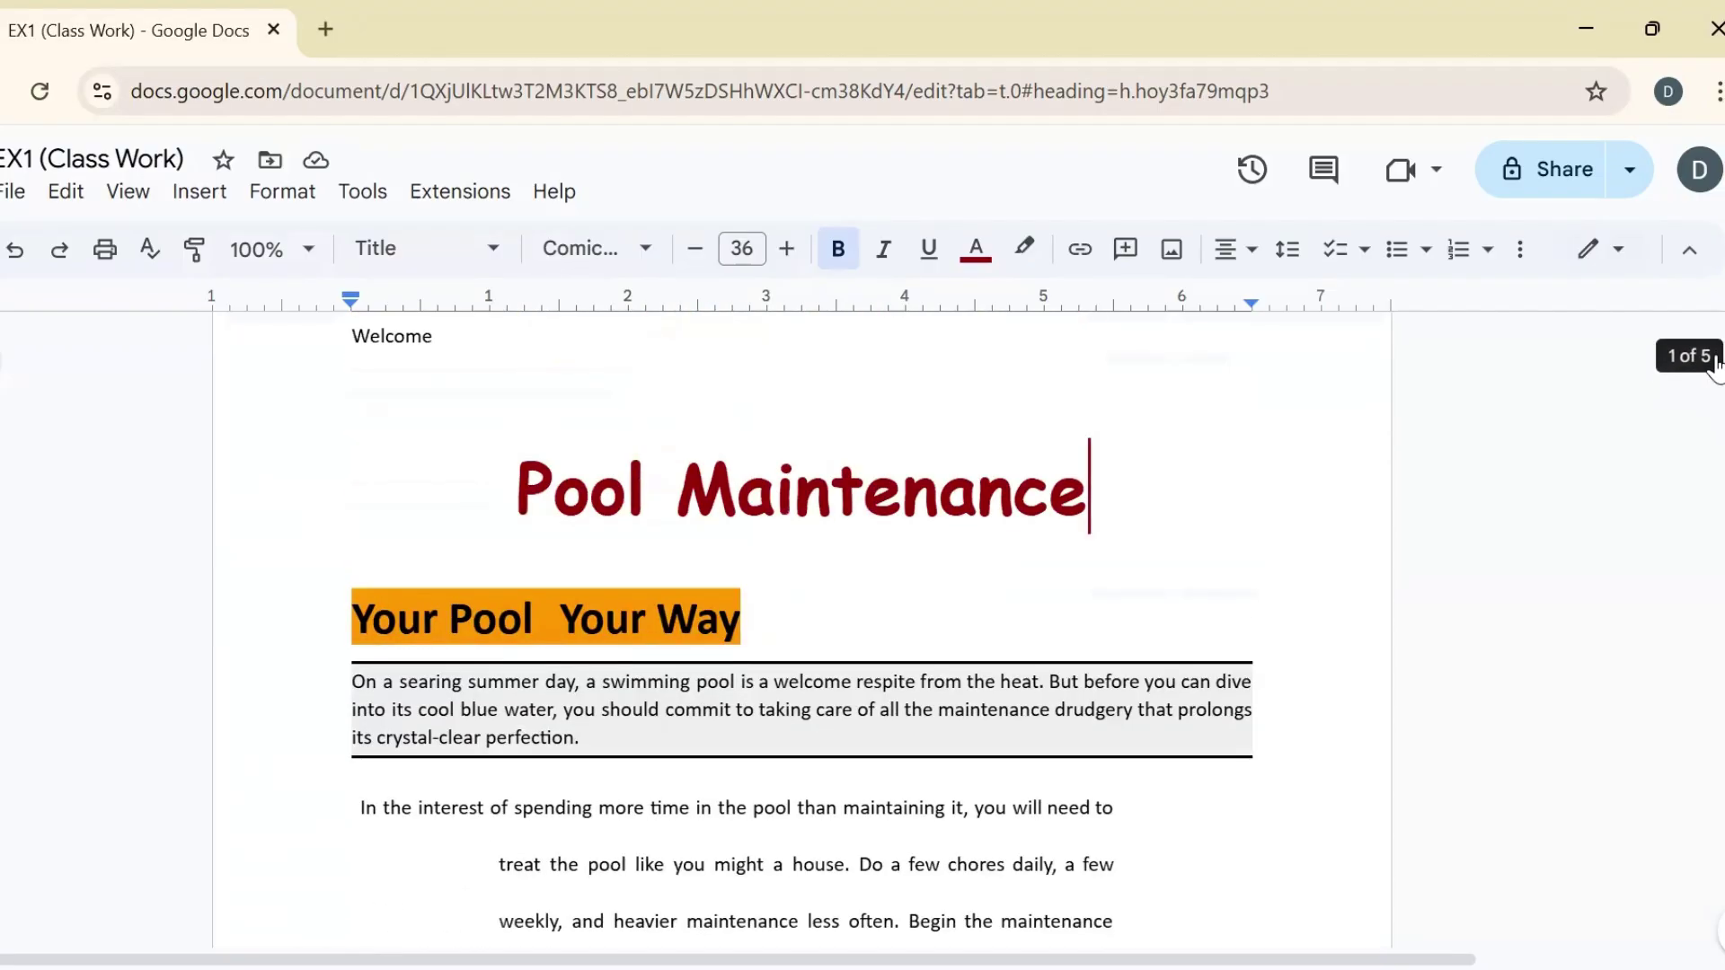
pyautogui.click(831, 593)
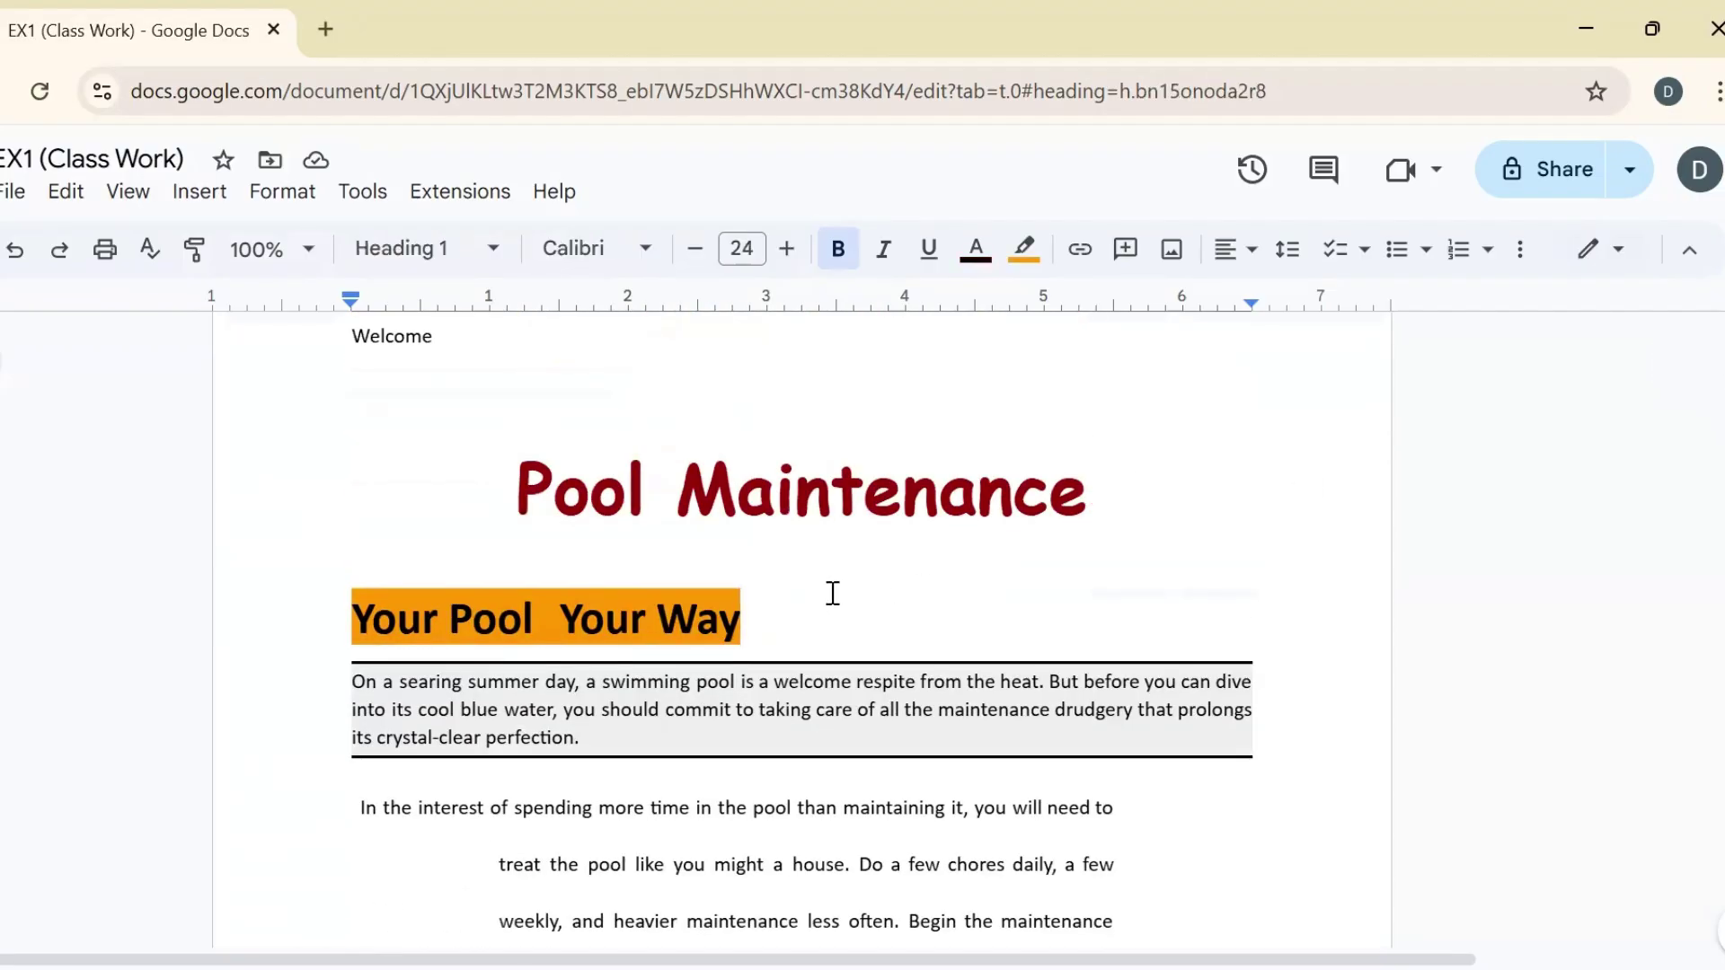
pyautogui.click(200, 192)
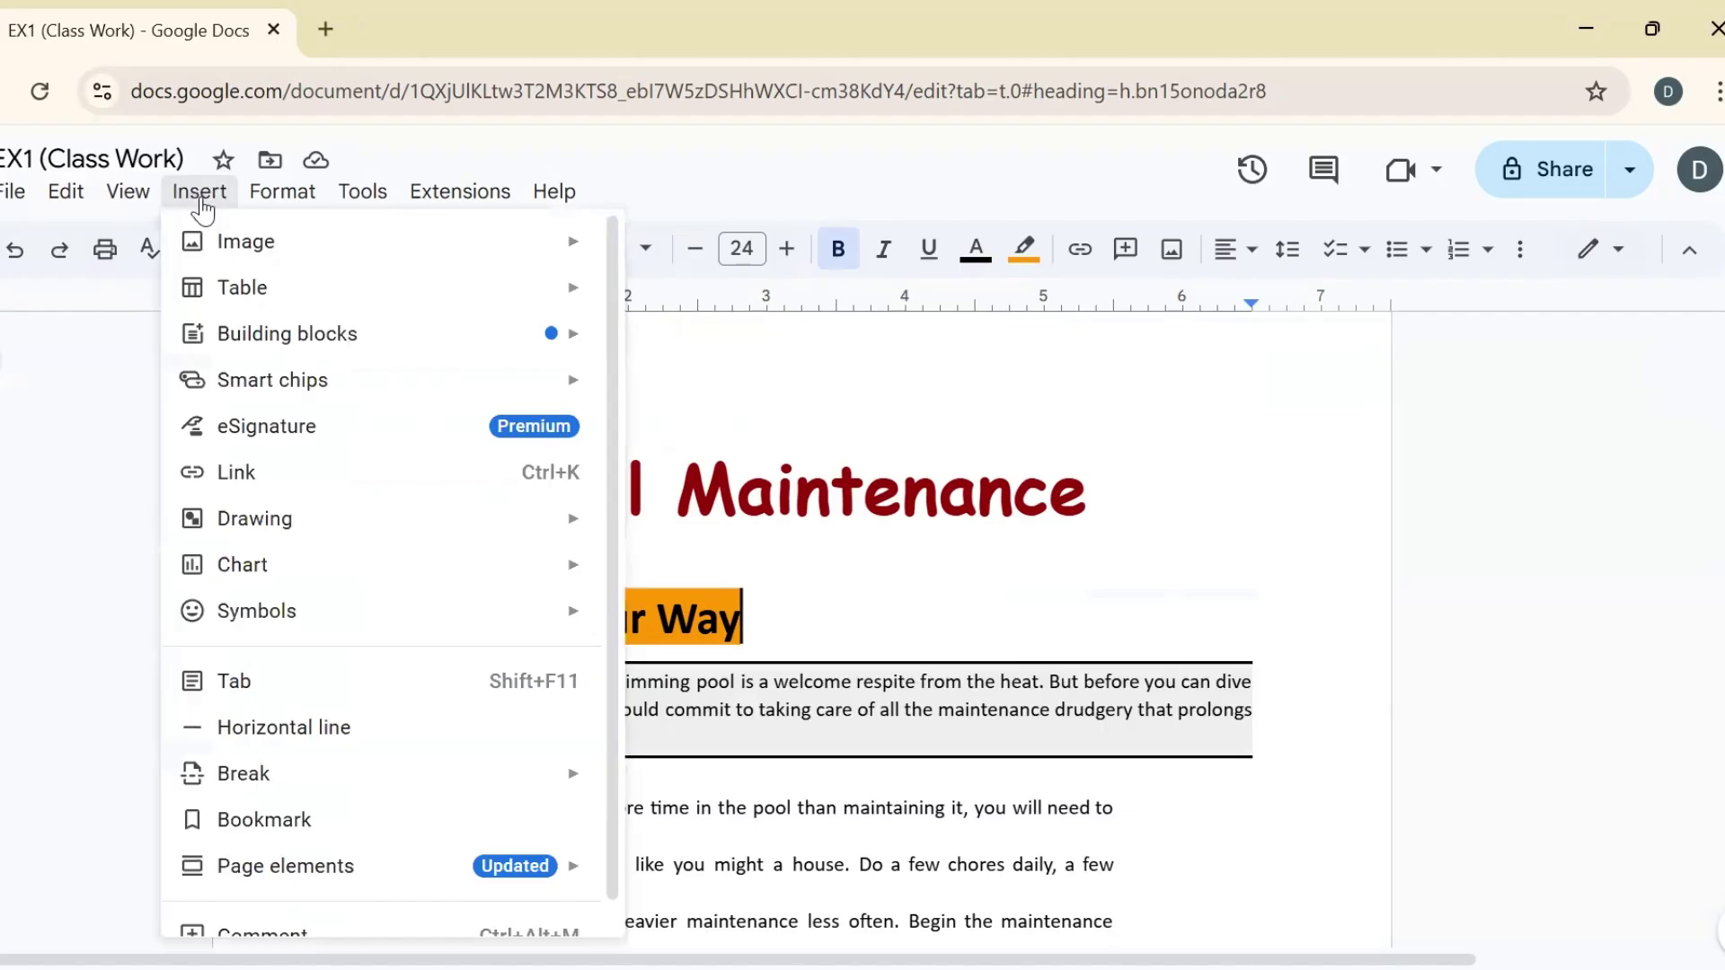
pyautogui.moveTo(250, 256)
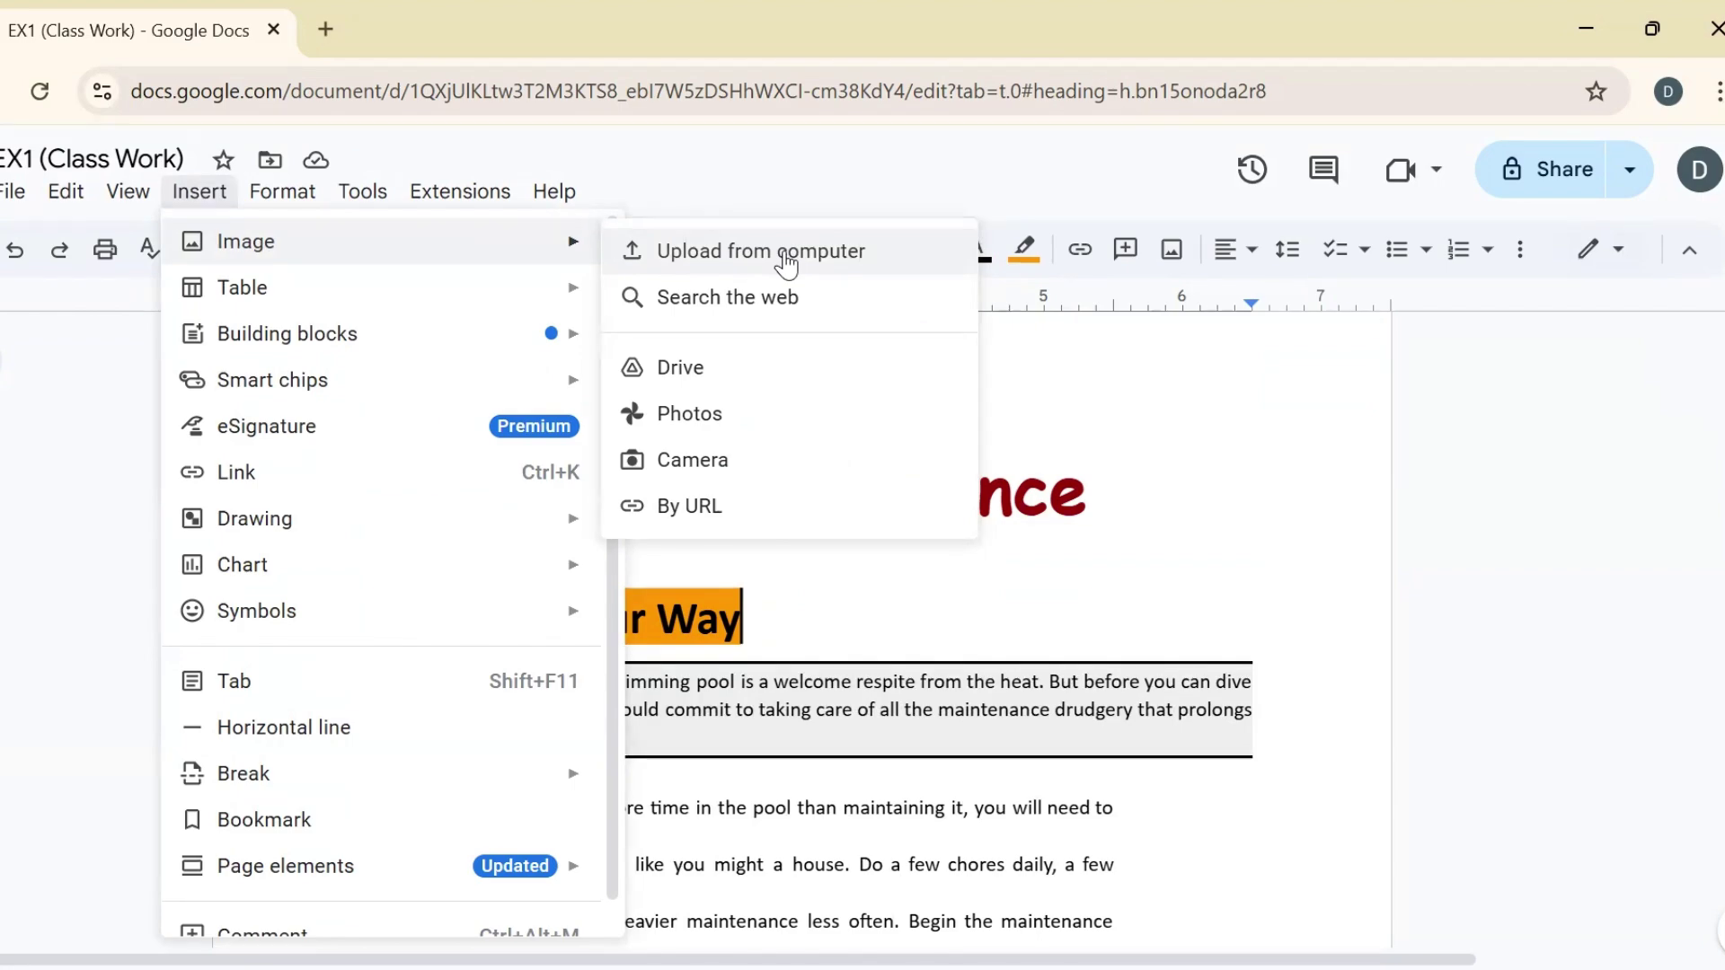
pyautogui.click(763, 292)
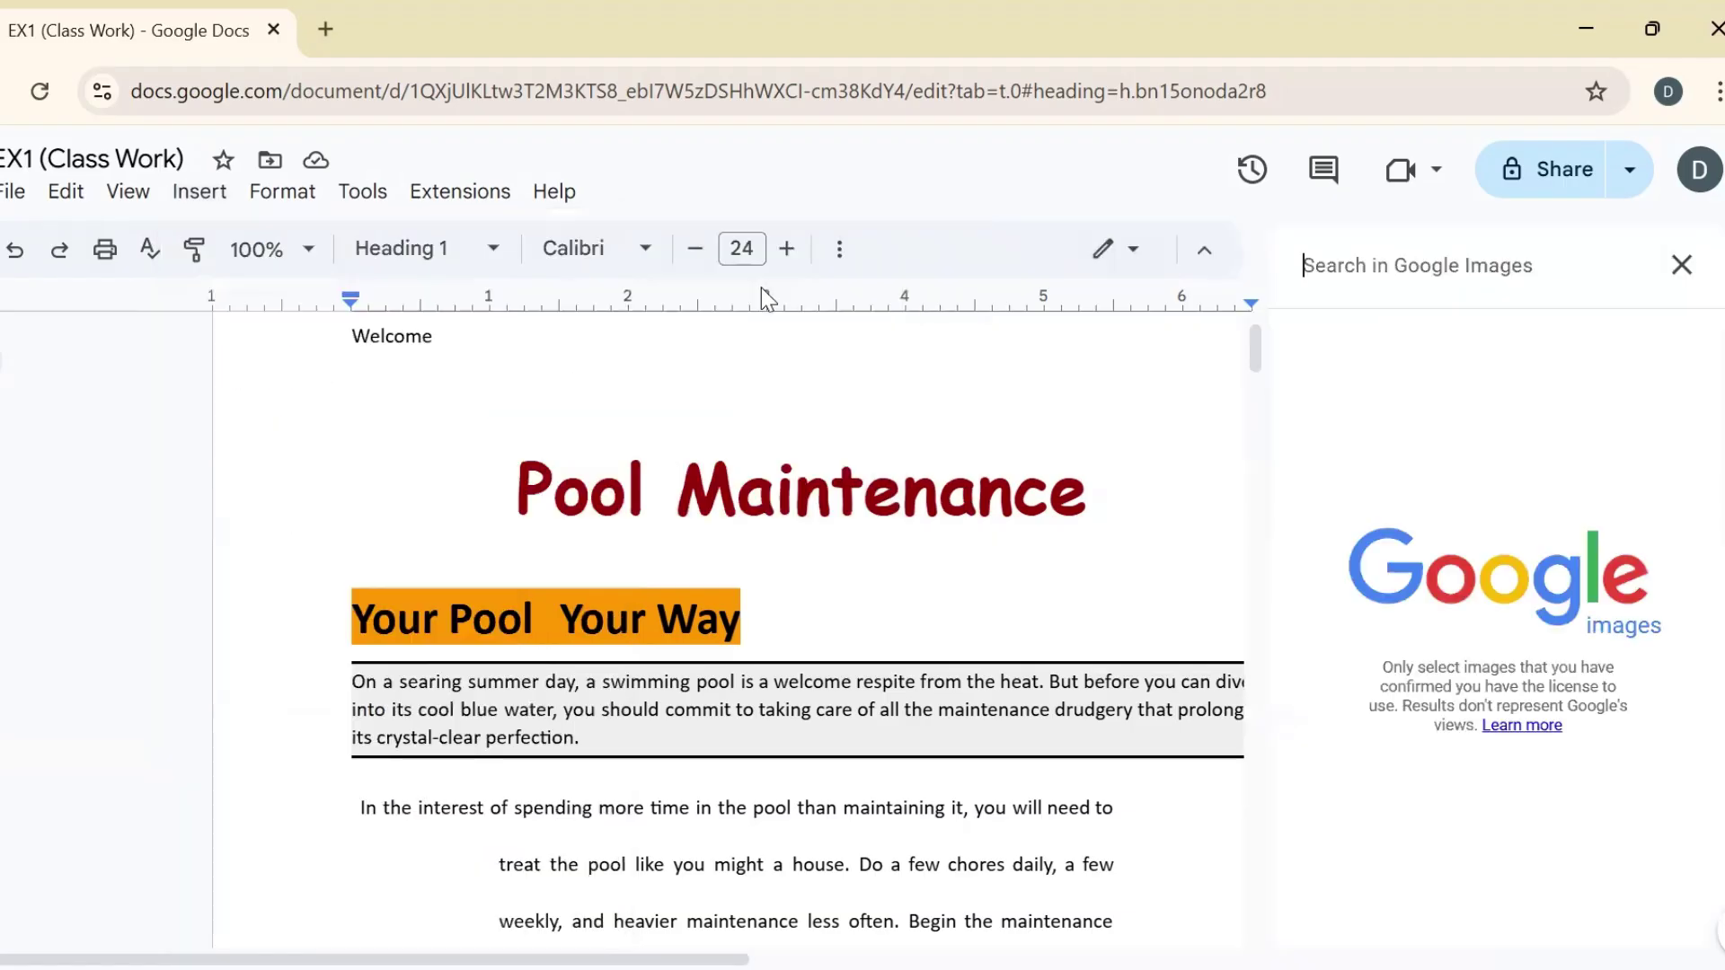
pyautogui.write('hardware')
pyautogui.press('Return')
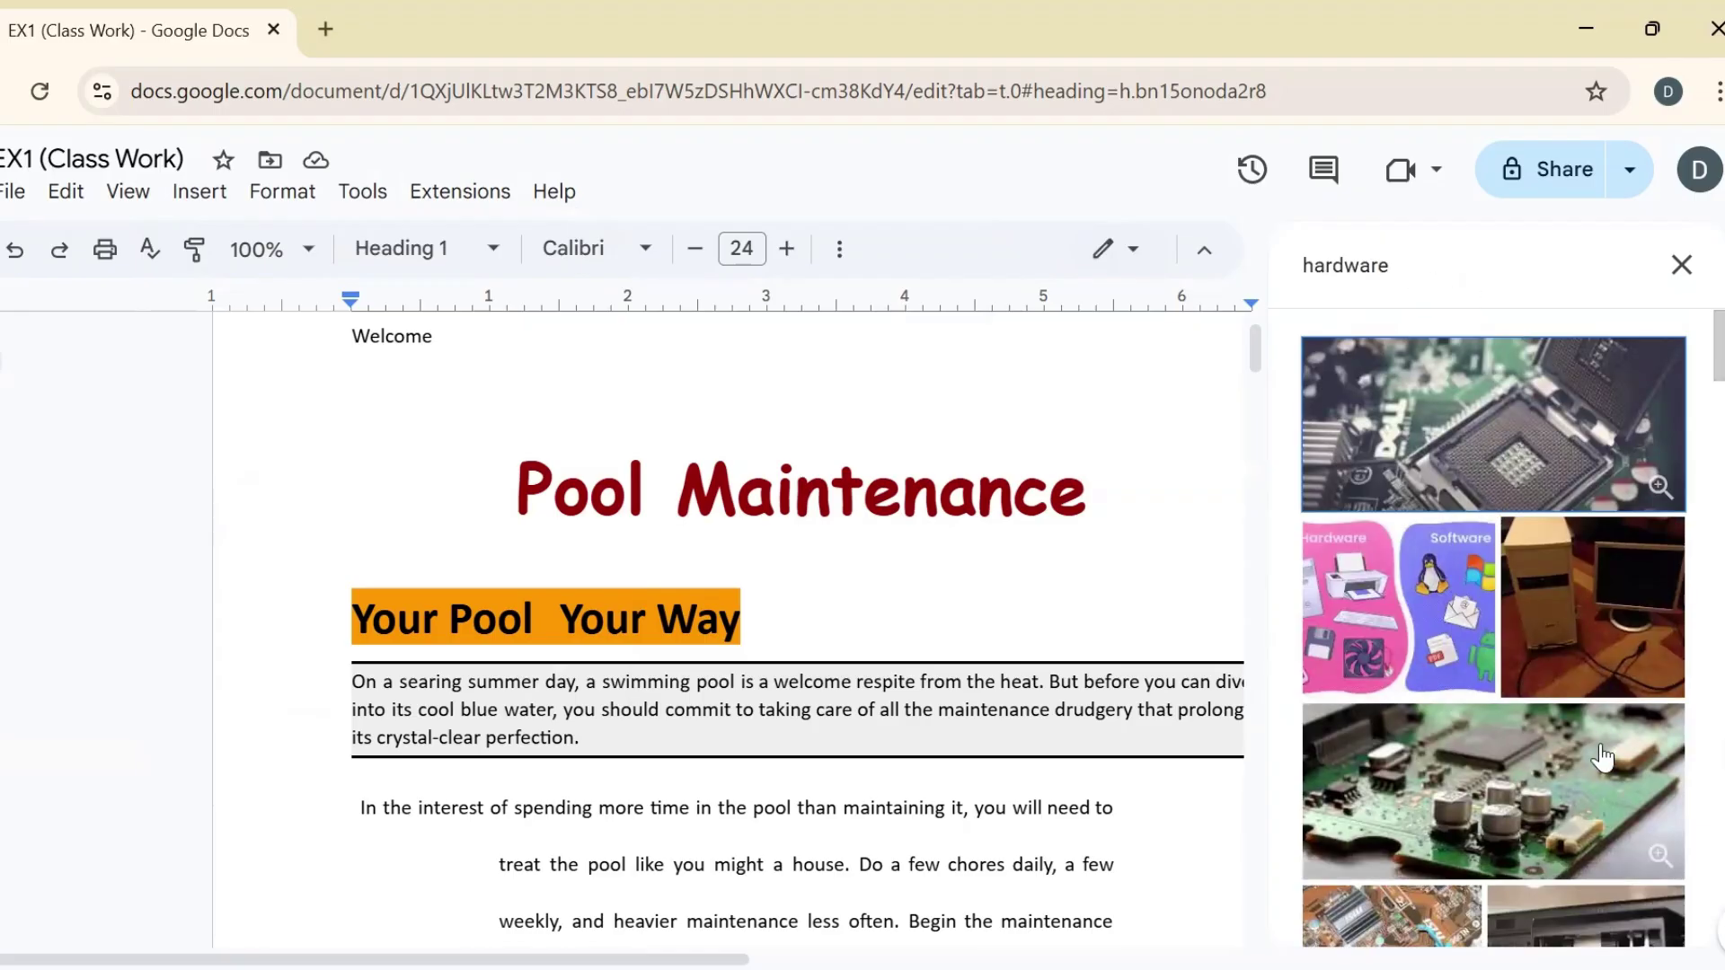
pyautogui.click(1470, 798)
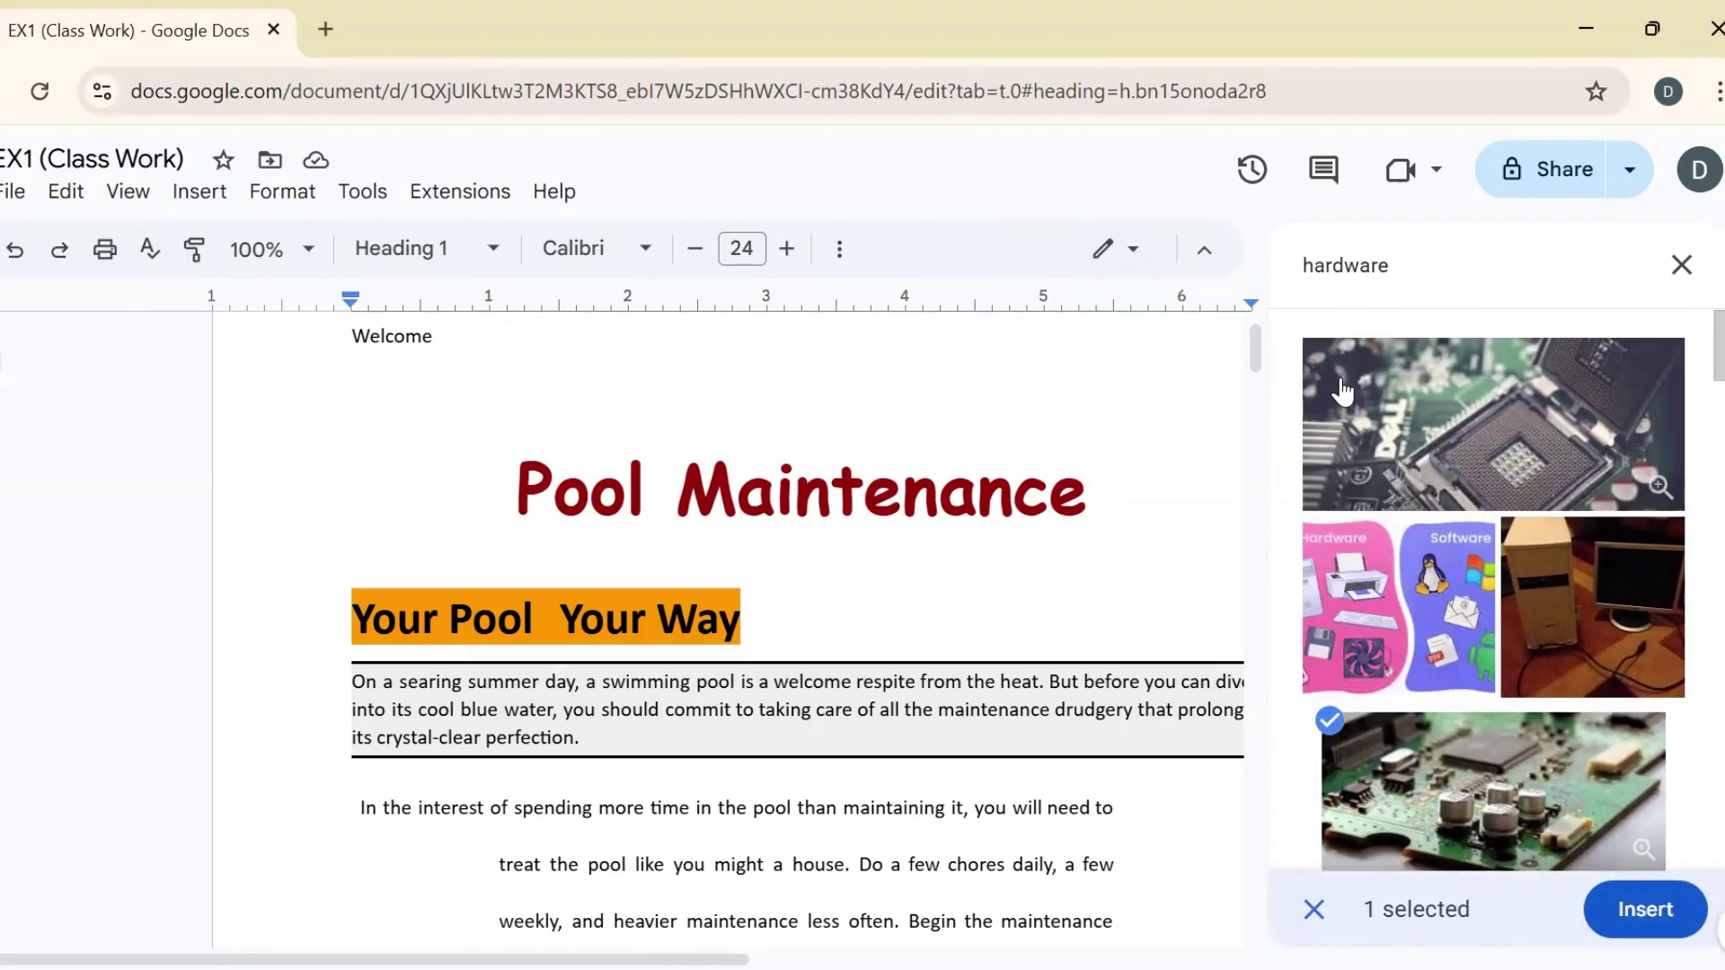
pyautogui.click(1646, 925)
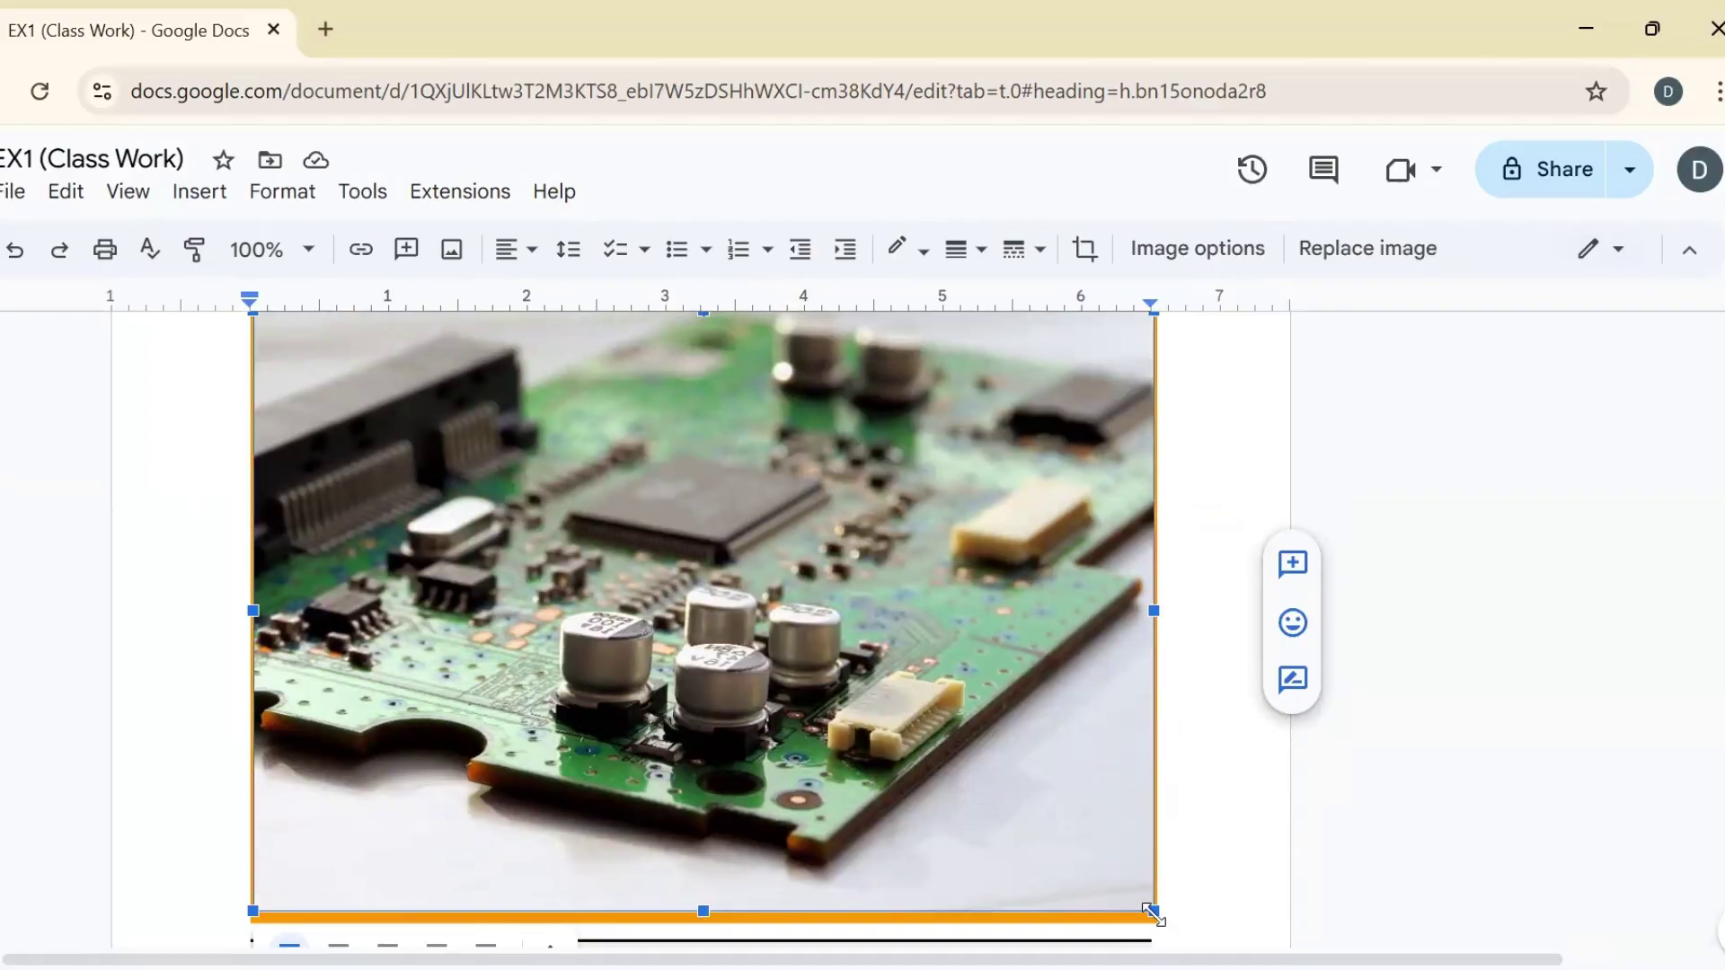
# Shrink the circuit board image to about 2.98 by 1.99 in and rotate it by 180°.
pyautogui.moveTo(1151, 912); pyautogui.dragTo(665, 509)
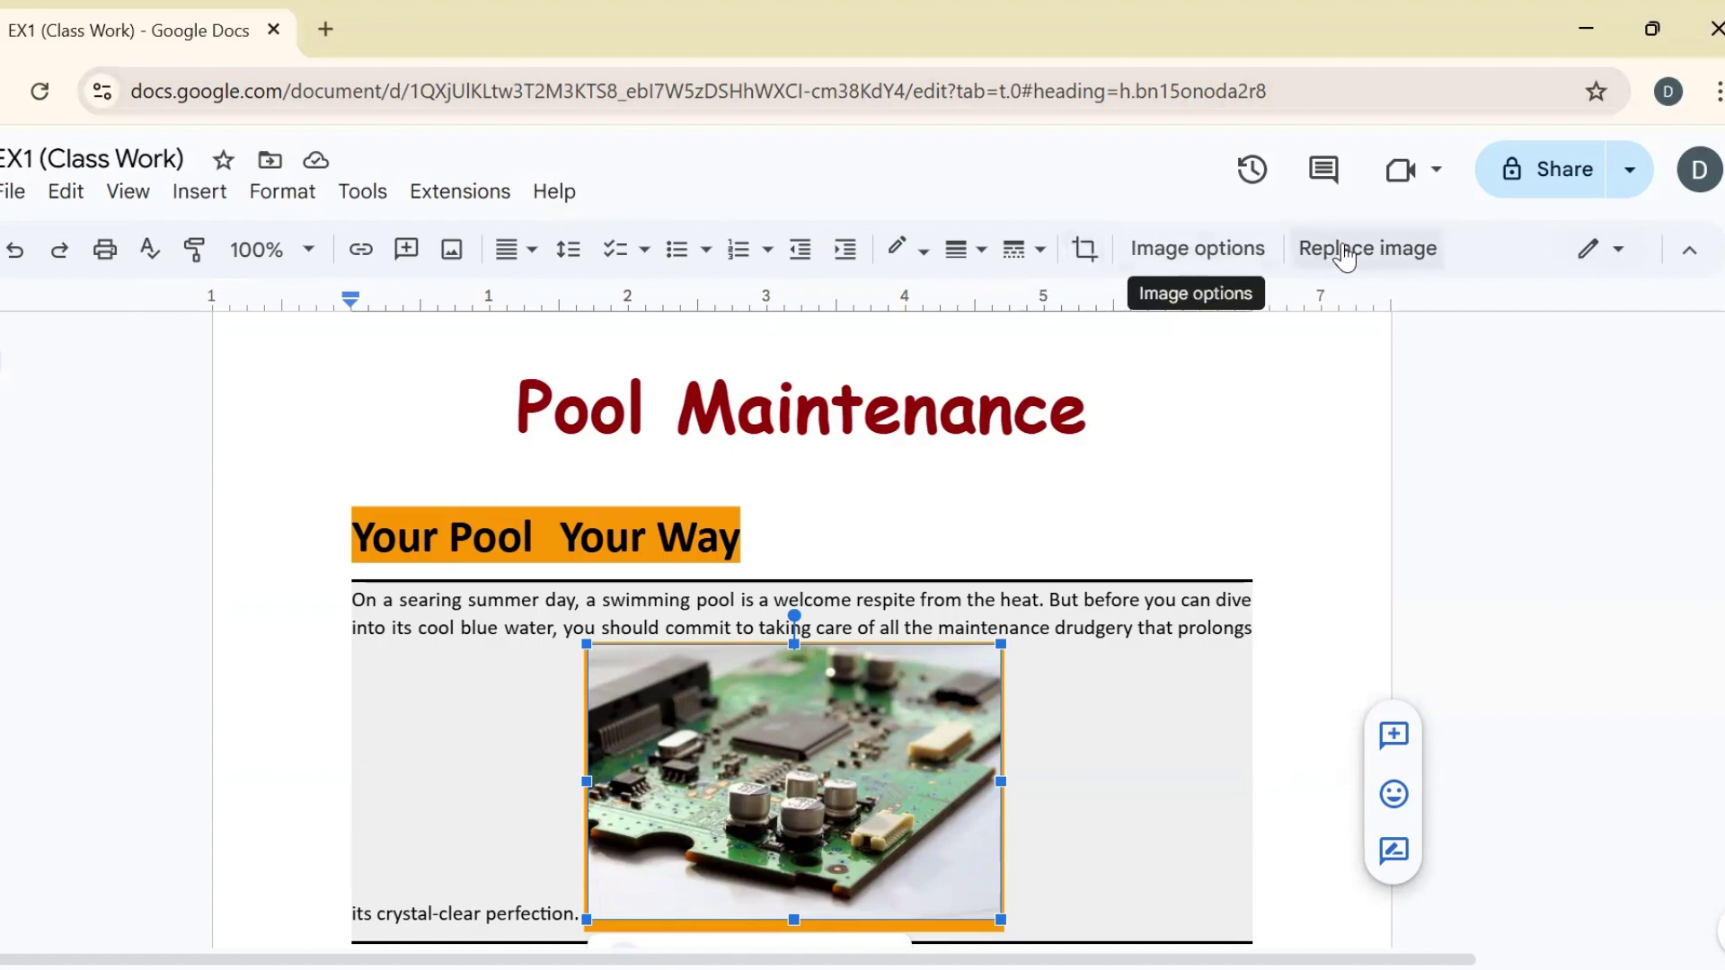
pyautogui.click(1198, 248)
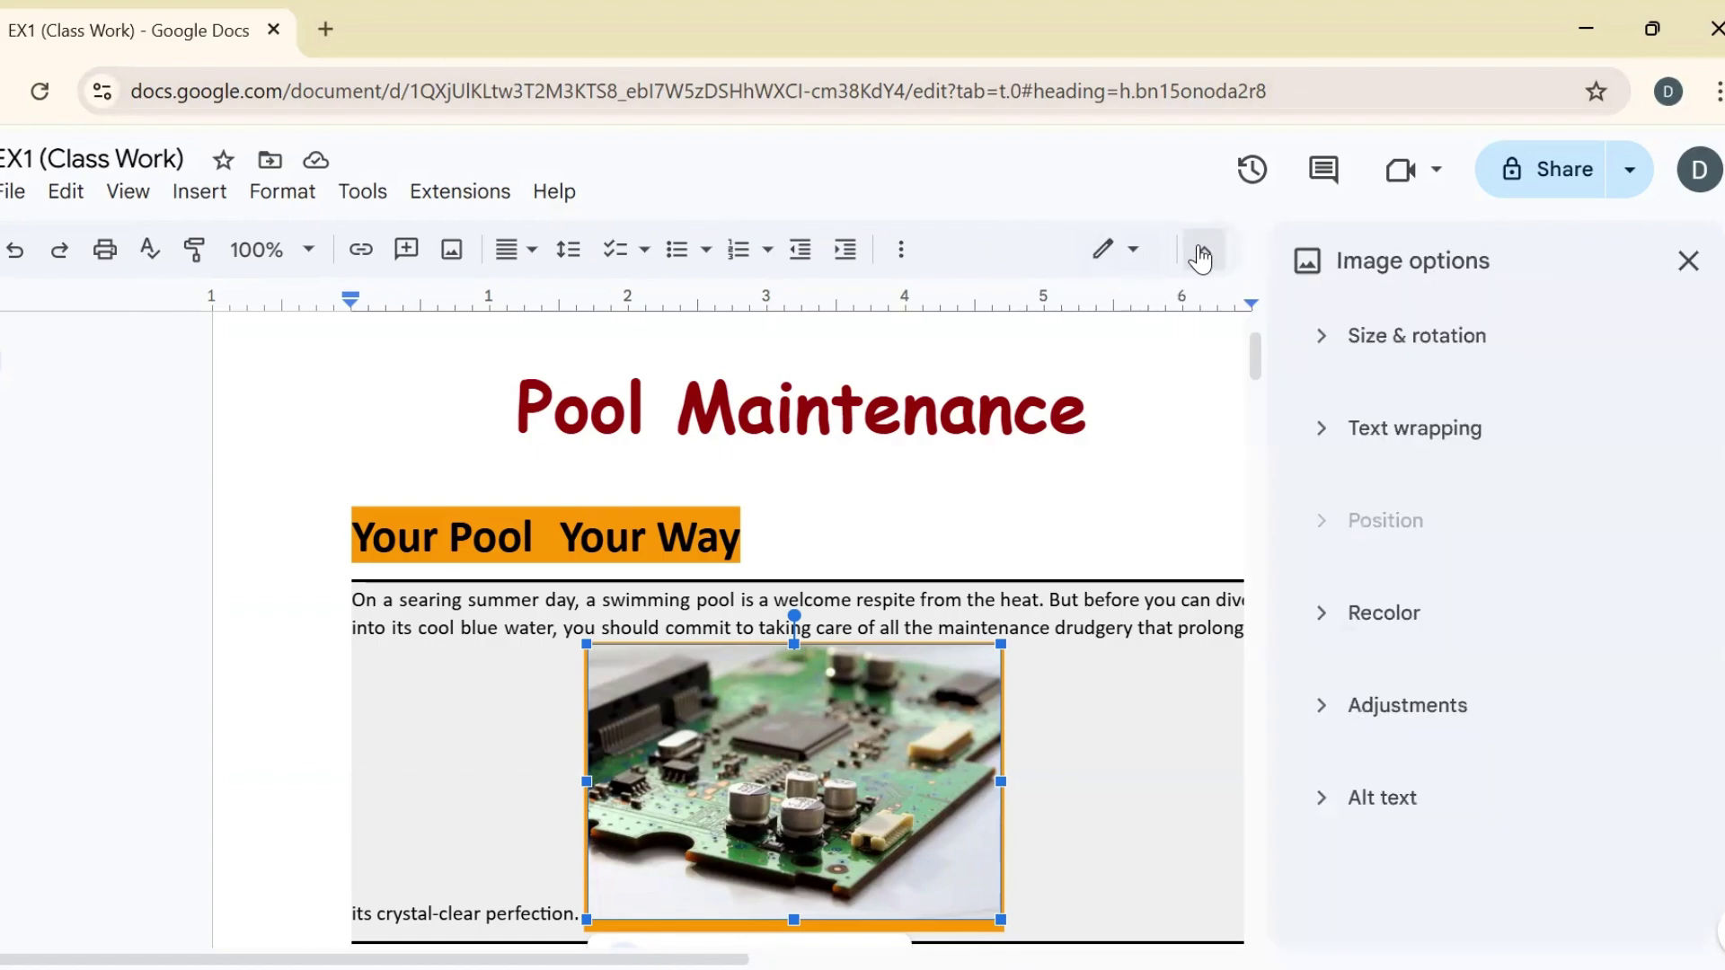
pyautogui.click(1345, 355)
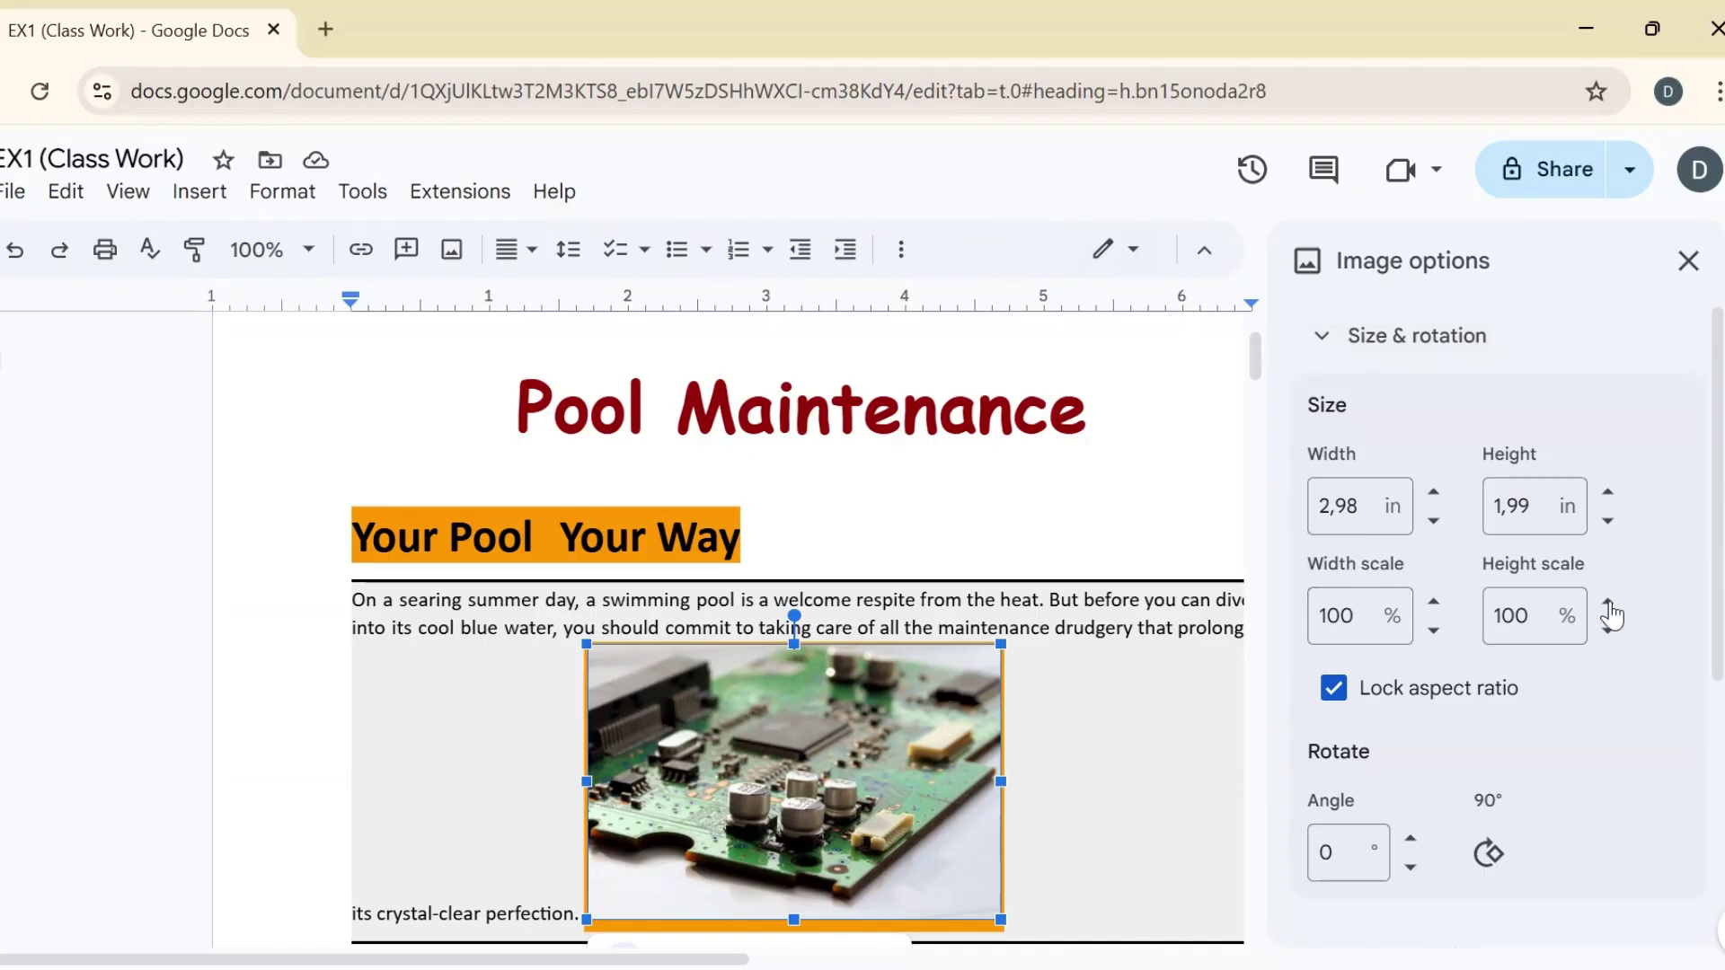
pyautogui.moveTo(1705, 662); pyautogui.dragTo(1709, 732)
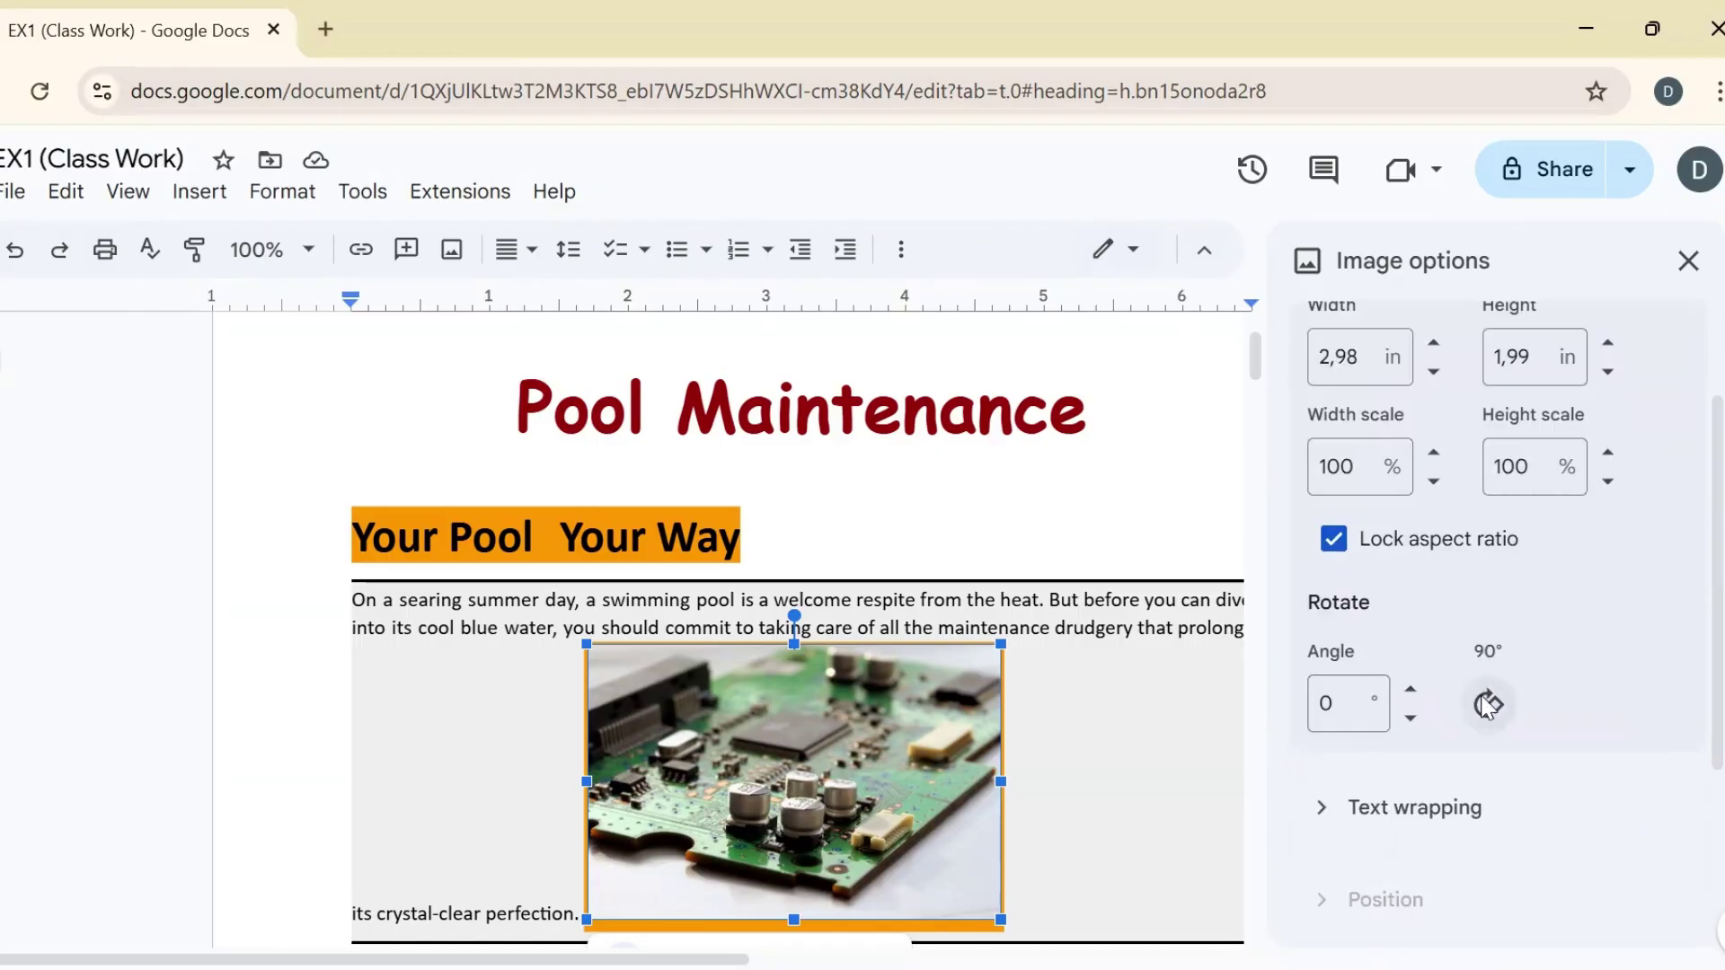
pyautogui.click(1487, 704)
pyautogui.click(1487, 705)
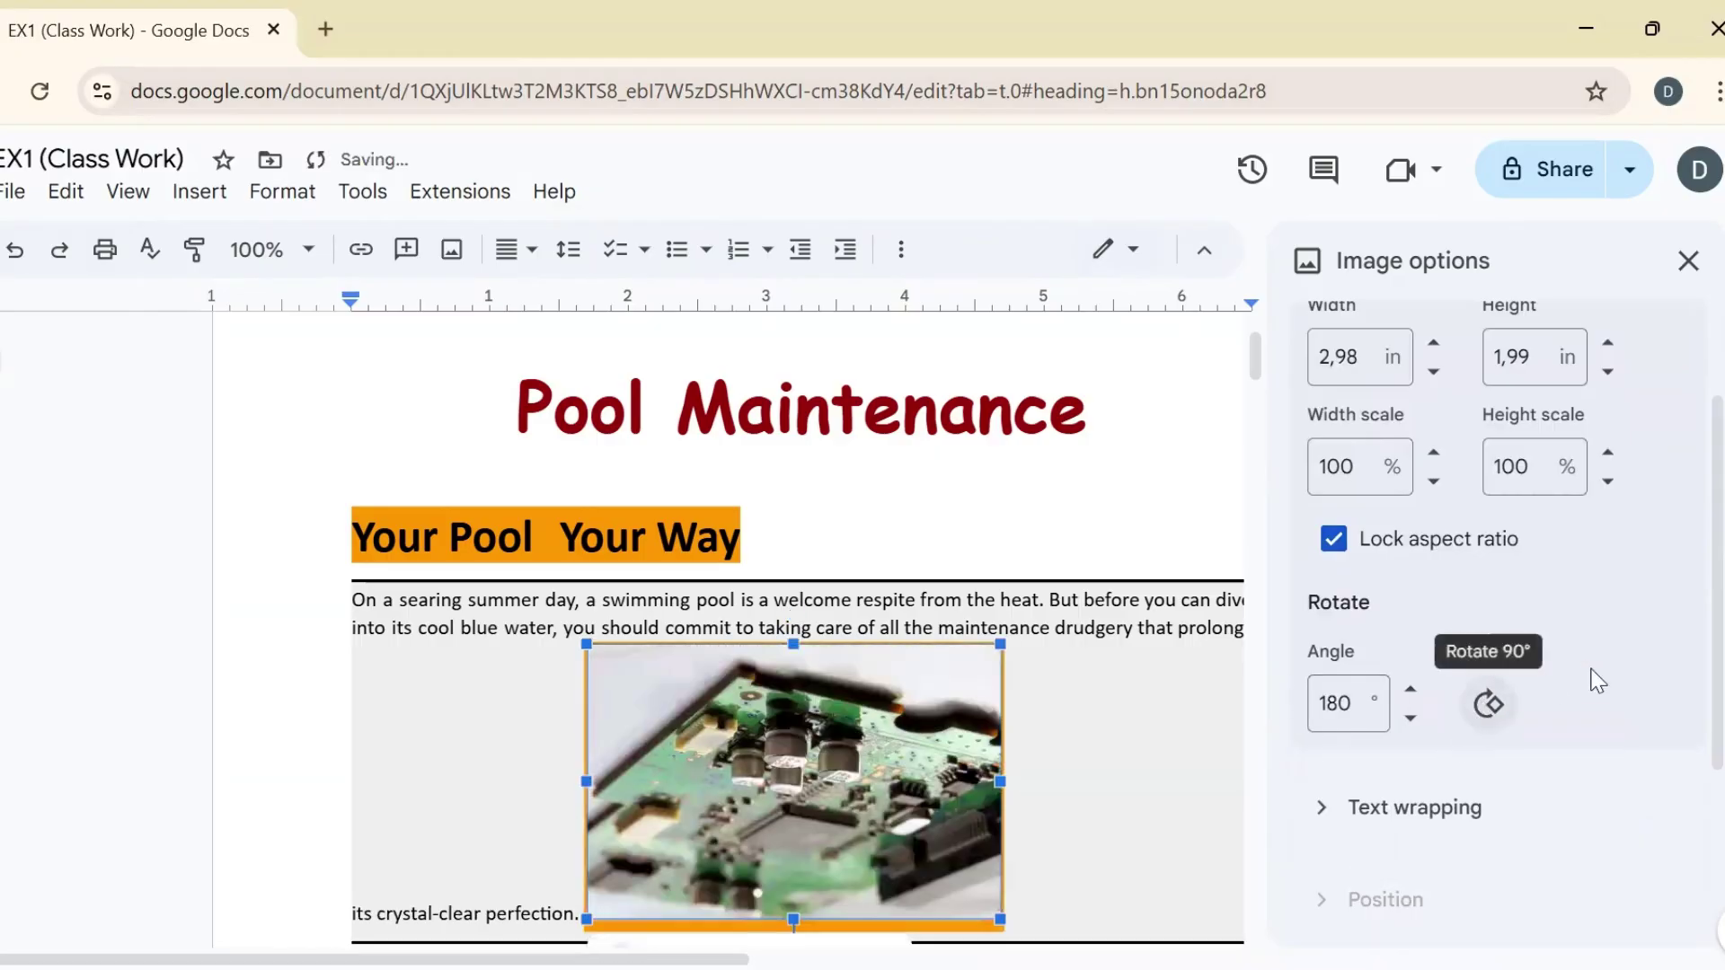
# Set the image's text wrapping to Wrap text and move it into the paragraph beginning "In the interest of spending more time".
pyautogui.click(1310, 812)
pyautogui.moveTo(1712, 479); pyautogui.dragTo(1713, 666)
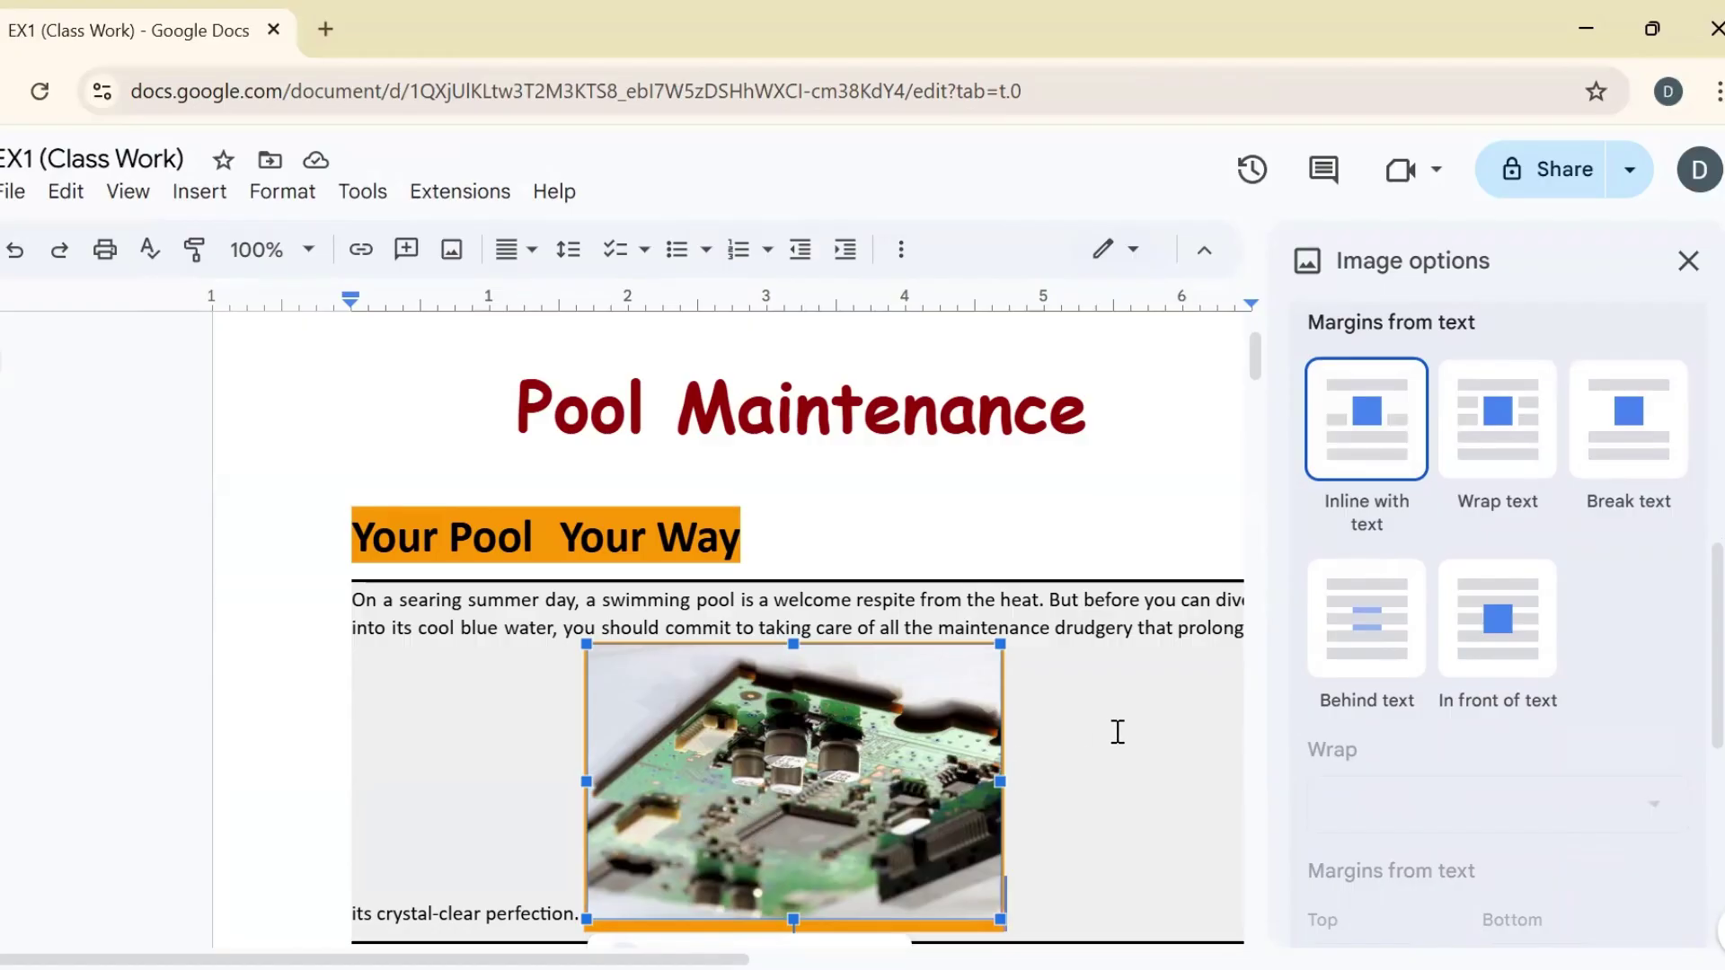
pyautogui.moveTo(817, 719); pyautogui.dragTo(874, 551)
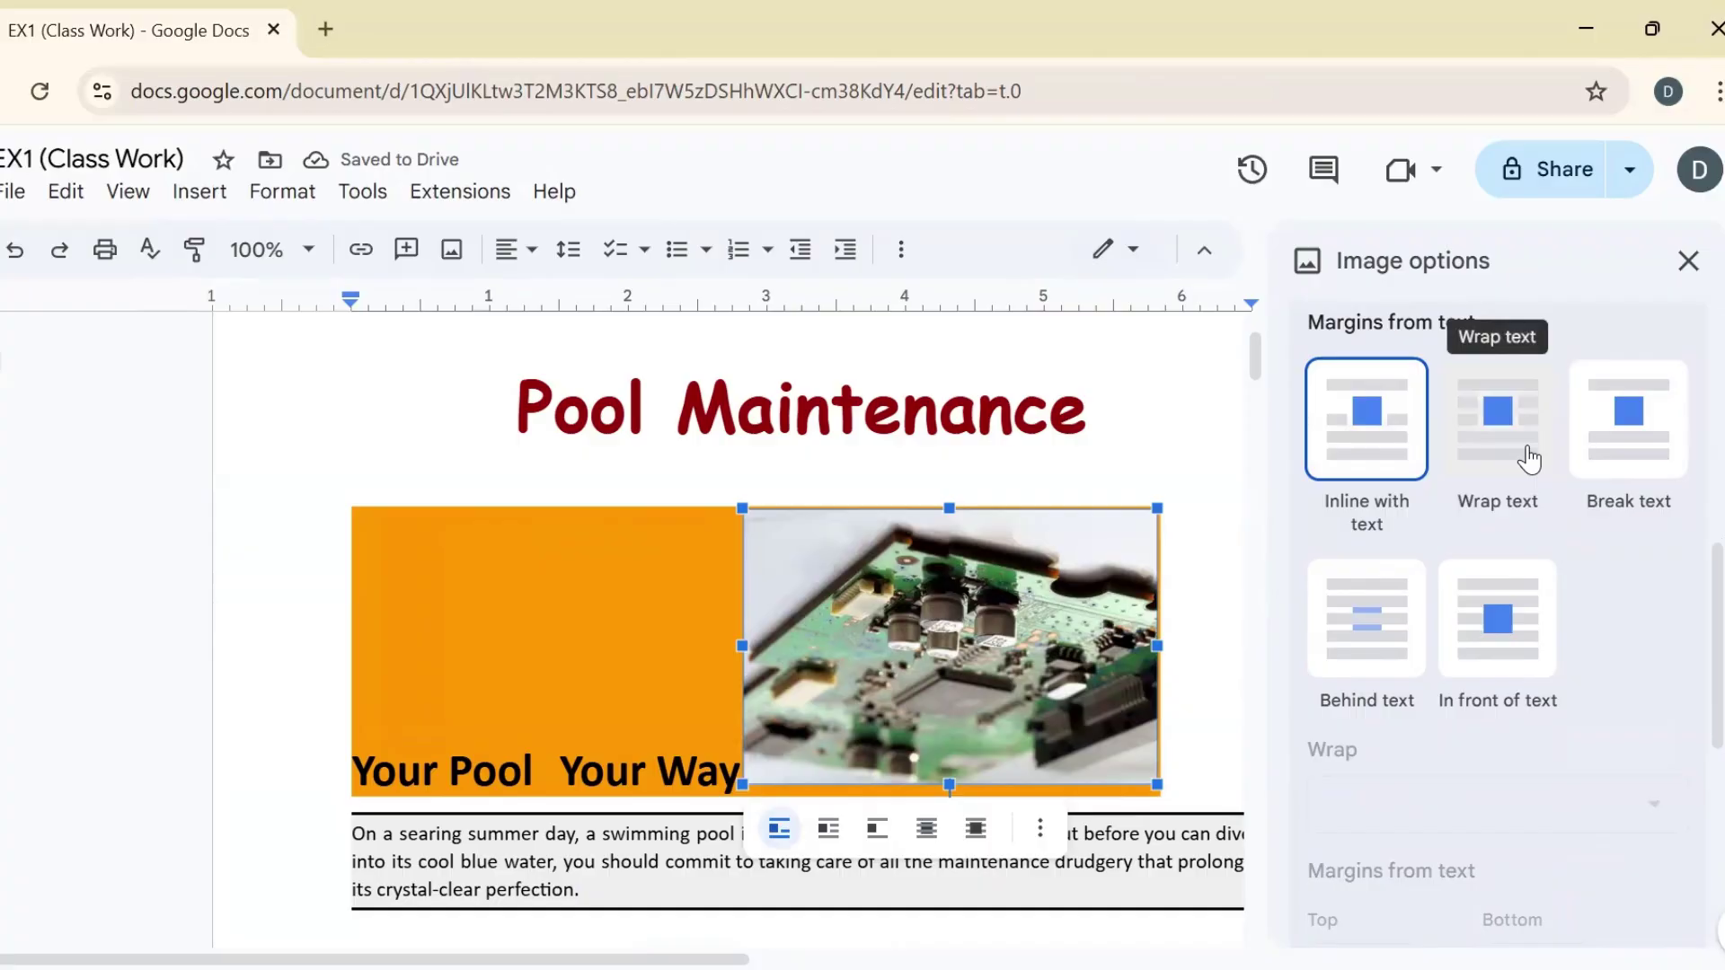
pyautogui.click(1496, 423)
pyautogui.moveTo(755, 604); pyautogui.dragTo(886, 512)
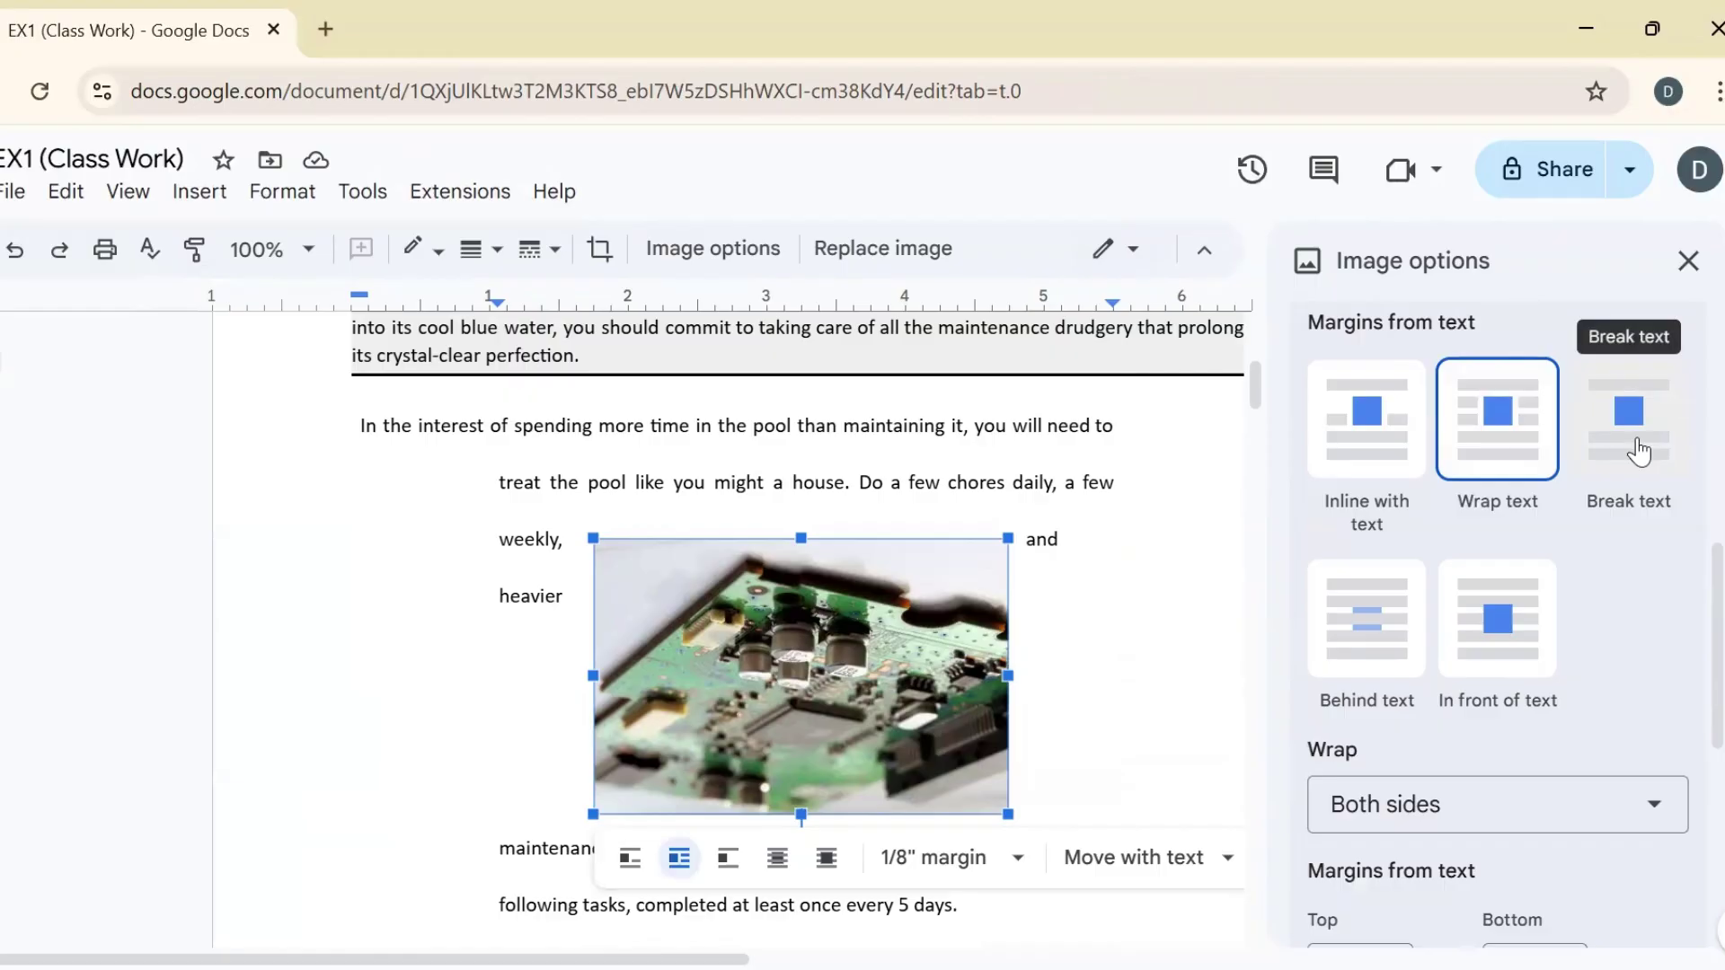
# Try Break text wrapping on the circuit board image, and then place the image Behind text.
pyautogui.click(1639, 451)
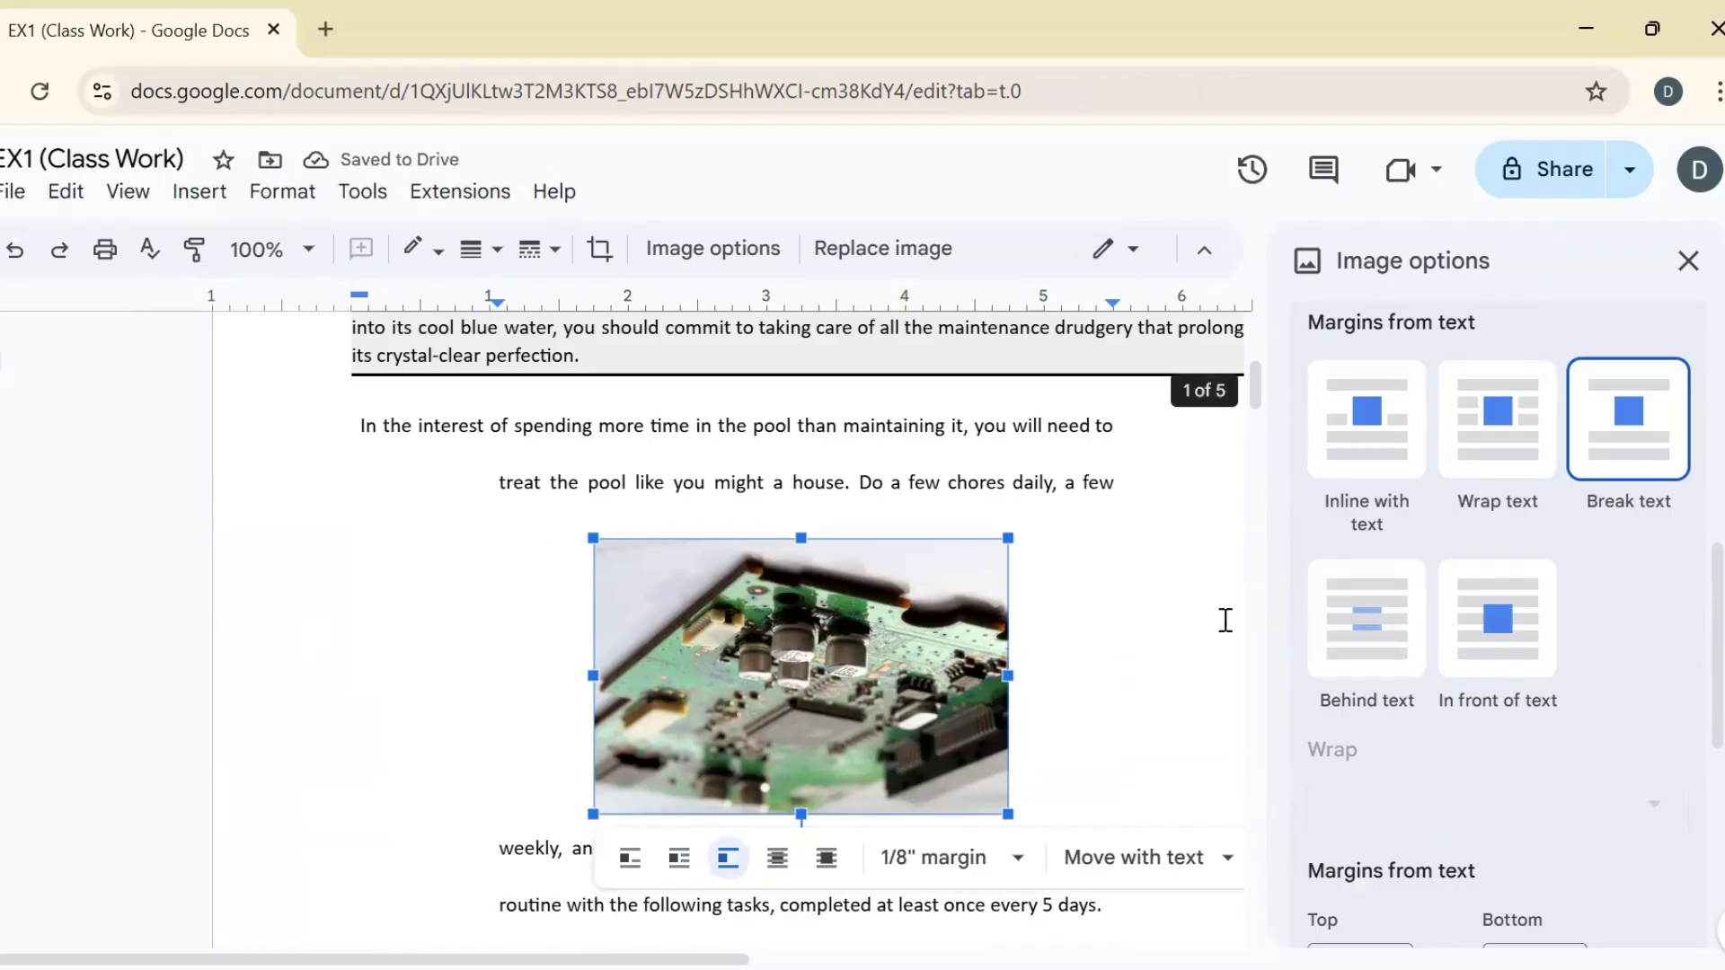
pyautogui.click(1369, 680)
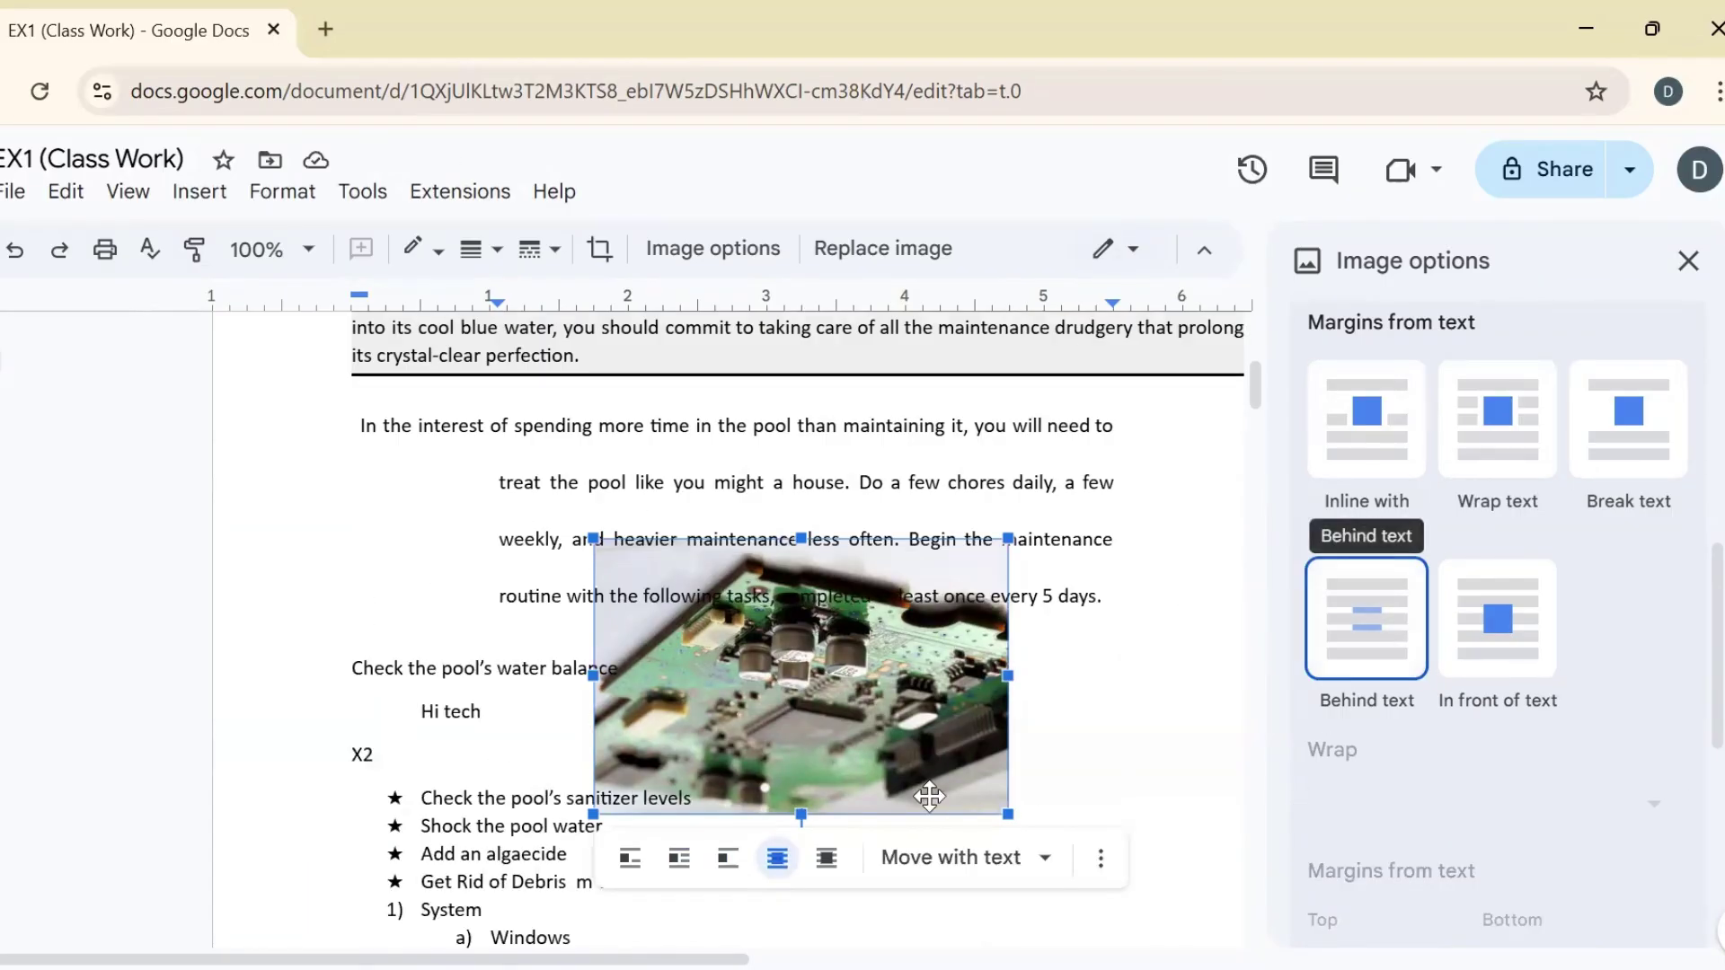
# Reposition the circuit board image behind the paragraph text, and place it In front of text over the paragraph's right side.
pyautogui.moveTo(904, 717); pyautogui.dragTo(800, 607)
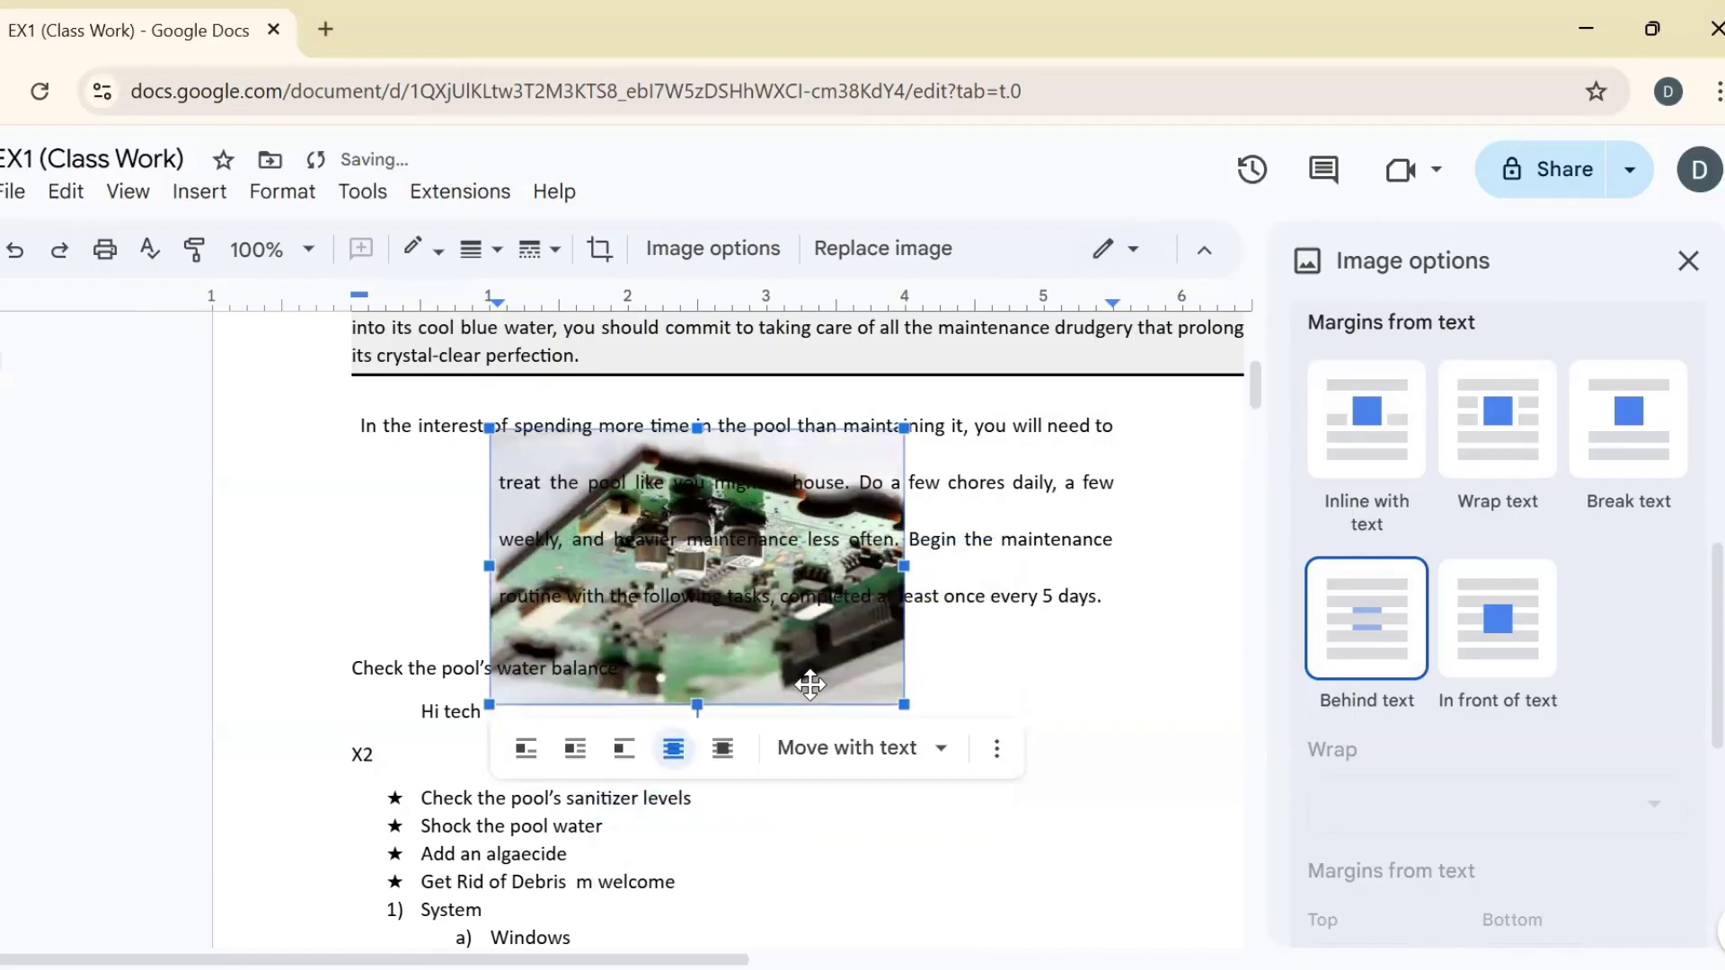
pyautogui.moveTo(762, 693); pyautogui.dragTo(590, 712)
pyautogui.click(1519, 648)
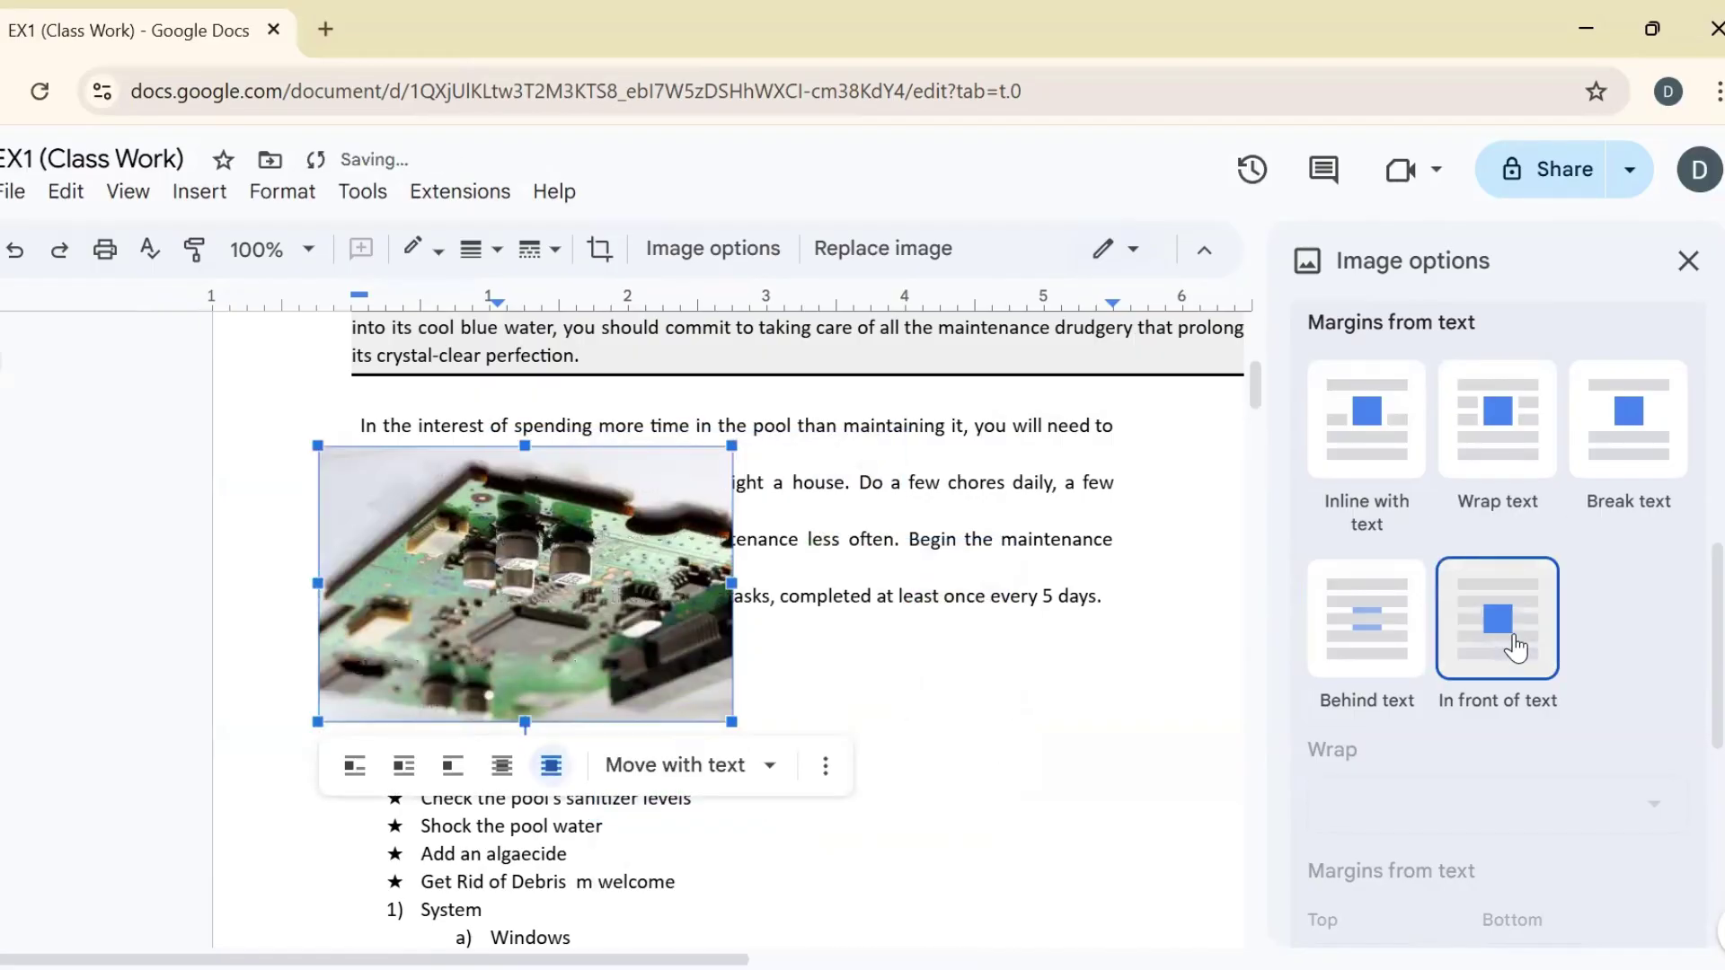
pyautogui.moveTo(501, 675); pyautogui.dragTo(942, 529)
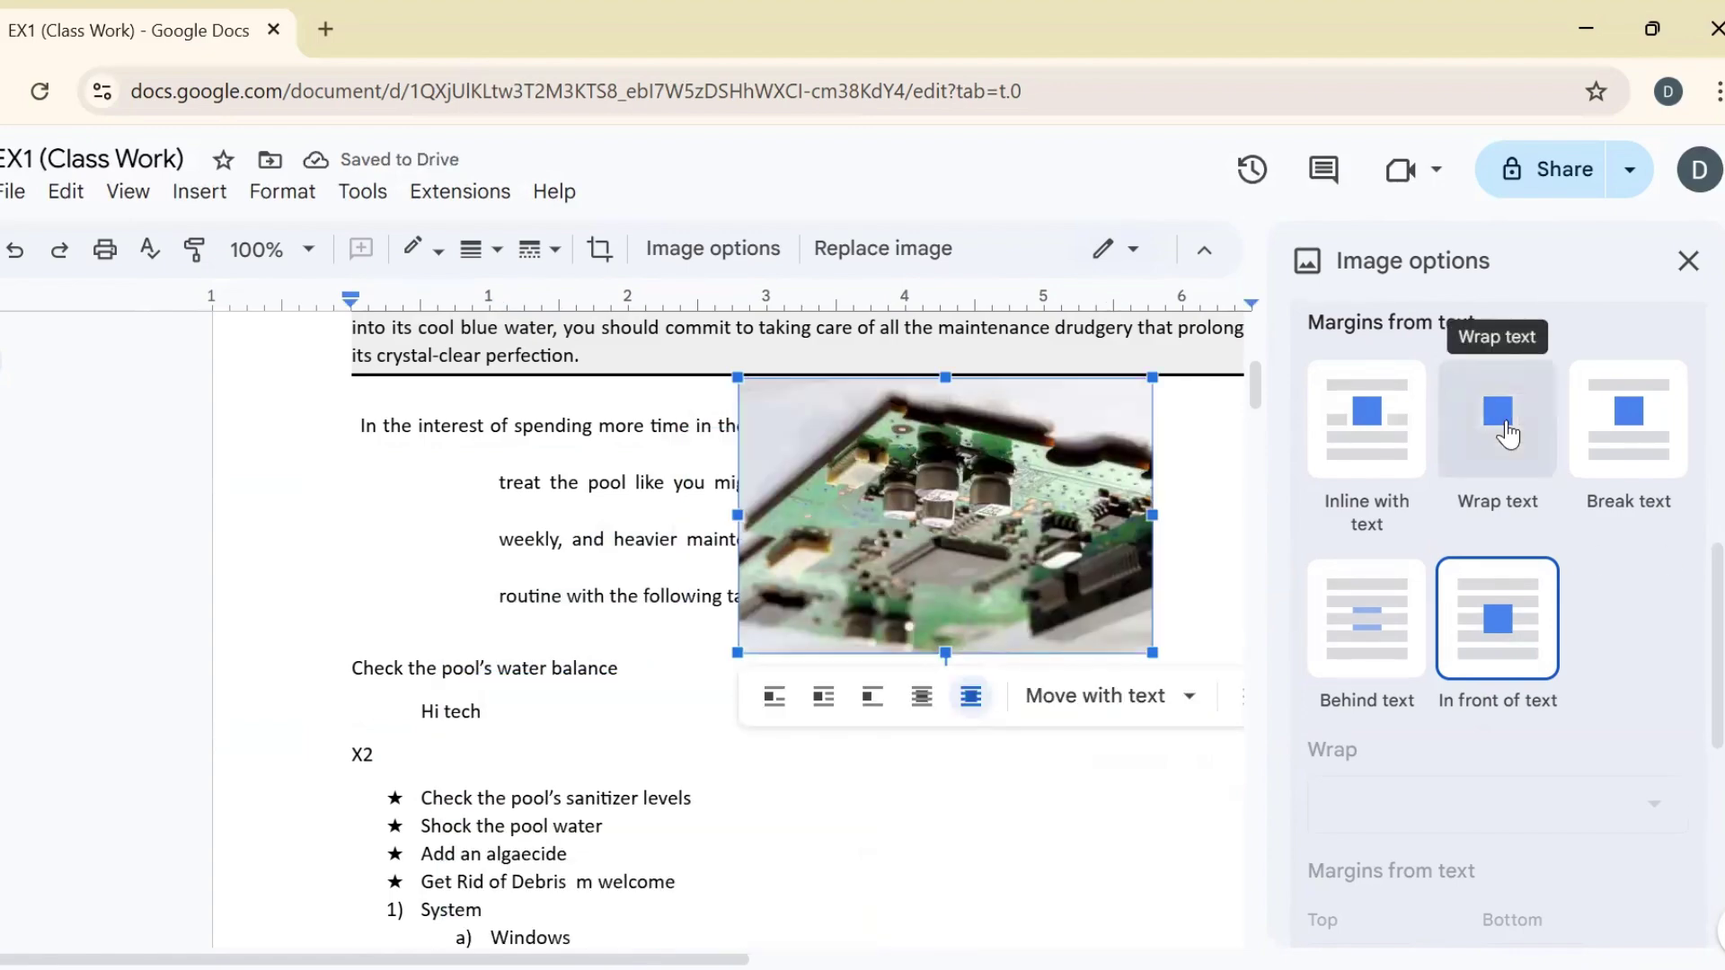
# Set the circuit board image's wrapping to Wrap text and recolor it with Dark 4.
pyautogui.click(1497, 419)
pyautogui.scroll(-5, 1710, 849)
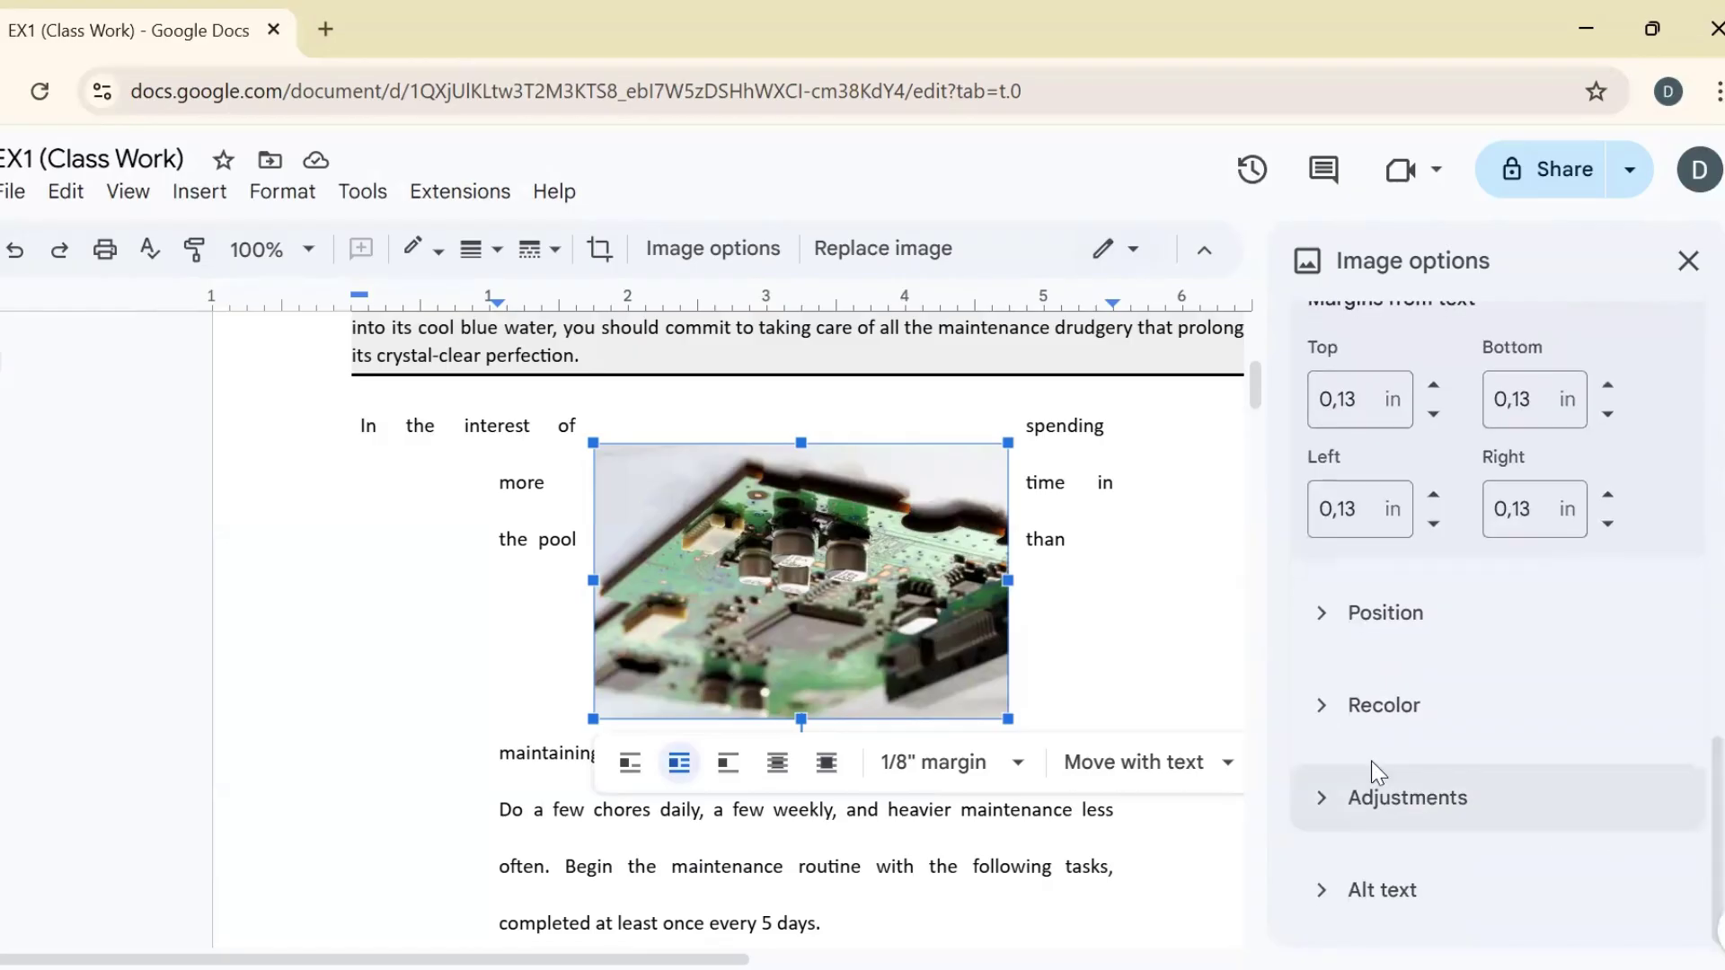
pyautogui.click(1322, 709)
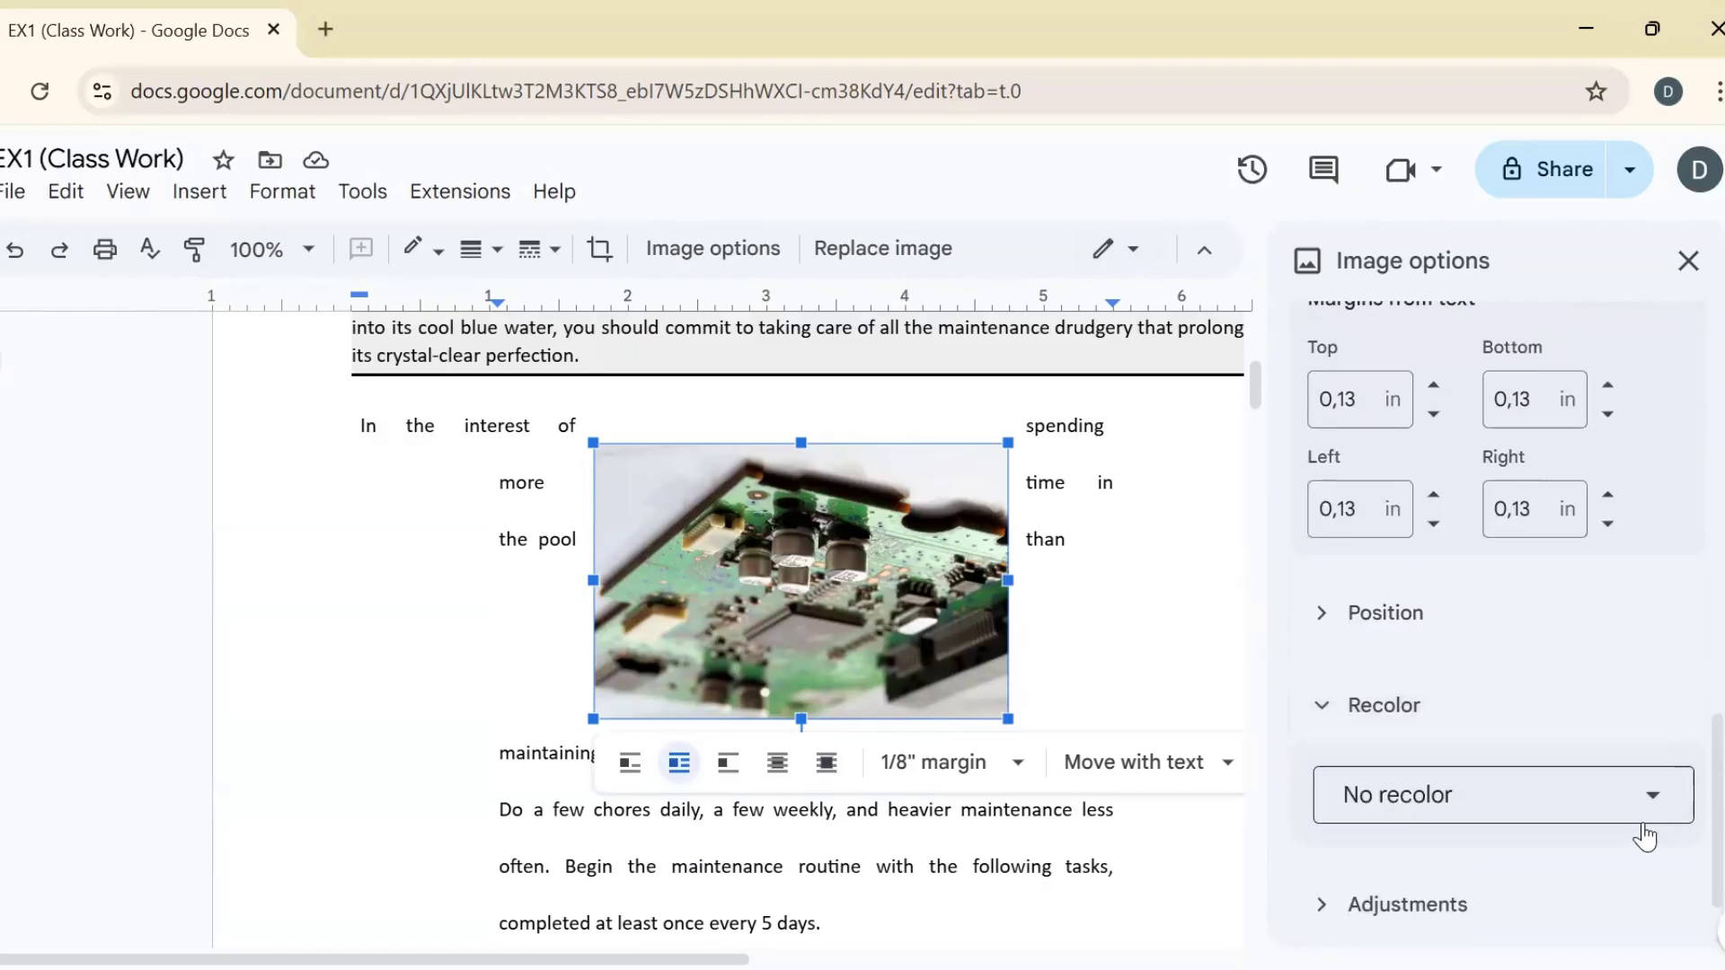
pyautogui.click(1660, 801)
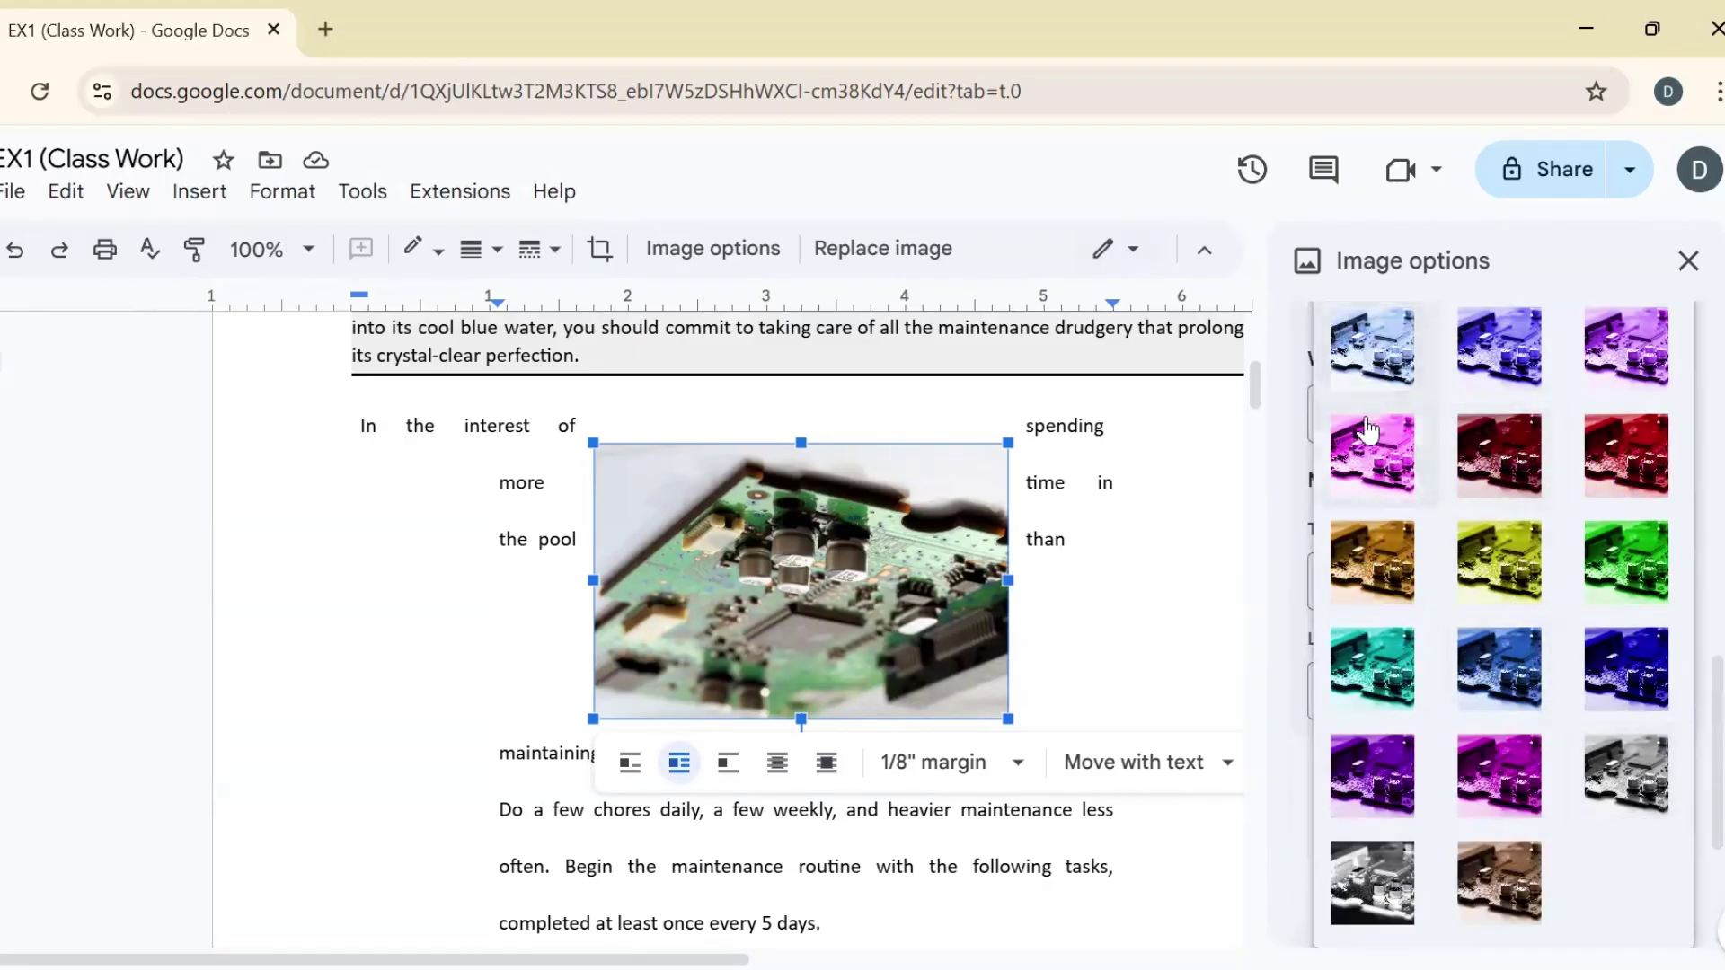
pyautogui.click(1518, 559)
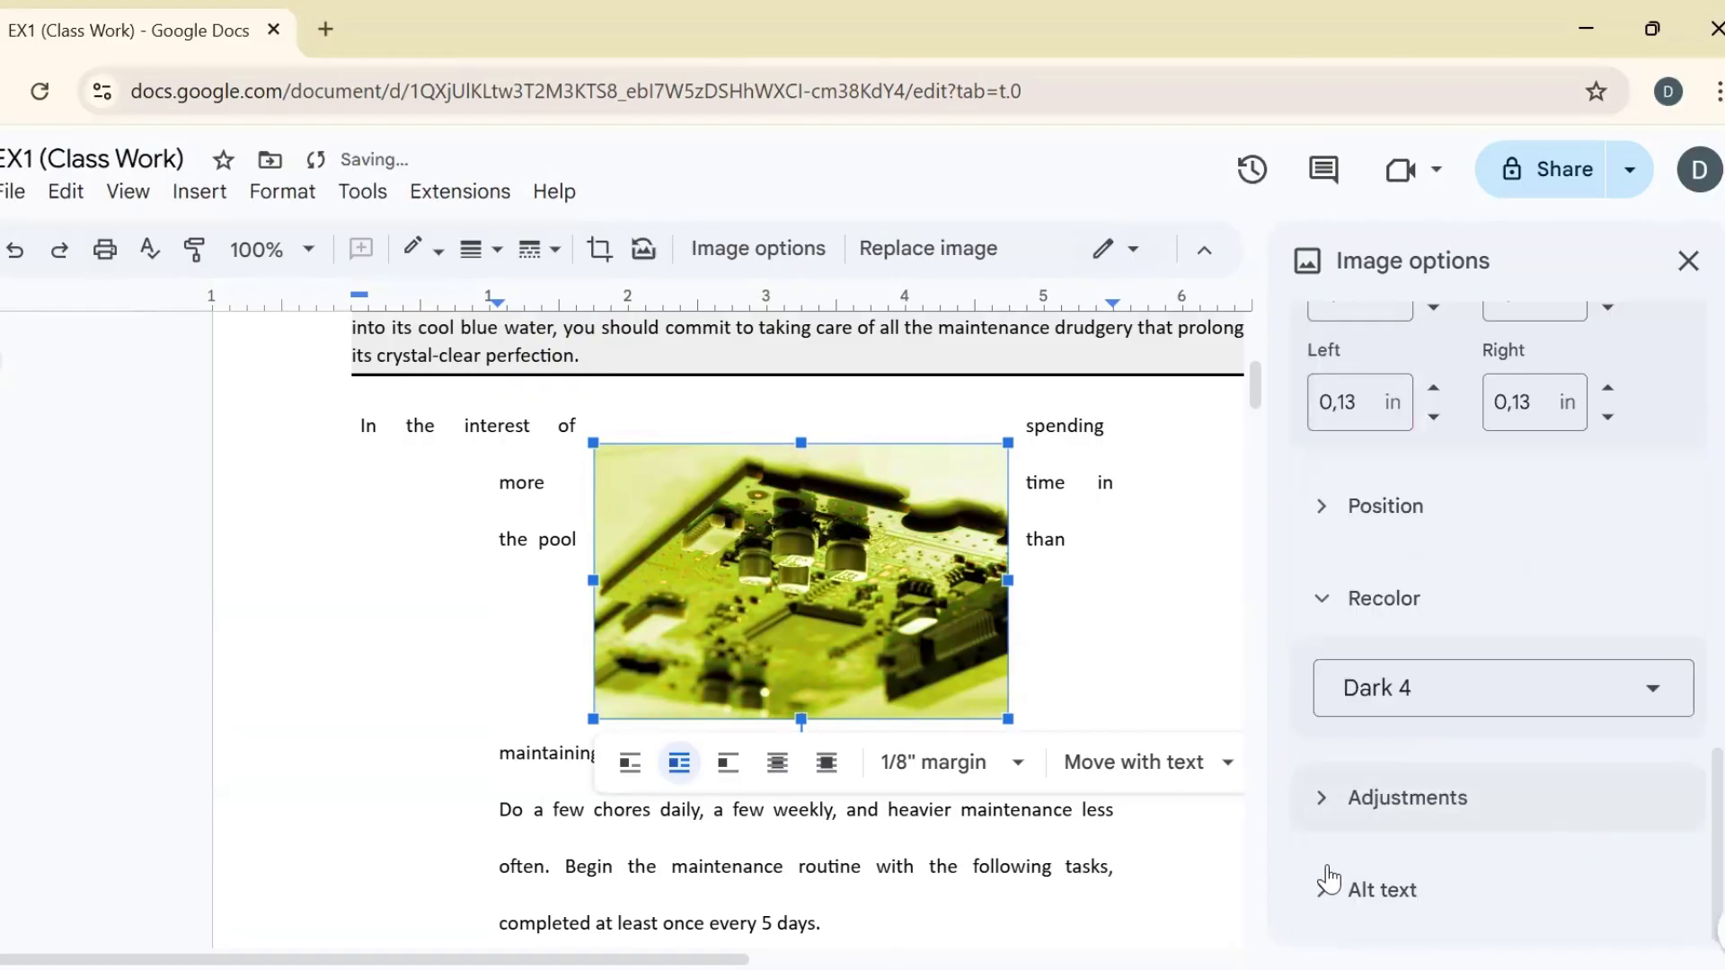
pyautogui.click(1319, 802)
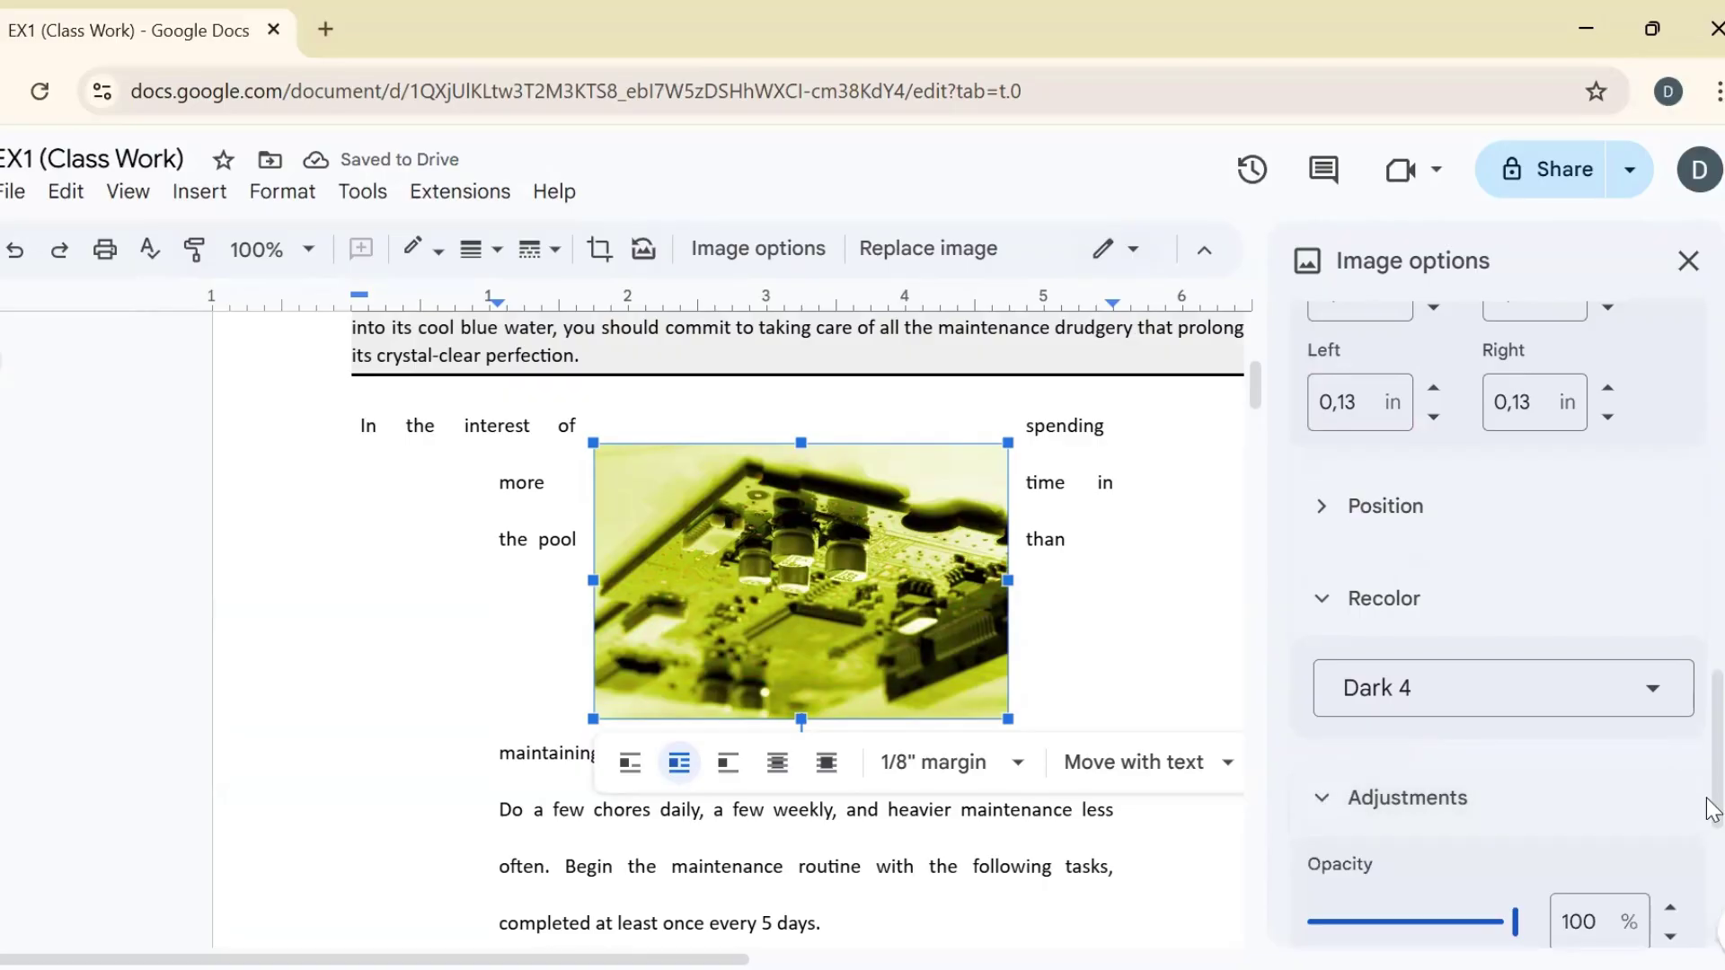
pyautogui.moveTo(1710, 800); pyautogui.dragTo(1712, 906)
pyautogui.click(758, 248)
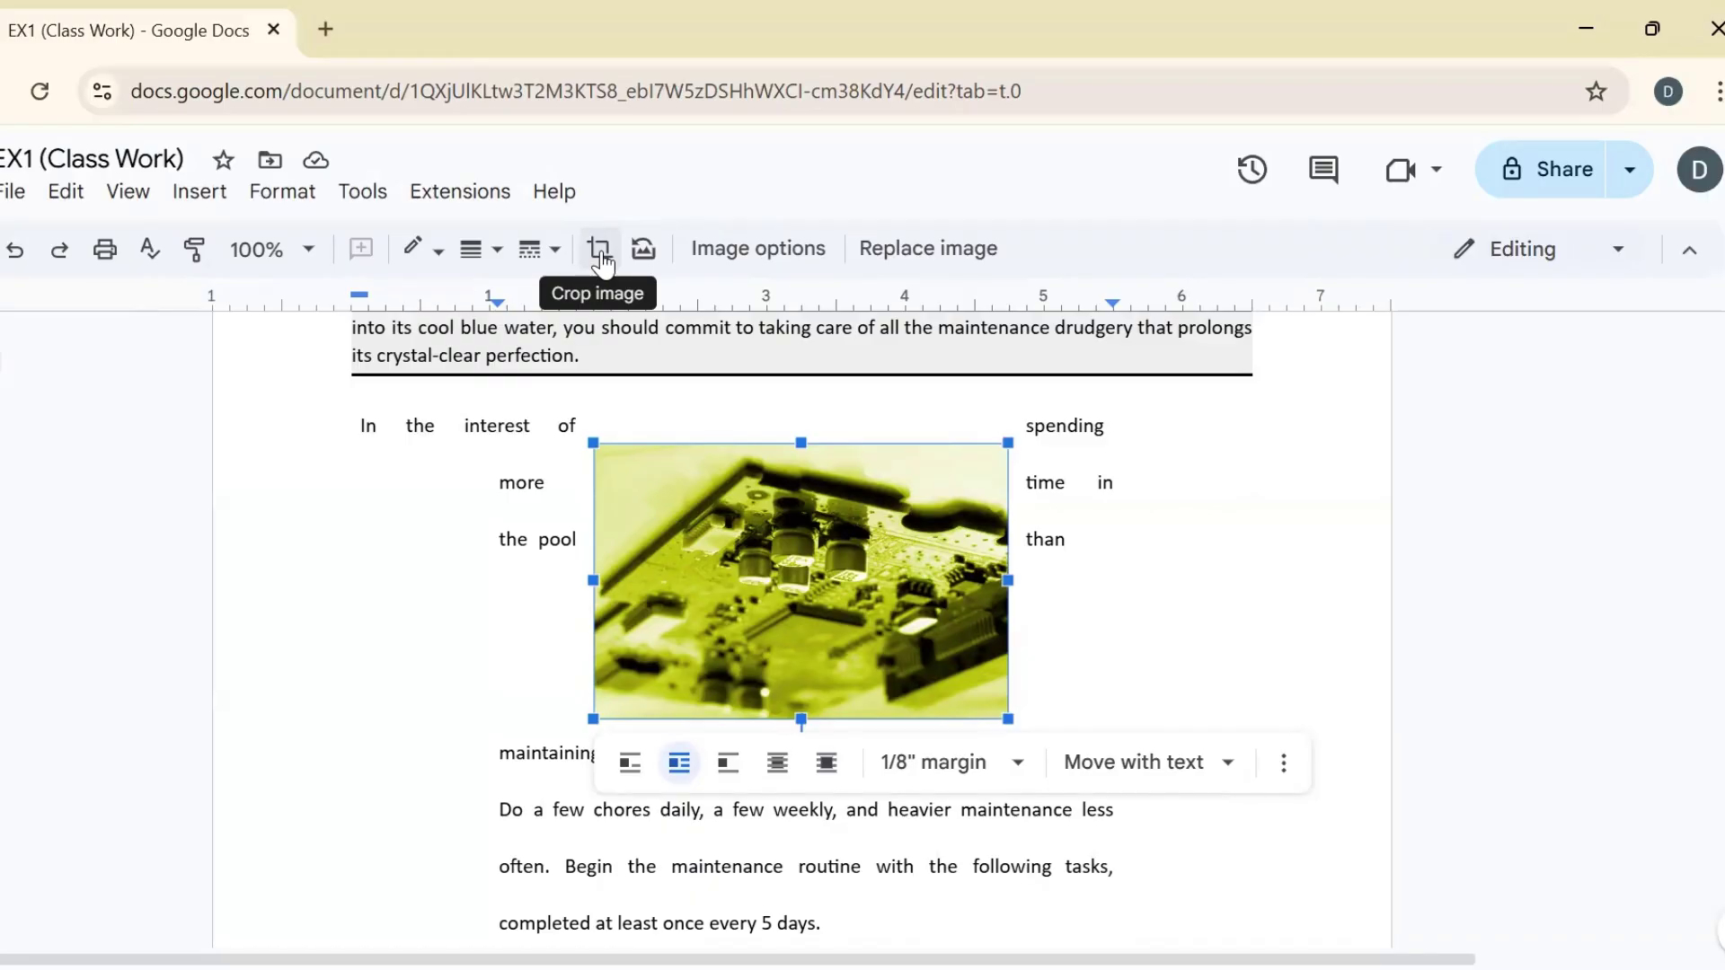
# Crop the circuit board image from its right, top, bottom and left sides to a small area in its upper left part.
pyautogui.click(600, 253)
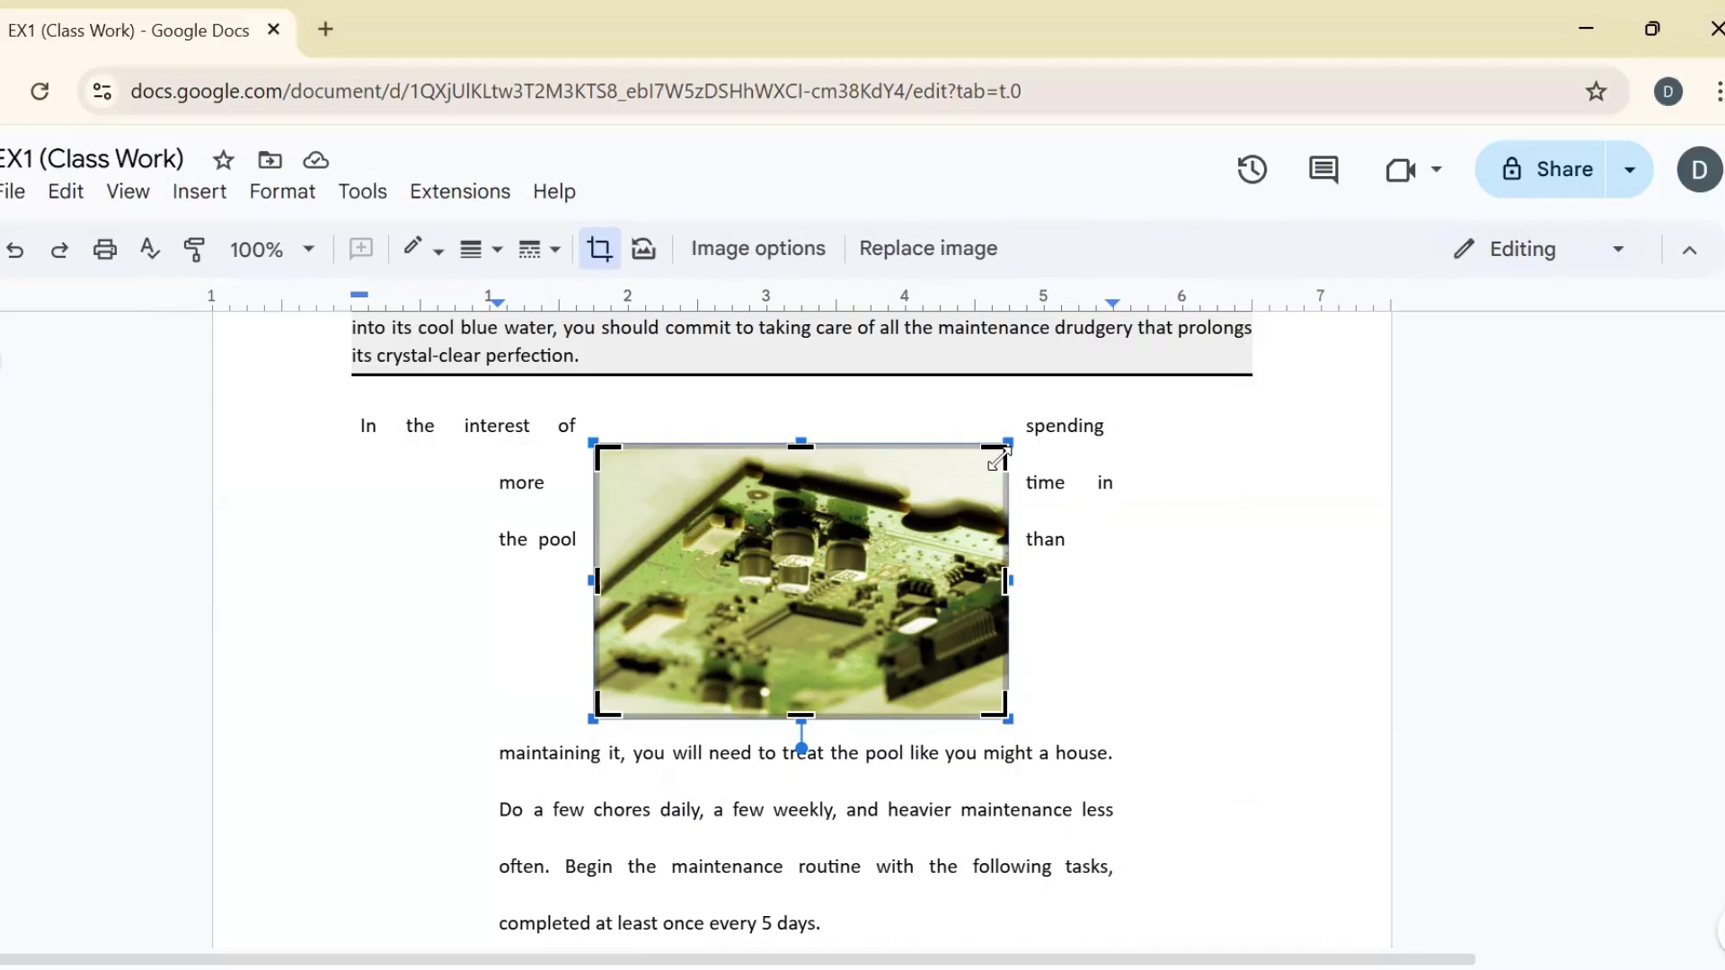
pyautogui.moveTo(999, 442); pyautogui.dragTo(977, 476)
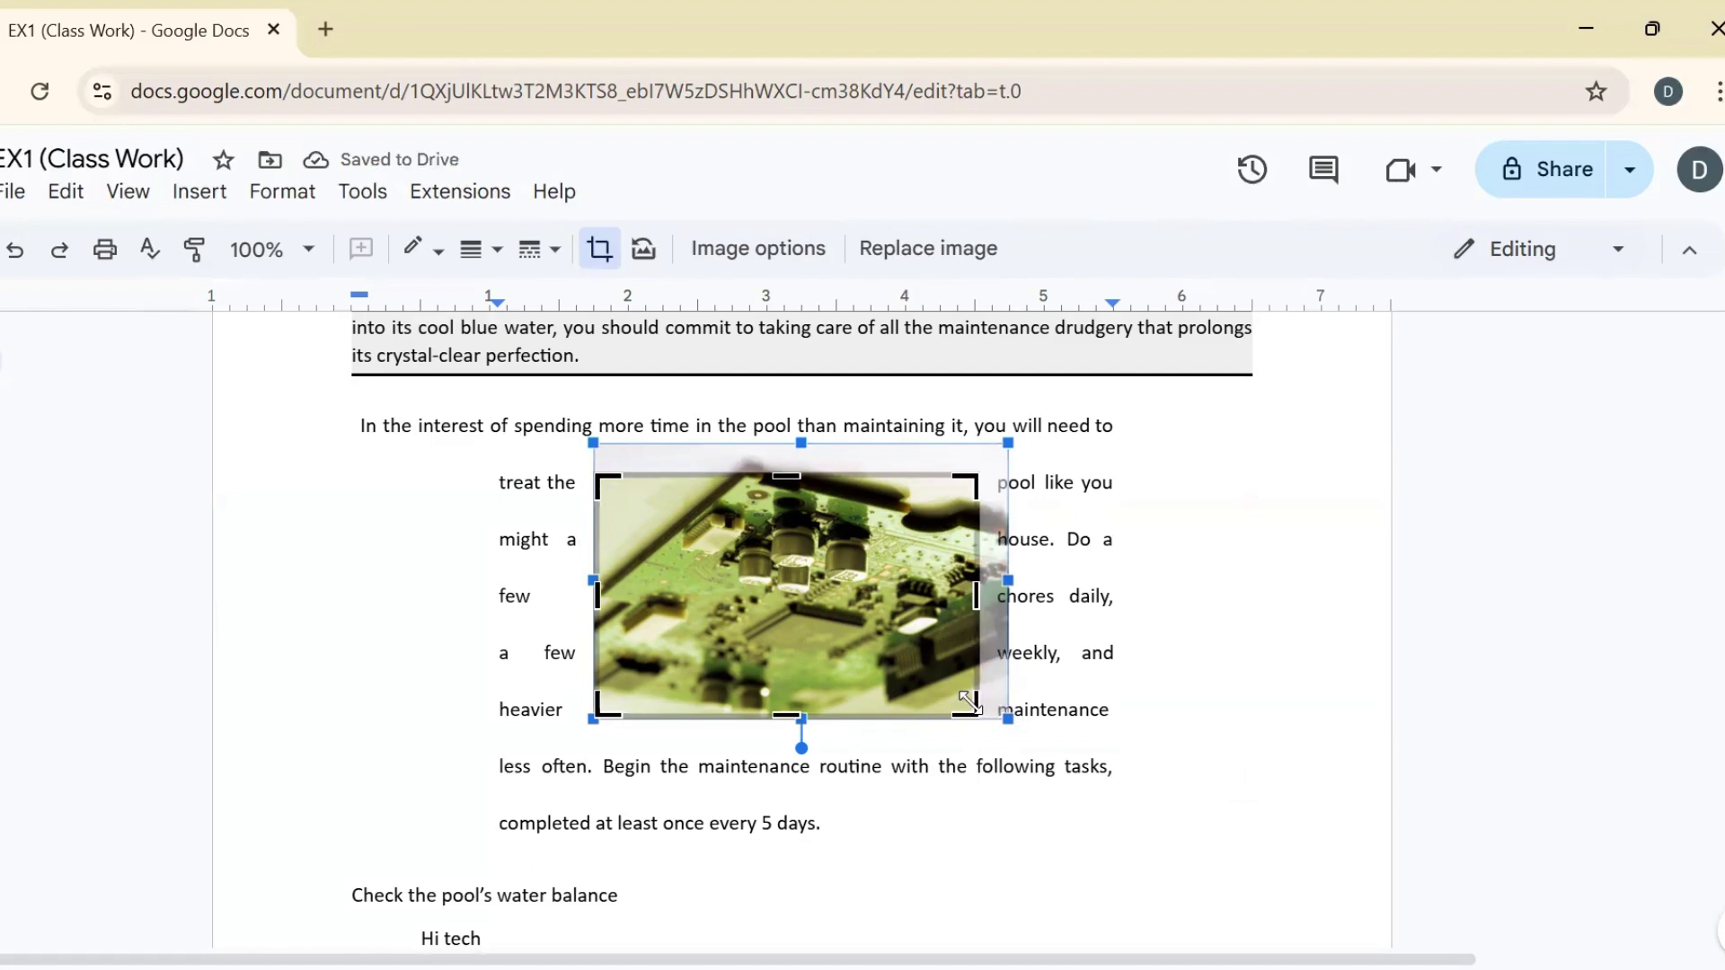
pyautogui.moveTo(969, 712); pyautogui.dragTo(883, 648)
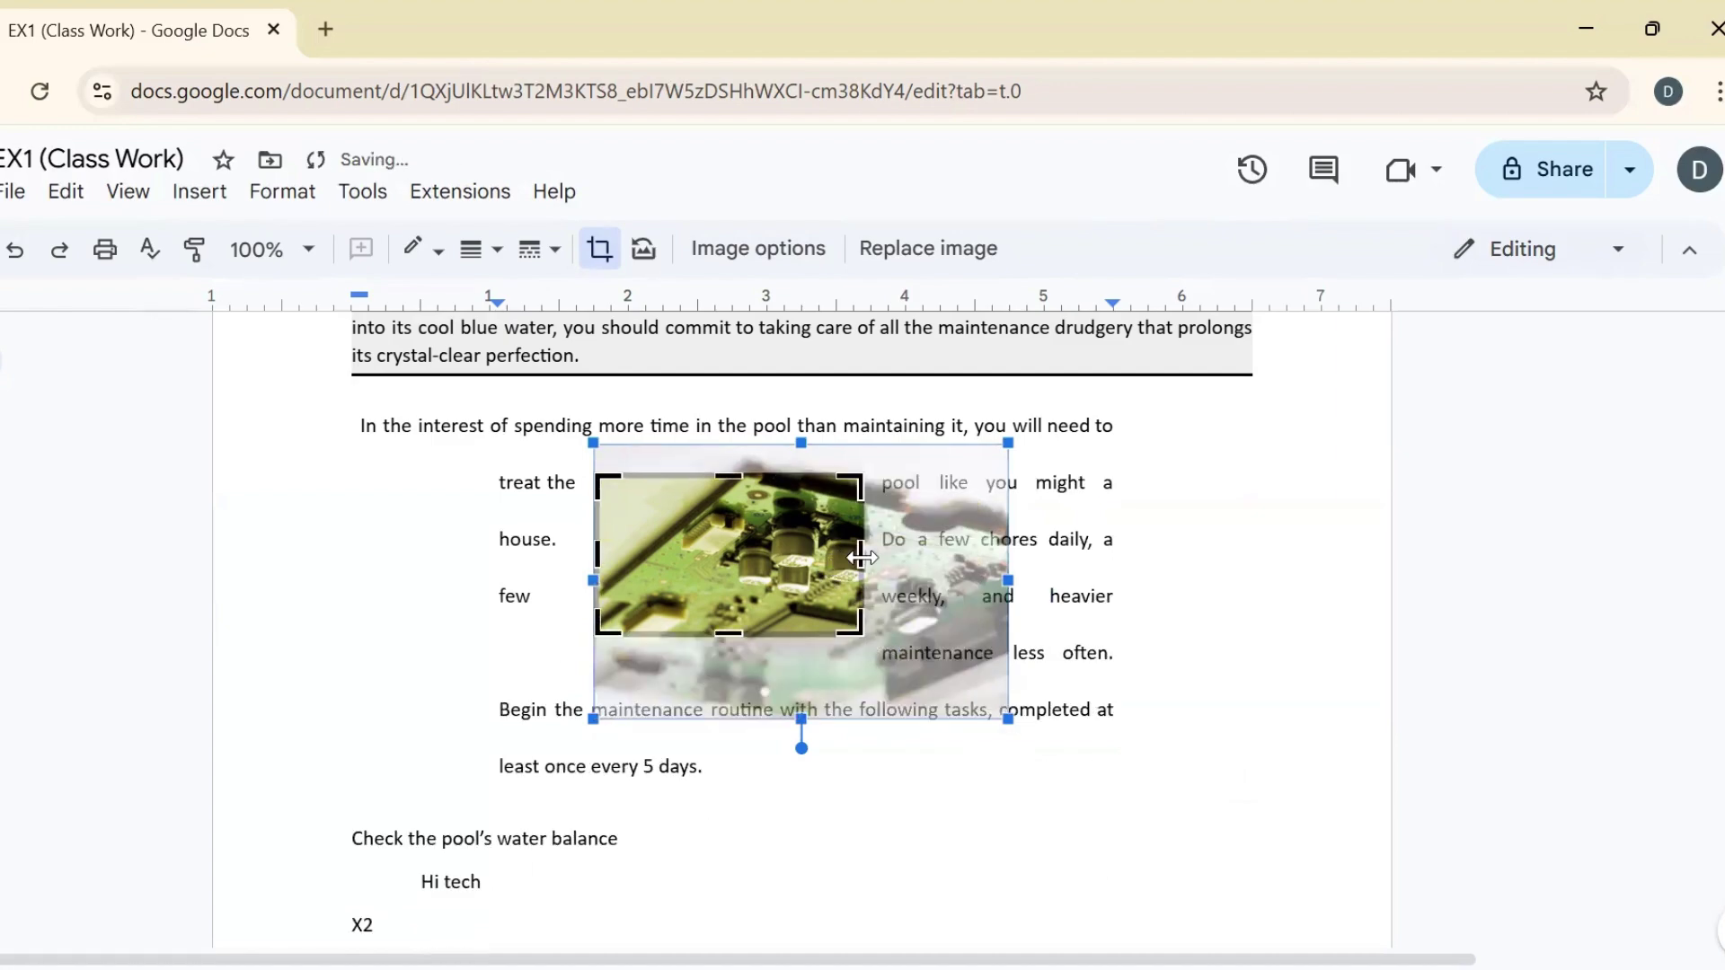
pyautogui.moveTo(860, 557); pyautogui.dragTo(787, 557)
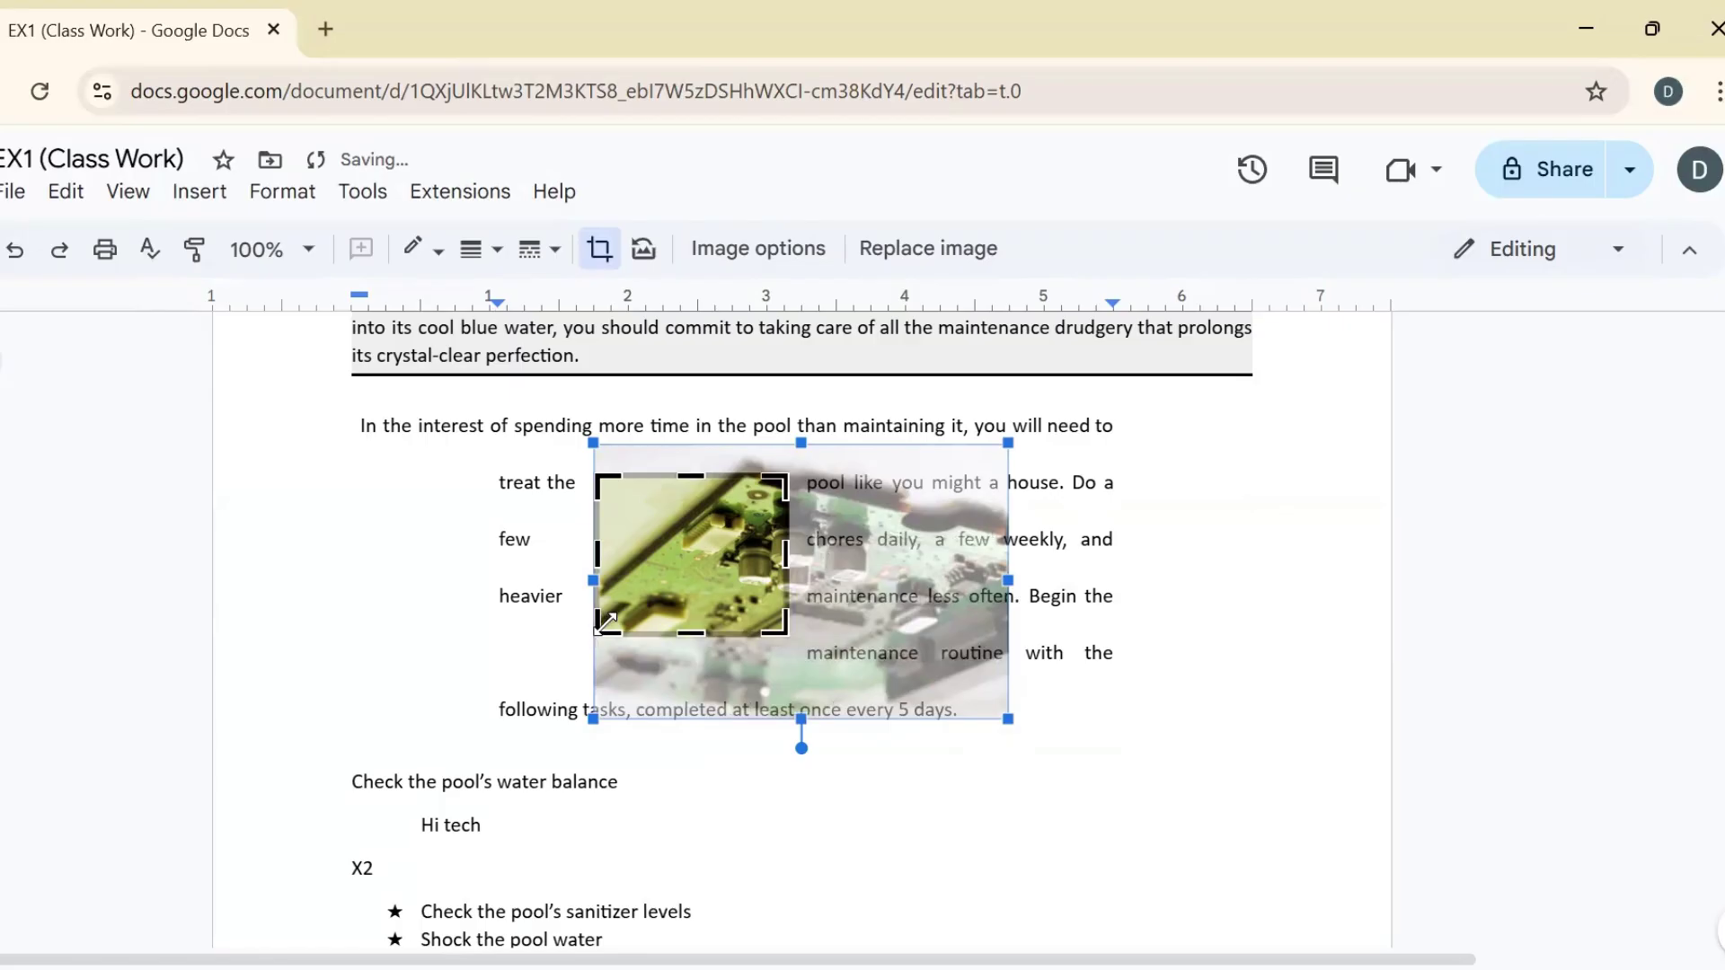
pyautogui.moveTo(606, 619); pyautogui.dragTo(659, 591)
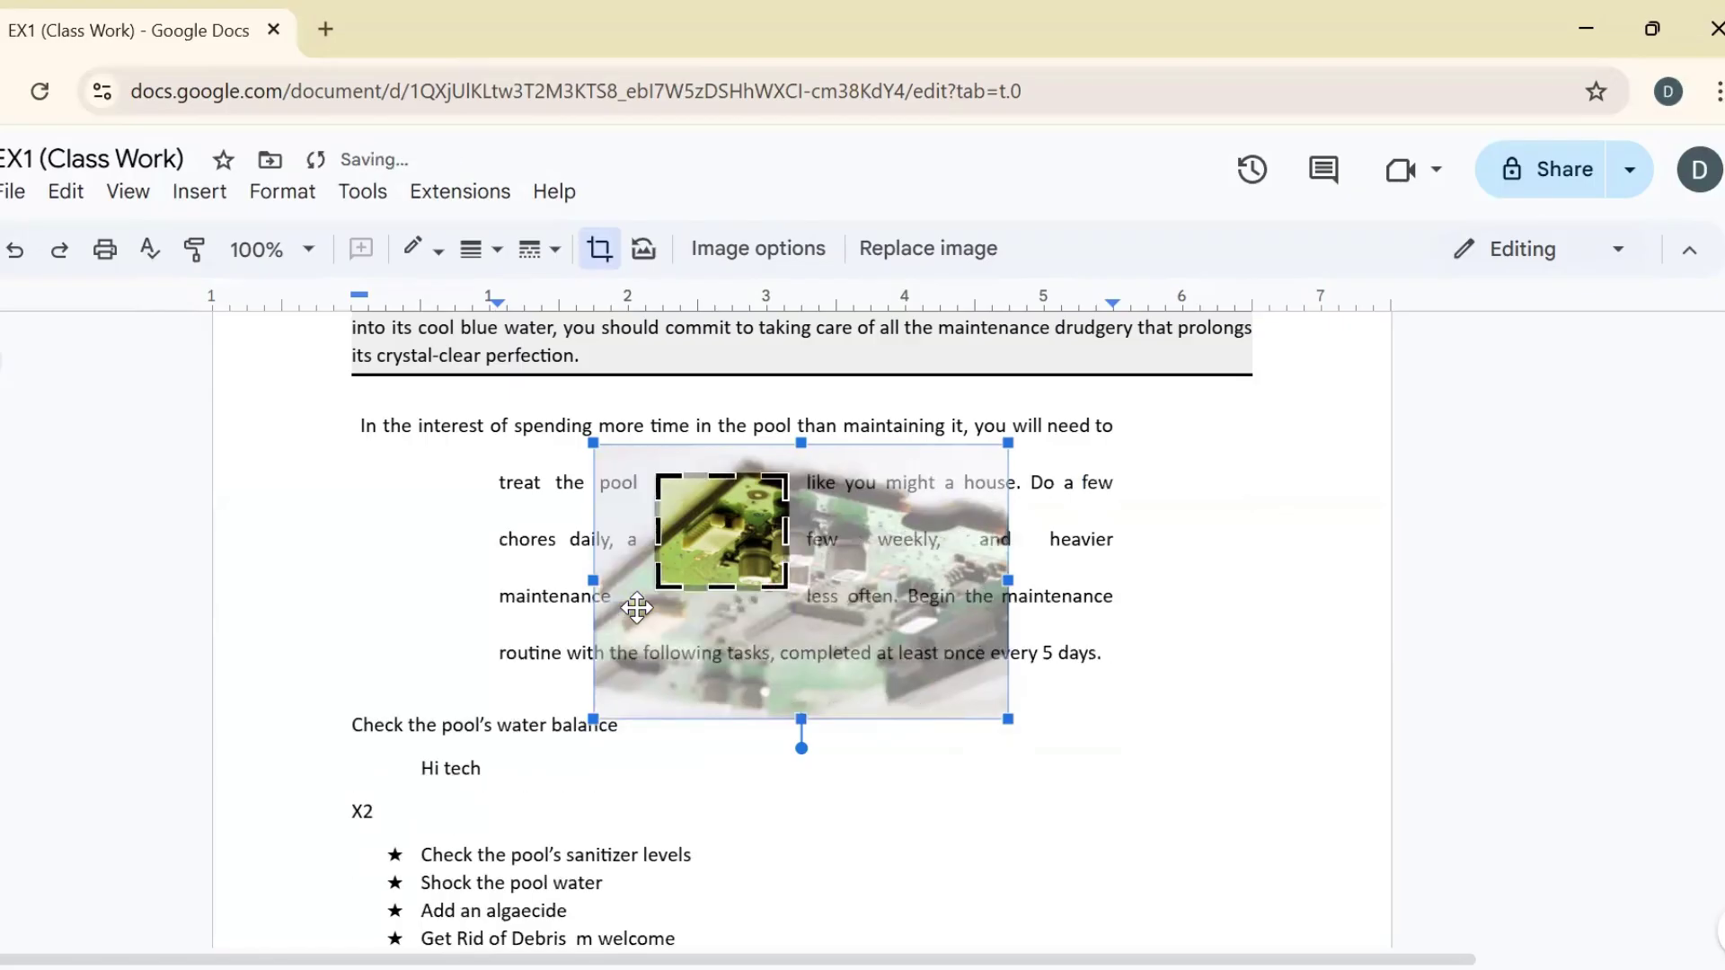
pyautogui.click(465, 591)
# Move the cropped circuit board image further right in the paragraph, and delete it.
pyautogui.moveTo(726, 542); pyautogui.dragTo(840, 552)
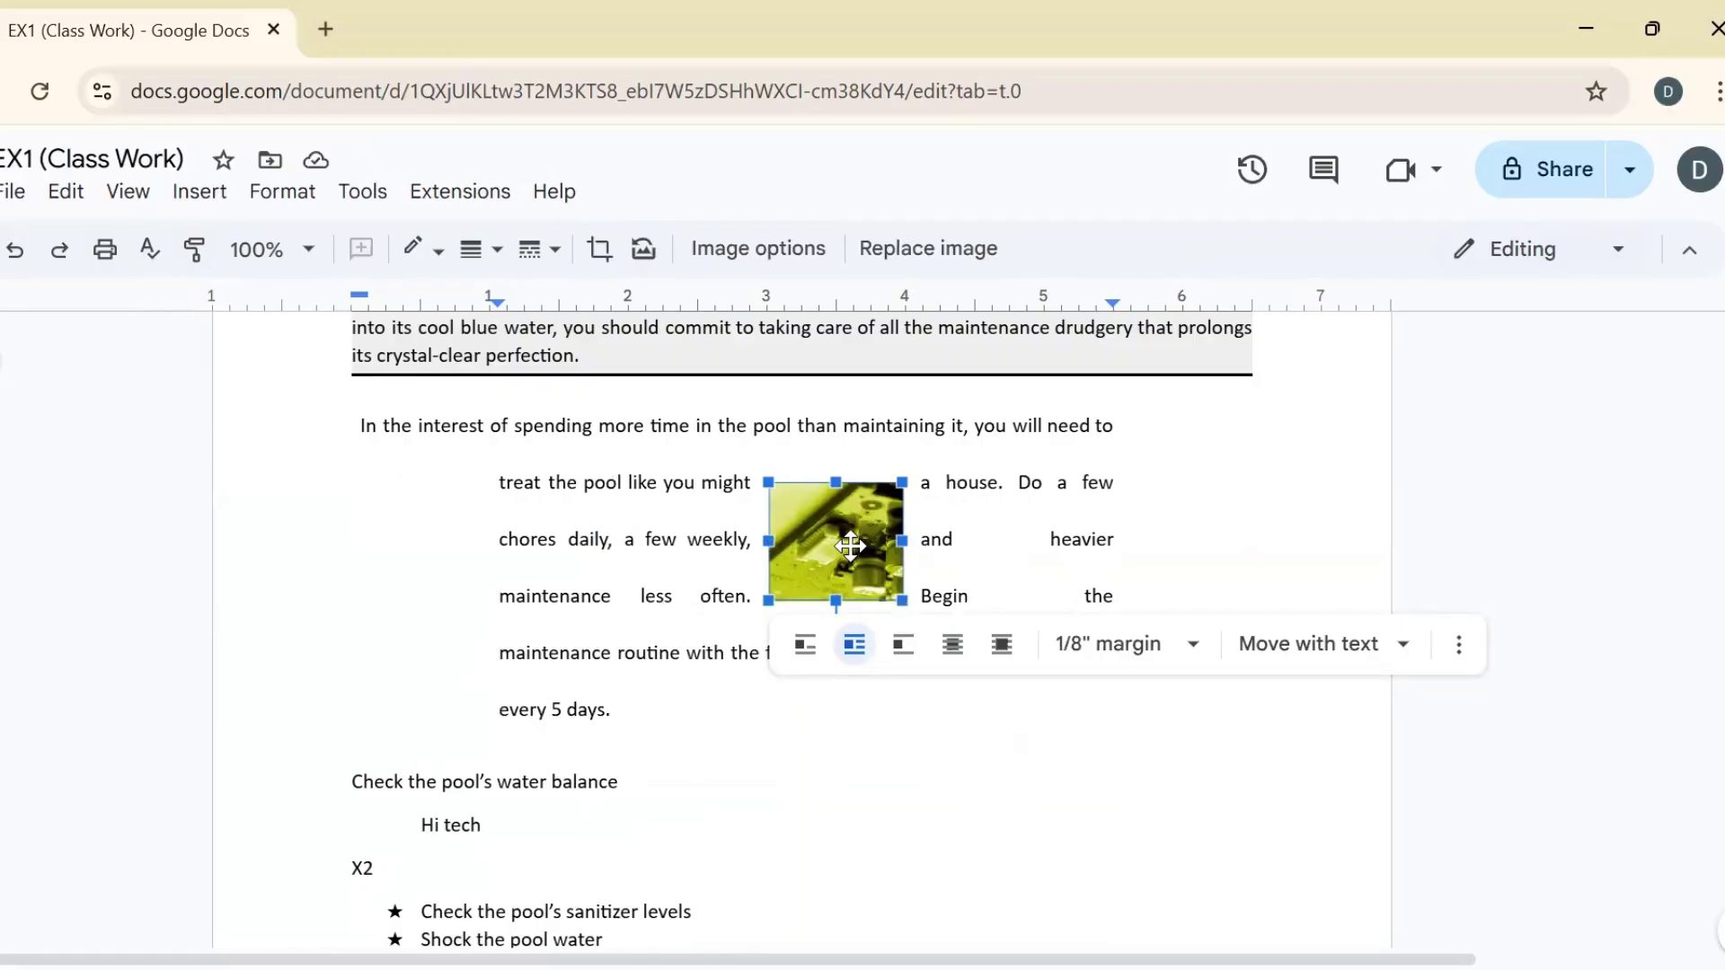
pyautogui.press('Delete')
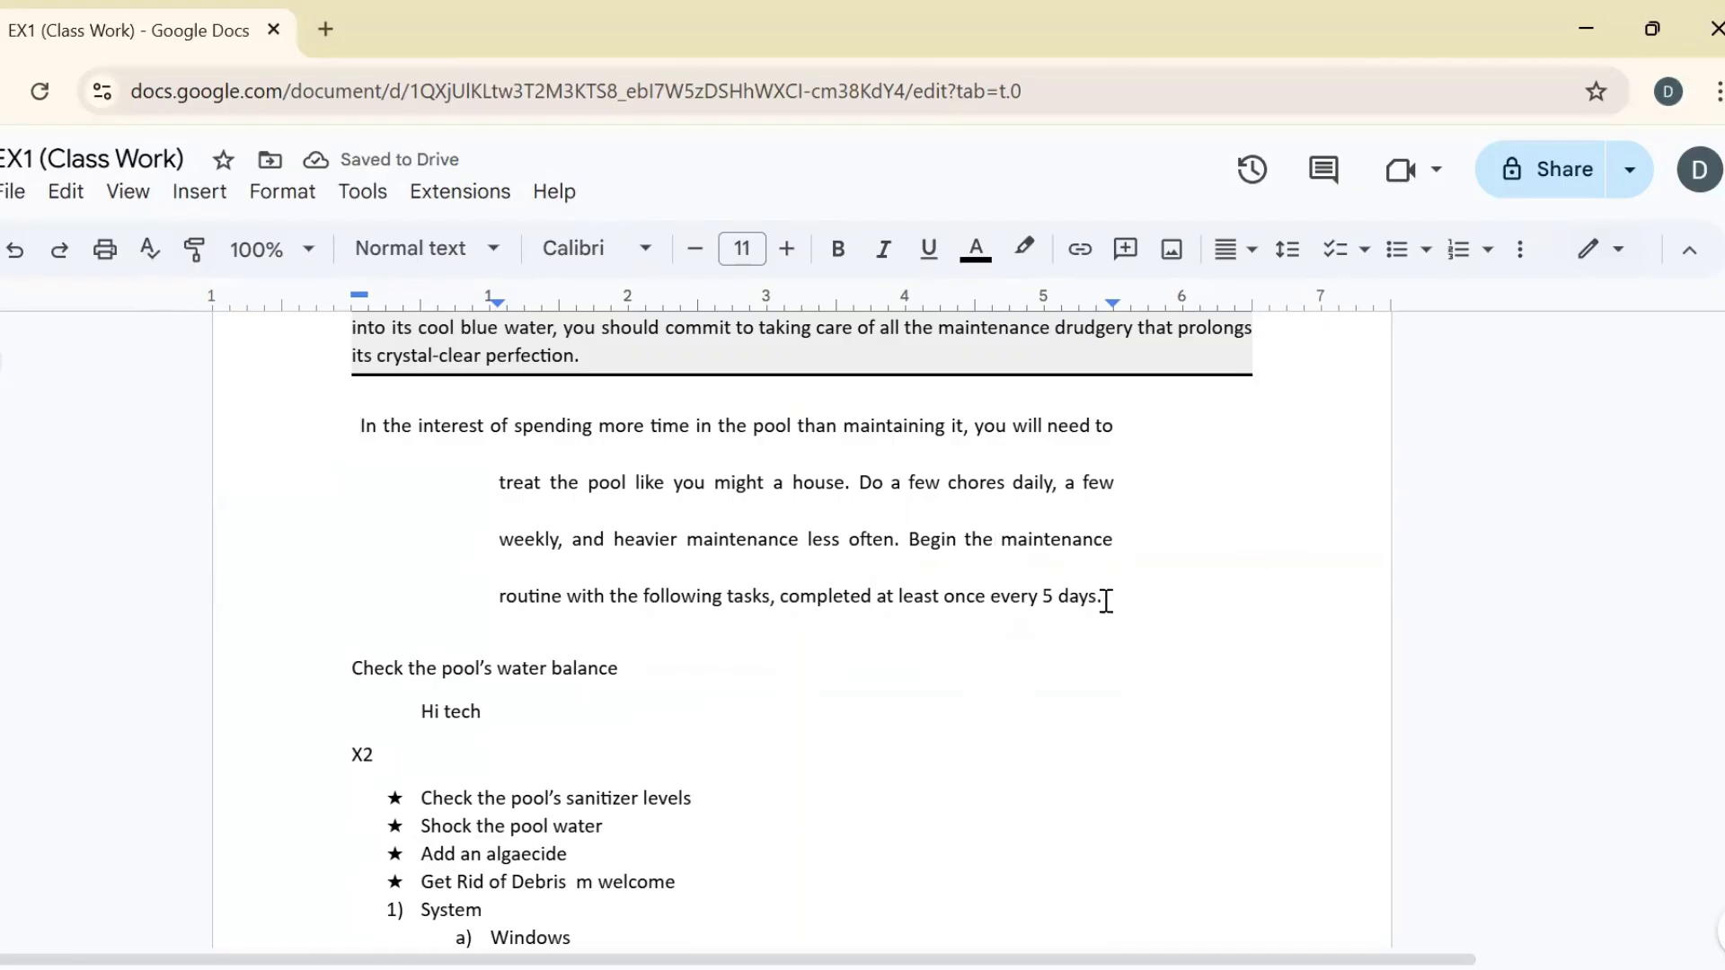
# Insert a 3 x 3 table on a new line below the paragraph ending "completed at least once every 5 days.".
pyautogui.press('Return')
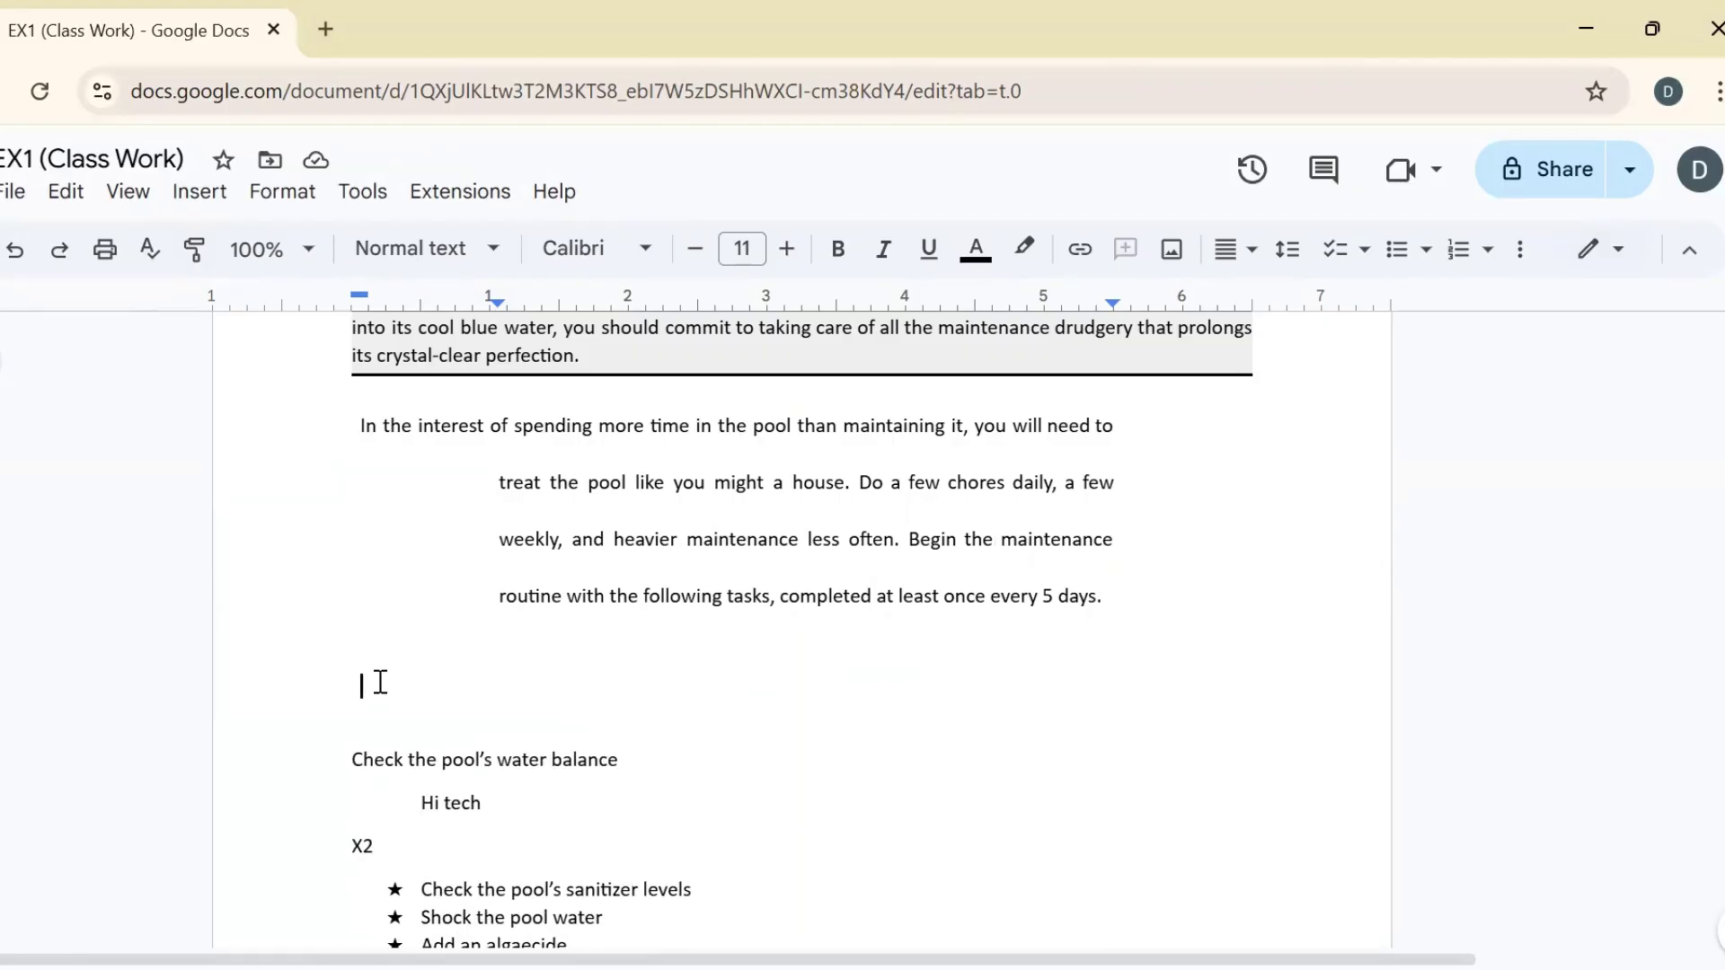
pyautogui.click(199, 192)
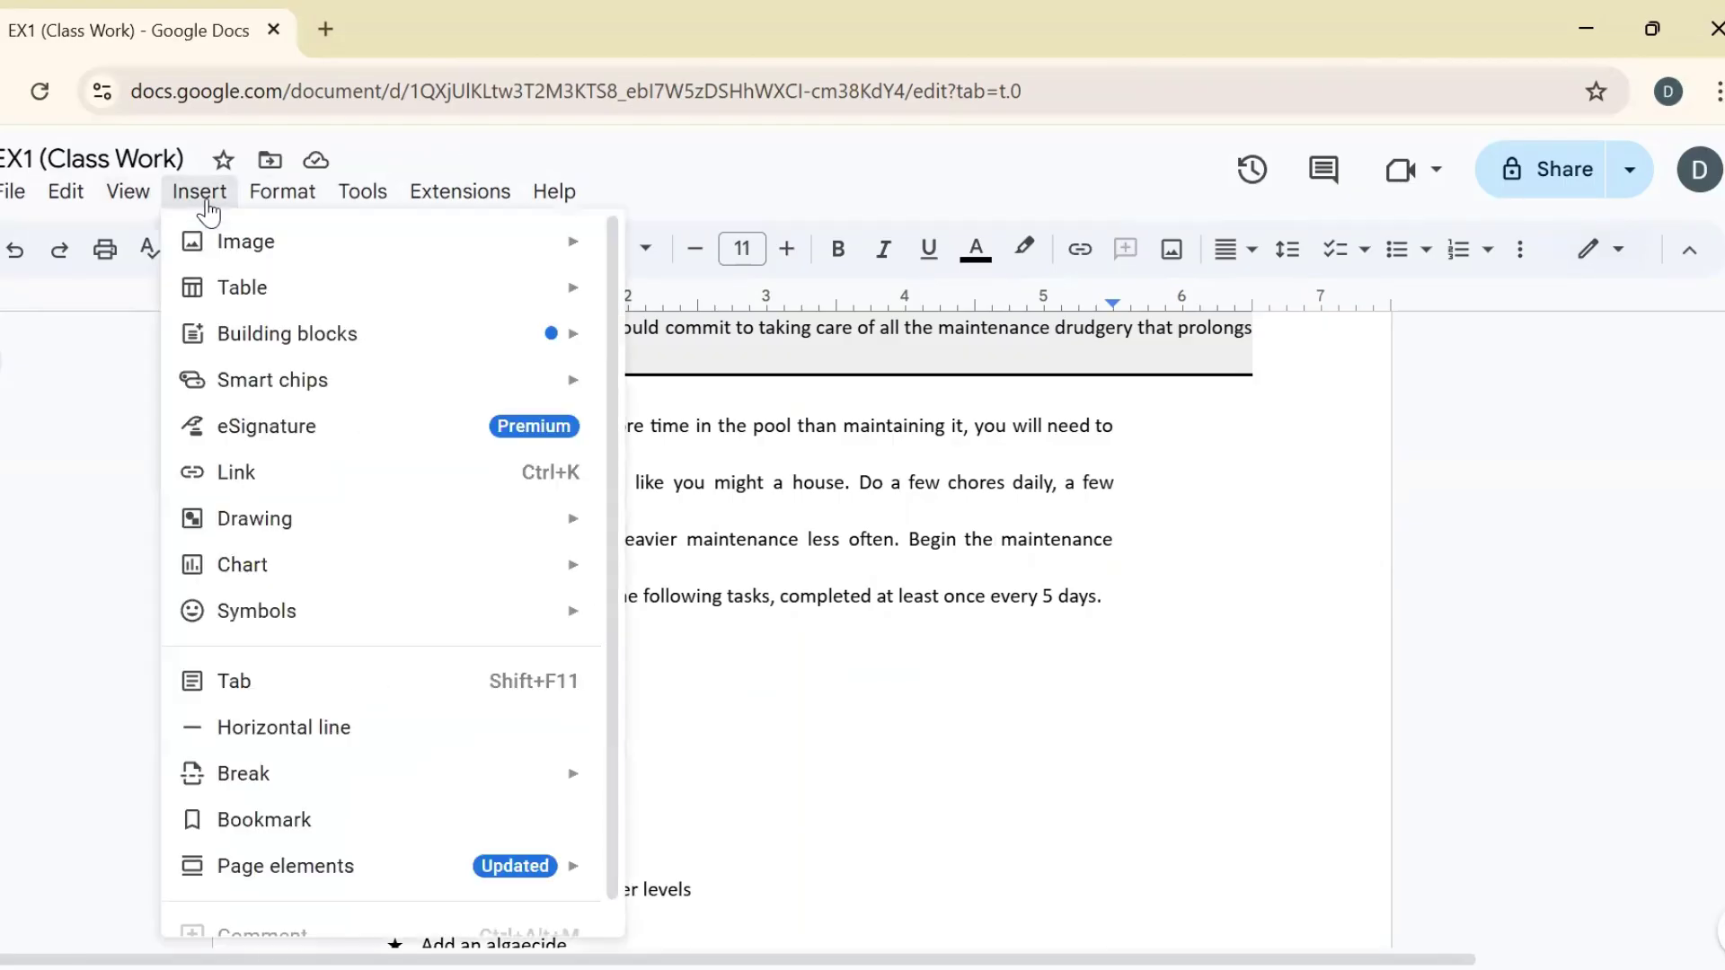
pyautogui.moveTo(241, 289)
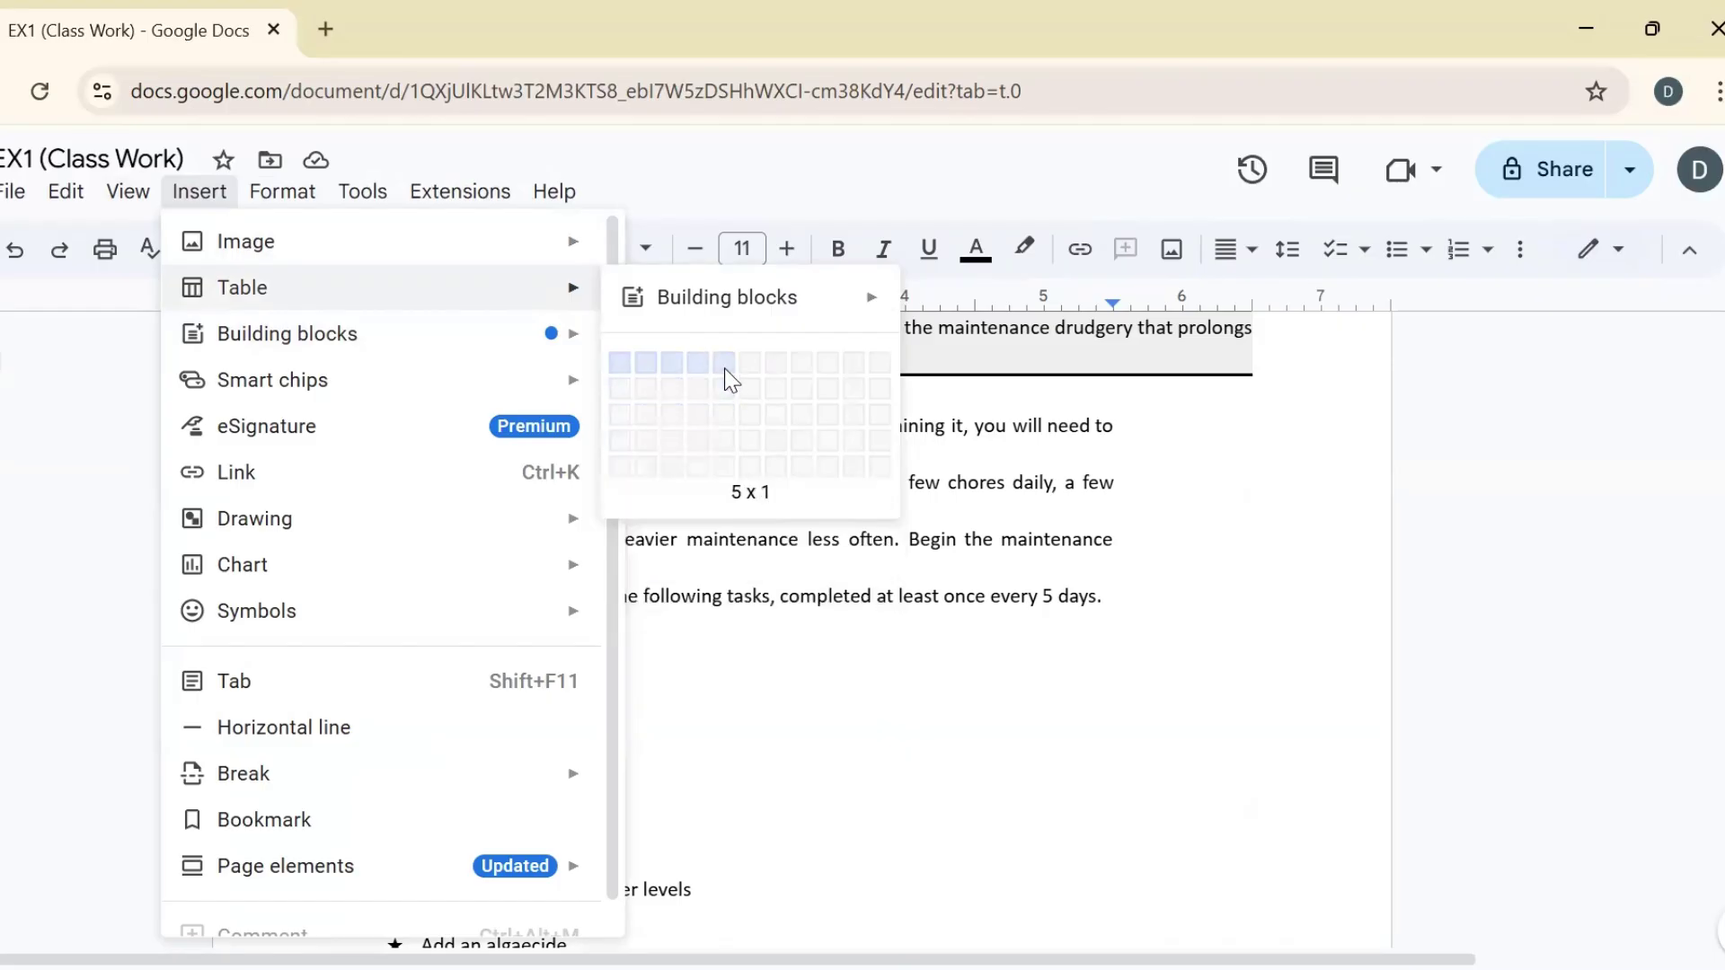
pyautogui.click(684, 429)
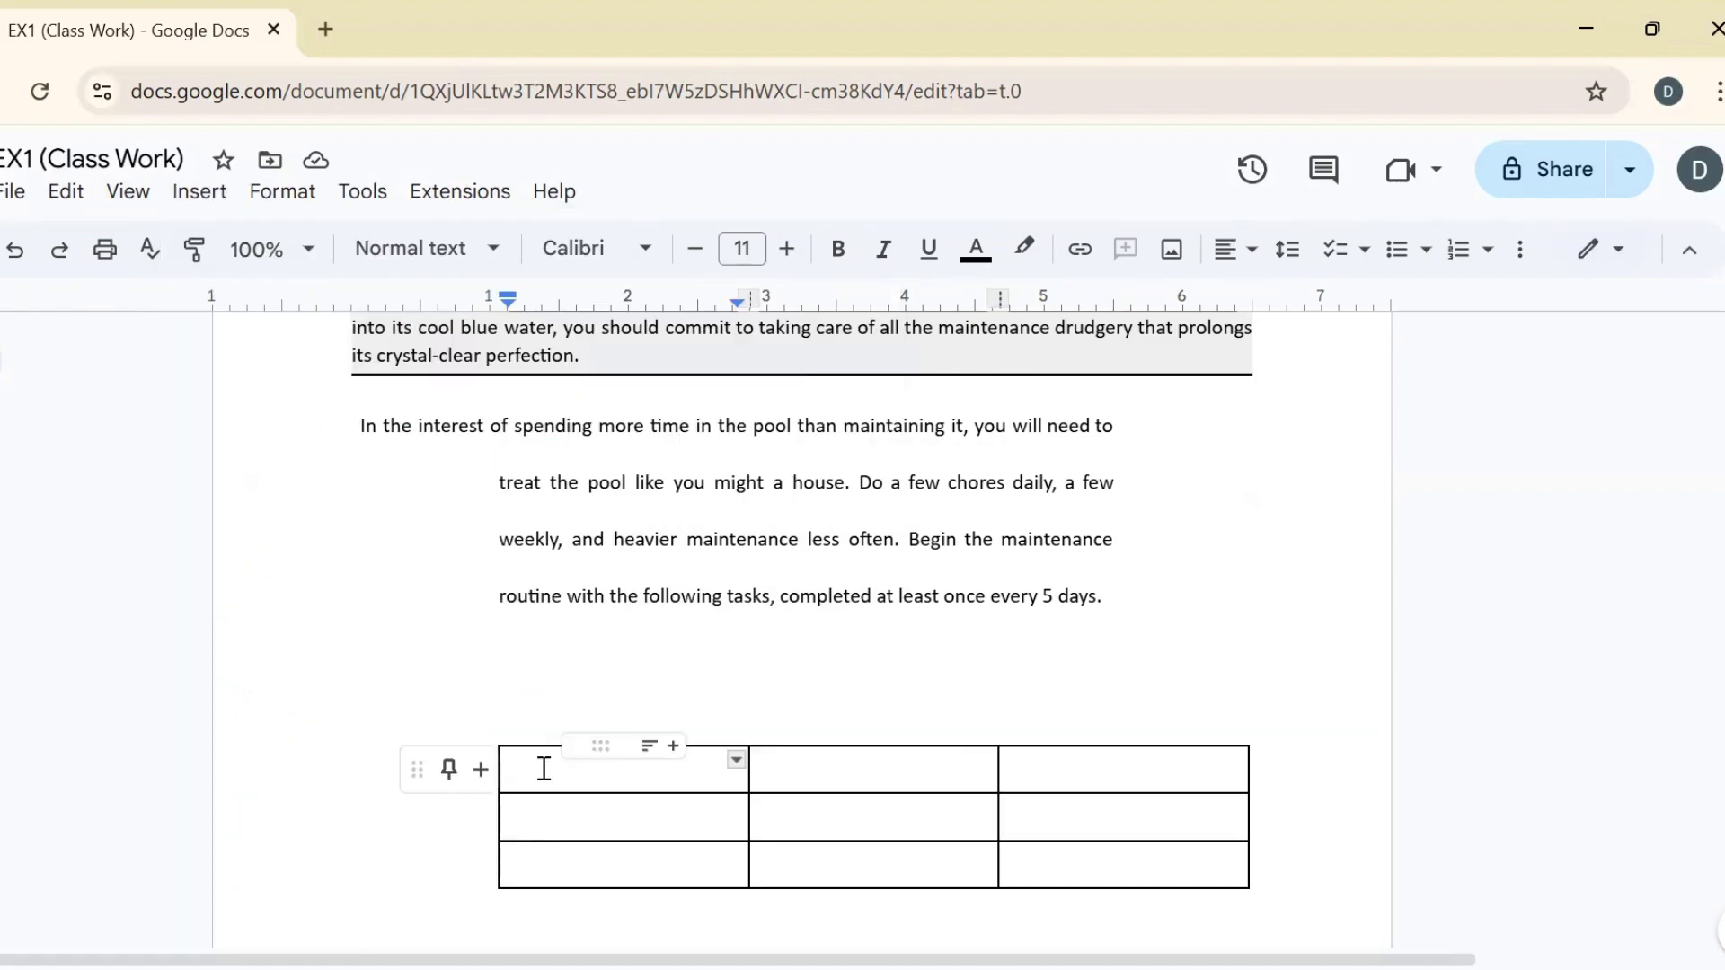
# Fill the table's header row with System, Applications and Notes.
pyautogui.write('System')
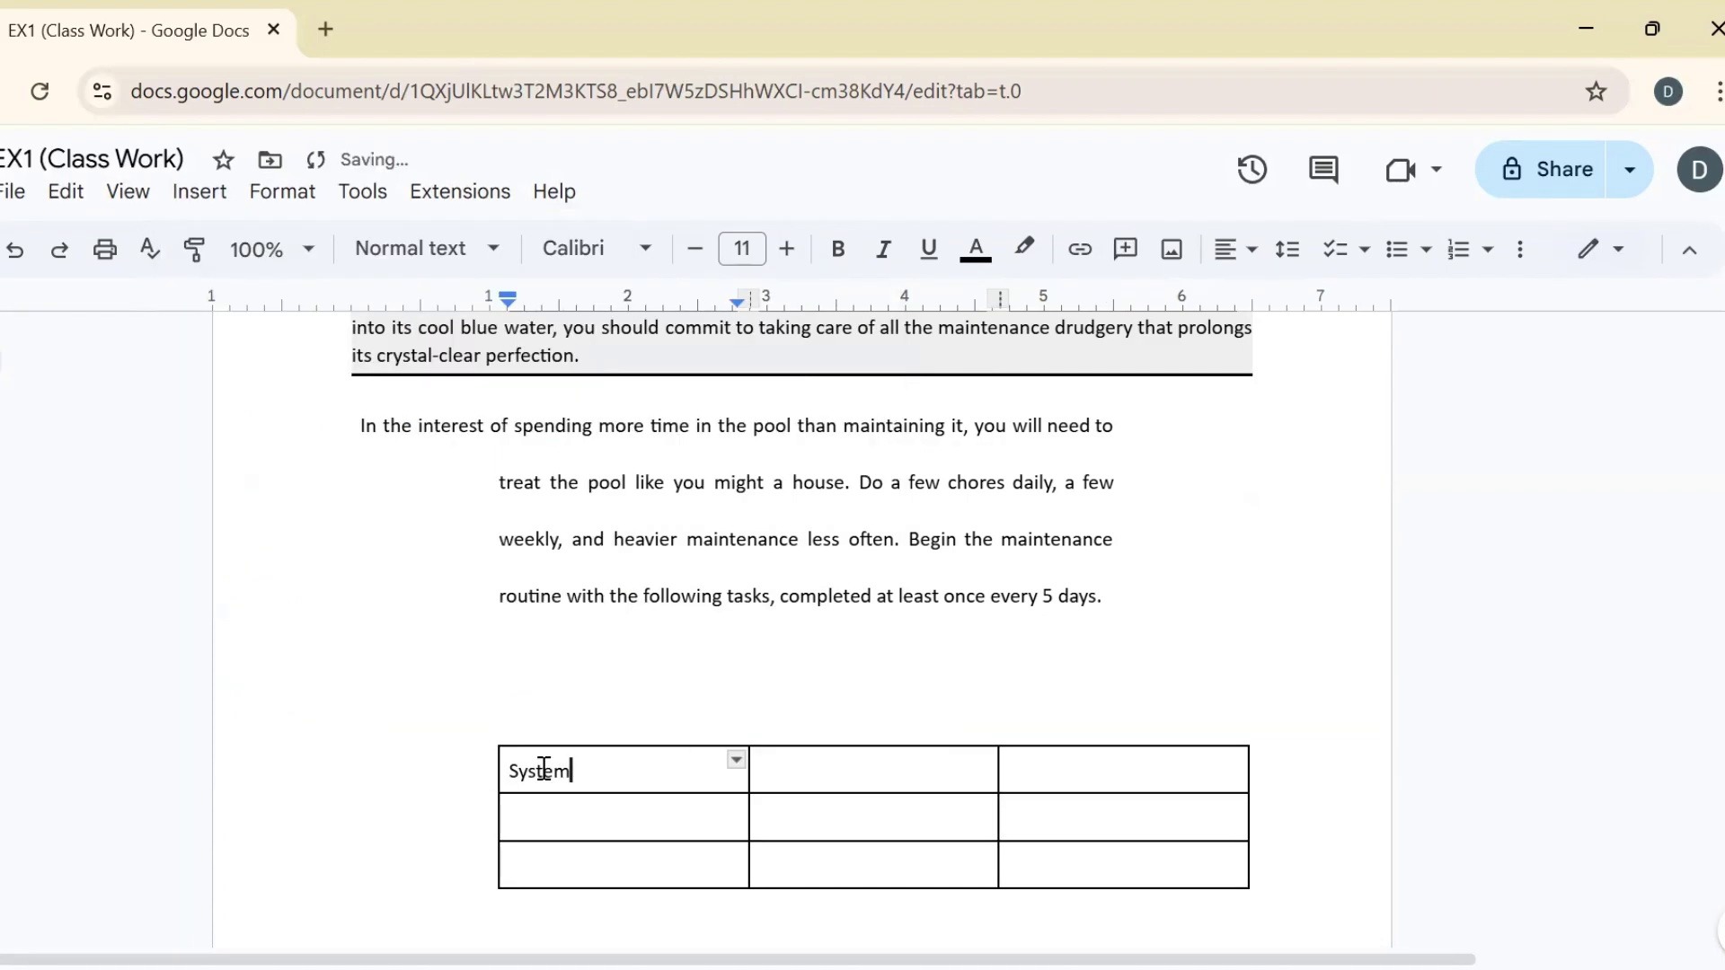
pyautogui.press('Tab')
pyautogui.write('Applications')
pyautogui.press('Tab')
pyautogui.write('Notes')
pyautogui.press('Tab')
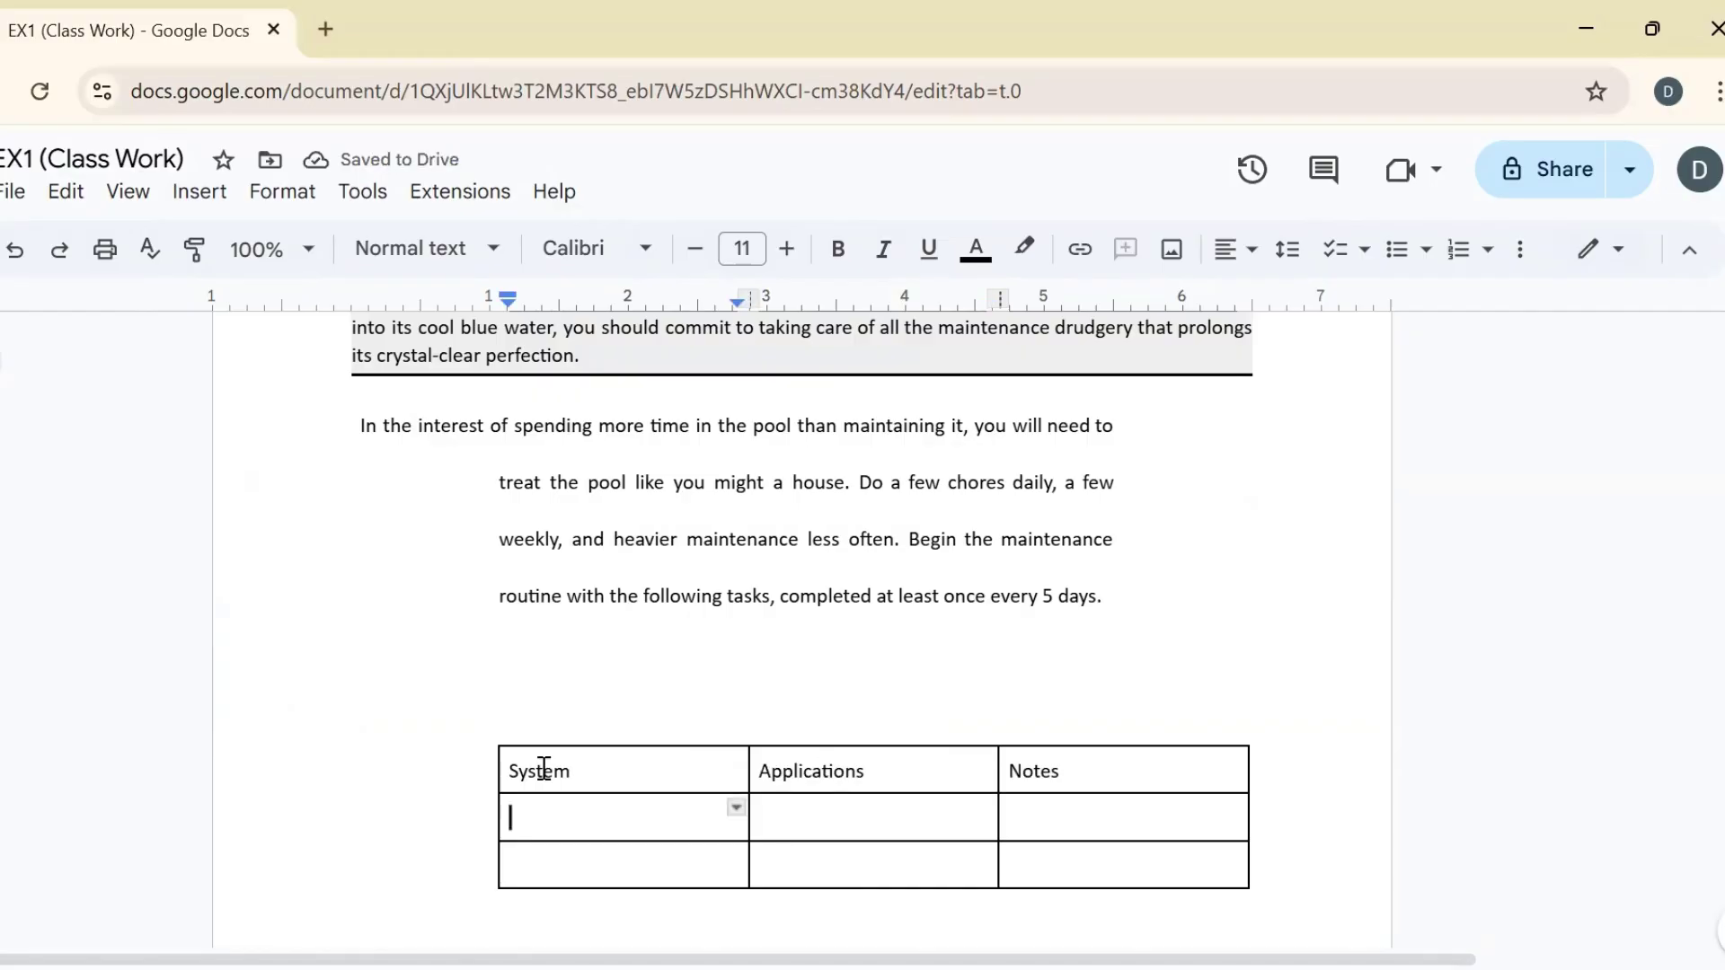
# Enter Windows in the first cell of the second row, and add a new row at the end of the table.
pyautogui.hotkey('shift', 'Tab')
pyautogui.hotkey('shift', 'Tab')
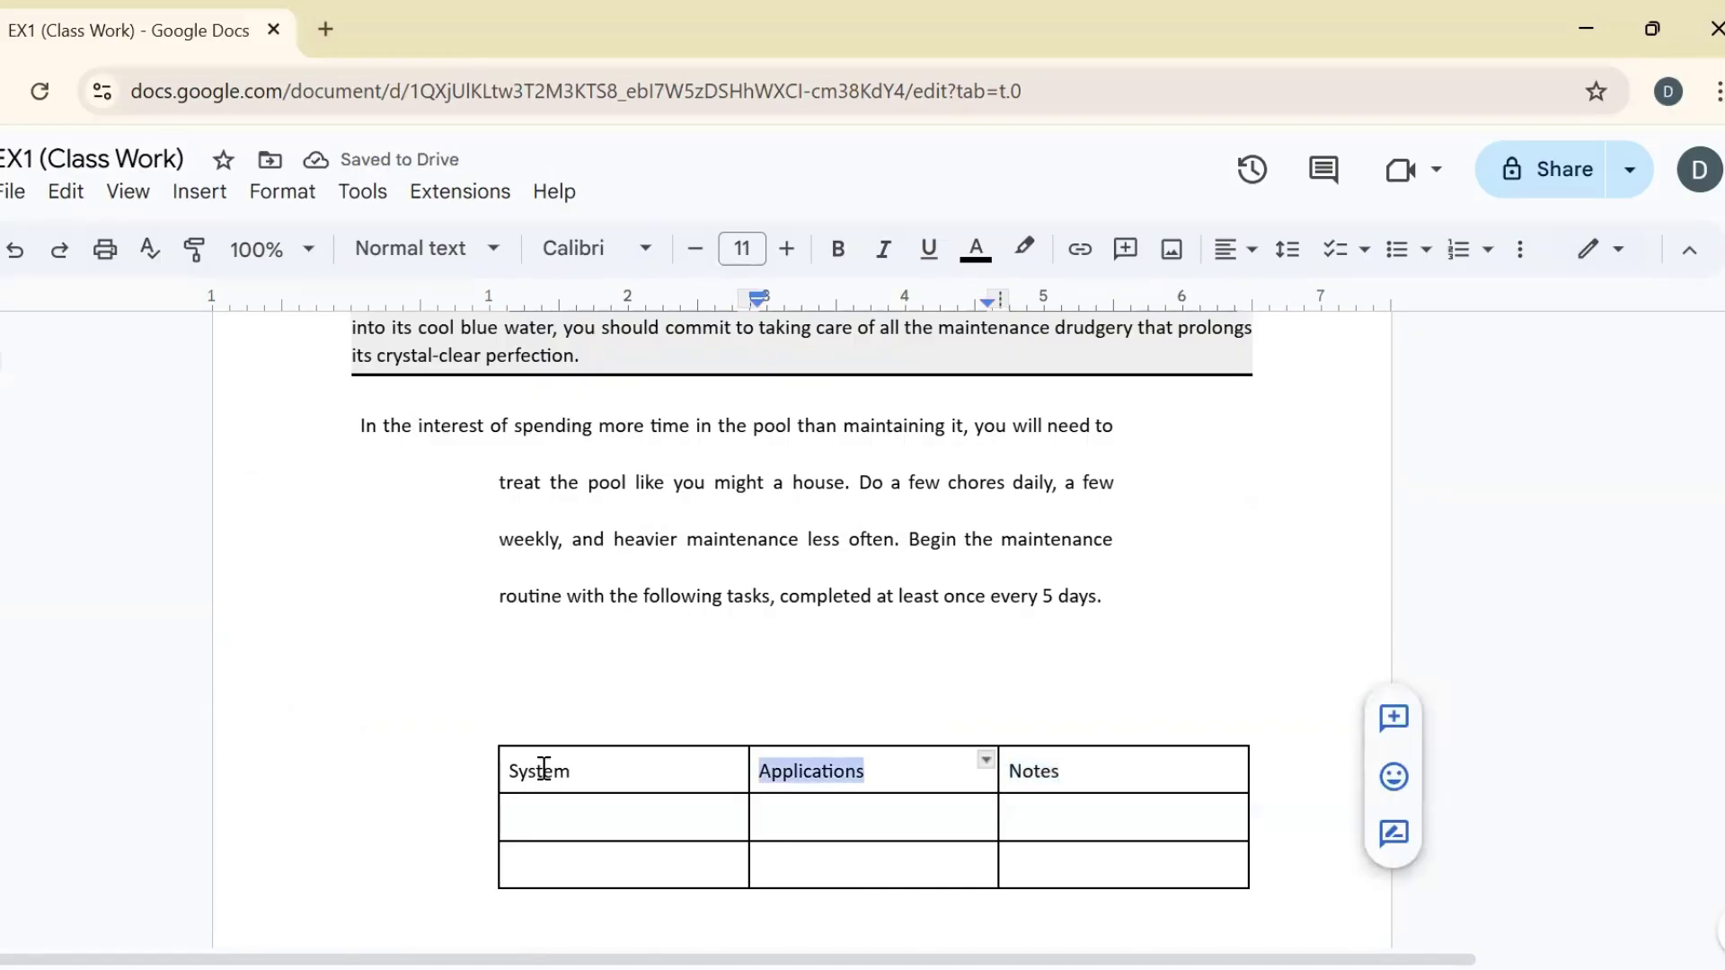
pyautogui.press('Tab')
pyautogui.press('Tab')
pyautogui.write('Windows')
pyautogui.click(543, 770)
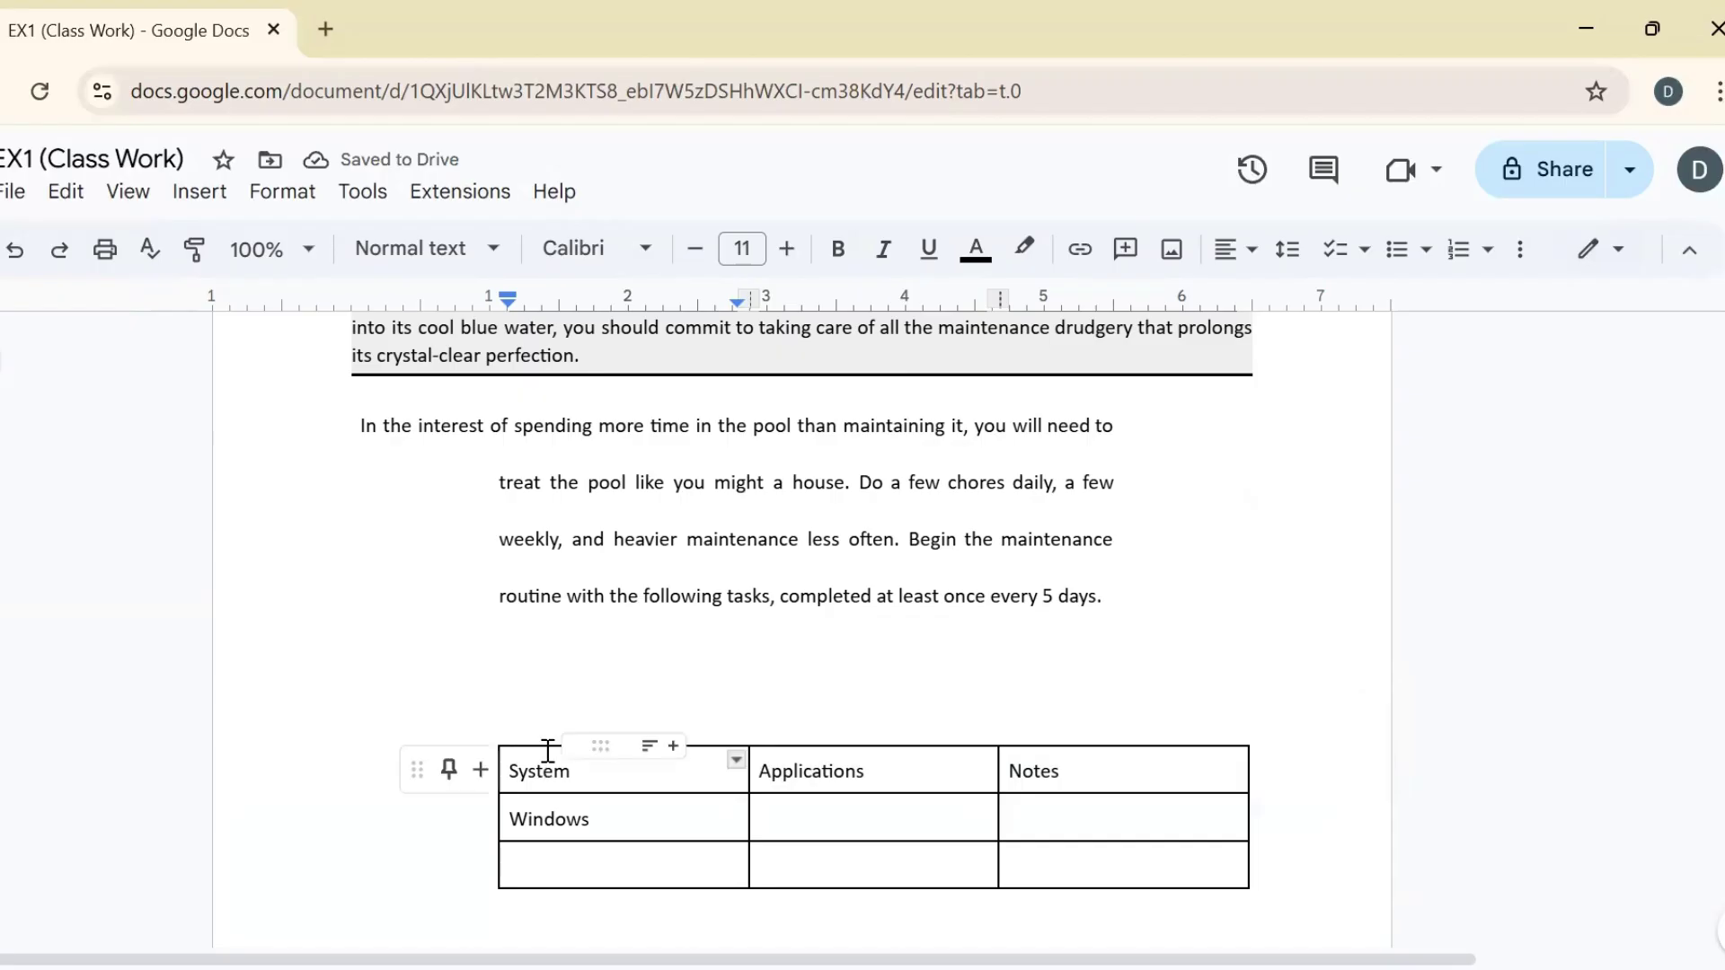
pyautogui.click(1071, 869)
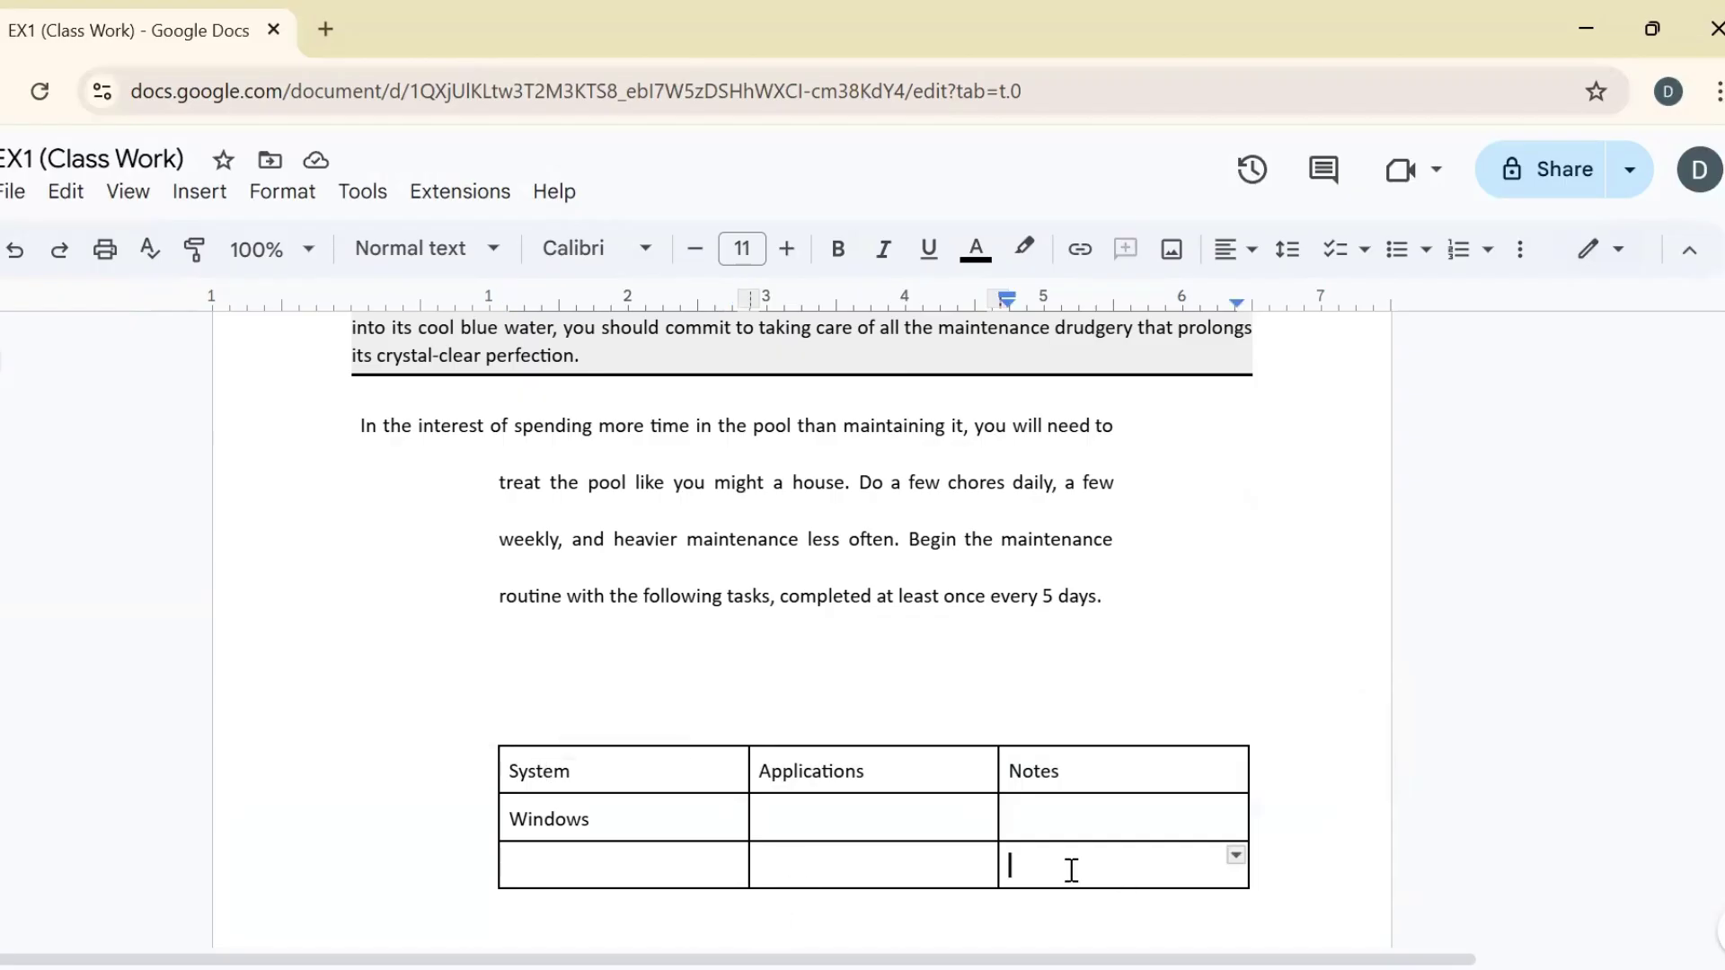
pyautogui.press('Tab')
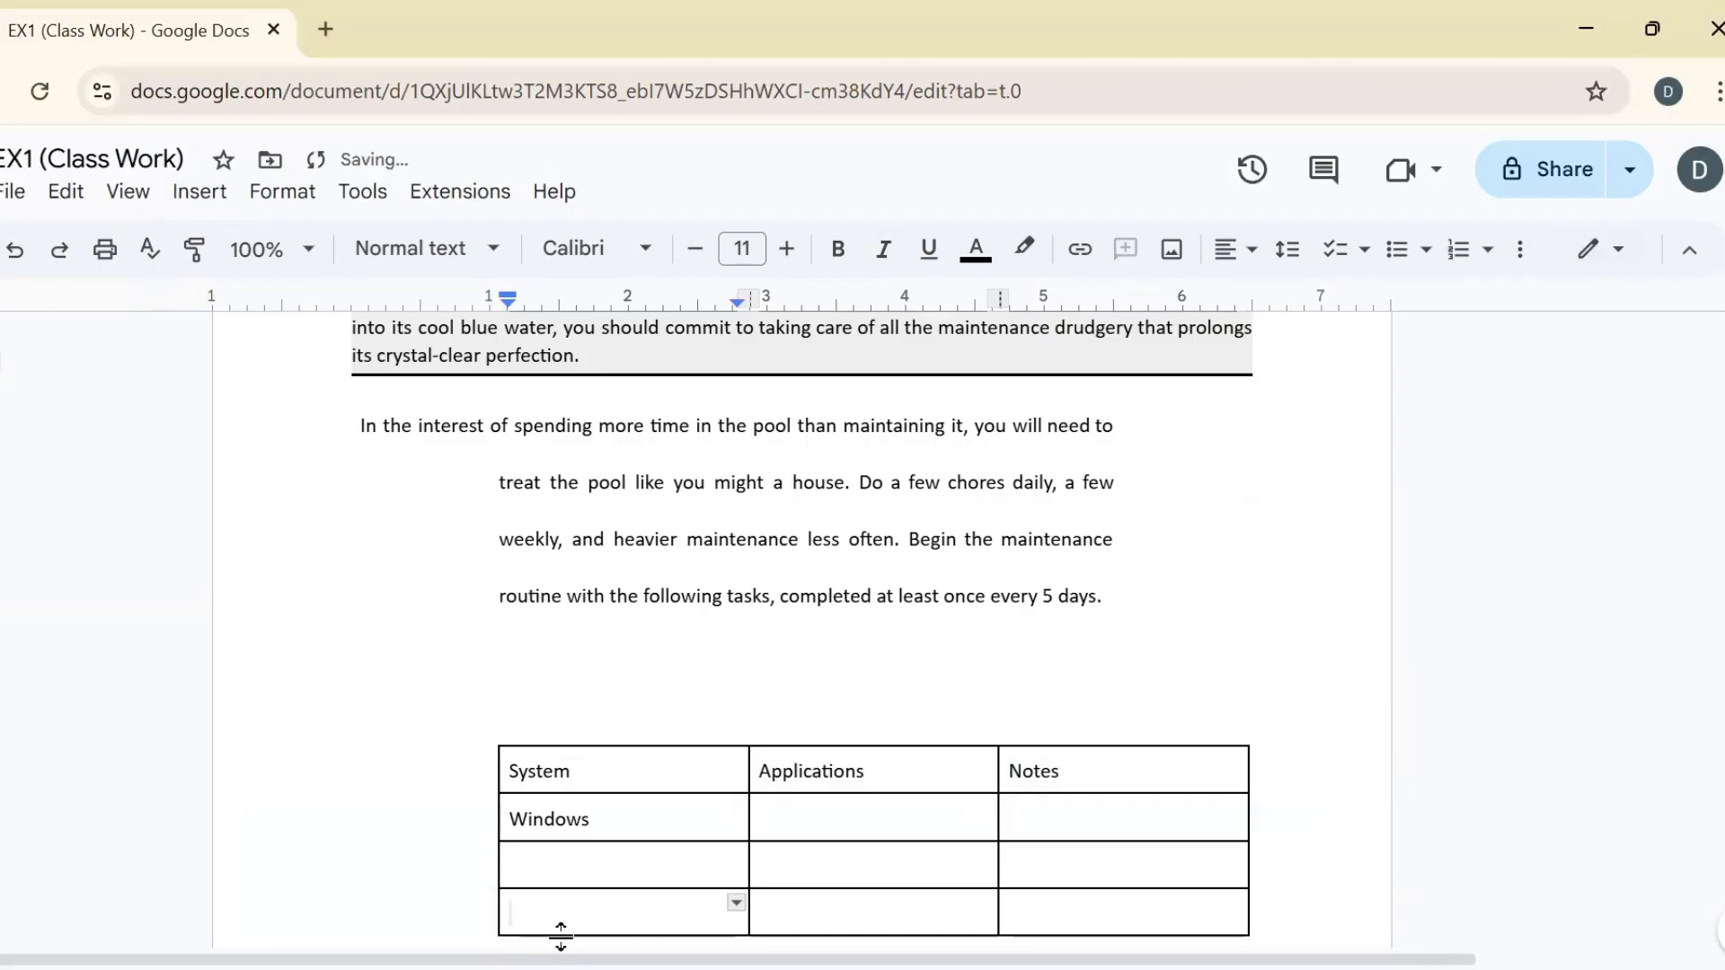
# Set the font of the whole table to Impact.
pyautogui.moveTo(558, 935); pyautogui.dragTo(632, 643)
pyautogui.scroll(-3, 636, 896)
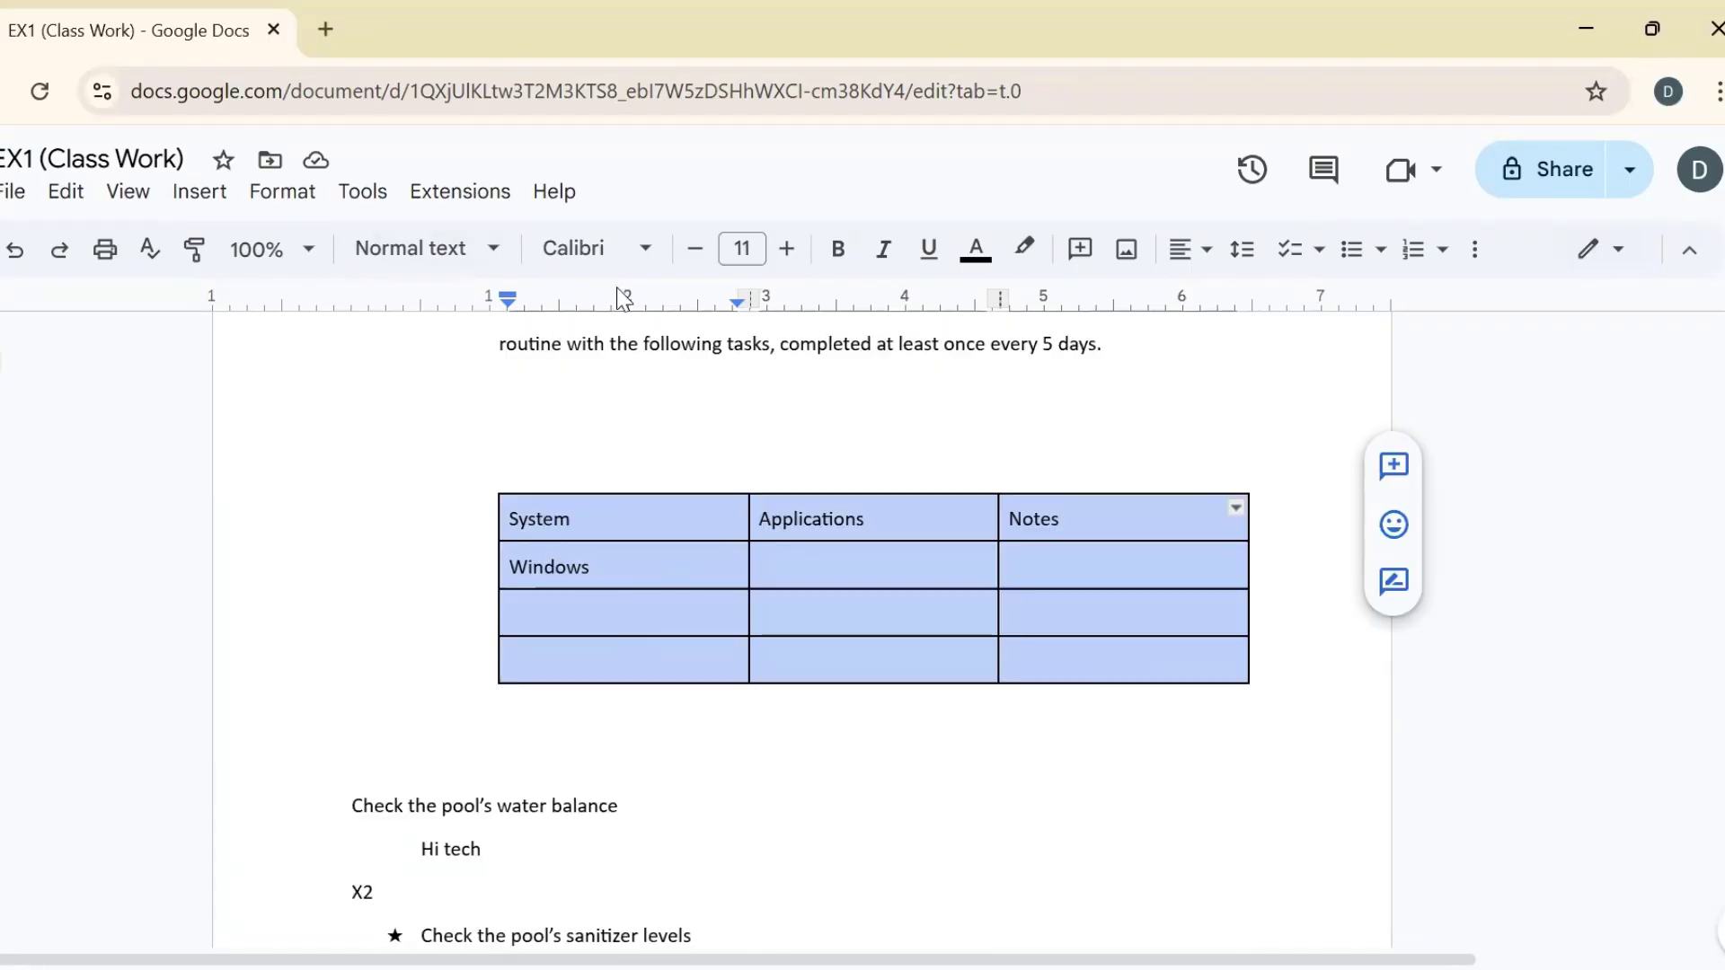
pyautogui.click(643, 259)
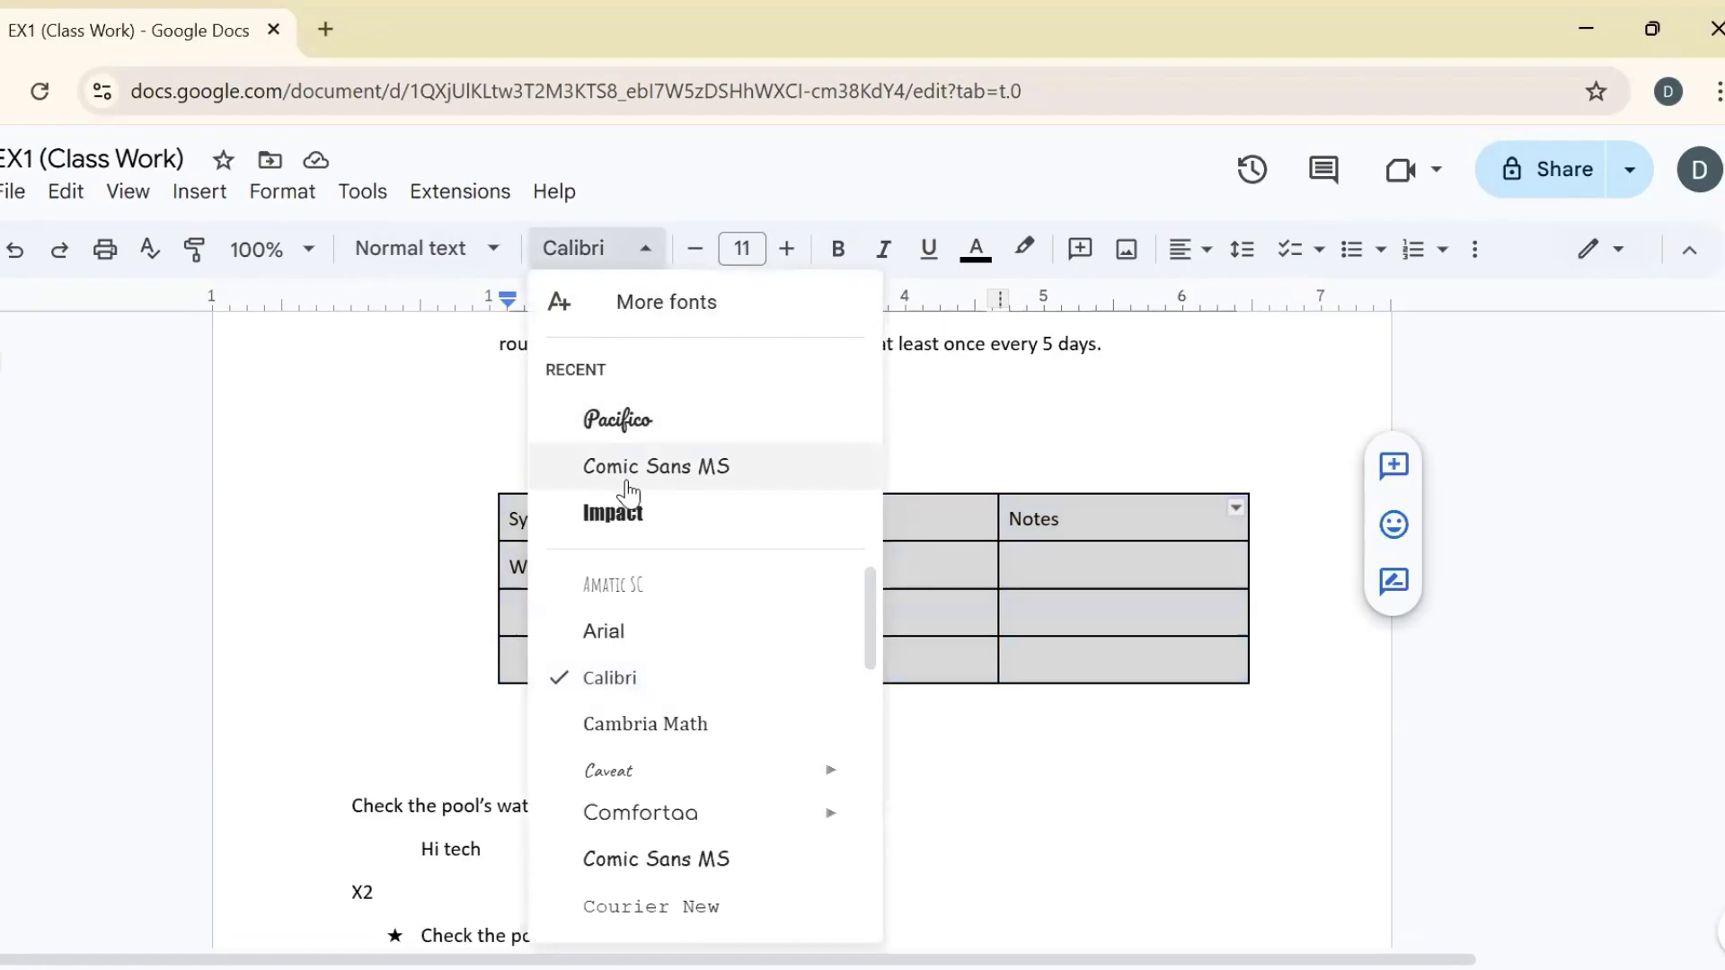
pyautogui.click(628, 520)
pyautogui.click(550, 557)
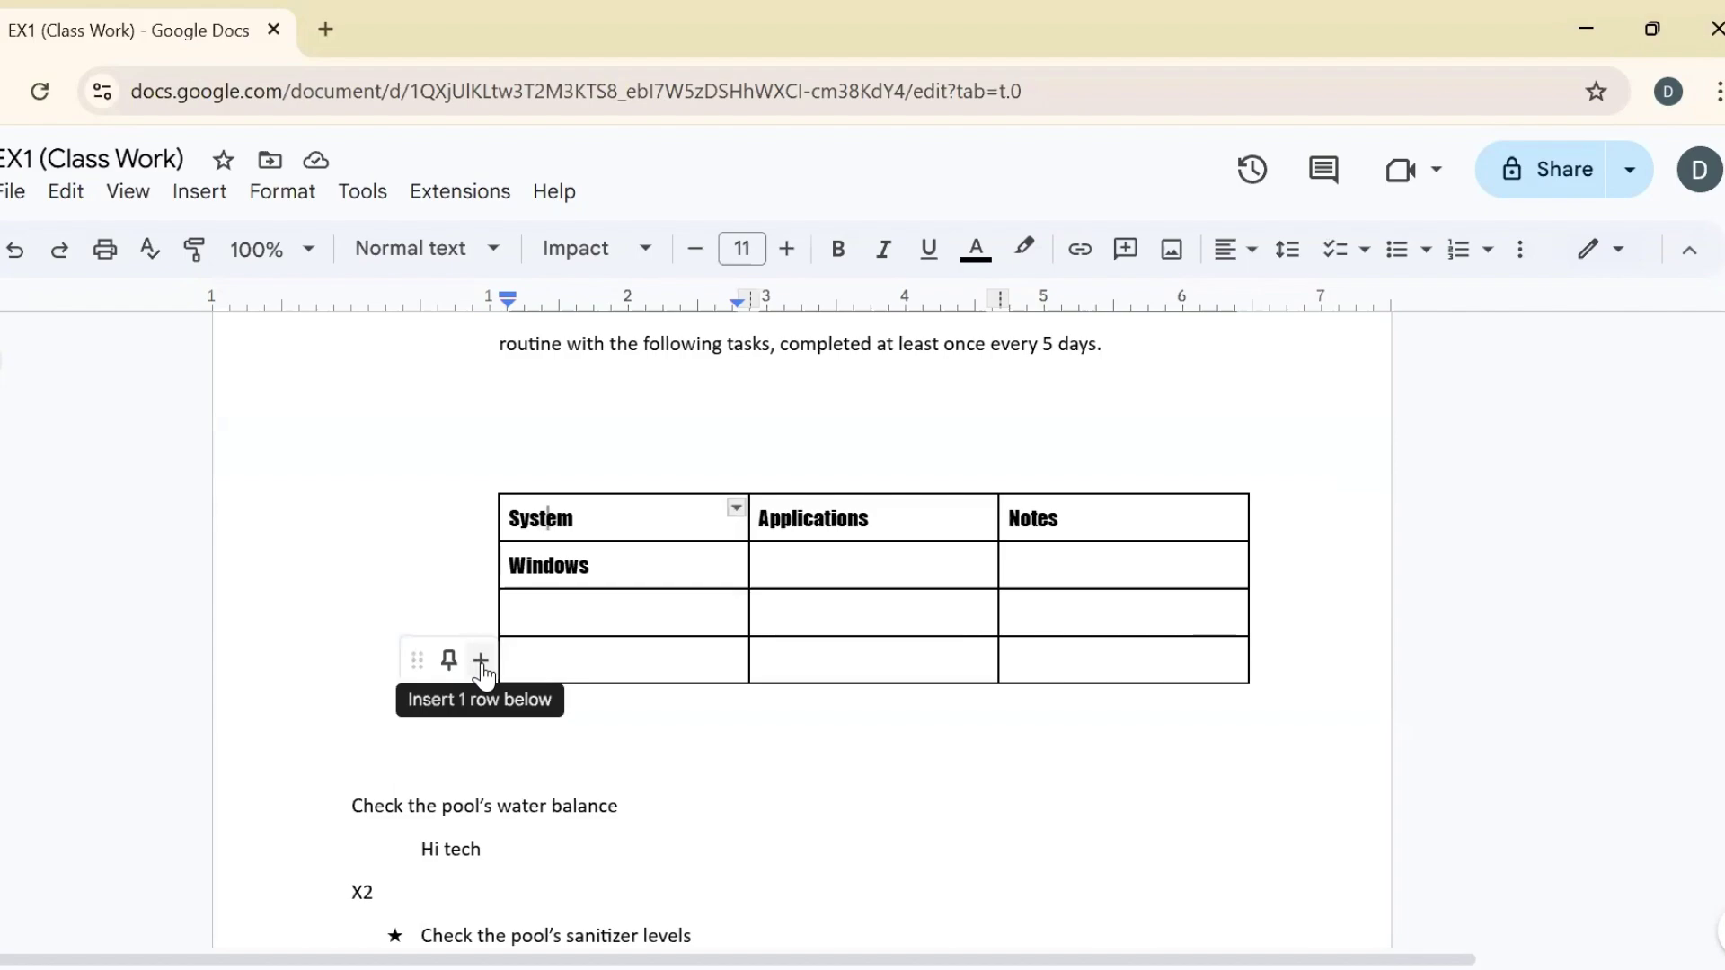
# Insert a row below the table's last row, another below the header row, and a column to the right of System.
pyautogui.click(481, 661)
pyautogui.click(601, 521)
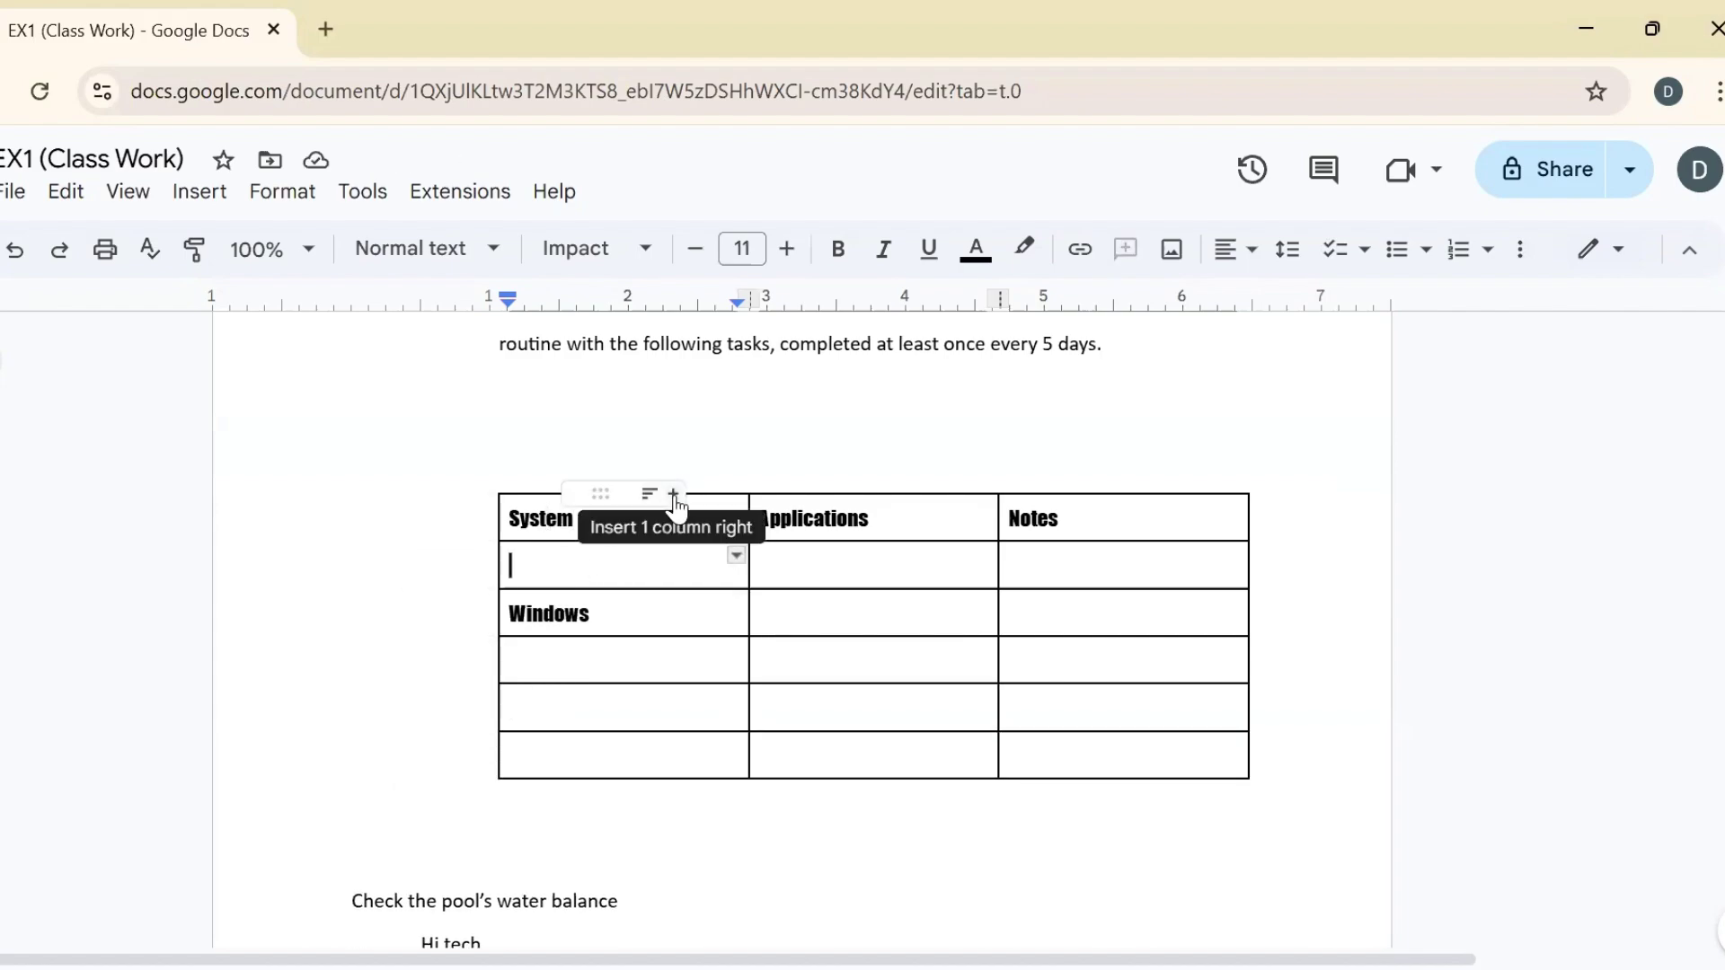
pyautogui.click(675, 496)
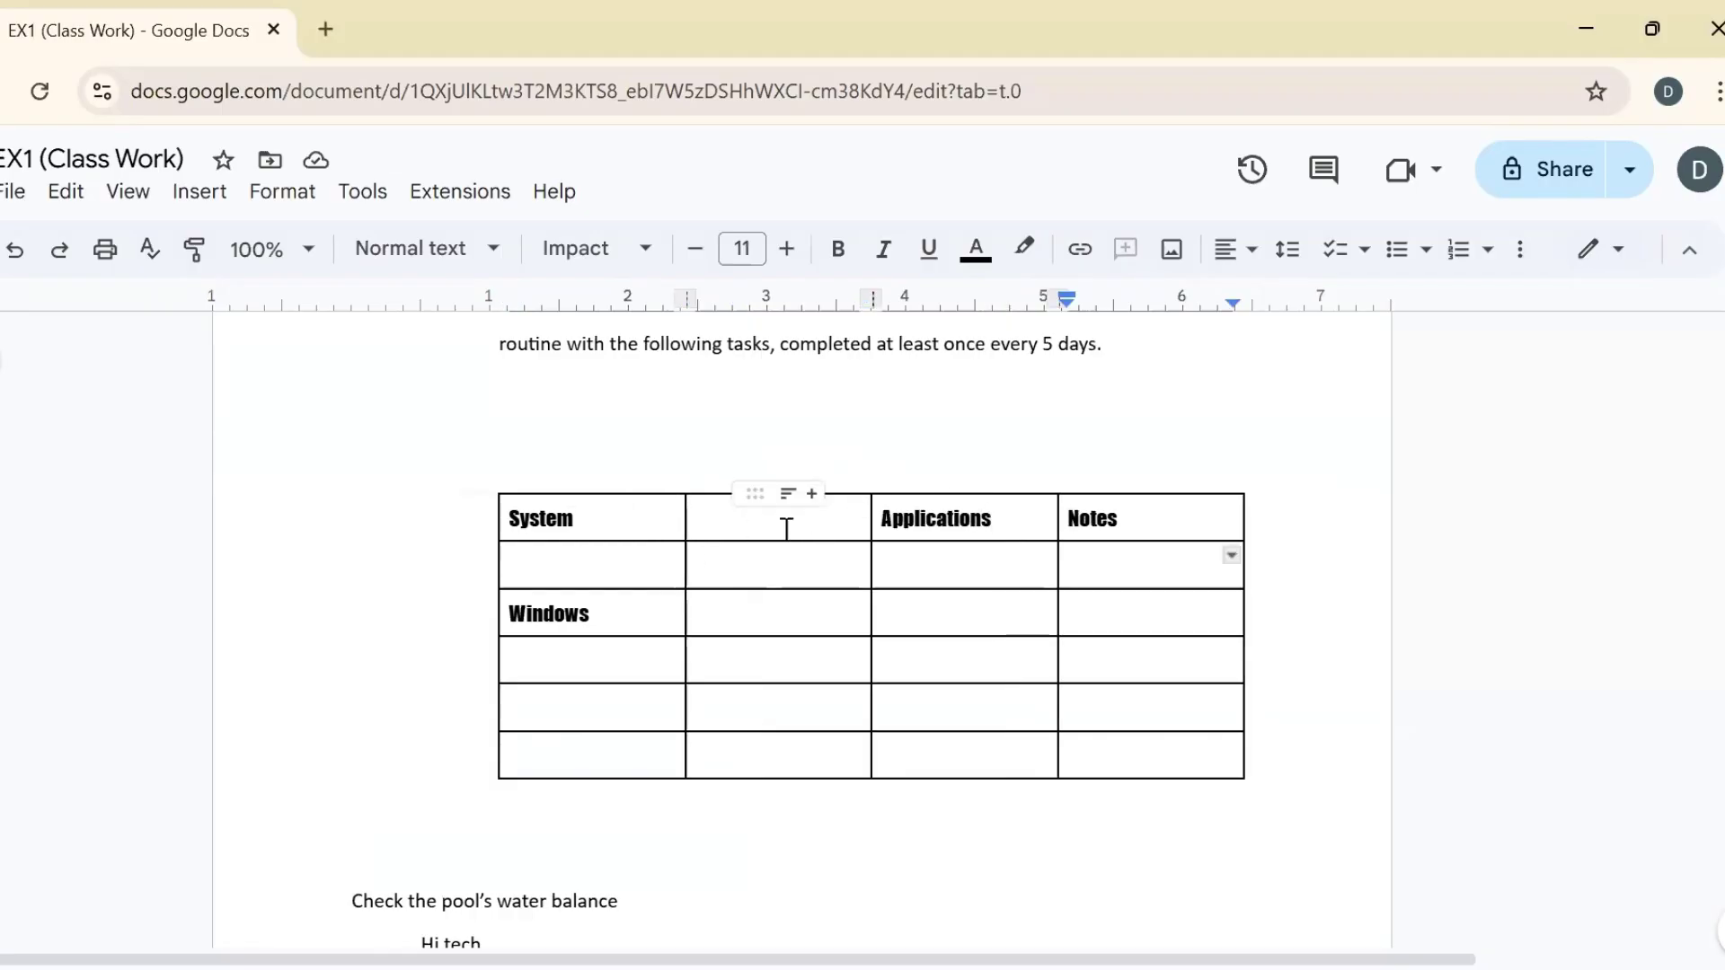
# Narrow the empty second column slightly and make the table's header row taller.
pyautogui.click(868, 511)
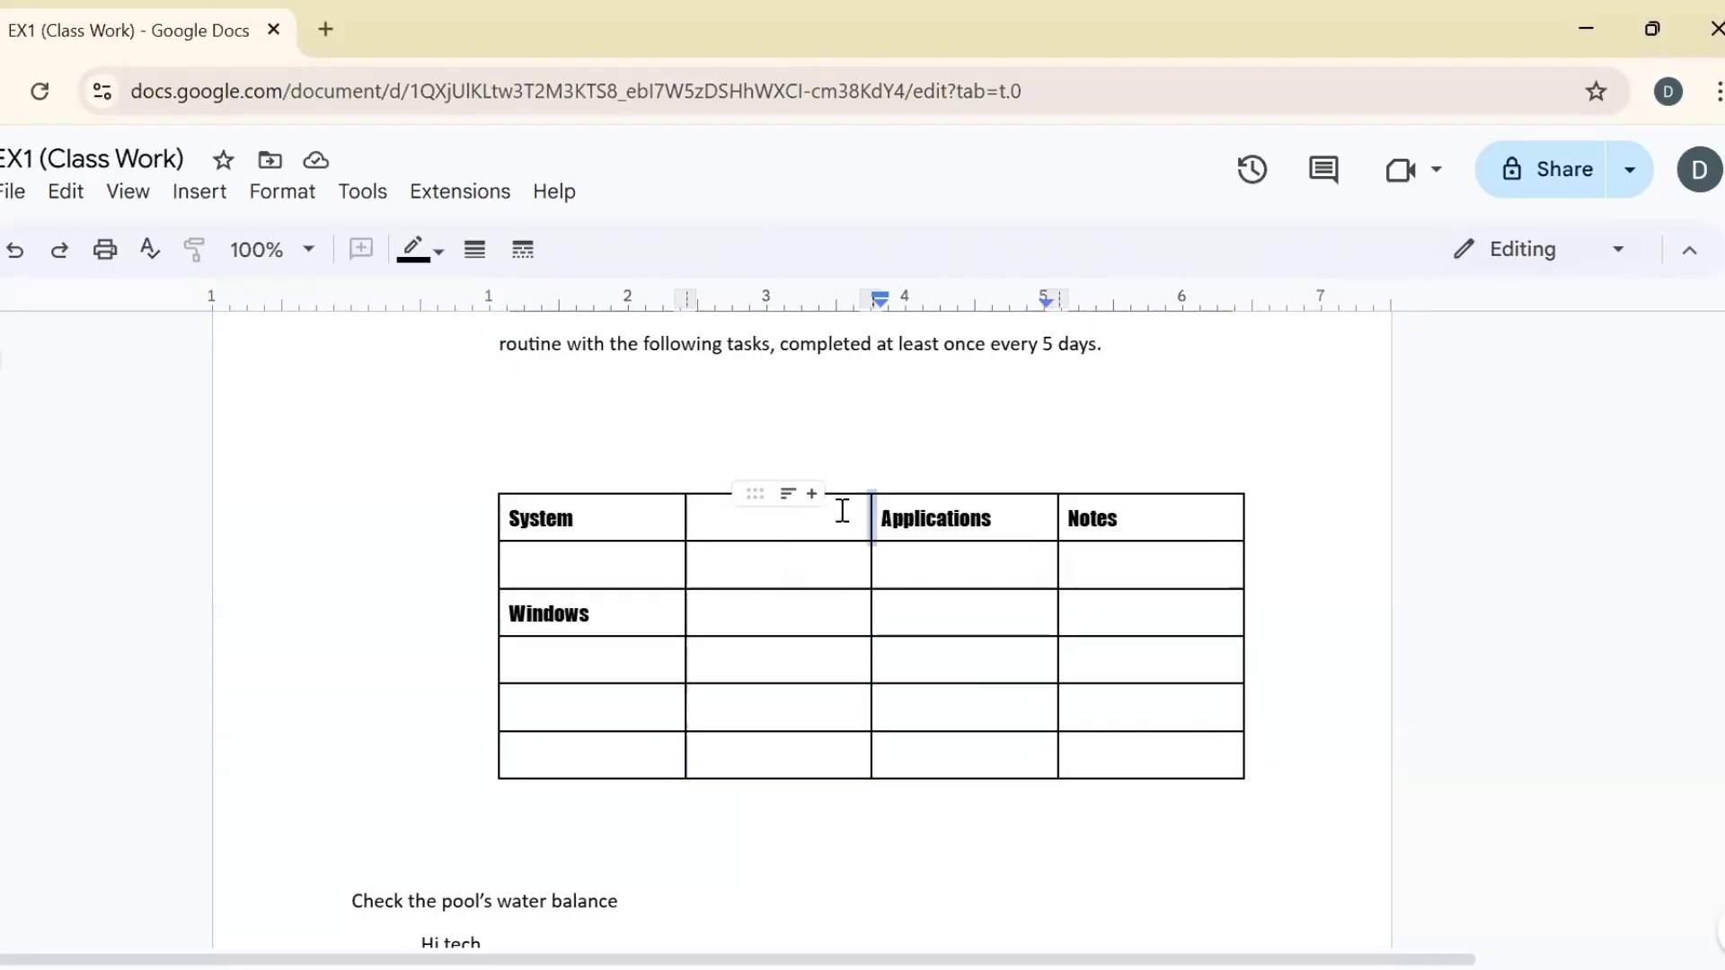
pyautogui.moveTo(870, 512)
pyautogui.mouseDown()
pyautogui.moveTo(778, 513)
pyautogui.moveTo(856, 514)
pyautogui.mouseUp()
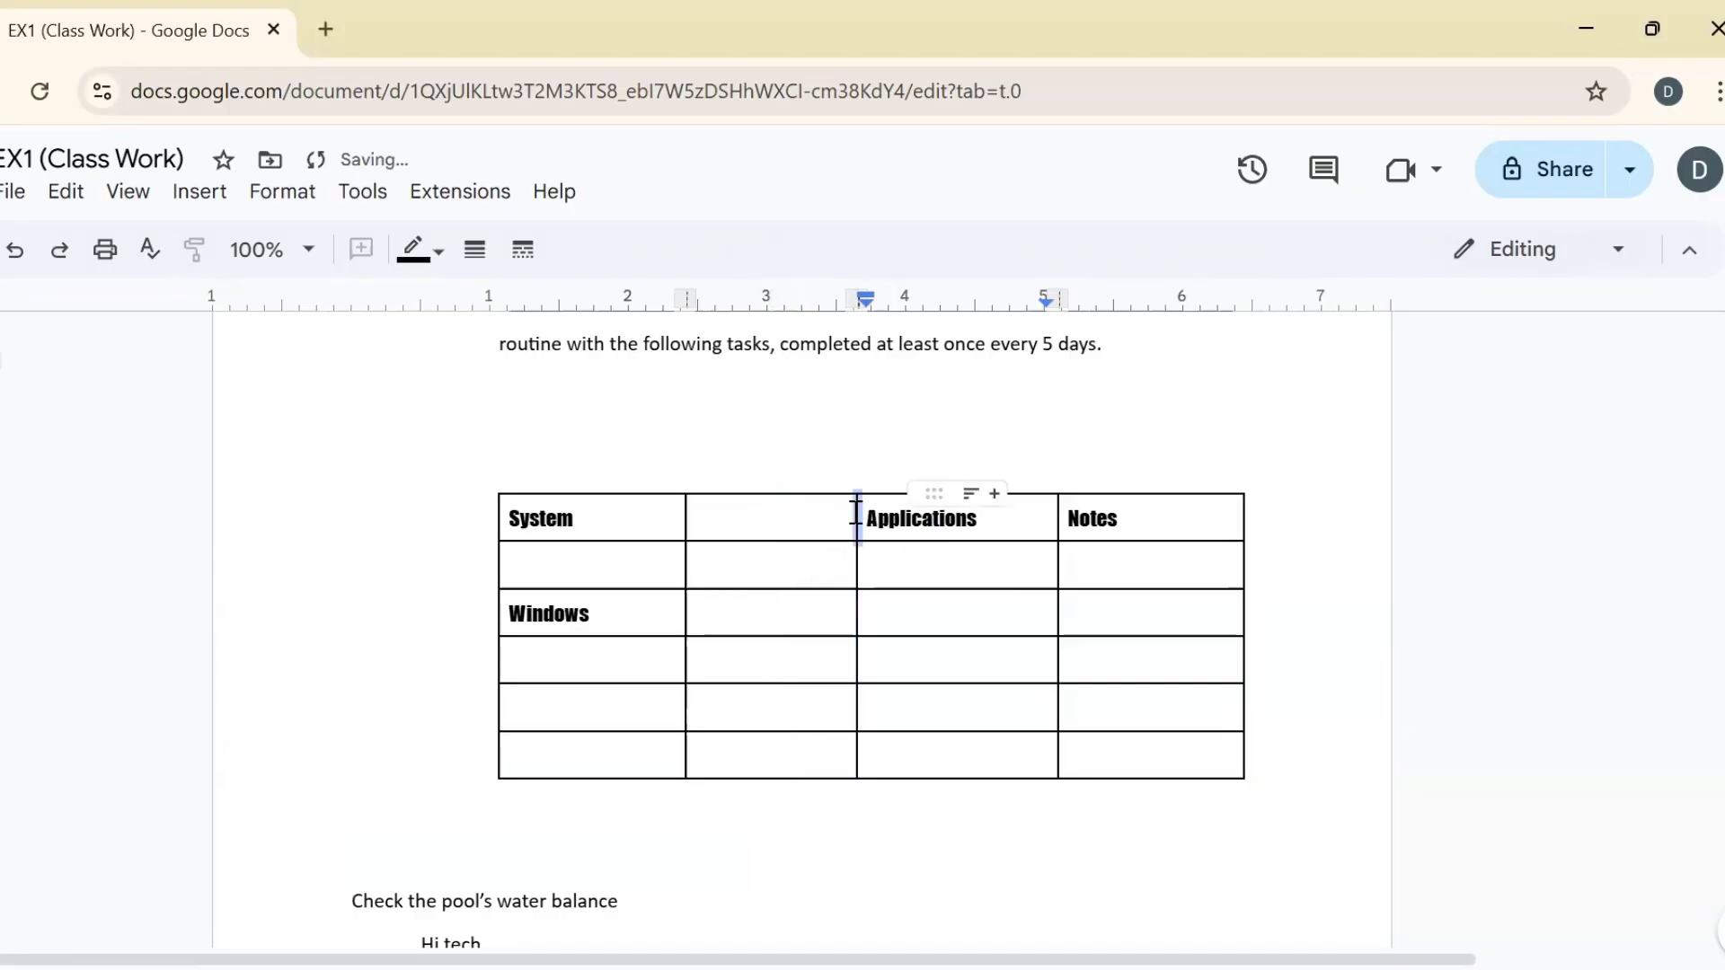
pyautogui.moveTo(750, 541); pyautogui.dragTo(747, 569)
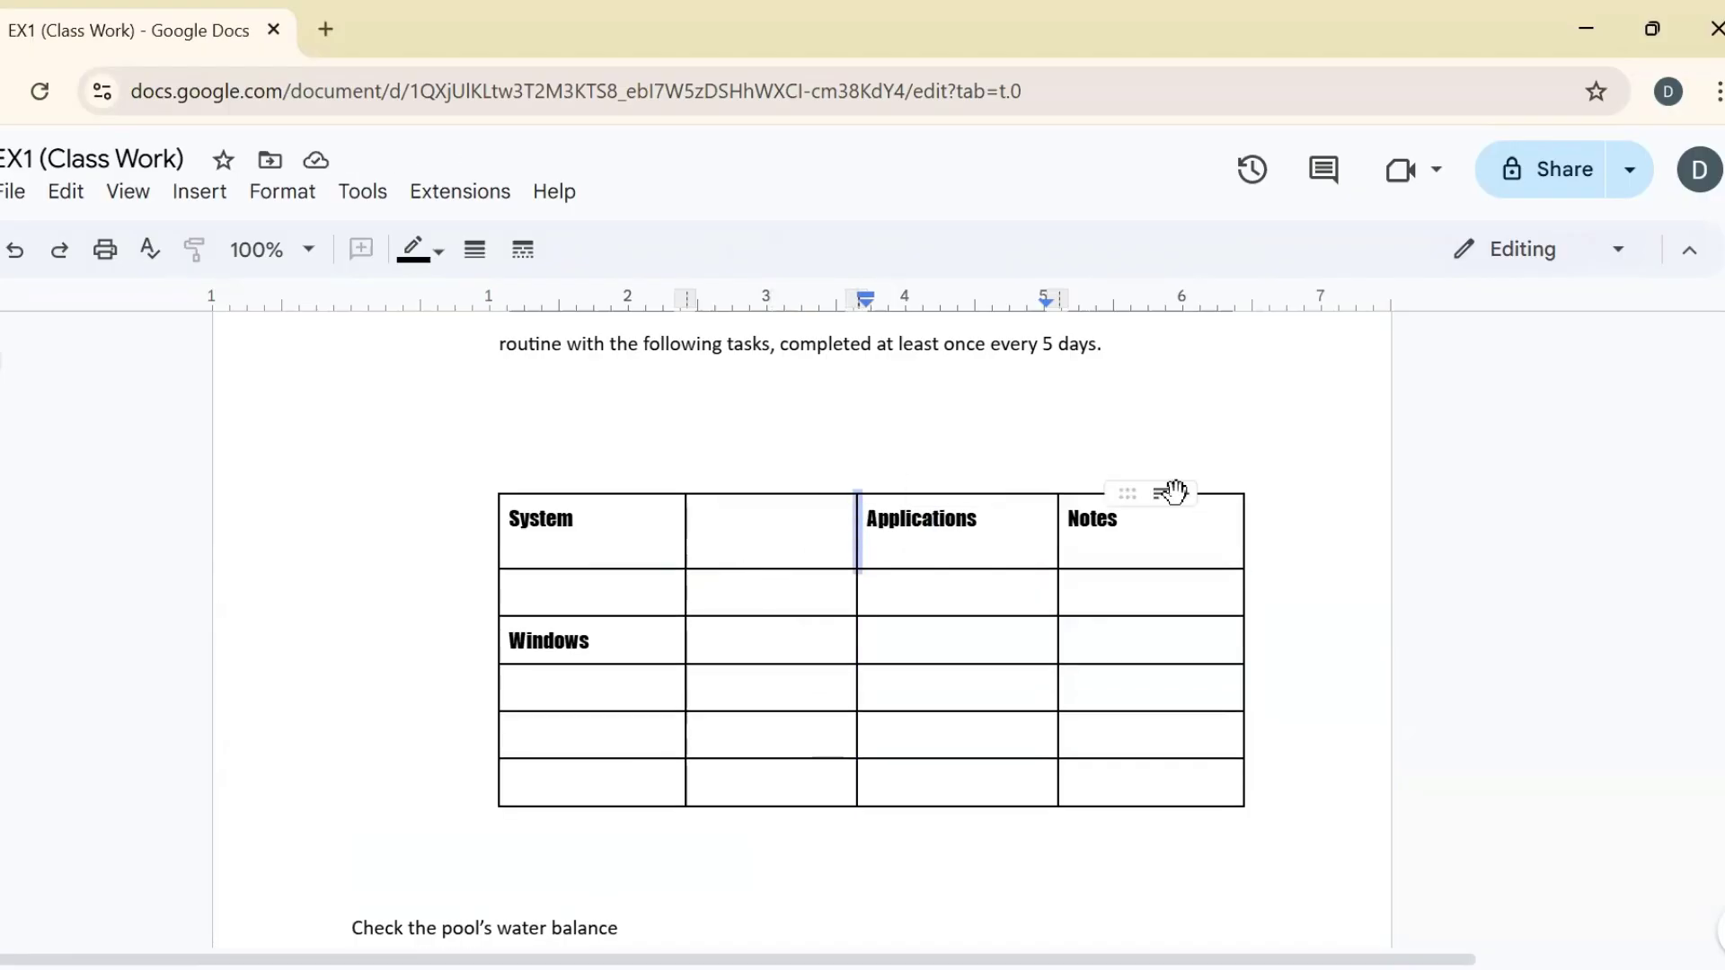
# Distribute the rows of the whole table evenly so they share the same height.
pyautogui.moveTo(557, 534); pyautogui.dragTo(1152, 789)
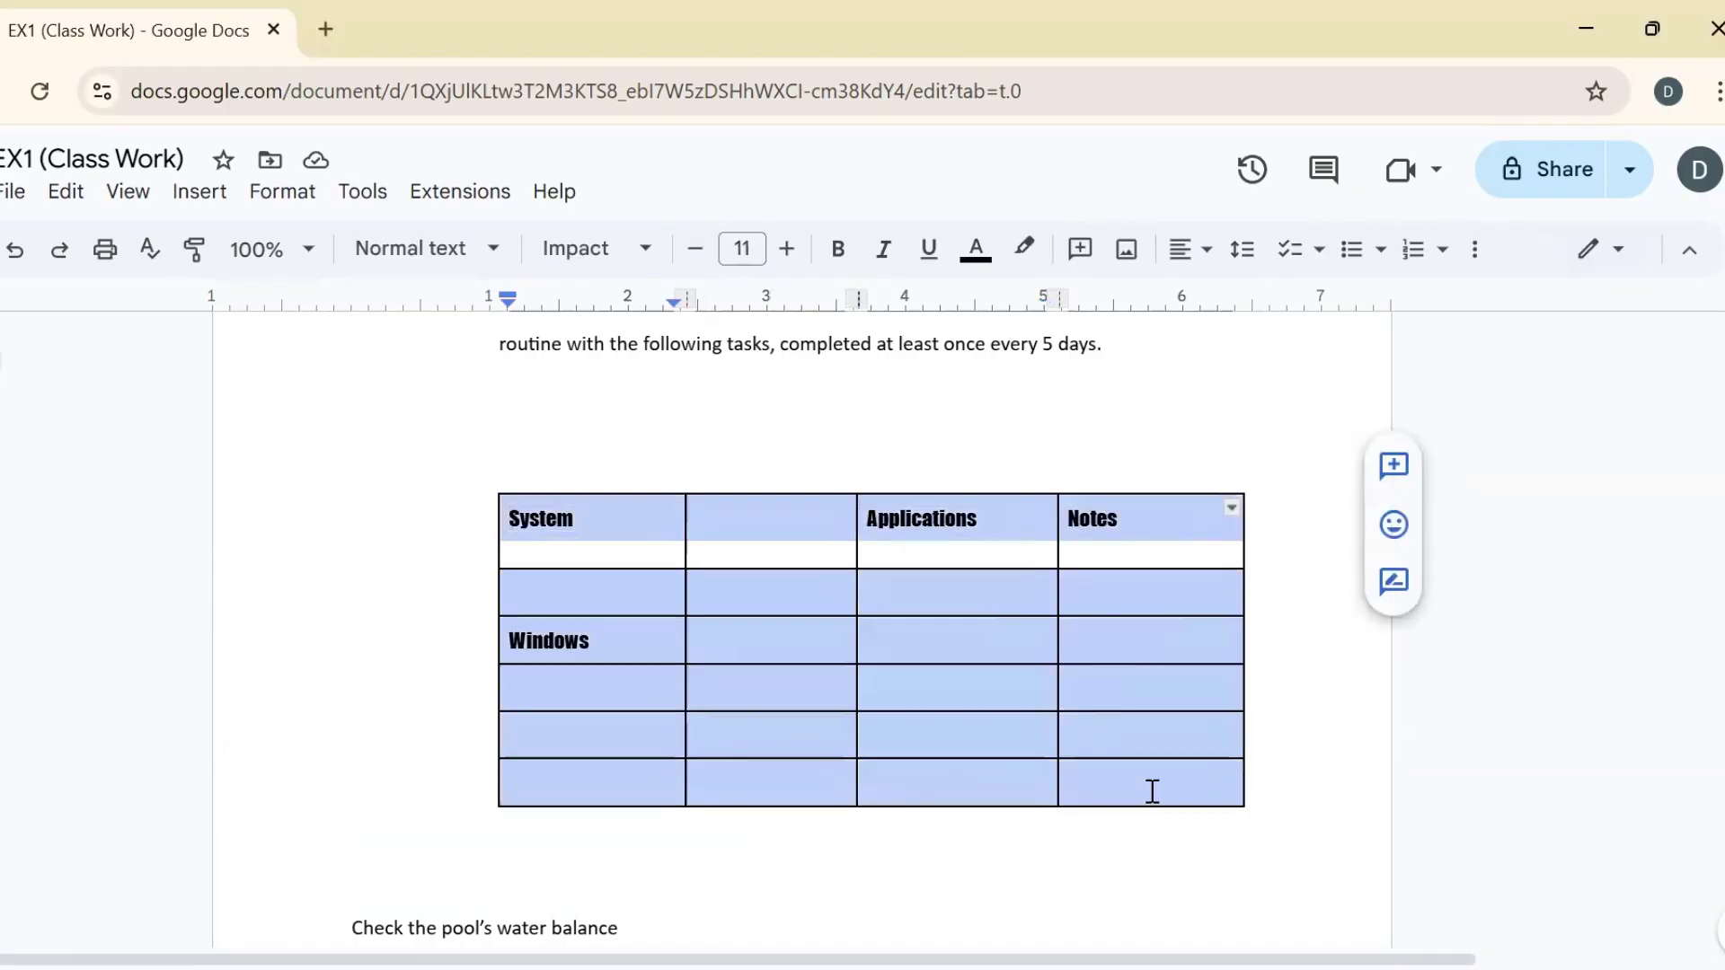
pyautogui.click(282, 192)
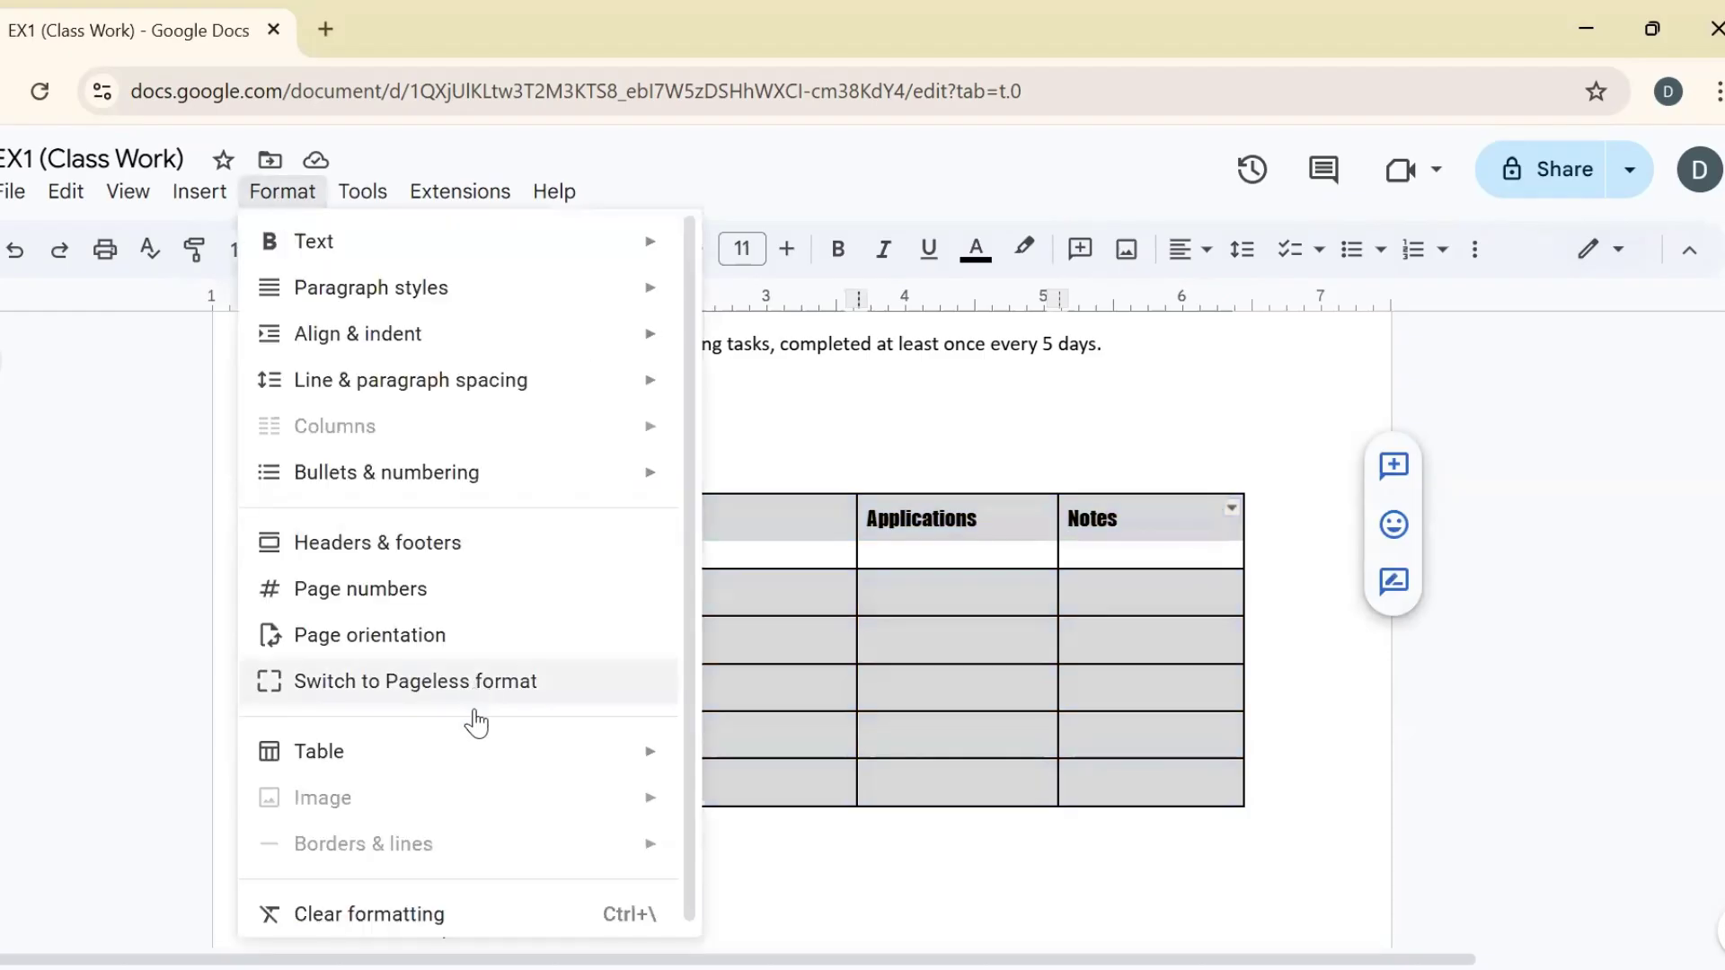
pyautogui.moveTo(492, 759)
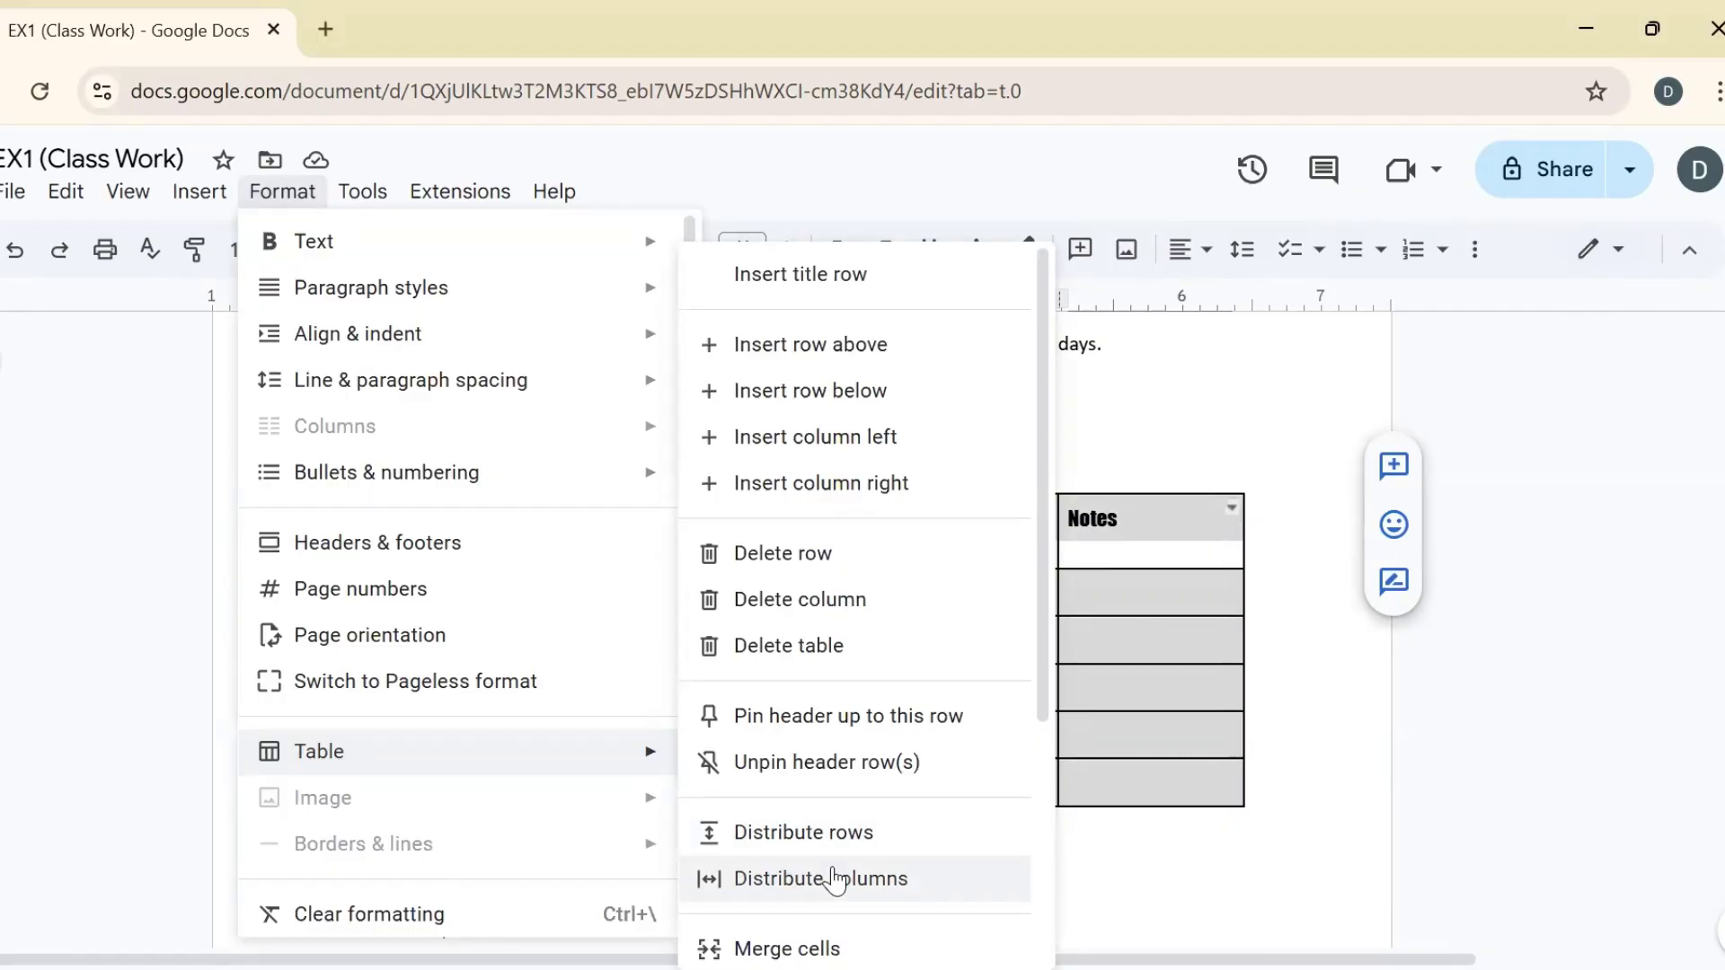
pyautogui.click(835, 879)
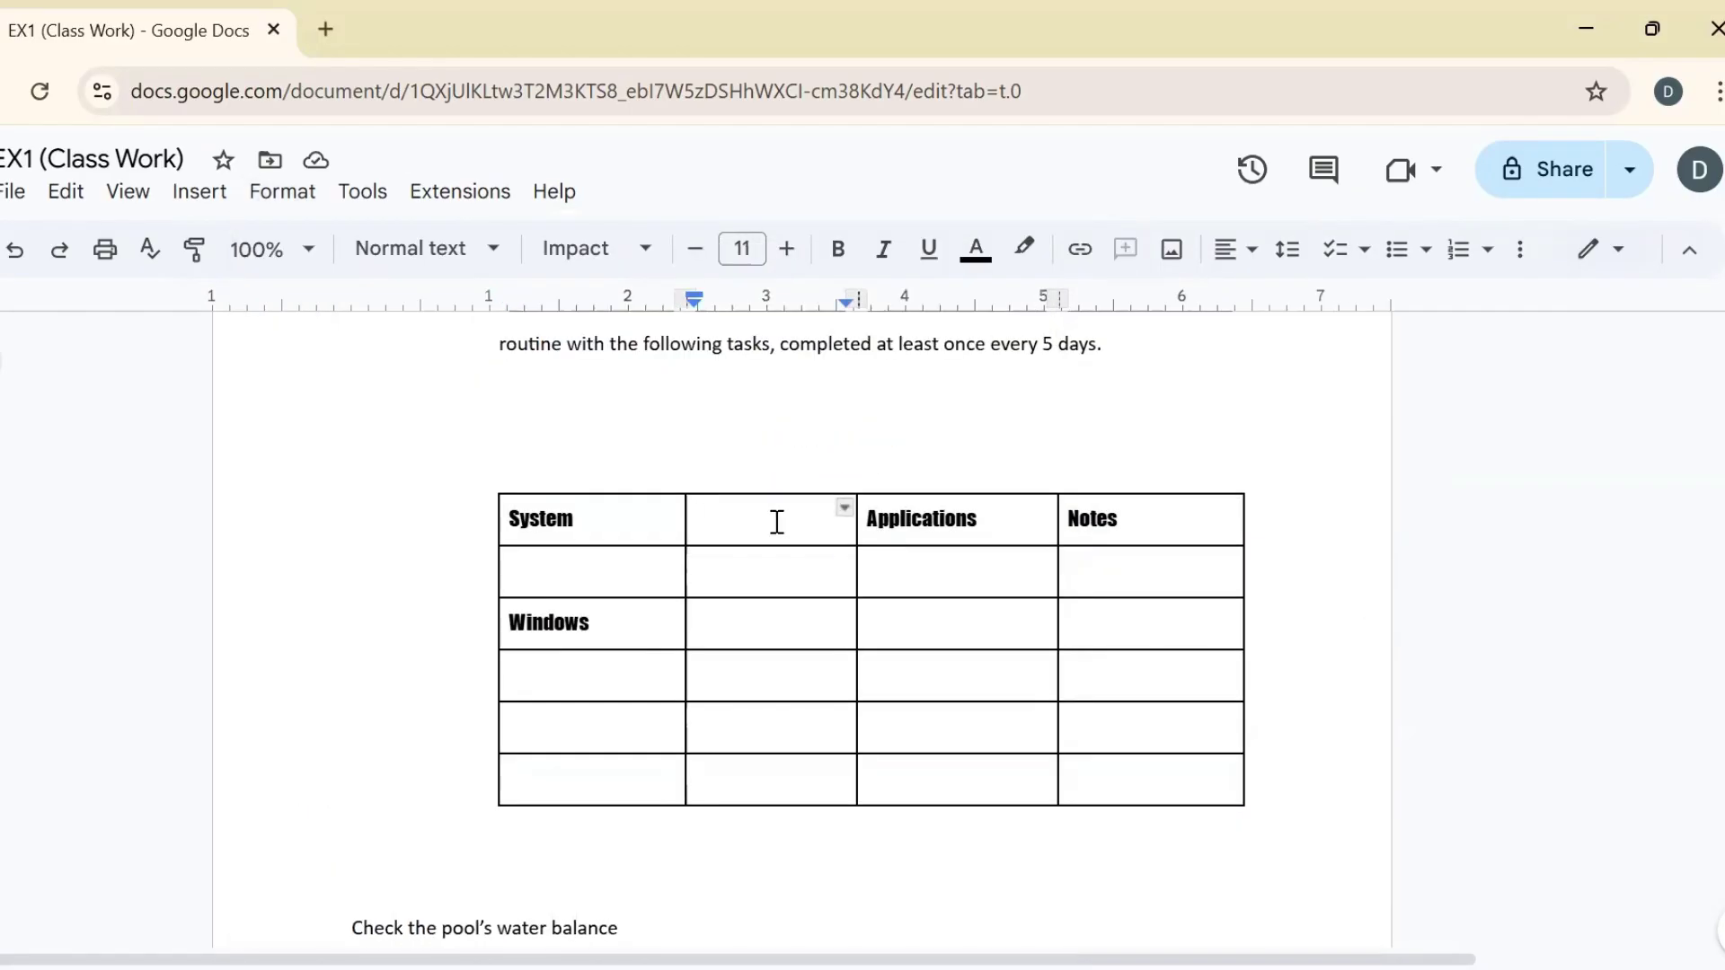
# Merge the System header cell with the empty header cell beside it.
pyautogui.moveTo(774, 520); pyautogui.dragTo(576, 519)
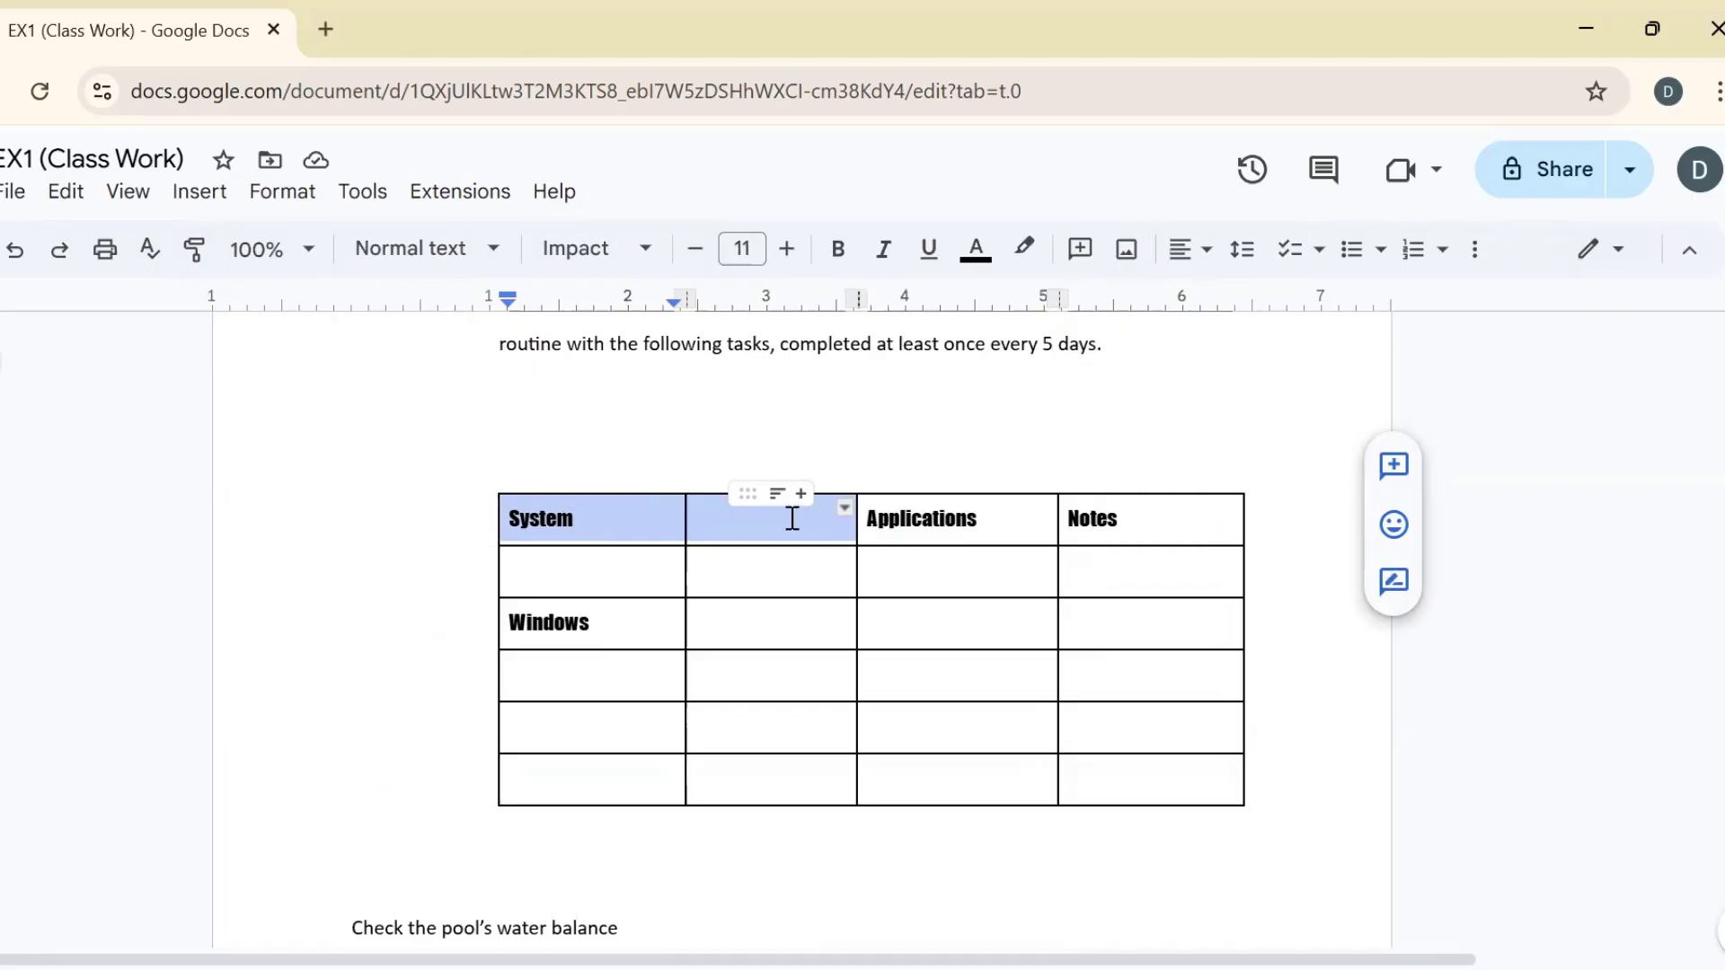
pyautogui.click(286, 191)
pyautogui.moveTo(441, 772)
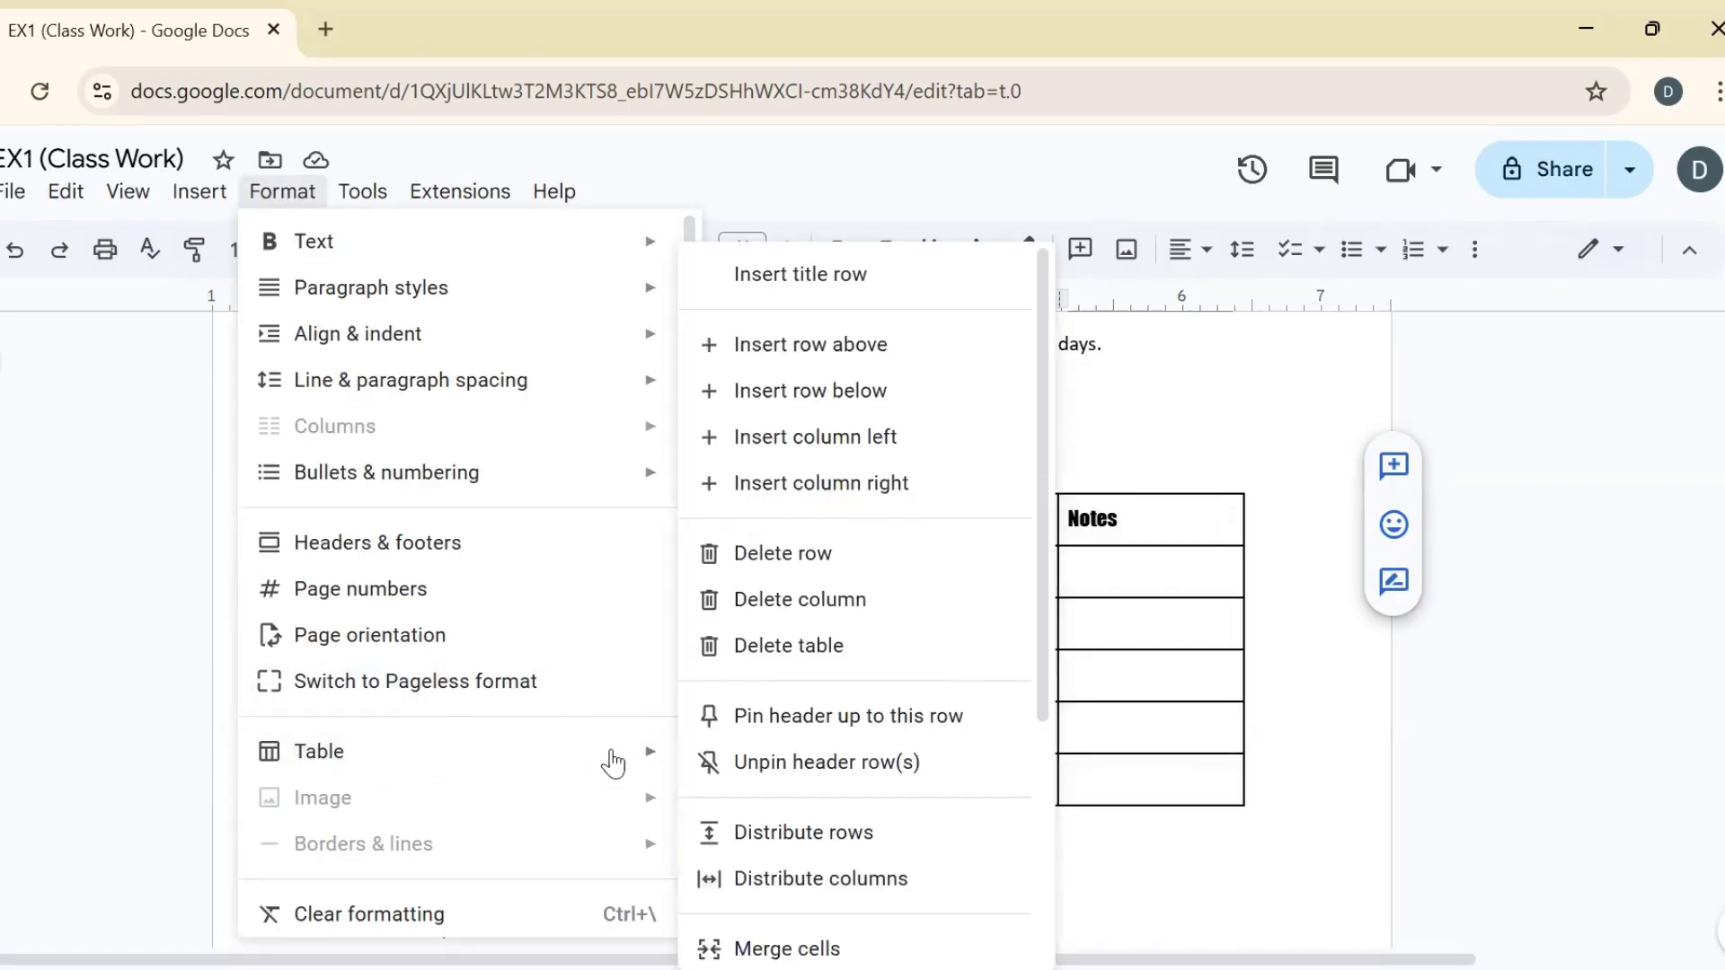
pyautogui.click(753, 939)
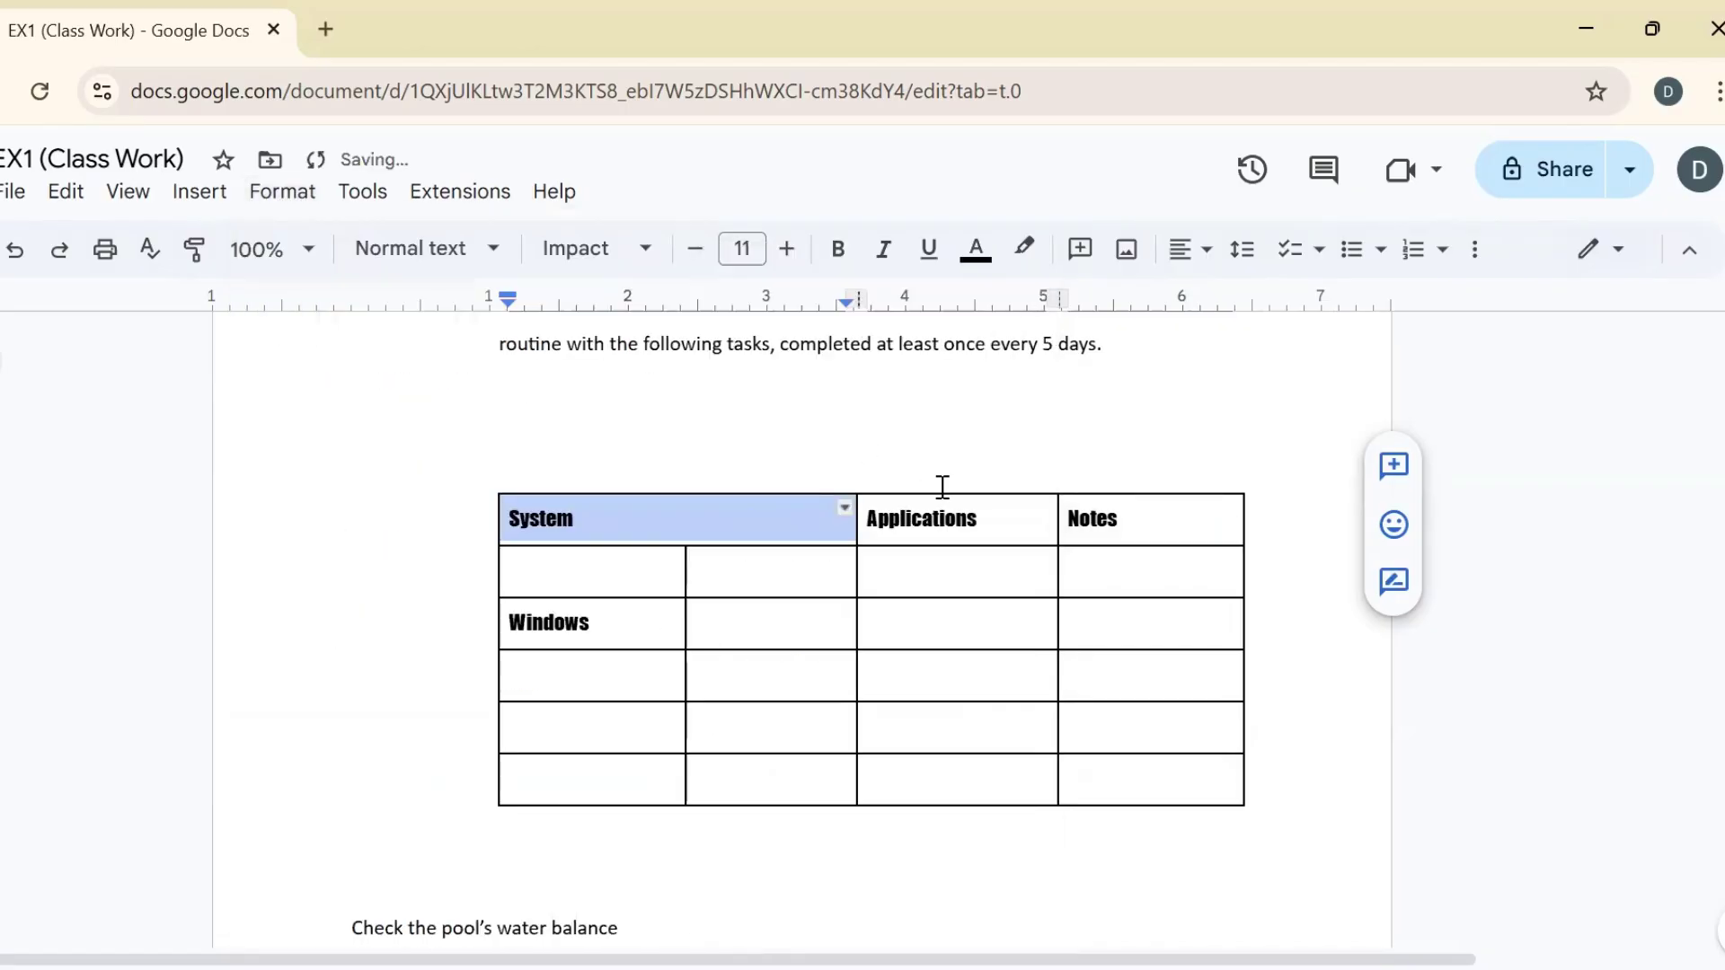
# Delete the empty column between the System and Applications columns.
pyautogui.click(651, 574)
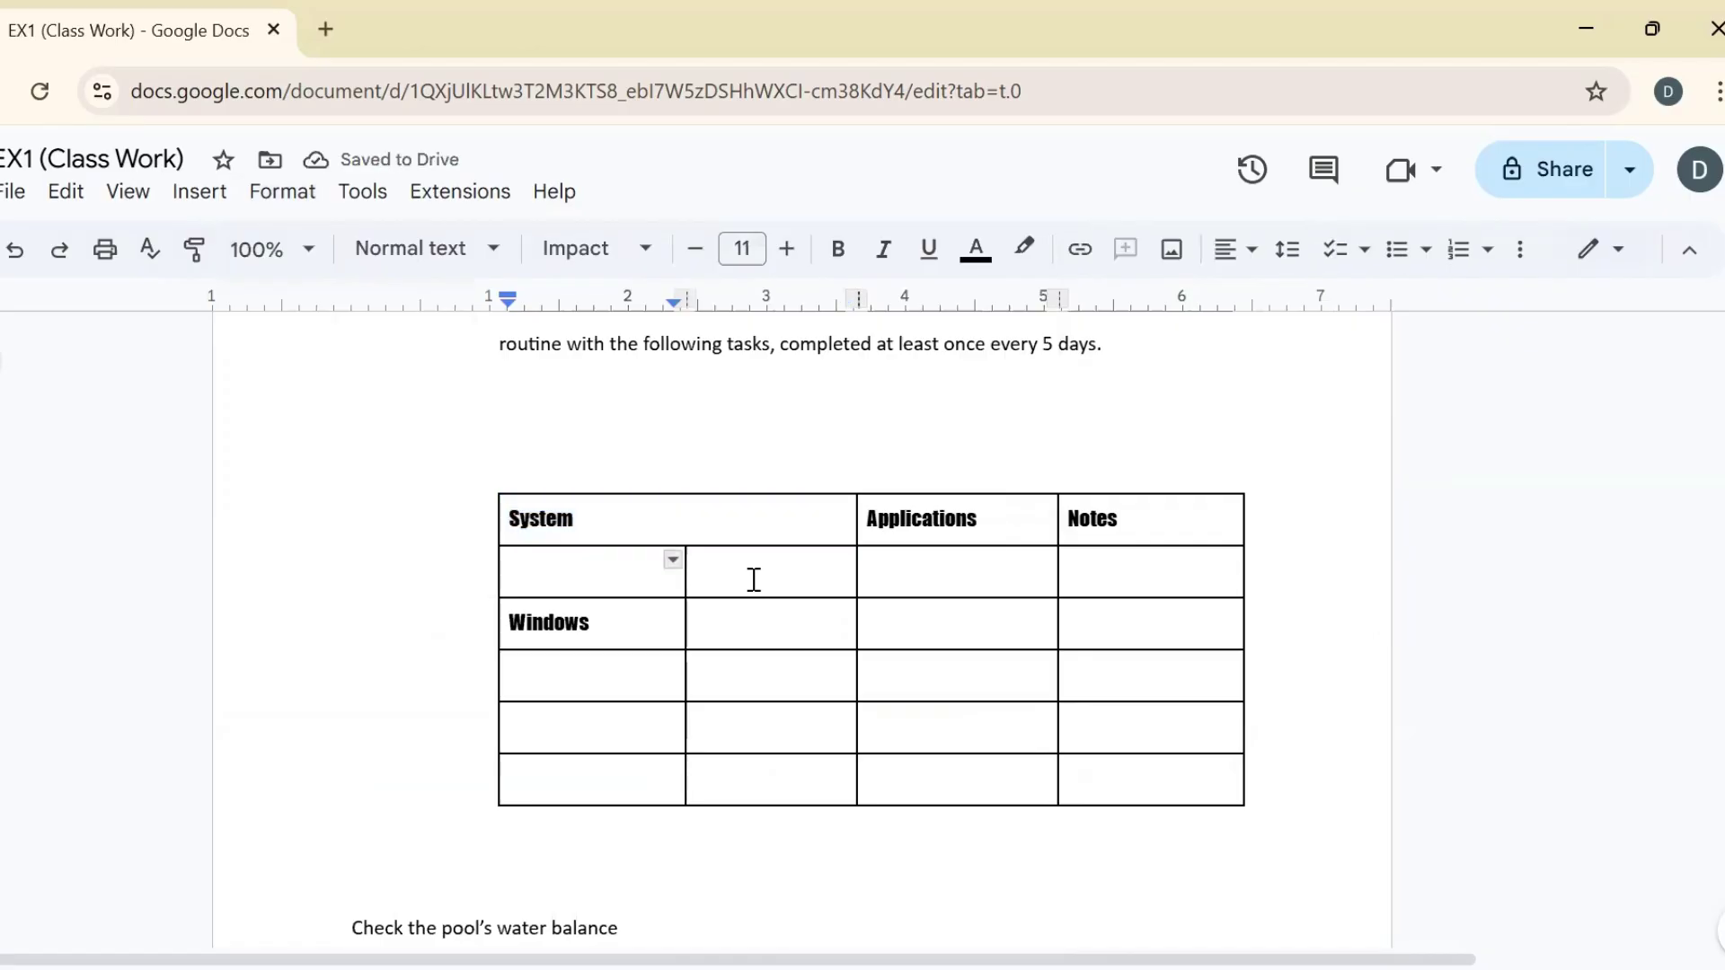
pyautogui.click(751, 578)
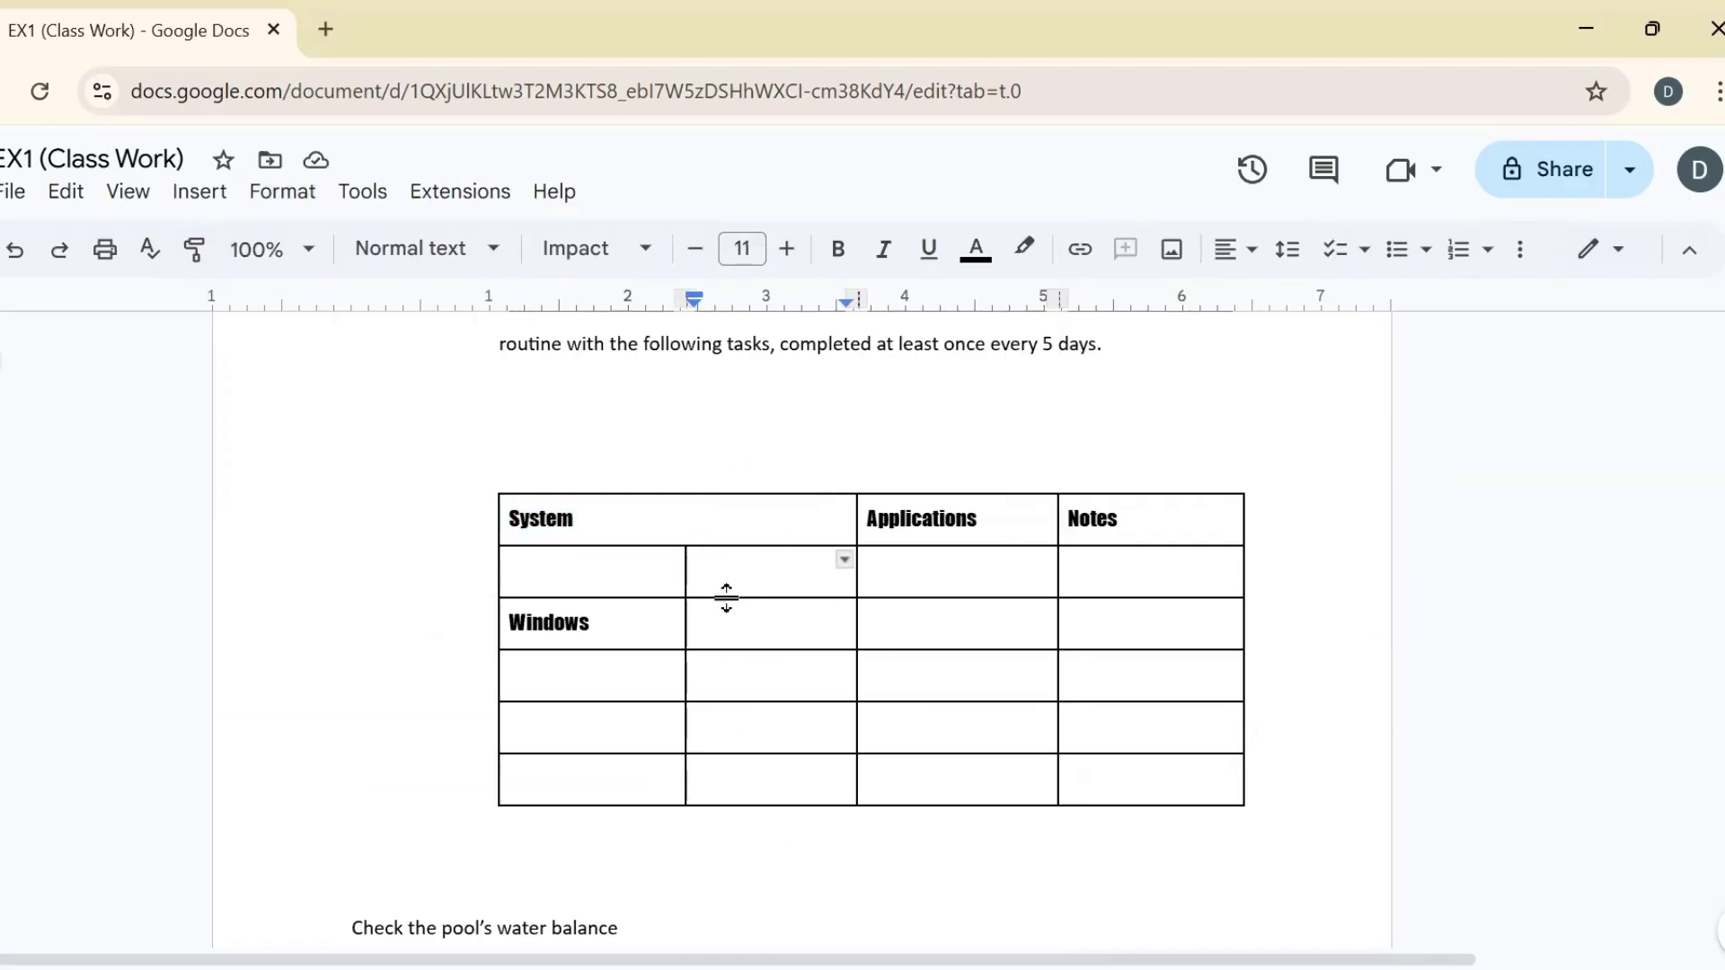
pyautogui.click(304, 197)
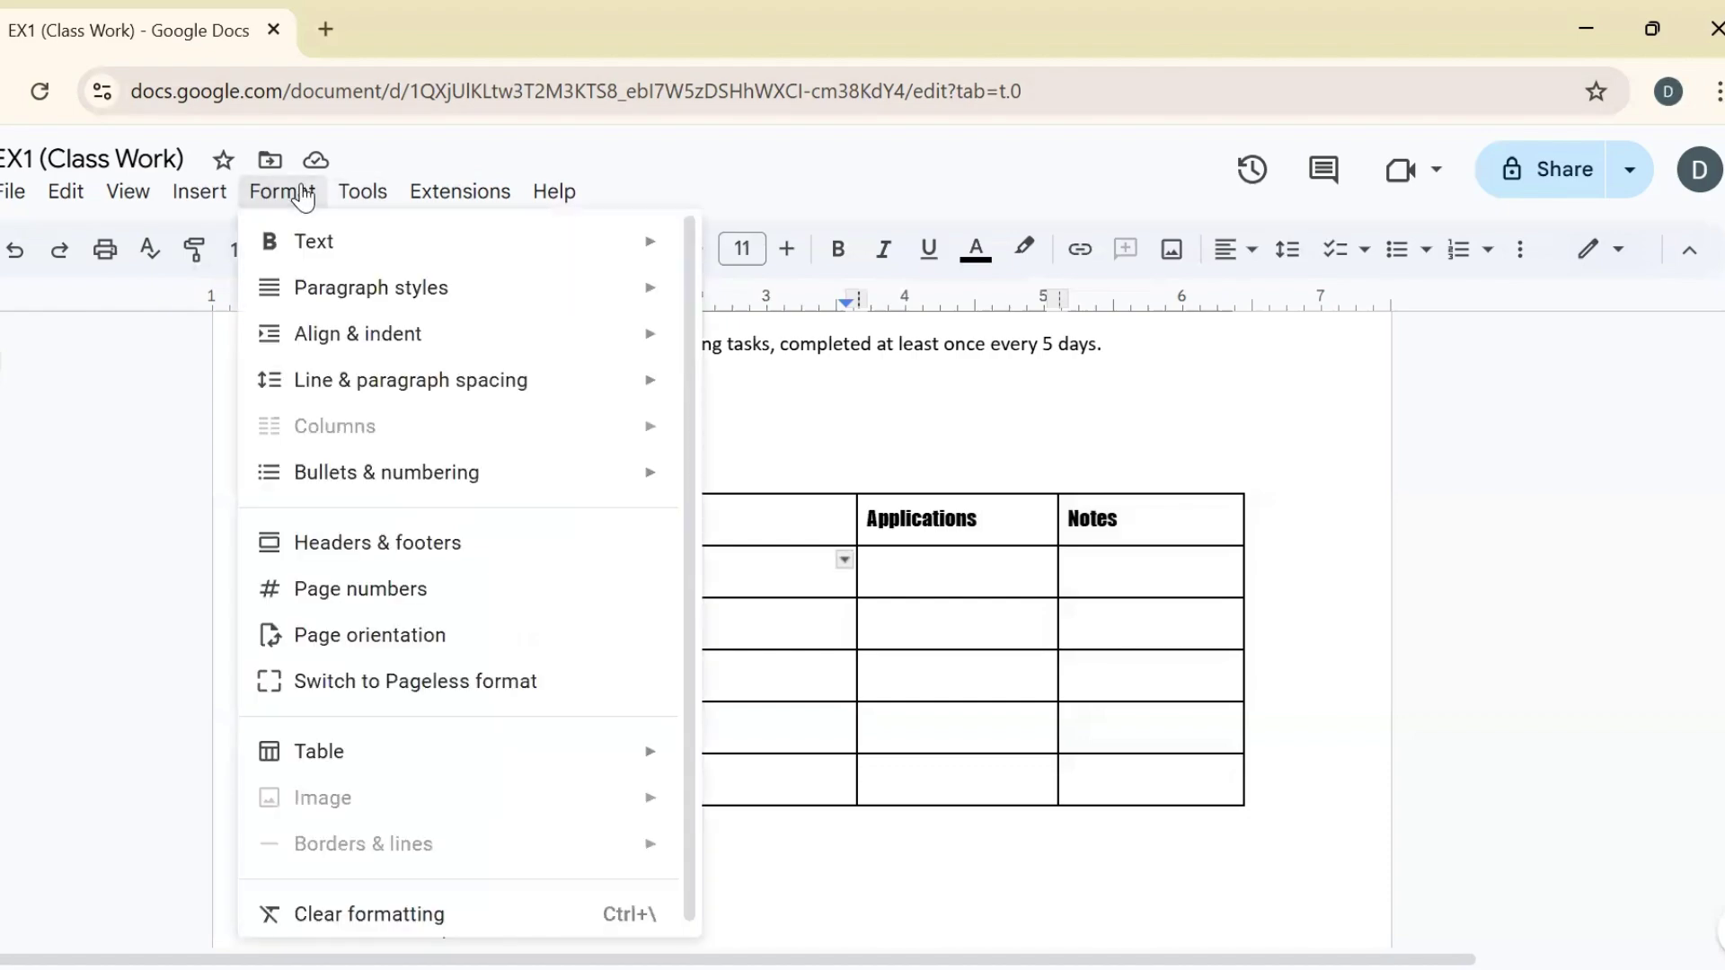
pyautogui.moveTo(619, 761)
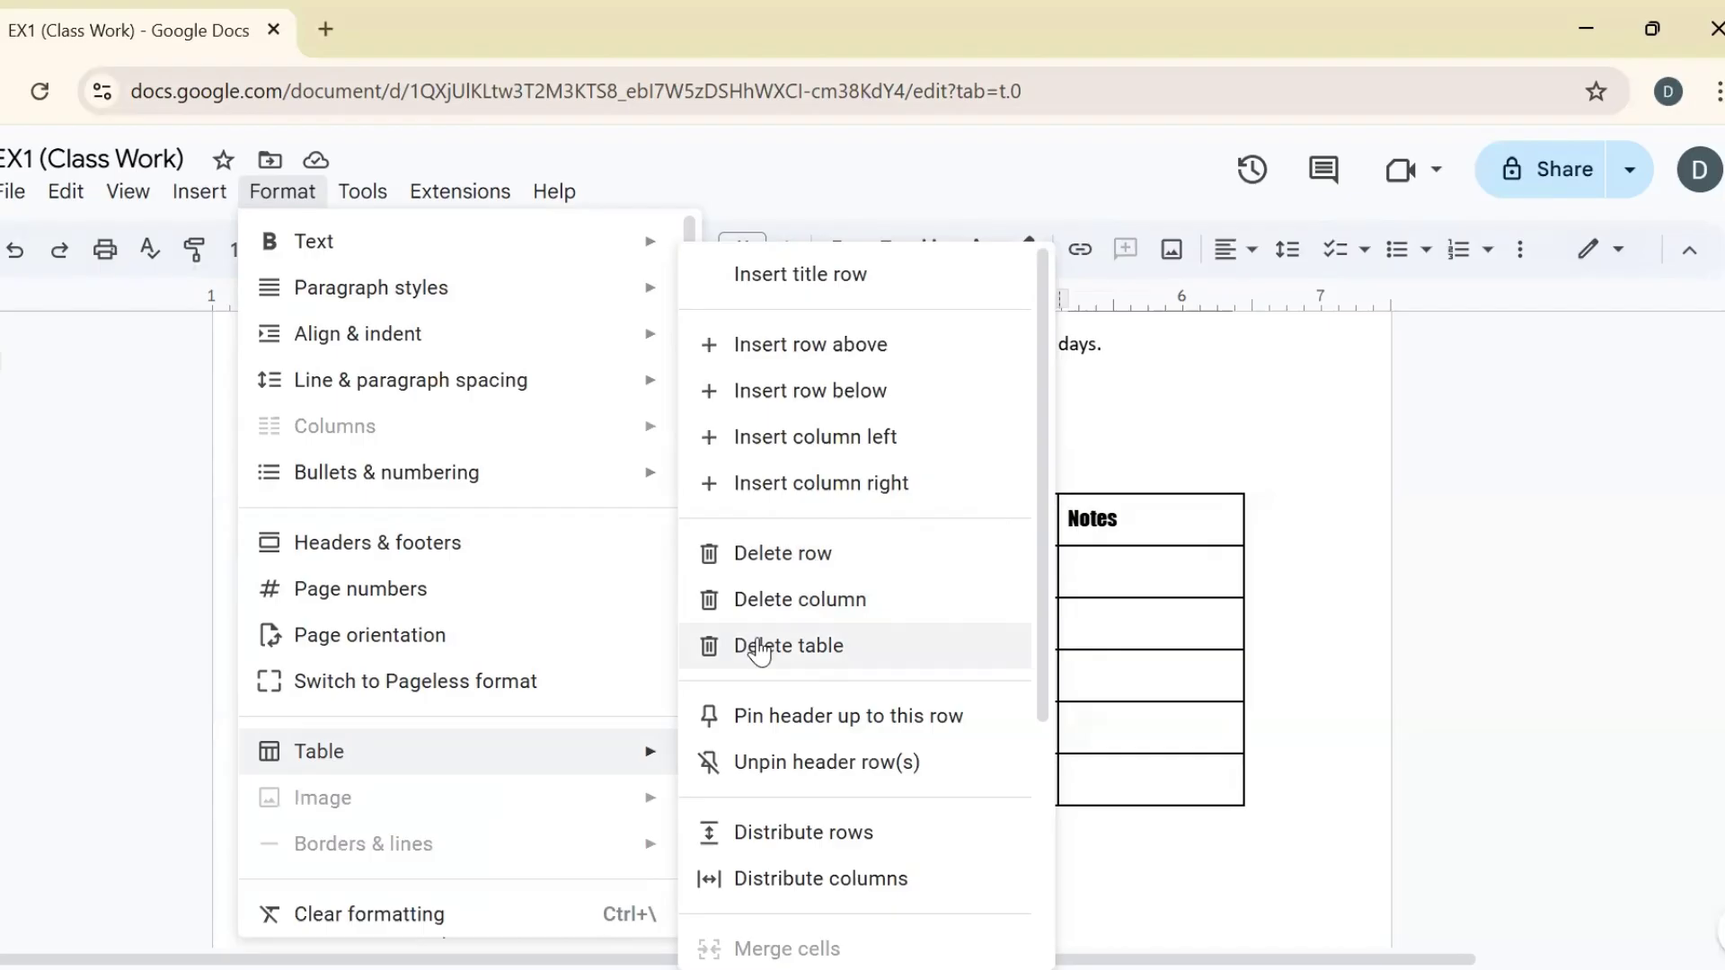
pyautogui.click(792, 598)
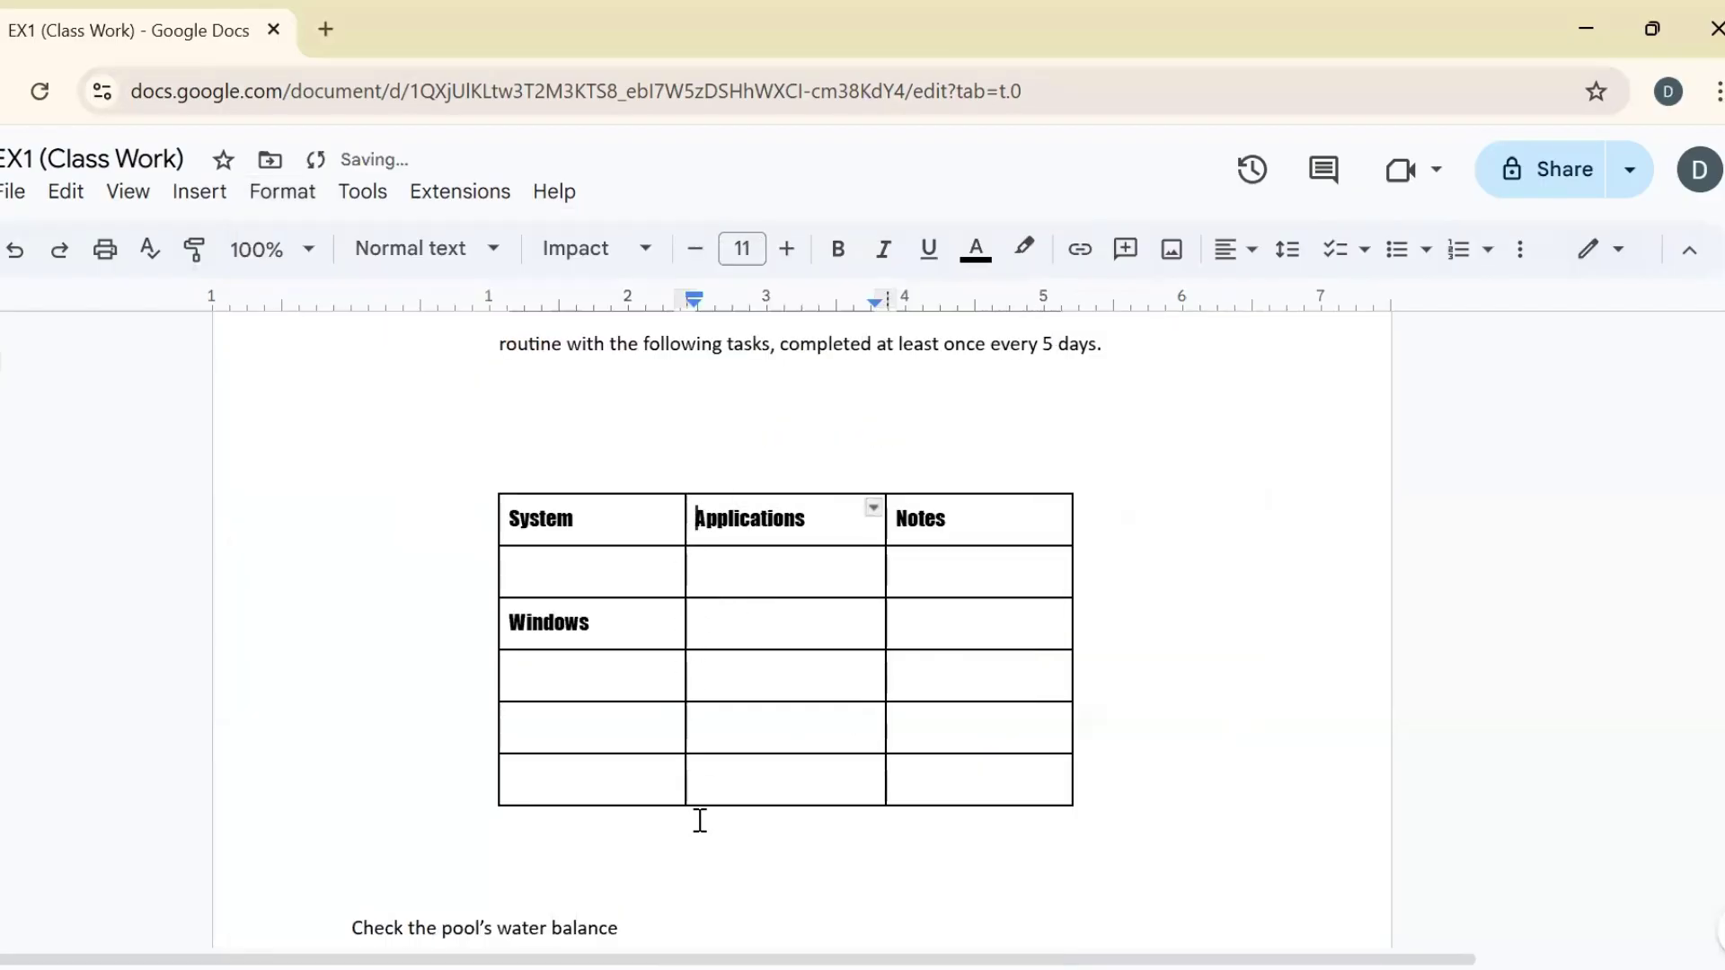
# Insert a row above the table's header row, and delete the entire table.
pyautogui.click(810, 519)
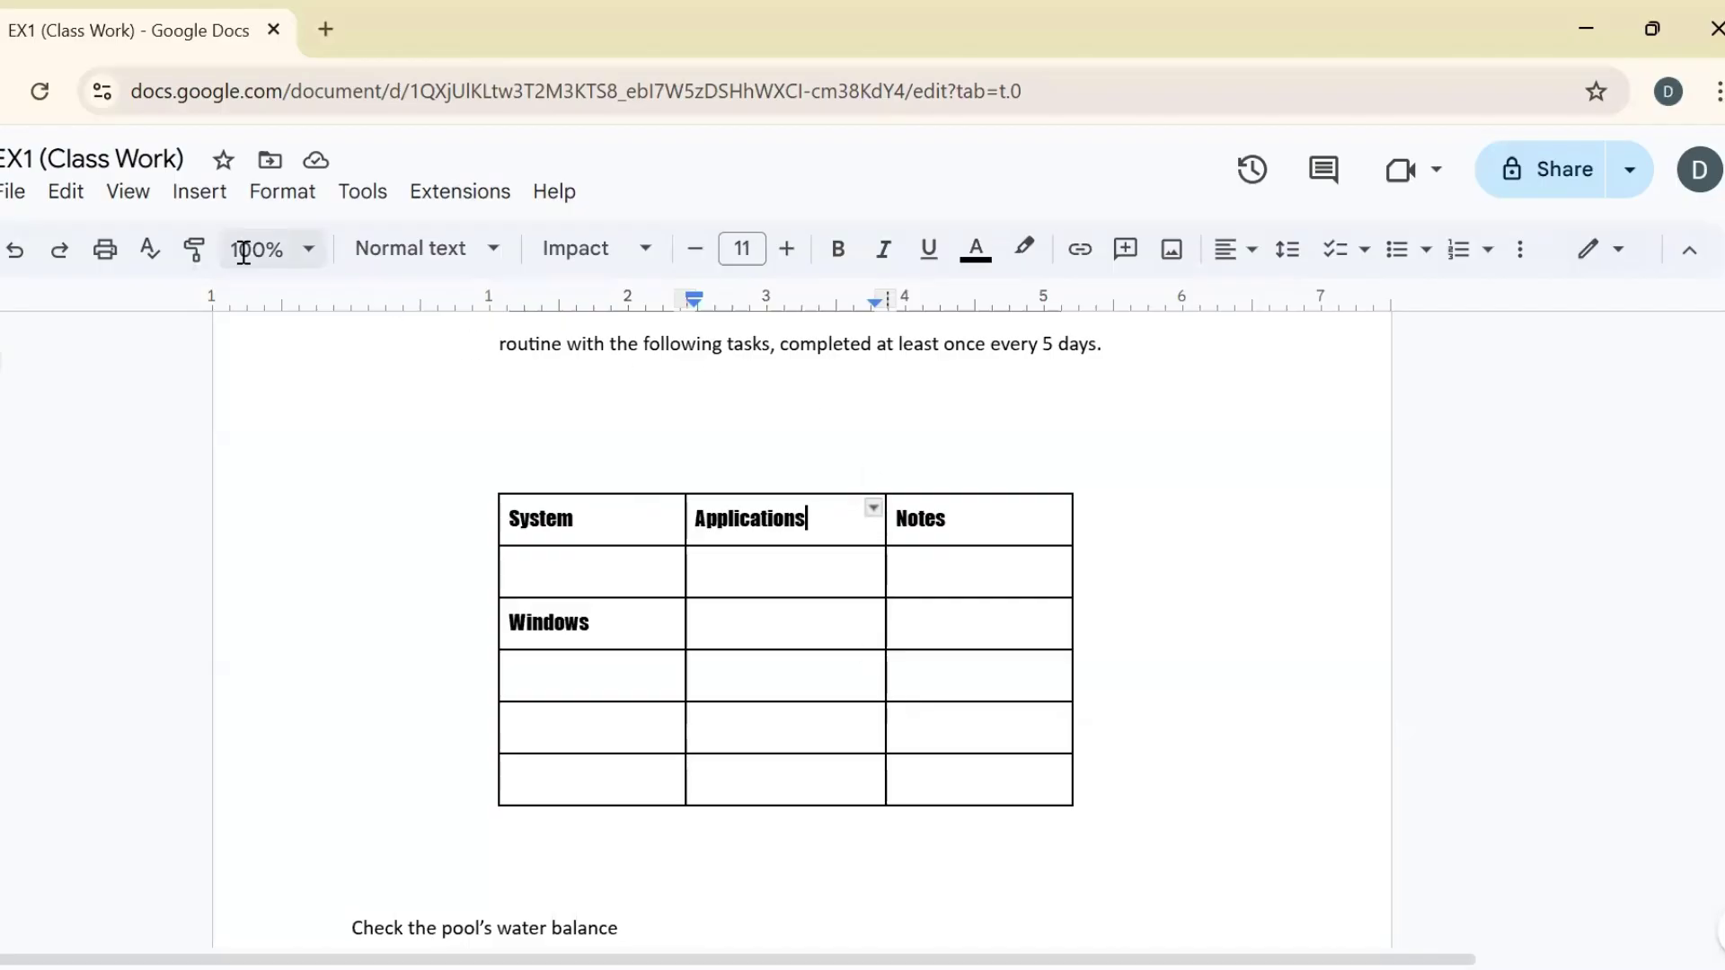
pyautogui.click(274, 193)
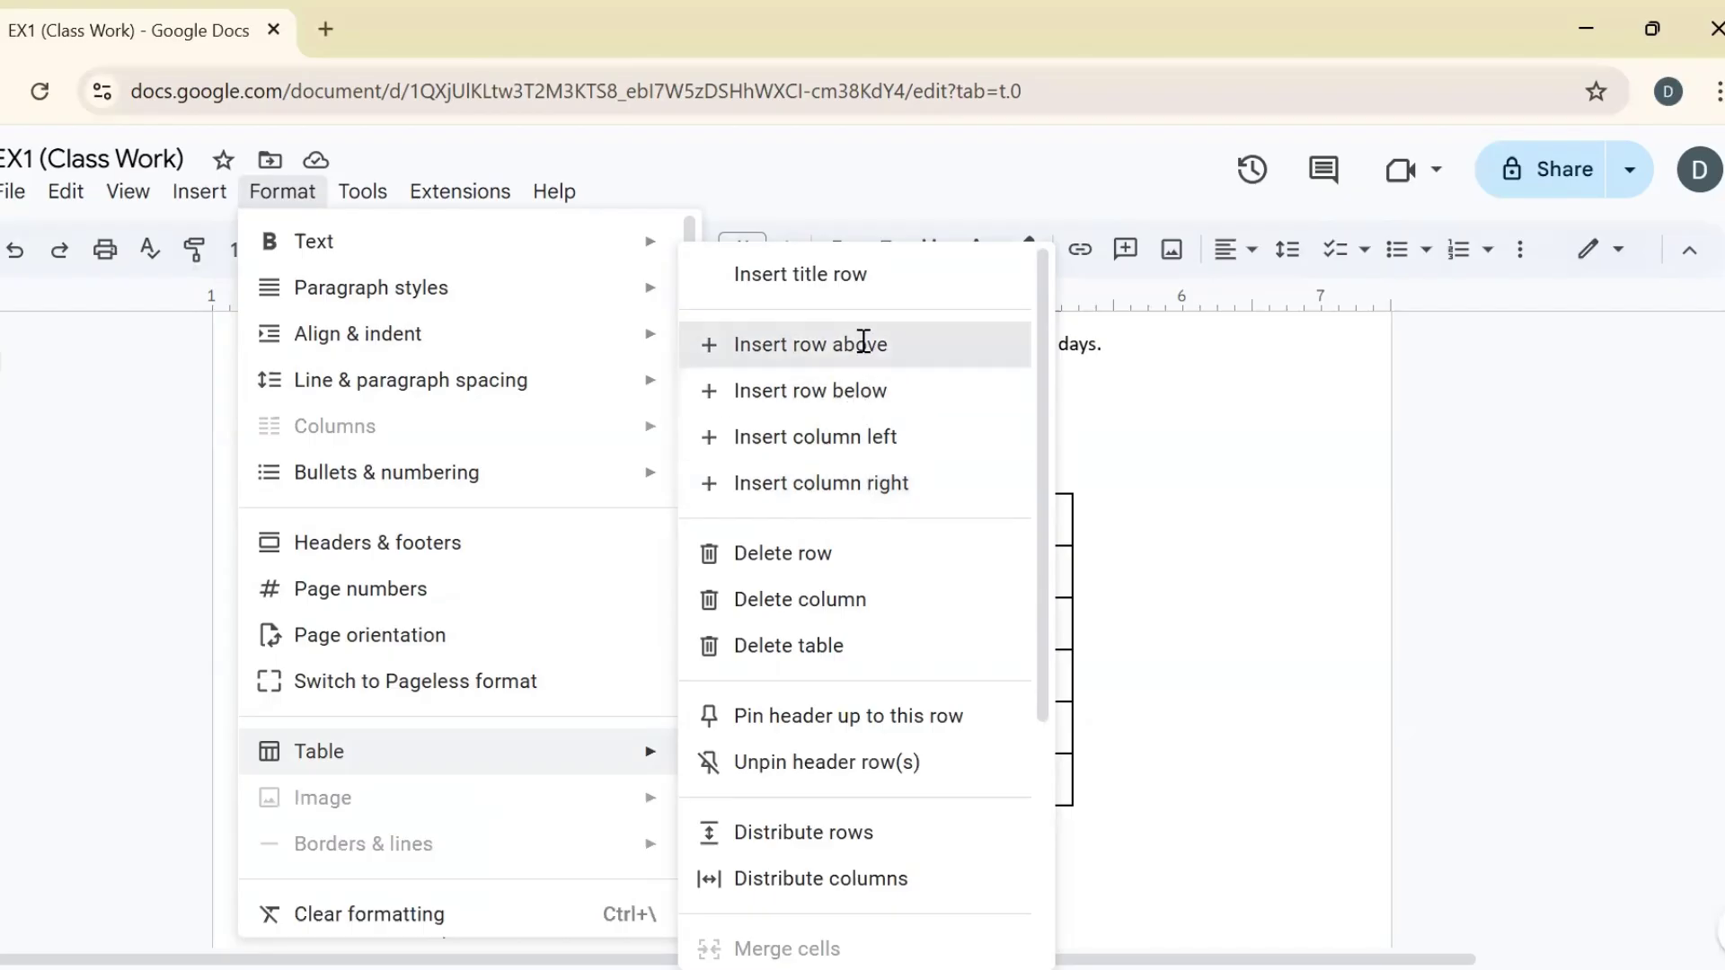
pyautogui.click(862, 347)
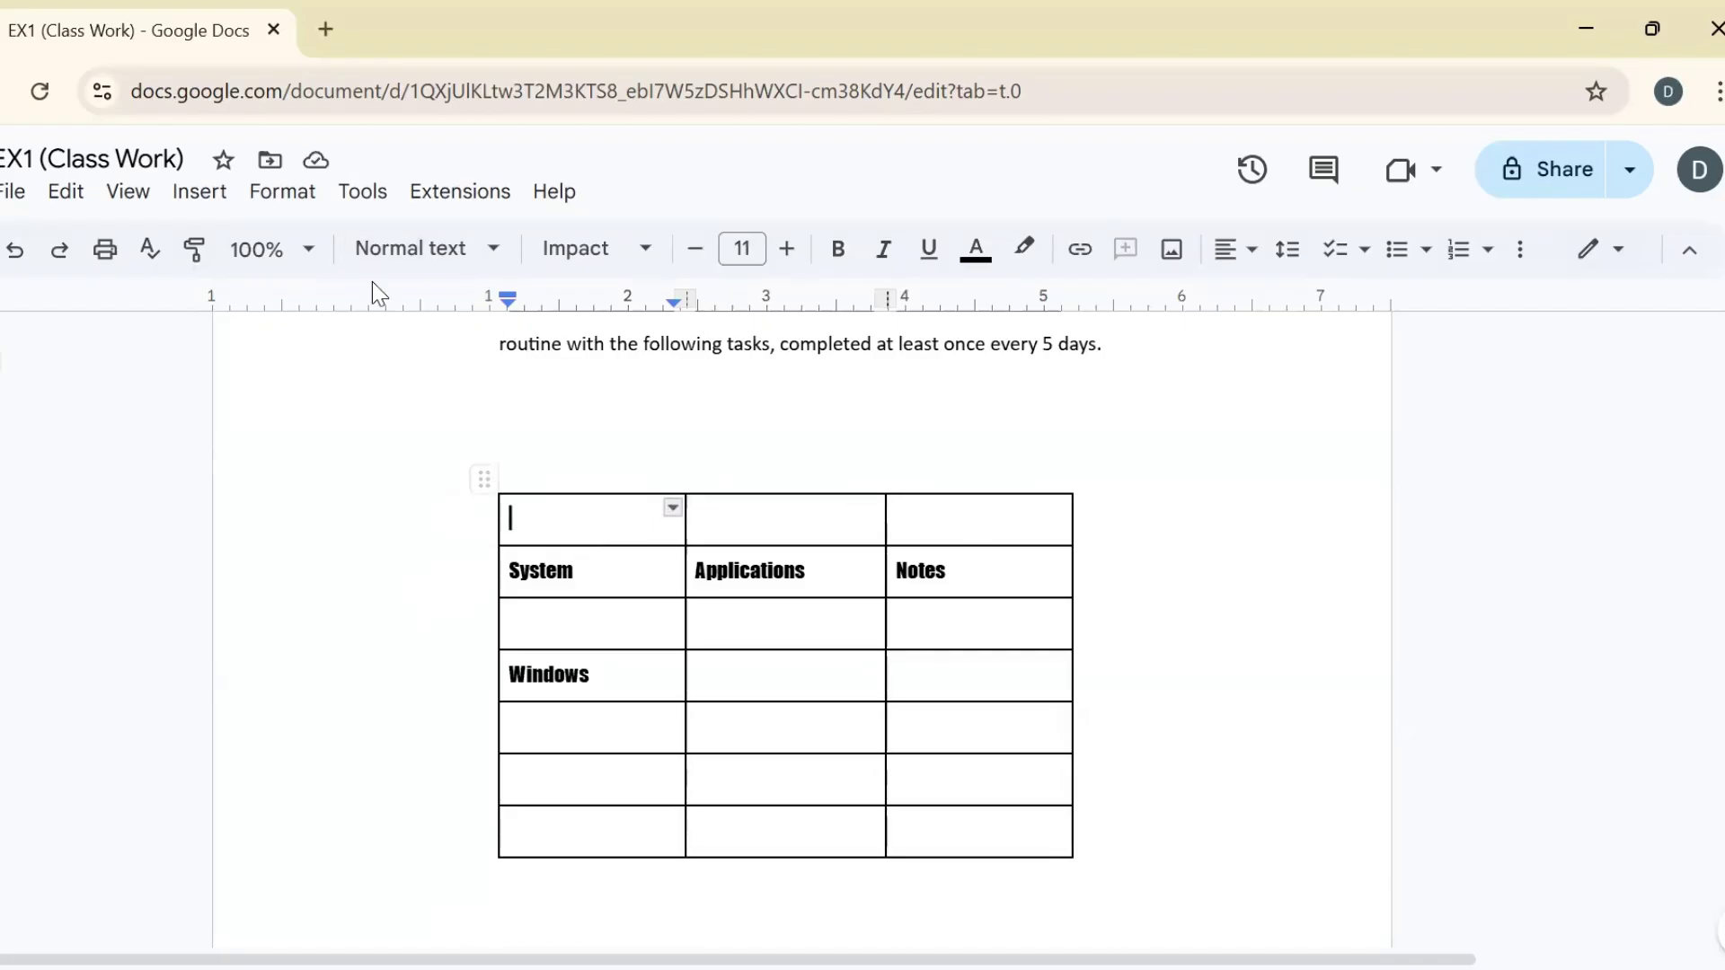
pyautogui.click(288, 187)
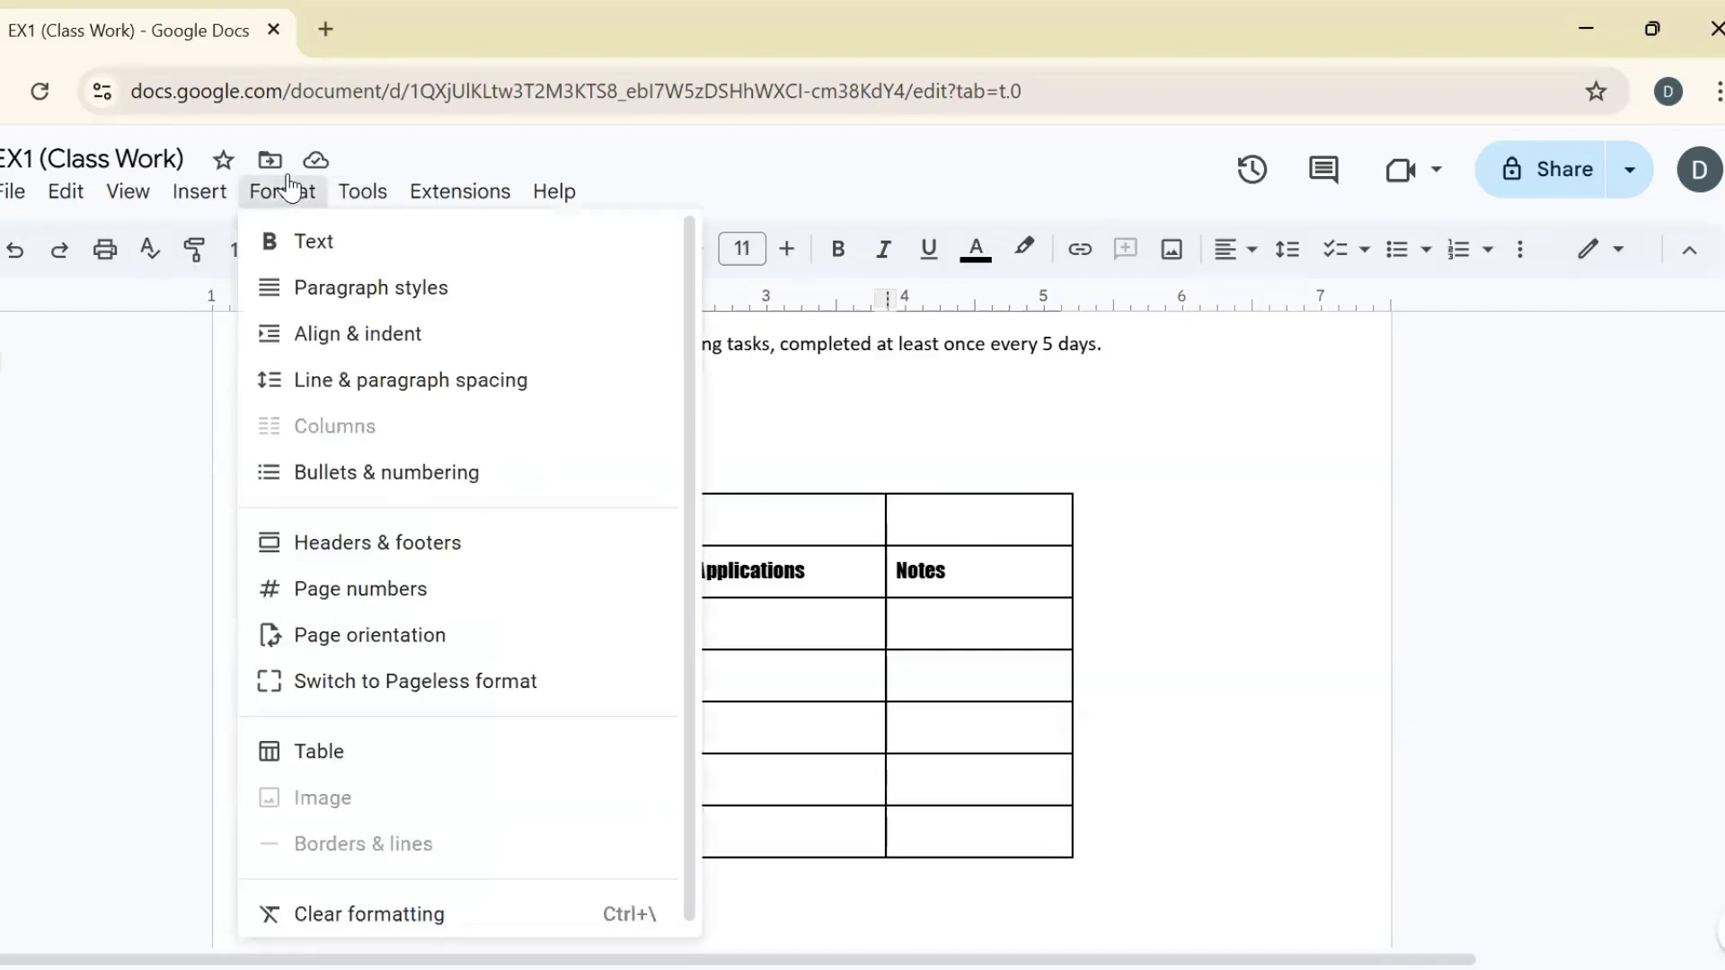
pyautogui.click(798, 647)
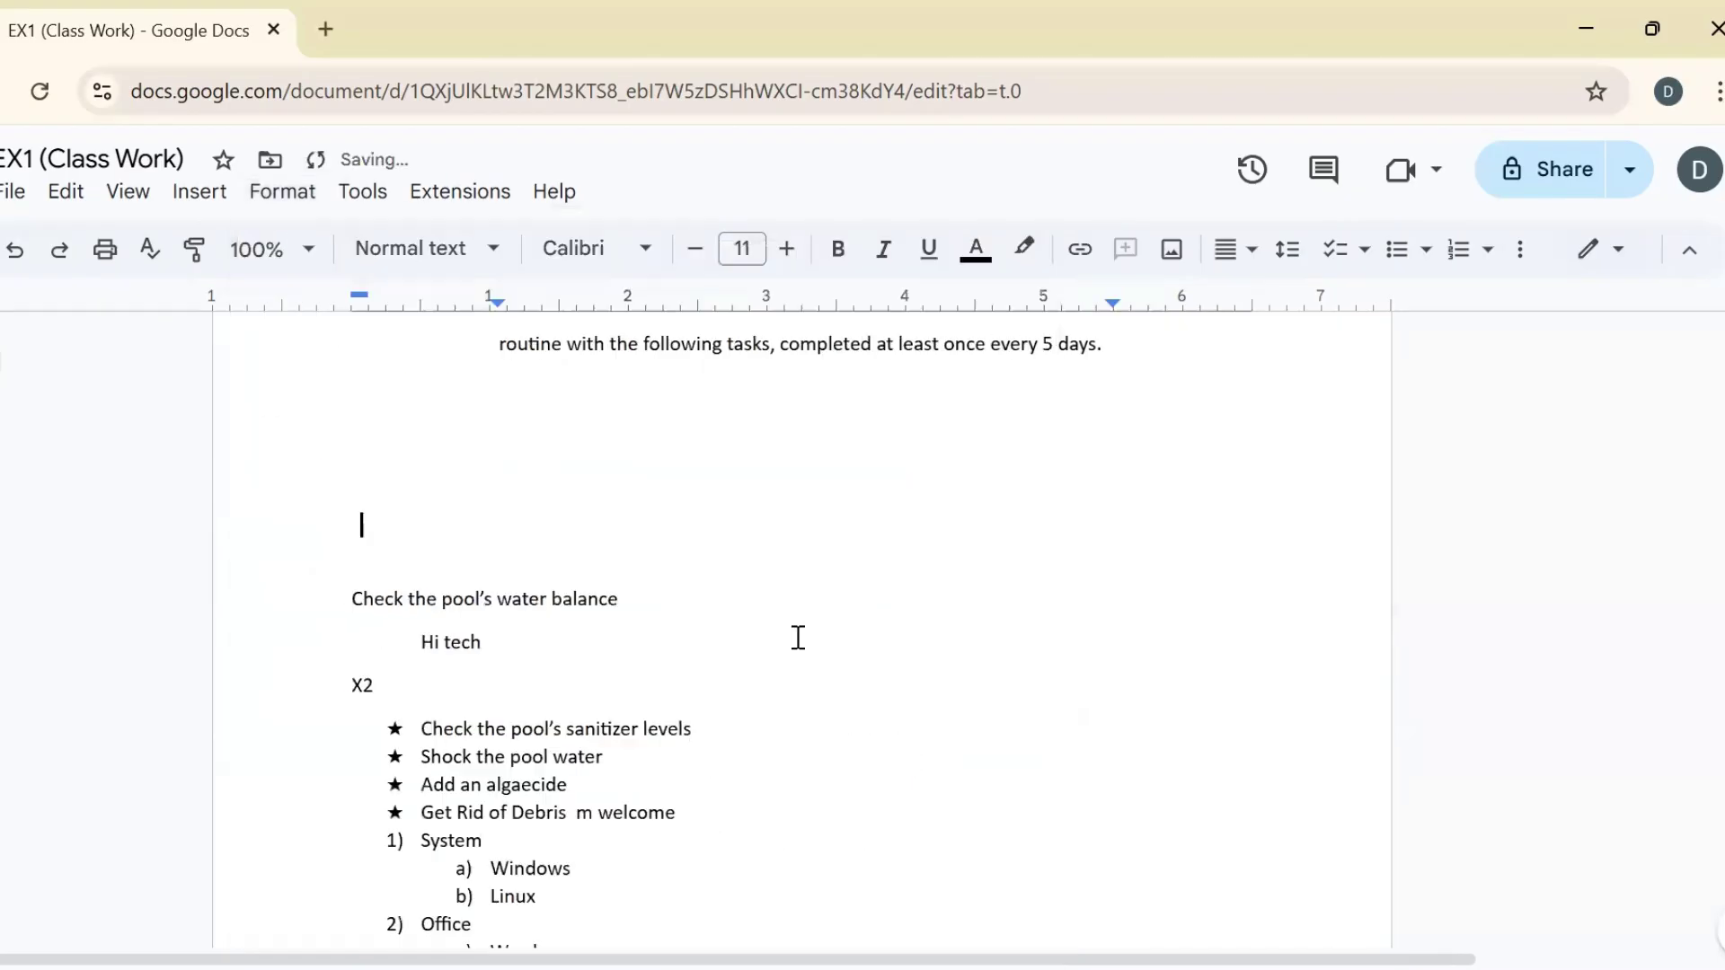
# Insert a column chart where the table was and shrink it proportionally from its corner.
pyautogui.click(199, 192)
pyautogui.moveTo(338, 565)
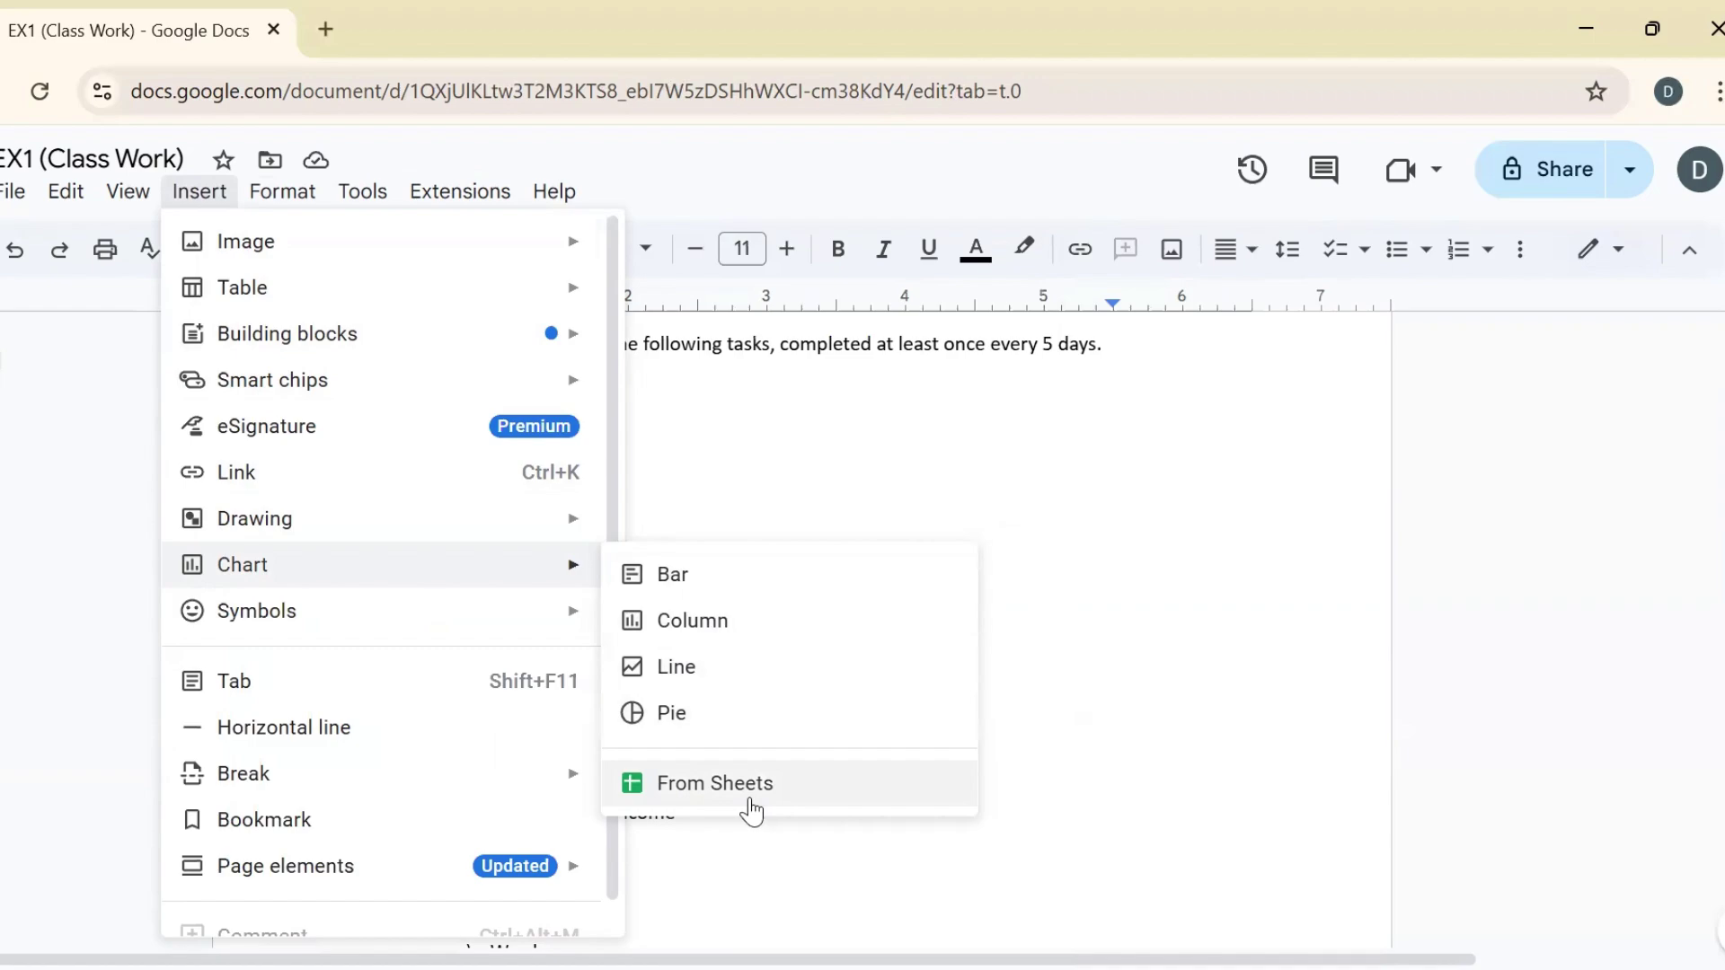
pyautogui.click(706, 618)
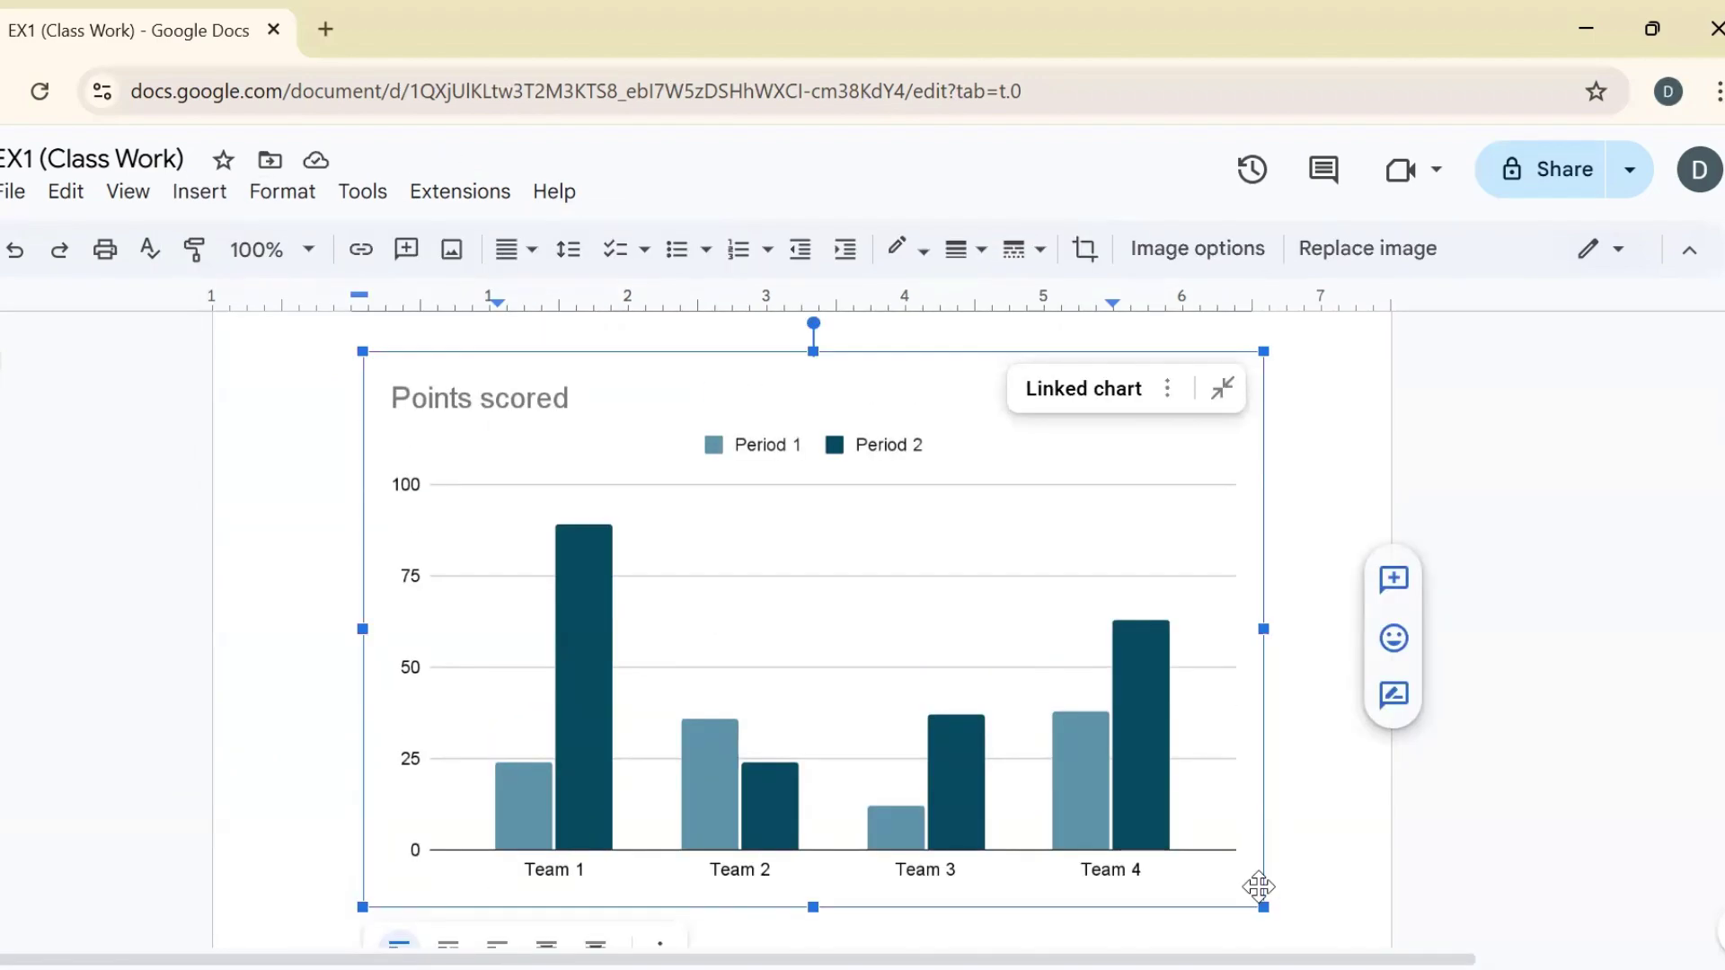
pyautogui.moveTo(1263, 906); pyautogui.dragTo(981, 785)
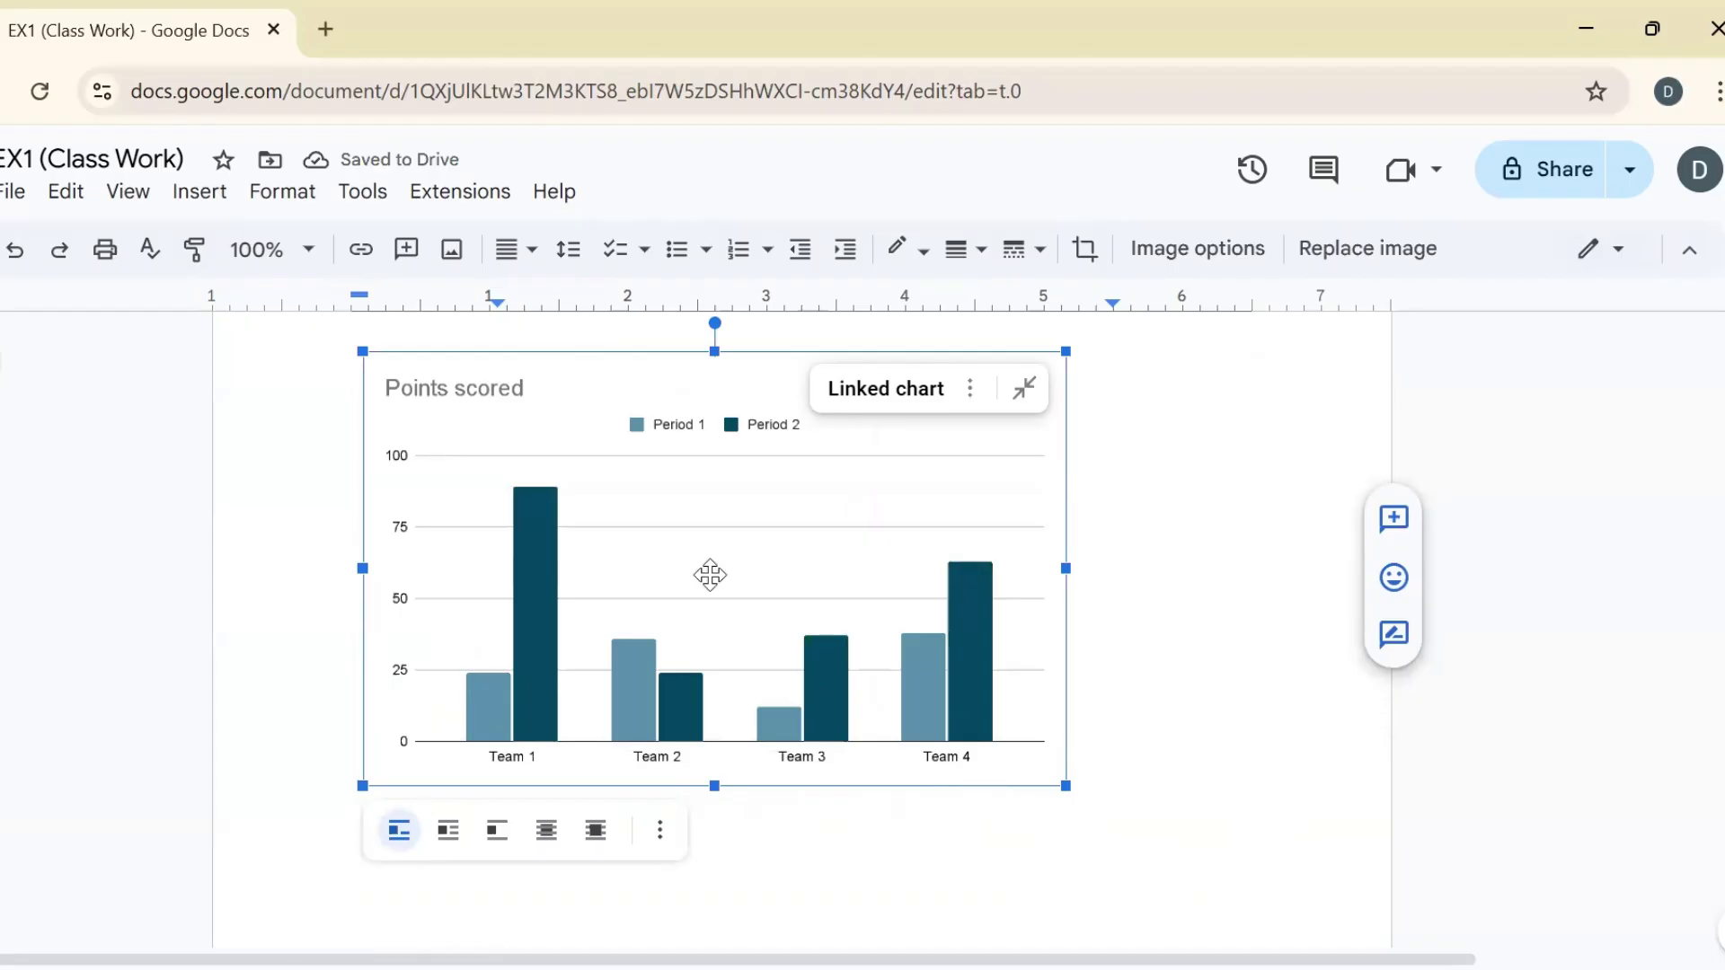
# Open the chart's source spreadsheet in Google Sheets and rename Team 1 to Team 4 as Windown, Word, Excel and Powerpoint.
pyautogui.click(969, 388)
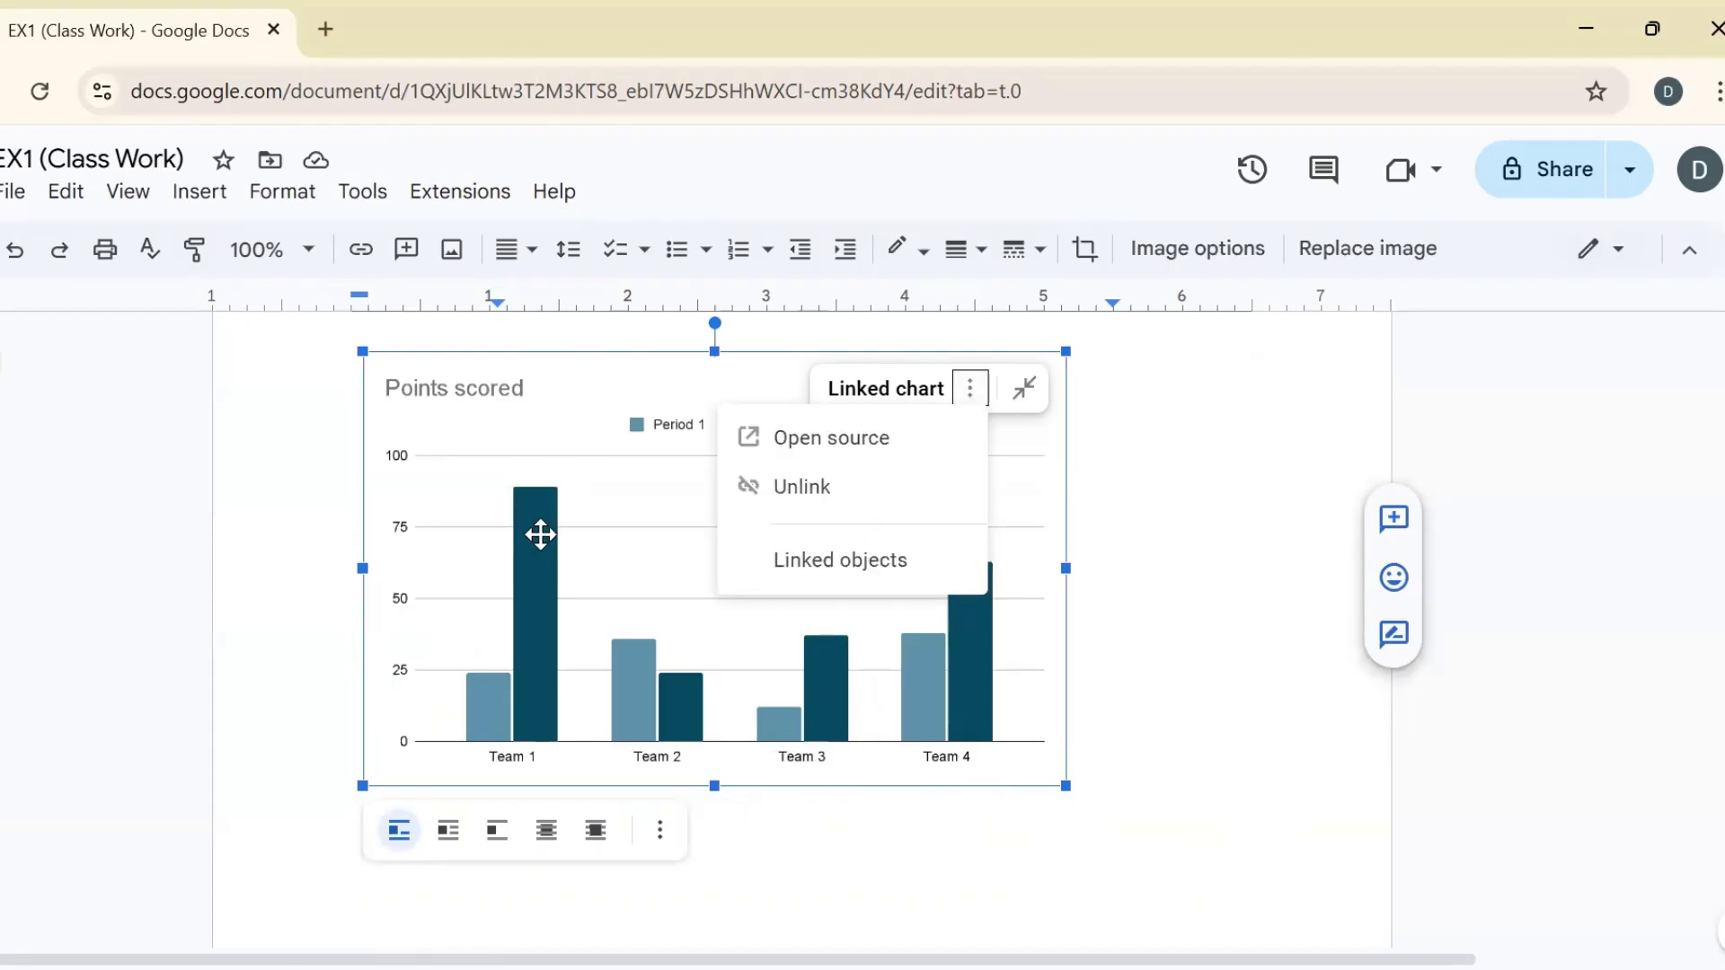
pyautogui.click(813, 449)
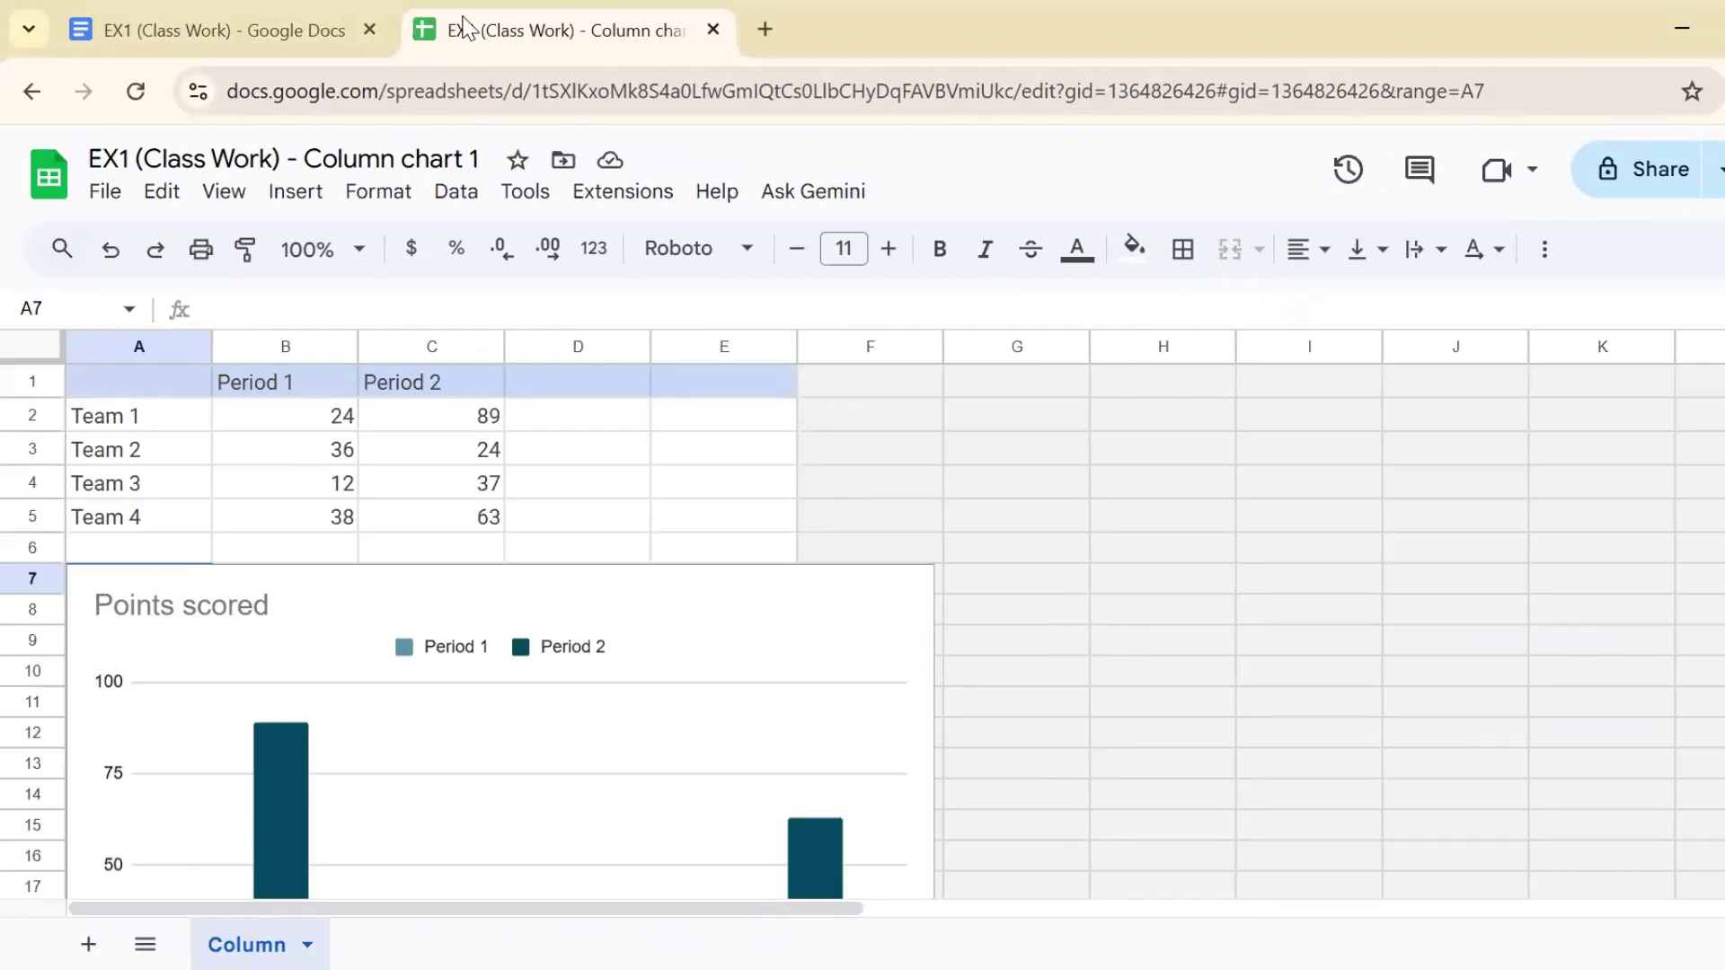
pyautogui.click(144, 423)
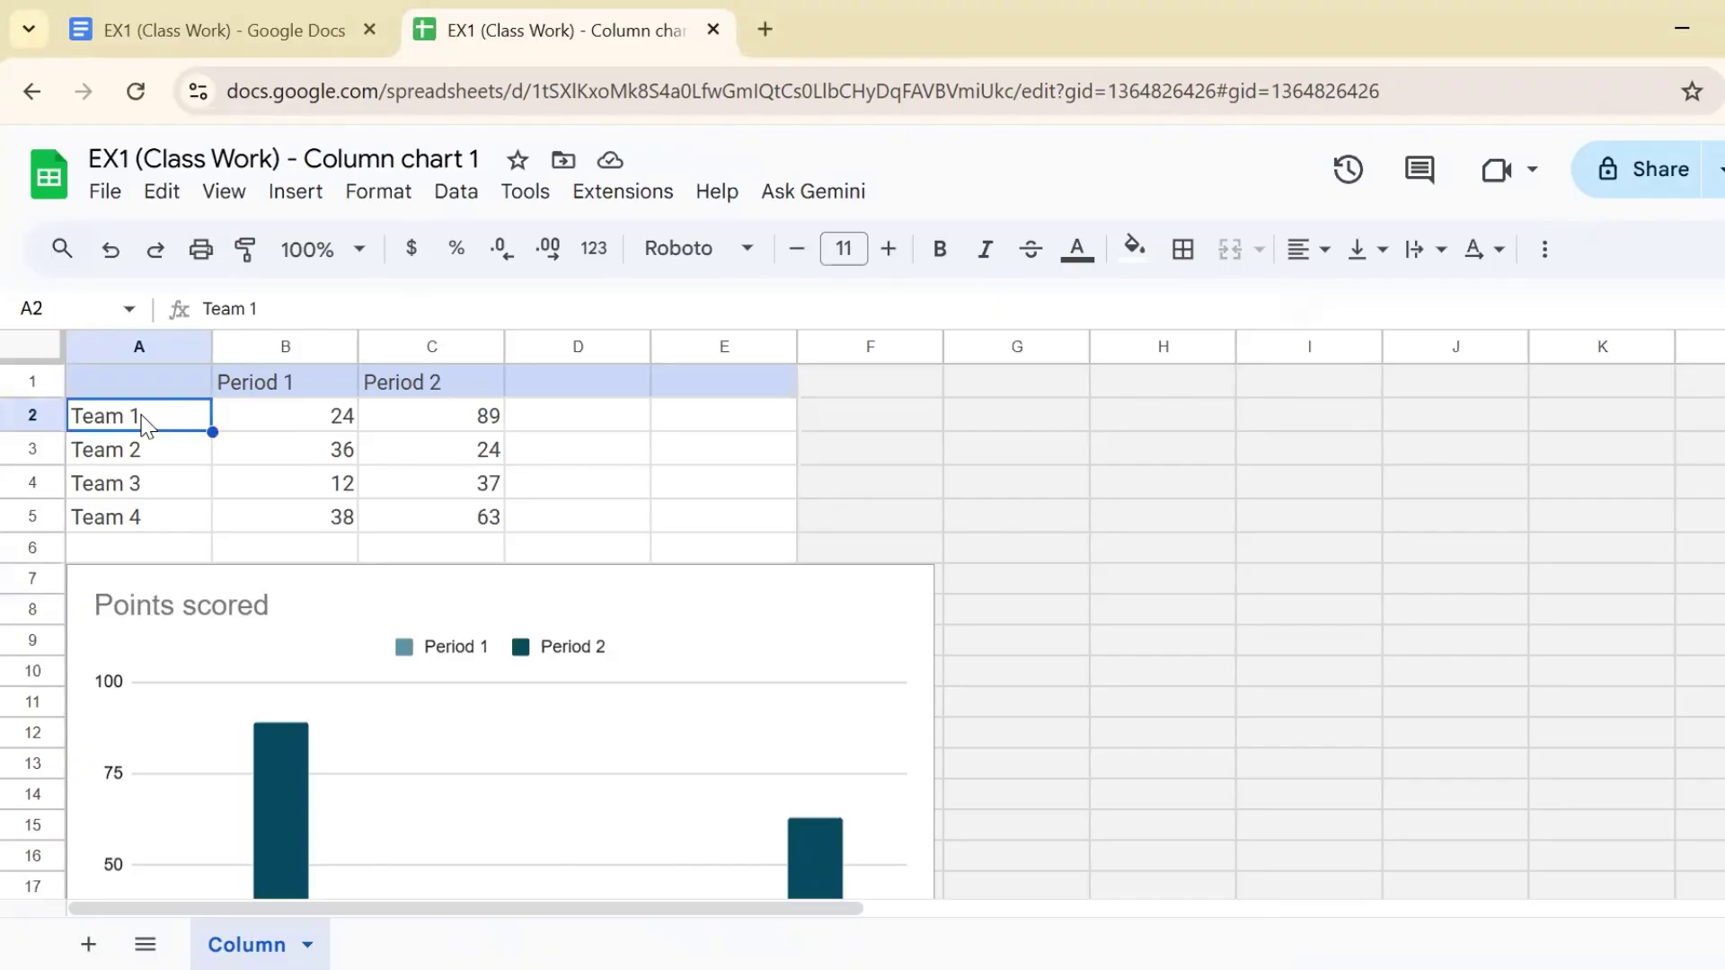
pyautogui.write('Windown')
pyautogui.press('Return')
pyautogui.write('Word')
pyautogui.press('Return')
pyautogui.write('Excel')
pyautogui.press('Return')
pyautogui.write('Po')
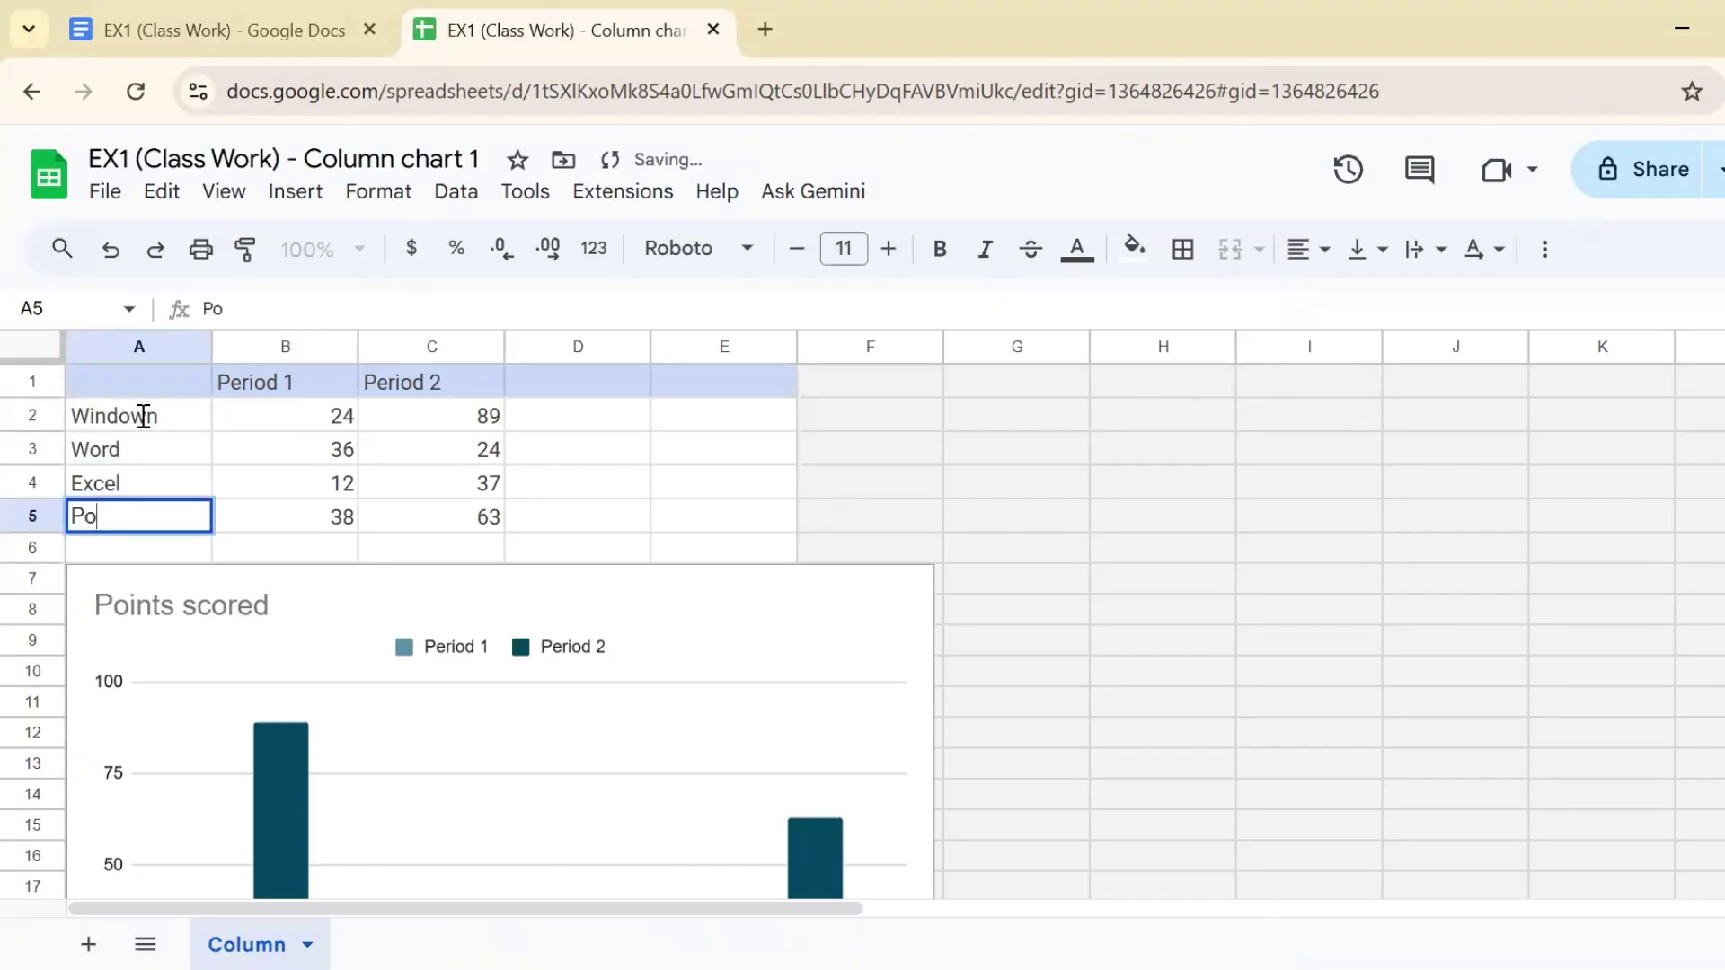
pyautogui.write('werpoint')
# Rename the Period 1 and Period 2 column headings as Jan and Feb.
pyautogui.click(297, 377)
pyautogui.write('Jan')
pyautogui.press('Tab')
pyautogui.write('Feb')
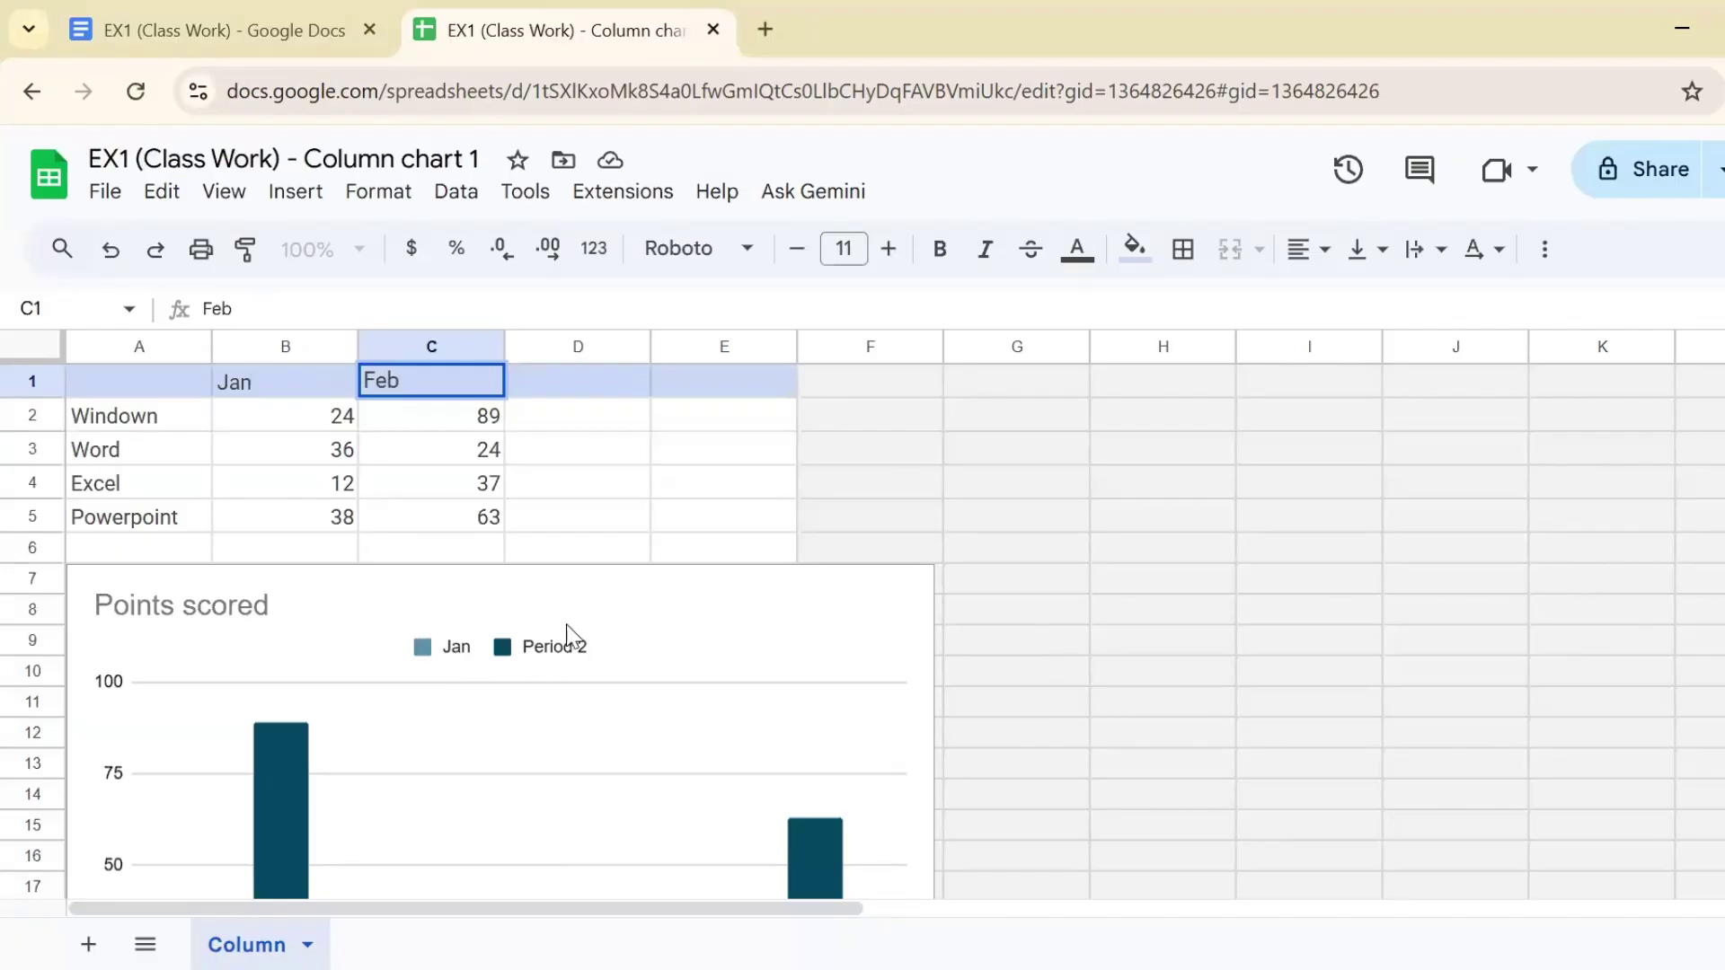
pyautogui.scroll(-4, 1668, 463)
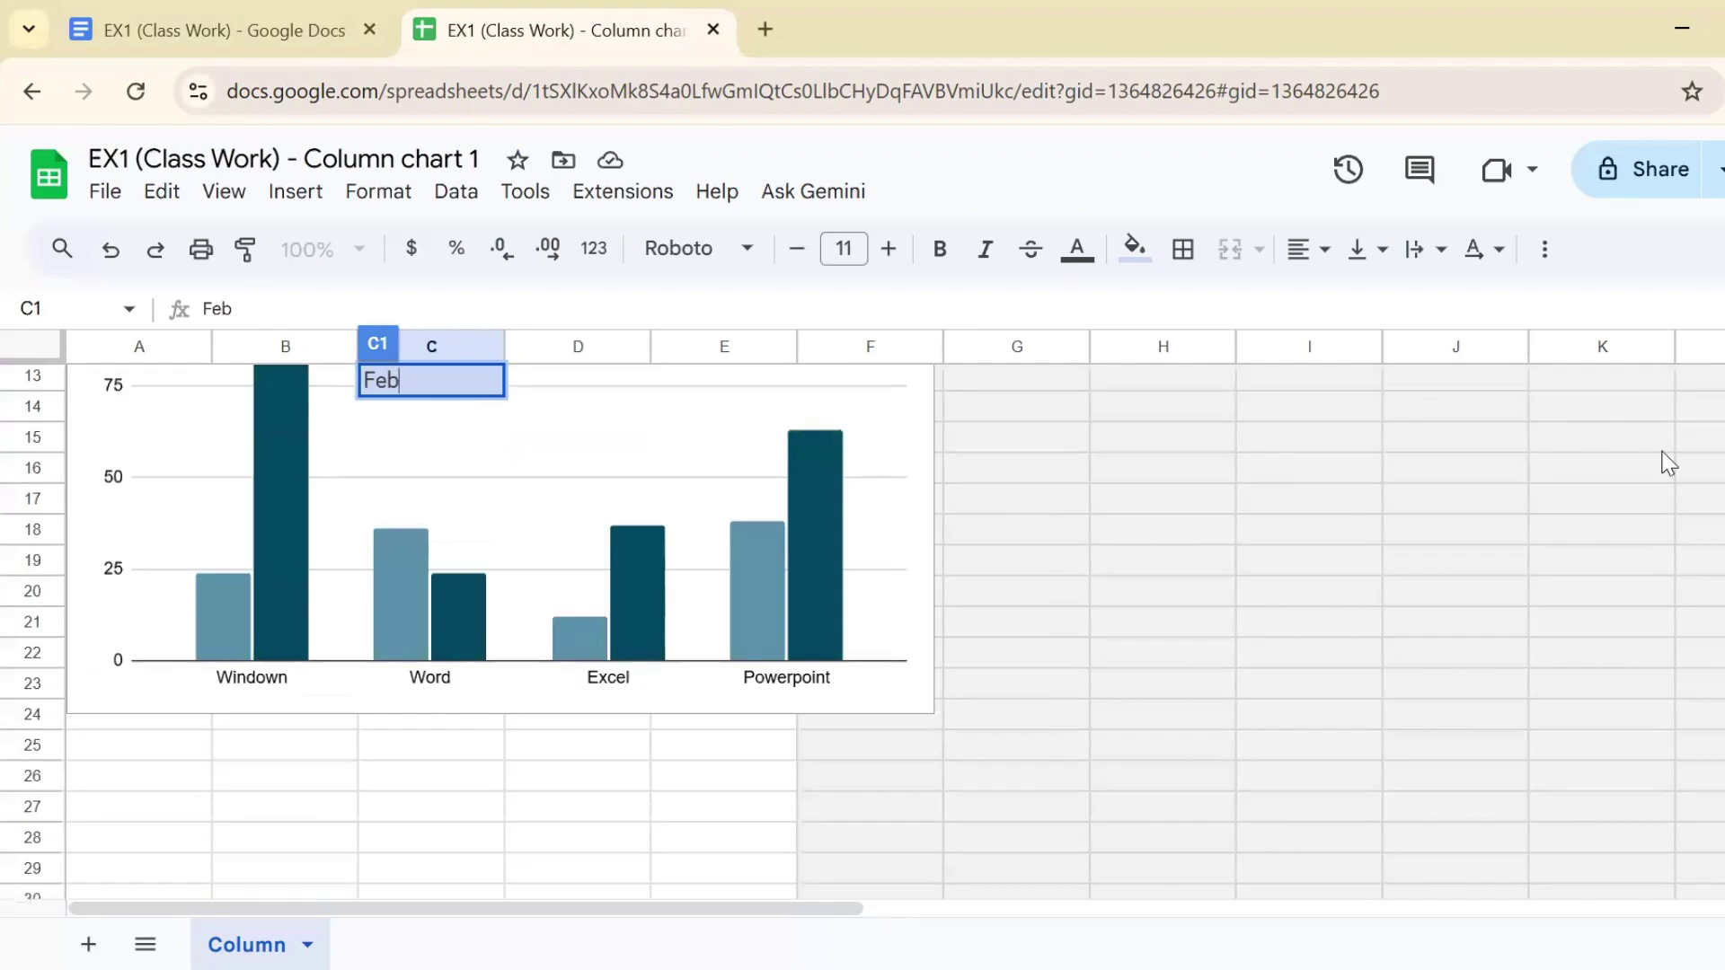
pyautogui.scroll(4, 1048, 575)
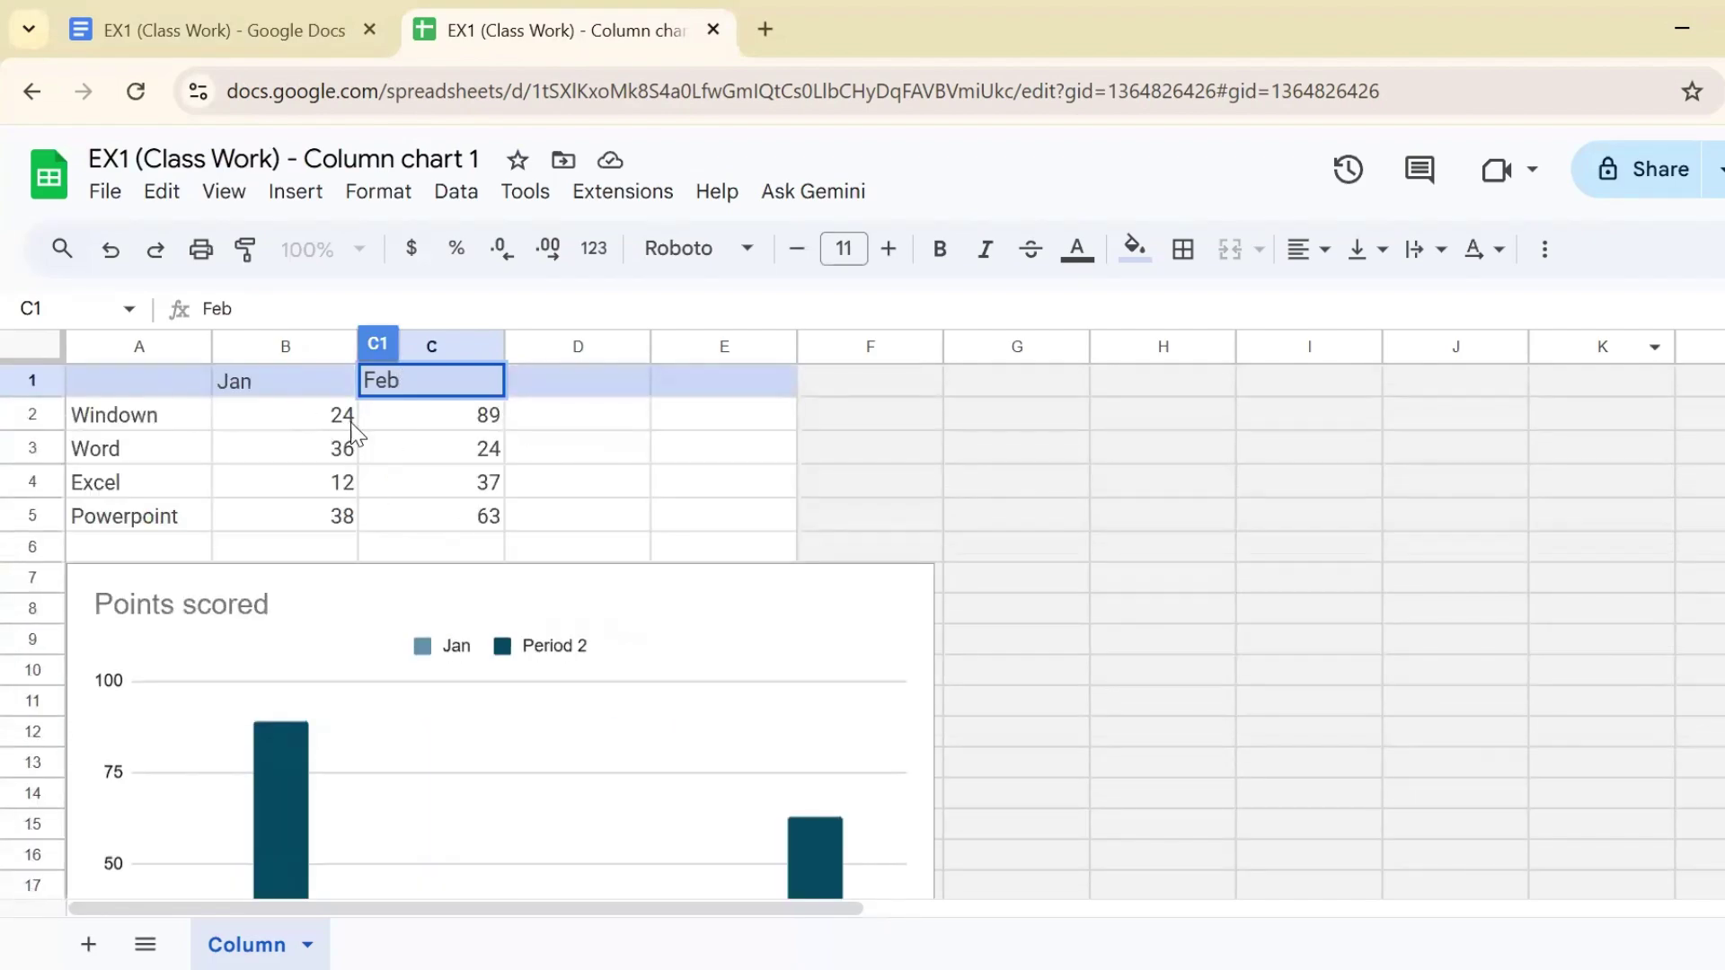
# Set Word's Feb value to 90, and update the linked chart back in the Google Docs document.
pyautogui.click(406, 440)
pyautogui.write('90')
pyautogui.press('Return')
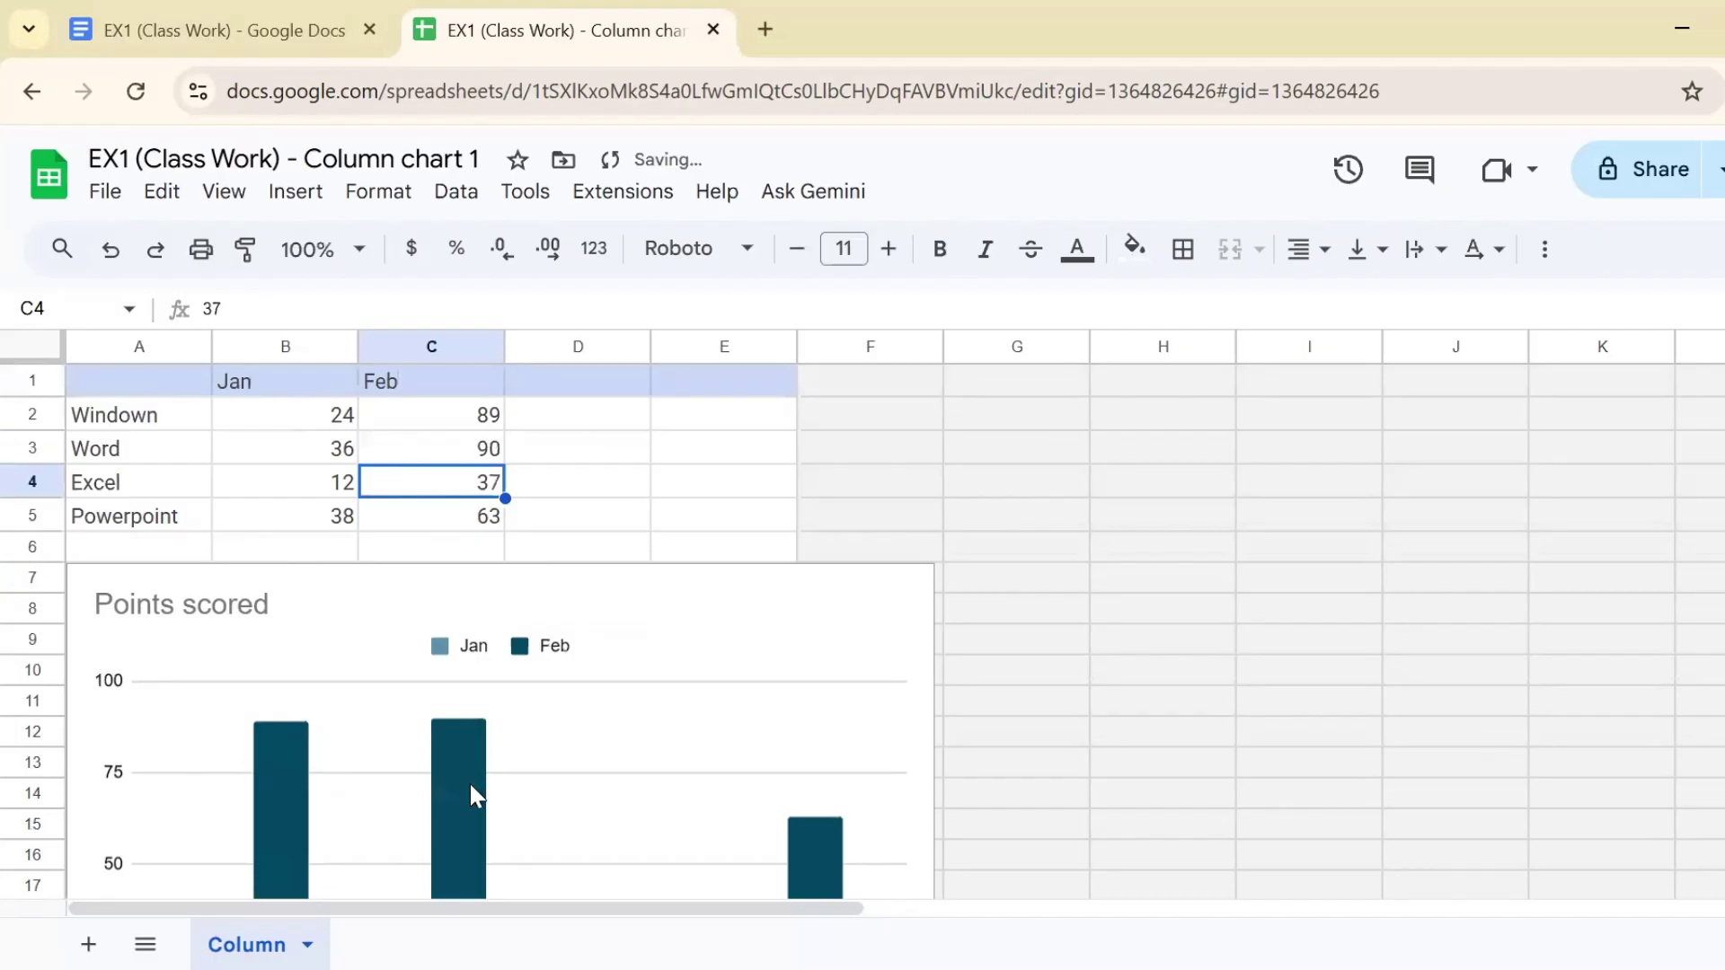
pyautogui.click(291, 481)
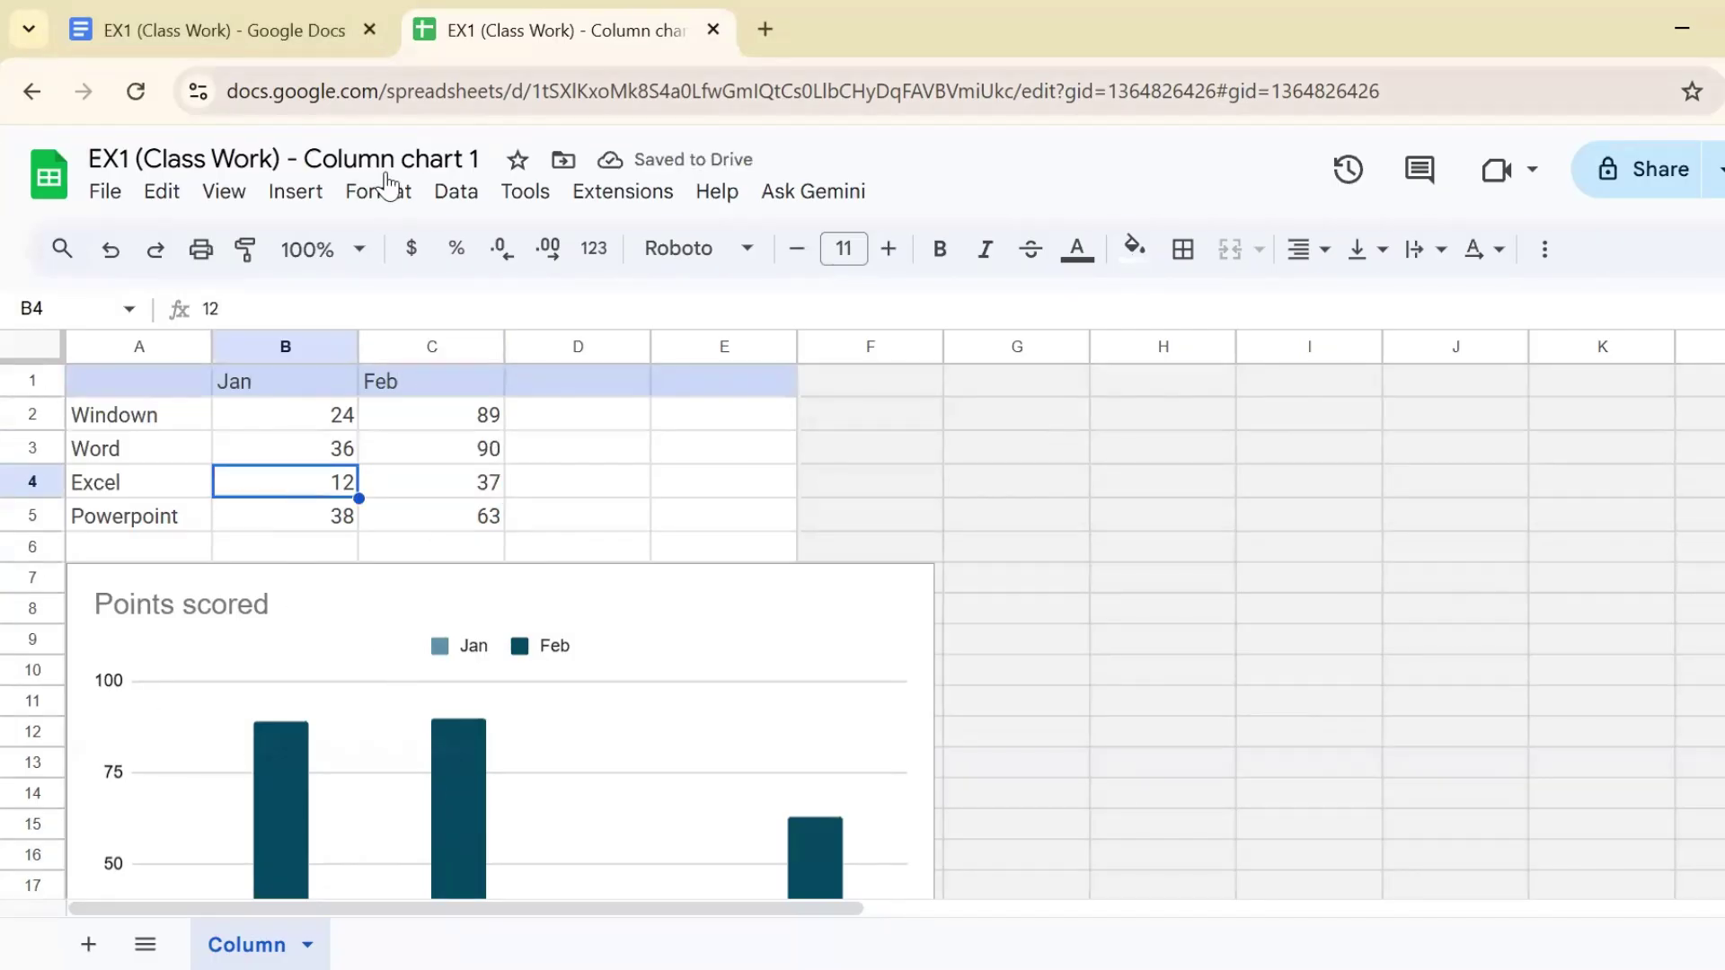
pyautogui.hotkey('ctrl', 'shift', 'Tab')
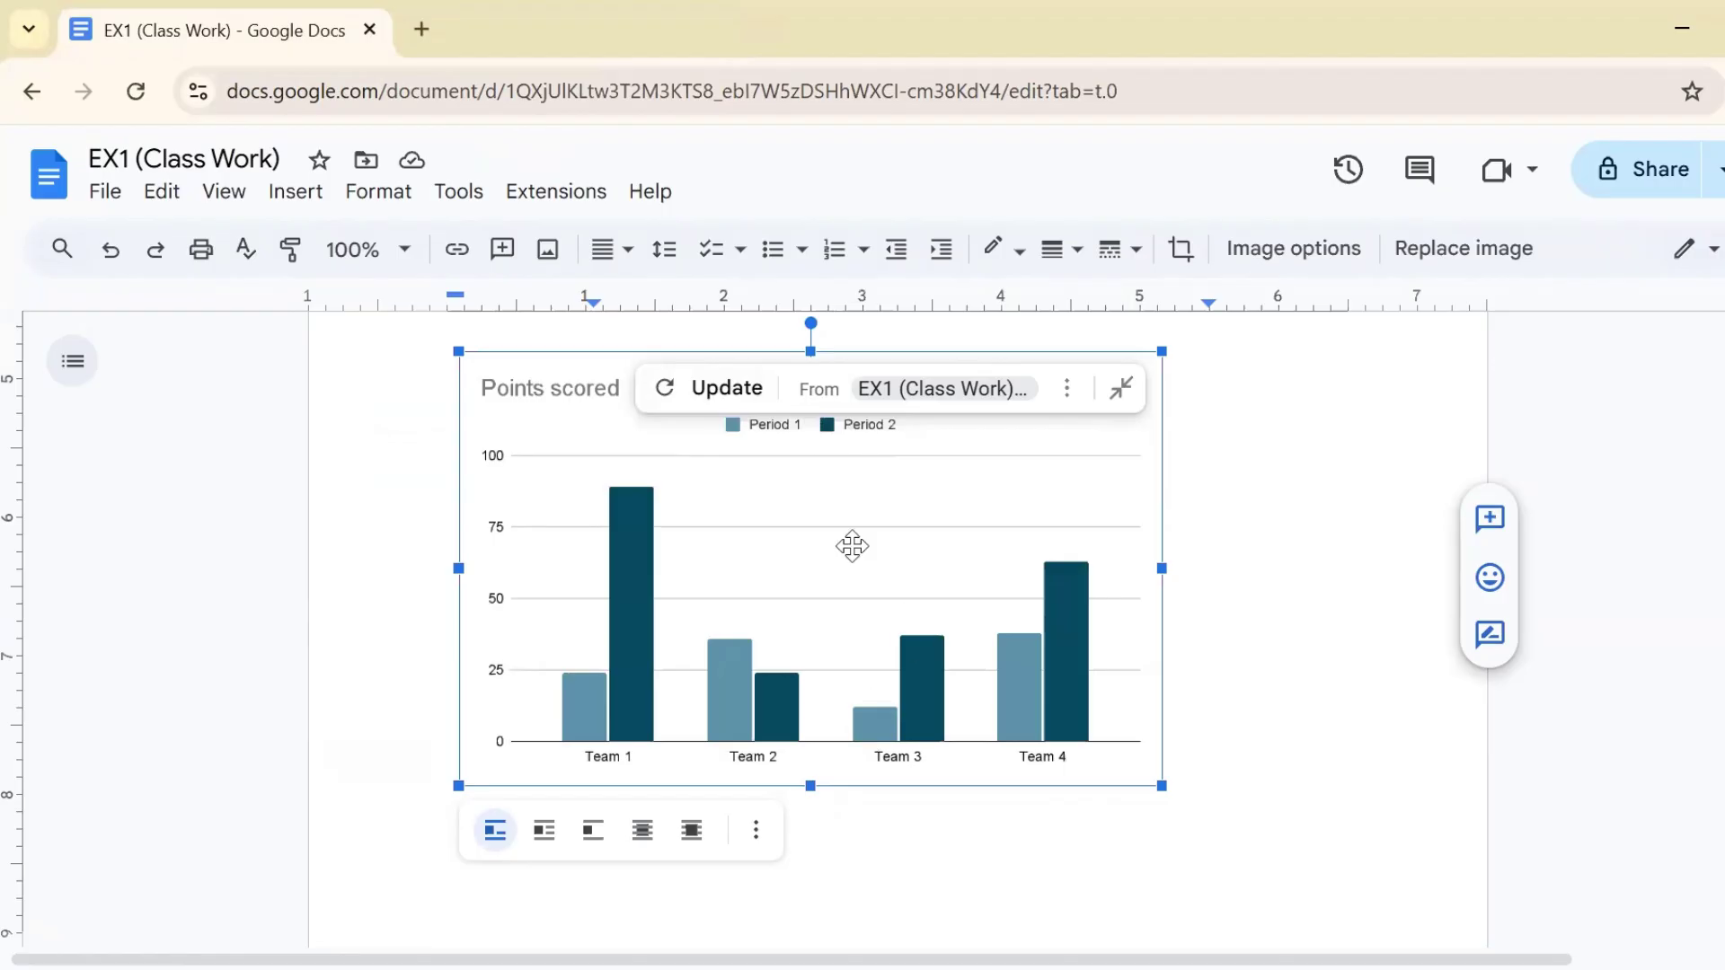
pyautogui.click(723, 391)
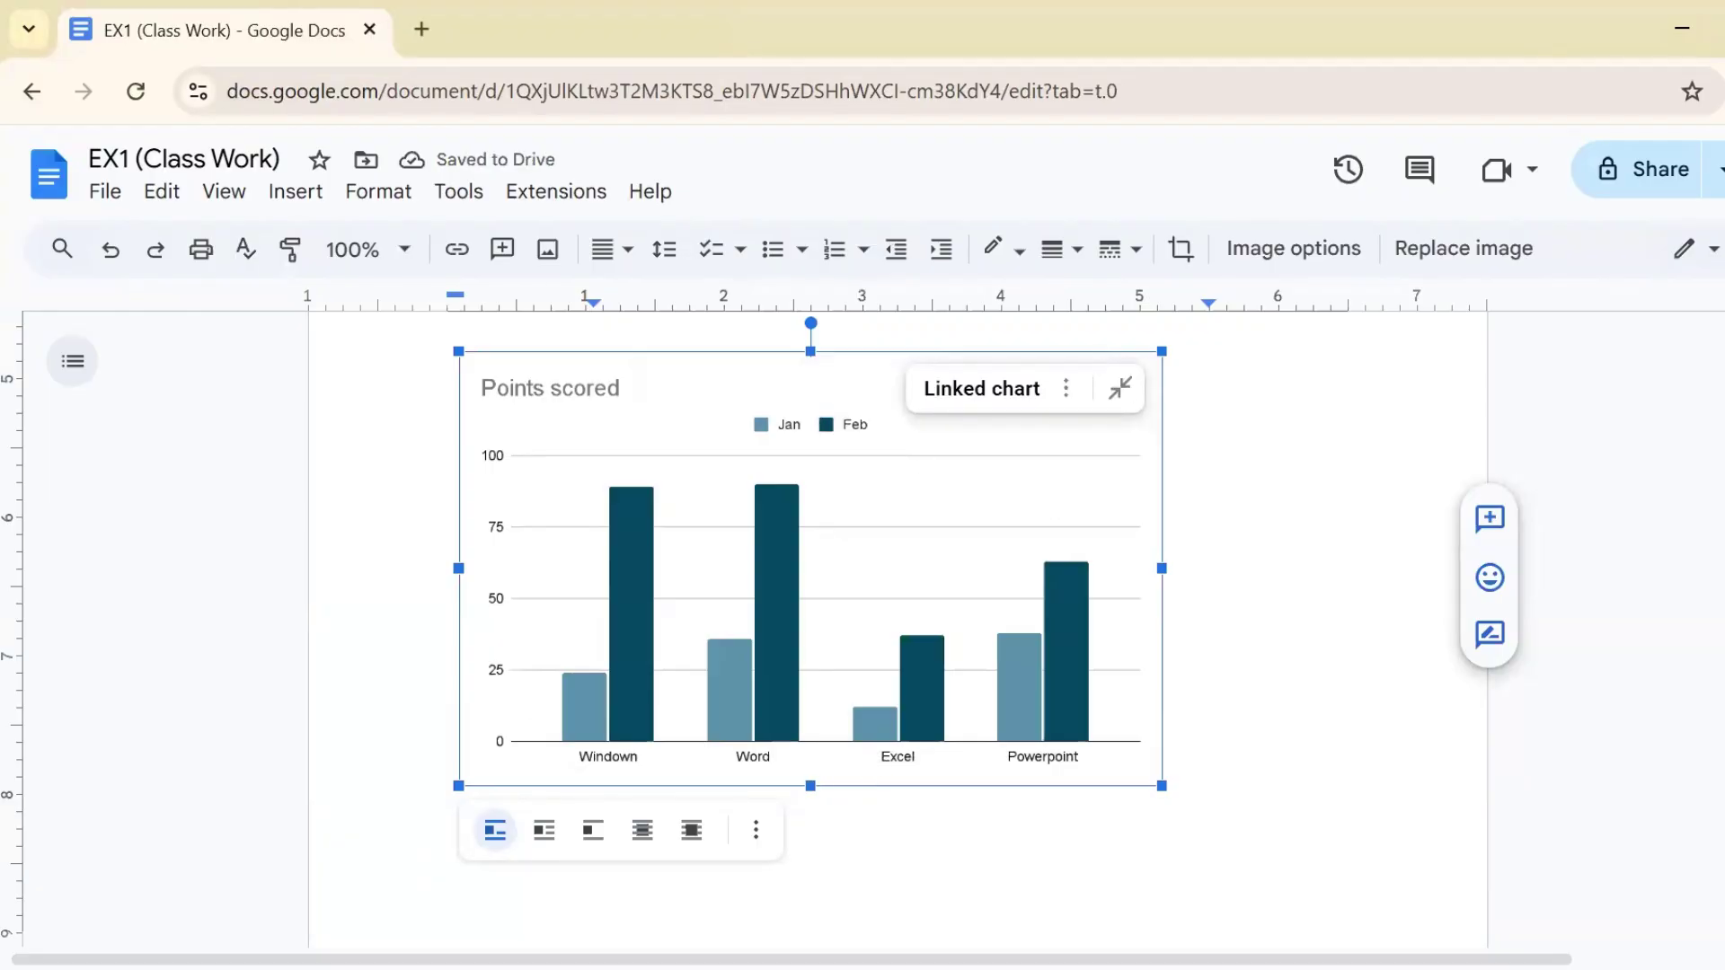
# Switch the document to Suggesting mode and place the cursor in the bullet "Check the pool's sanitizer levels".
pyautogui.scroll(10, 898, 539)
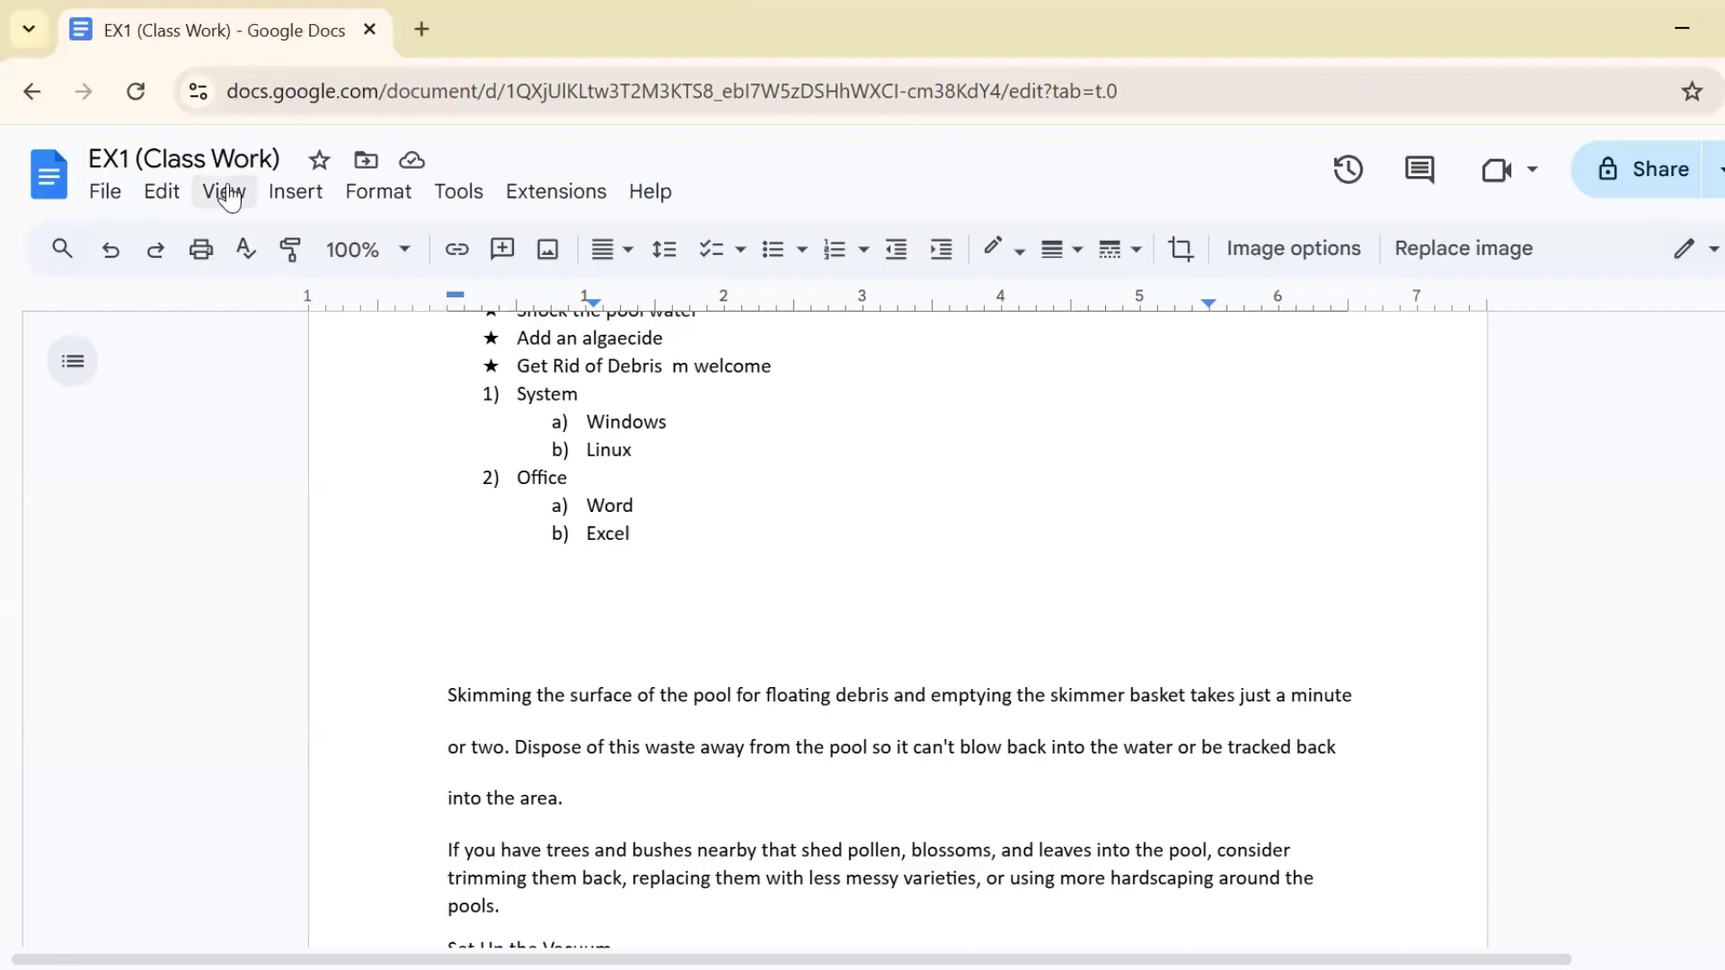
pyautogui.click(229, 195)
pyautogui.moveTo(220, 241)
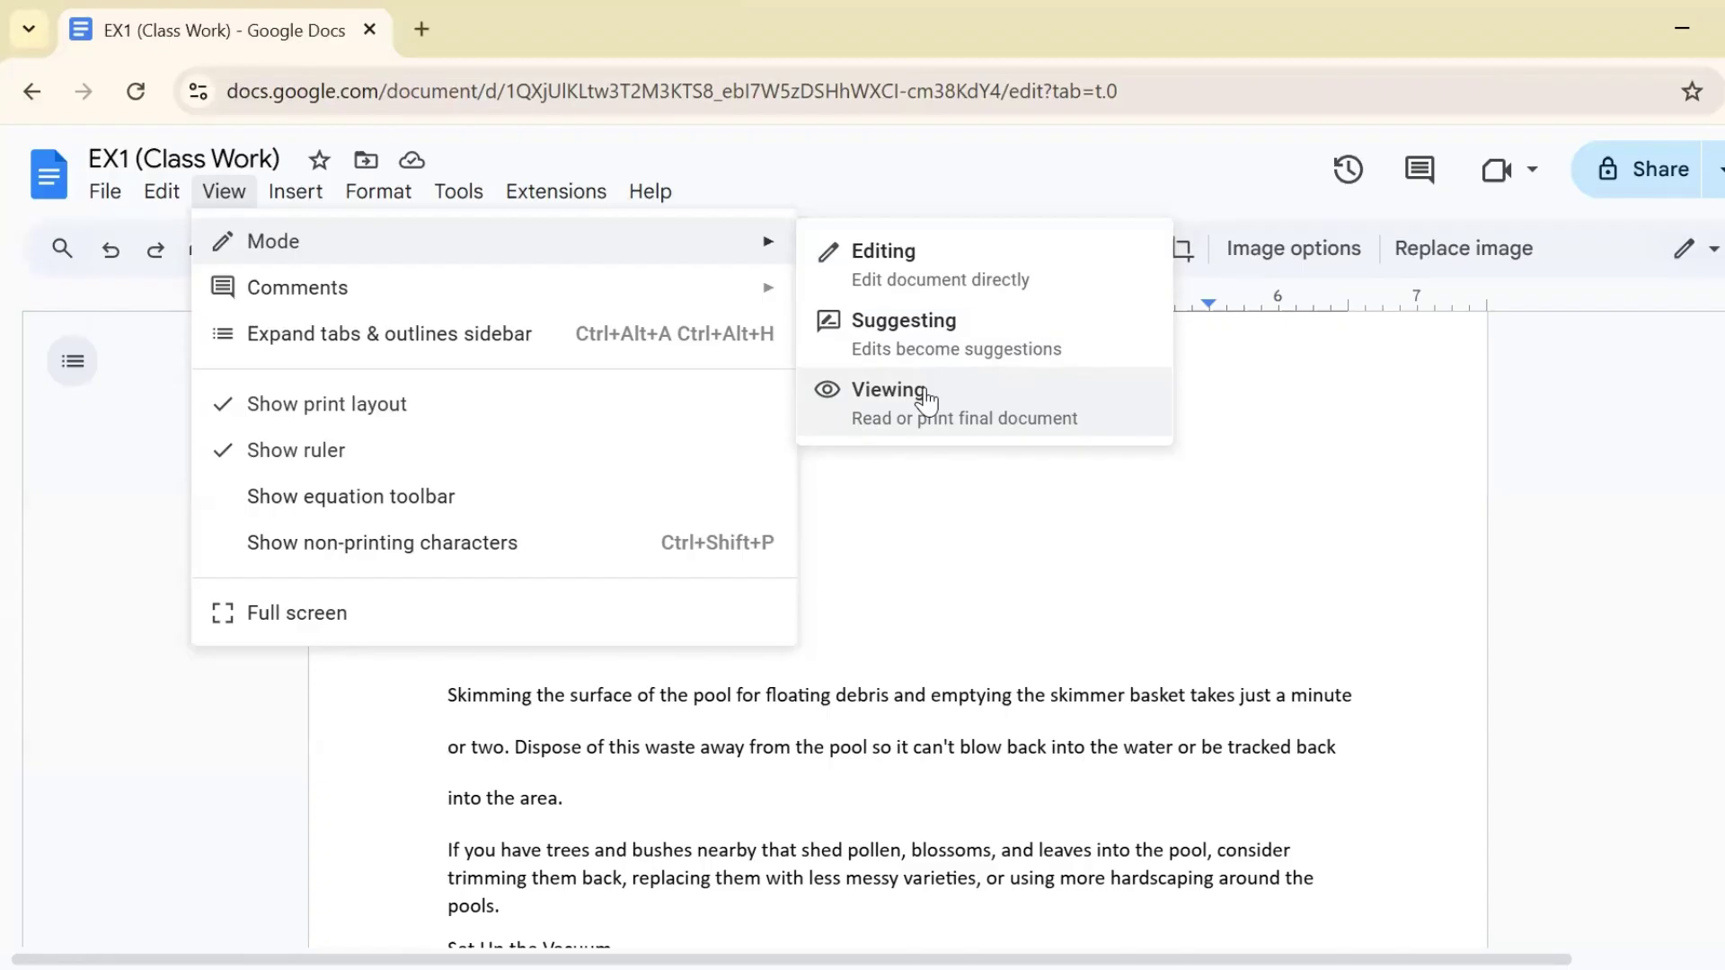
pyautogui.click(996, 350)
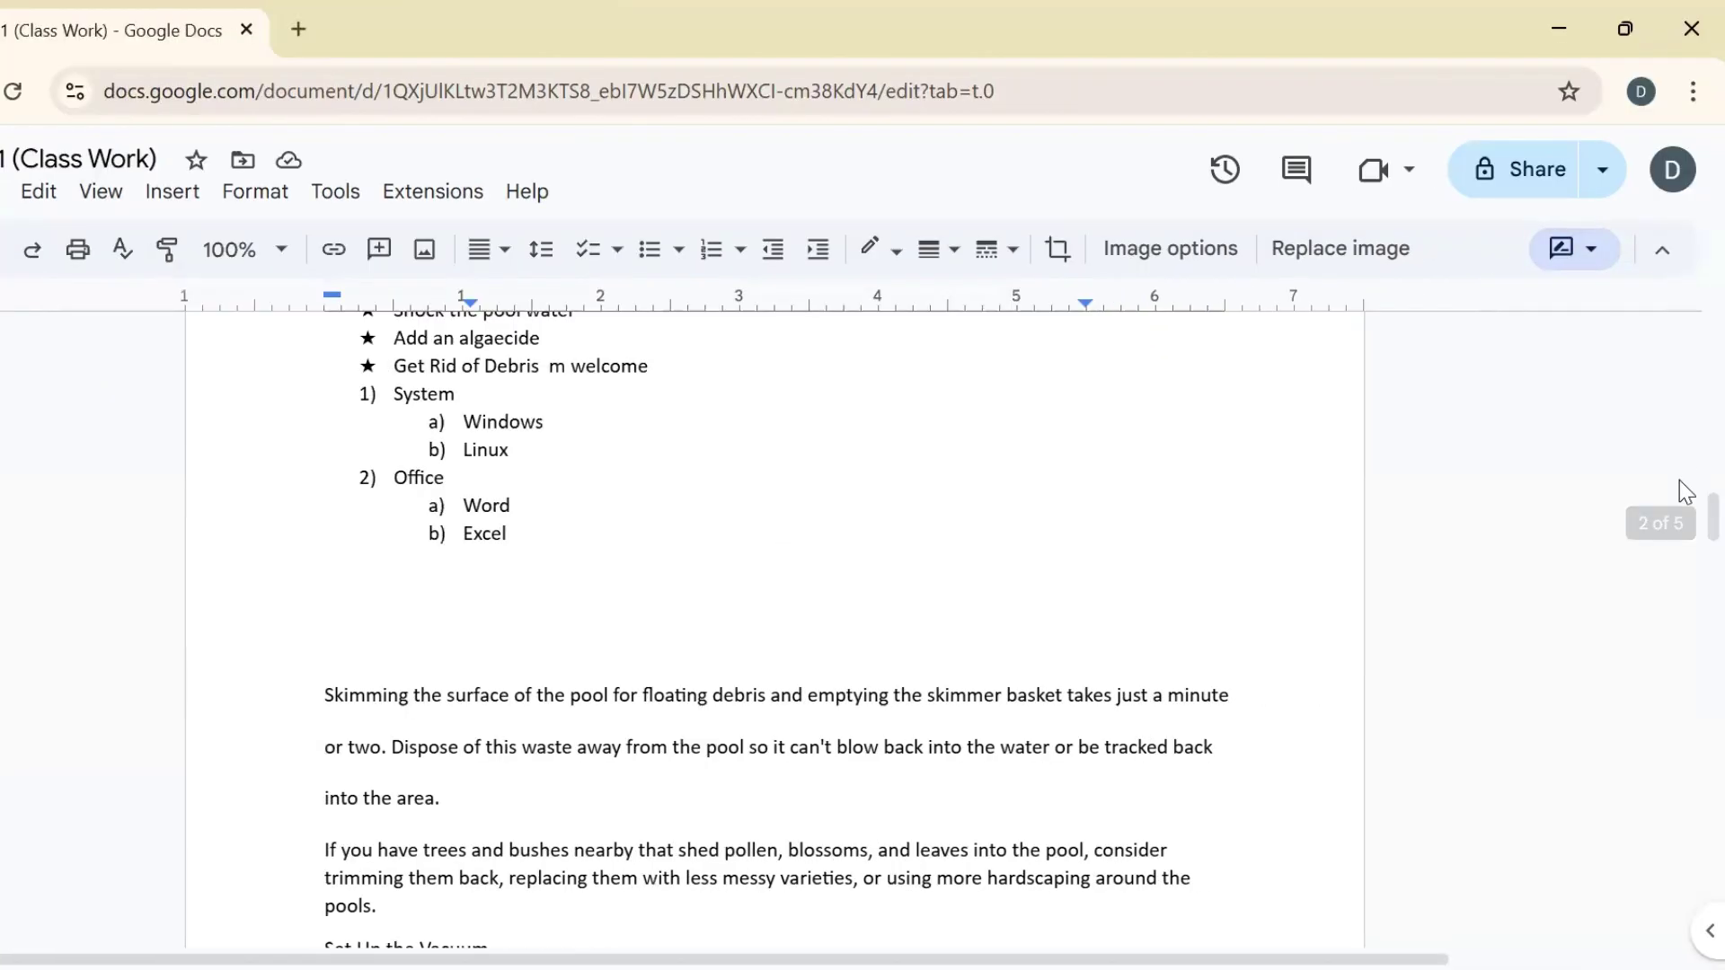
pyautogui.scroll(4, 1678, 516)
pyautogui.click(480, 609)
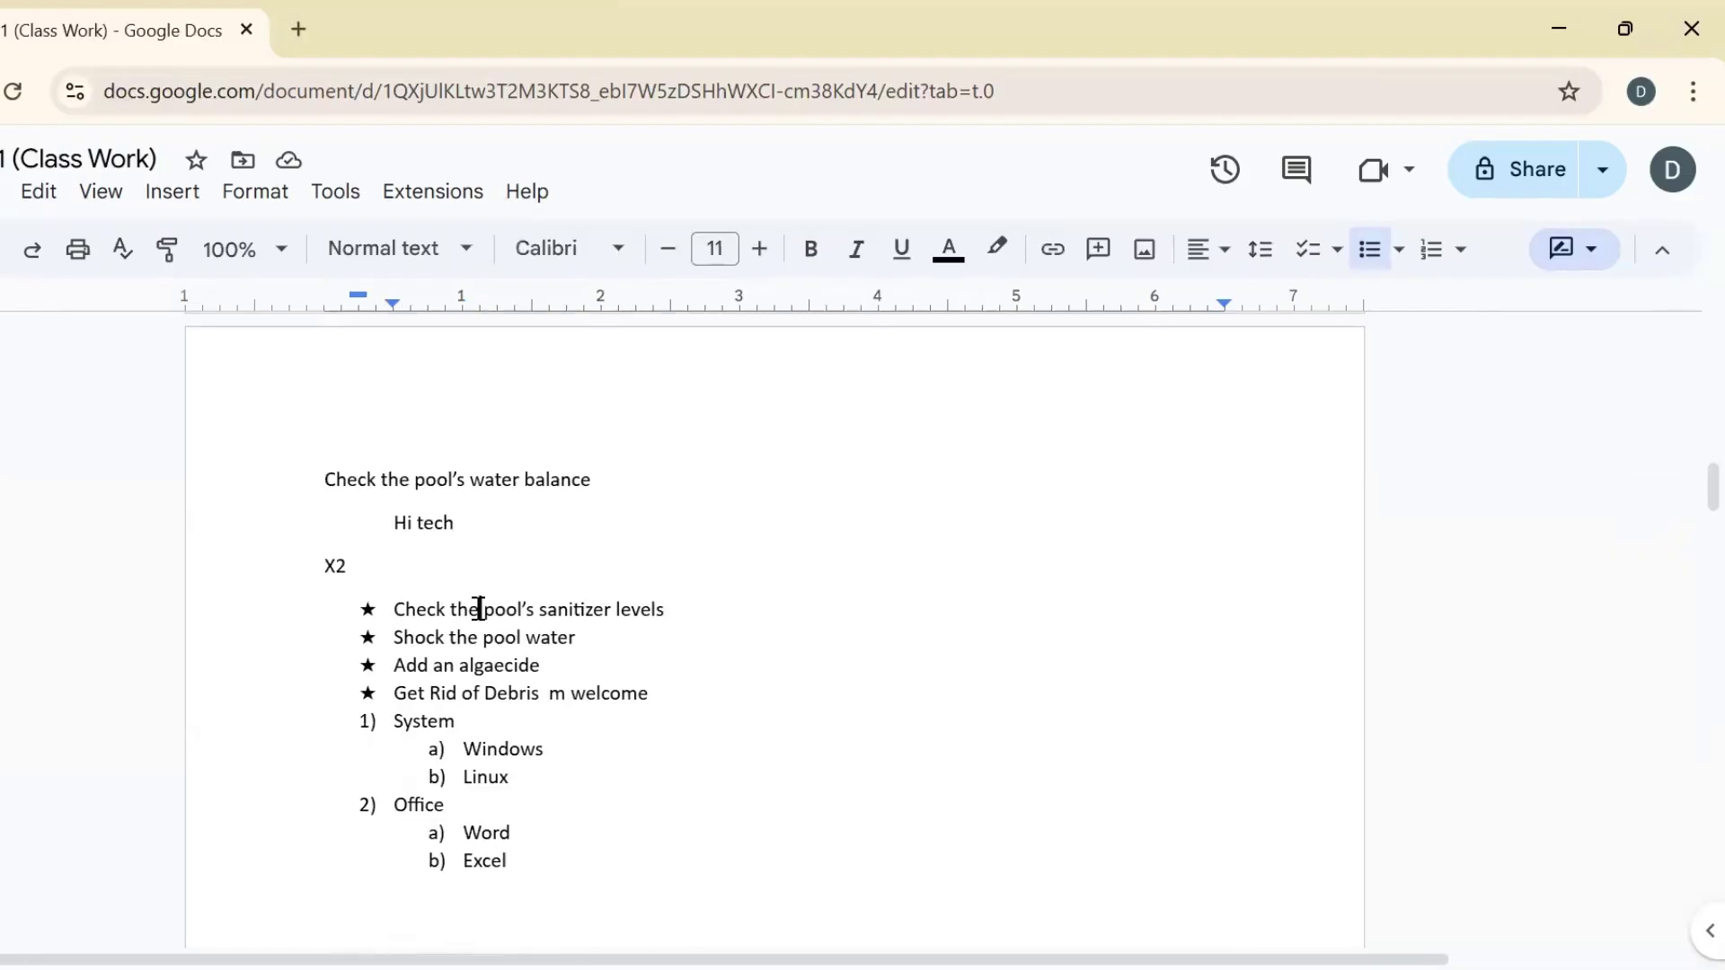
# Suggest adding "ses" directly after "the" in the bullet "Check the pool's sanitizer levels".
pyautogui.write('ses')
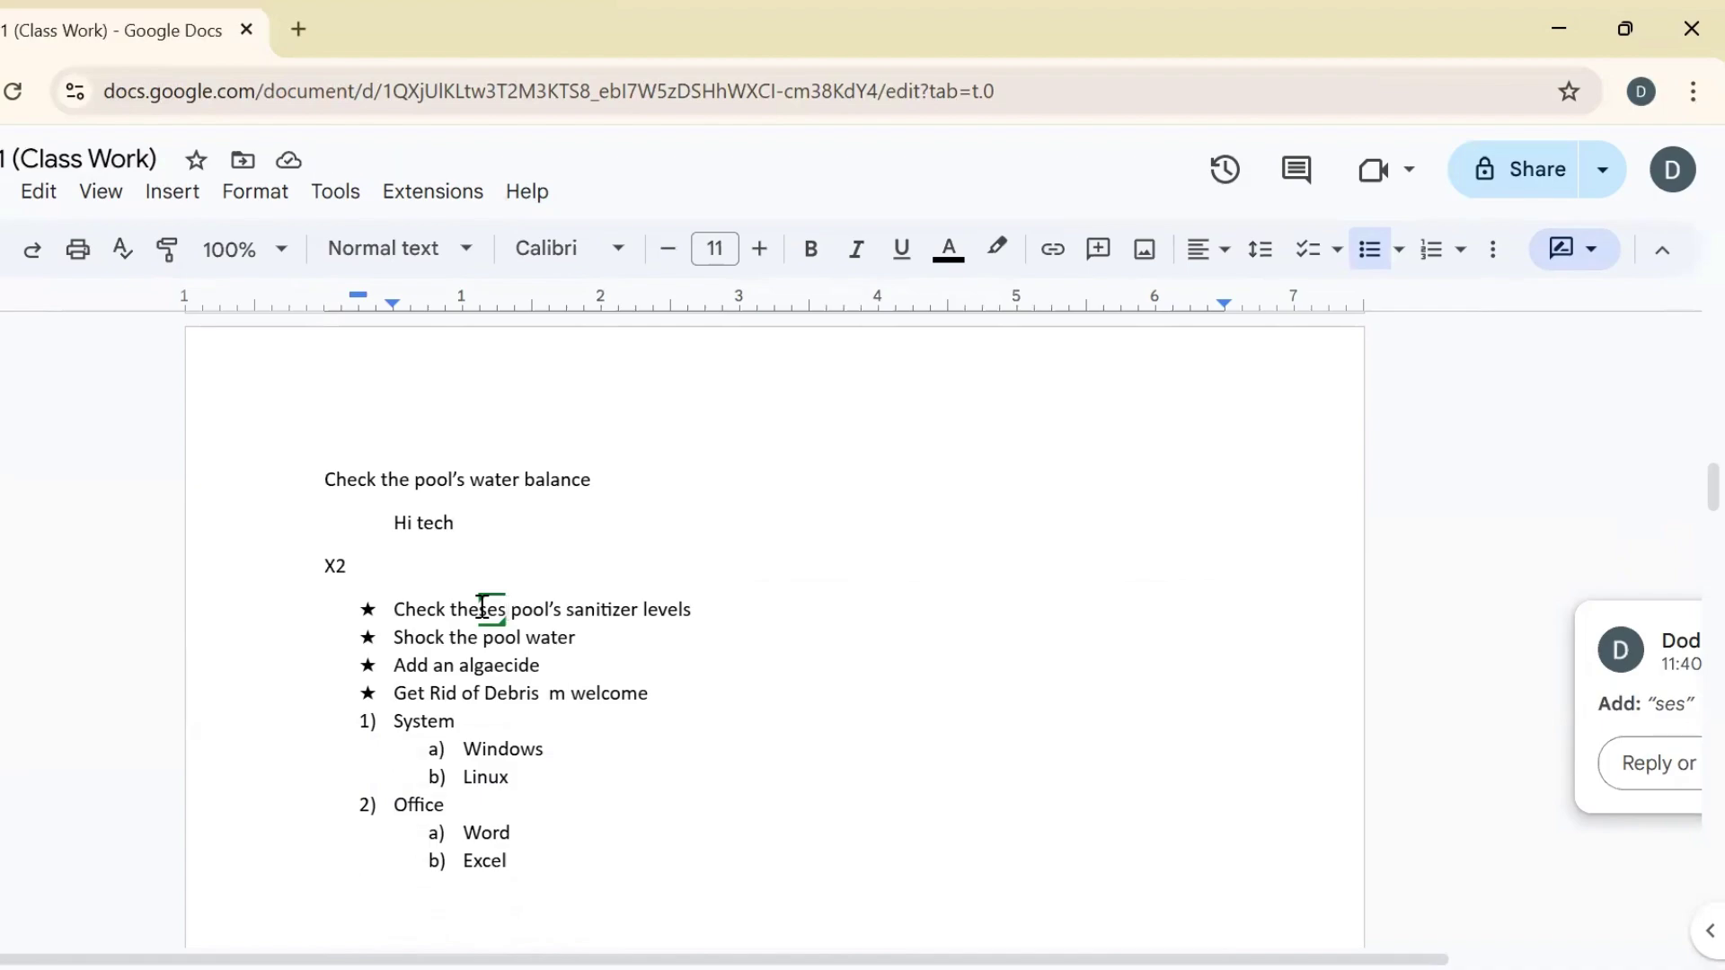
pyautogui.hscroll(2, 1437, 936)
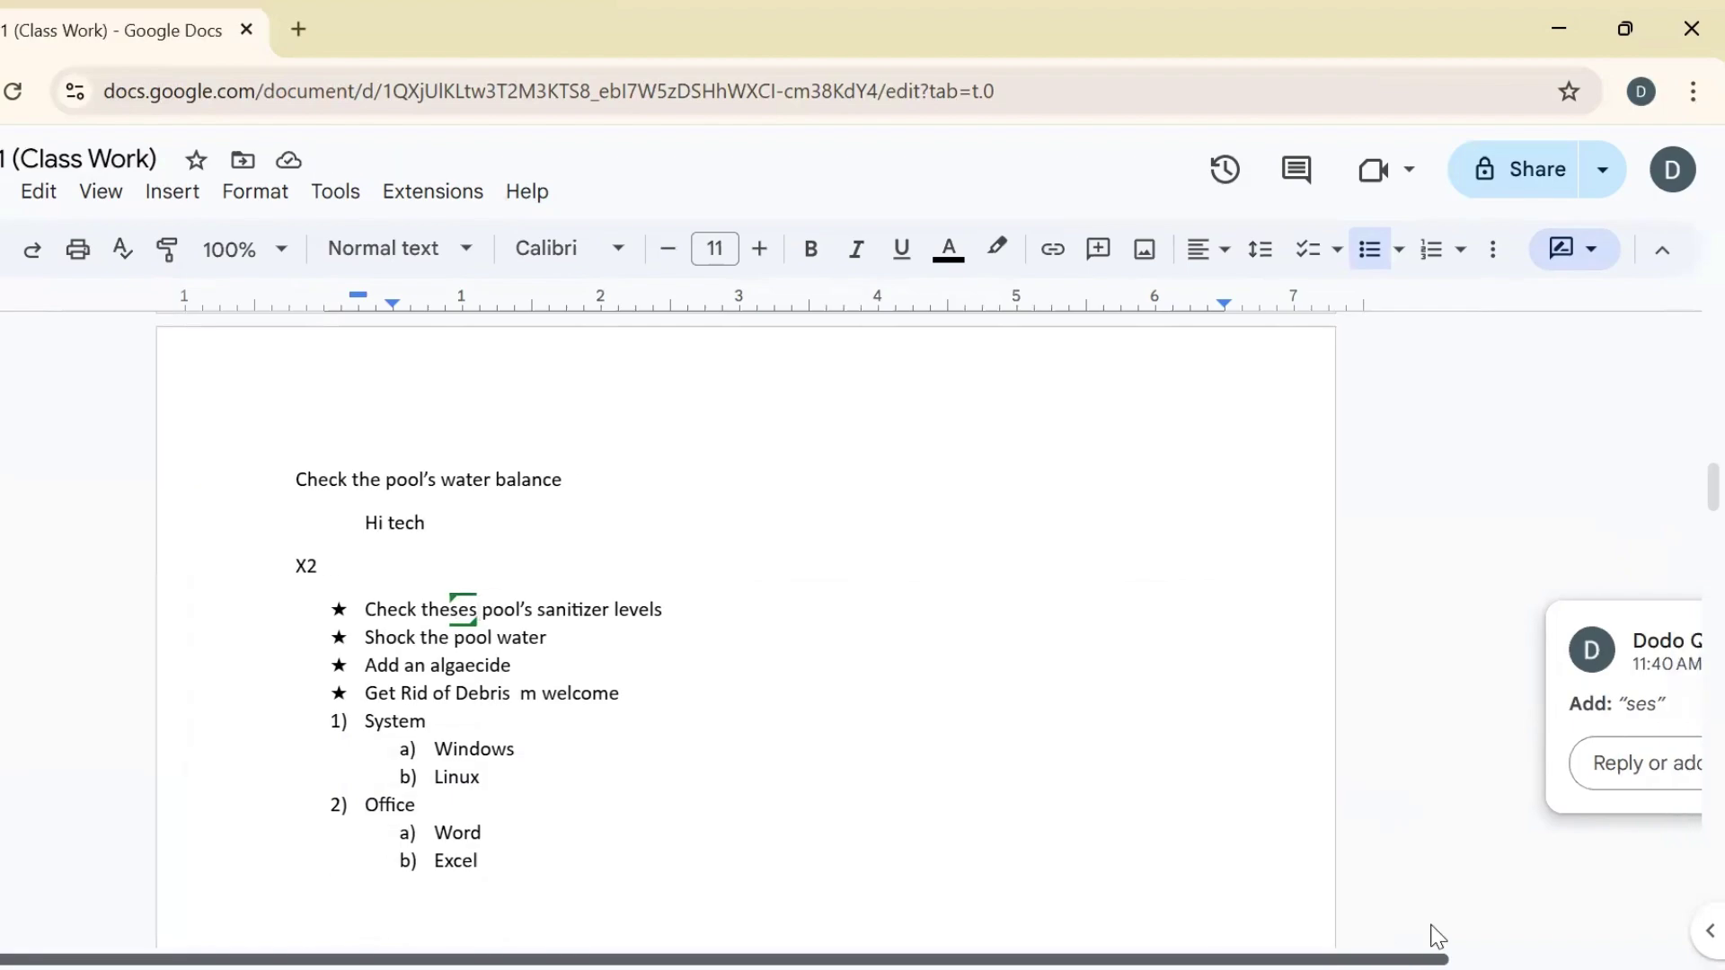
pyautogui.hscroll(5, 1437, 936)
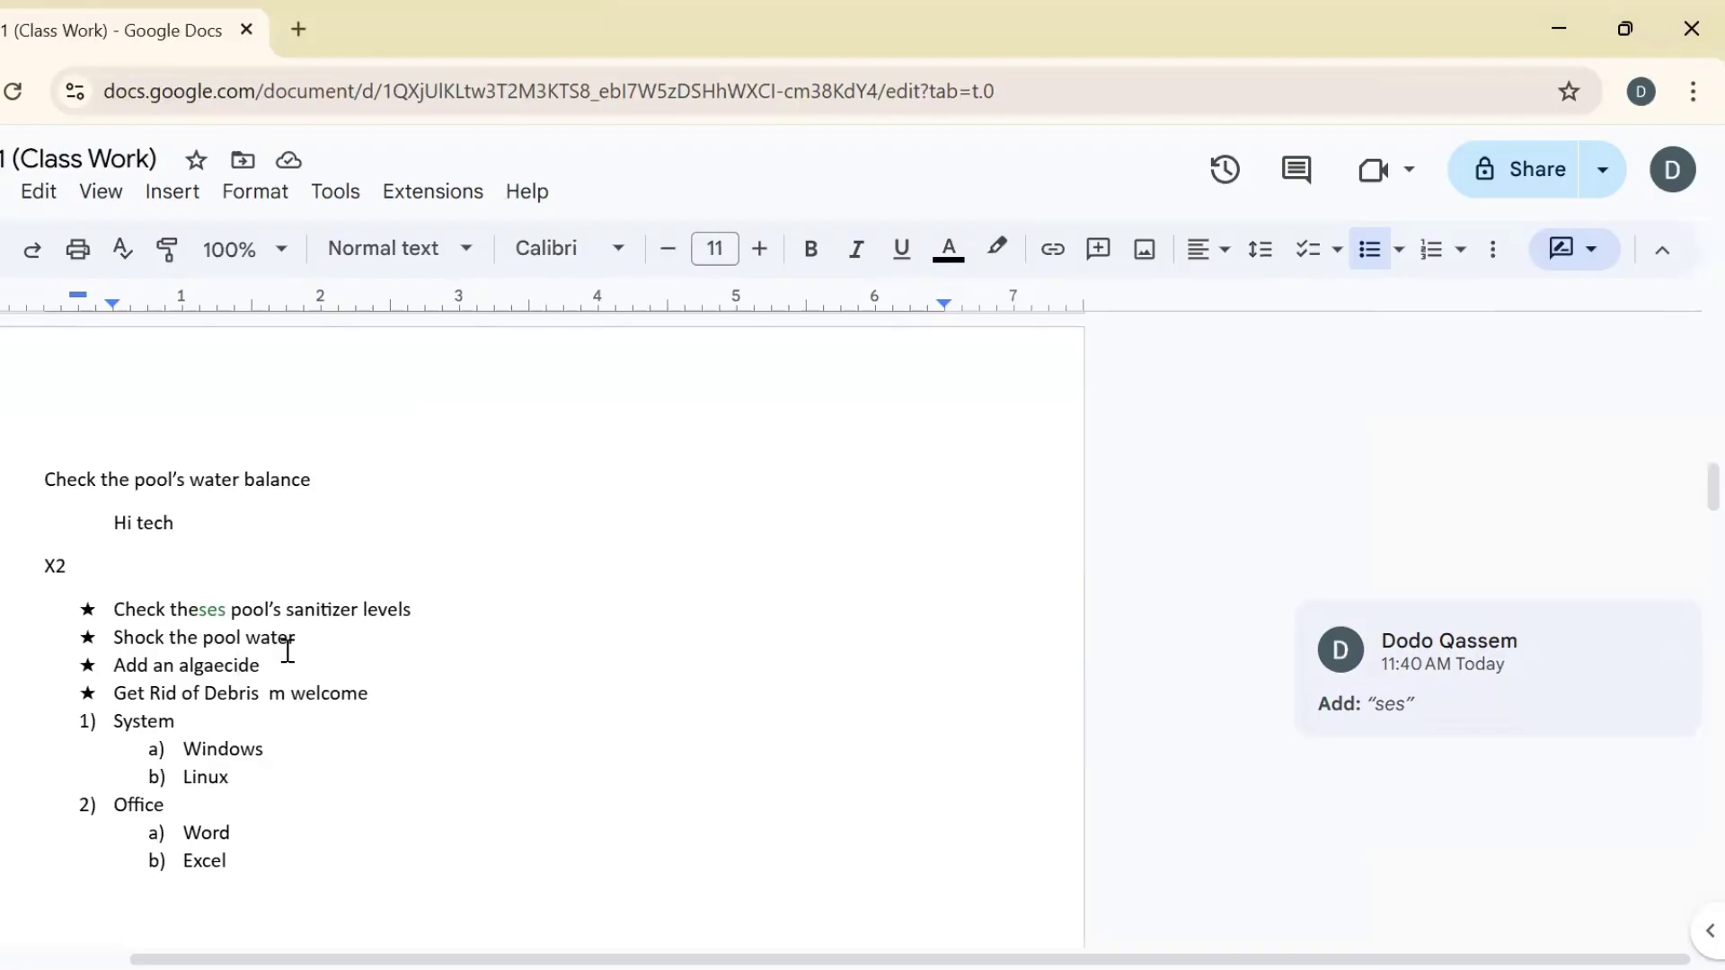
# Suggest deleting "'t" from "can't" in the paragraph about skimming the surface of the pool.
pyautogui.scroll(-3, 1682, 551)
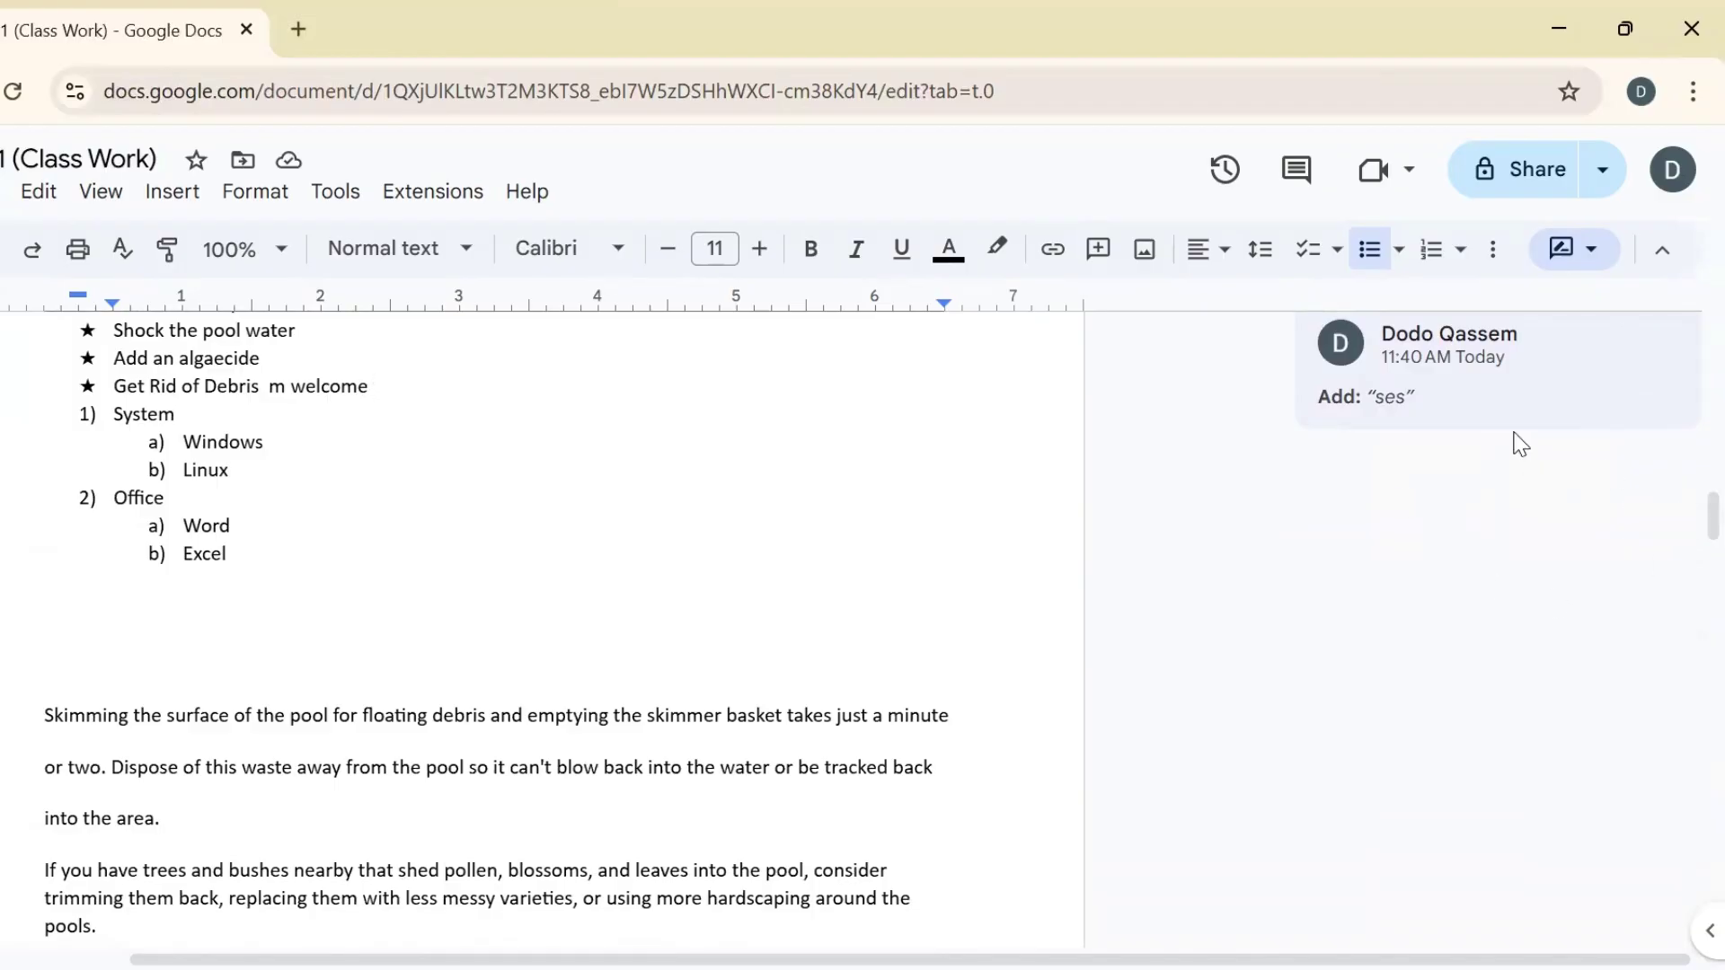
pyautogui.moveTo(540, 767); pyautogui.dragTo(551, 767)
pyautogui.press('Delete')
pyautogui.click(563, 789)
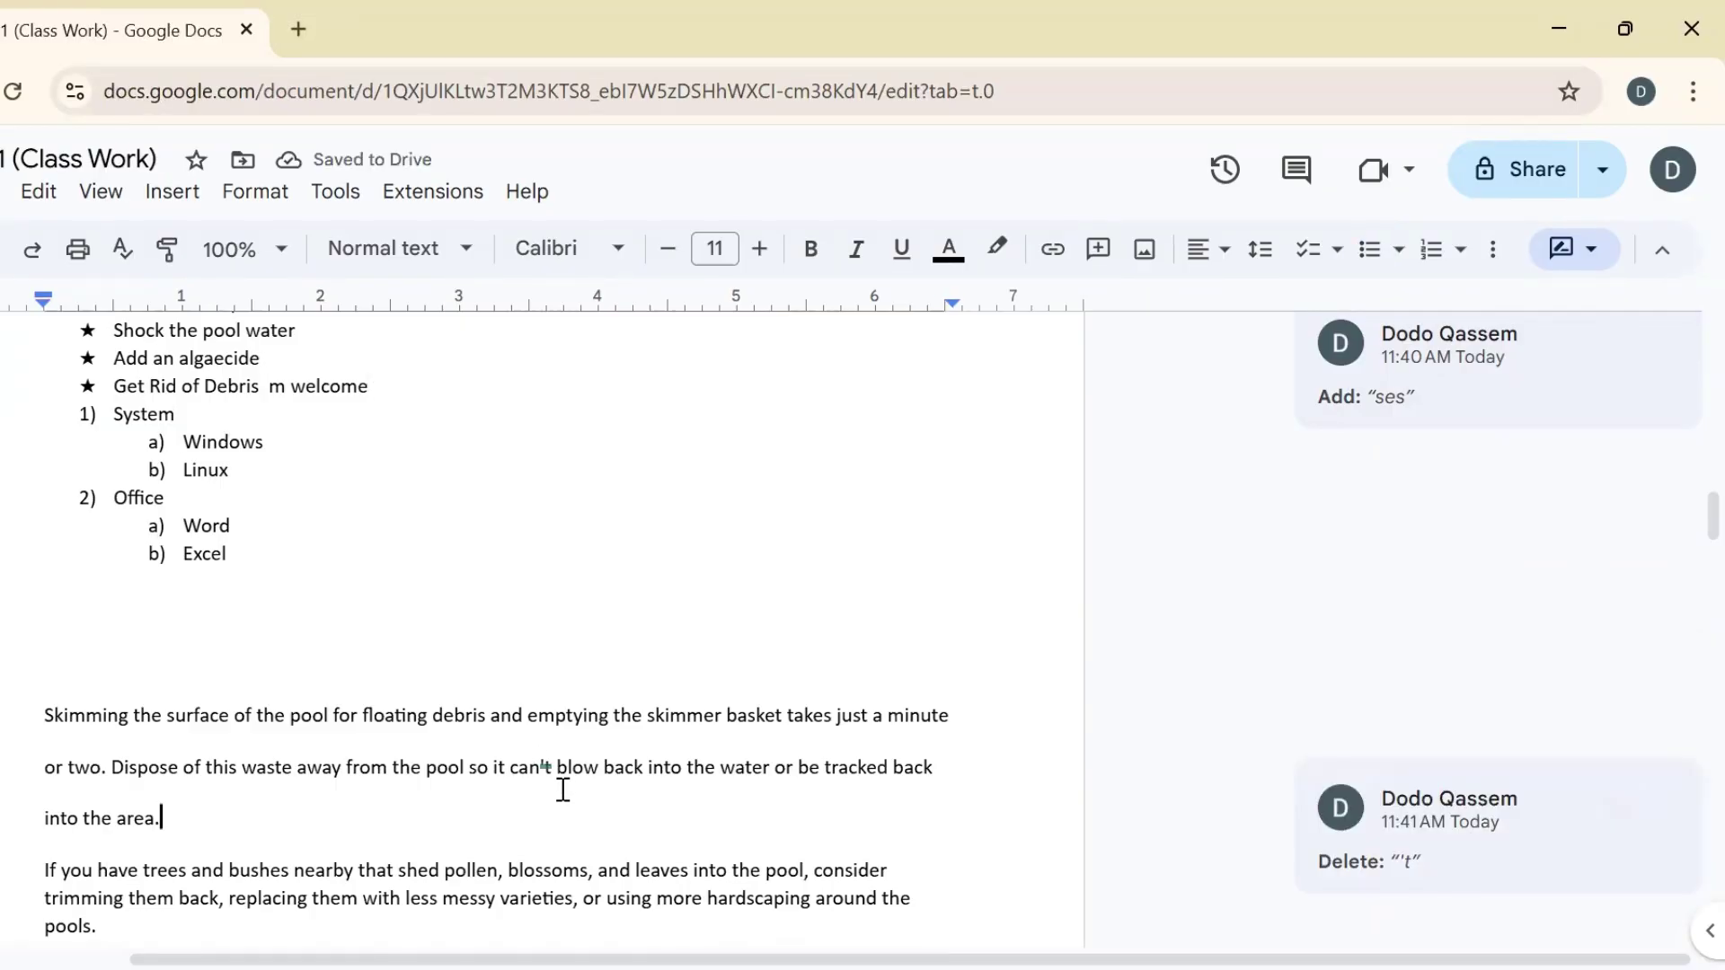
pyautogui.moveTo(1371, 431)
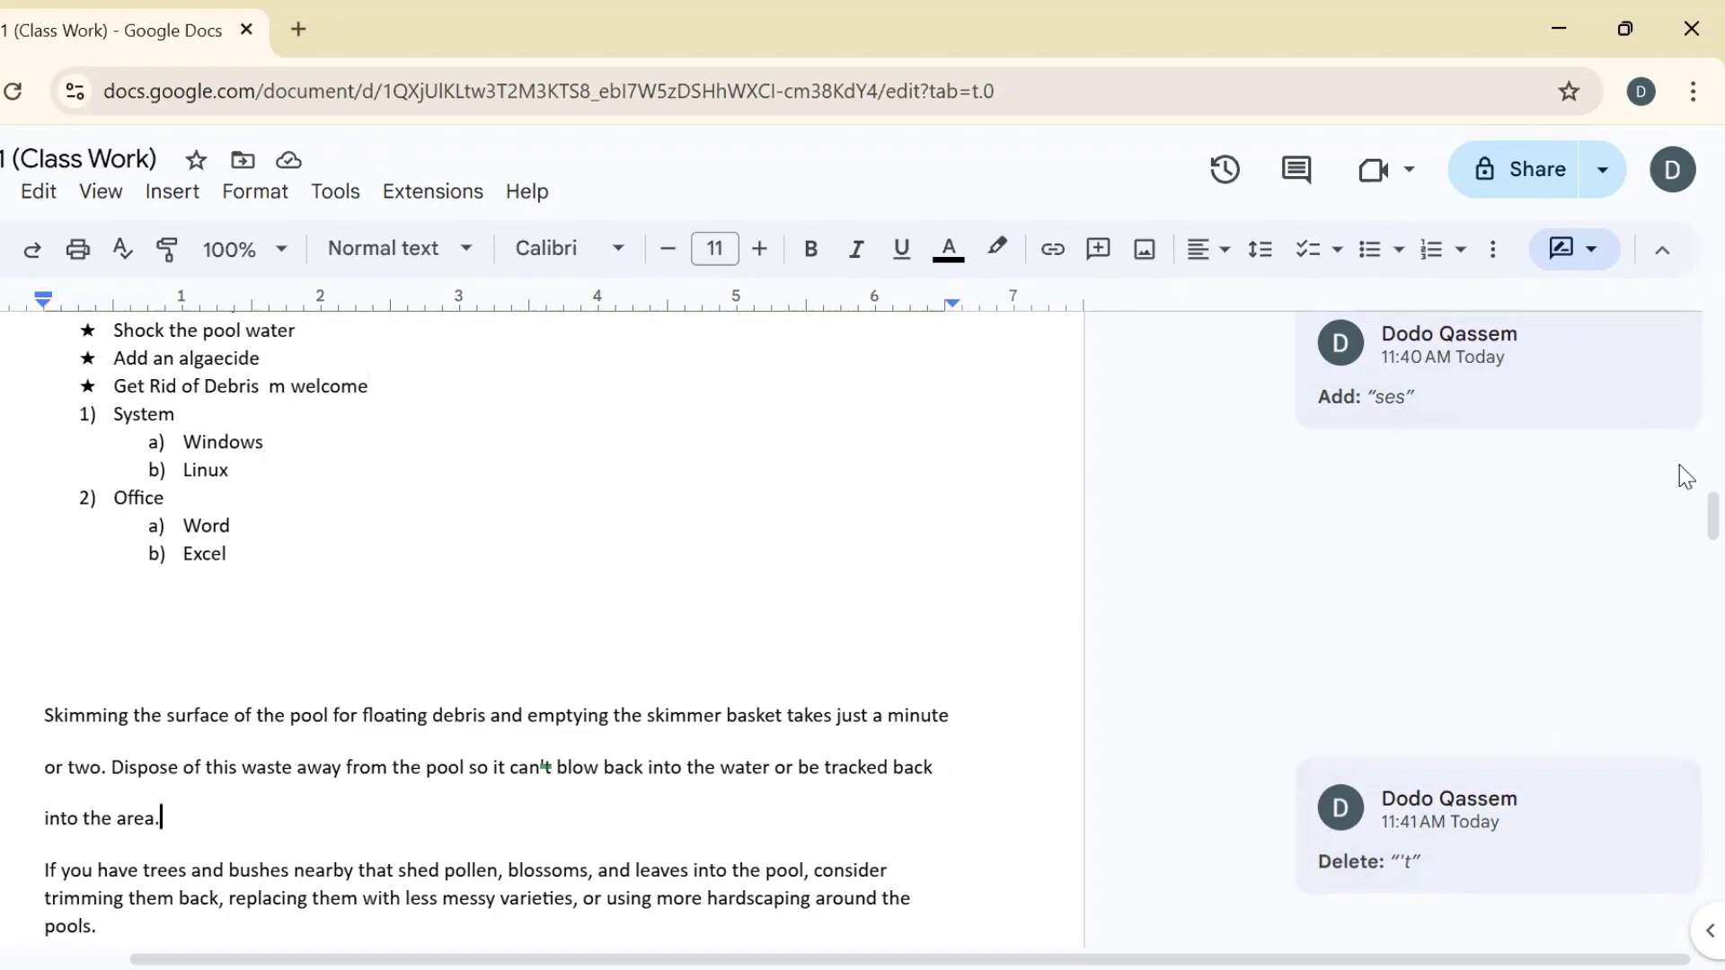
# Add the comment "please elaborate" to the words "spending more" in the paragraph starting "In the interest of".
pyautogui.scroll(15, 1685, 476)
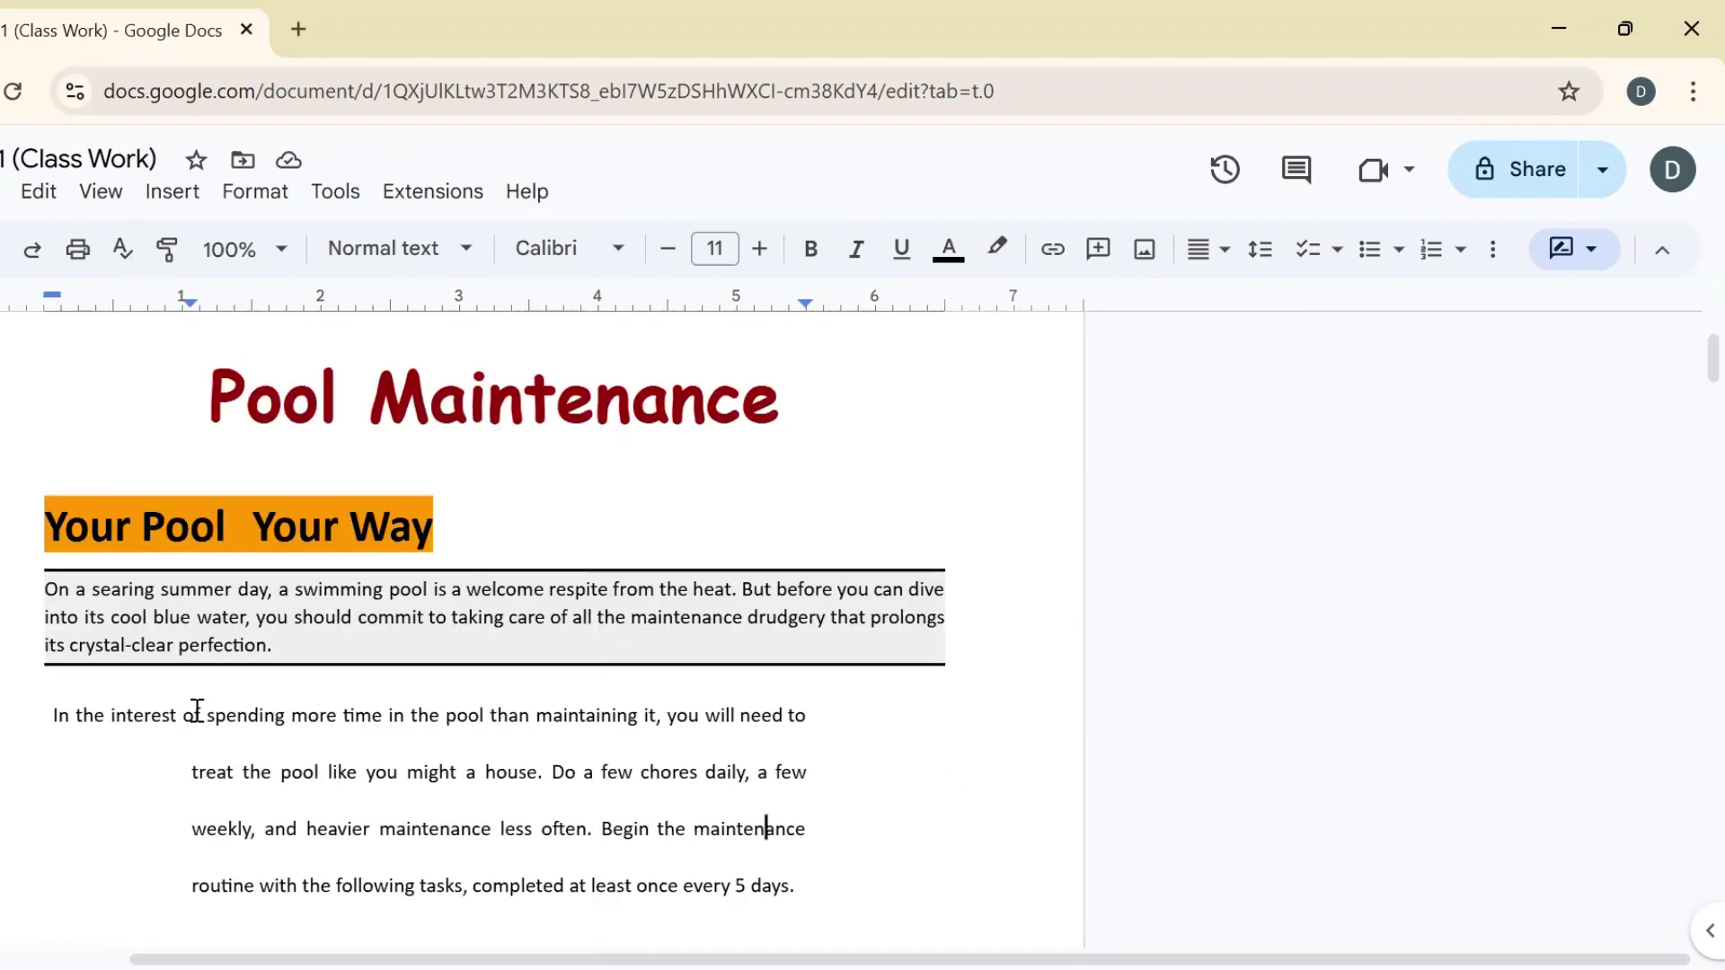
pyautogui.moveTo(198, 709); pyautogui.dragTo(338, 721)
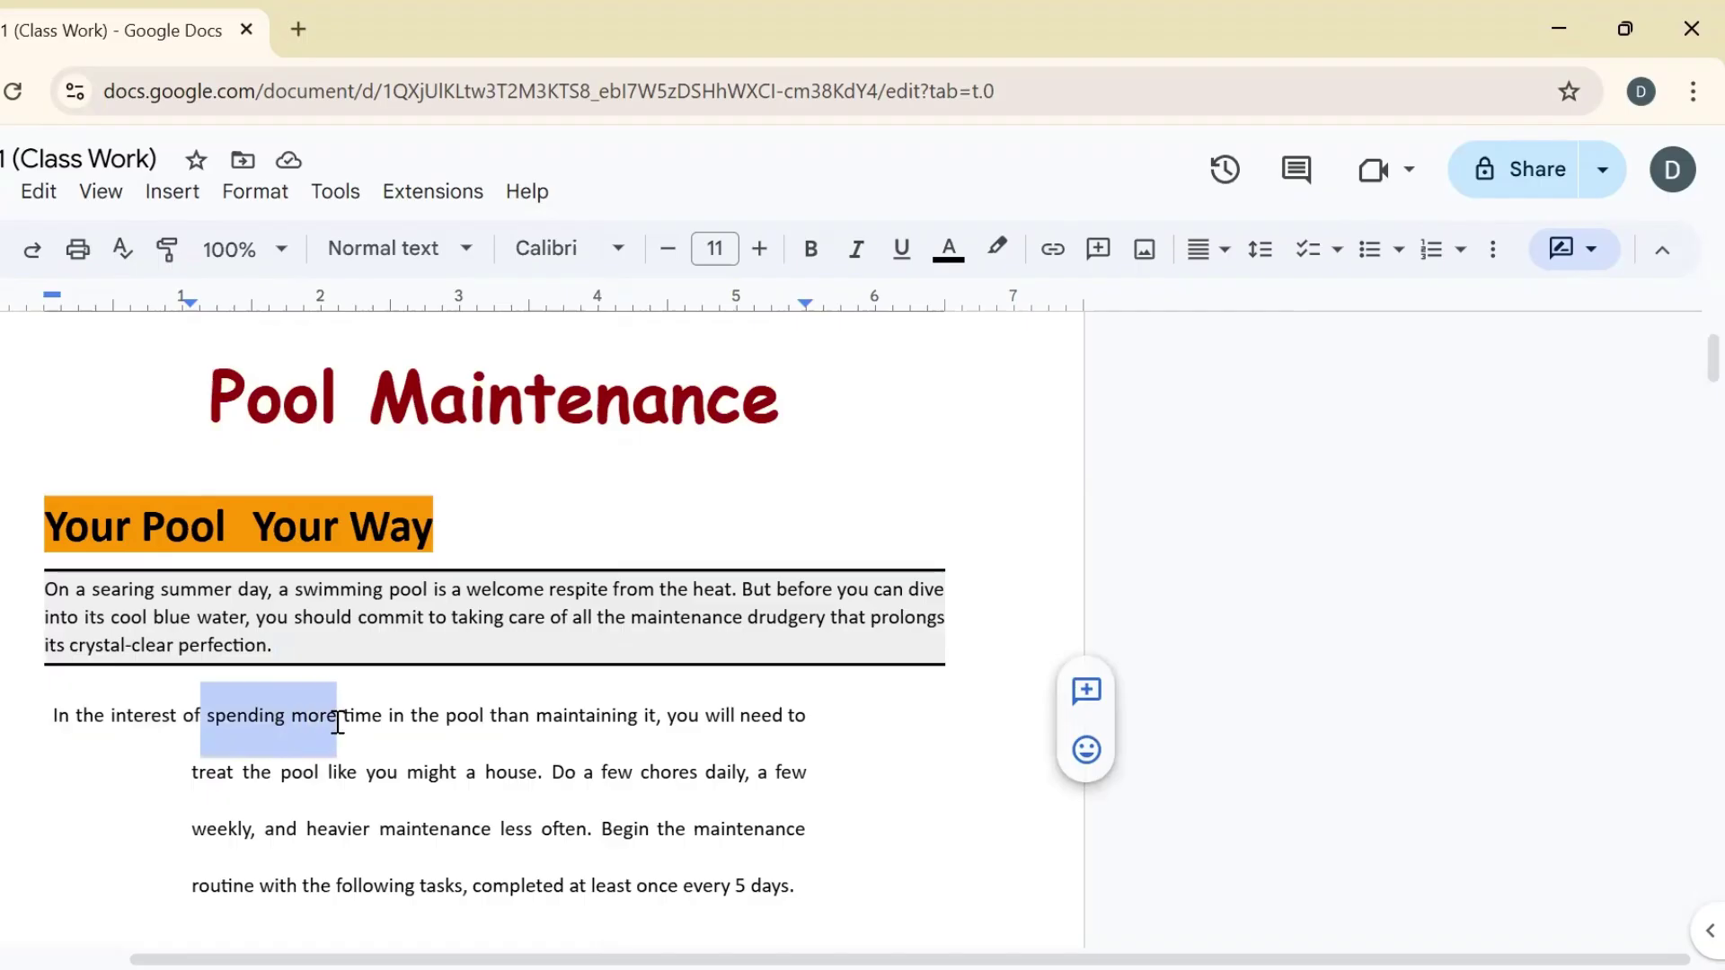
pyautogui.click(180, 198)
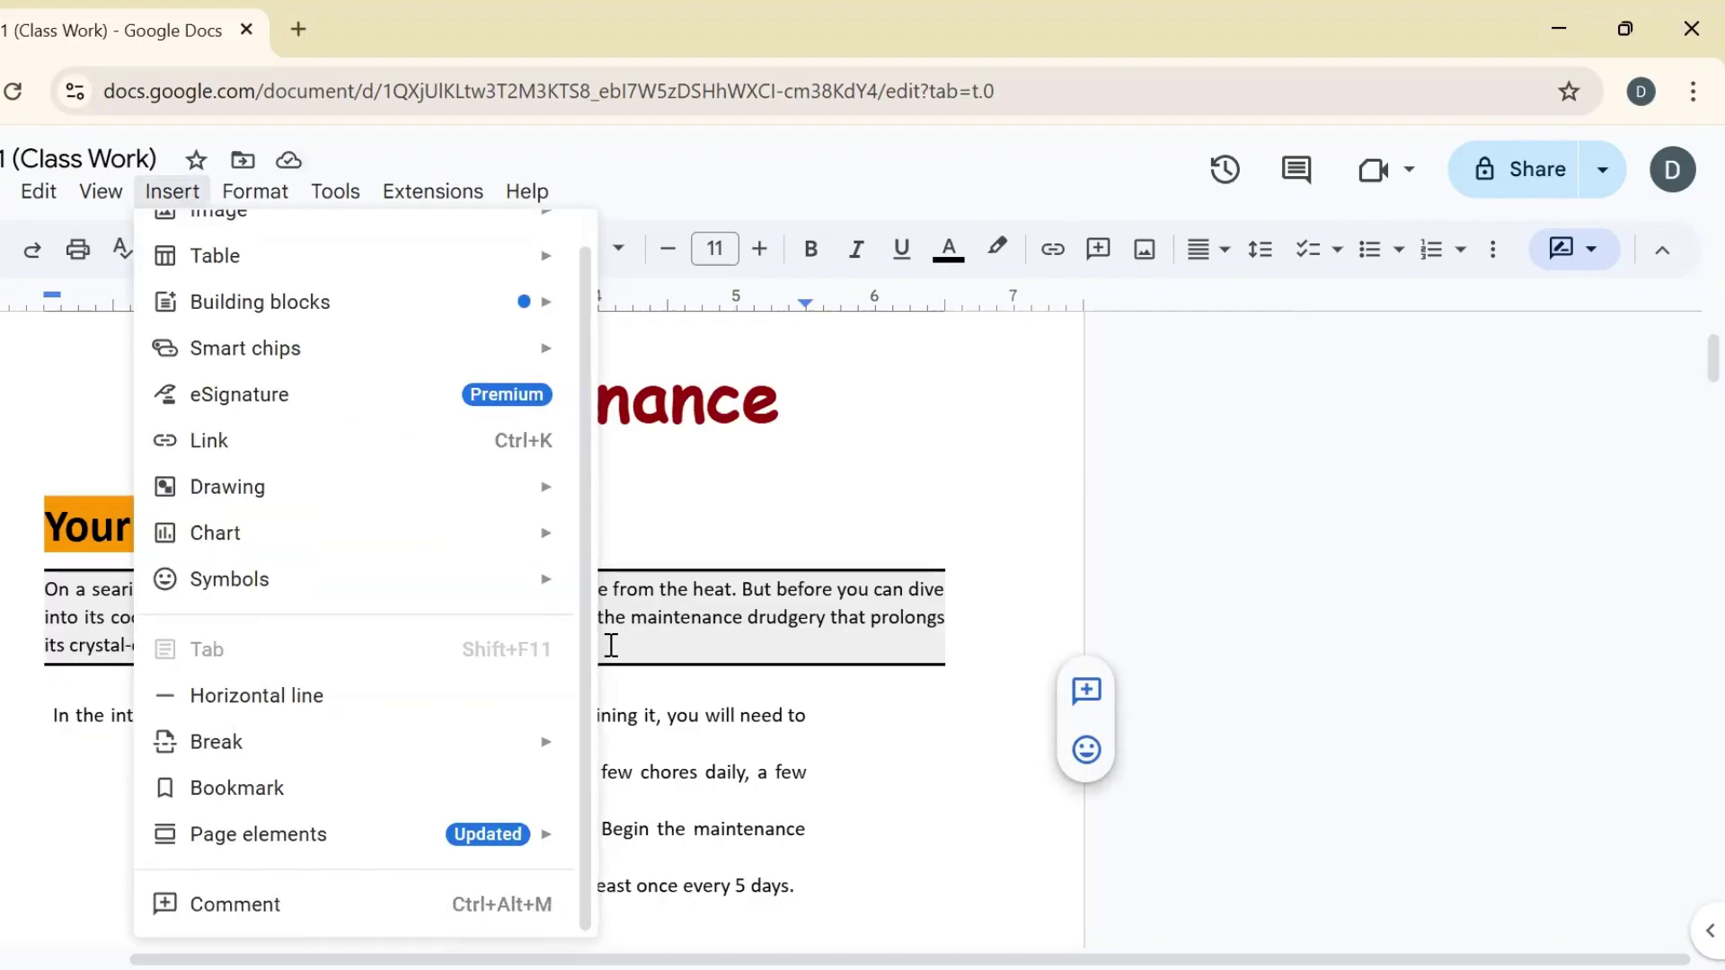
pyautogui.click(269, 901)
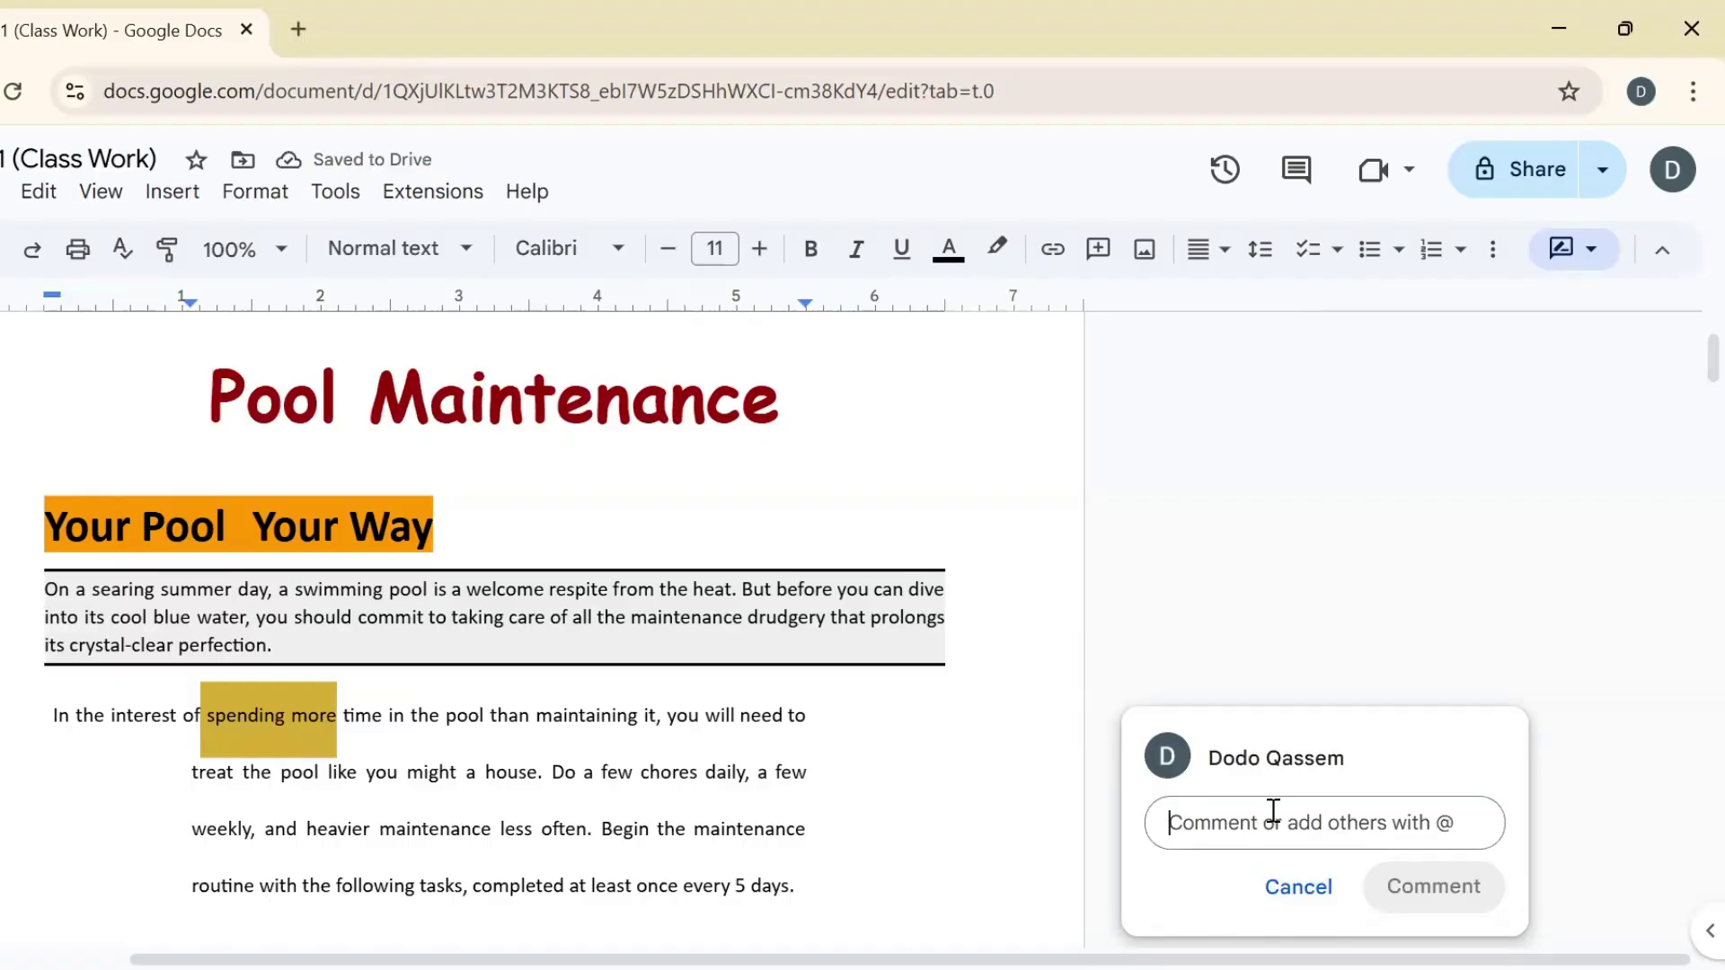
pyautogui.write('please elaborate')
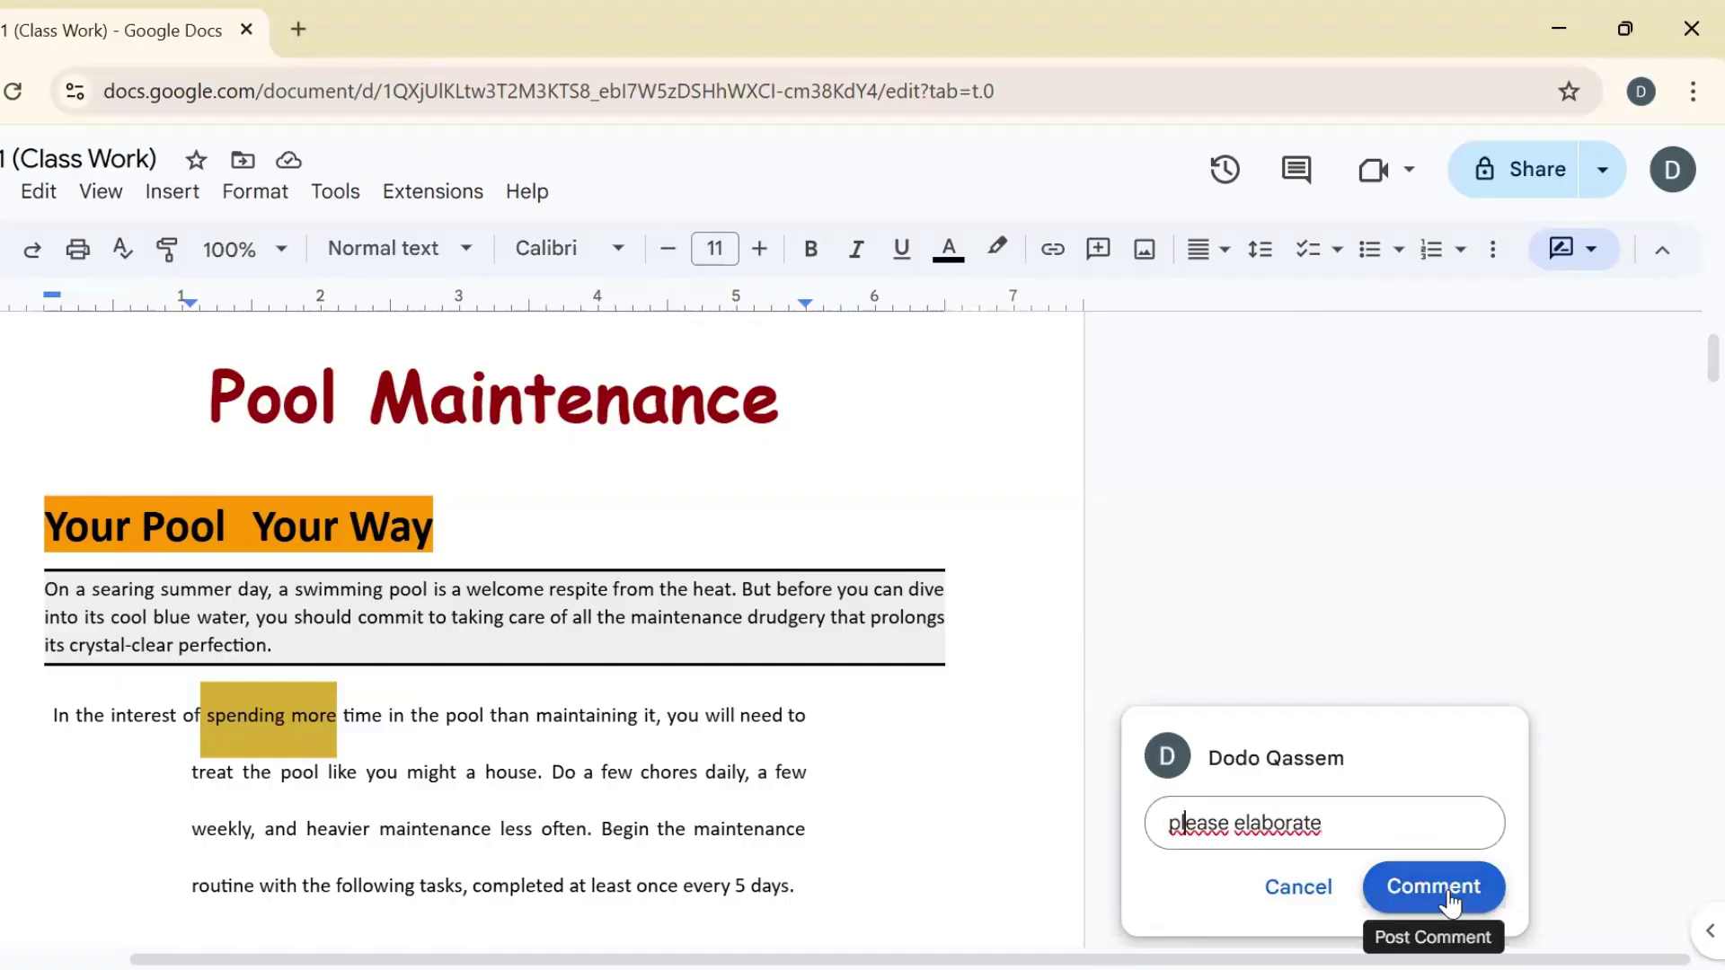
pyautogui.click(1450, 901)
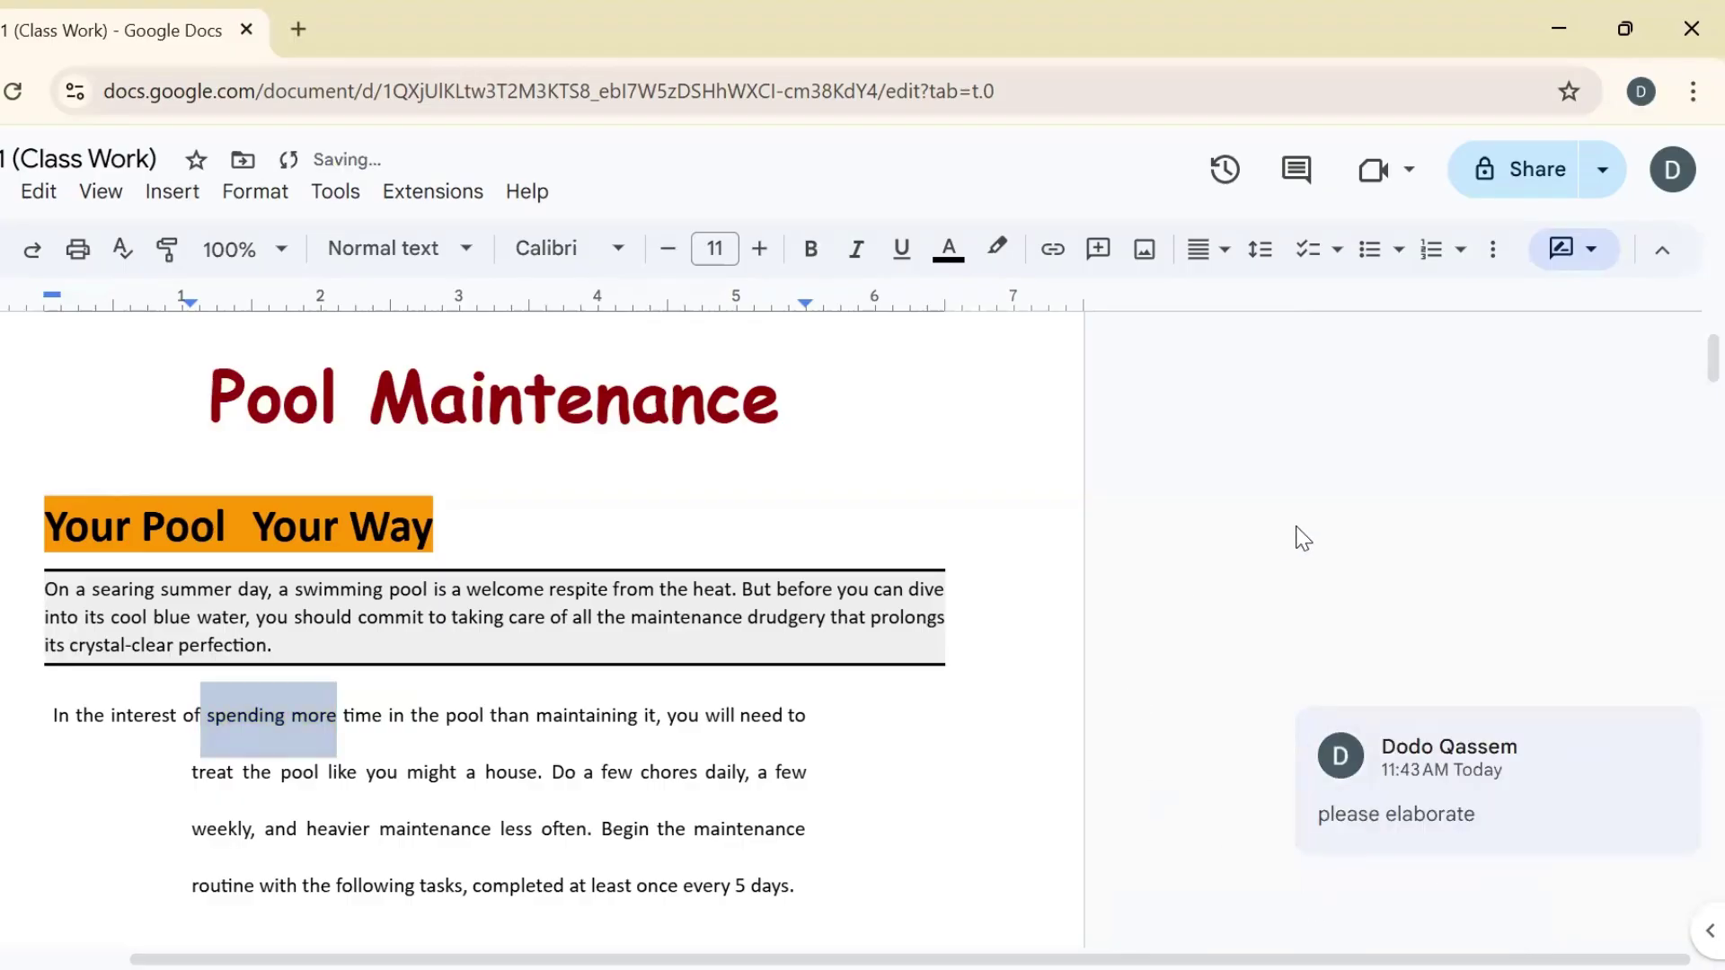
# Minimize the document's comments so they show only as small markers beside the text.
pyautogui.moveTo(1689, 369); pyautogui.dragTo(1683, 320)
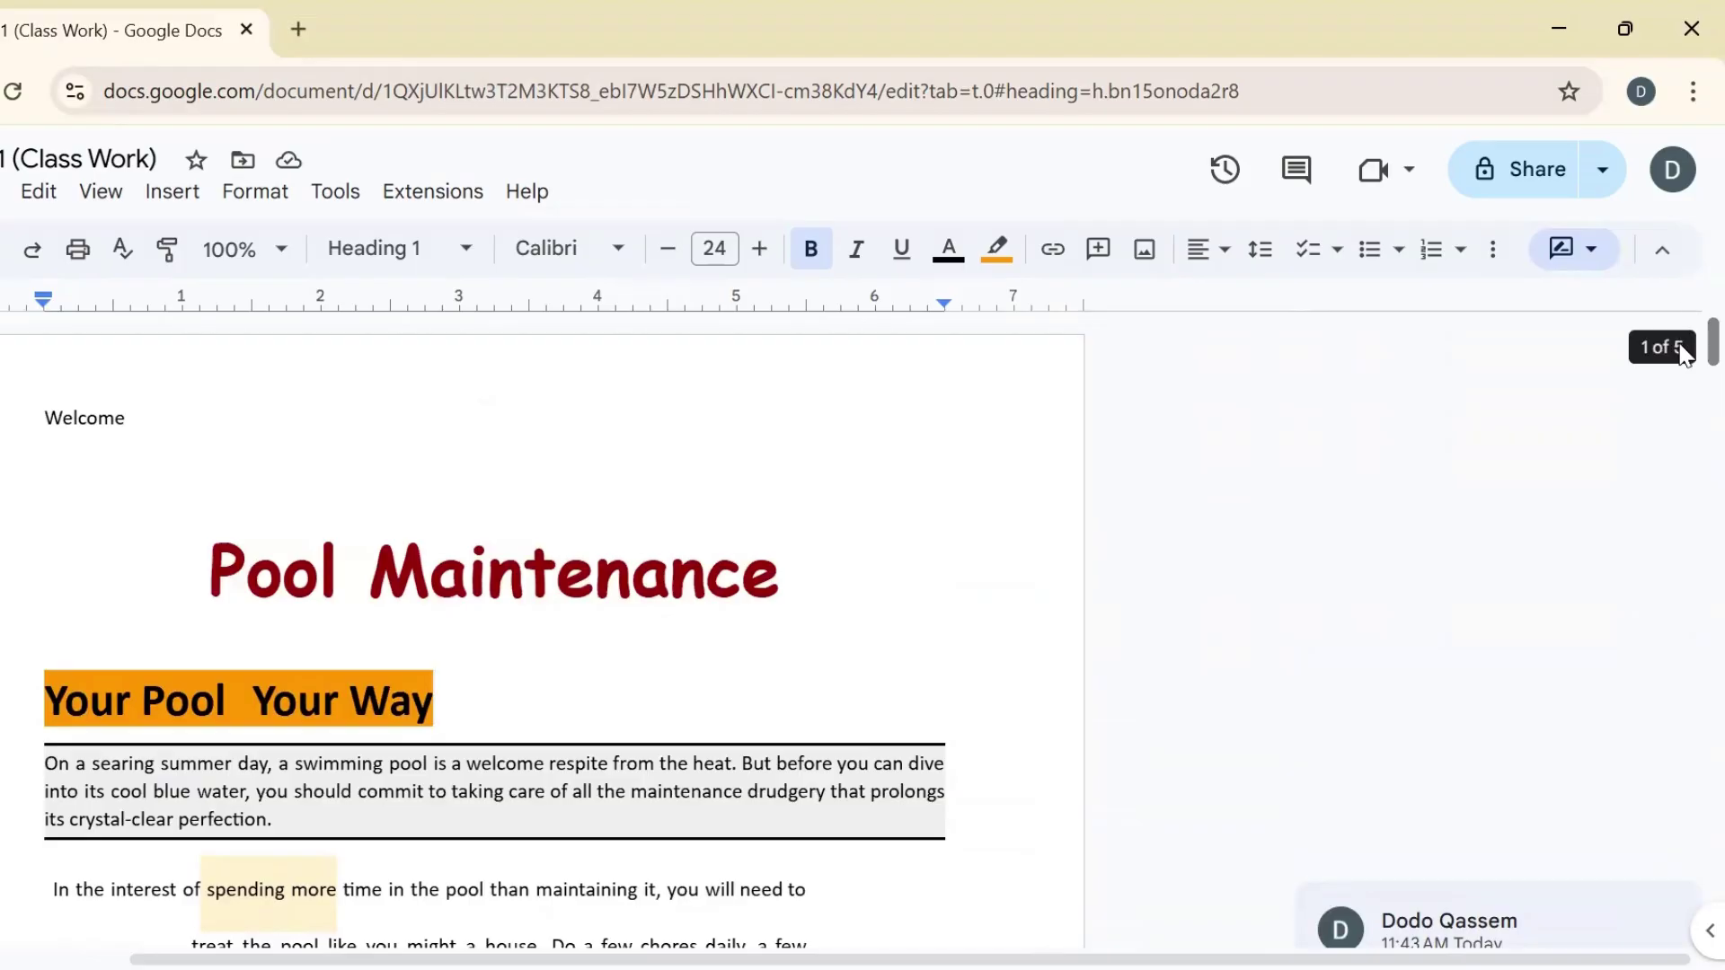
pyautogui.click(97, 191)
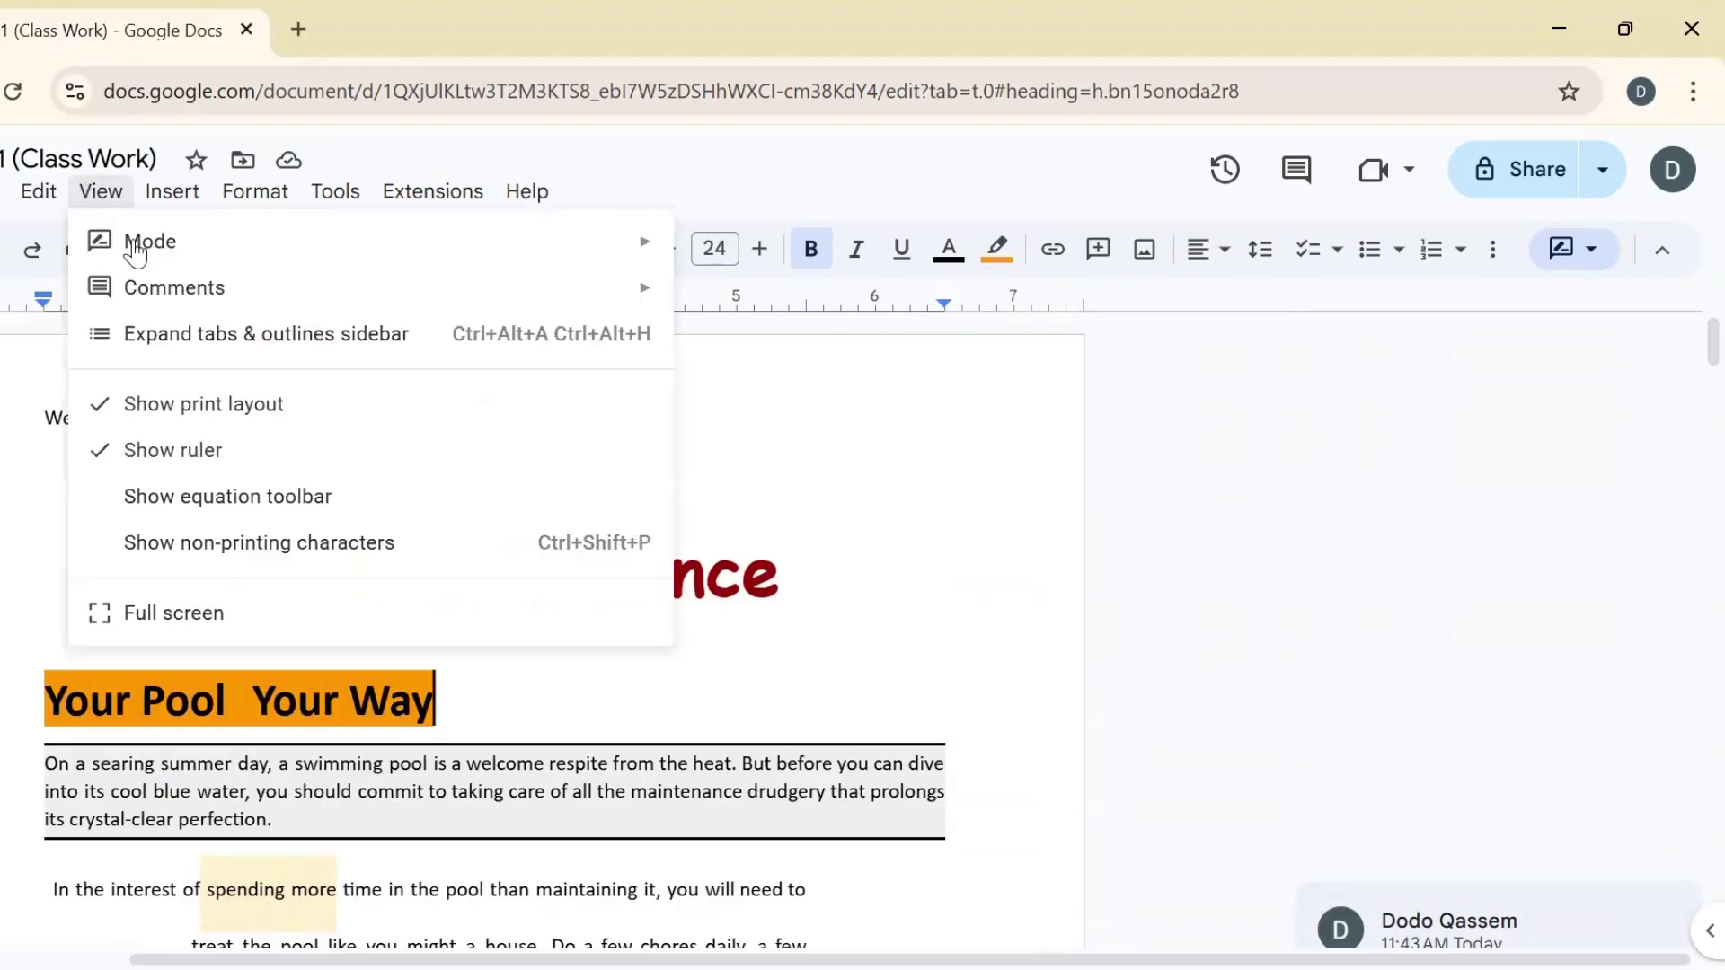
pyautogui.moveTo(224, 301)
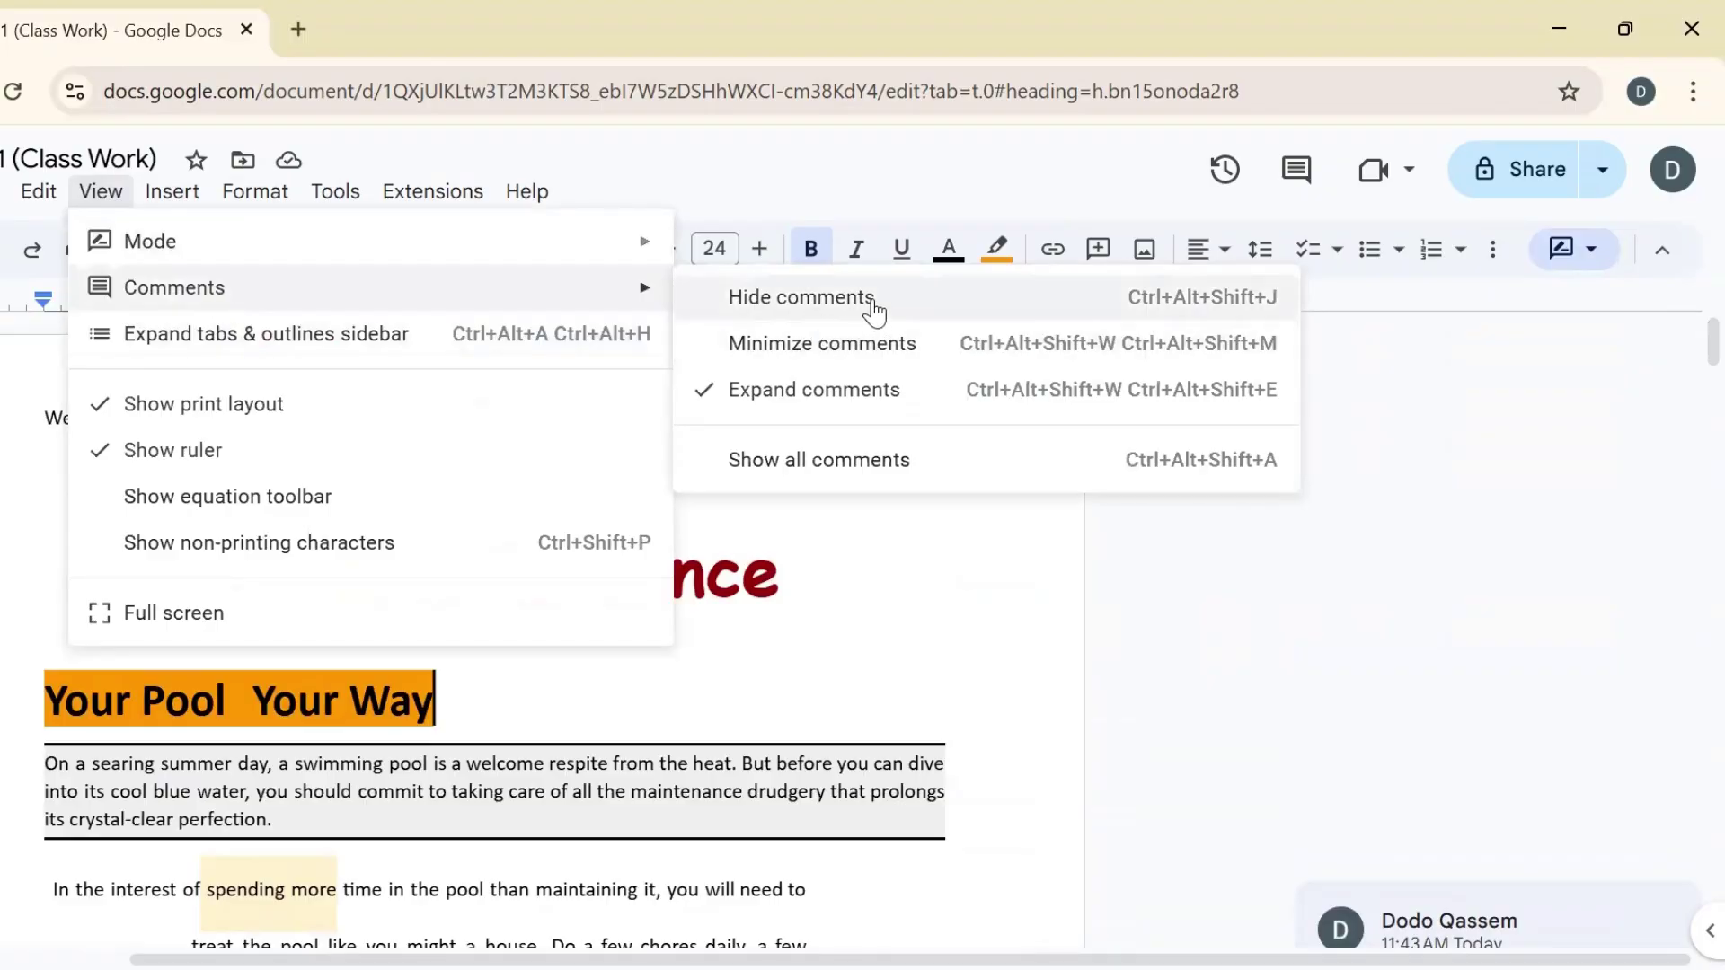
pyautogui.click(865, 350)
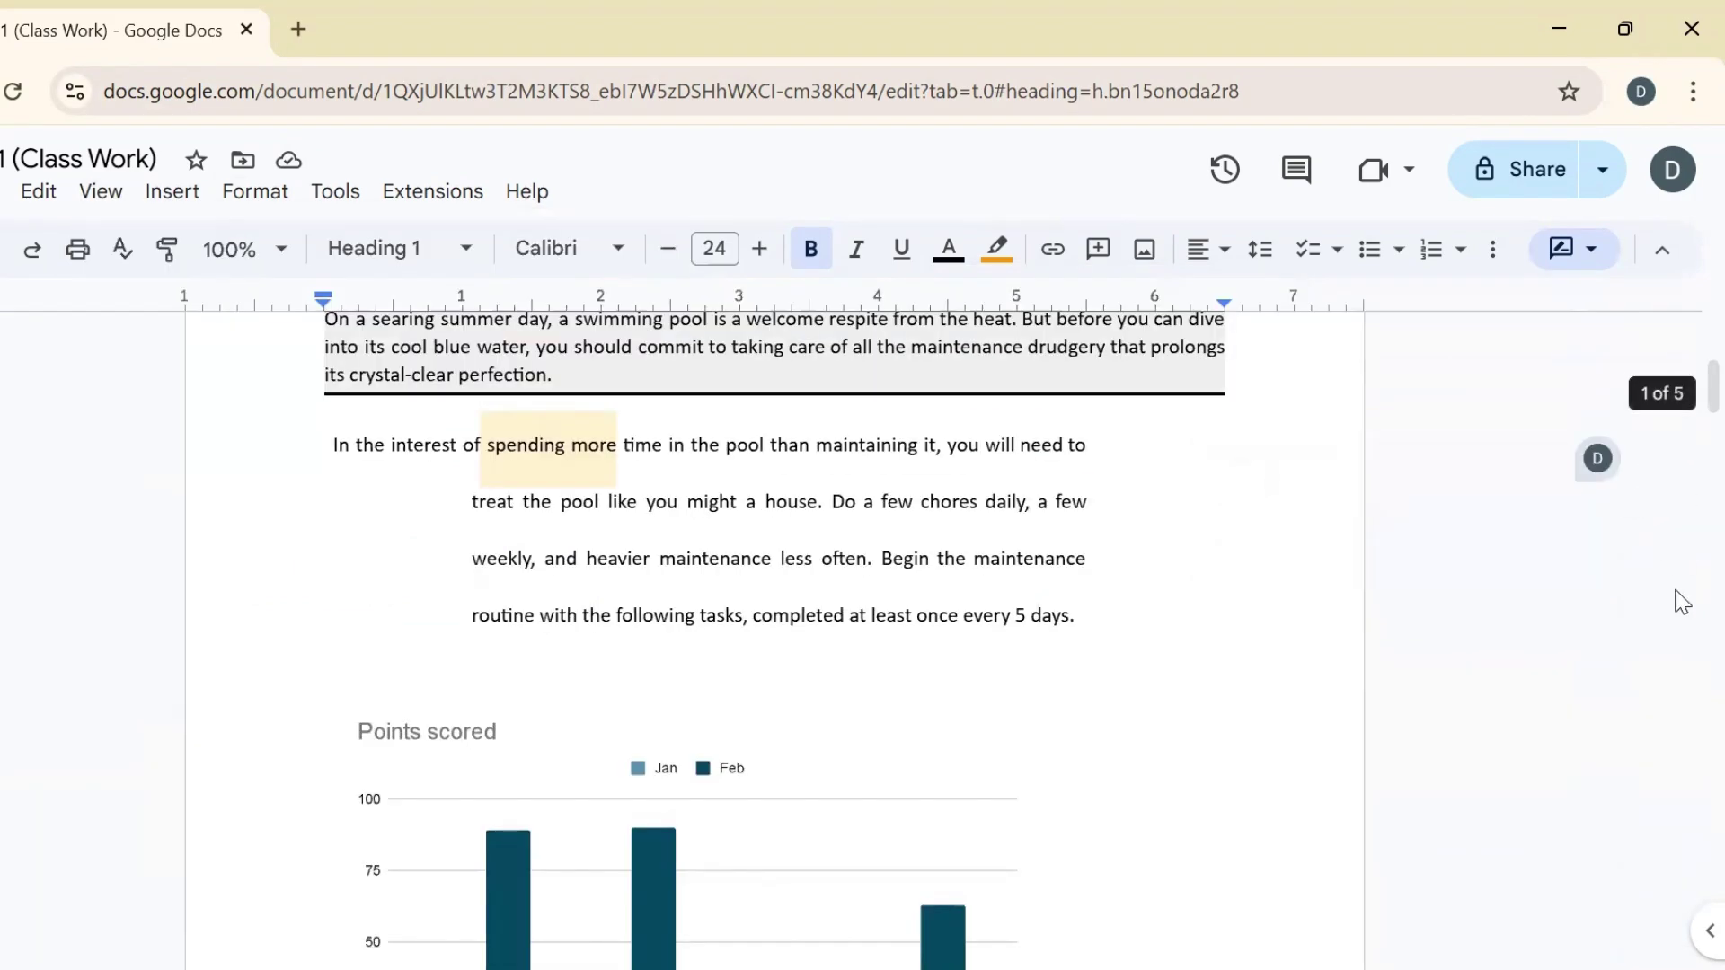
pyautogui.moveTo(1588, 474)
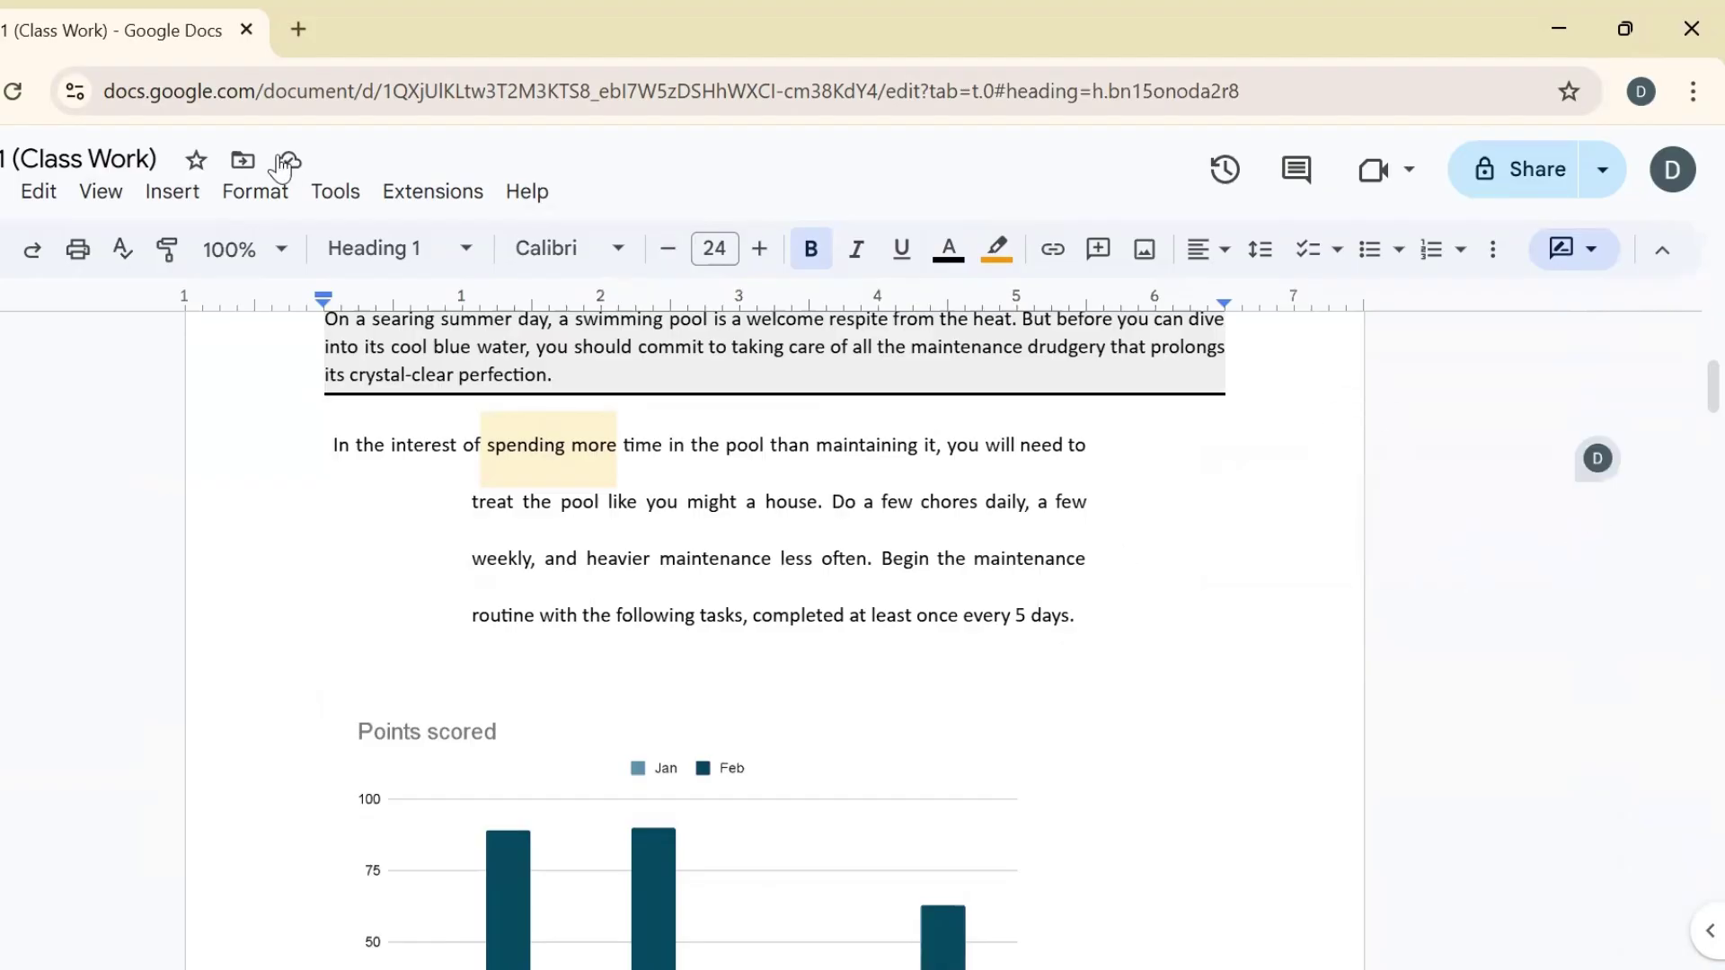
# Show the full list of all comments and suggestions in the document.
pyautogui.click(99, 191)
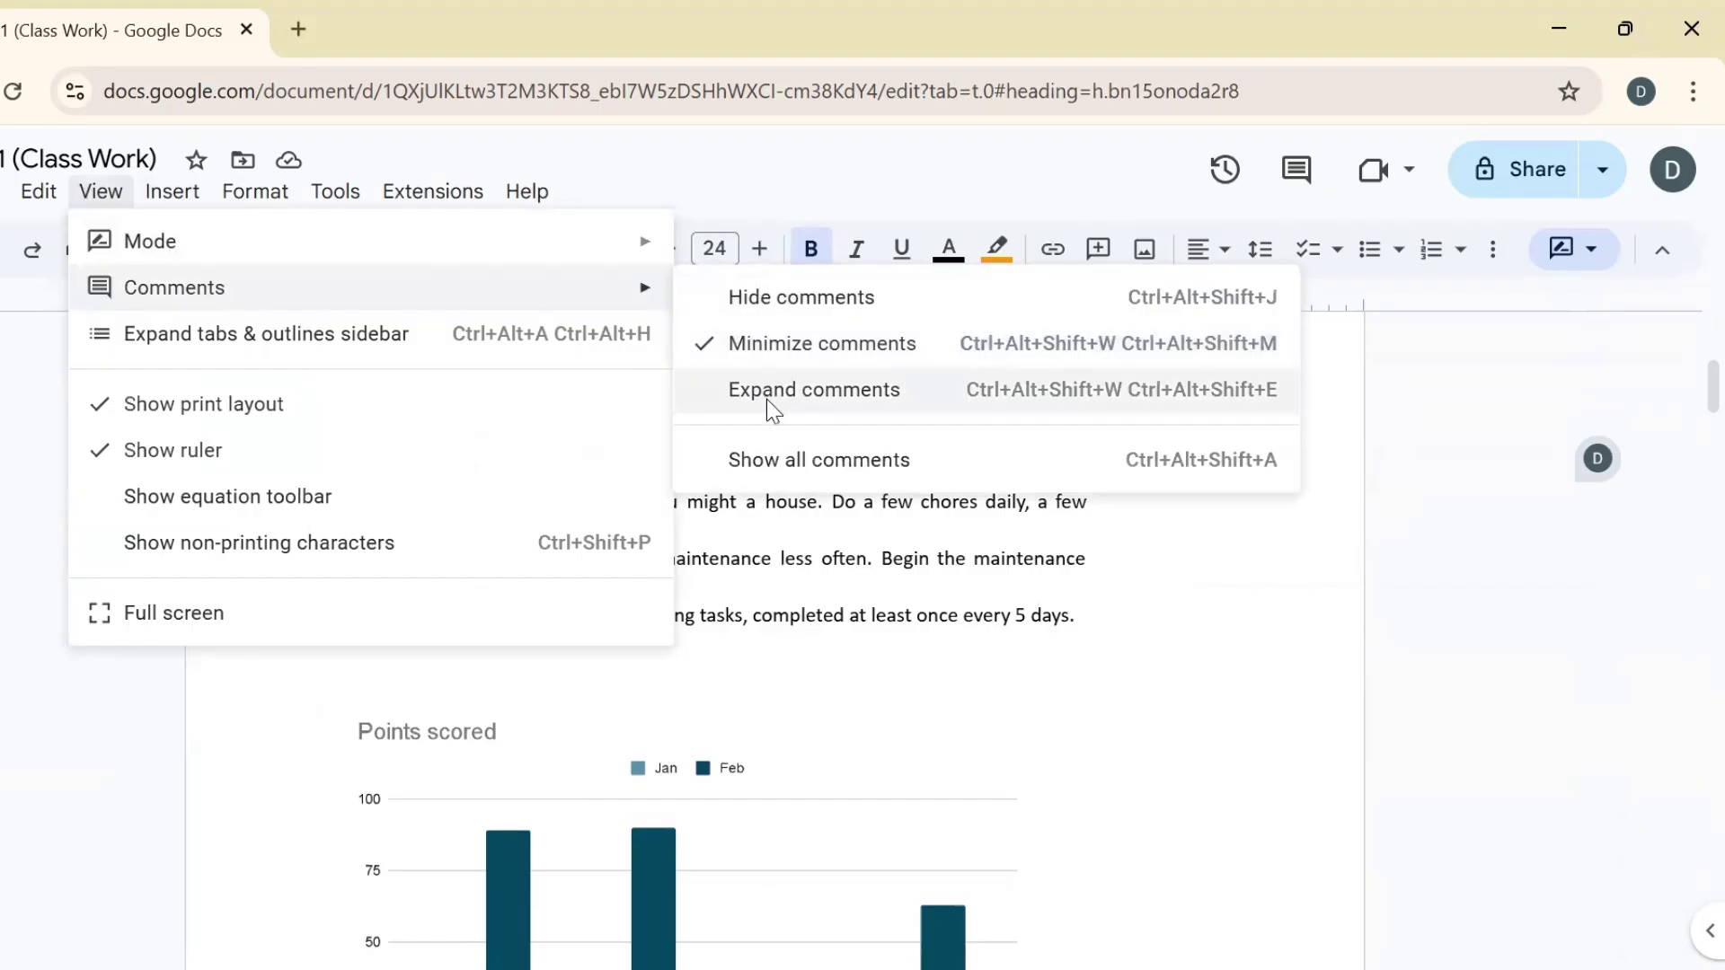
pyautogui.click(784, 456)
pyautogui.moveTo(1680, 450)
pyautogui.mouseDown()
pyautogui.moveTo(1680, 893)
pyautogui.moveTo(1680, 446)
pyautogui.mouseUp()
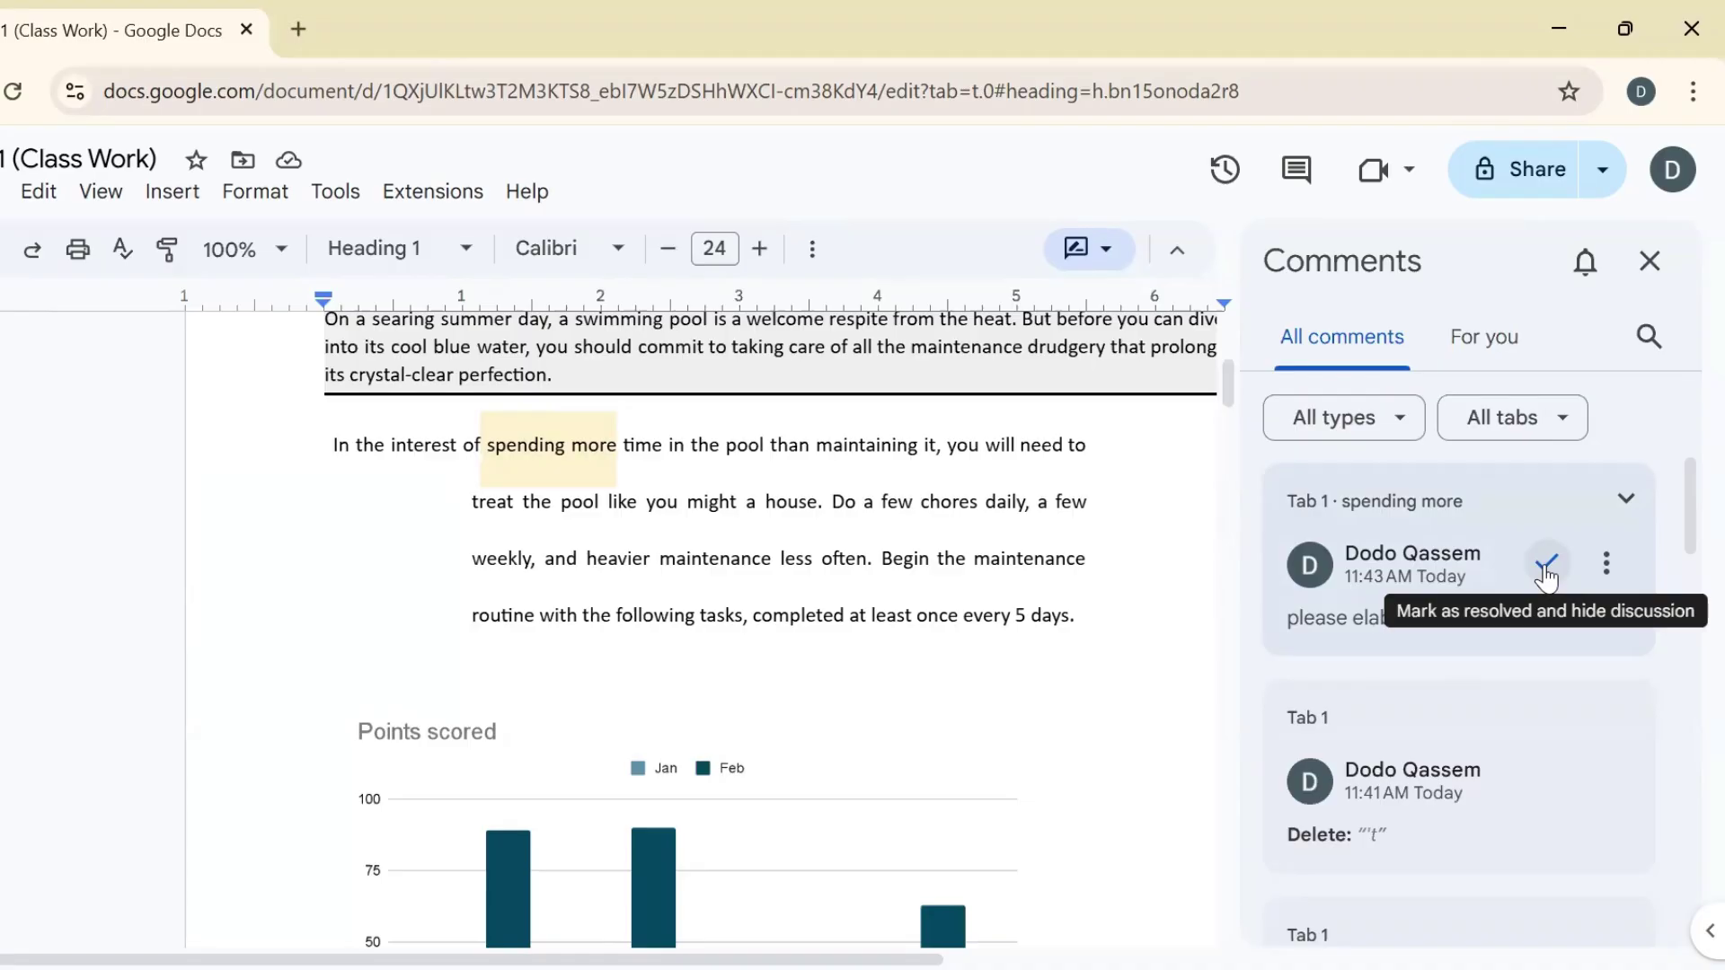
# View the options and reply field of the "please elaborate" comment on "spending more", and mark it as resolved.
pyautogui.click(1614, 564)
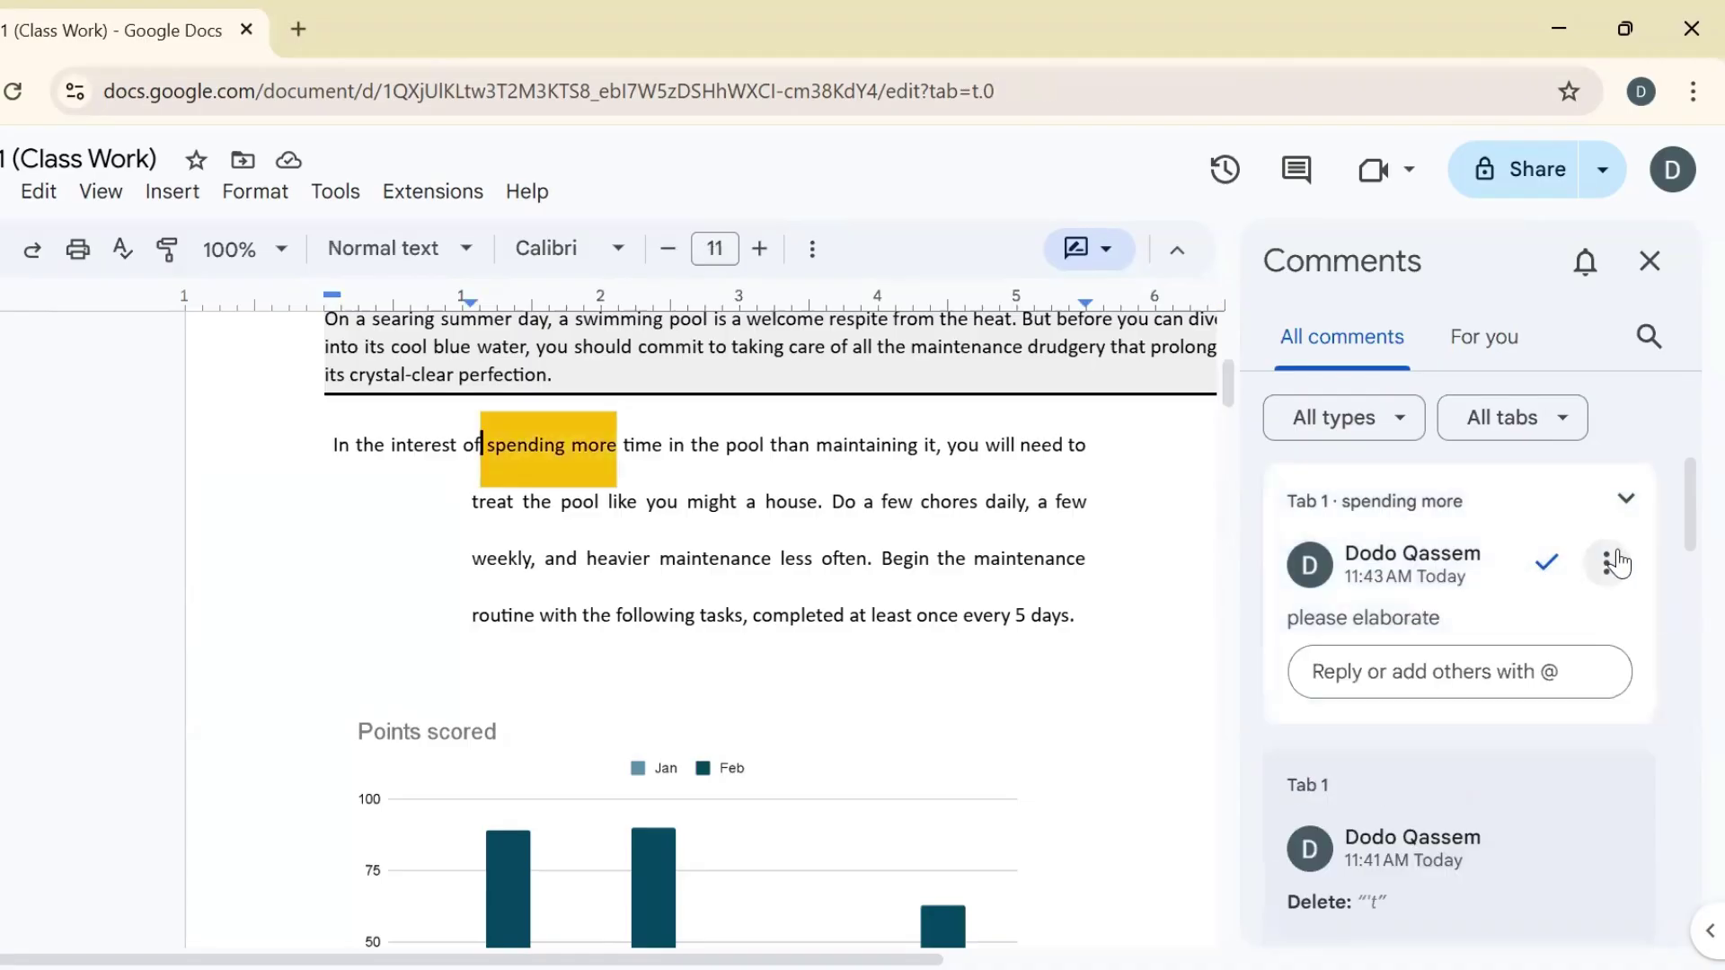
pyautogui.click(1614, 563)
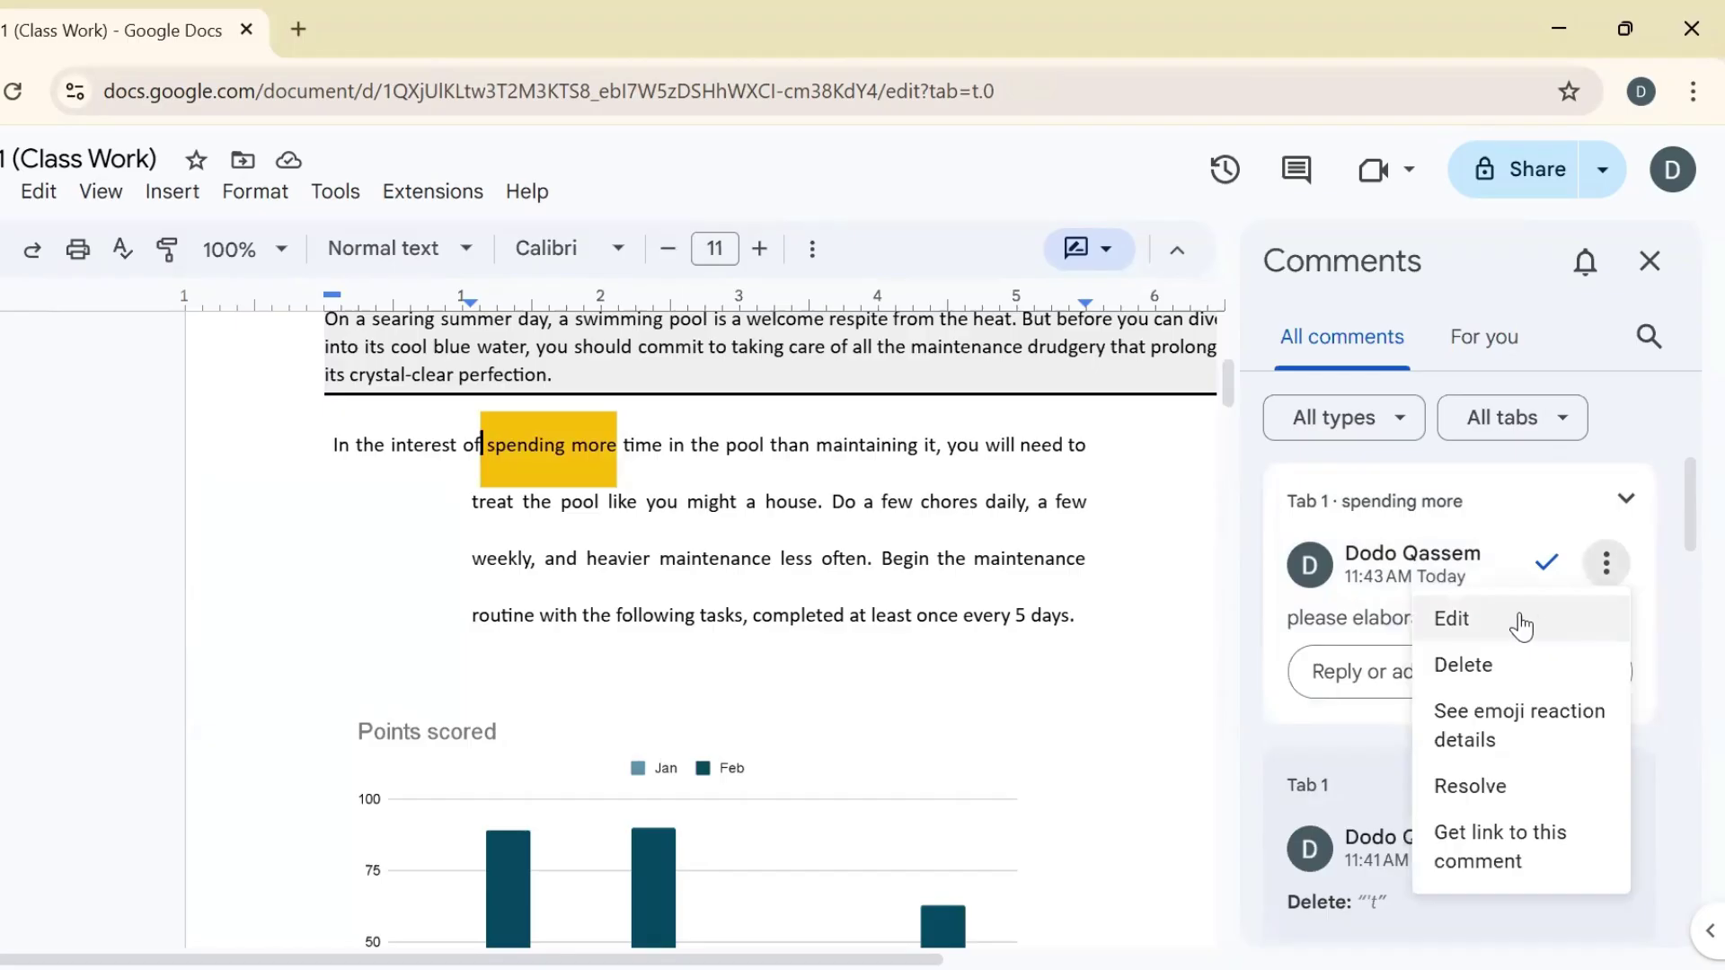
pyautogui.click(1279, 637)
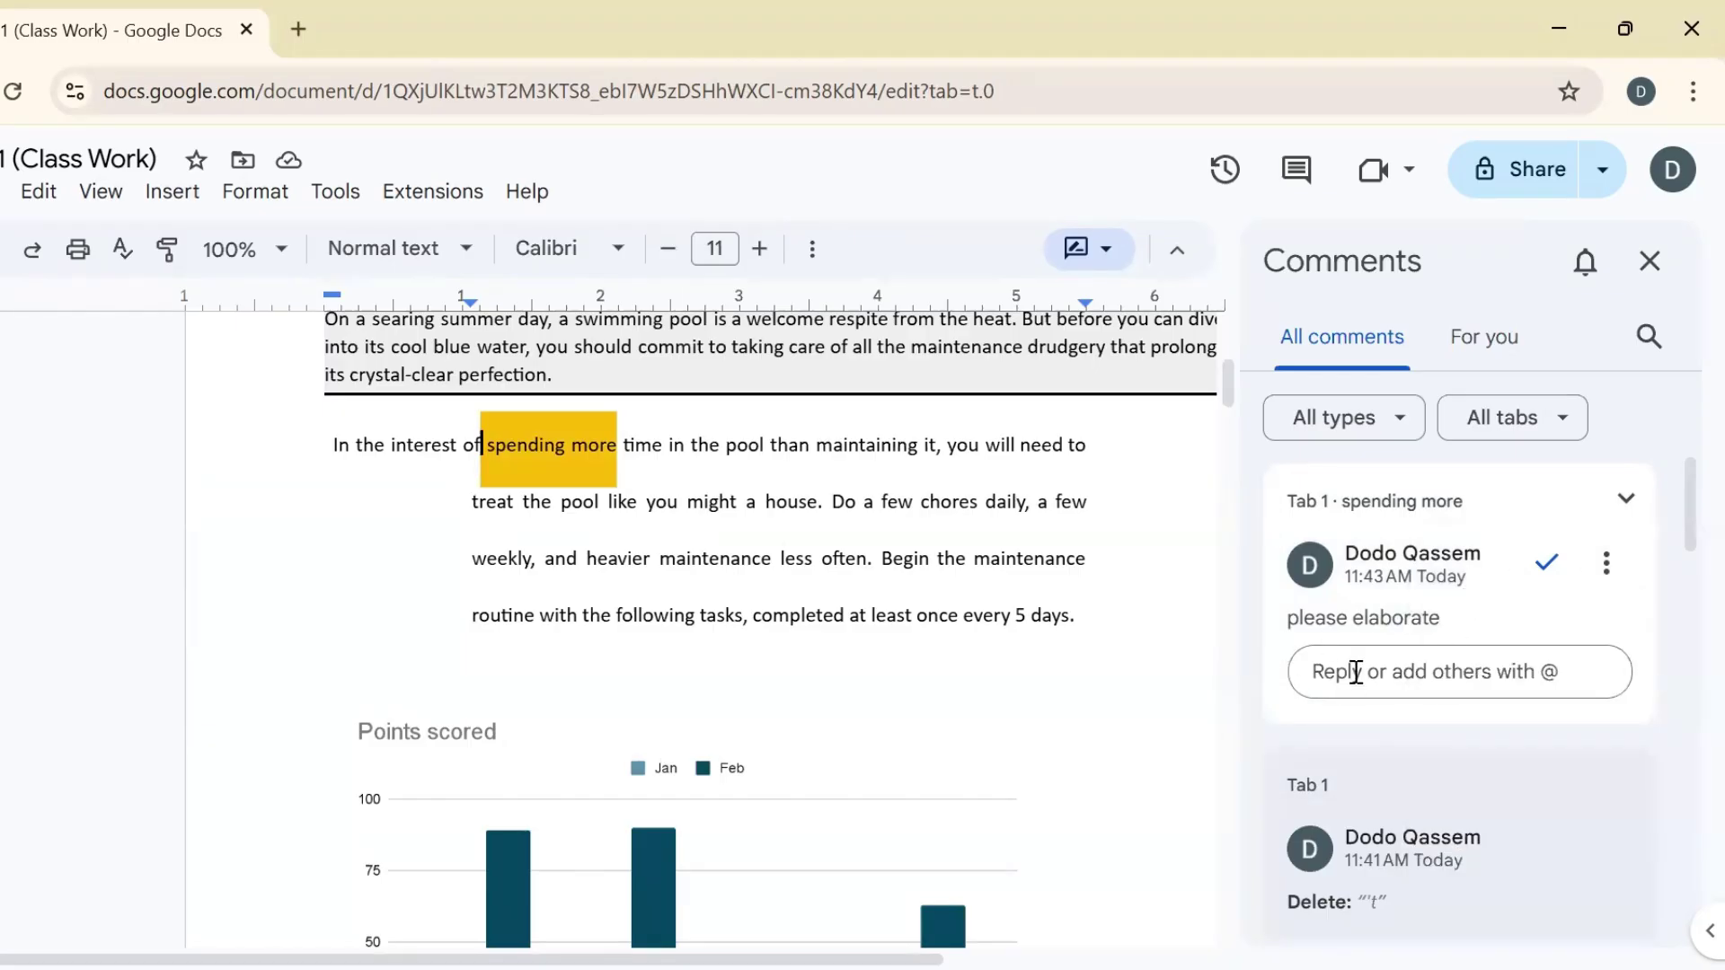
pyautogui.click(1314, 671)
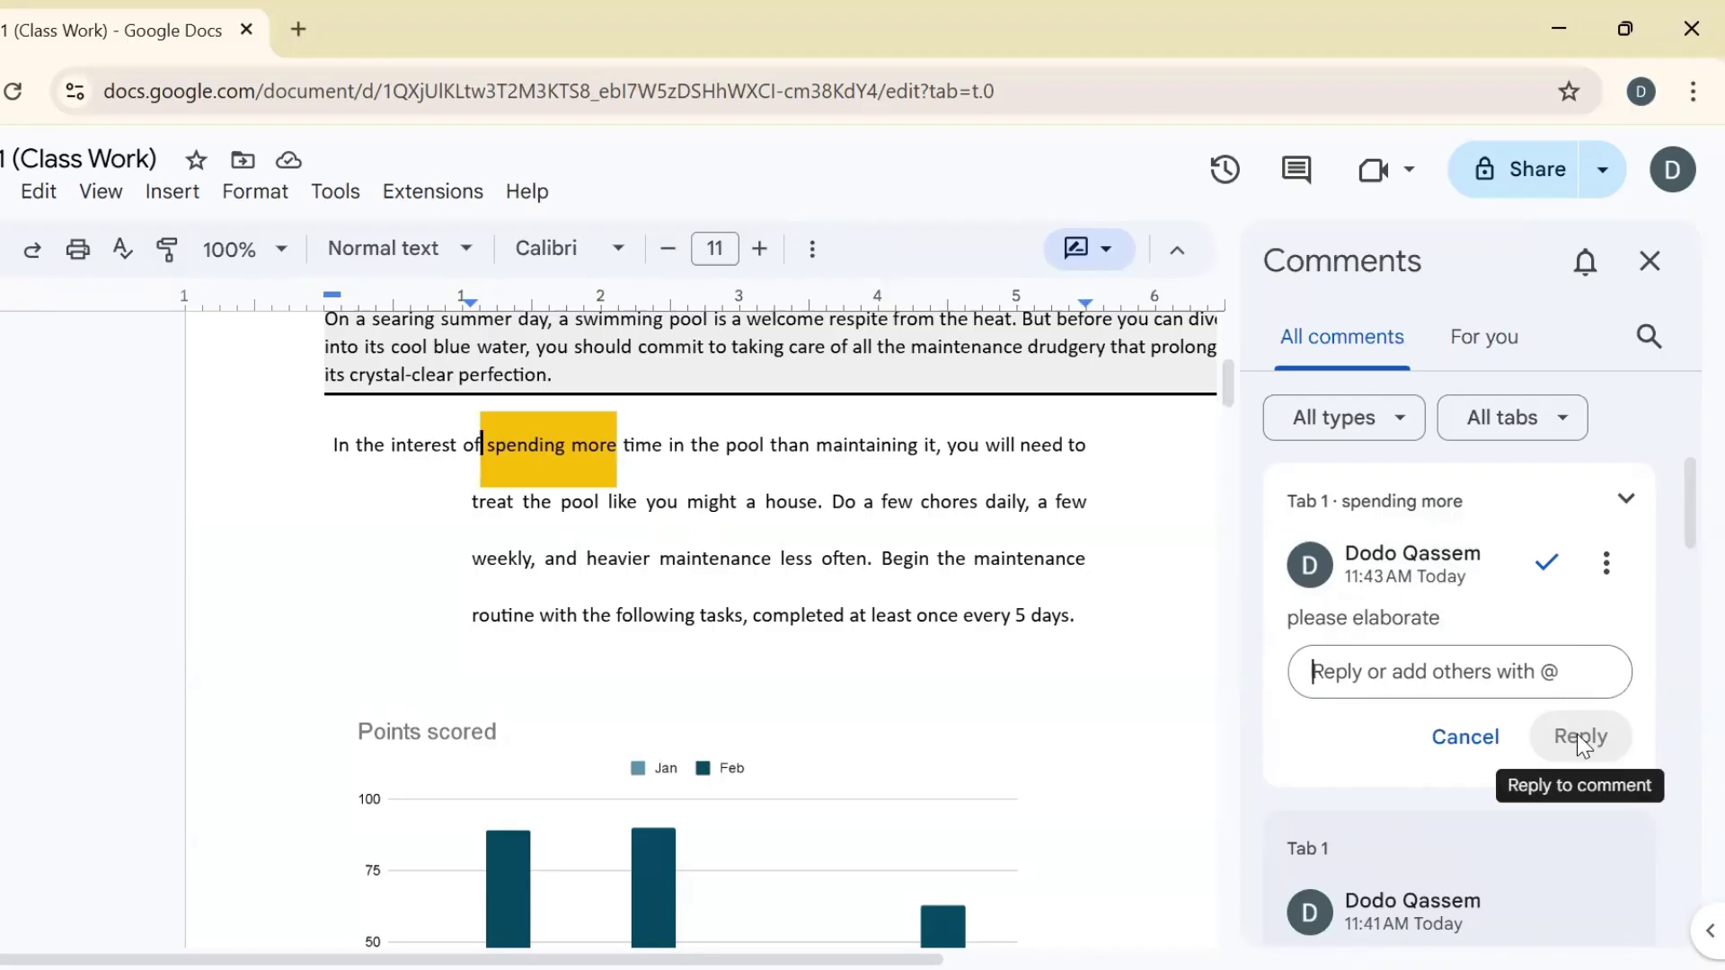
pyautogui.click(1546, 562)
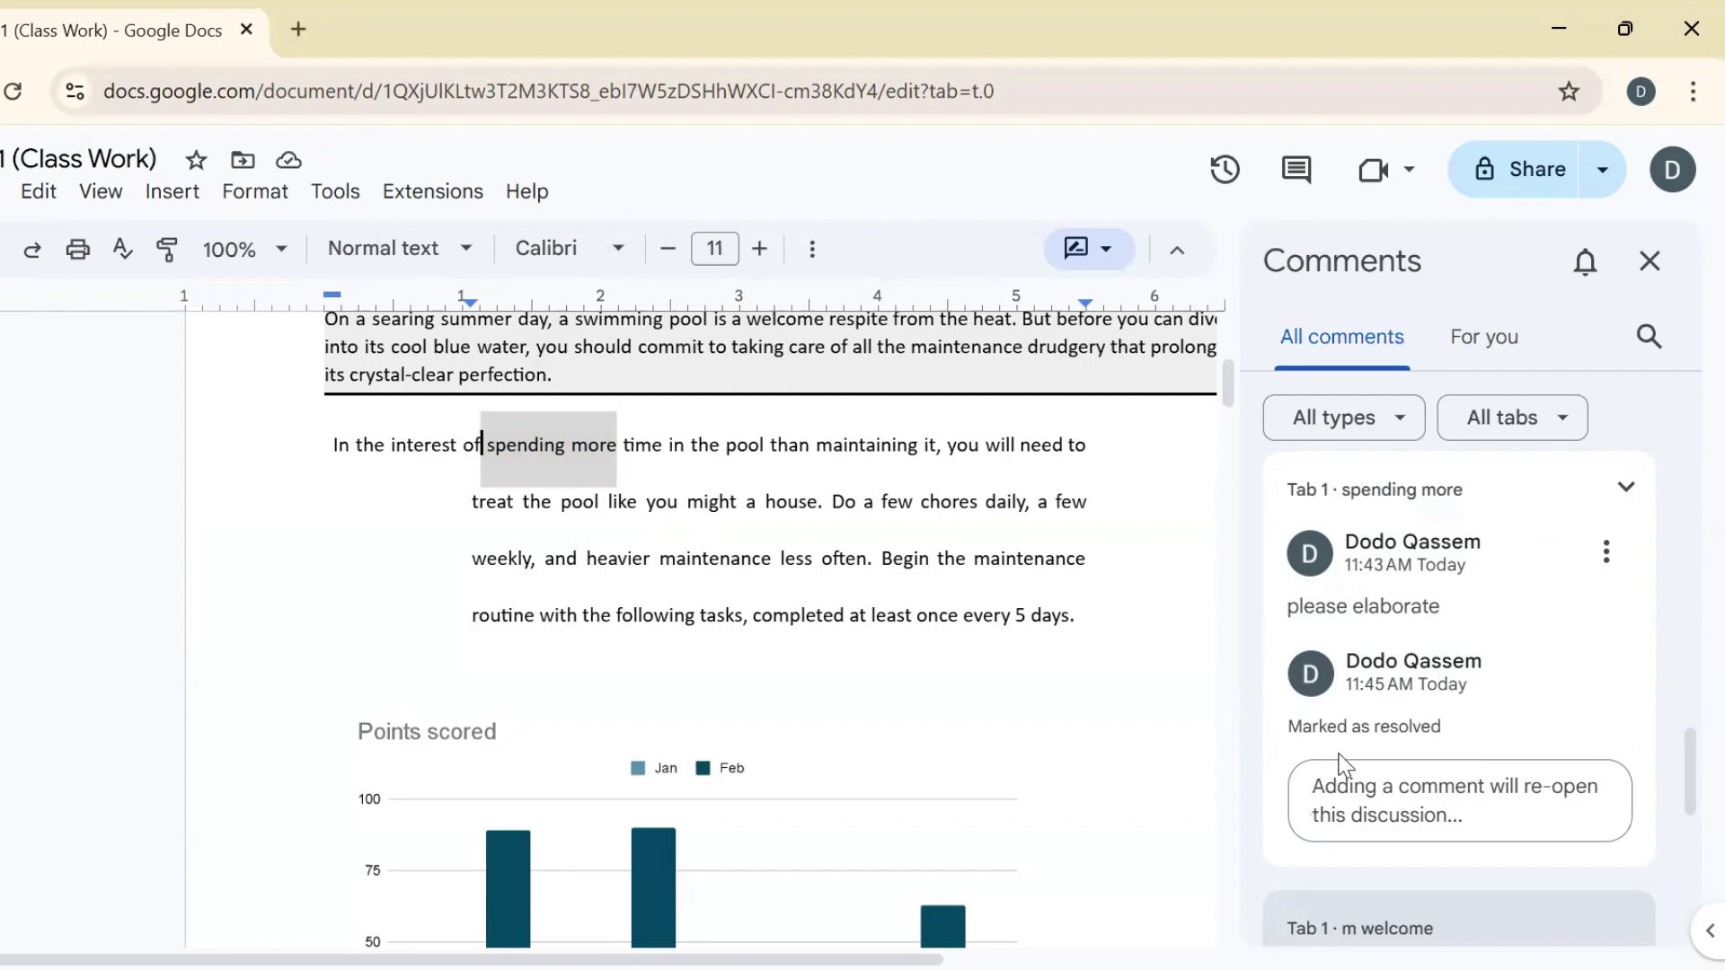
# Reject the suggested deletion of "'t" in "can't", and accept the "Add space" suggestion in the chlorine paragraph.
pyautogui.moveTo(1679, 778); pyautogui.dragTo(1679, 800)
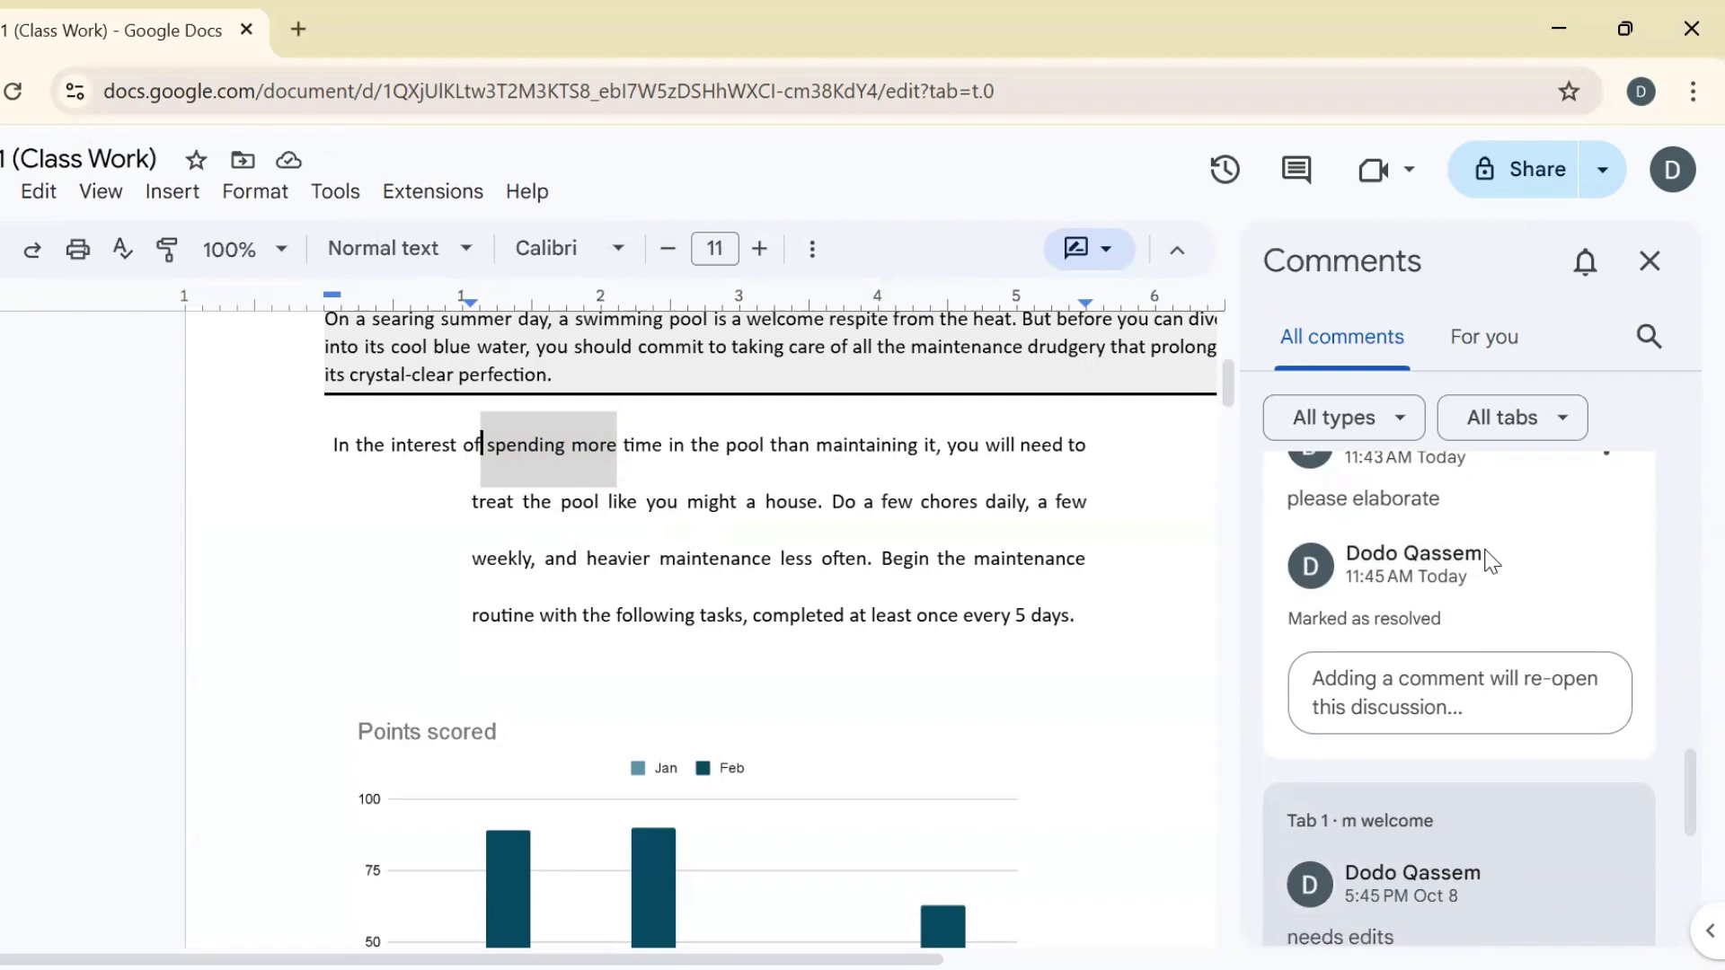
pyautogui.moveTo(1487, 557)
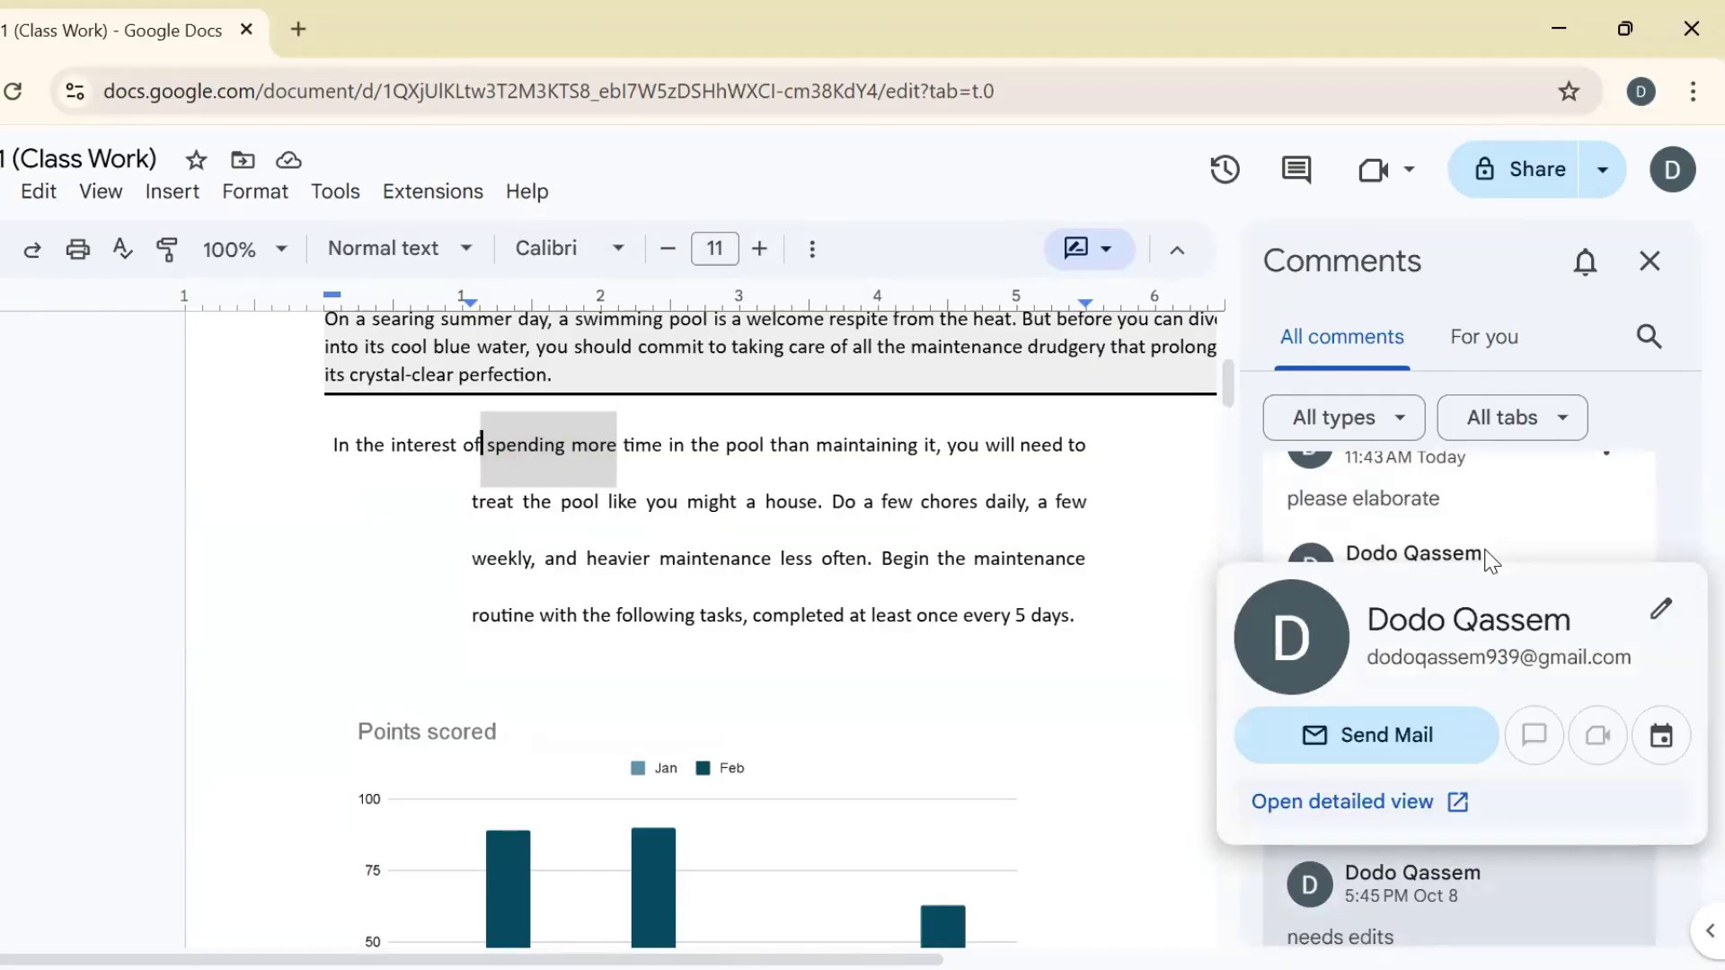
pyautogui.moveTo(1679, 515); pyautogui.dragTo(1679, 697)
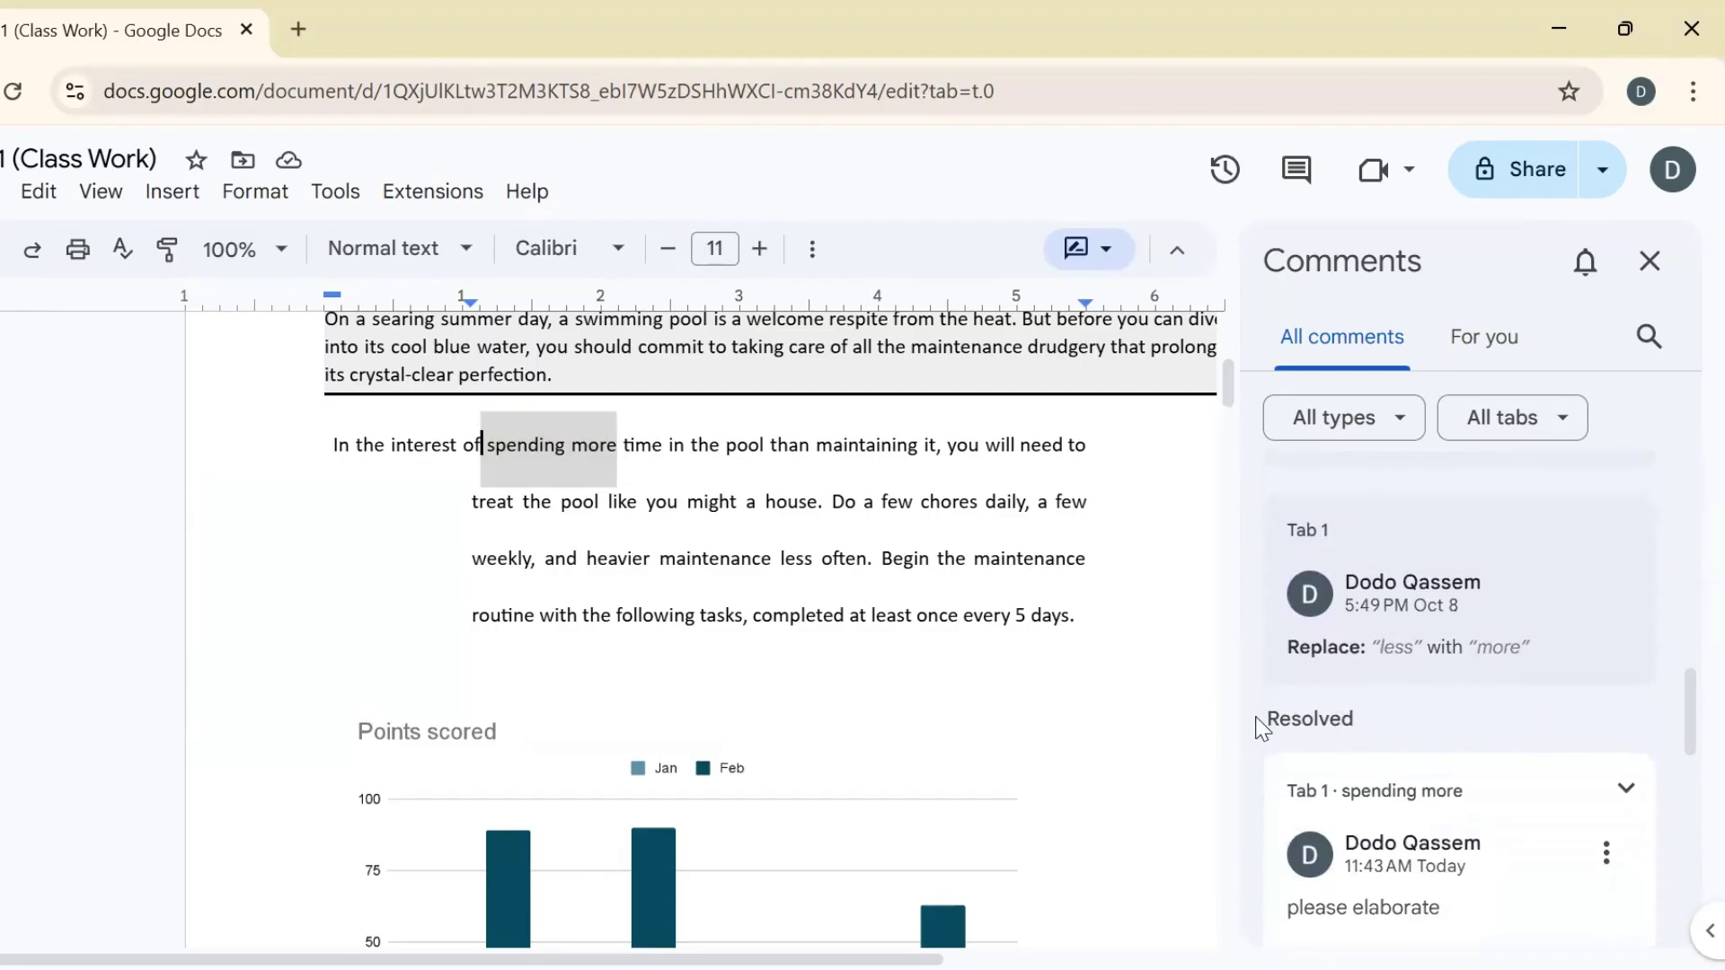
pyautogui.click(1359, 593)
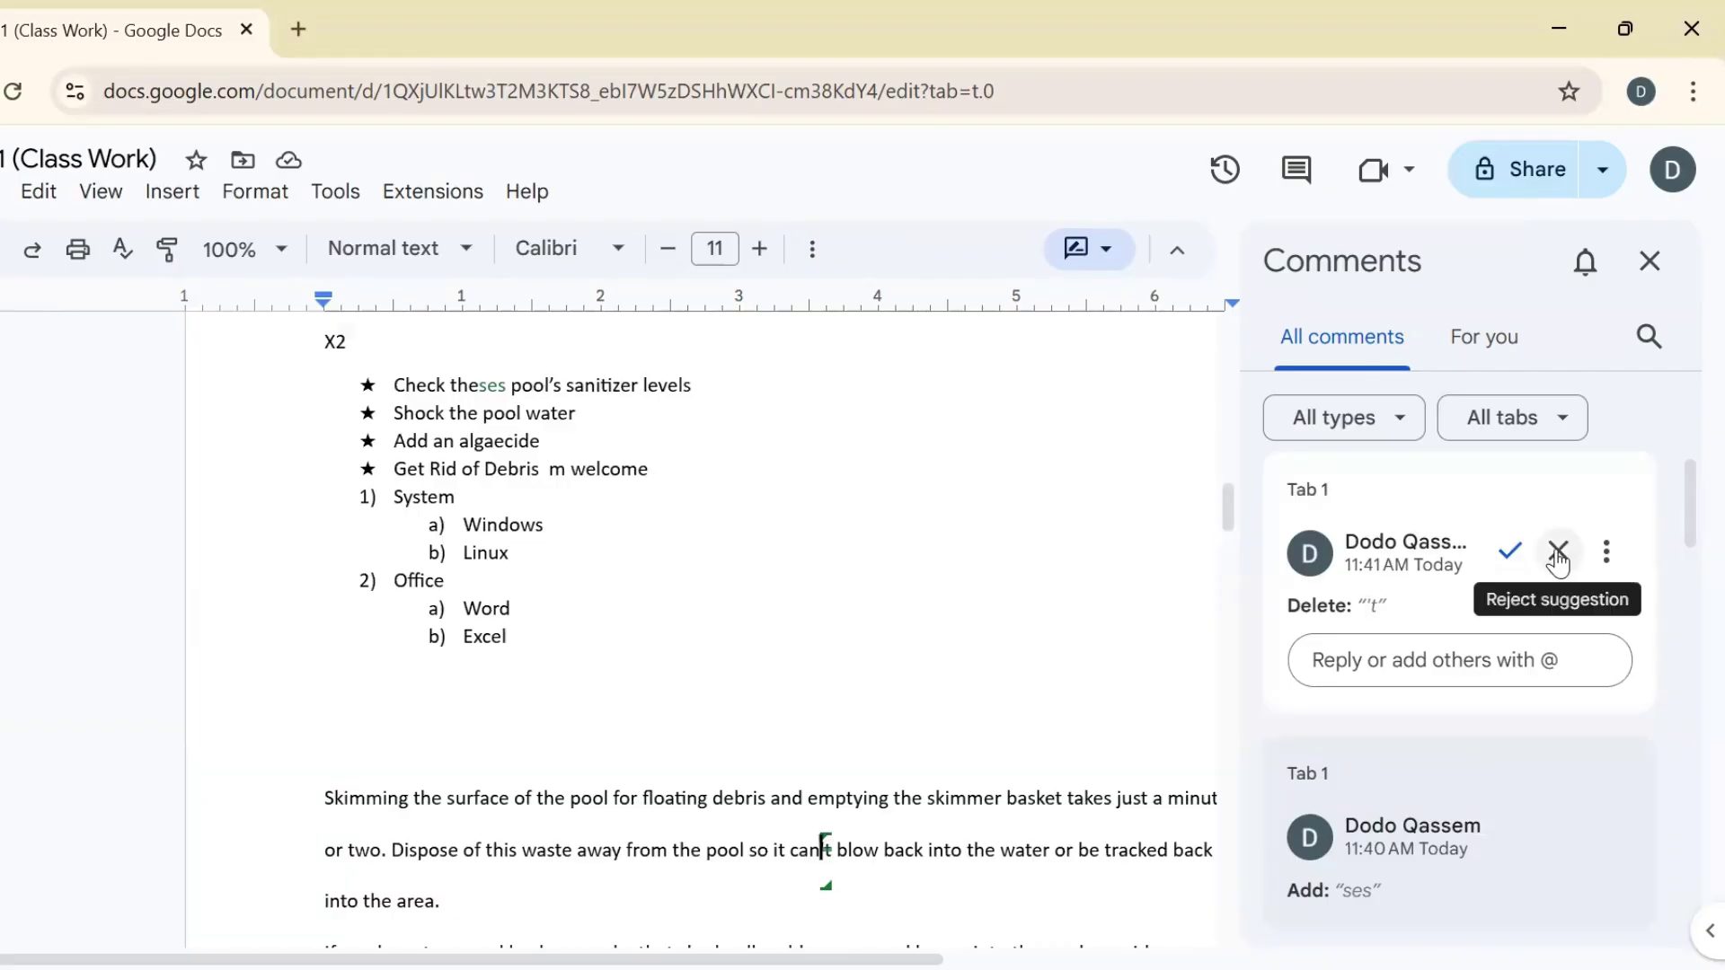
pyautogui.click(1559, 559)
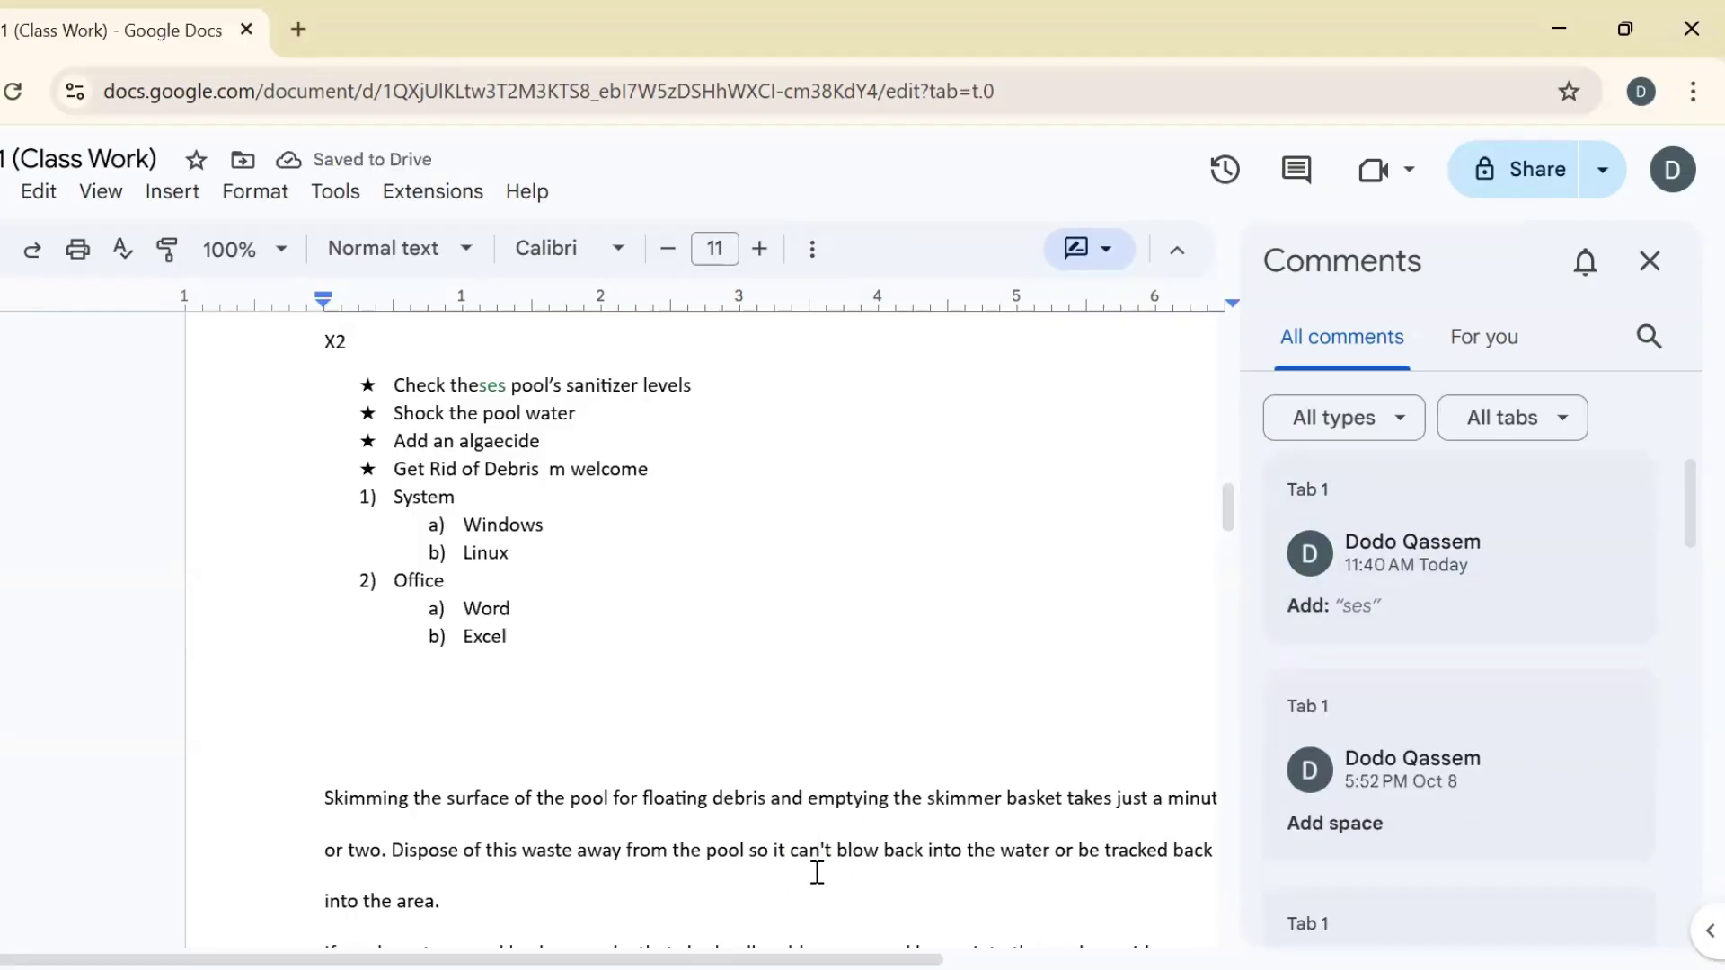
pyautogui.click(1413, 762)
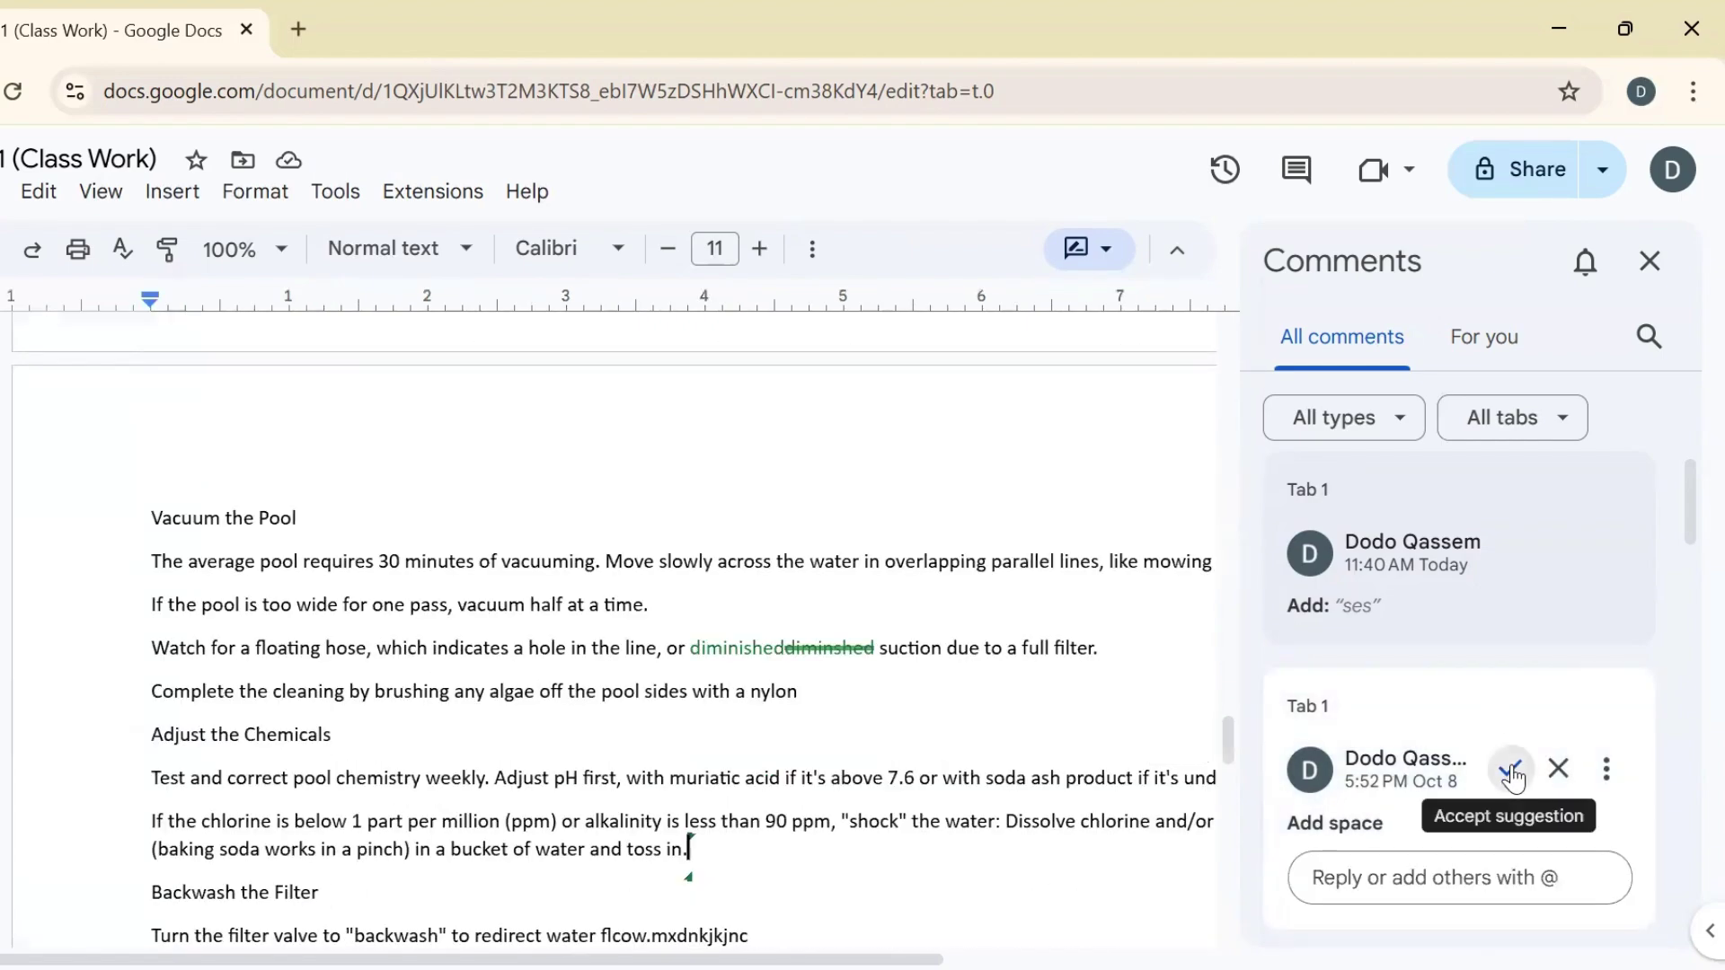
pyautogui.click(1511, 773)
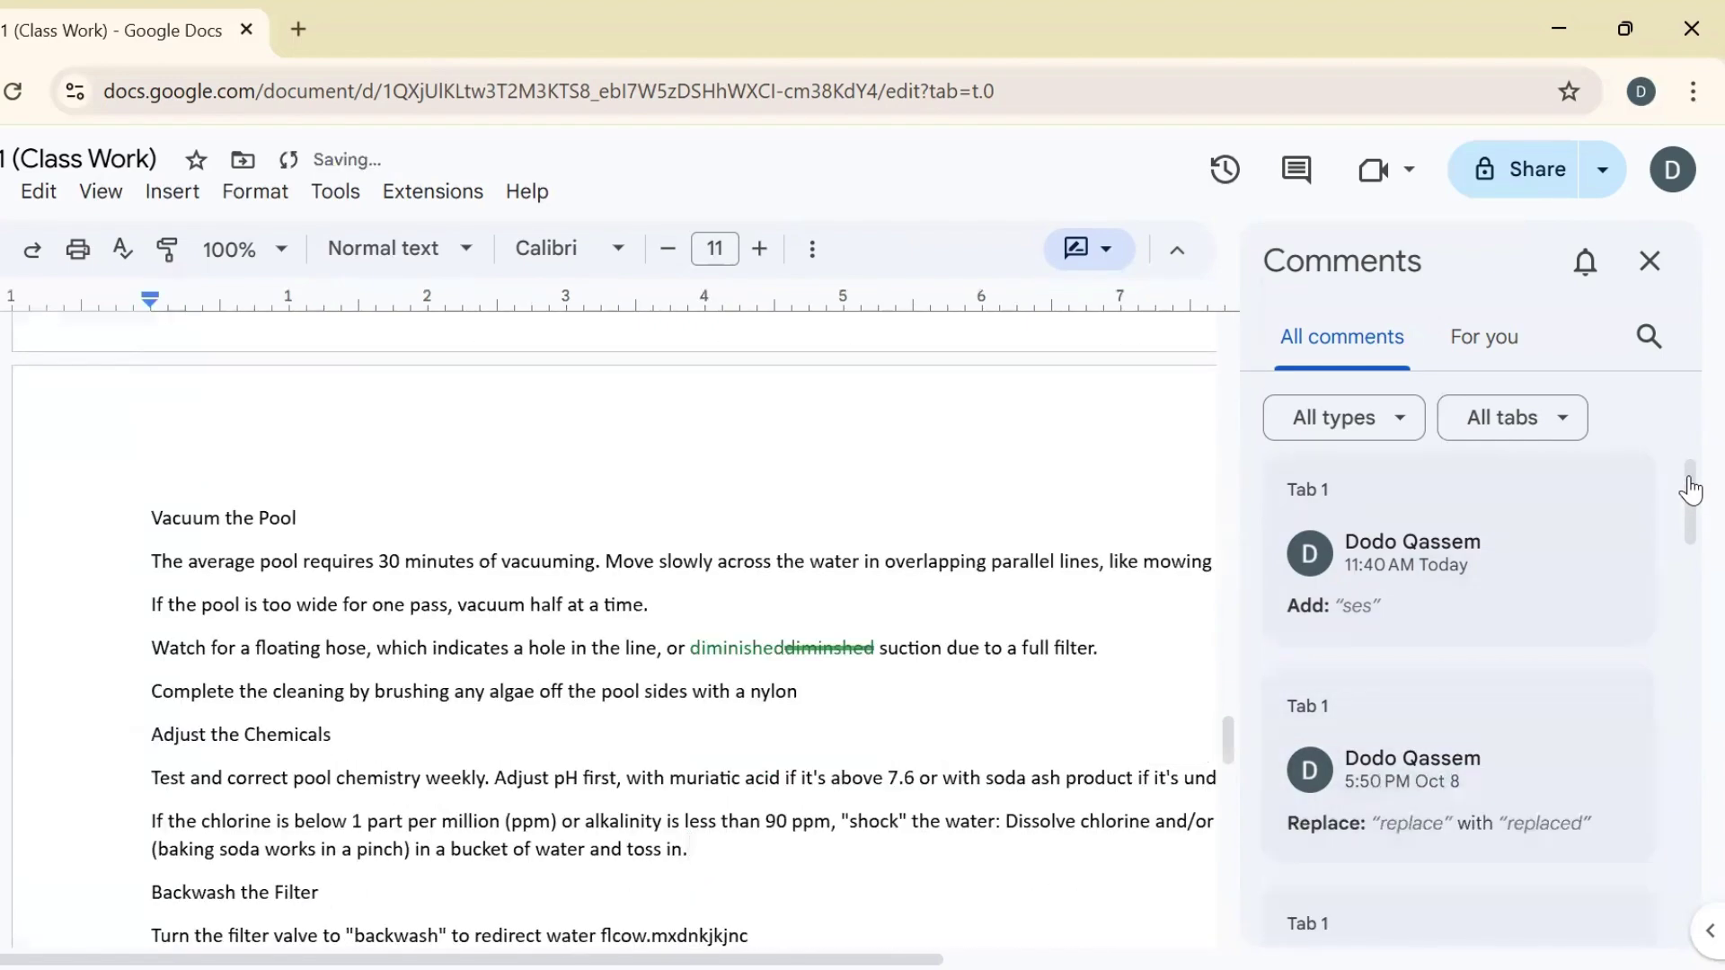
# View the comments listed under "For you", and close the comments list.
pyautogui.moveTo(1689, 497)
pyautogui.mouseDown()
pyautogui.moveTo(1690, 523)
pyautogui.moveTo(1690, 494)
pyautogui.mouseUp()
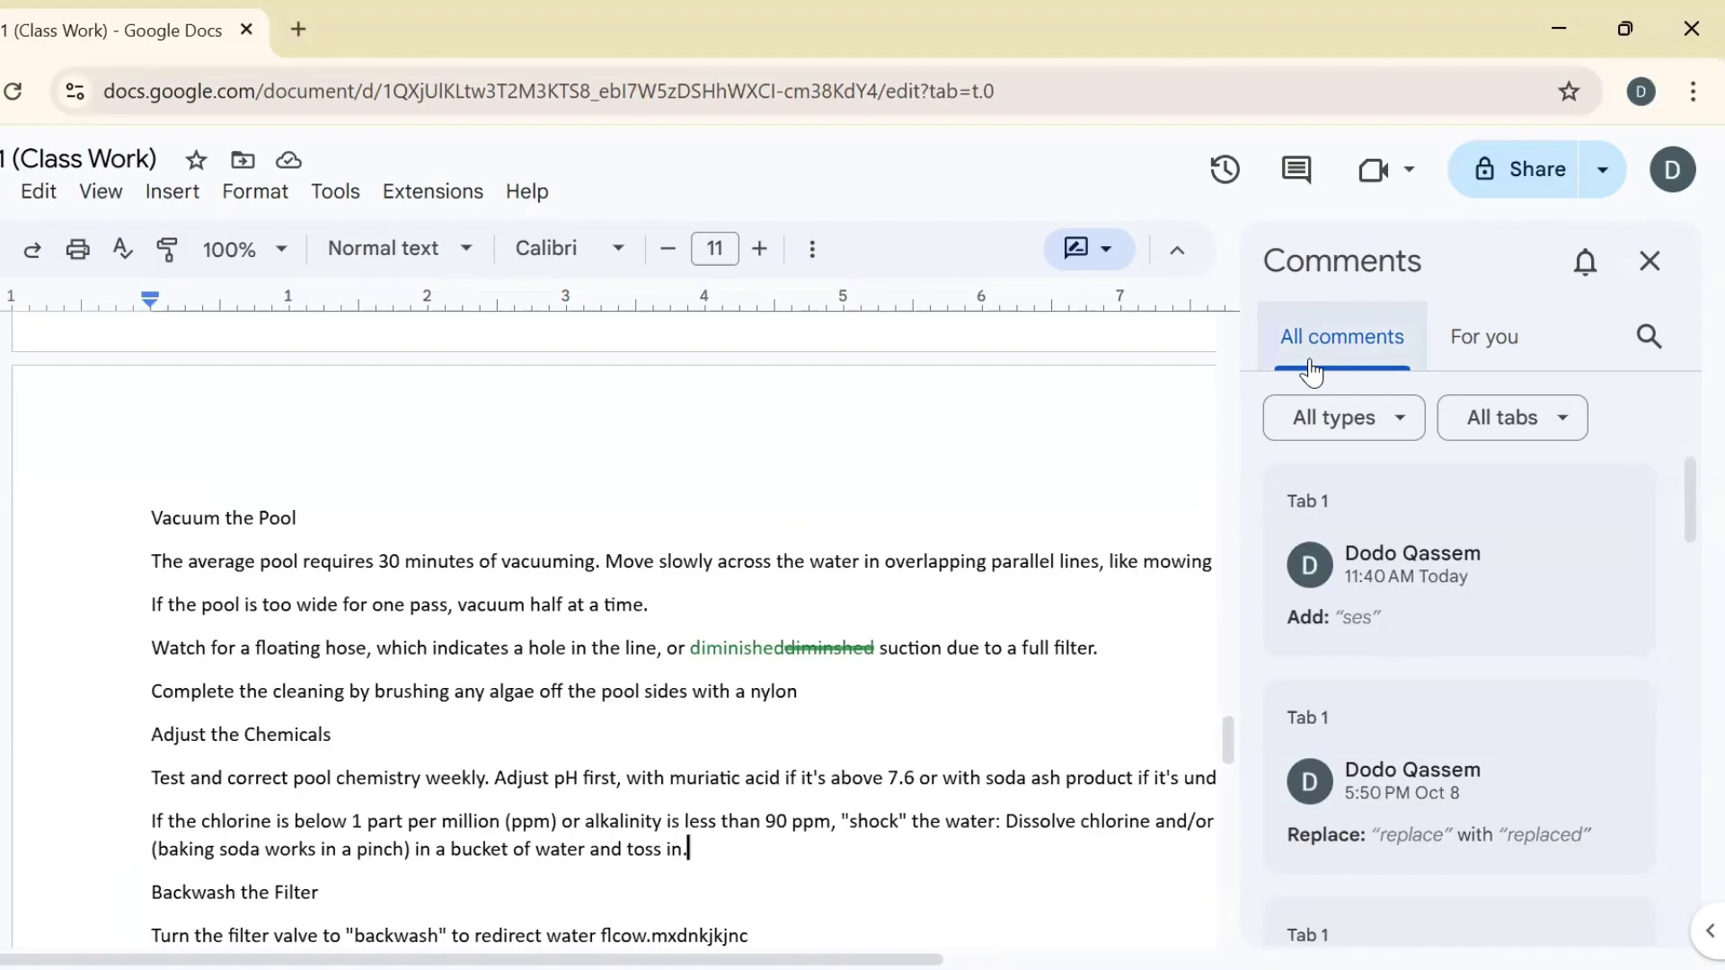
pyautogui.click(1472, 340)
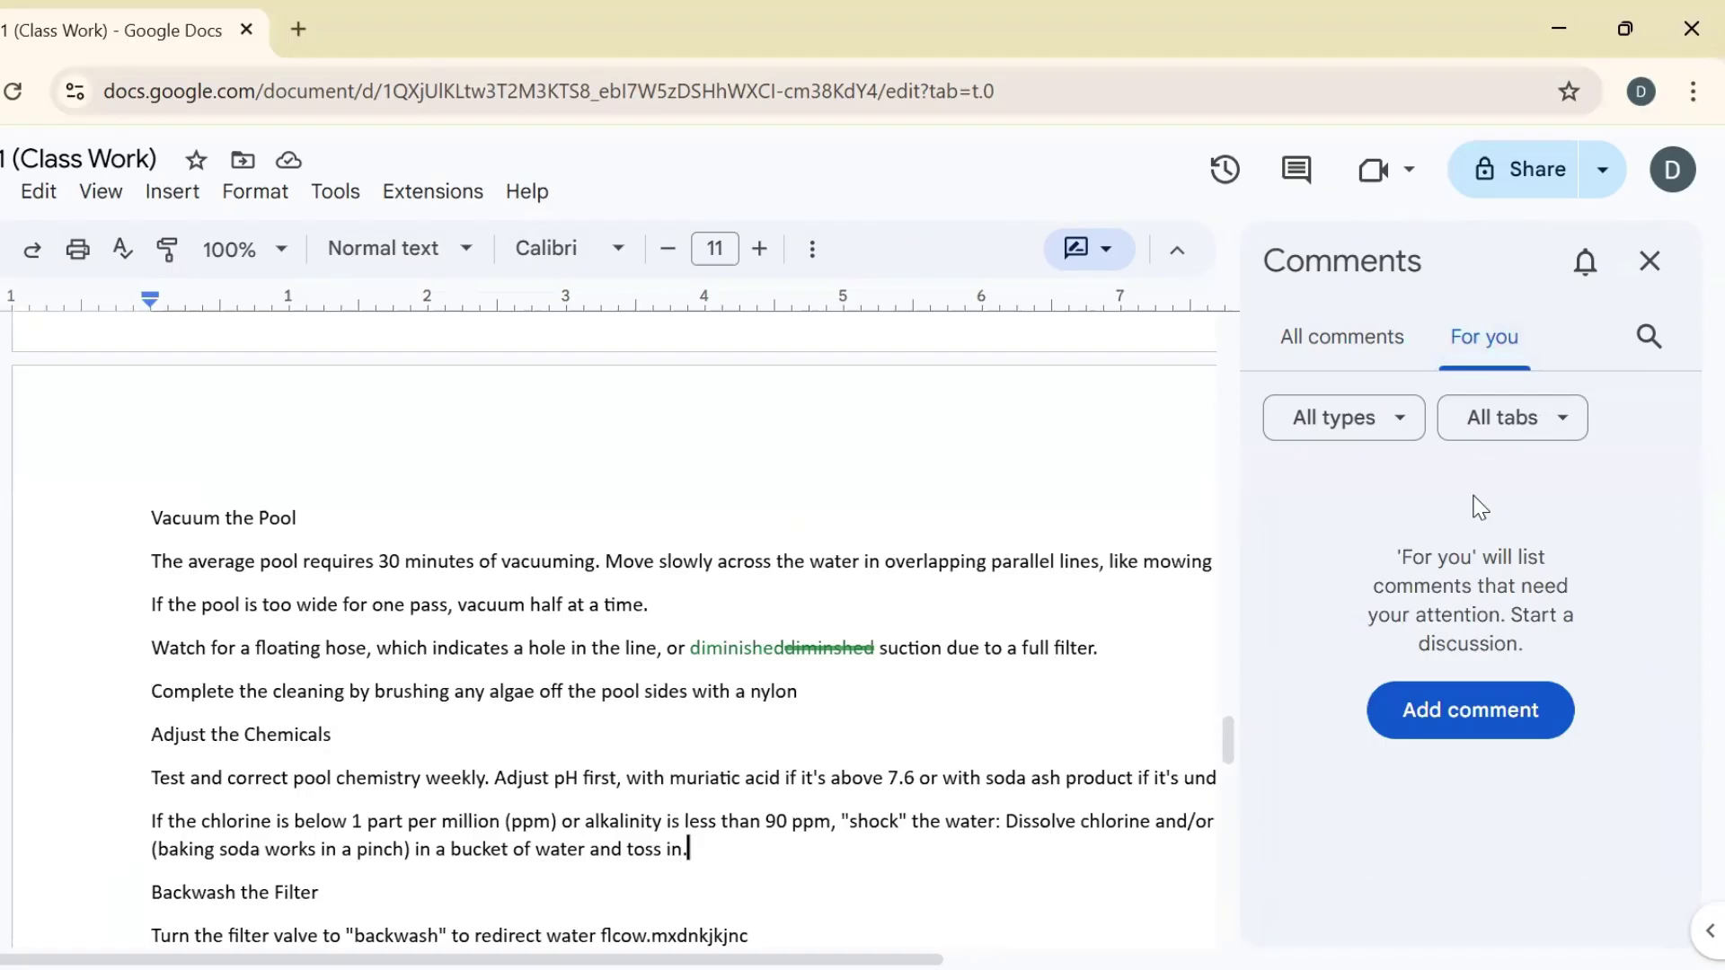
pyautogui.click(1651, 260)
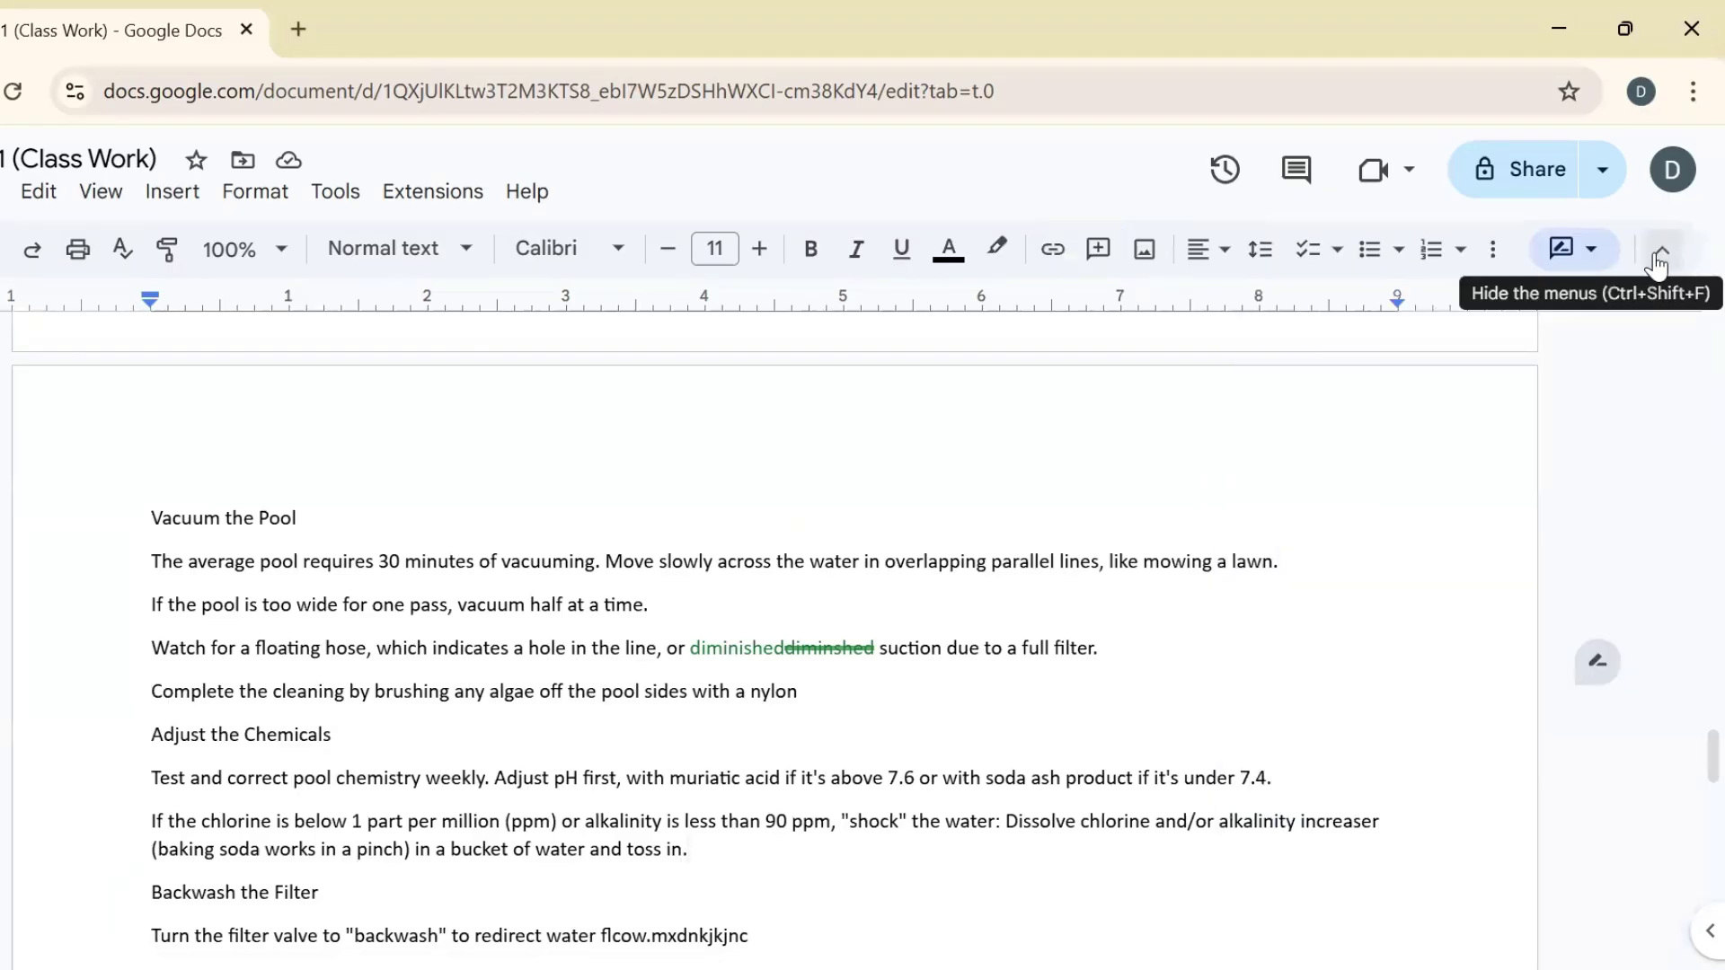
# Switch the document from Suggesting to Editing mode so that changes apply directly.
pyautogui.click(1586, 252)
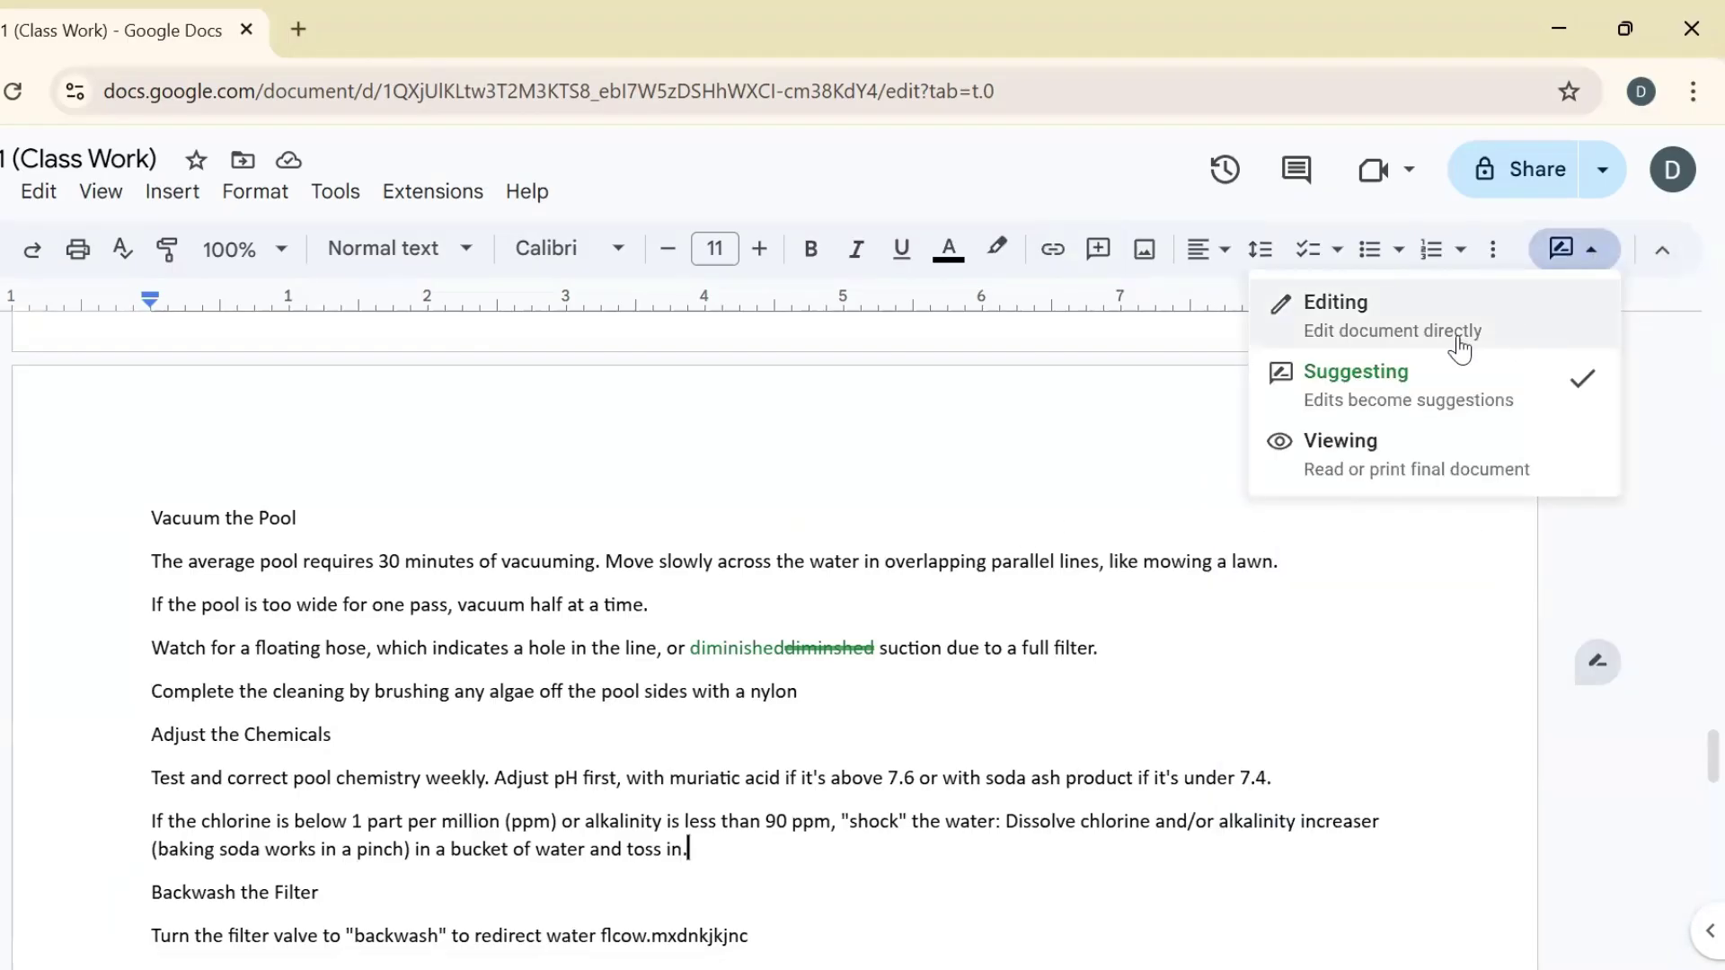
pyautogui.click(1423, 317)
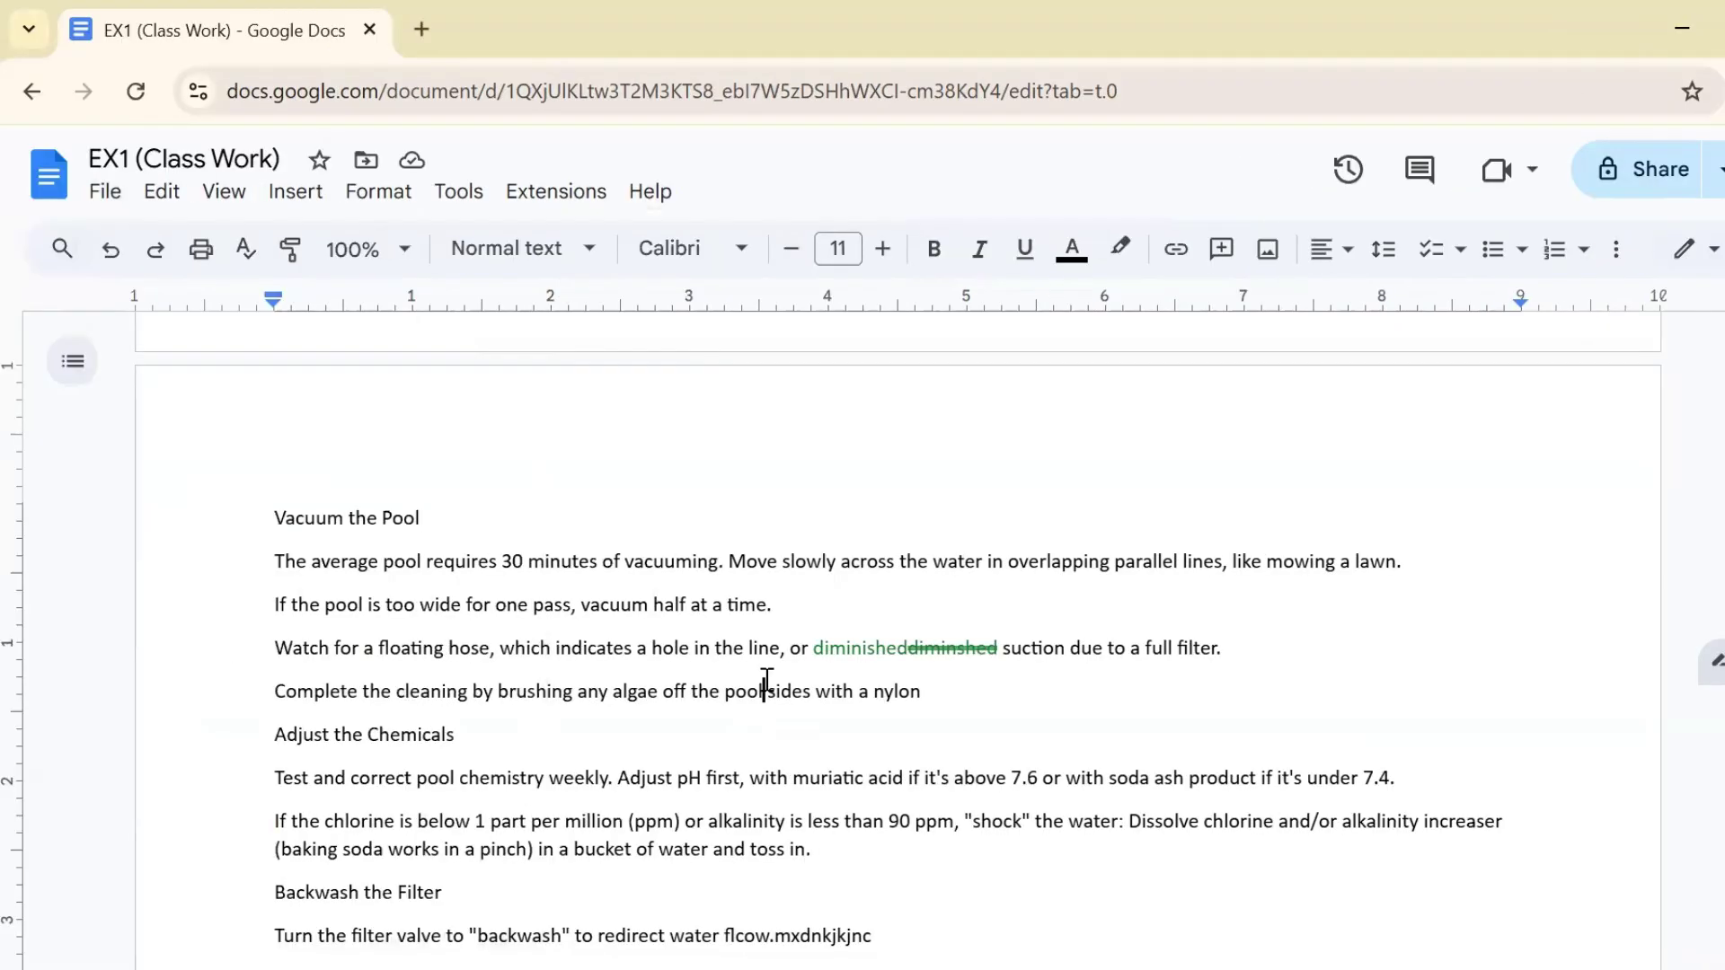
# Share the document with anyone who has the link, review the available roles, and keep the Viewer role.
pyautogui.click(105, 191)
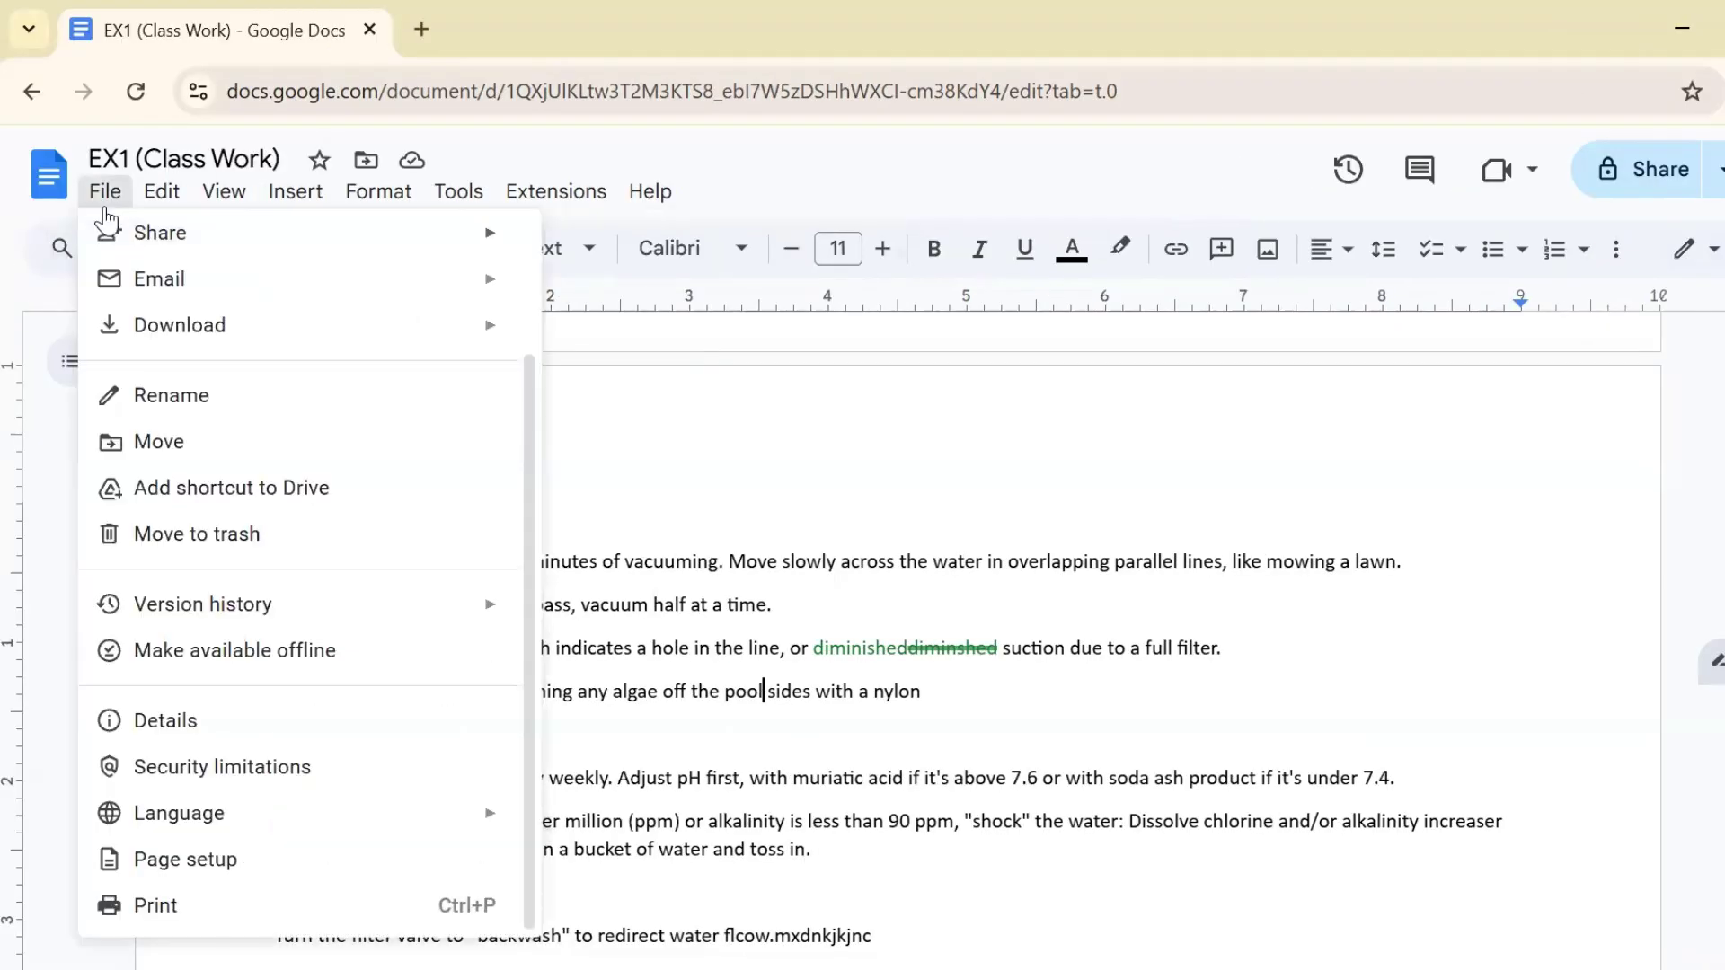
pyautogui.moveTo(354, 239)
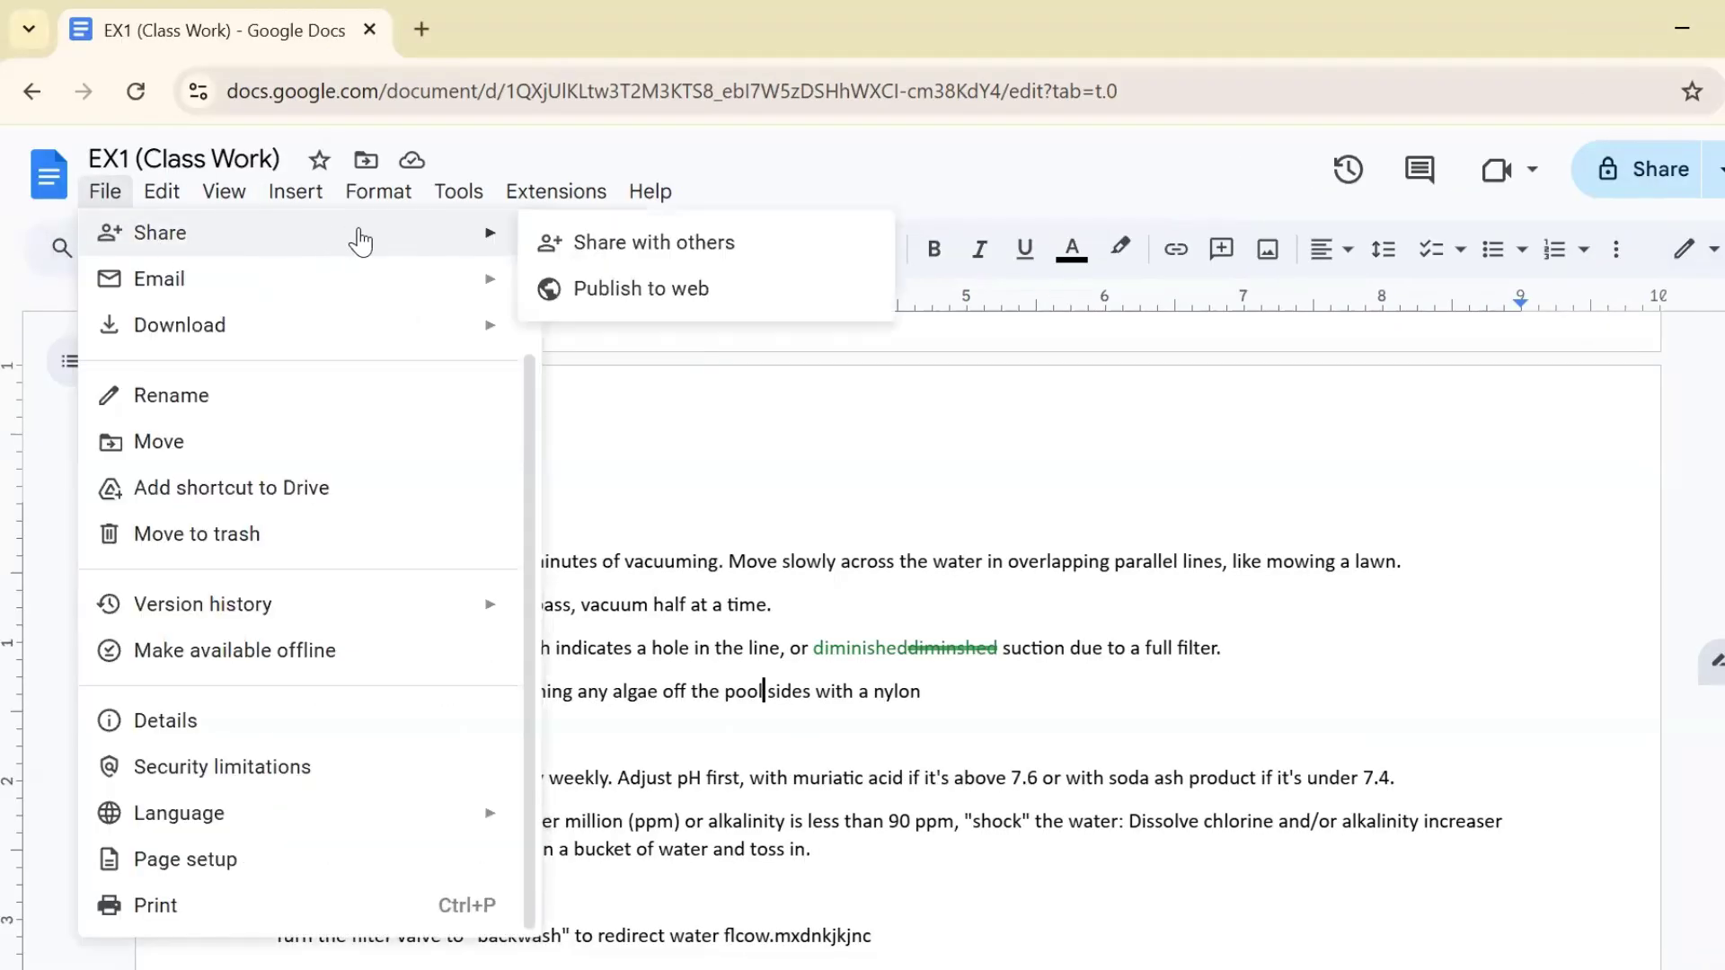
pyautogui.click(610, 242)
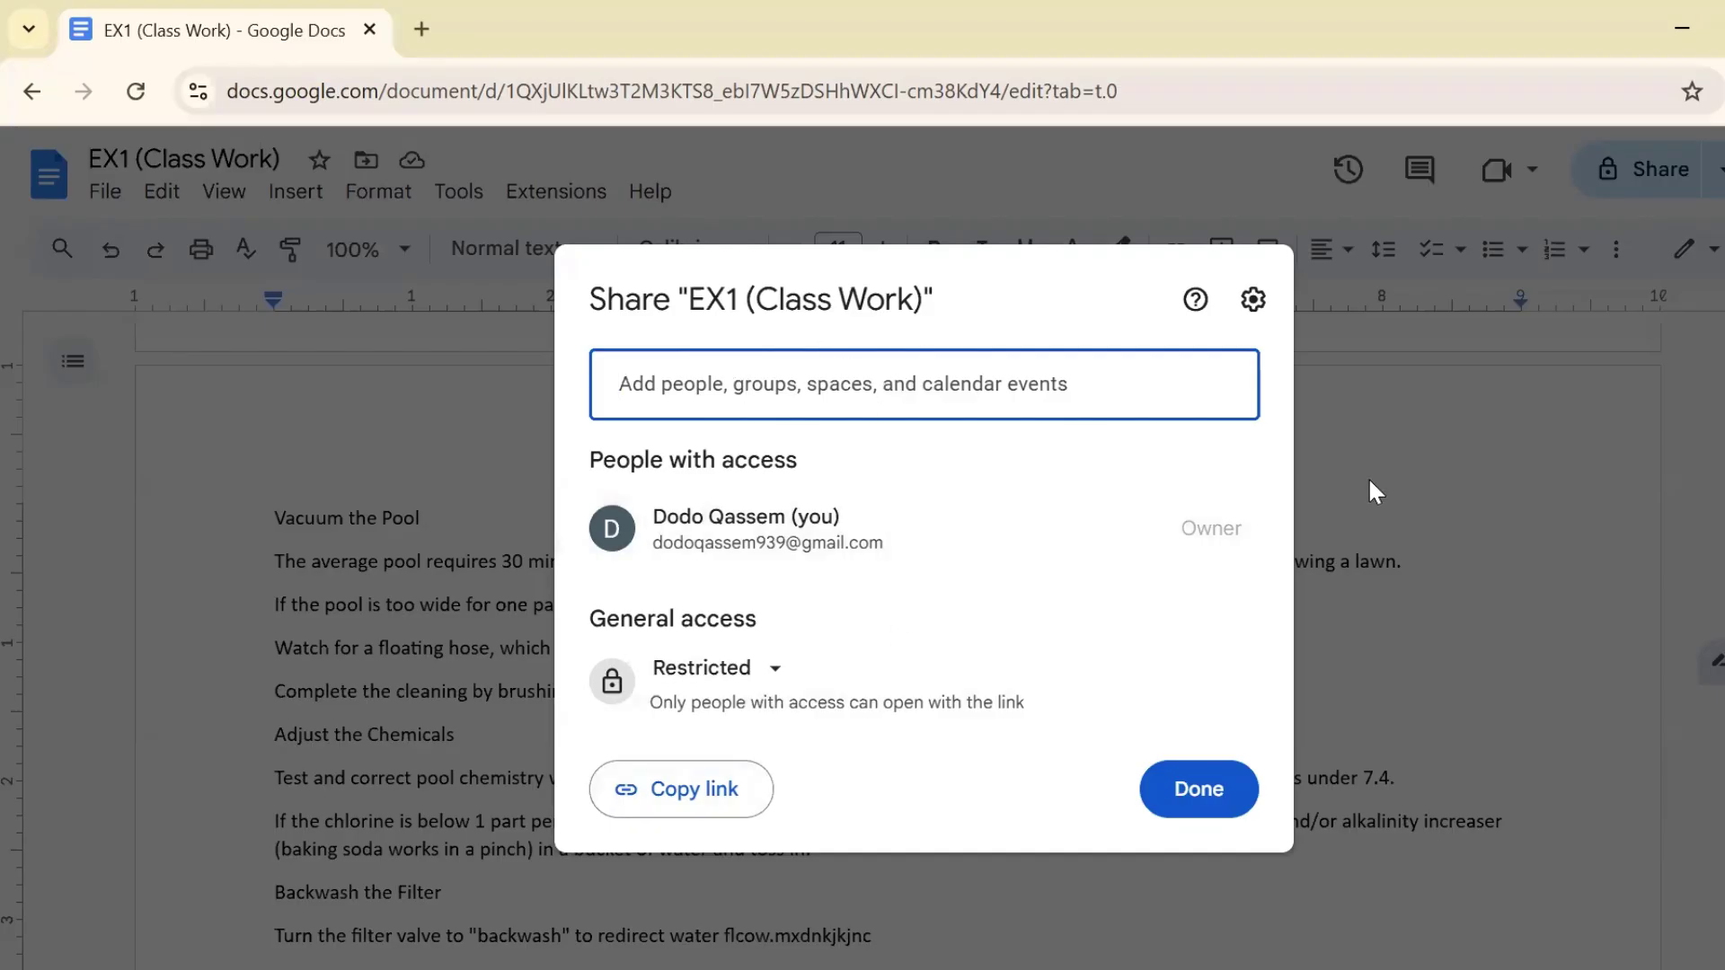
pyautogui.click(774, 669)
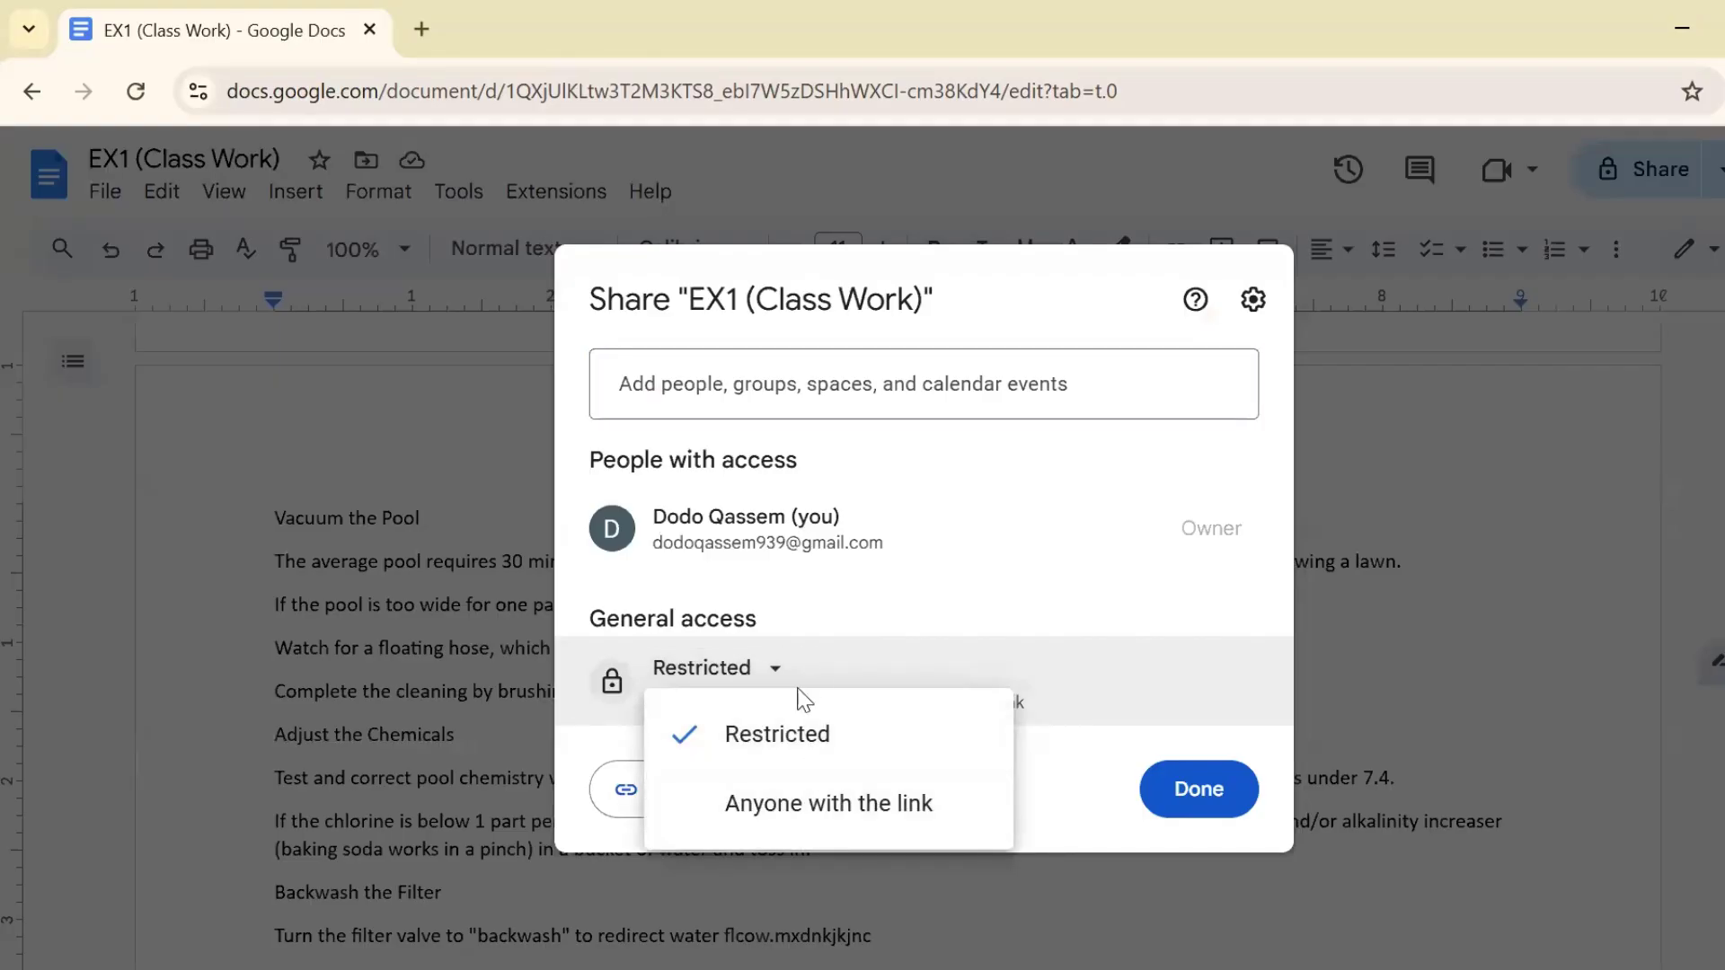
pyautogui.click(816, 808)
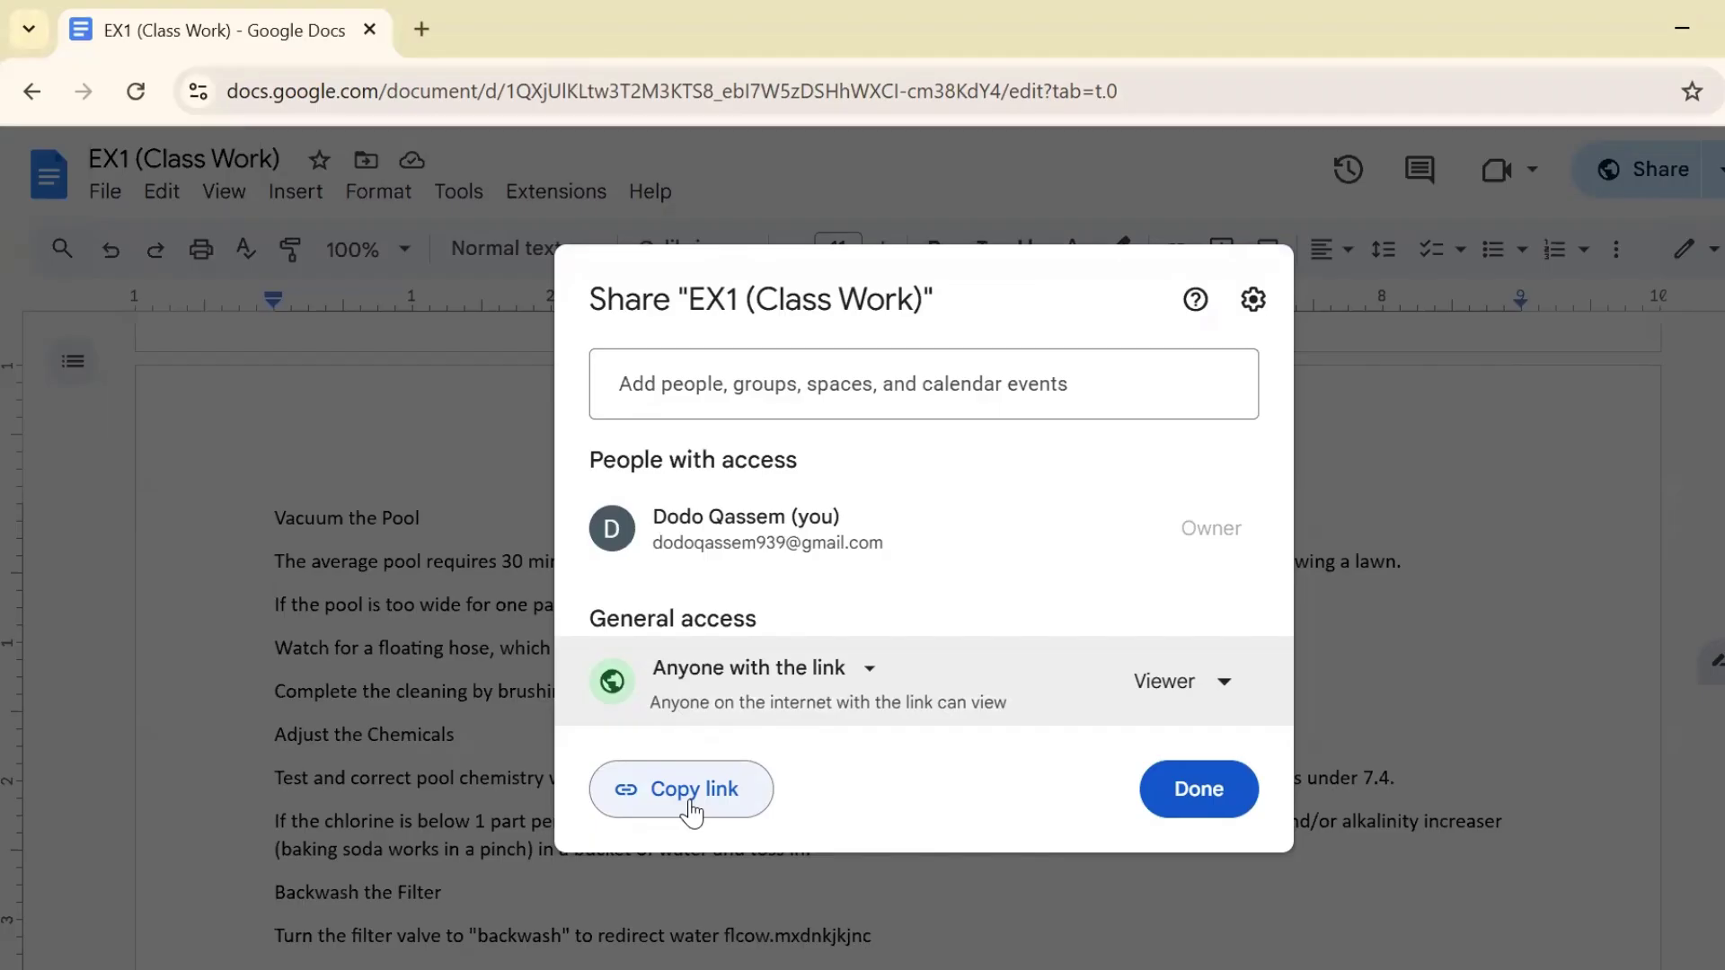
pyautogui.click(1224, 684)
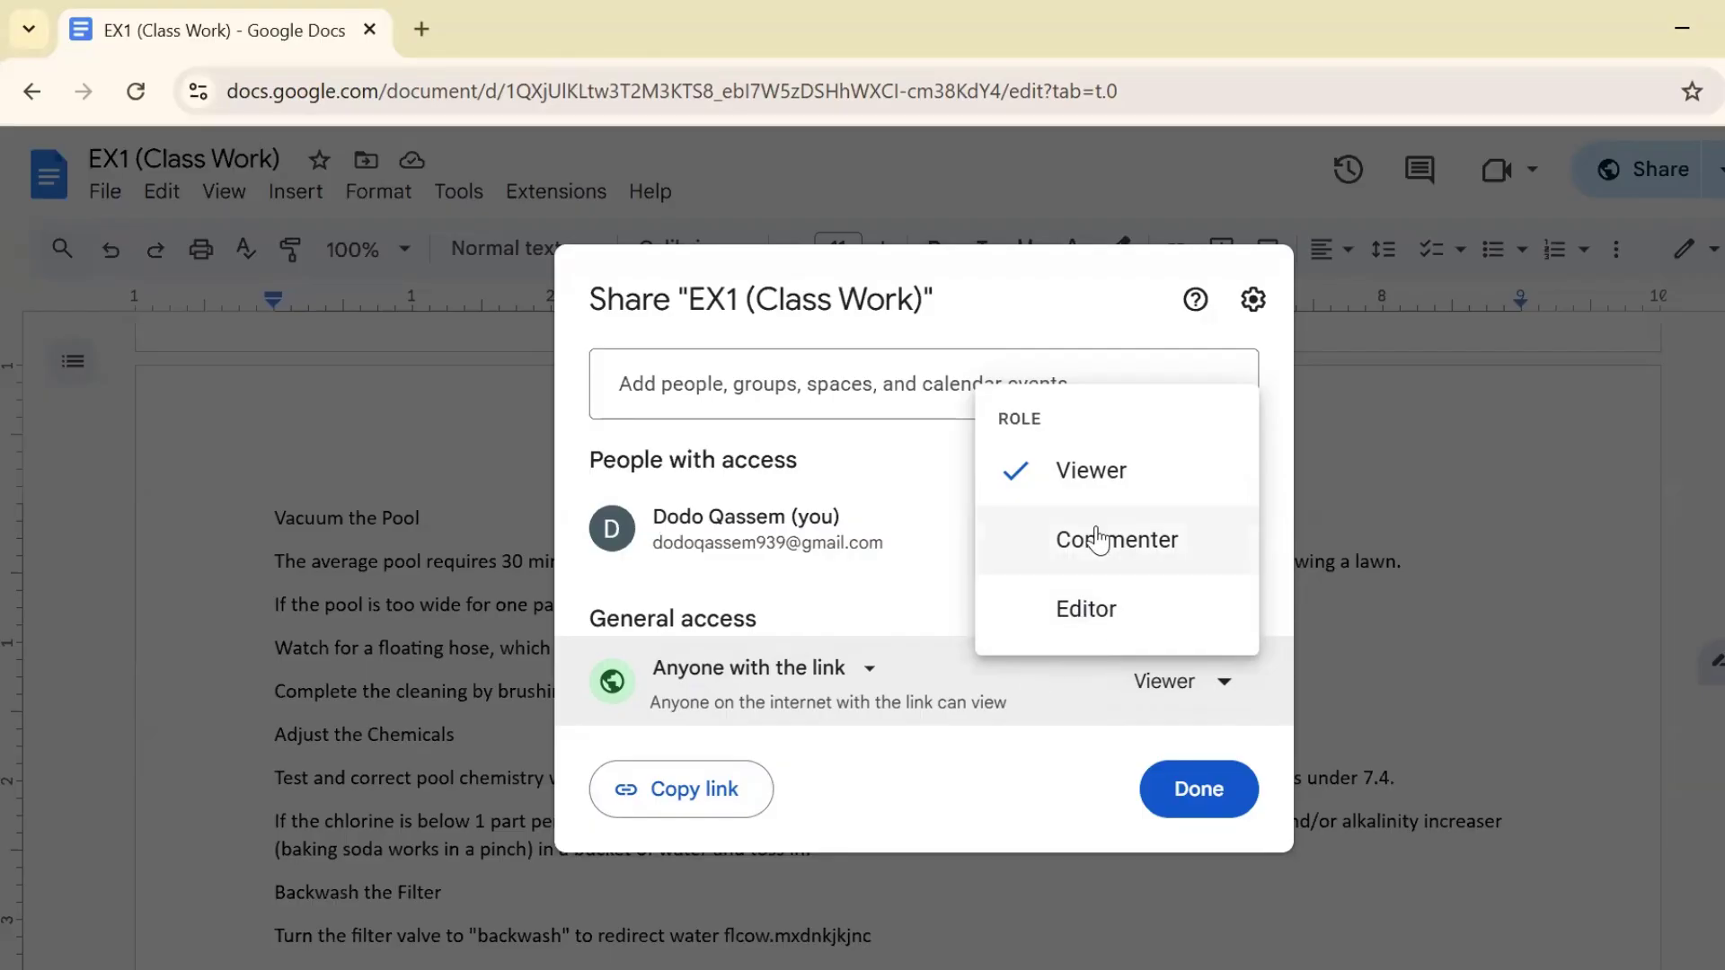
pyautogui.click(951, 808)
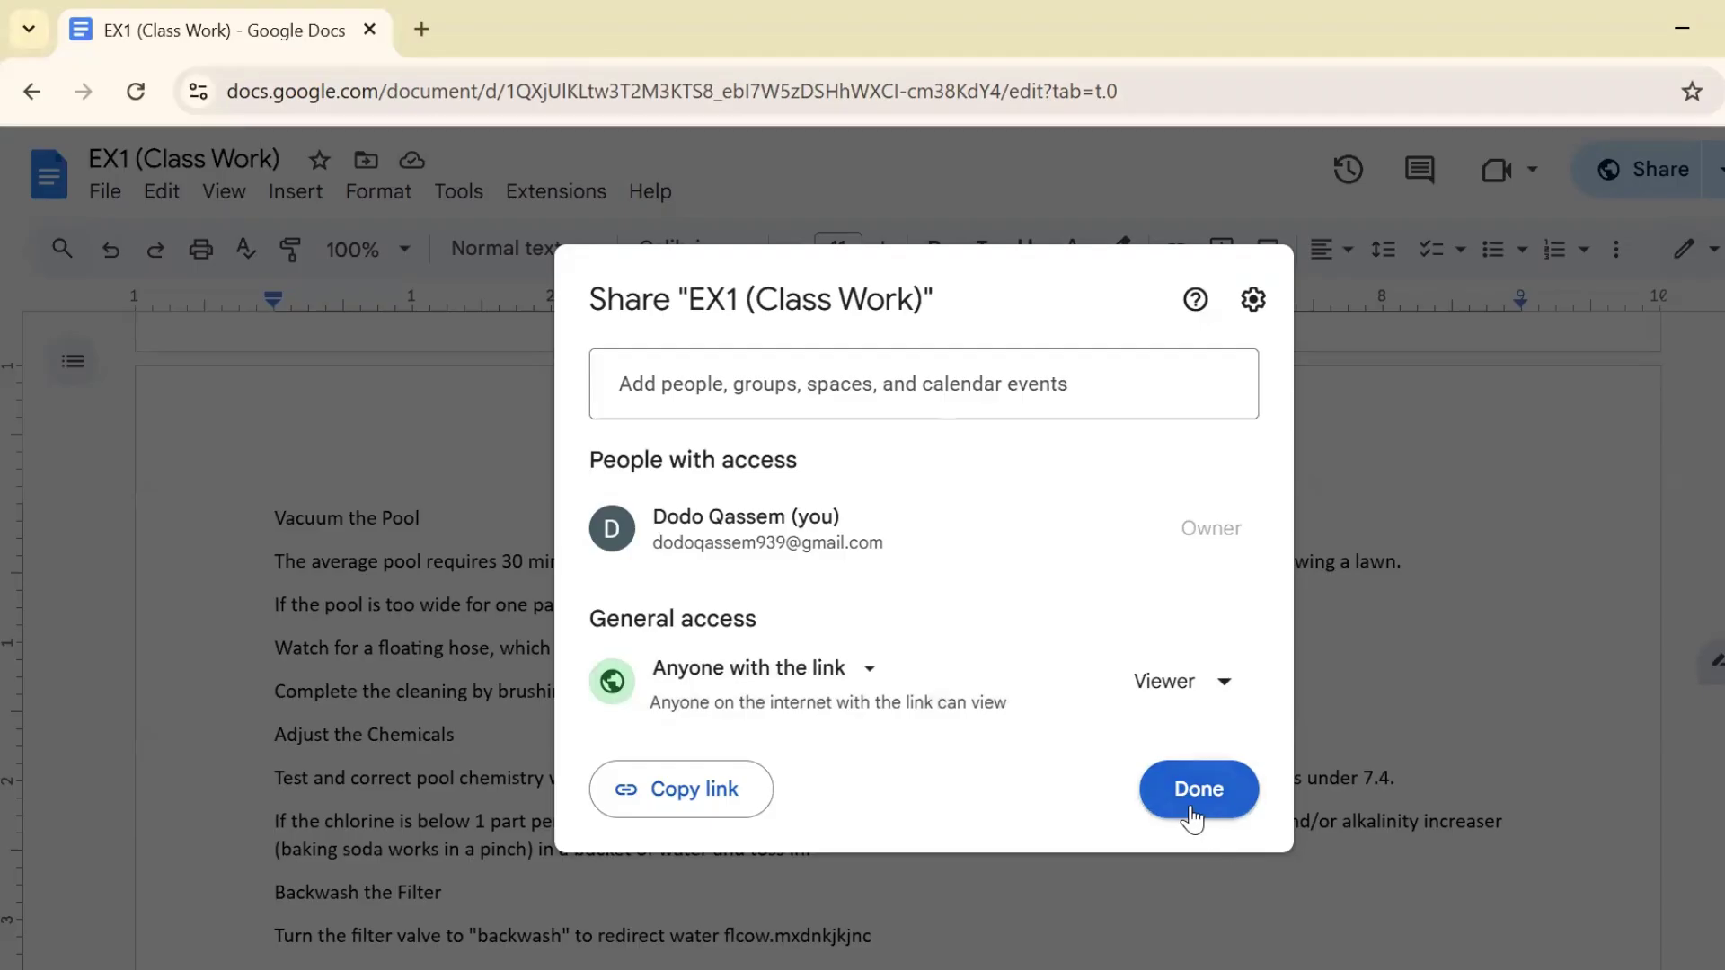
# View the options for emailing this file, including the attachment file types, and close them without sending.
pyautogui.click(98, 195)
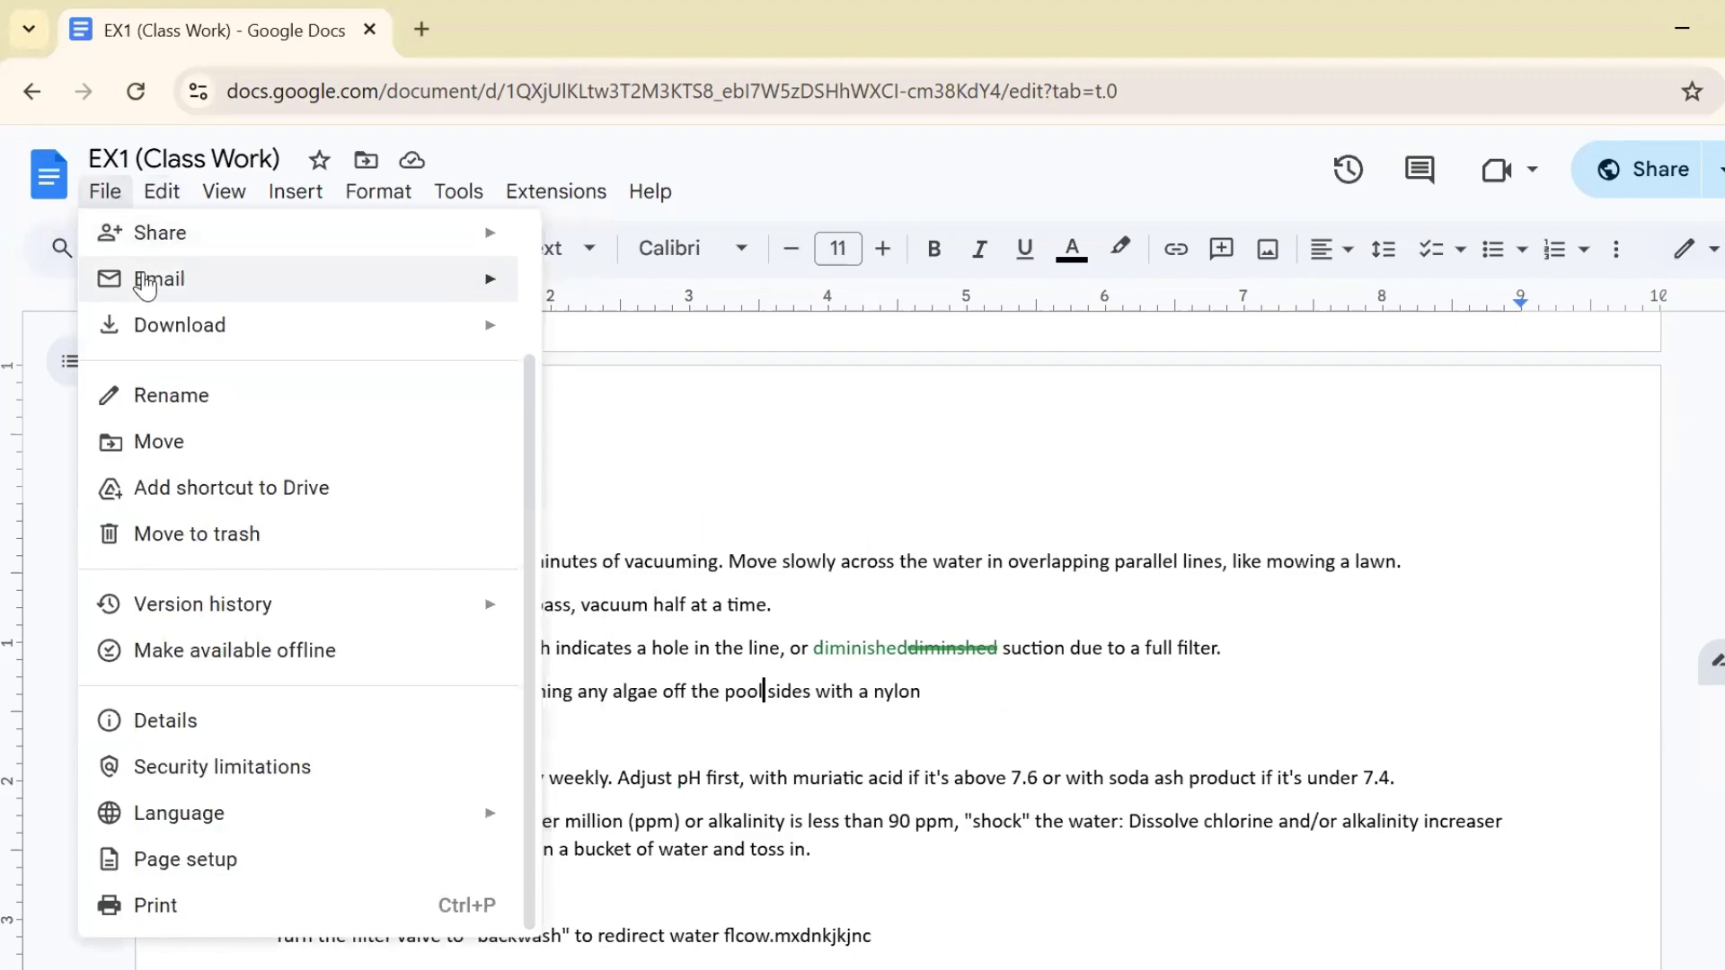
pyautogui.moveTo(146, 288)
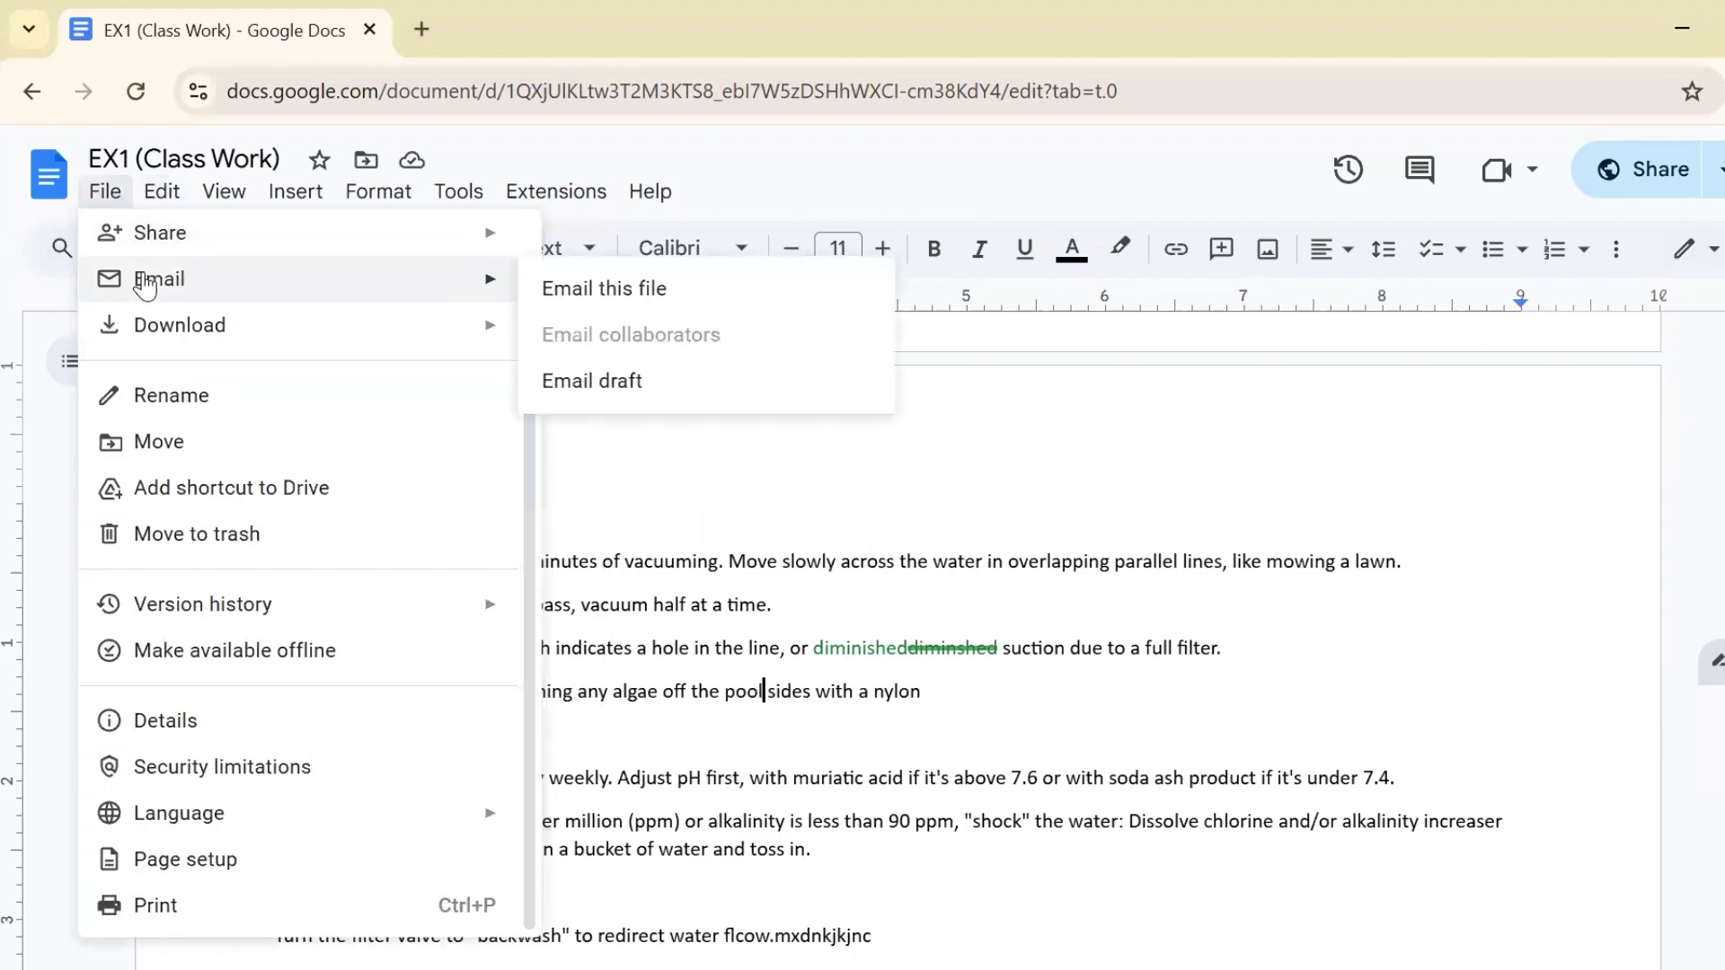
pyautogui.click(643, 288)
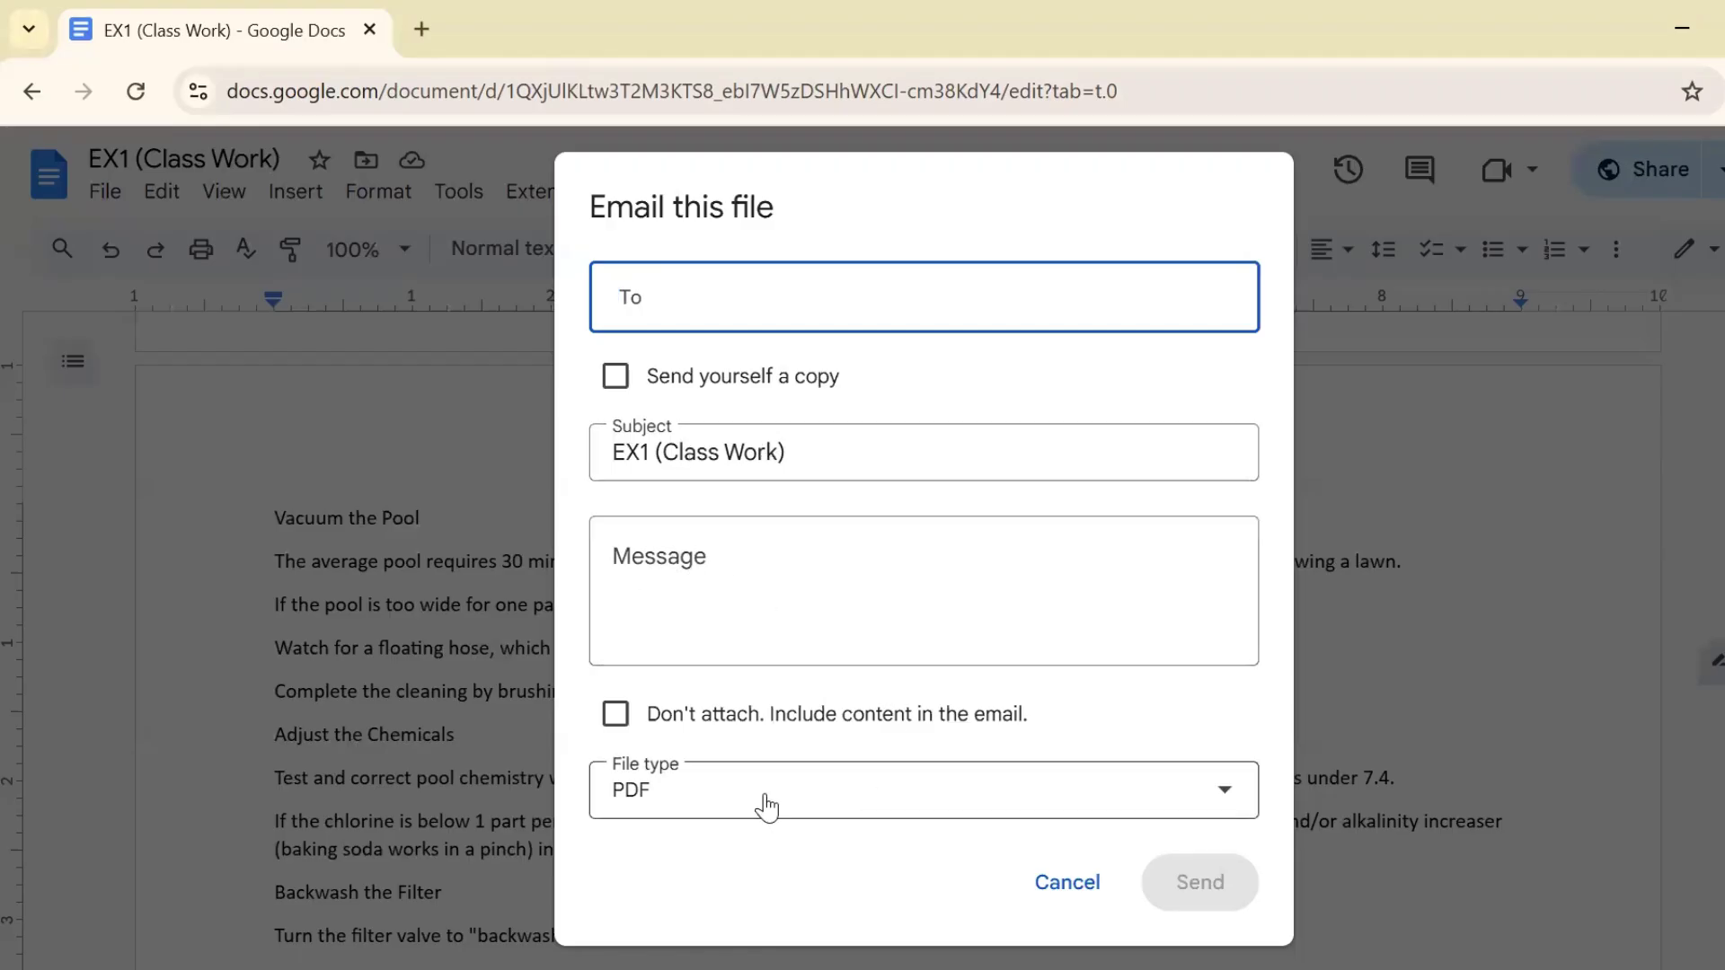
pyautogui.click(992, 794)
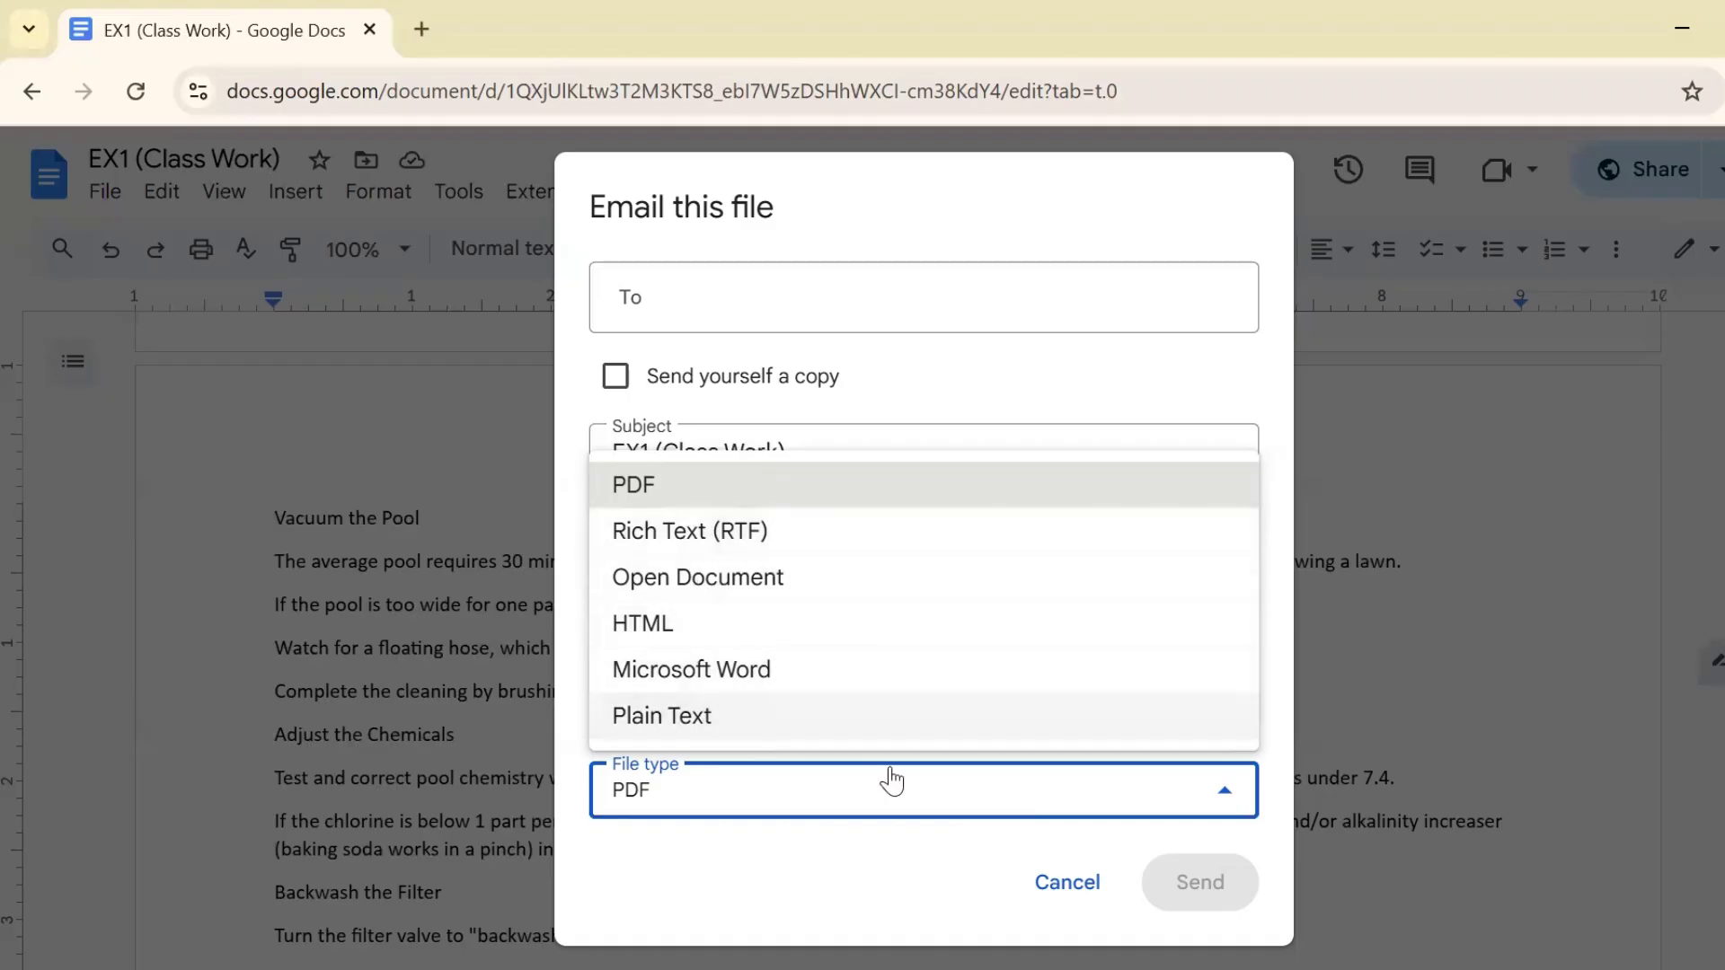
pyautogui.press('Escape')
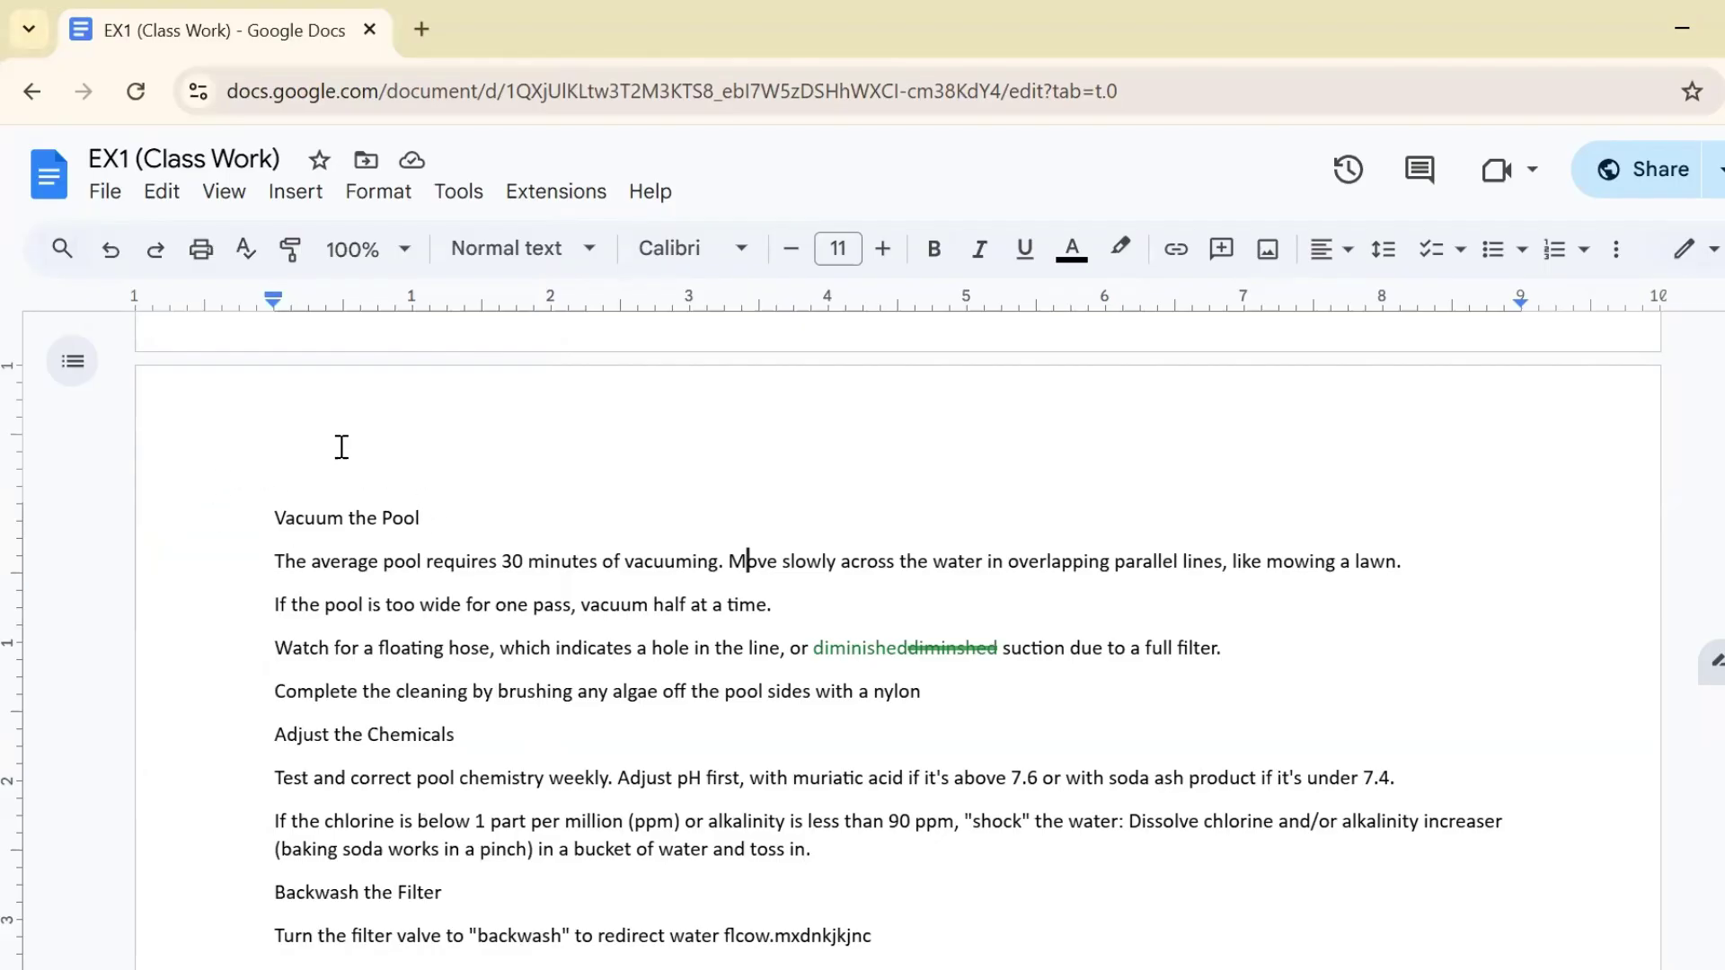
# Open the version history and view the October 8, 5:14 PM, October 29, 12:06 PM and current versions.
pyautogui.click(107, 193)
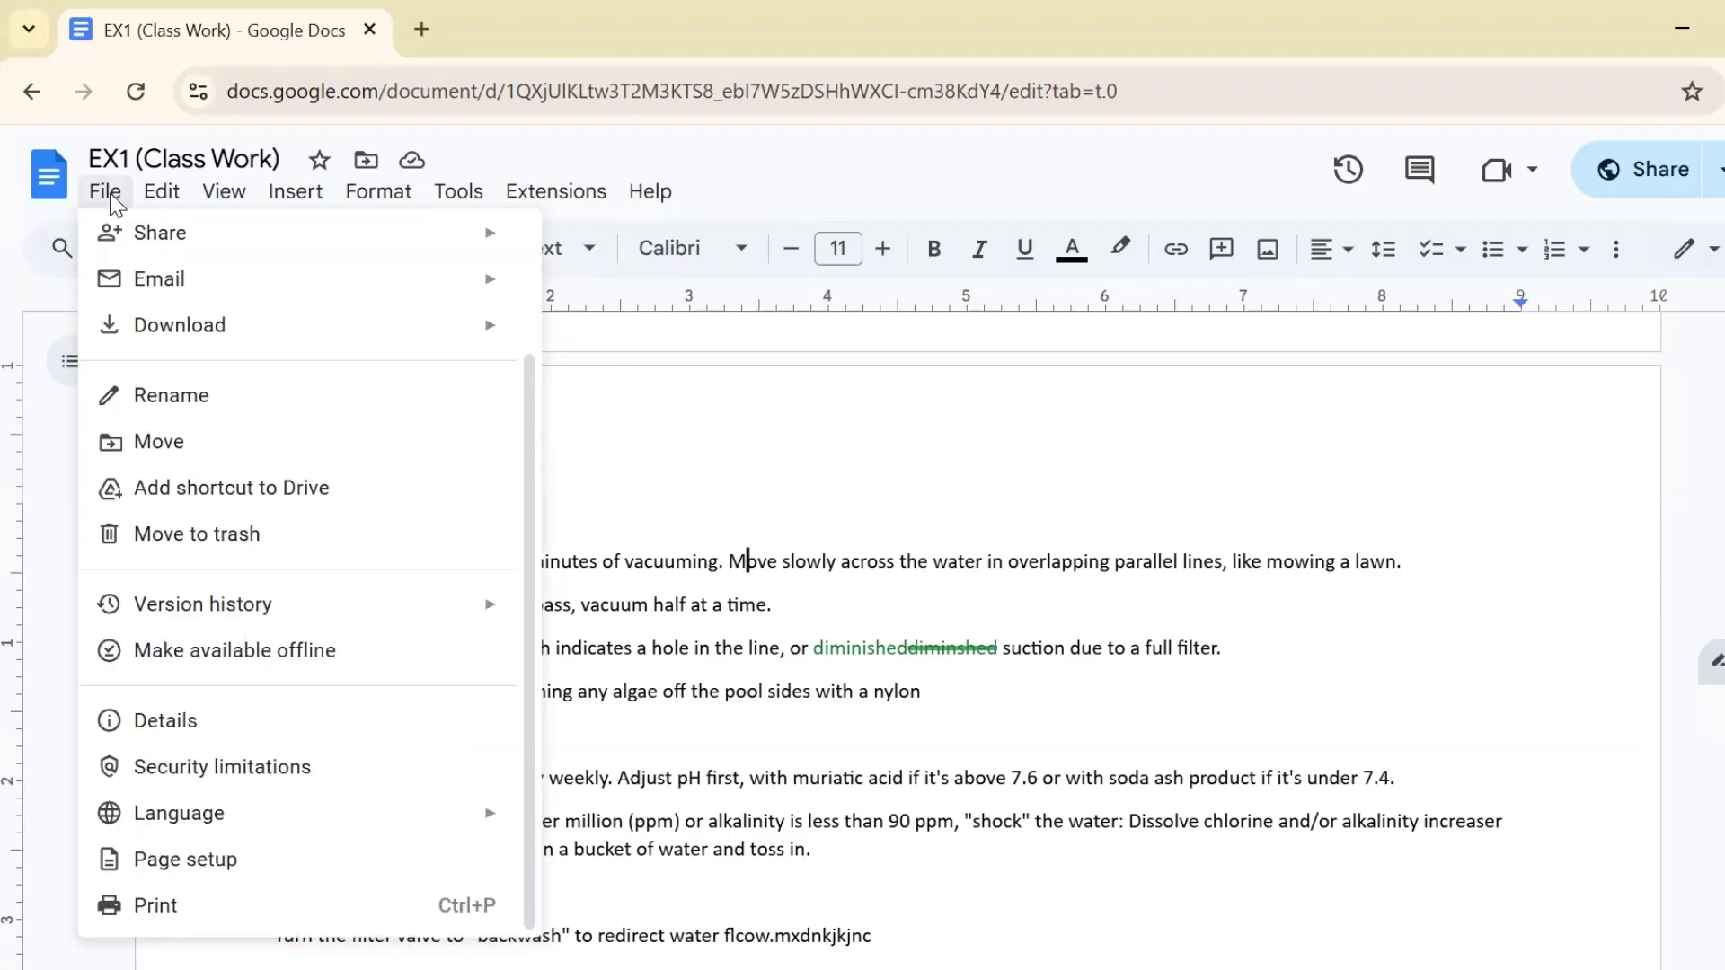
pyautogui.moveTo(372, 617)
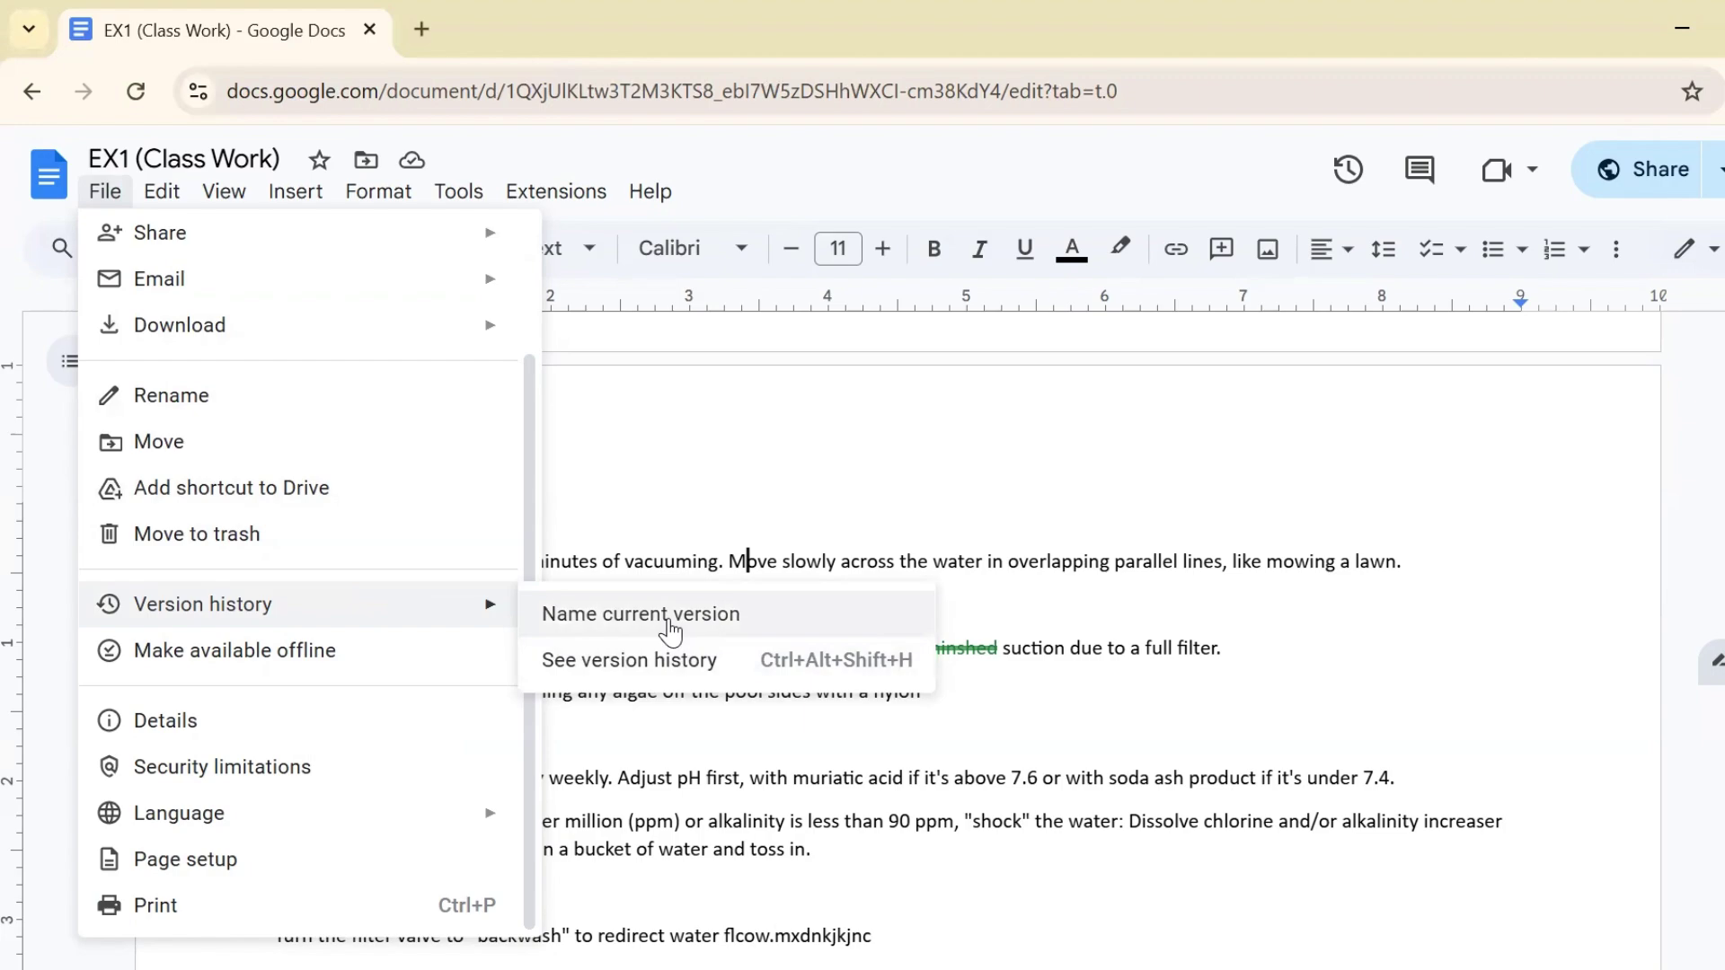
pyautogui.click(622, 676)
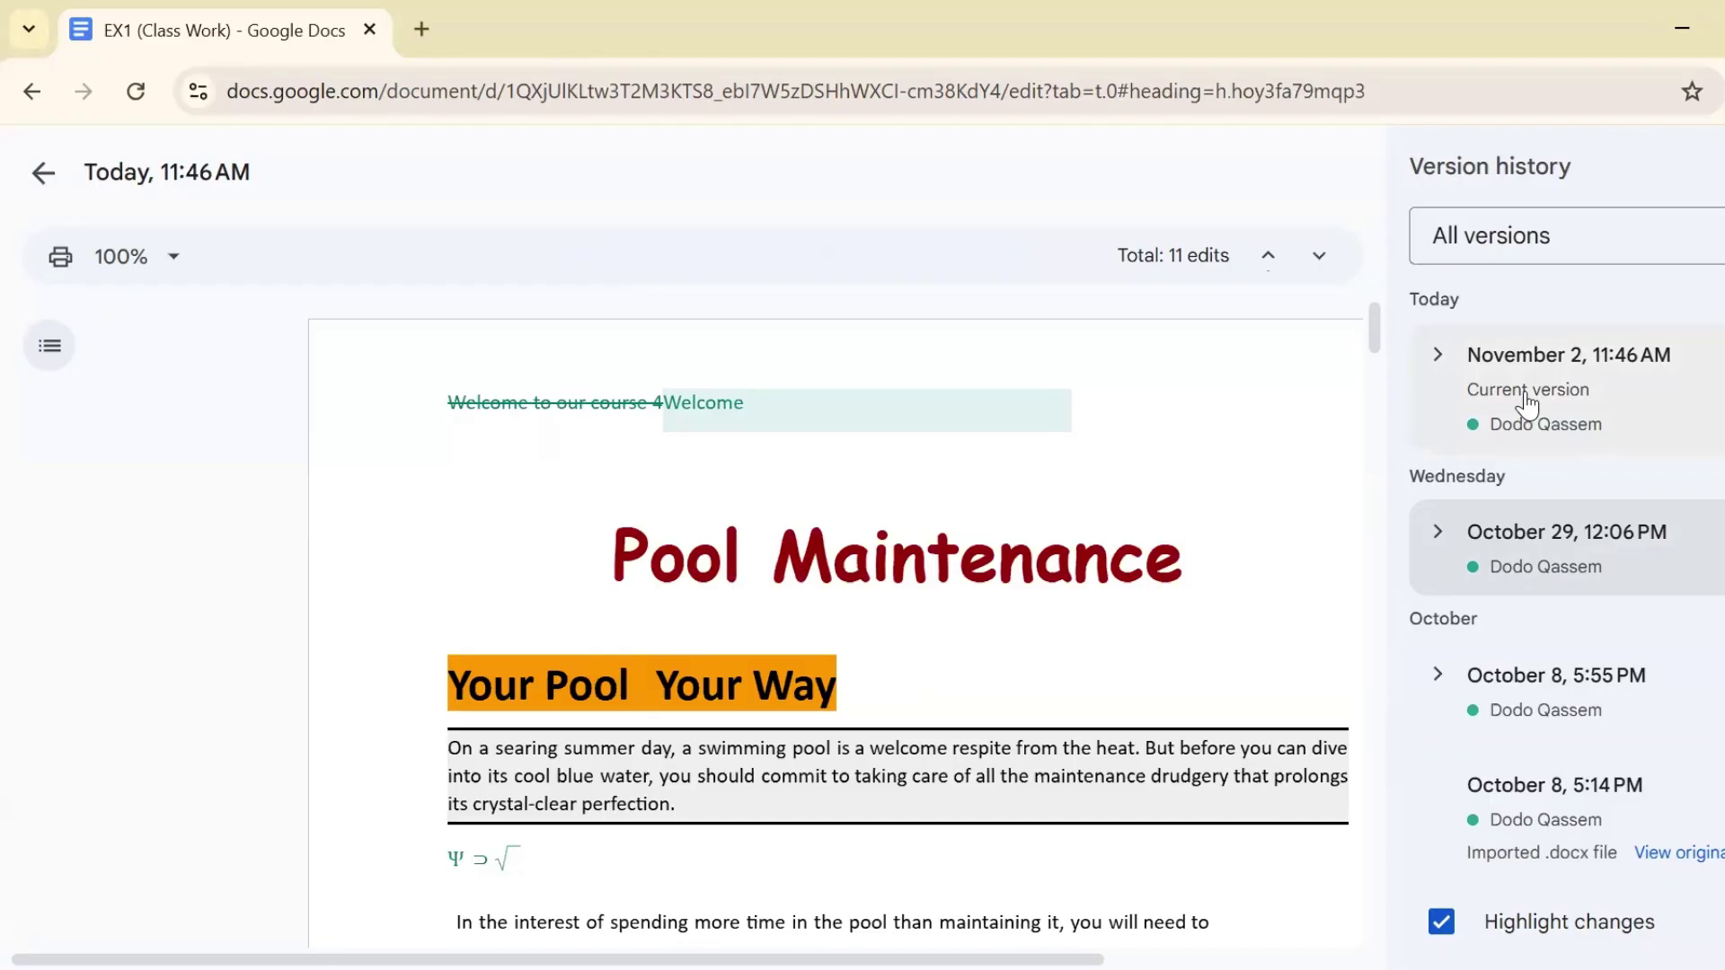
pyautogui.click(1502, 784)
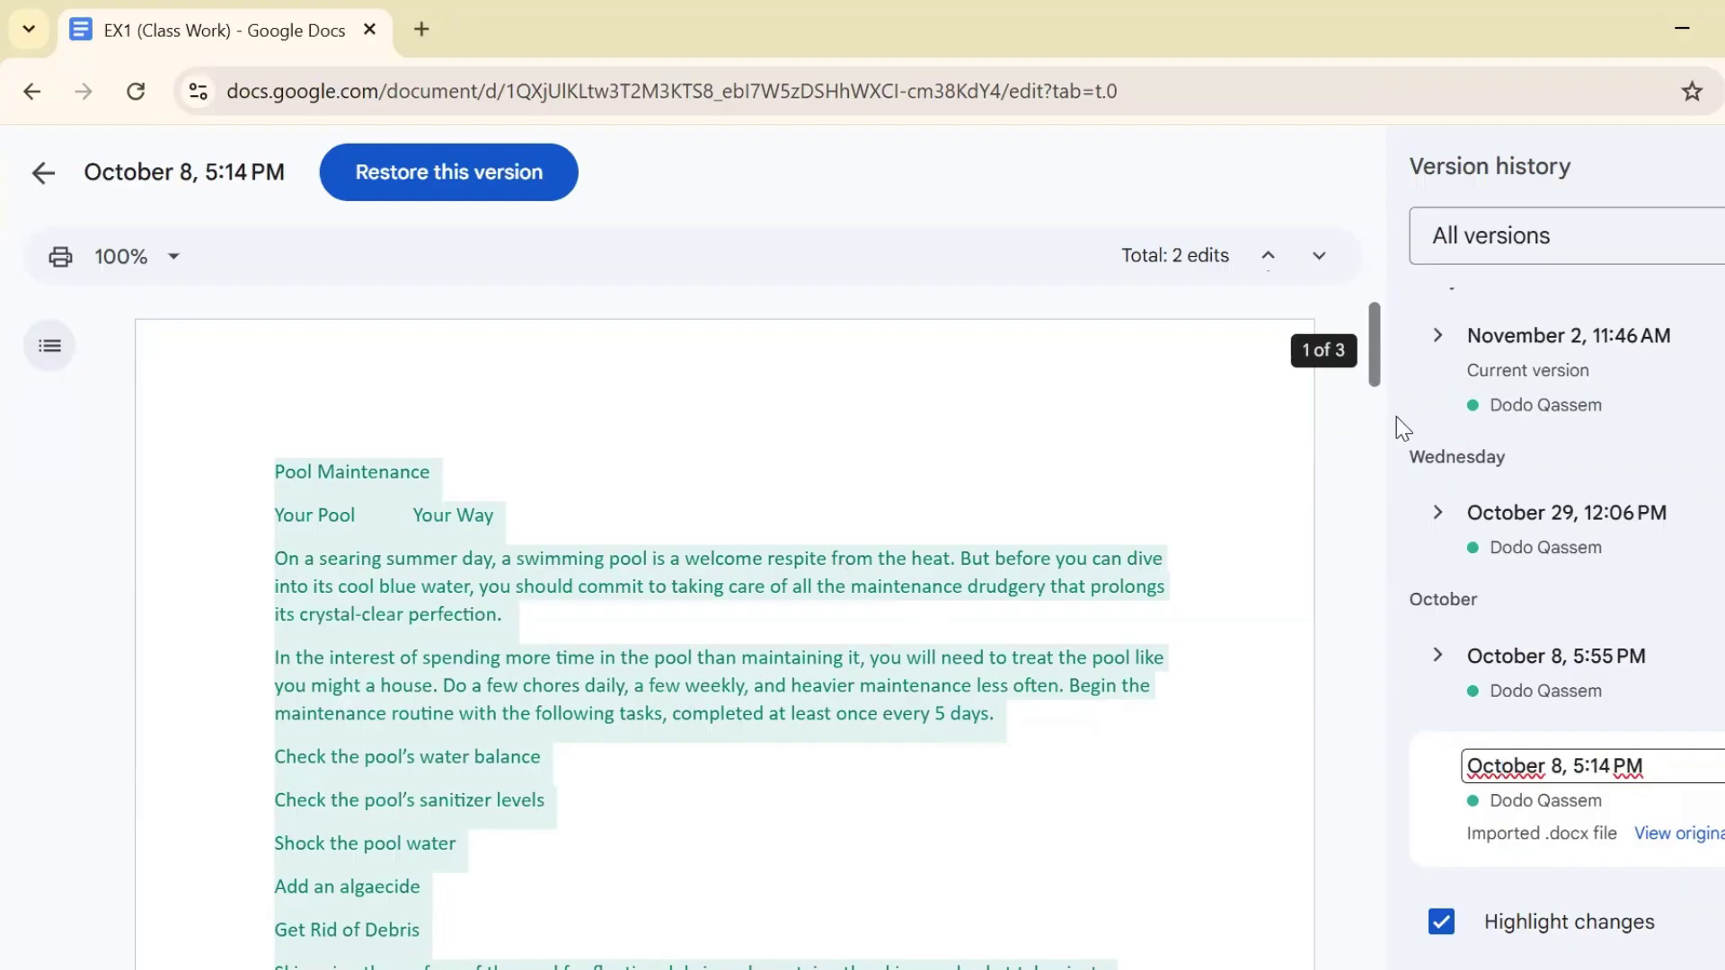
pyautogui.click(1482, 547)
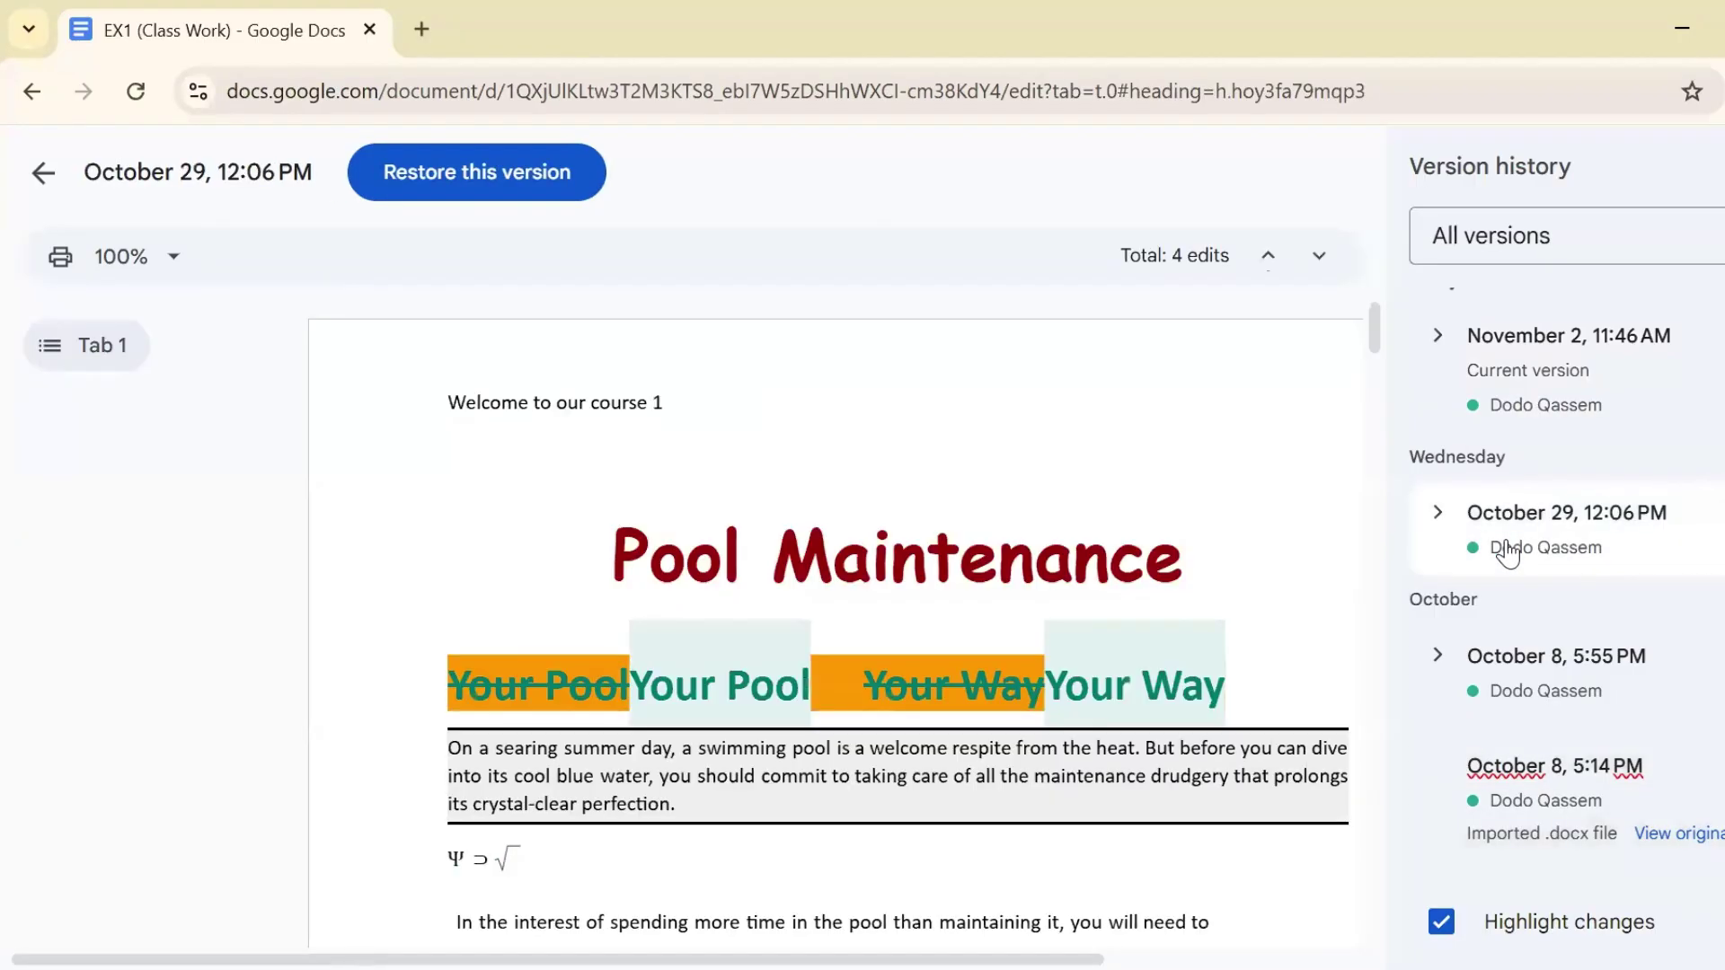
pyautogui.click(1518, 400)
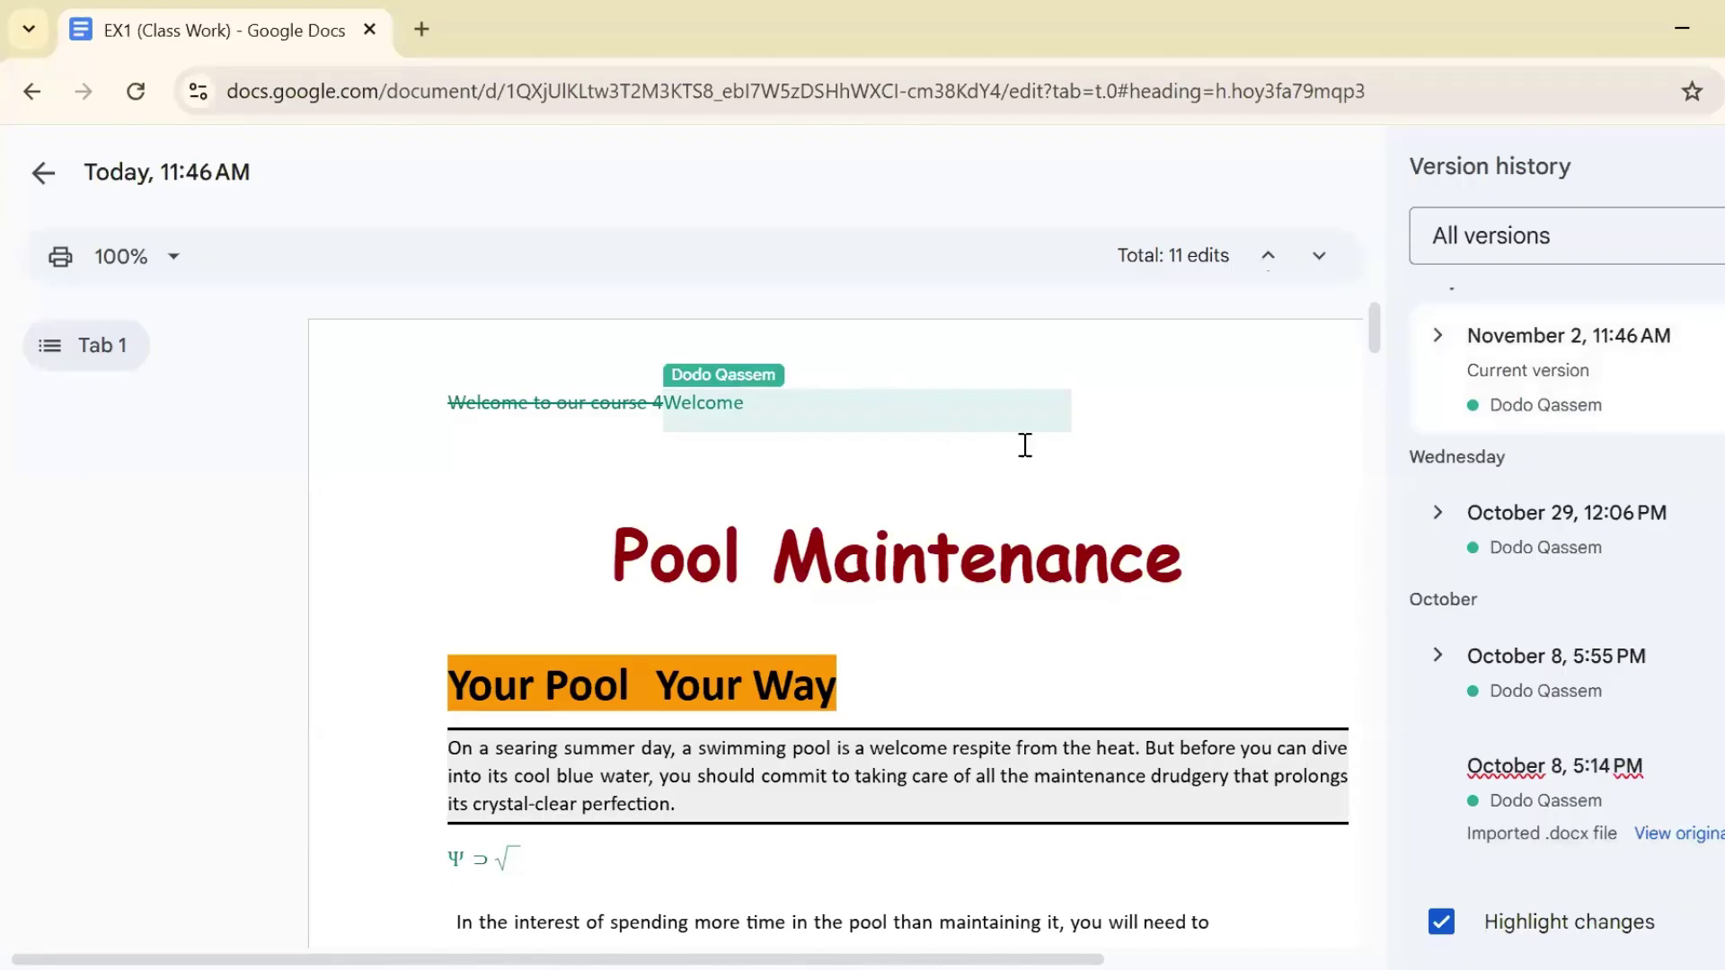
# Filter the version history to named versions only, and return to the document.
pyautogui.click(1527, 243)
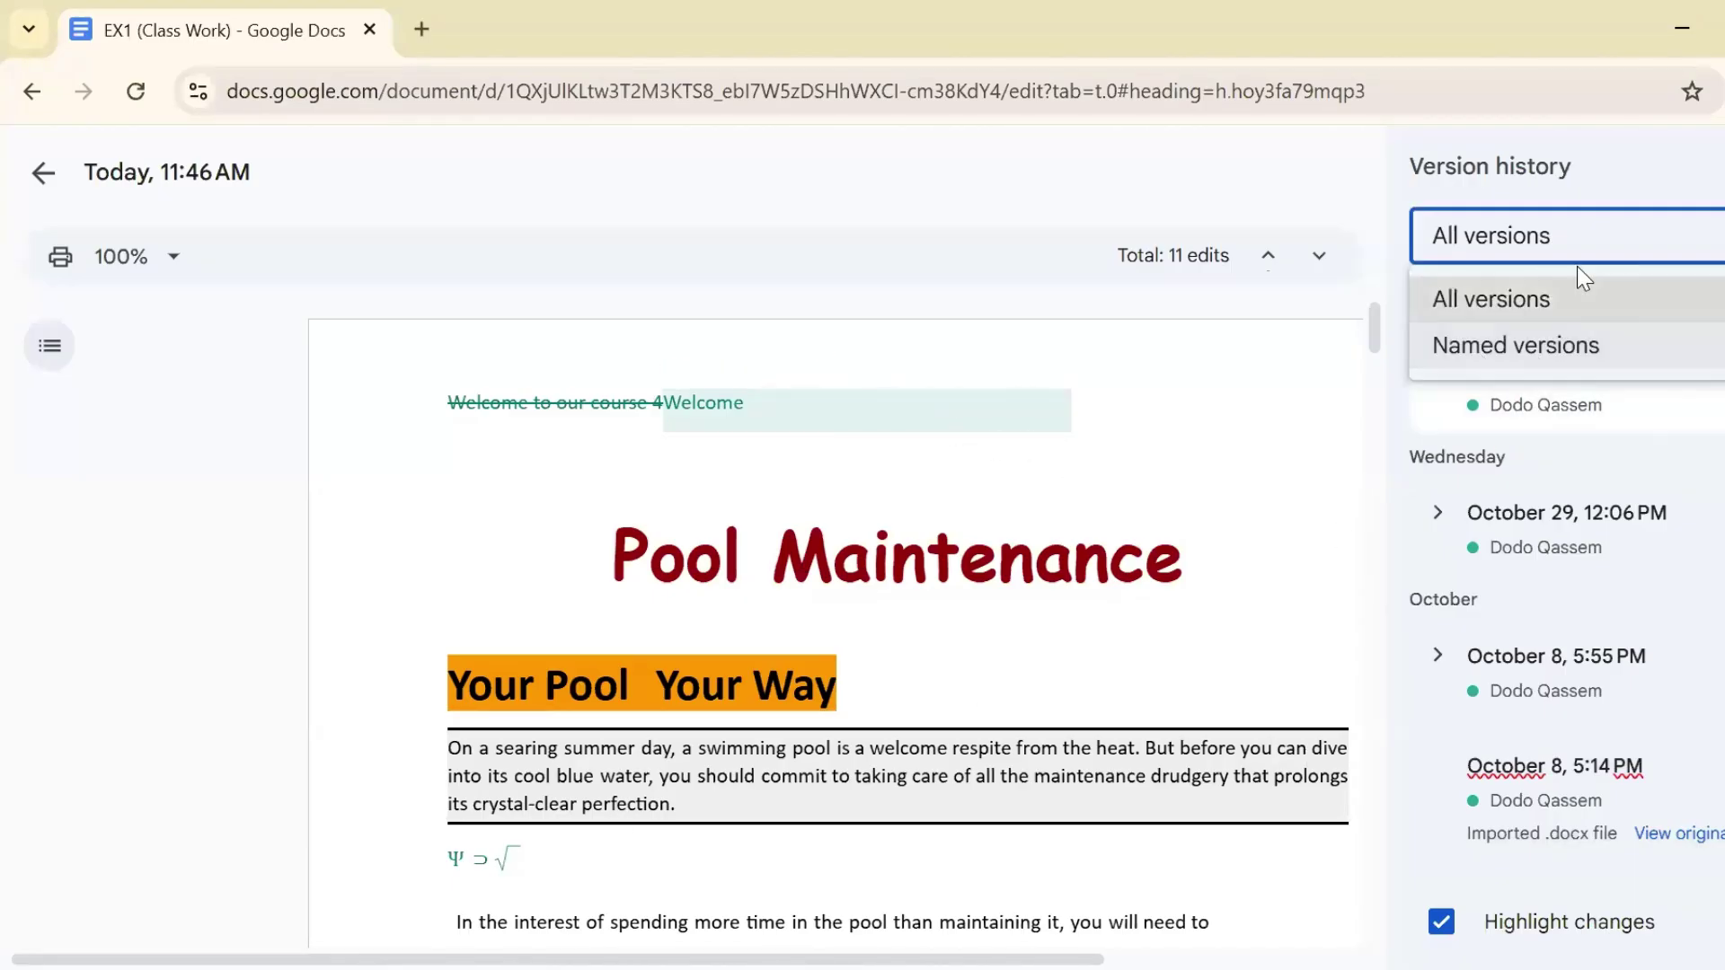
pyautogui.click(1503, 351)
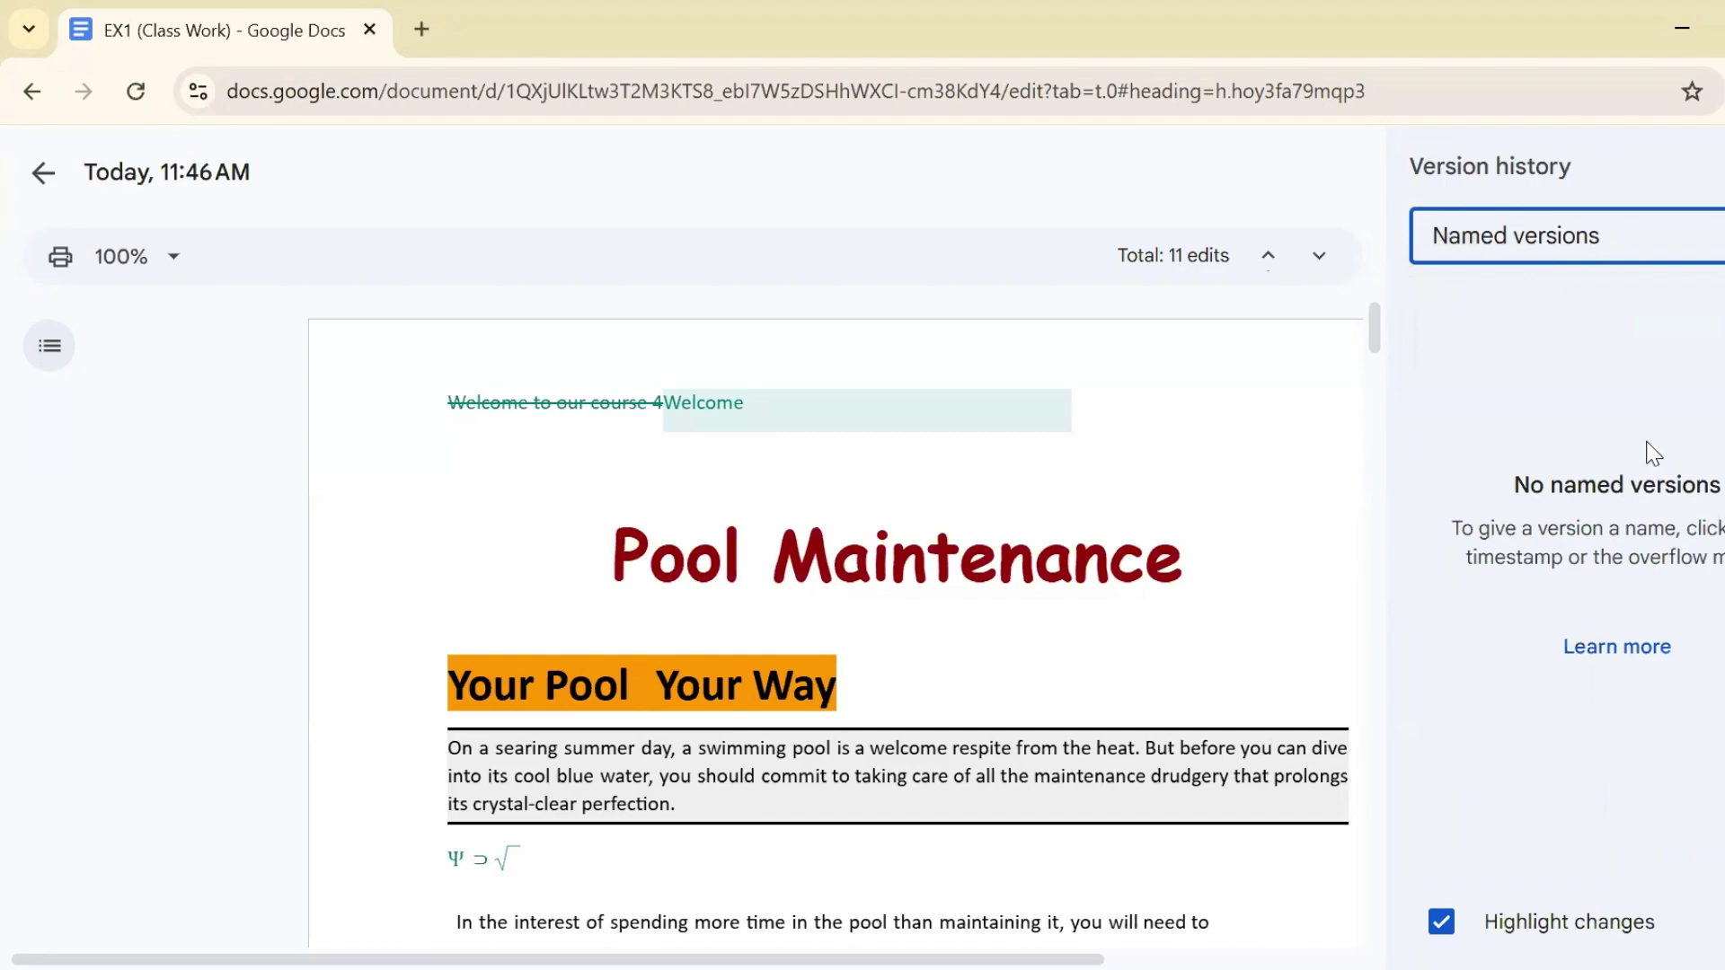
pyautogui.click(42, 172)
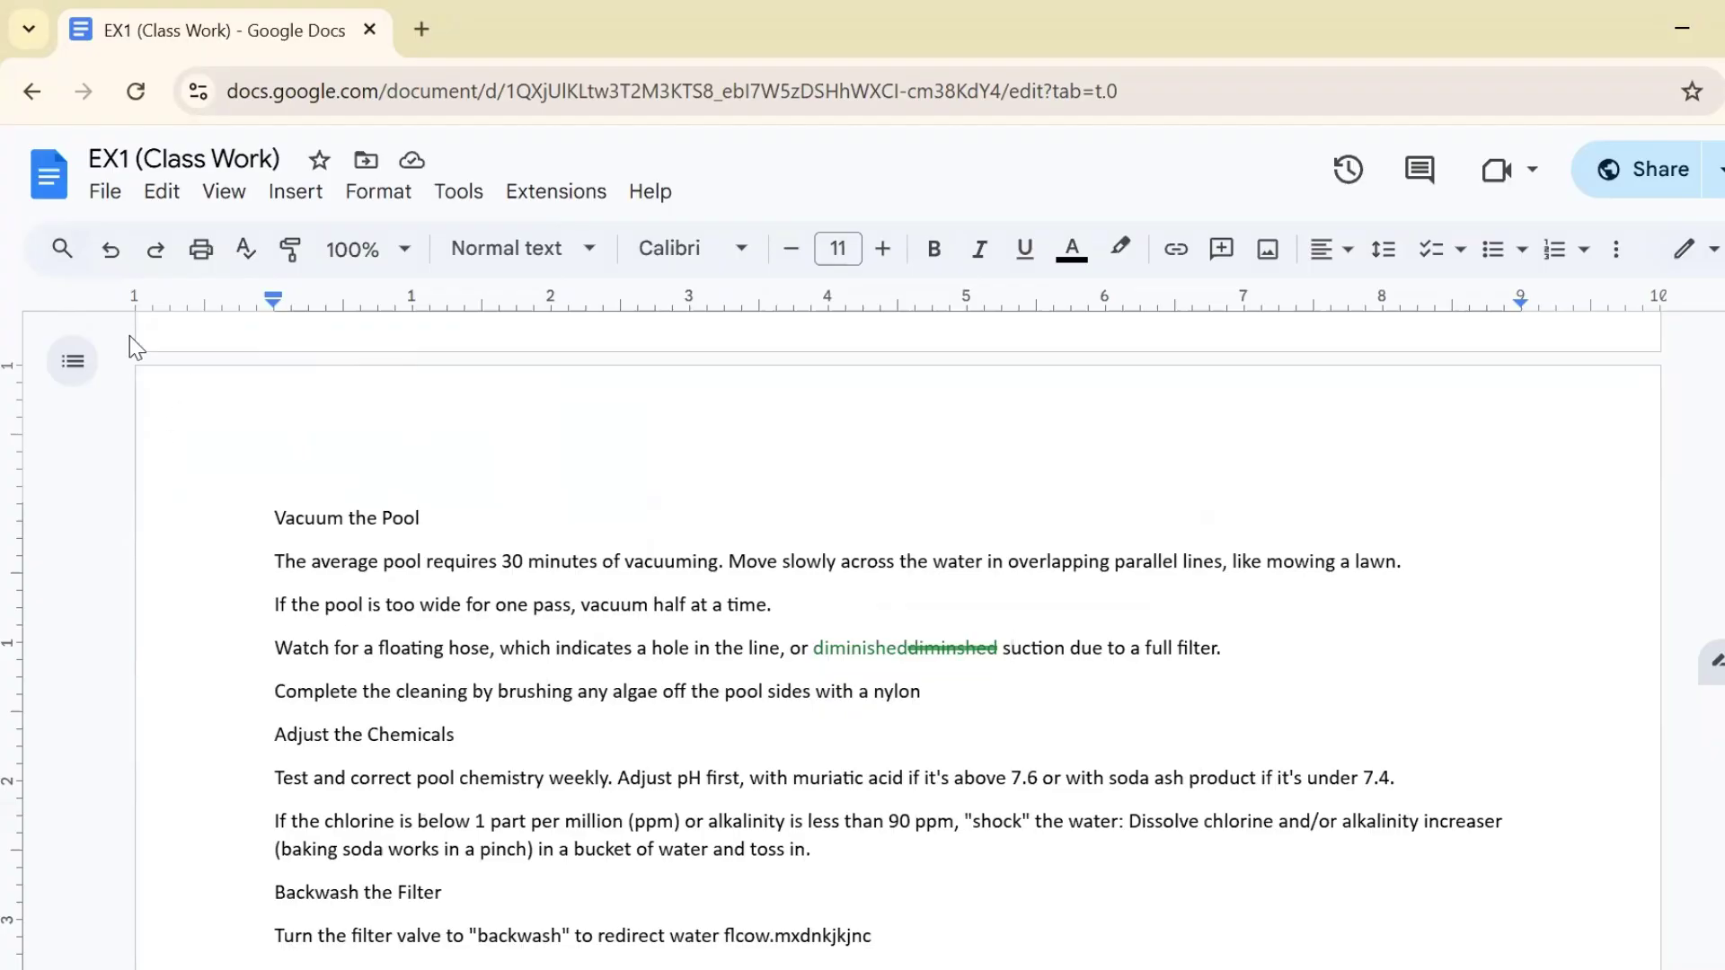
# Download the document as a Microsoft Word (.docx) file.
pyautogui.click(105, 191)
pyautogui.moveTo(255, 342)
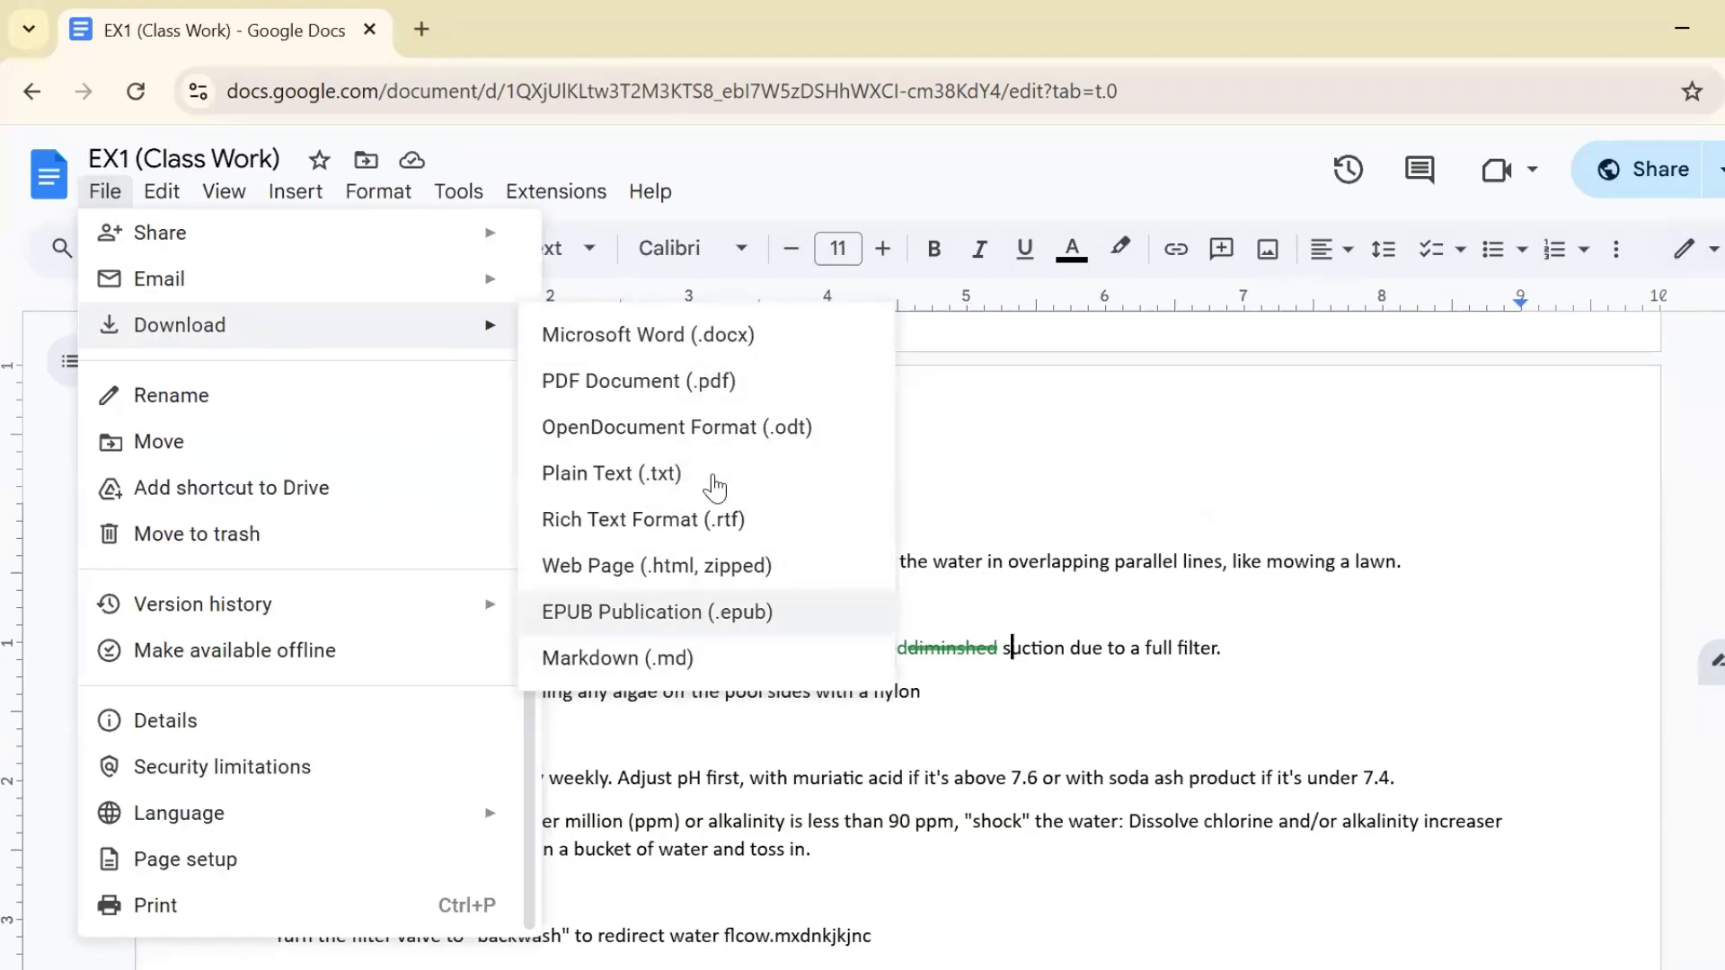
pyautogui.click(729, 338)
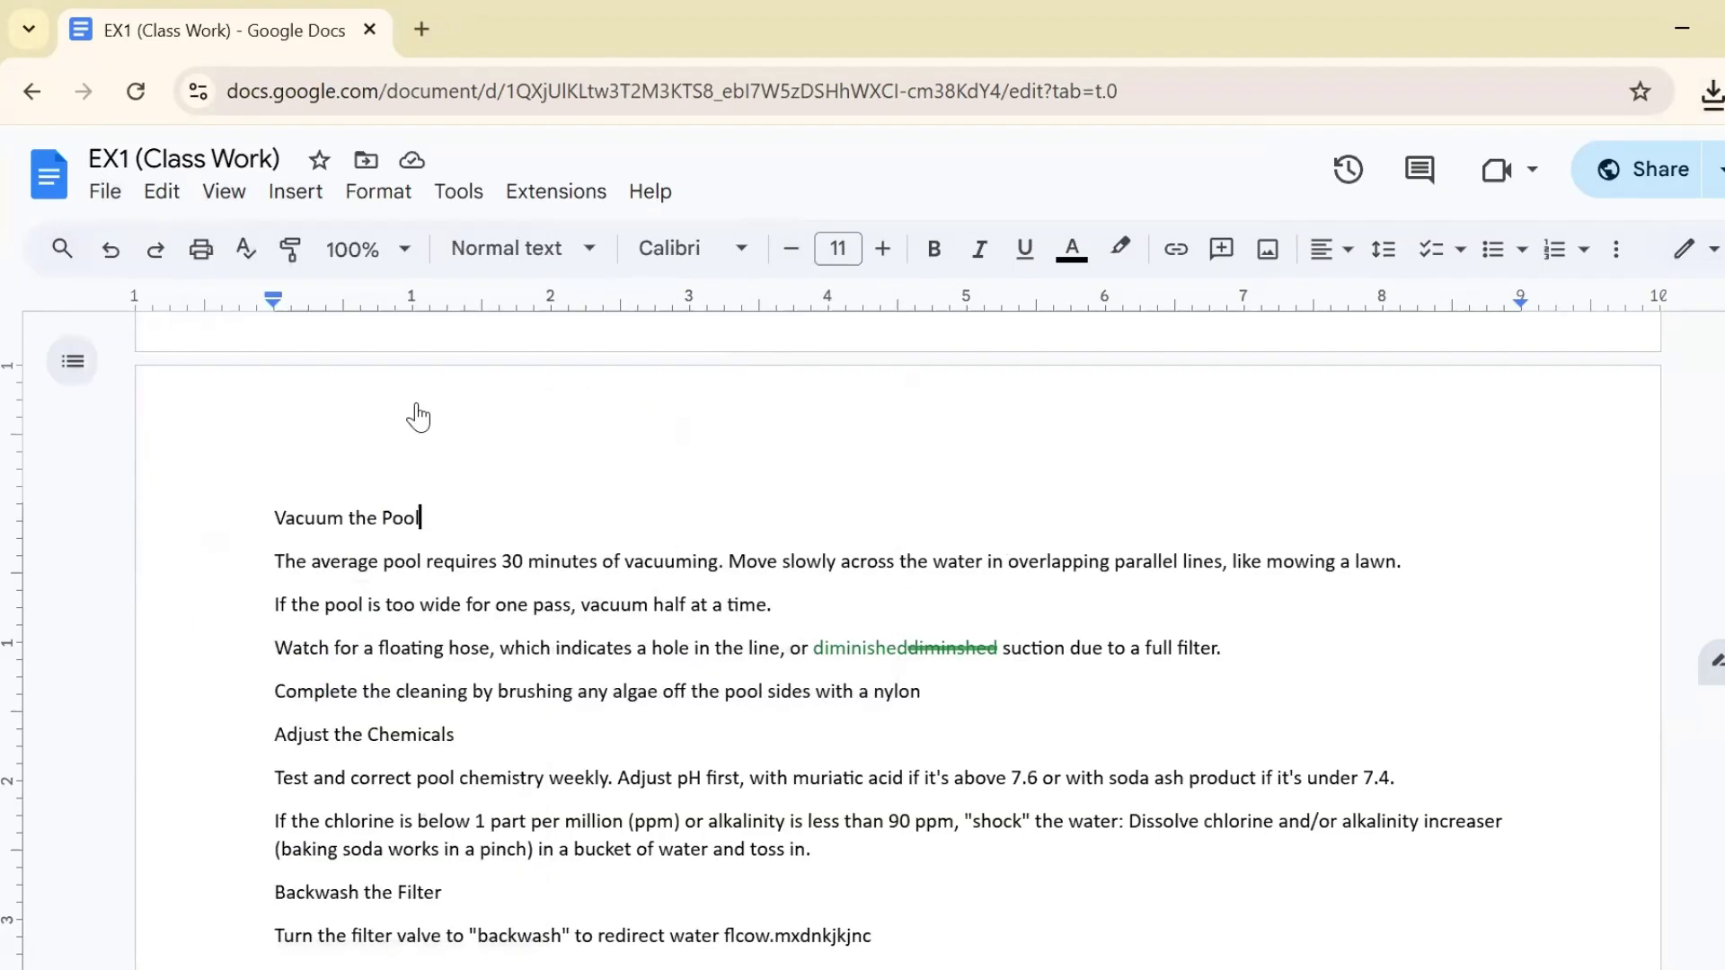
pyautogui.click(104, 197)
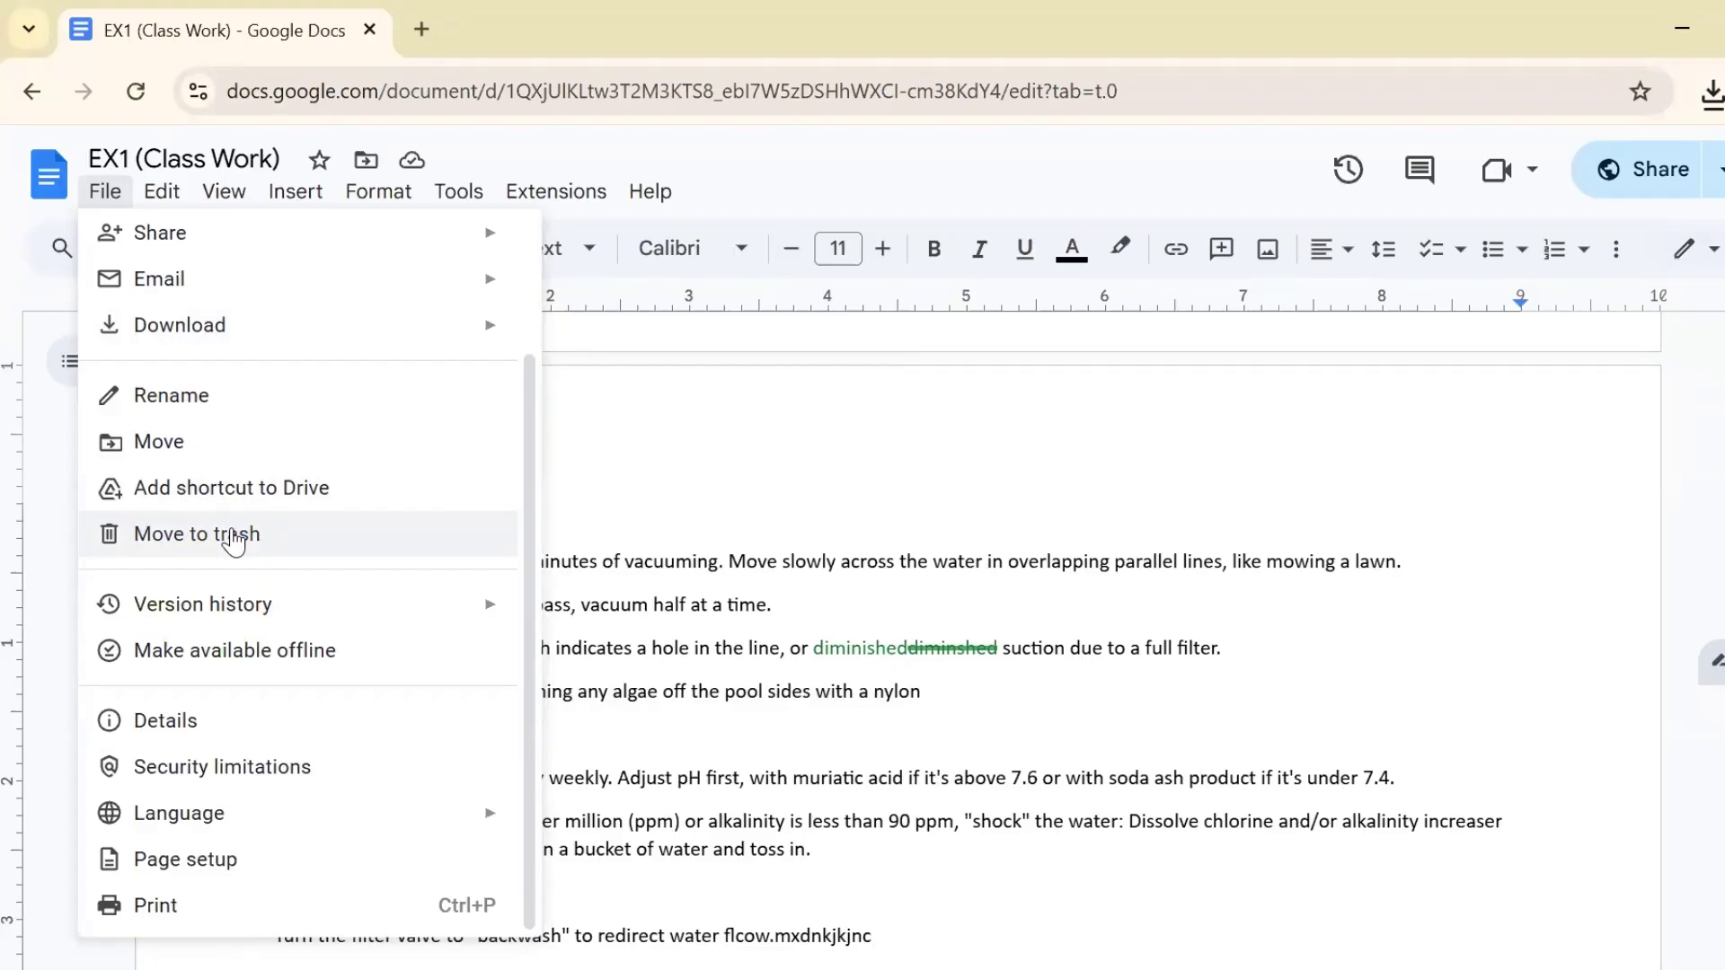
pyautogui.press('Escape')
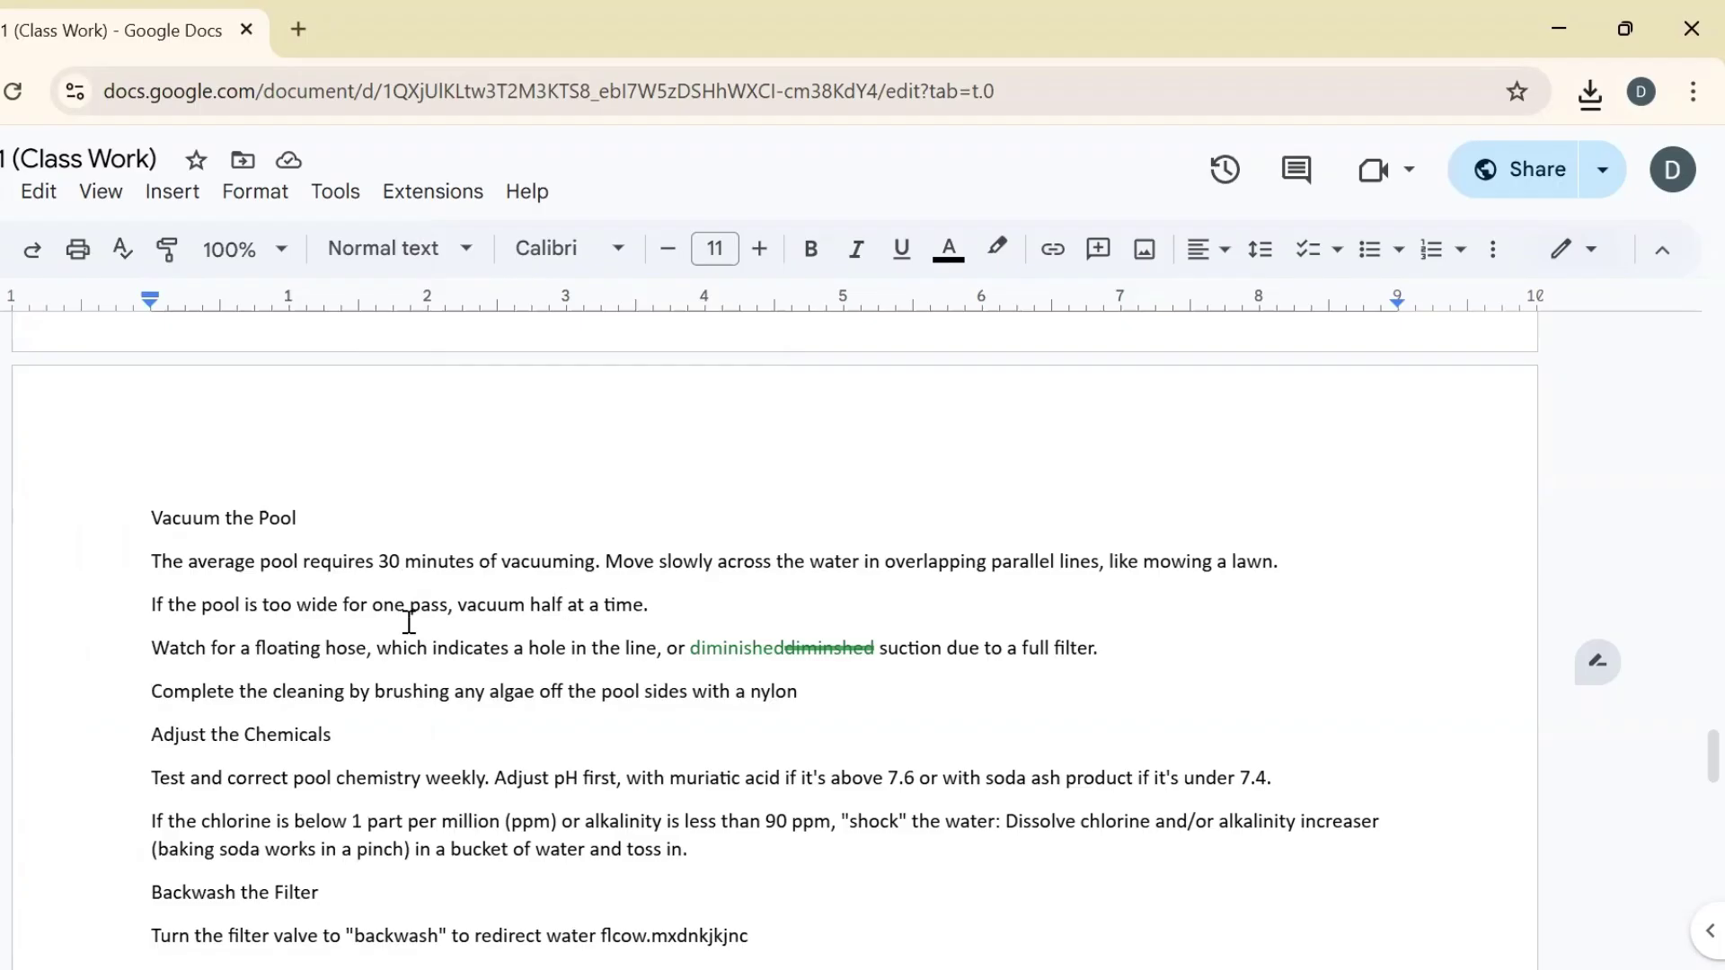